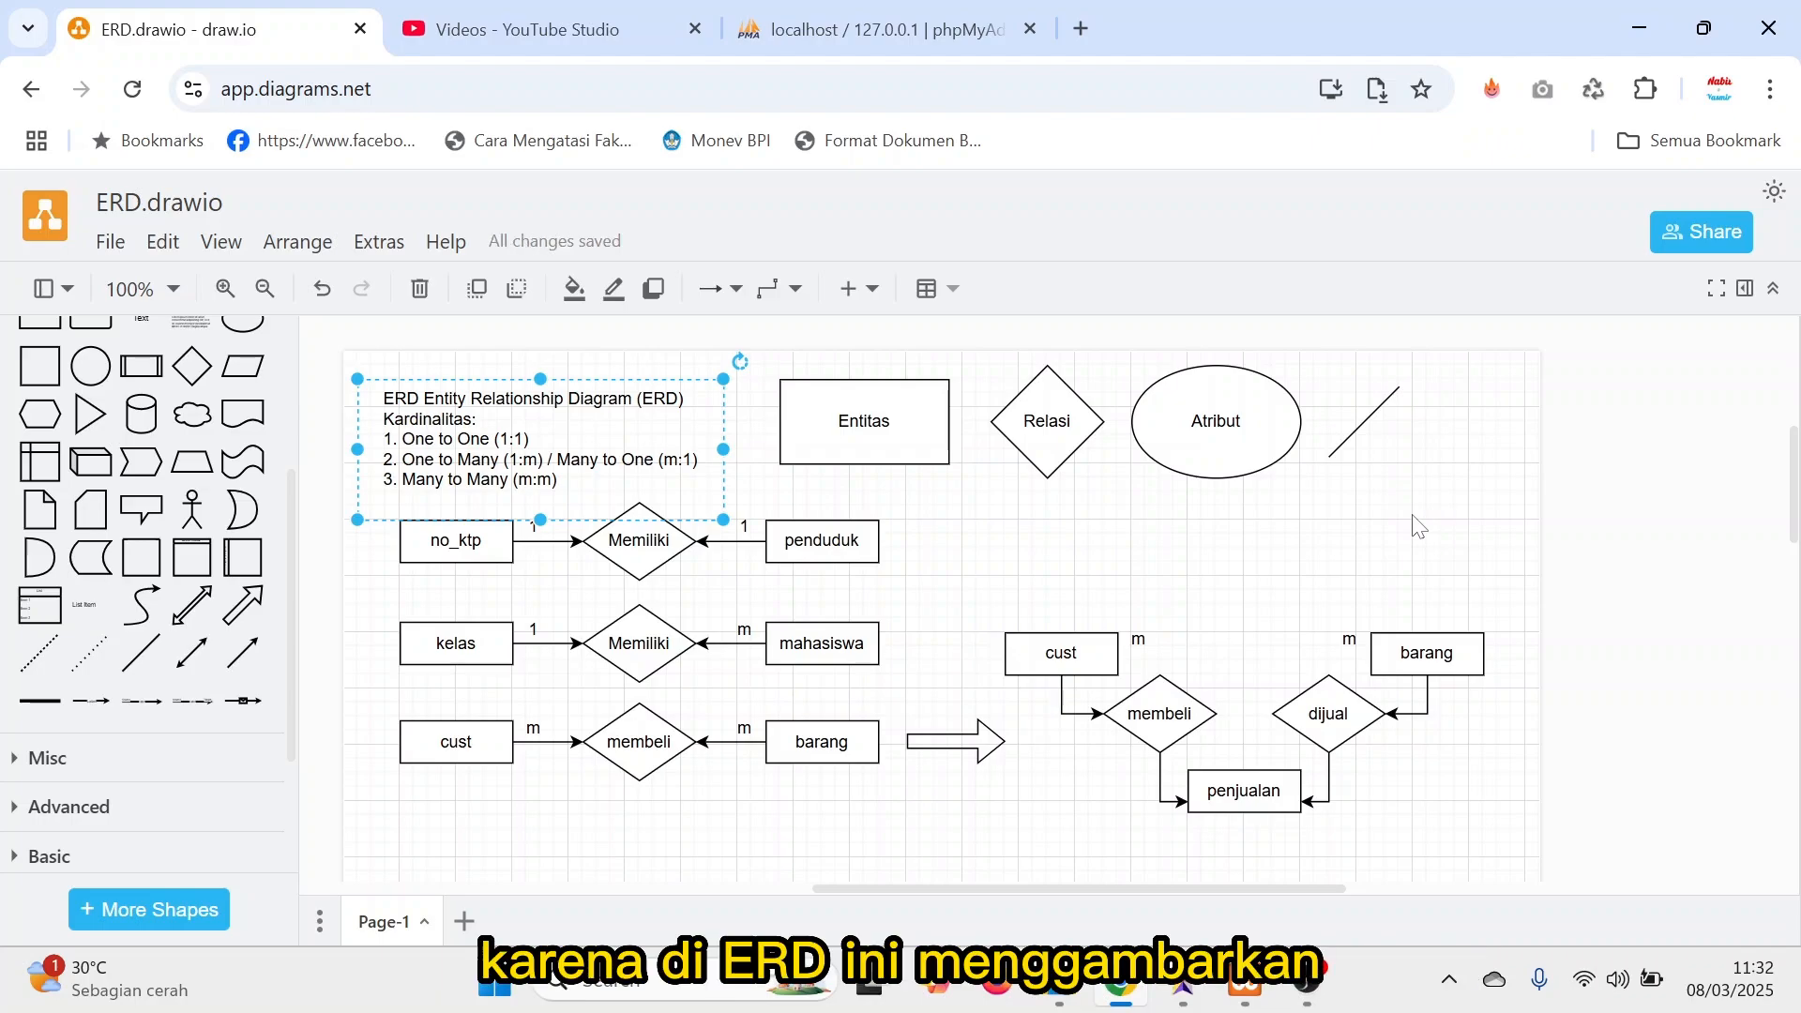
Clear the selection in the ERD diagram, view the phpMyAdmin start page, and return to the diagram.
click(1418, 527)
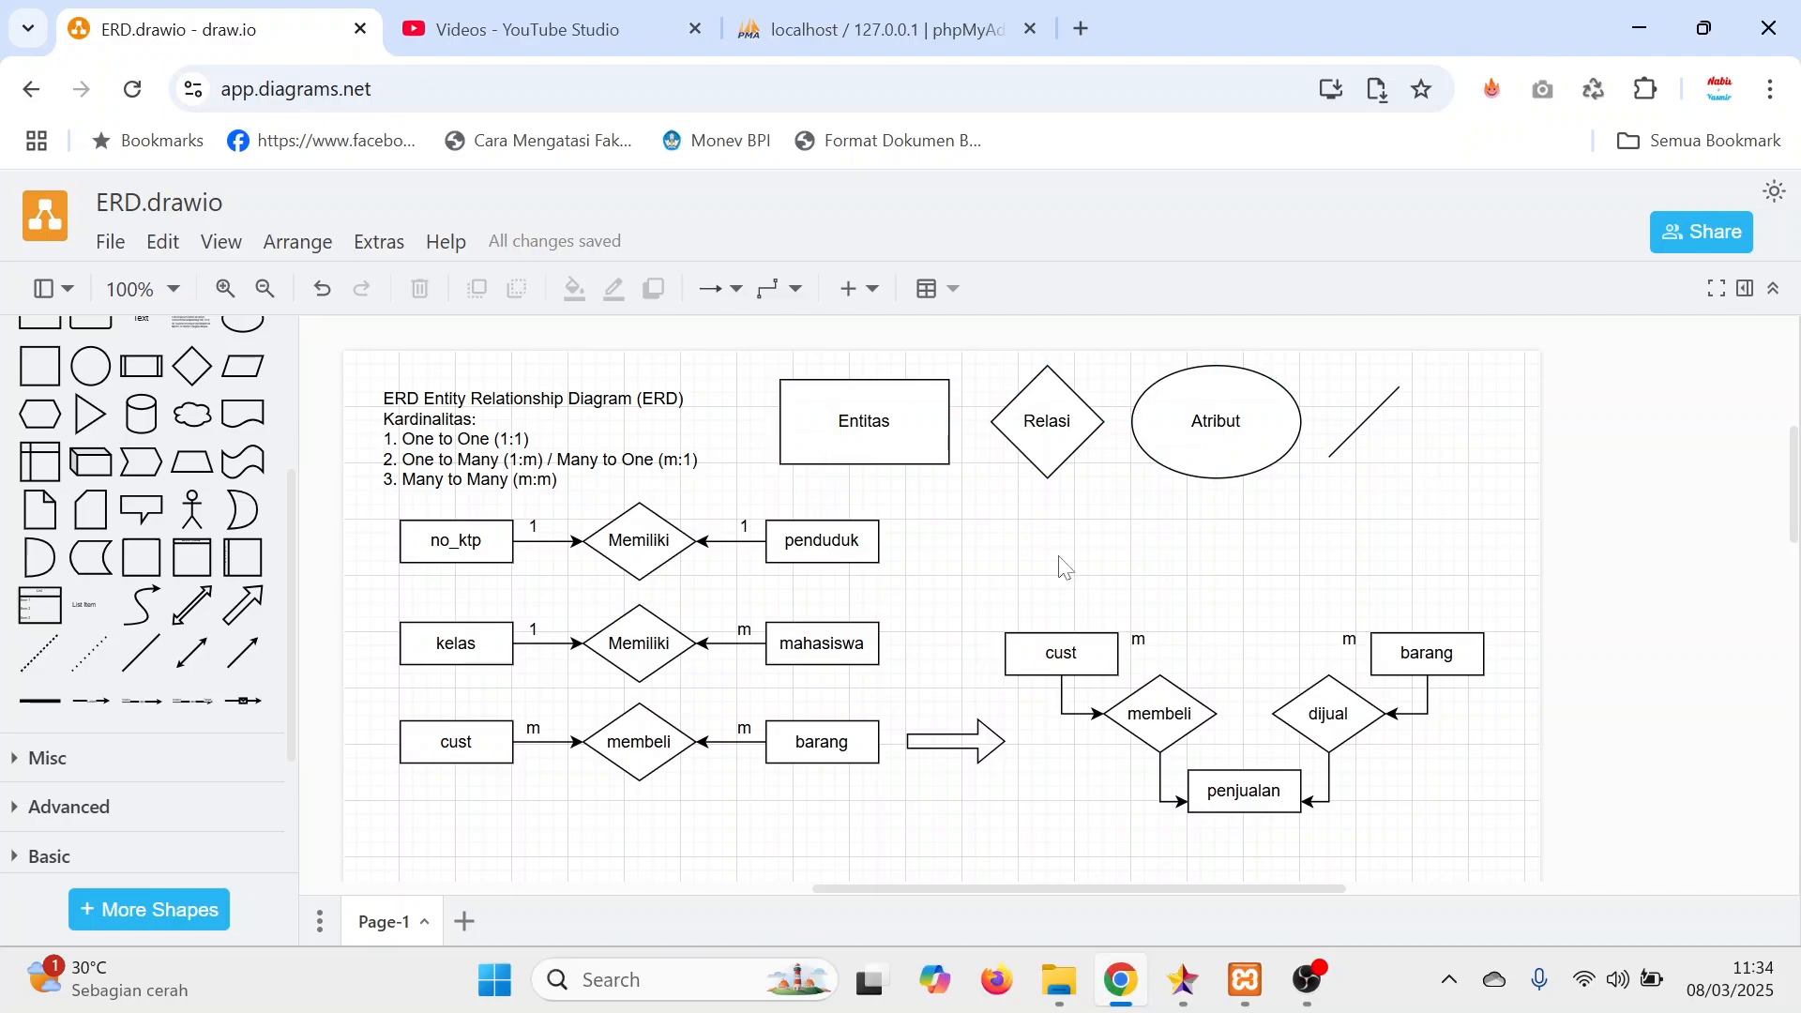
click(825, 622)
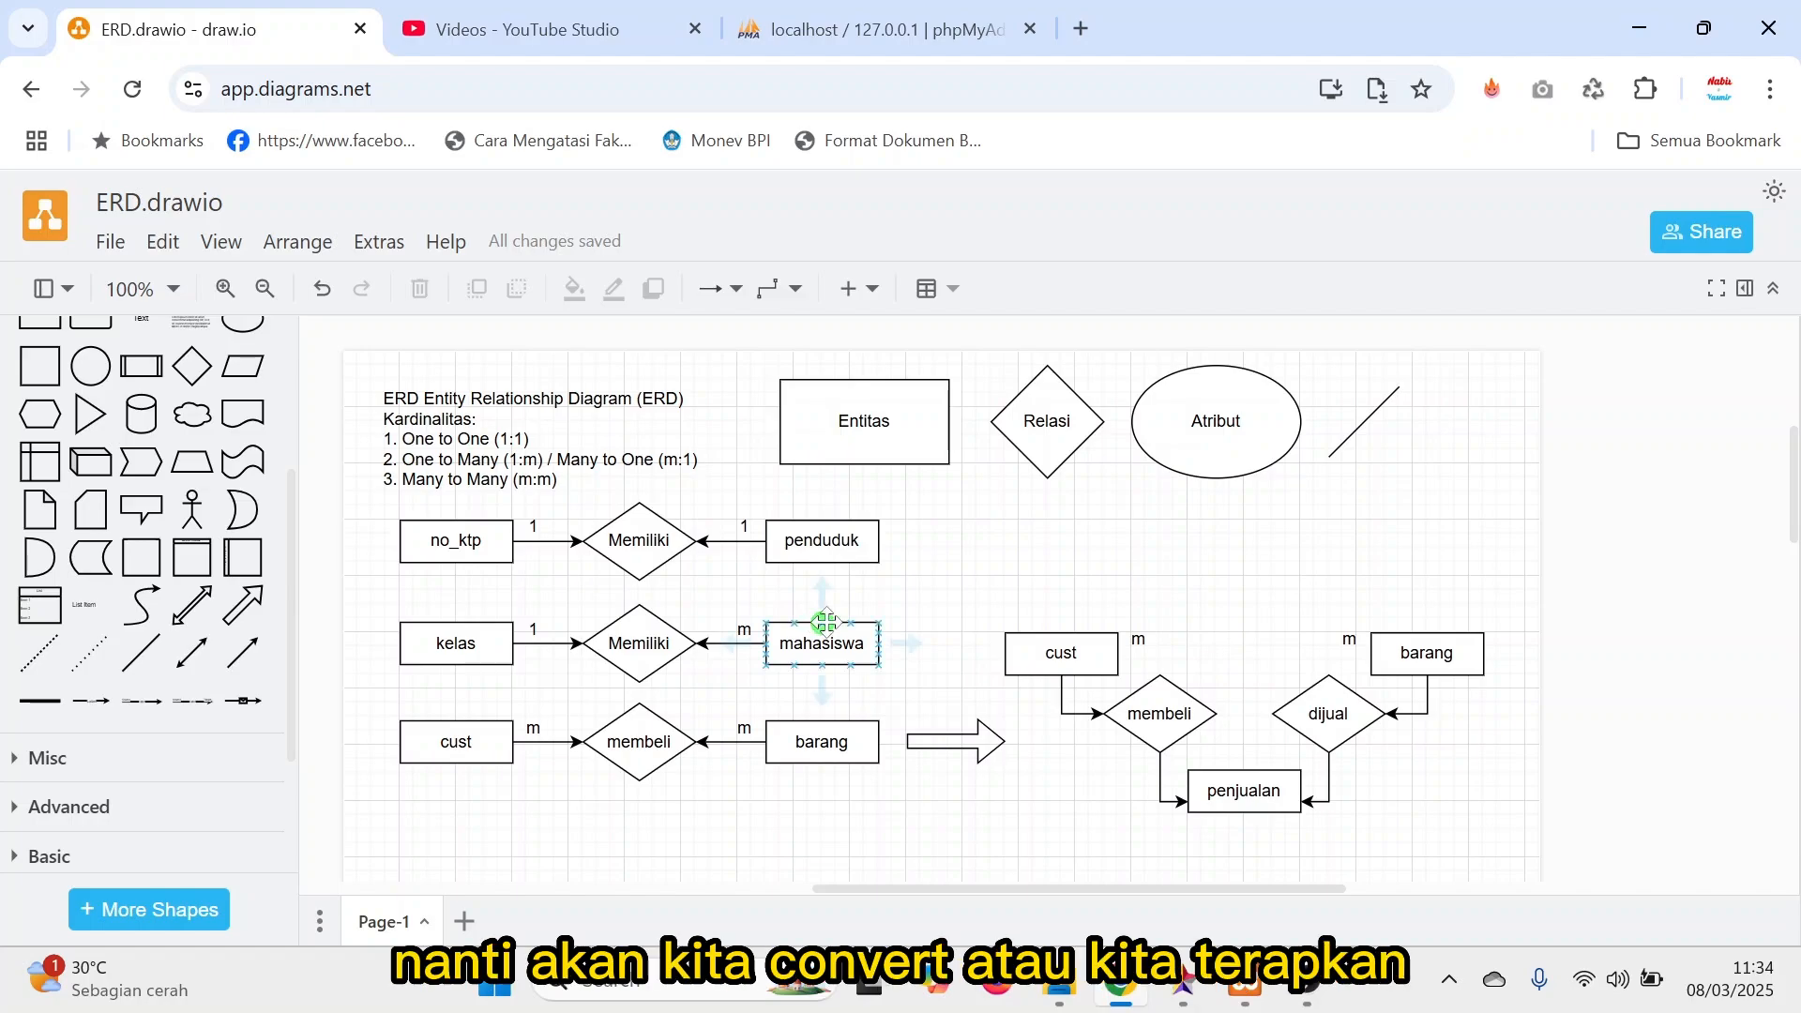
click(909, 31)
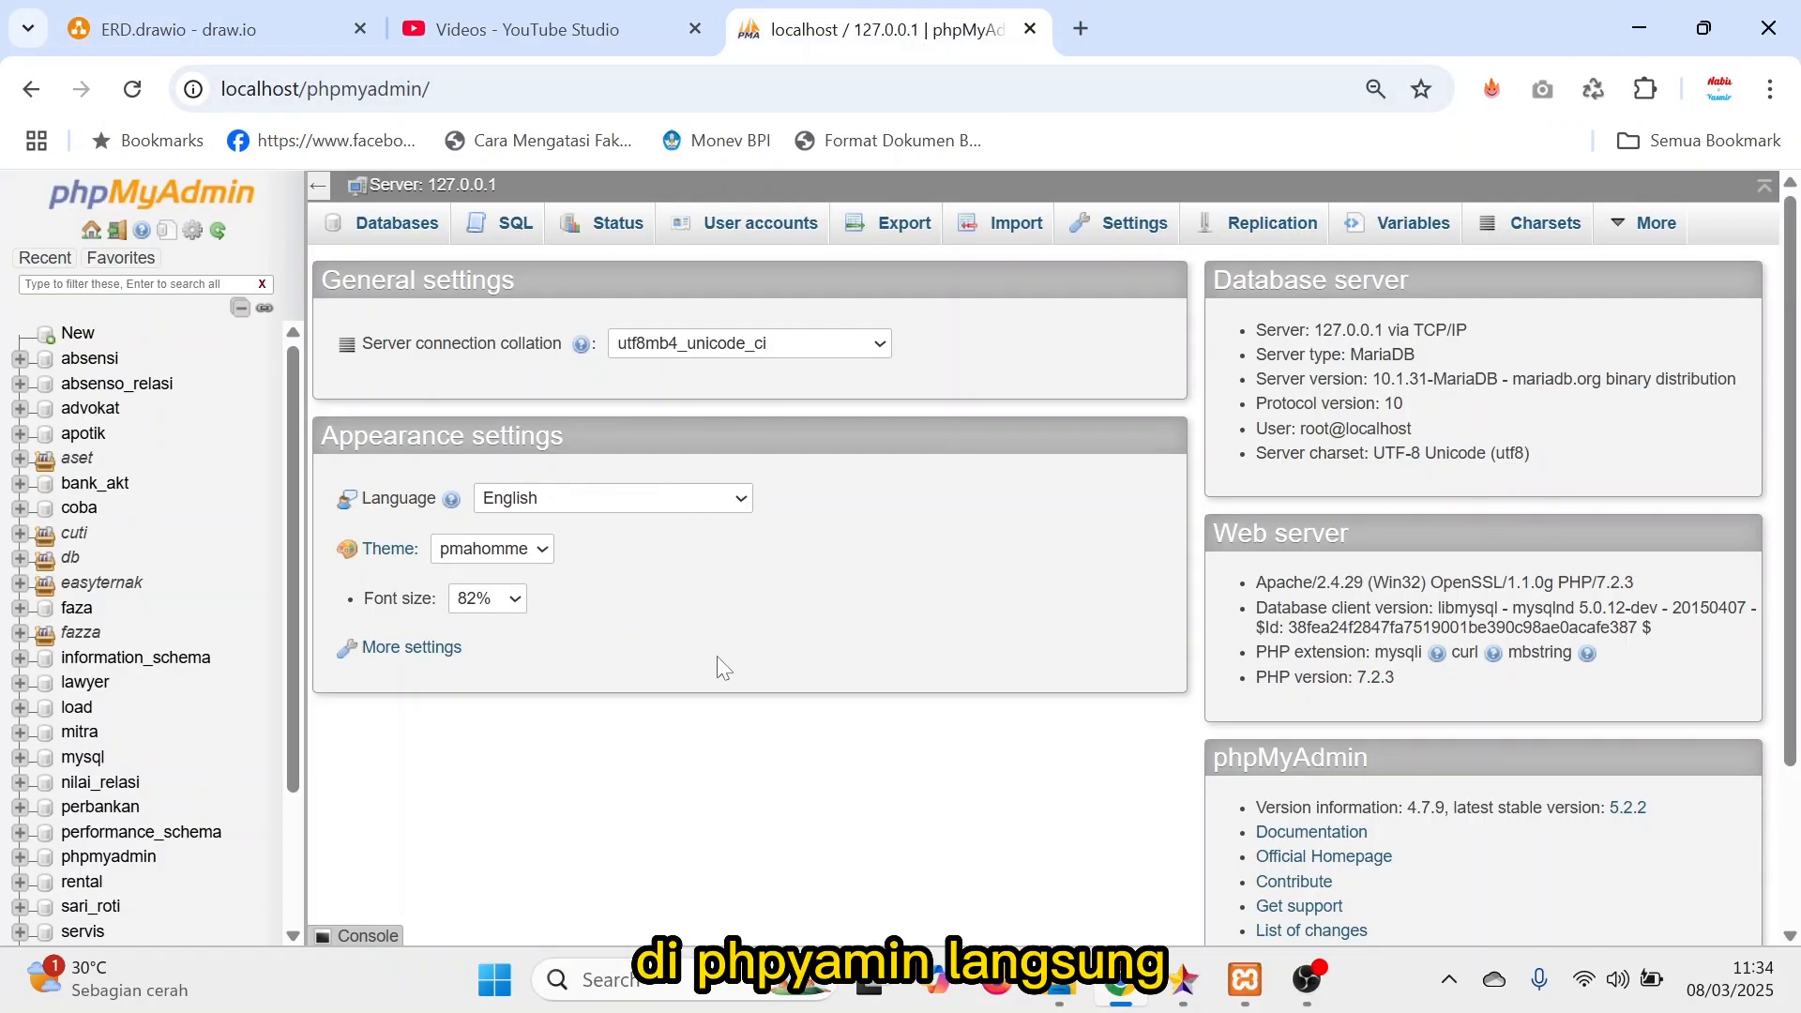
click(197, 37)
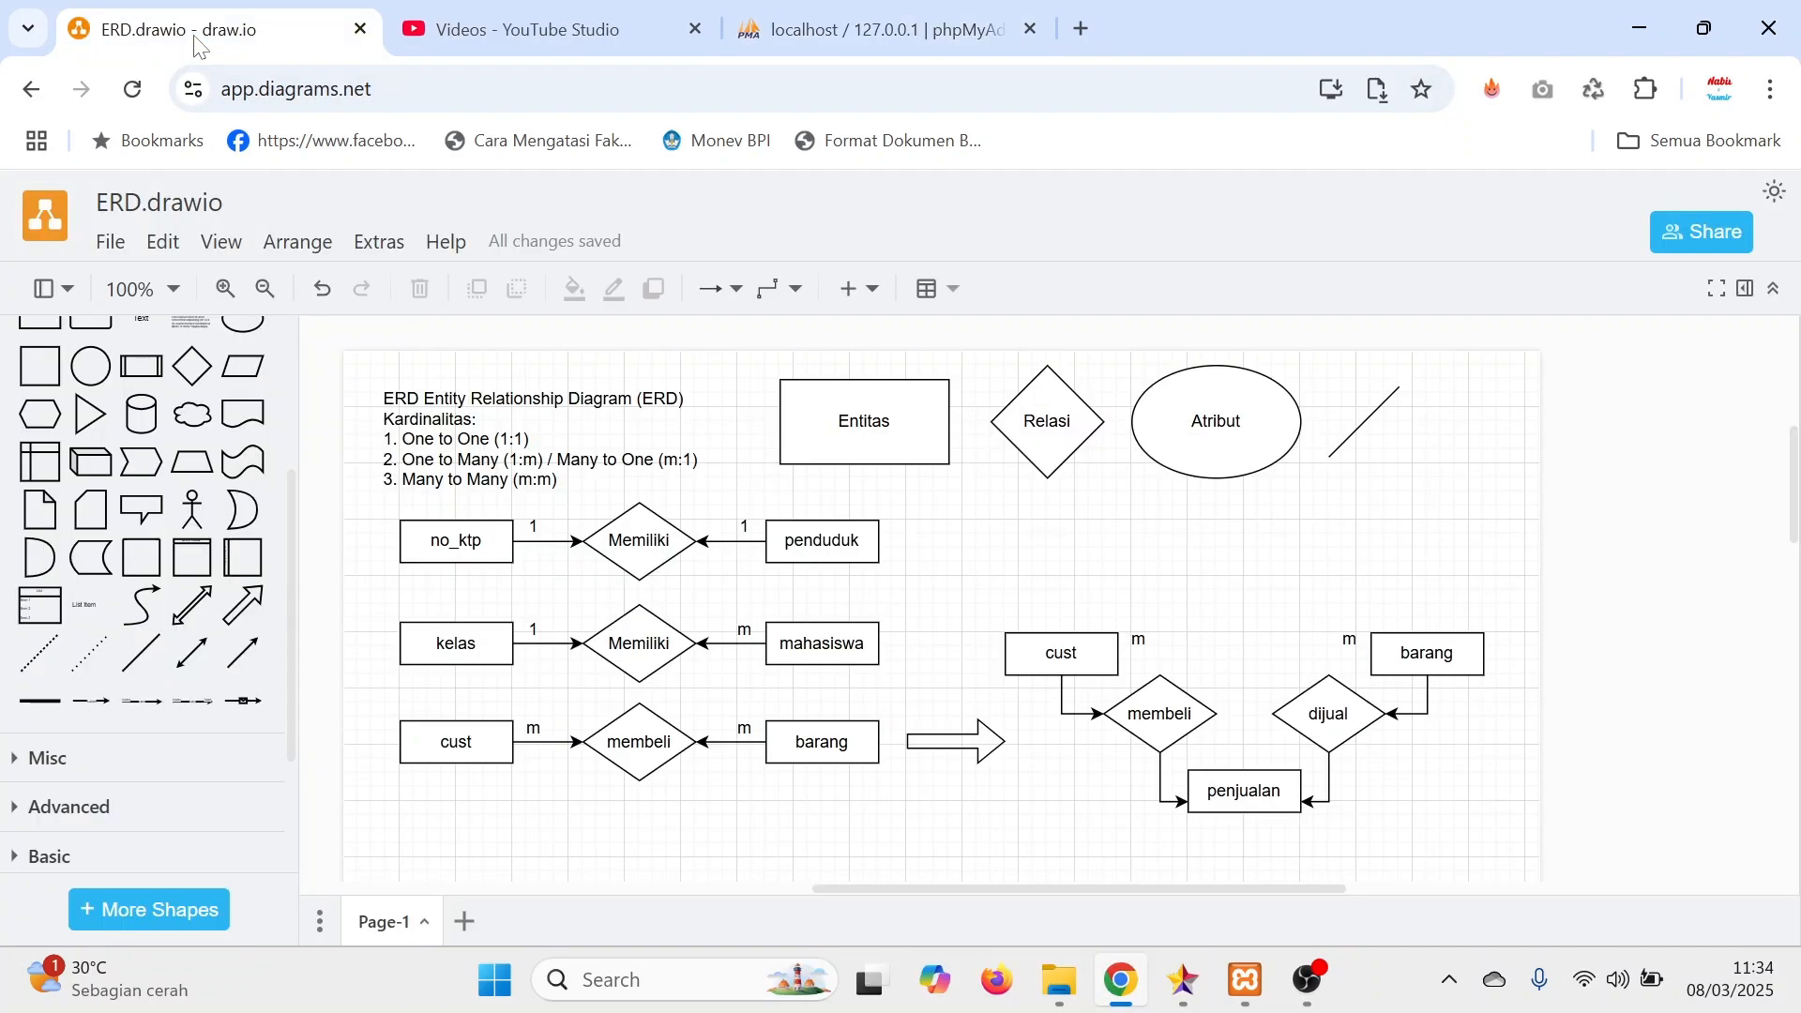
Review the cardinality types listed in the ERD text note: one to one, one to many / many to one, and many to many.
click(536, 423)
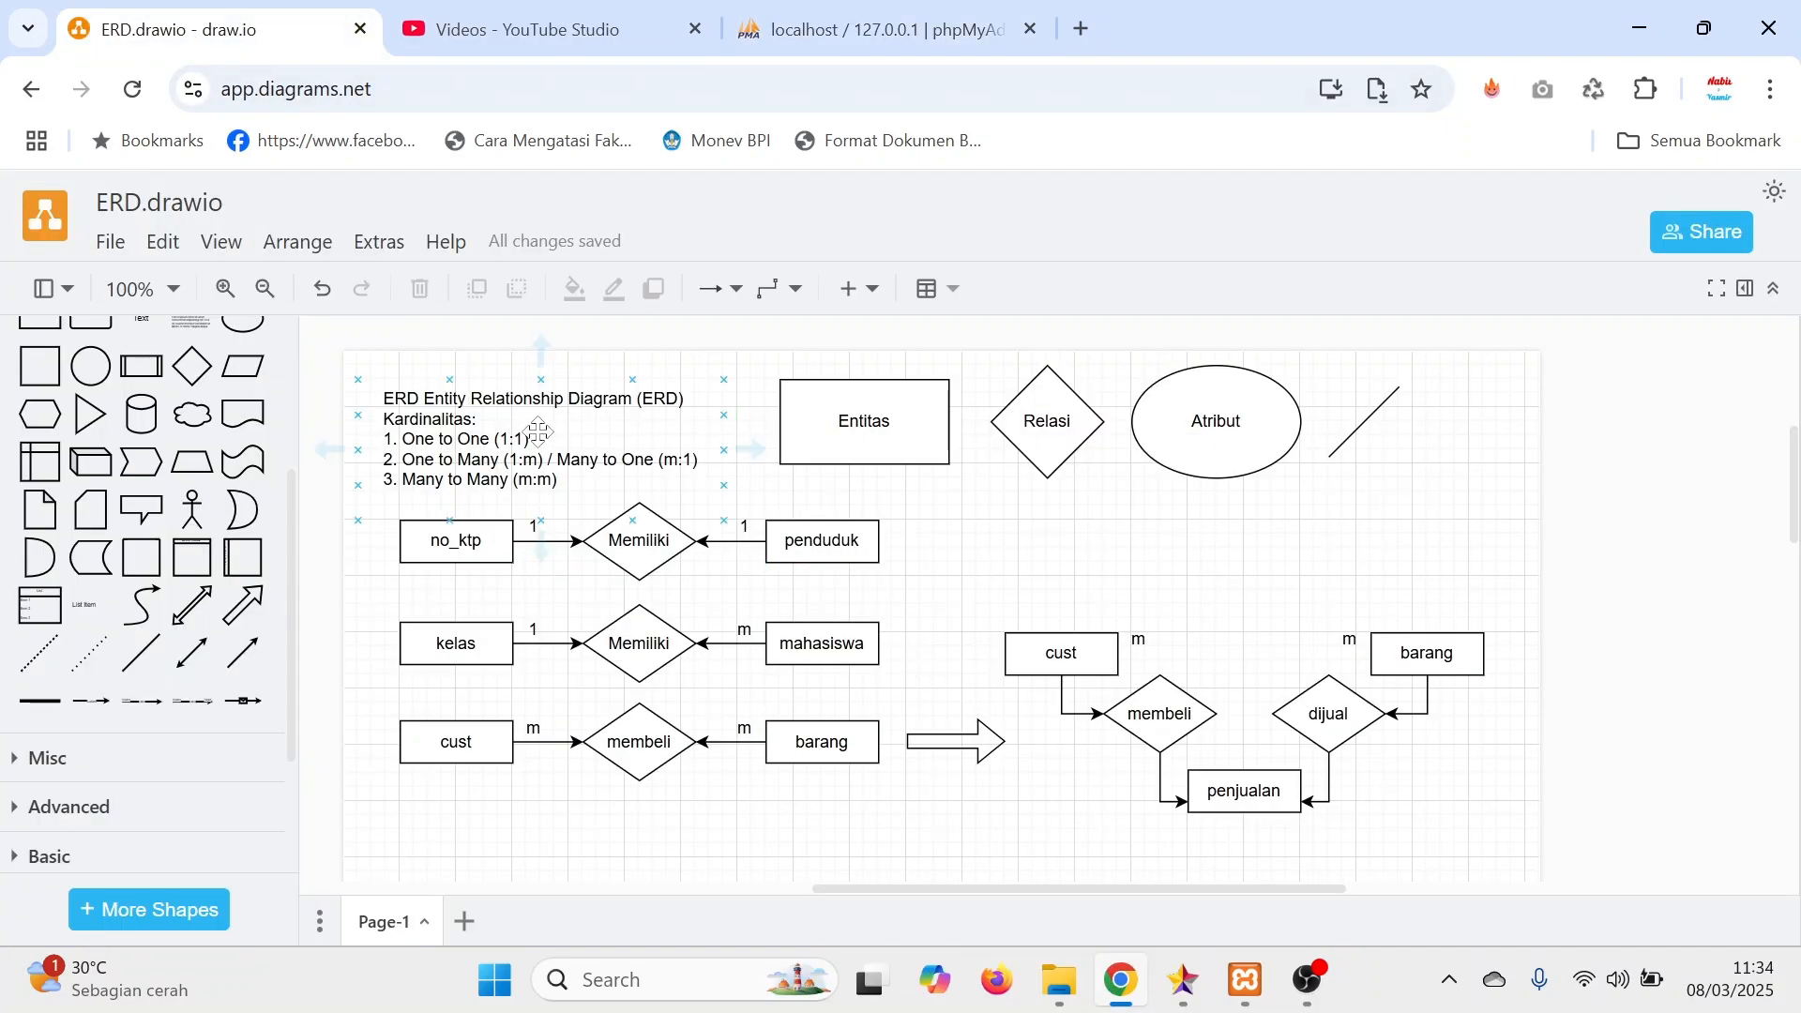
double_click(443, 423)
double_click(437, 419)
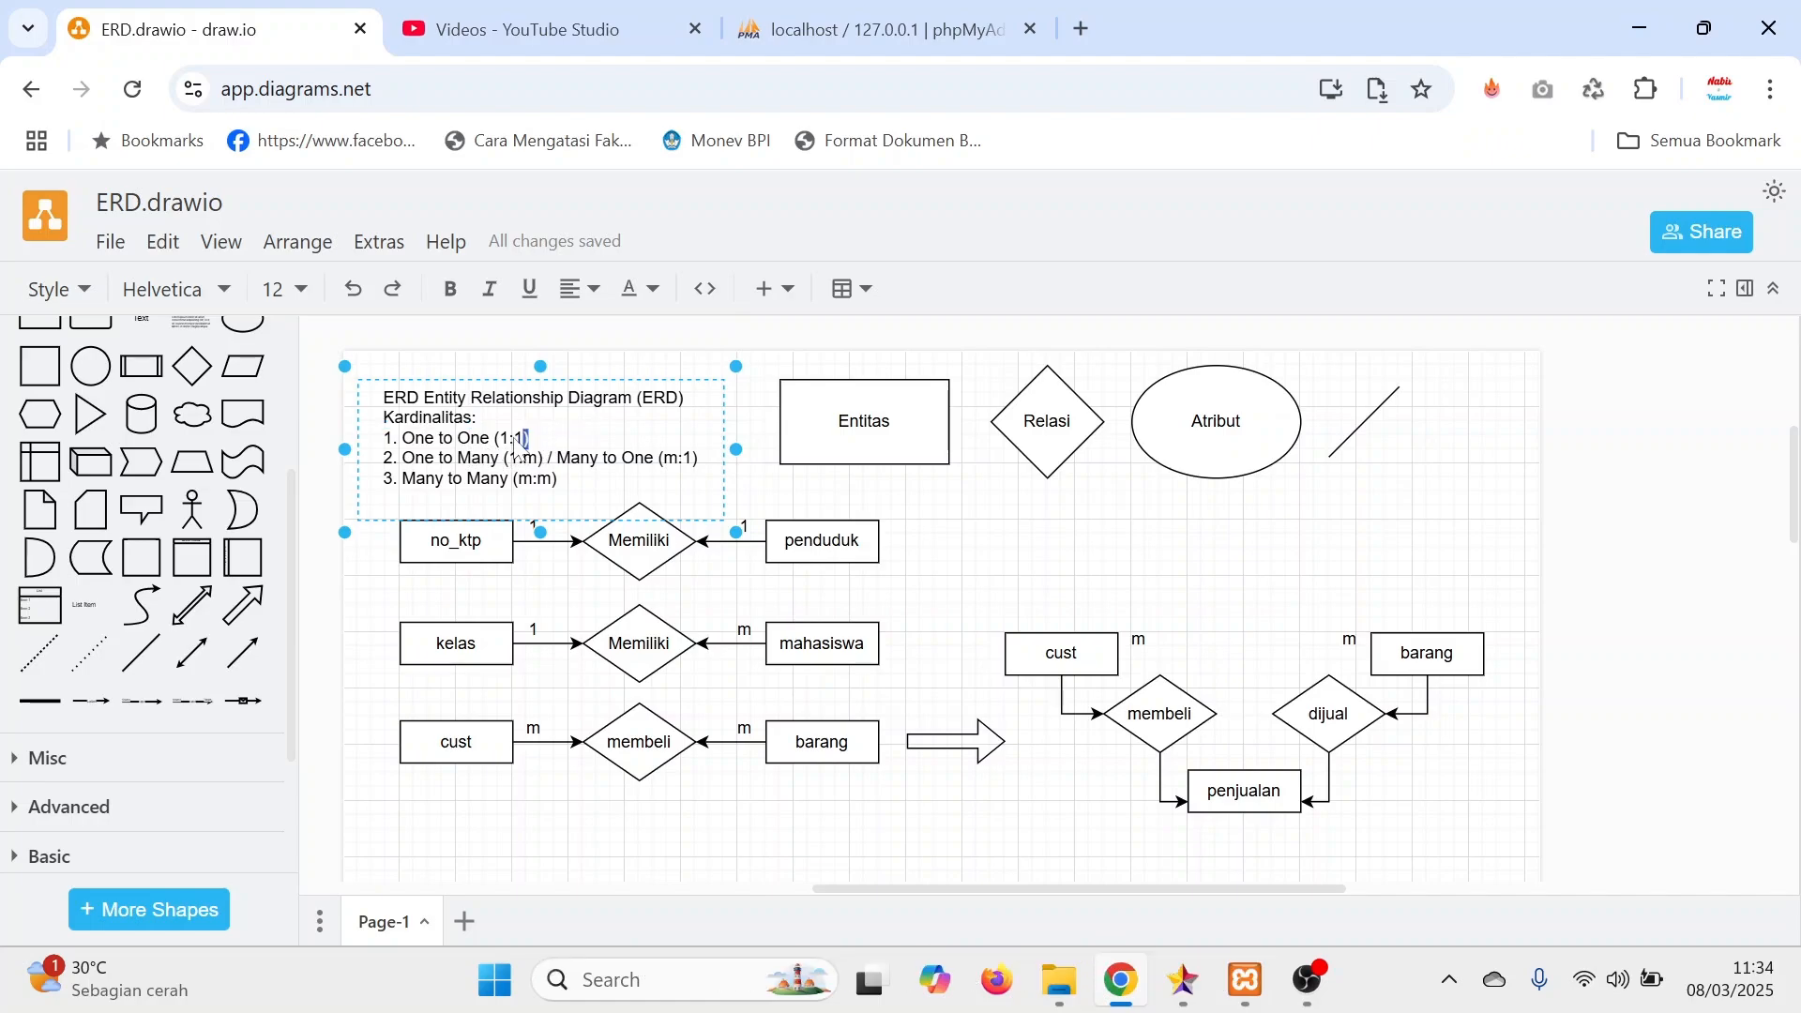
mouse_move(531, 439)
mouse_down()
mouse_move(383, 436)
mouse_move(544, 460)
mouse_up()
click(453, 458)
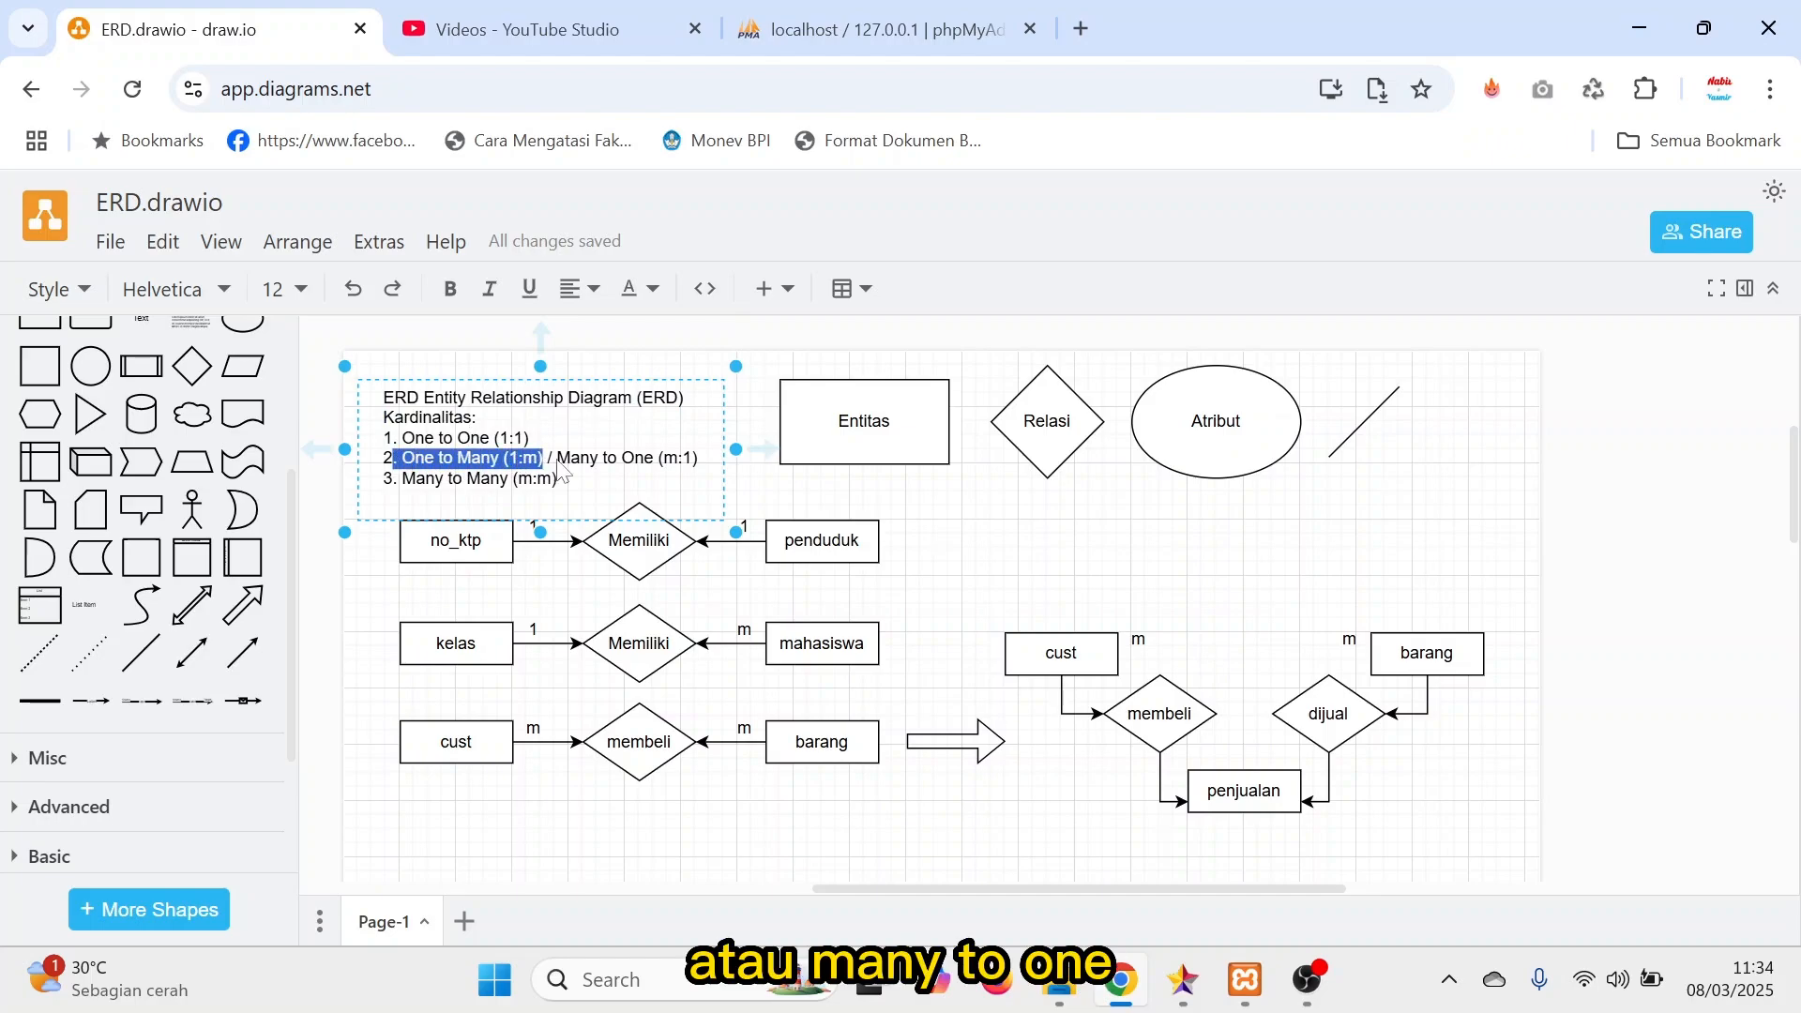
click(640, 466)
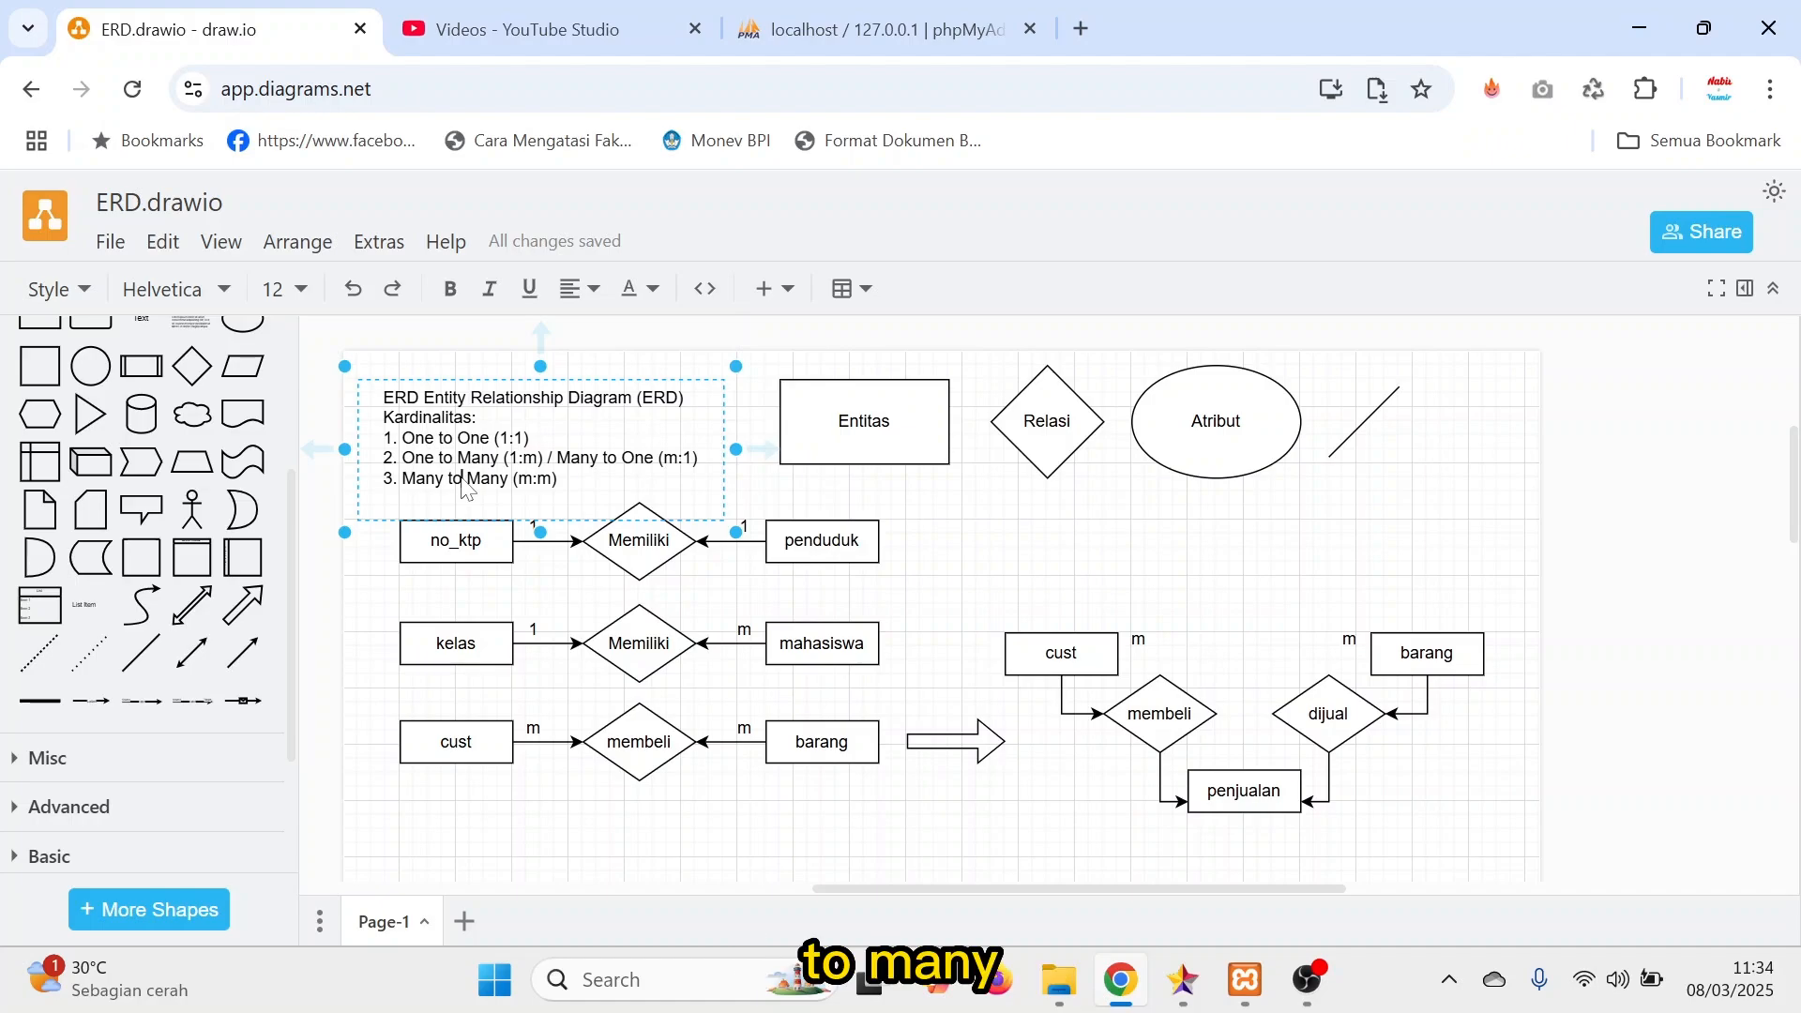
click(998, 565)
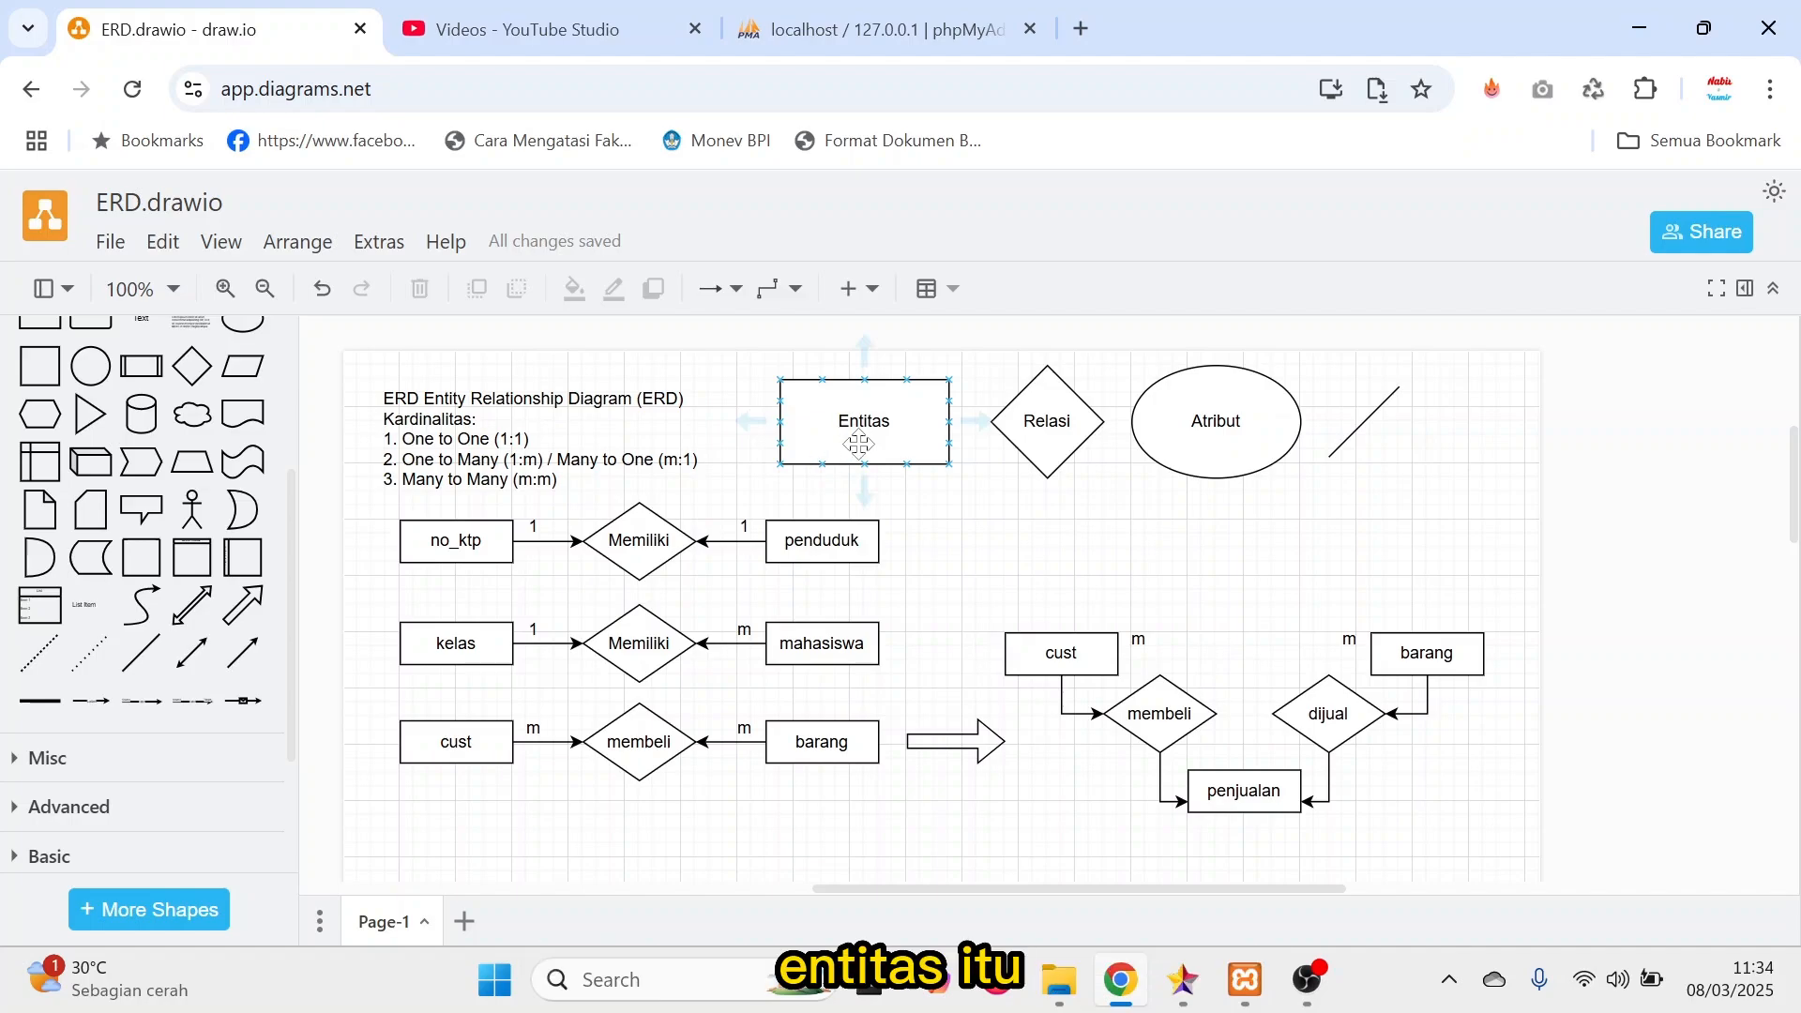
Switch to phpMyAdmin, expand the fazza database and view the rows of its barang table.
click(872, 32)
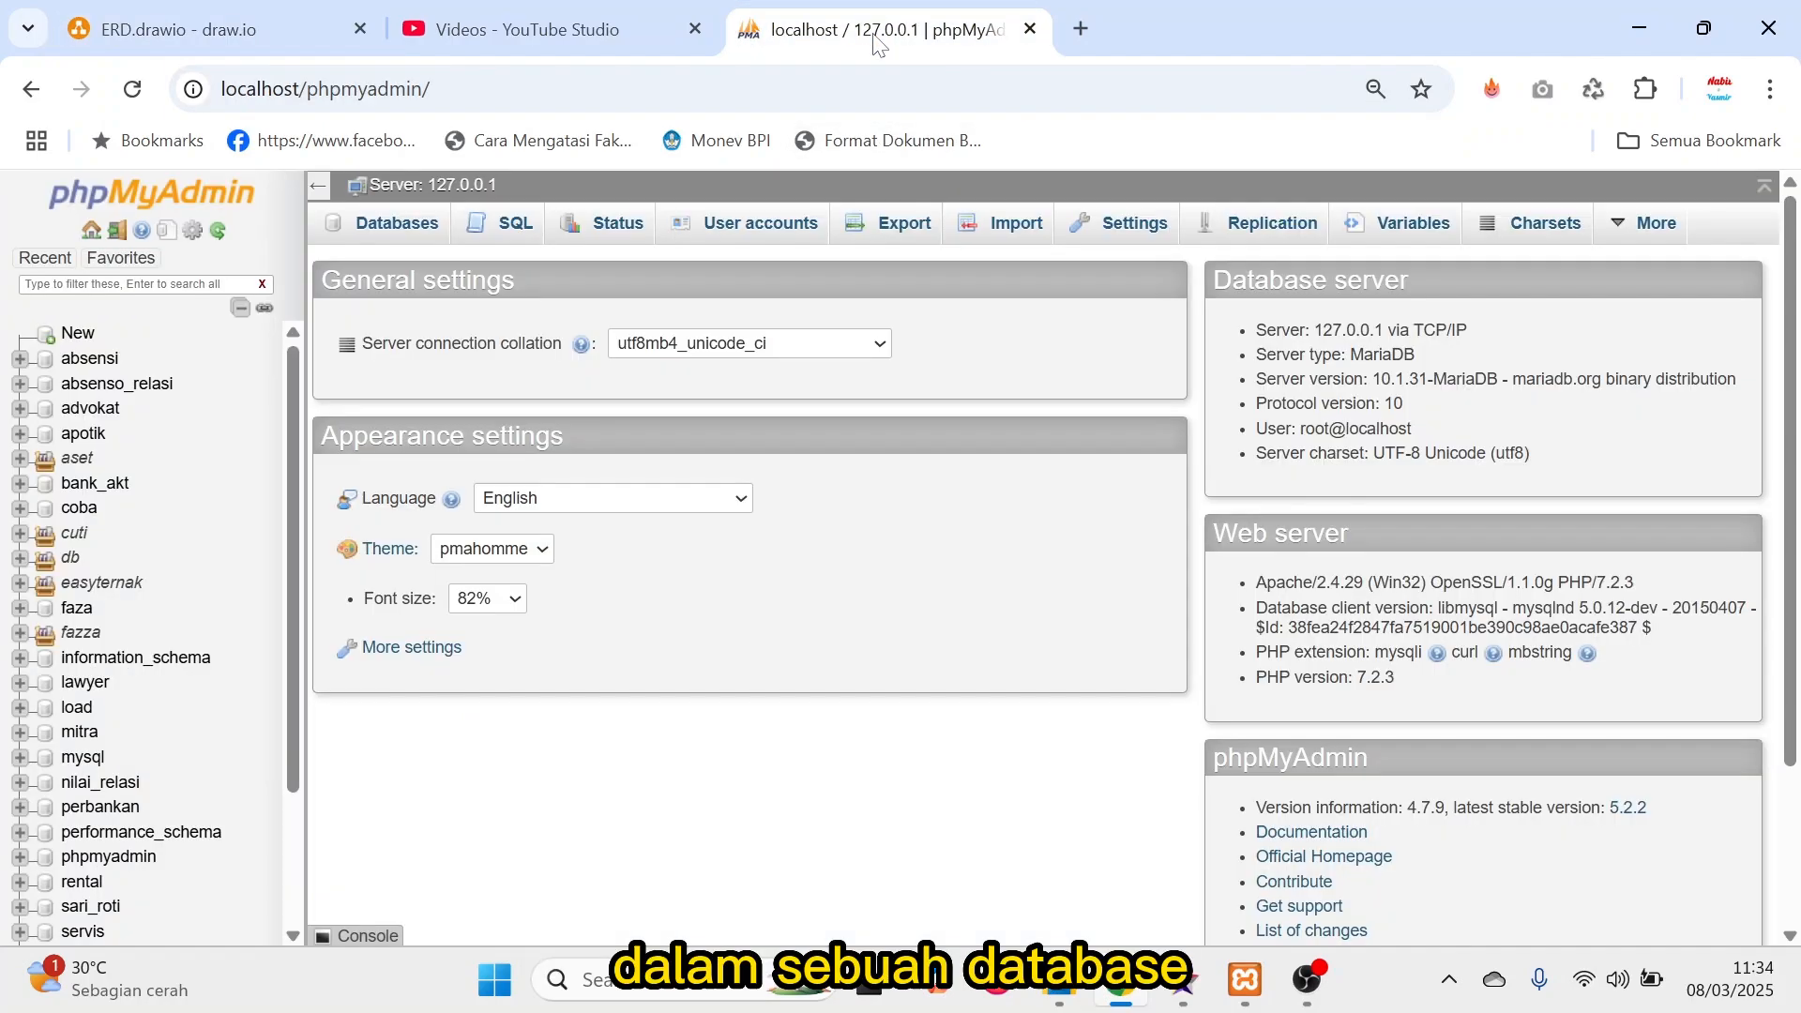
click(57, 634)
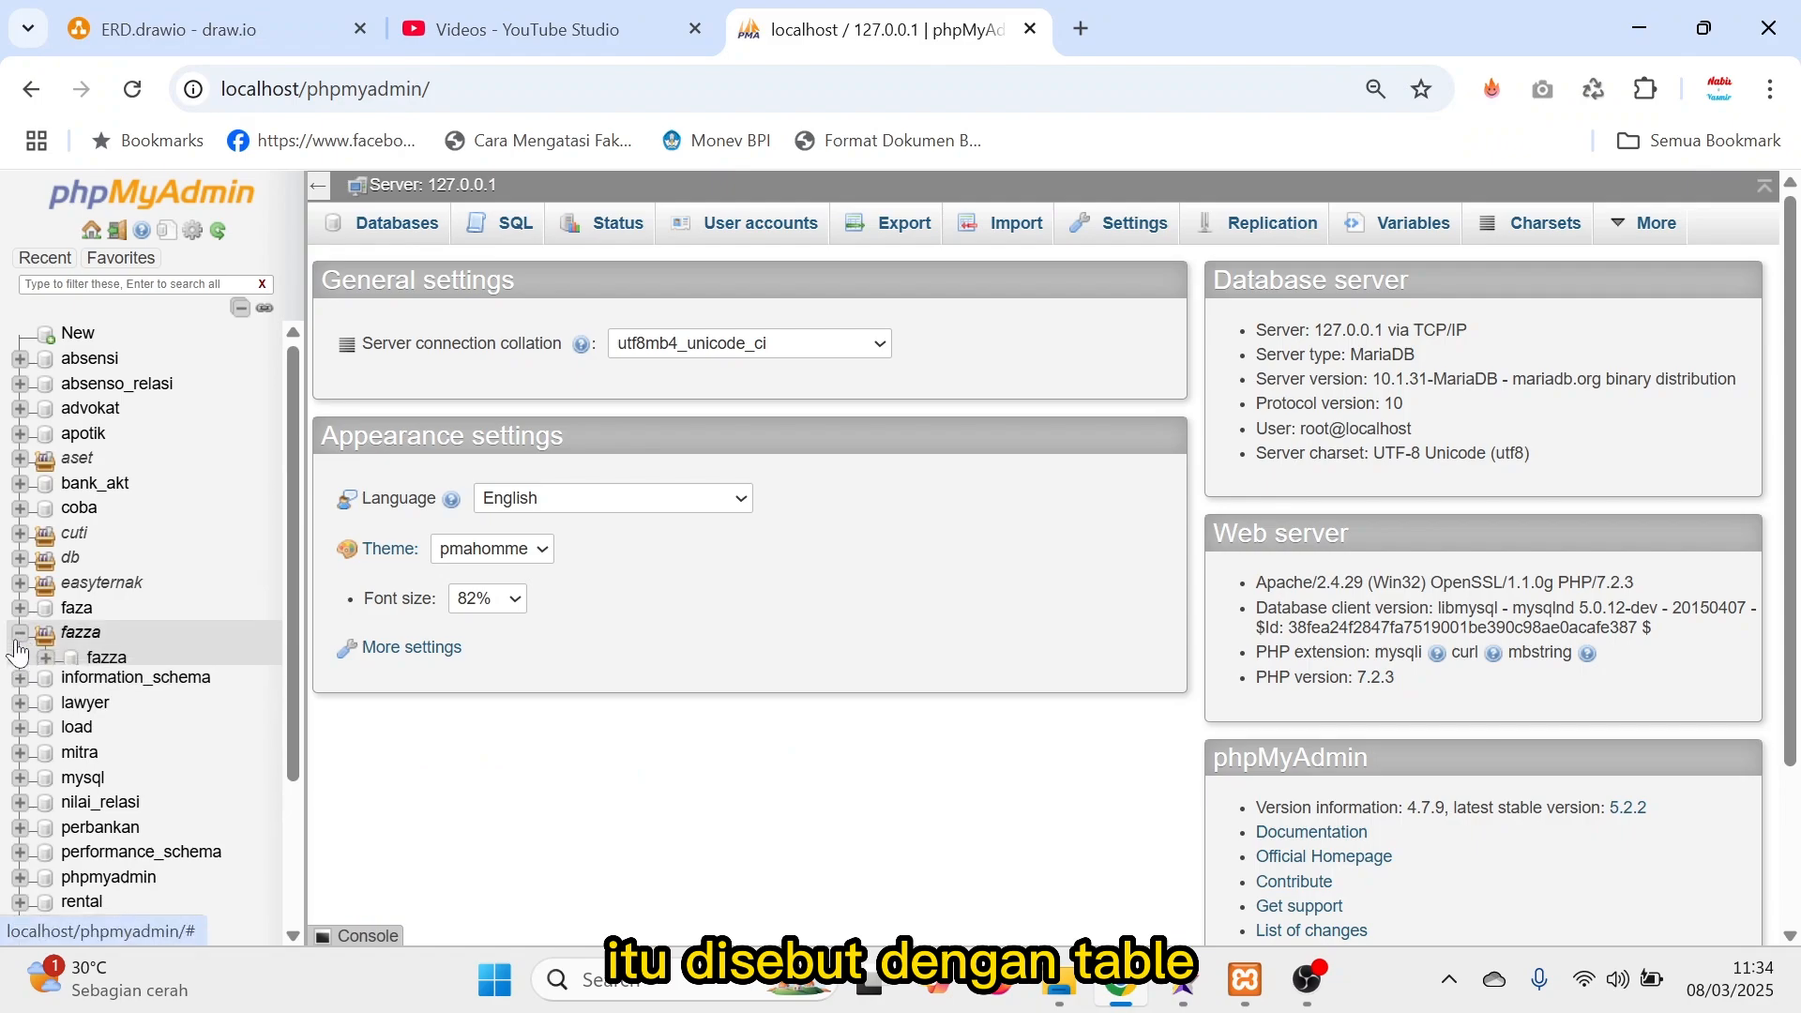
click(45, 659)
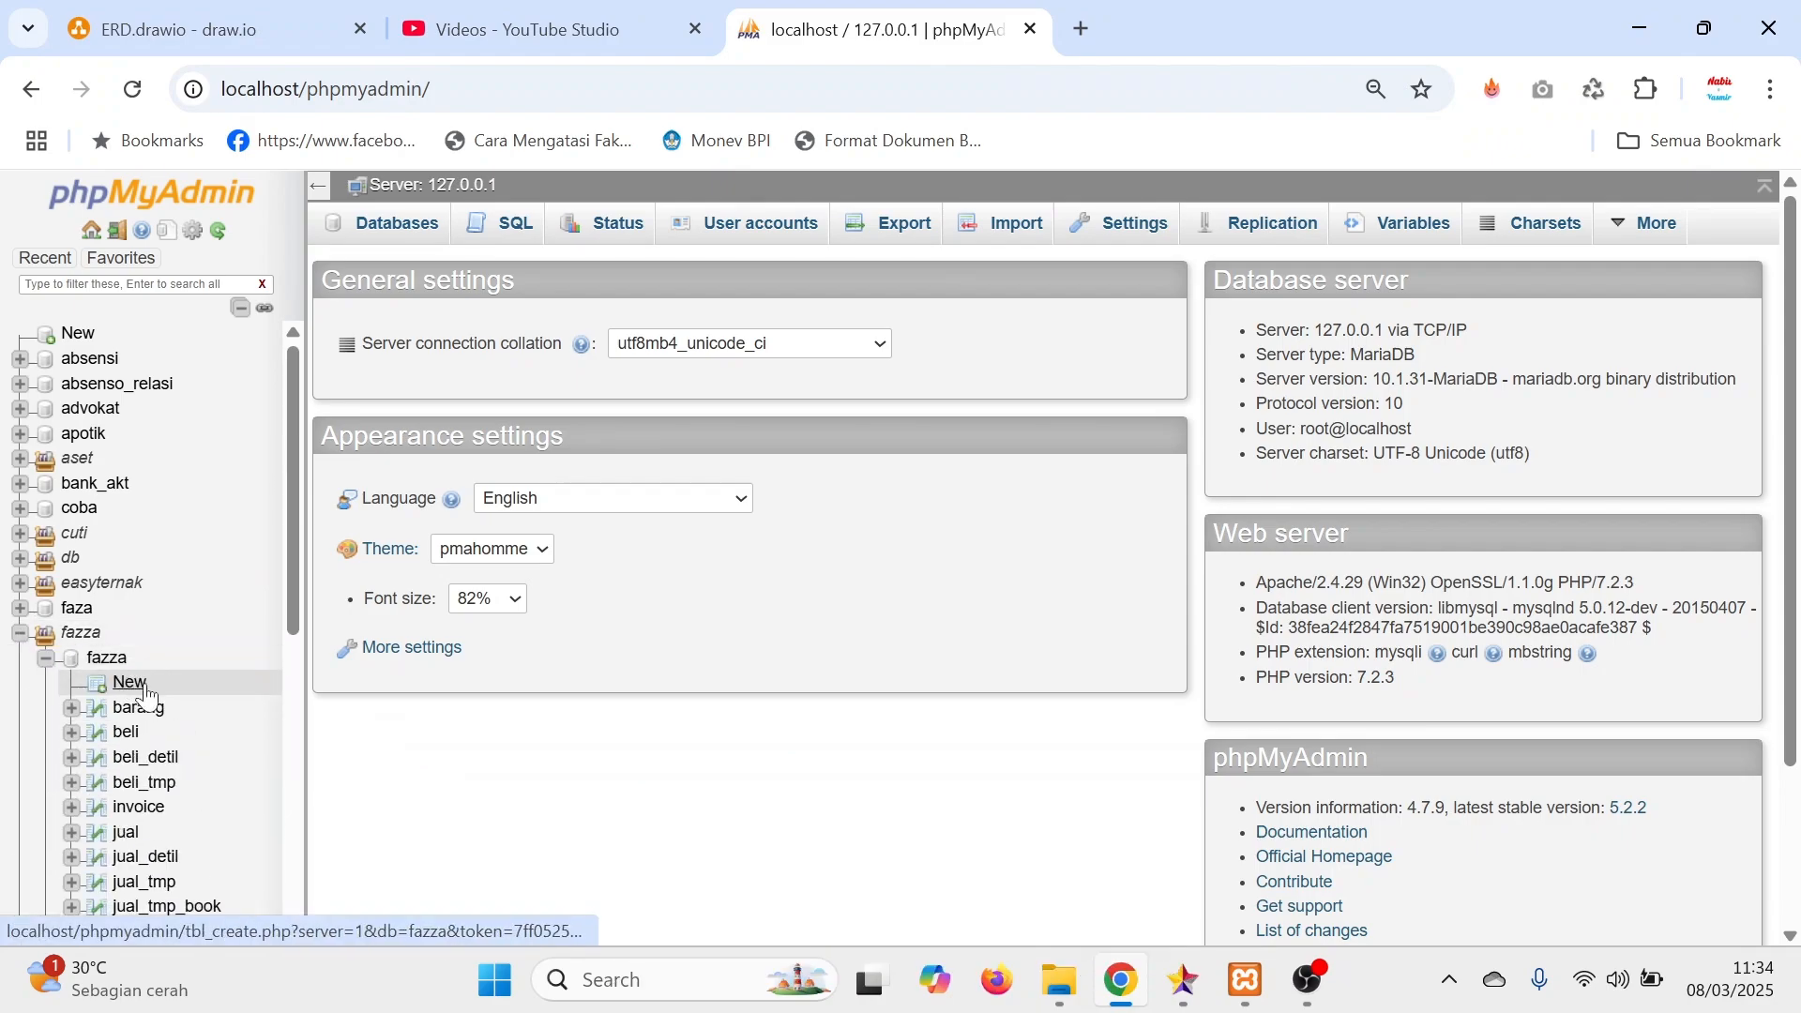
scroll(158, 694, down, 3)
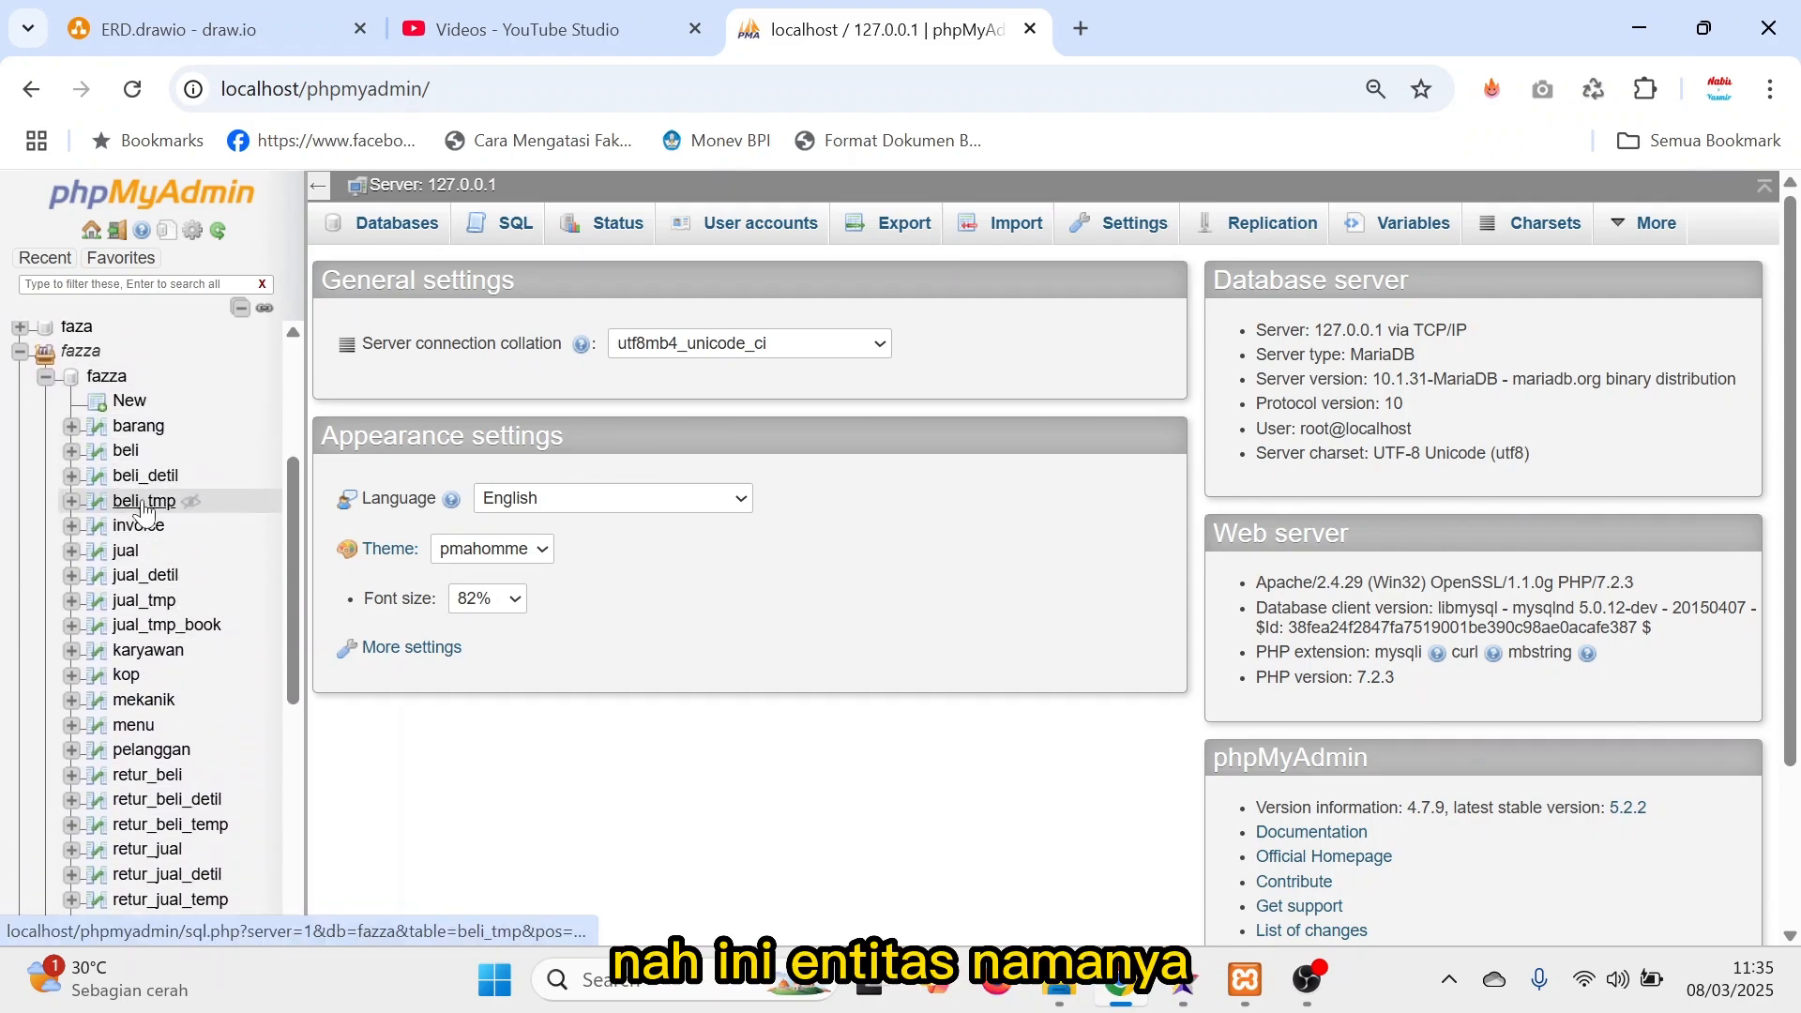
click(138, 429)
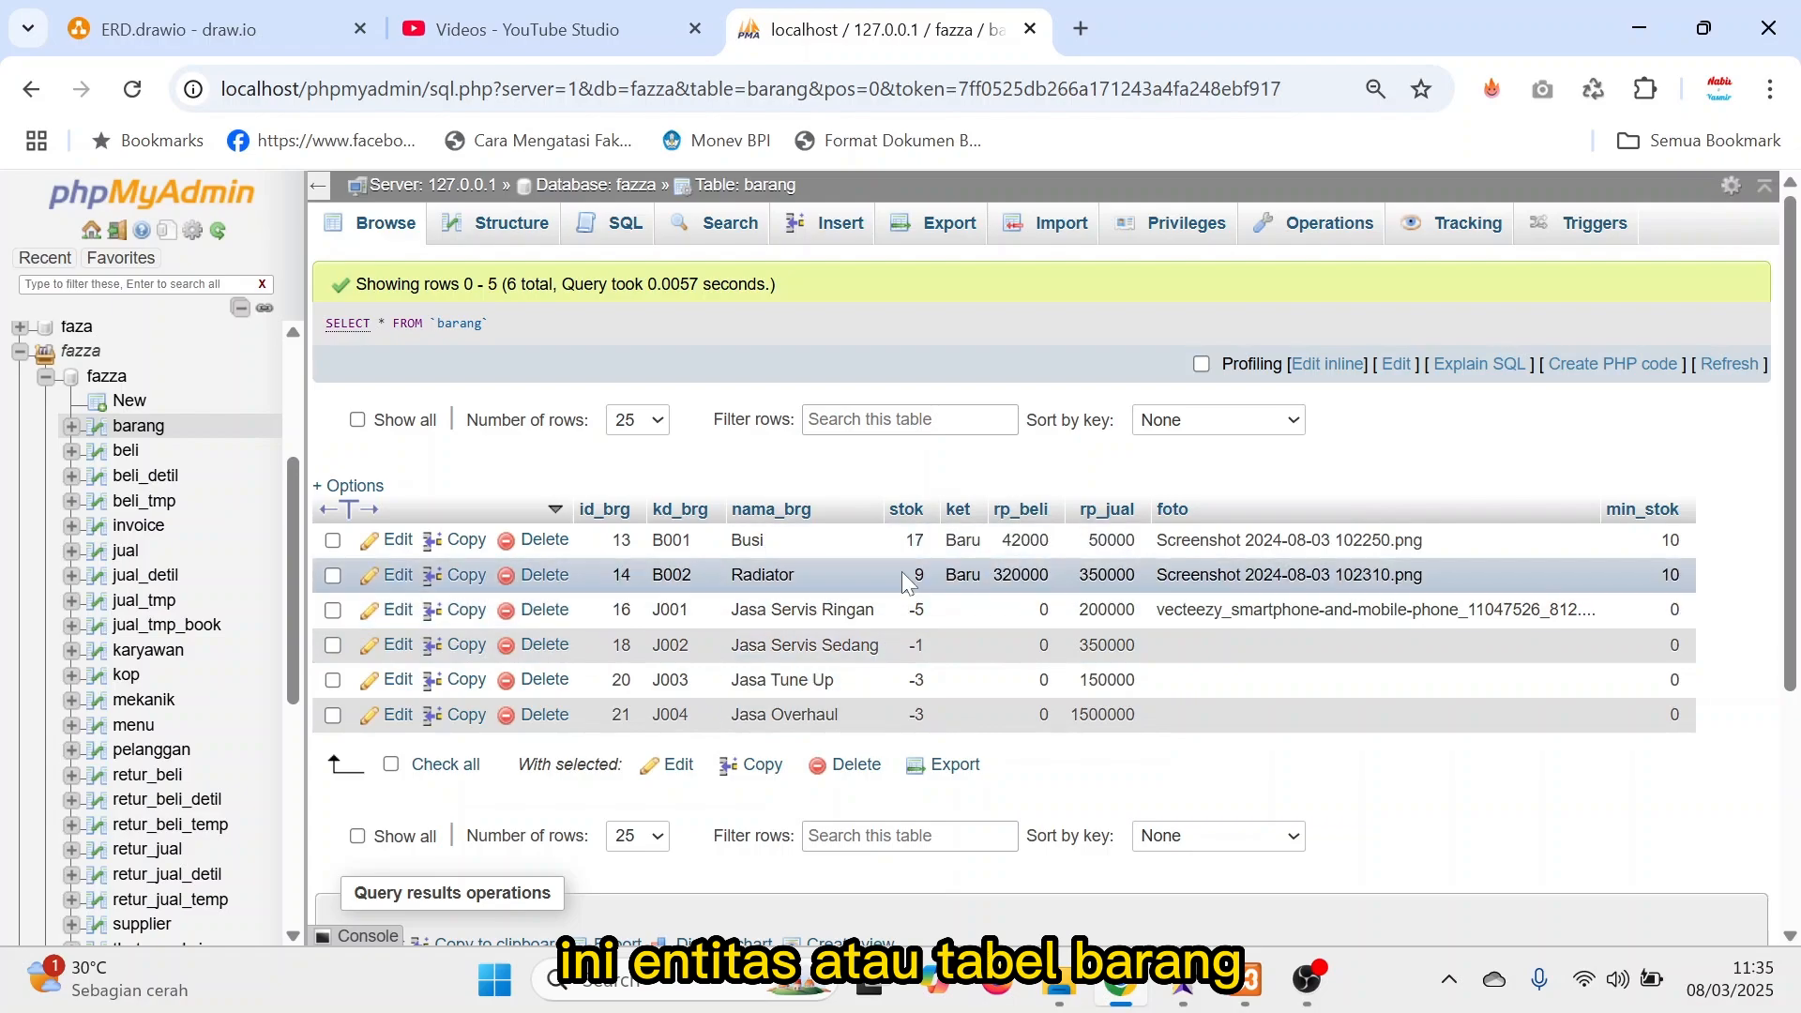
Move the ERD diagram's browser tab after YouTube Studio and examine the Relasi symbol and the relation diamonds in the examples.
drag(206, 37, 549, 47)
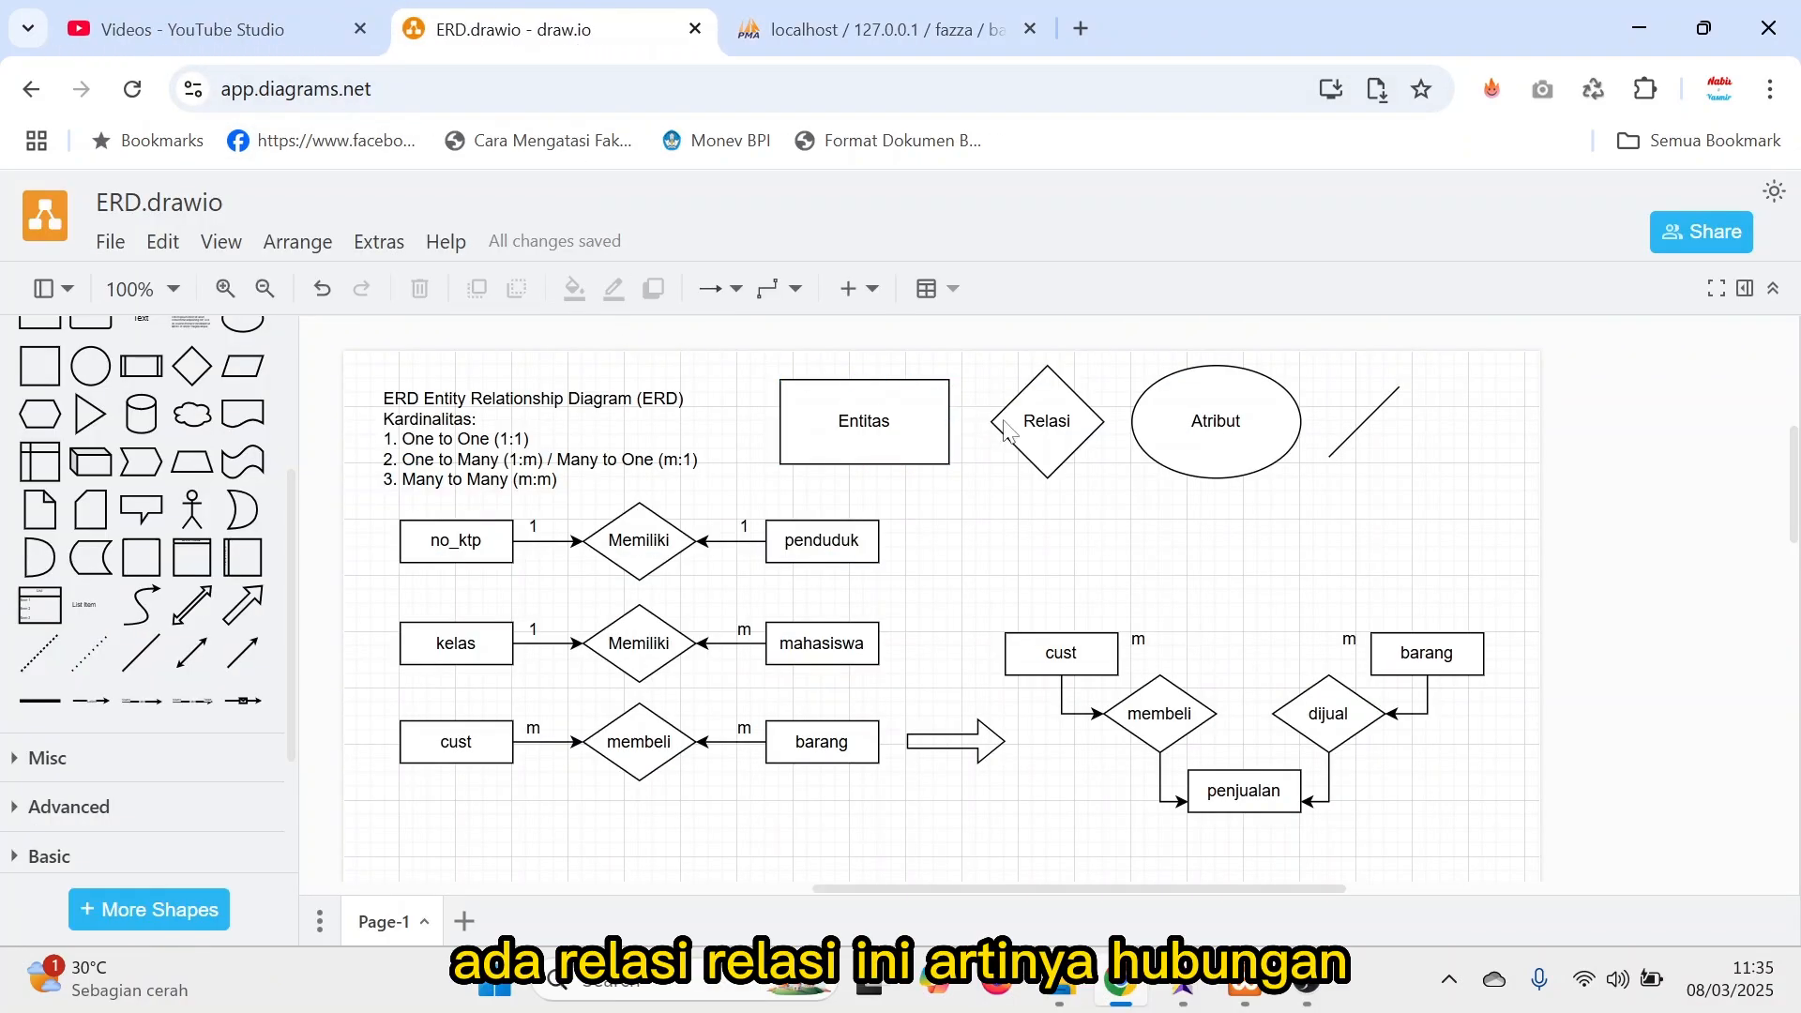
click(1058, 427)
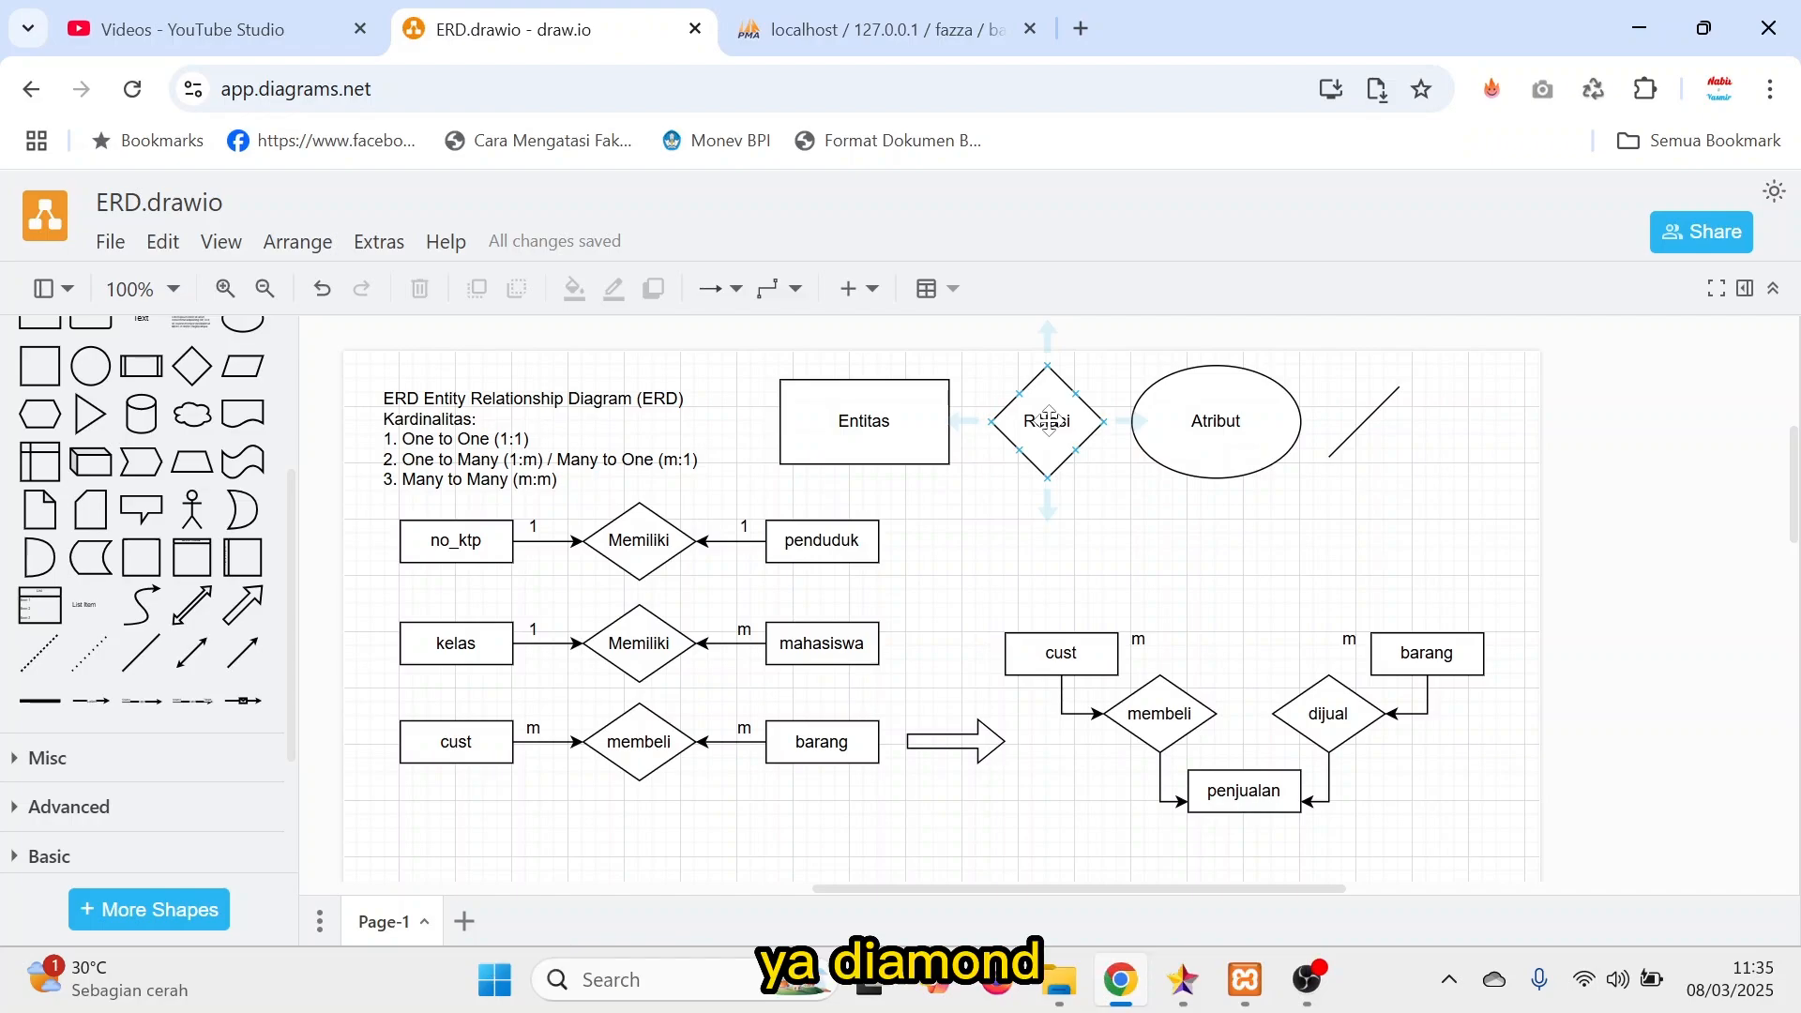
click(643, 528)
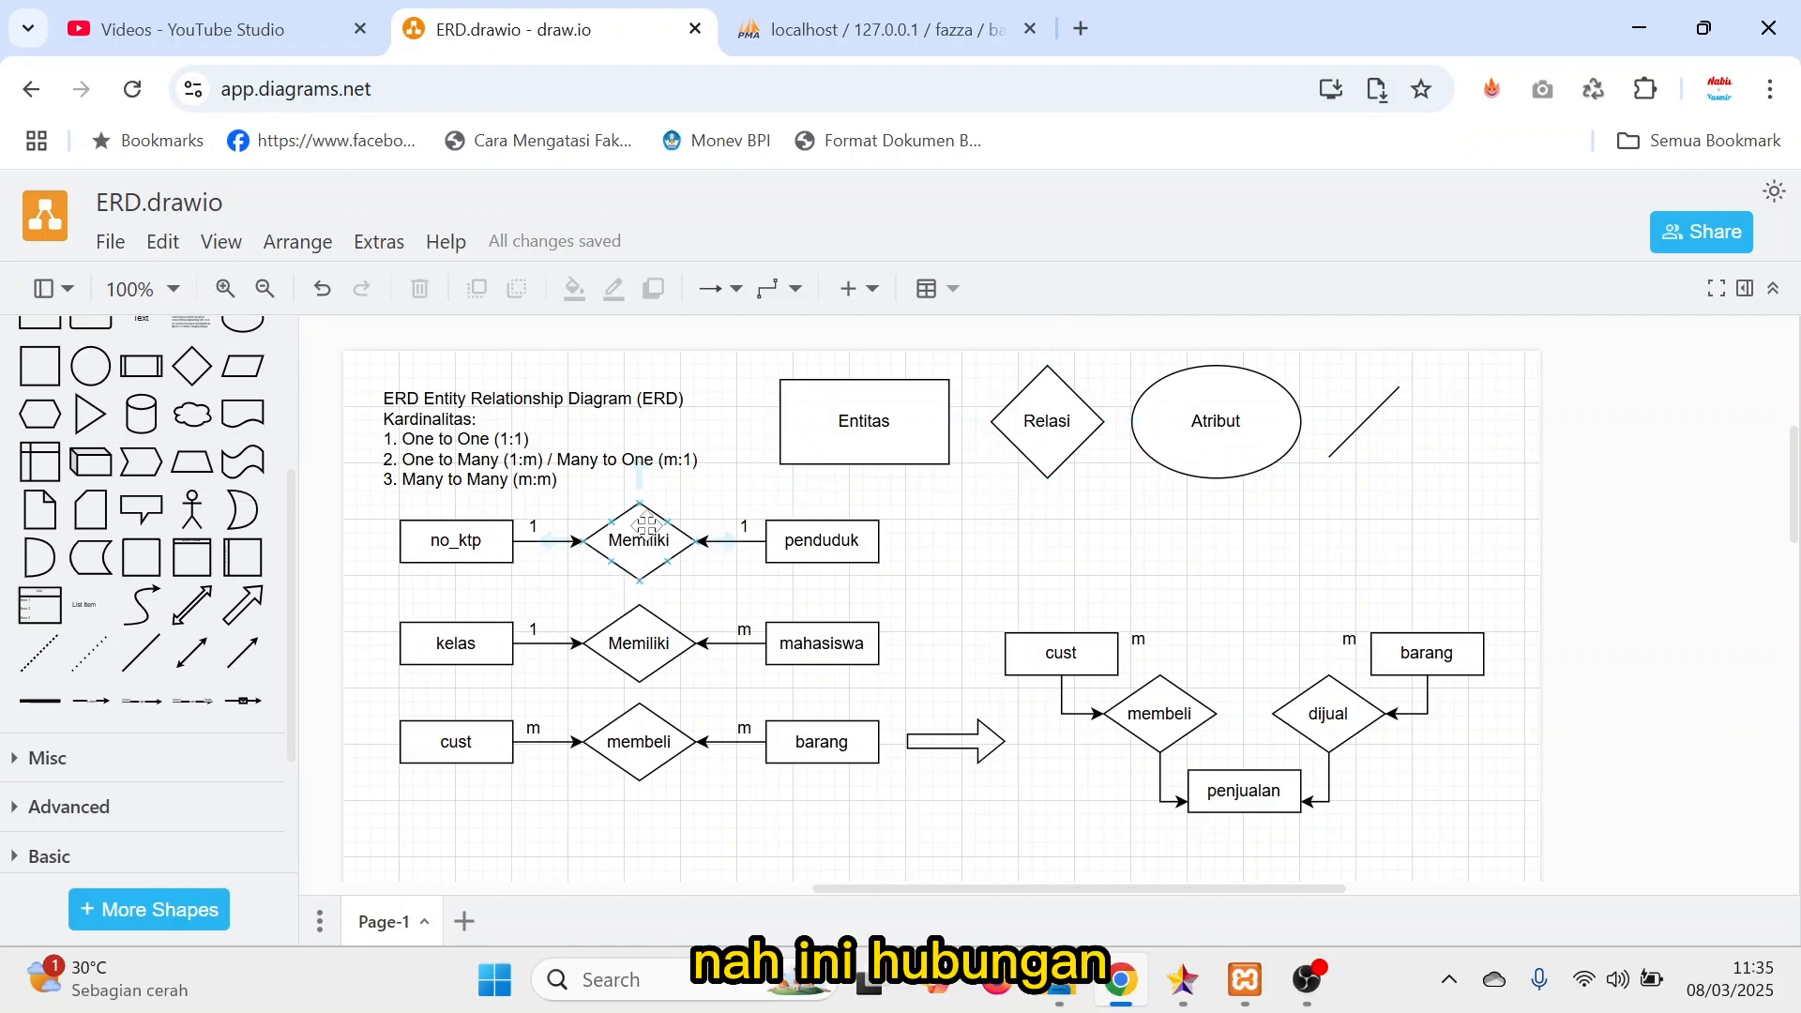
click(666, 728)
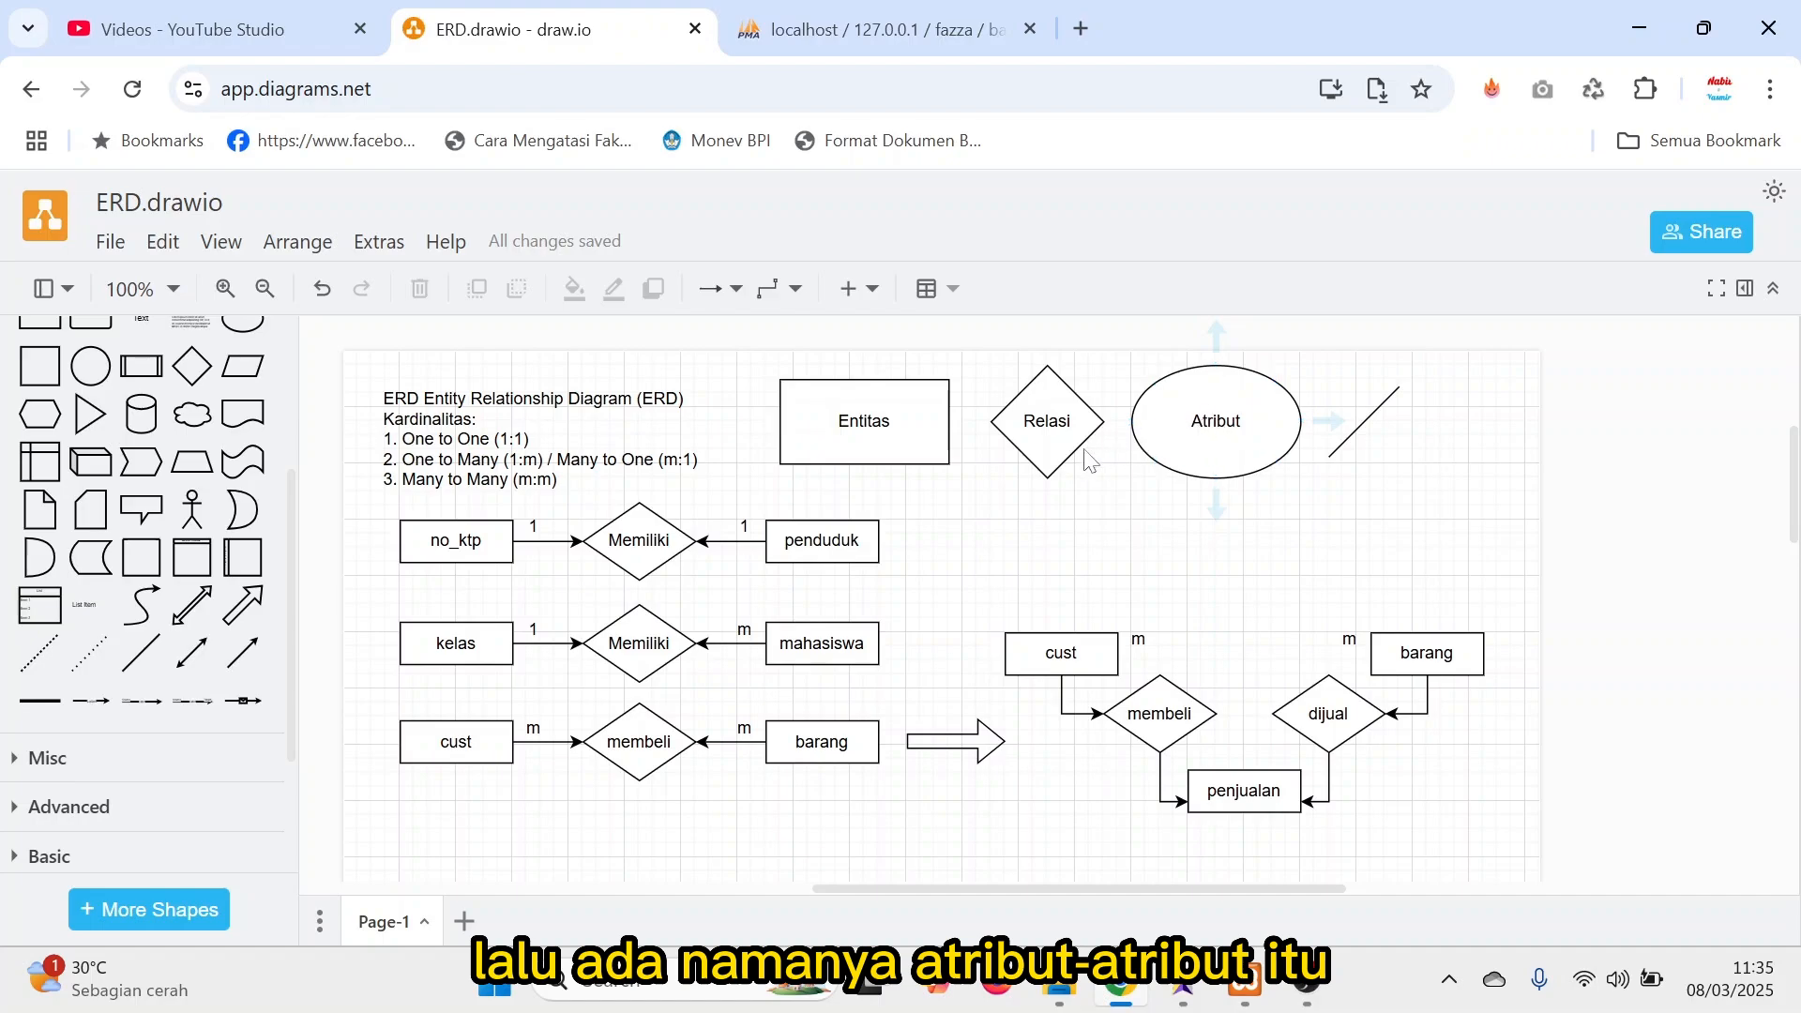
Switch to phpMyAdmin to examine the barang table's structure as an example of attributes, and return to the ERD diagram.
click(903, 38)
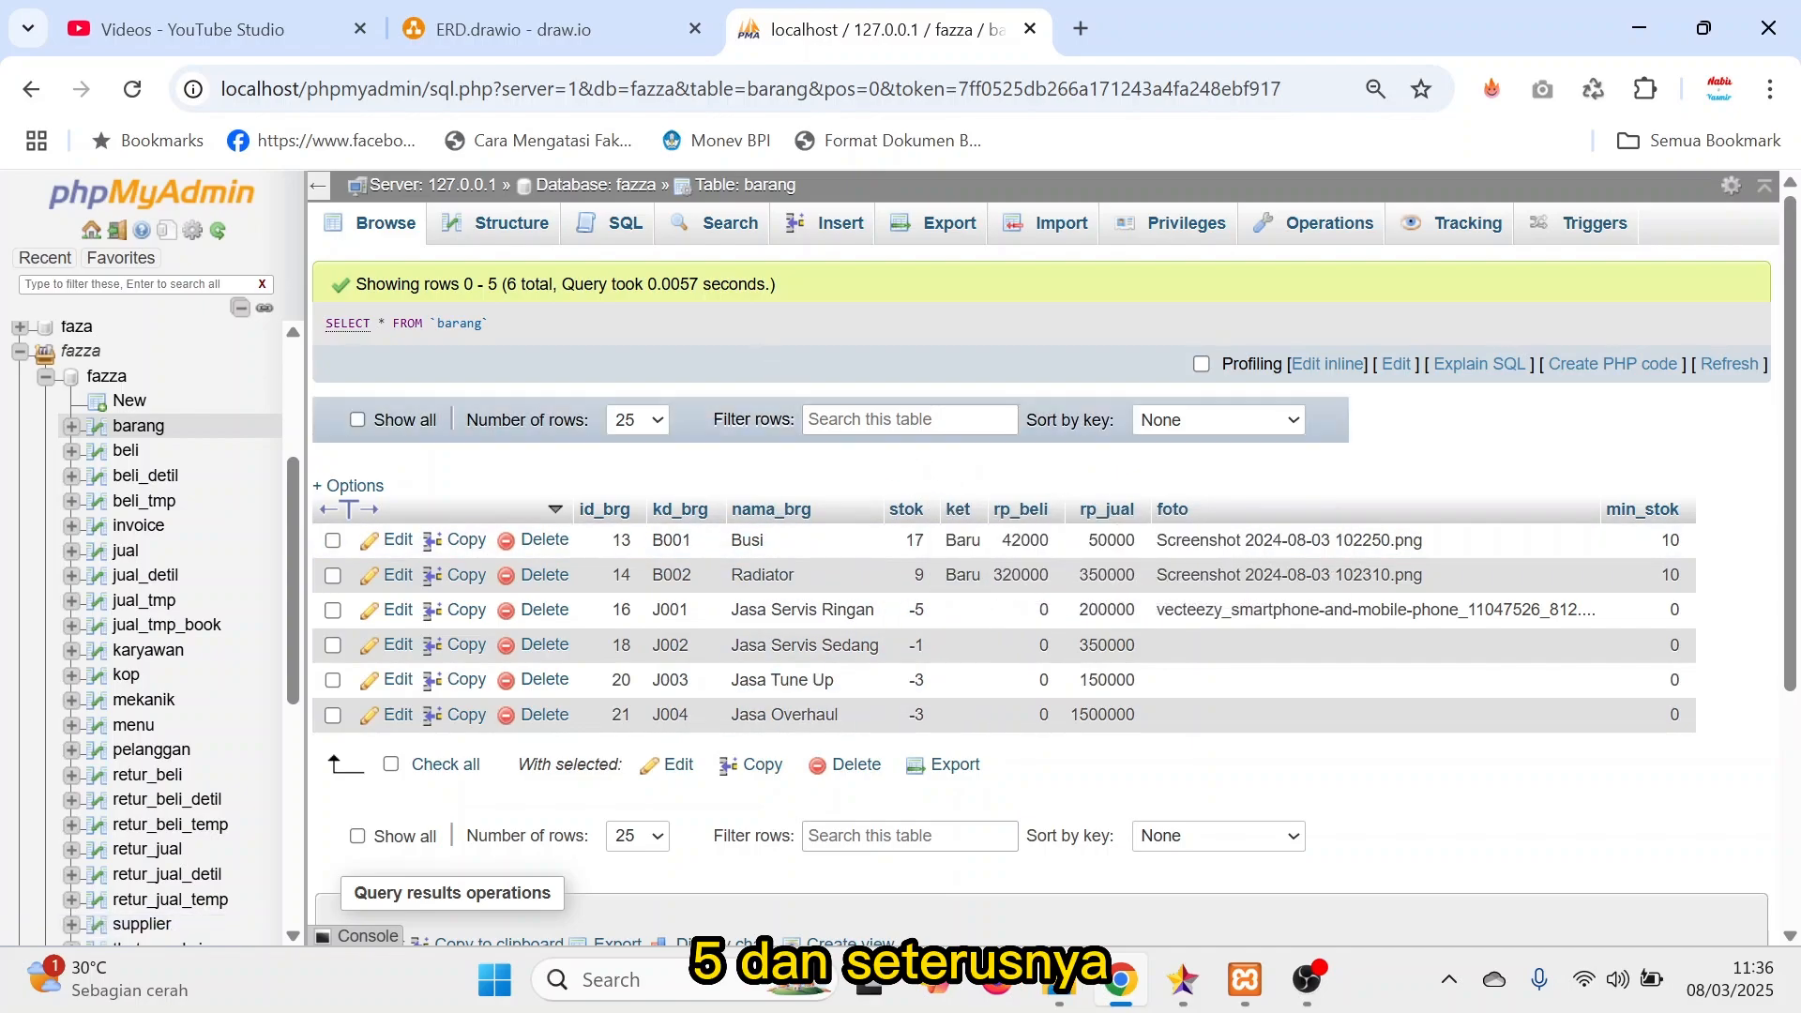
click(459, 235)
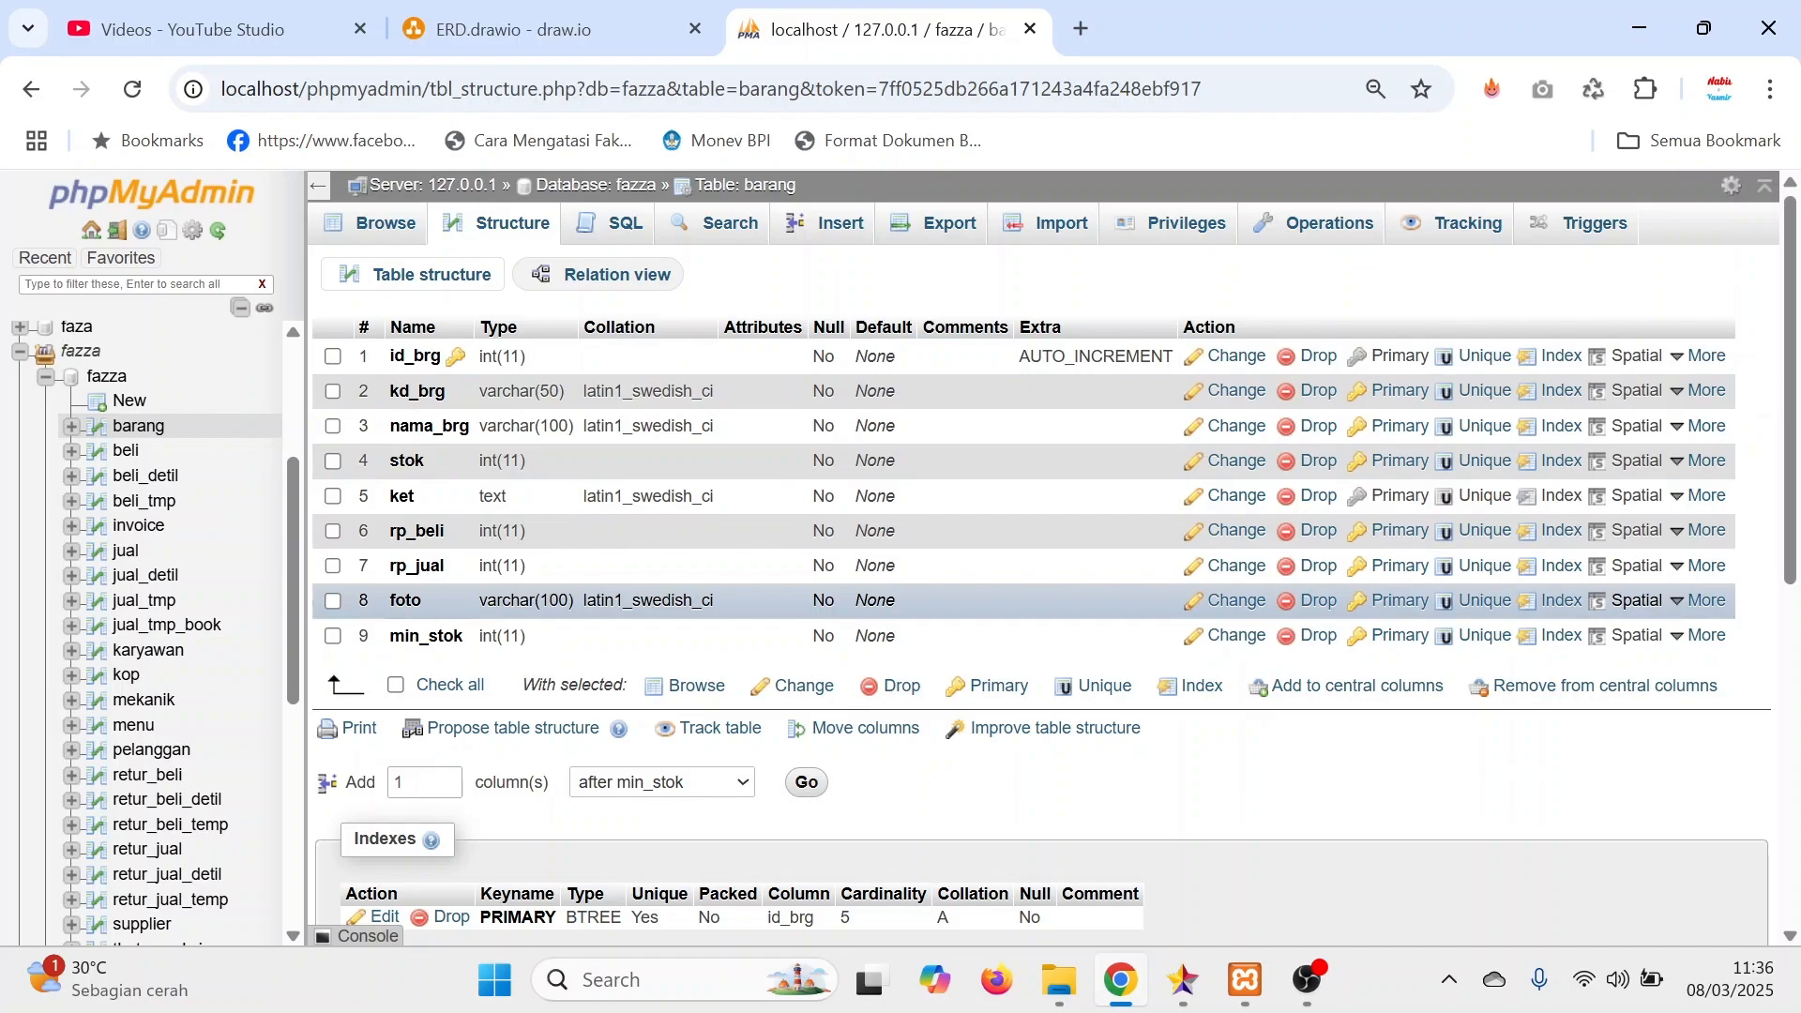
click(554, 36)
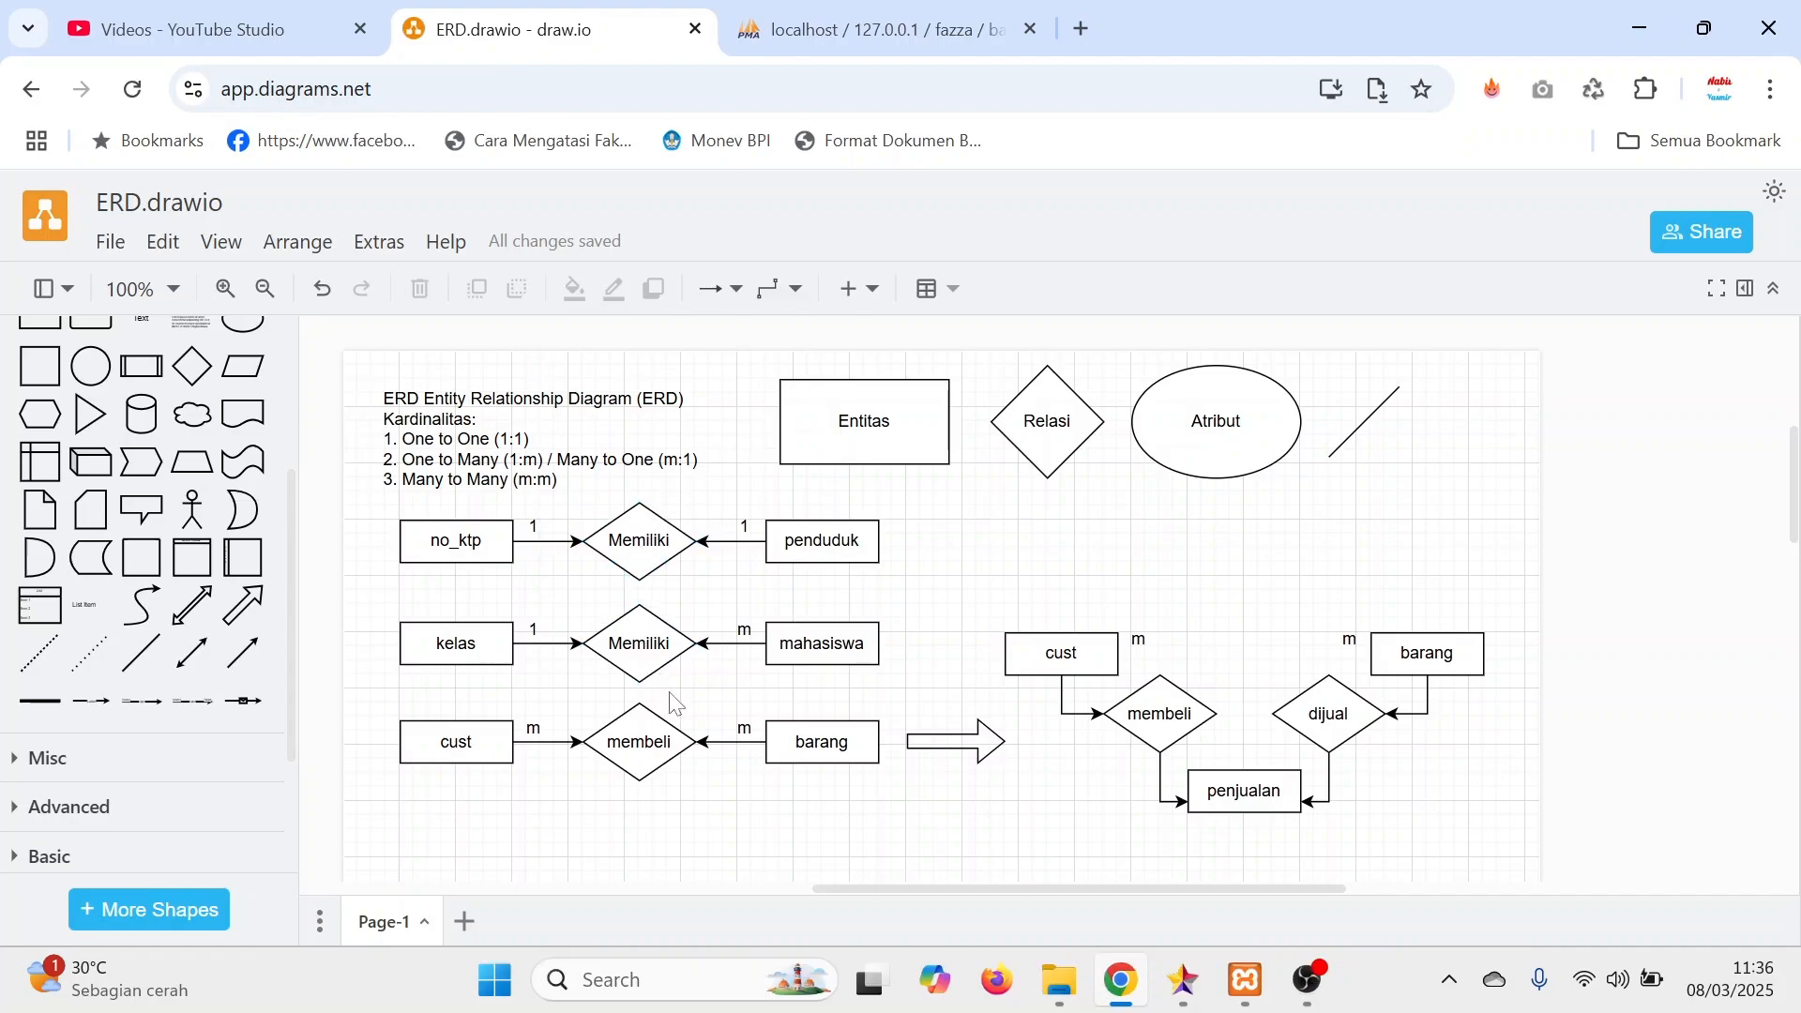
Check Apache and MySQL in the XAMPP Control Panel, view localhost/phpmyadmin/ in a new browser tab, and close that tab.
click(898, 38)
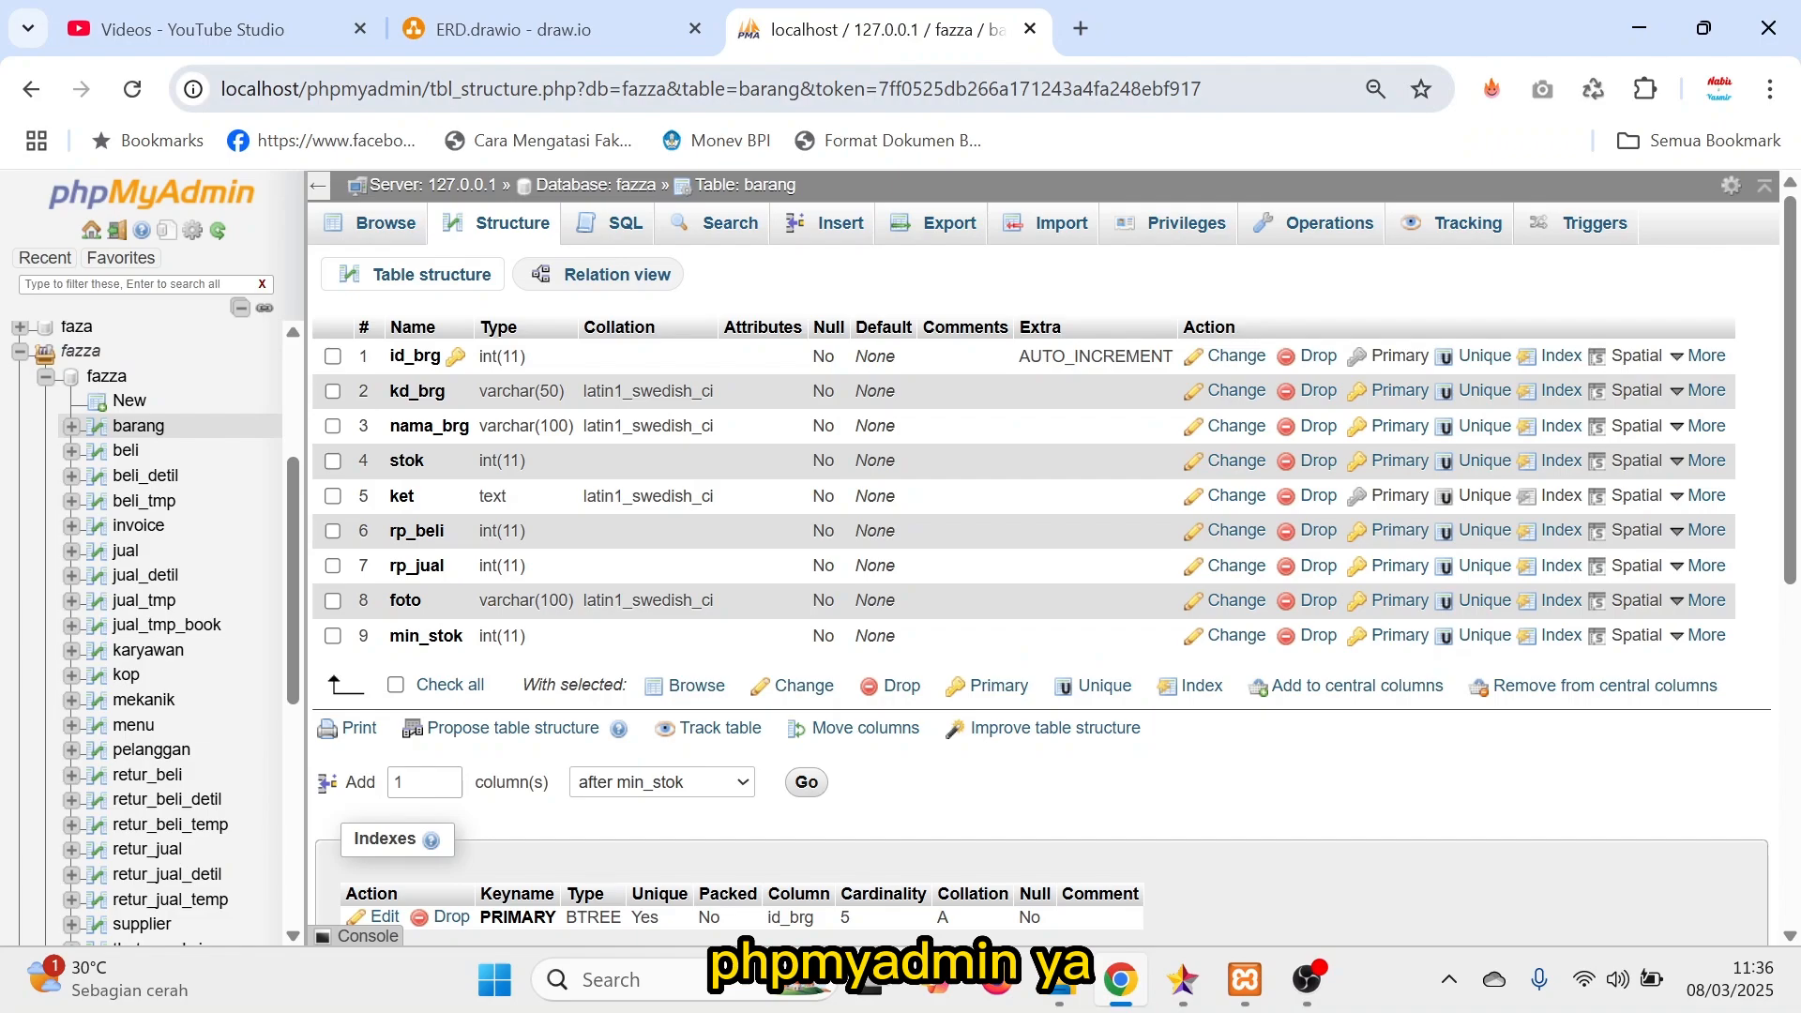
click(1093, 33)
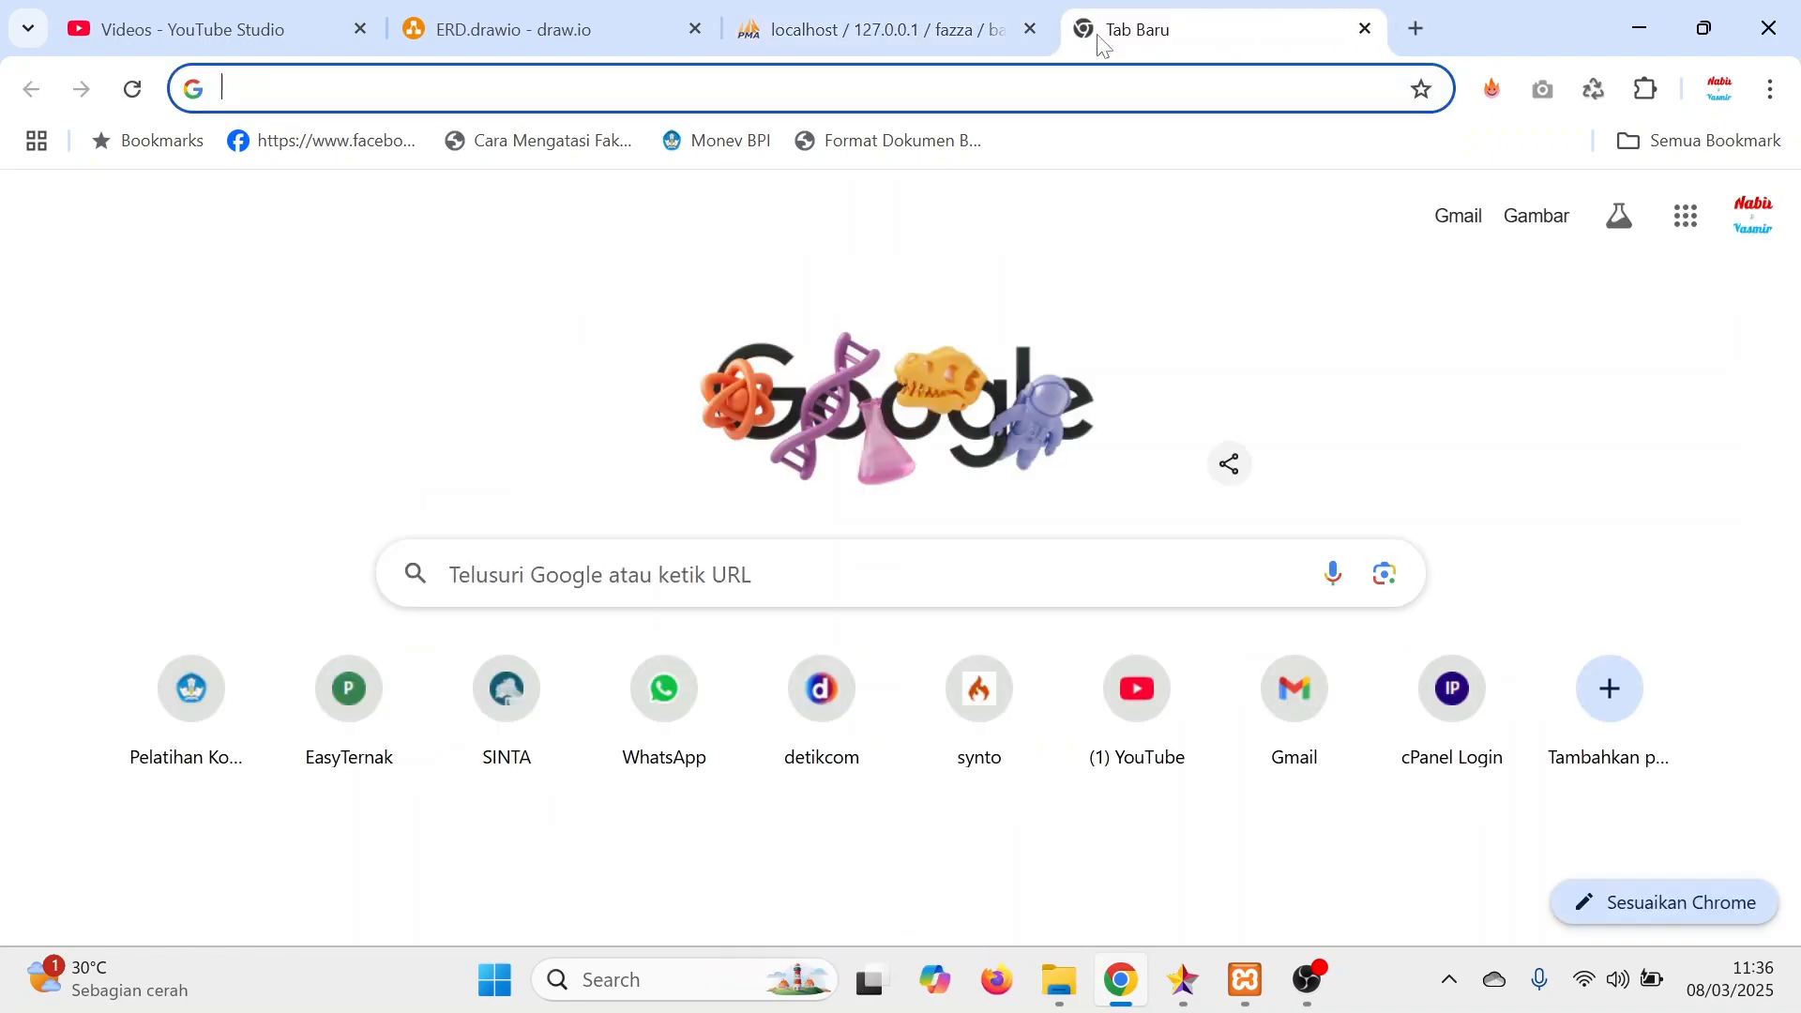
text(localhost/phpmyadmin/)
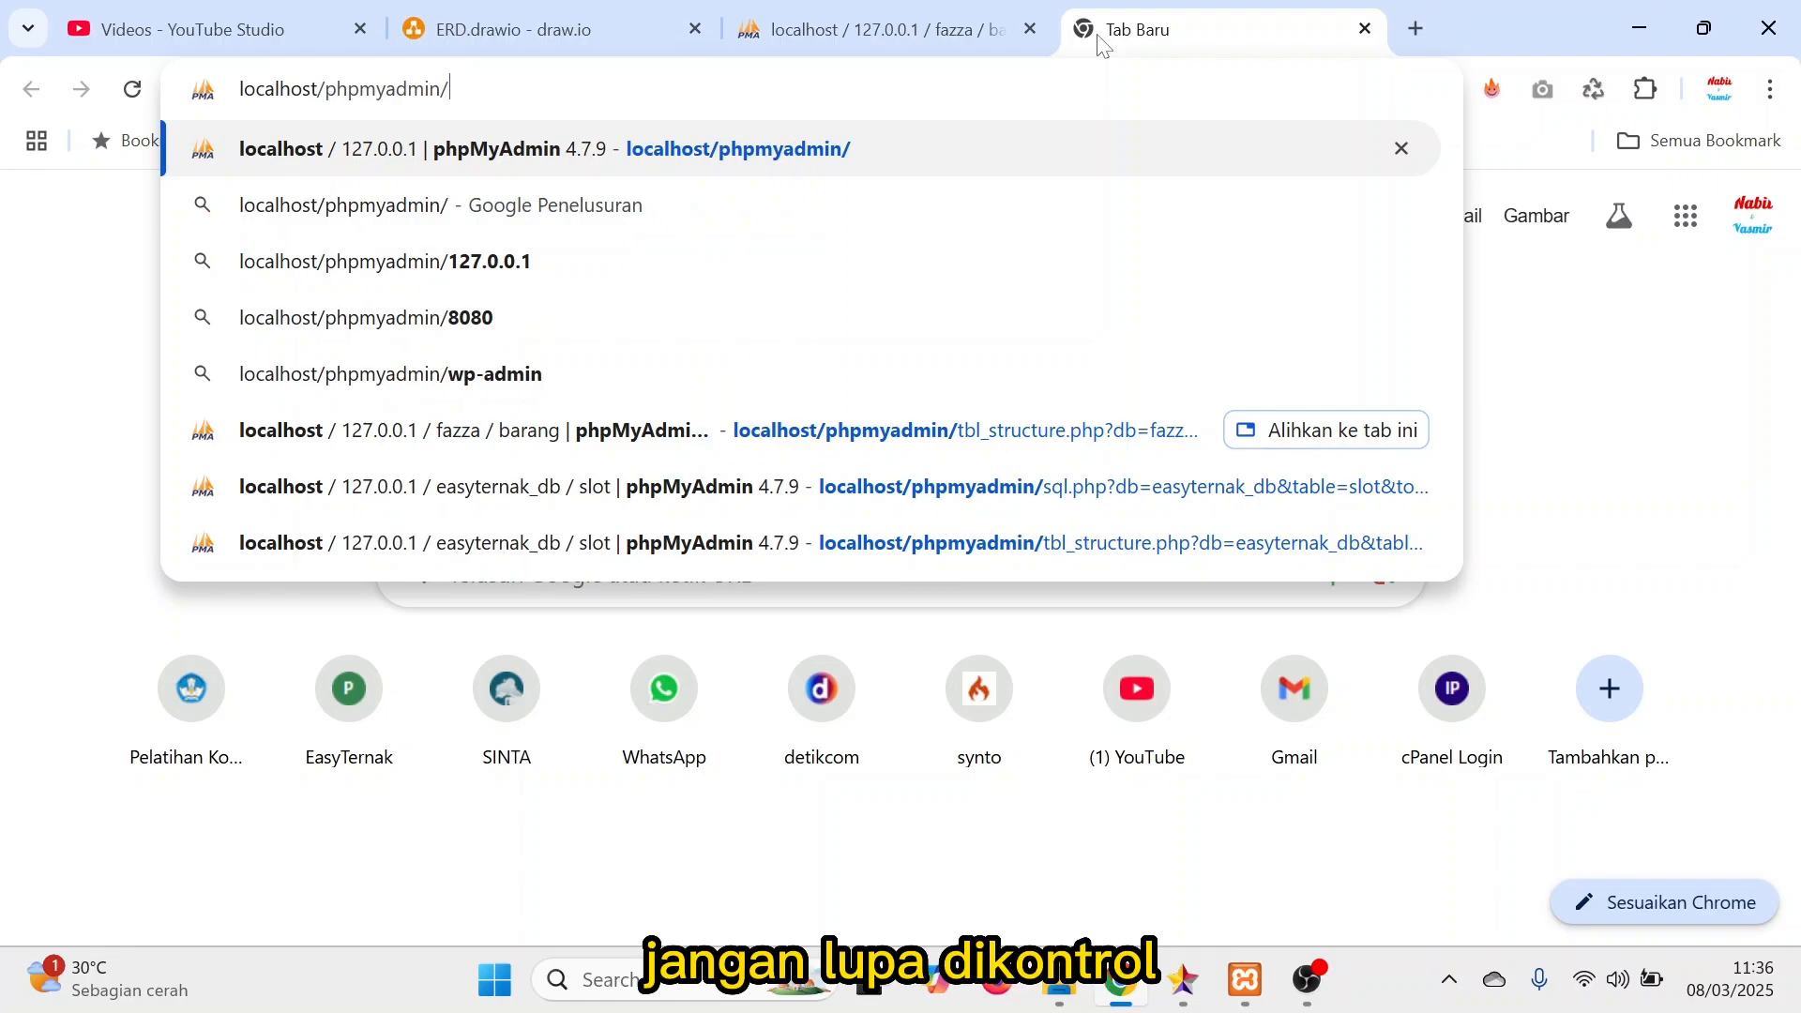
click(1257, 992)
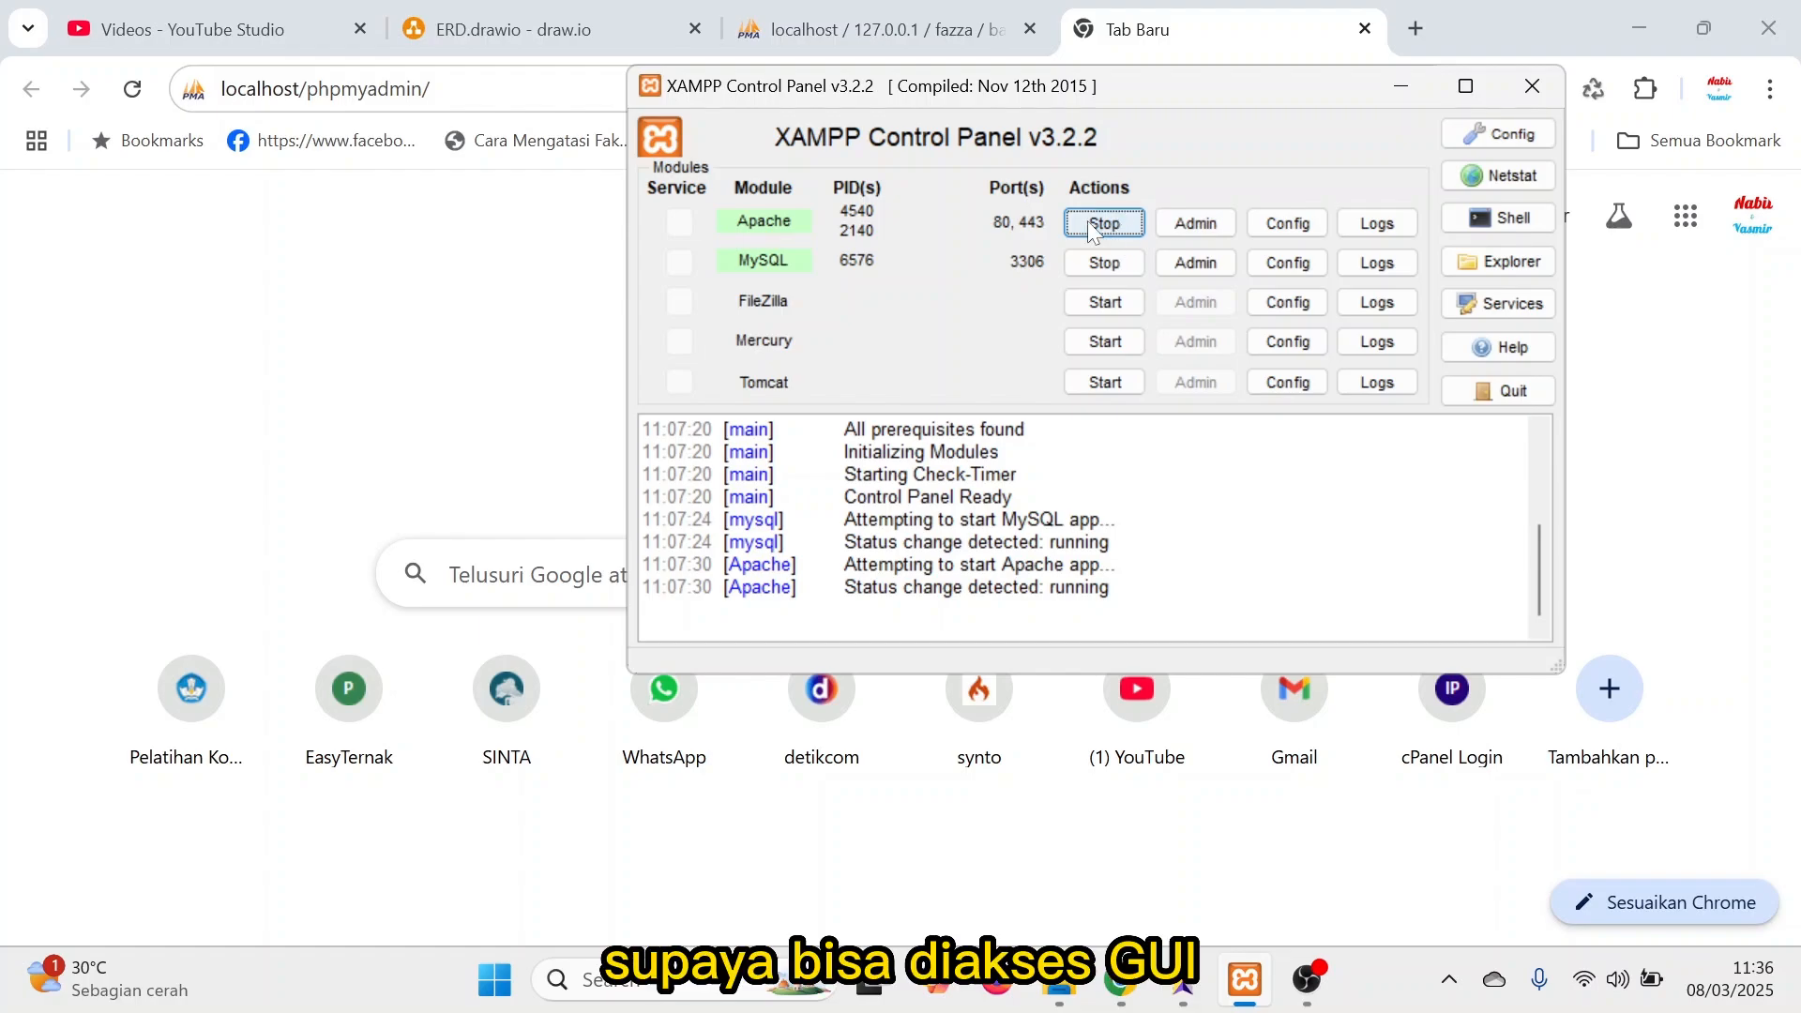
click(490, 92)
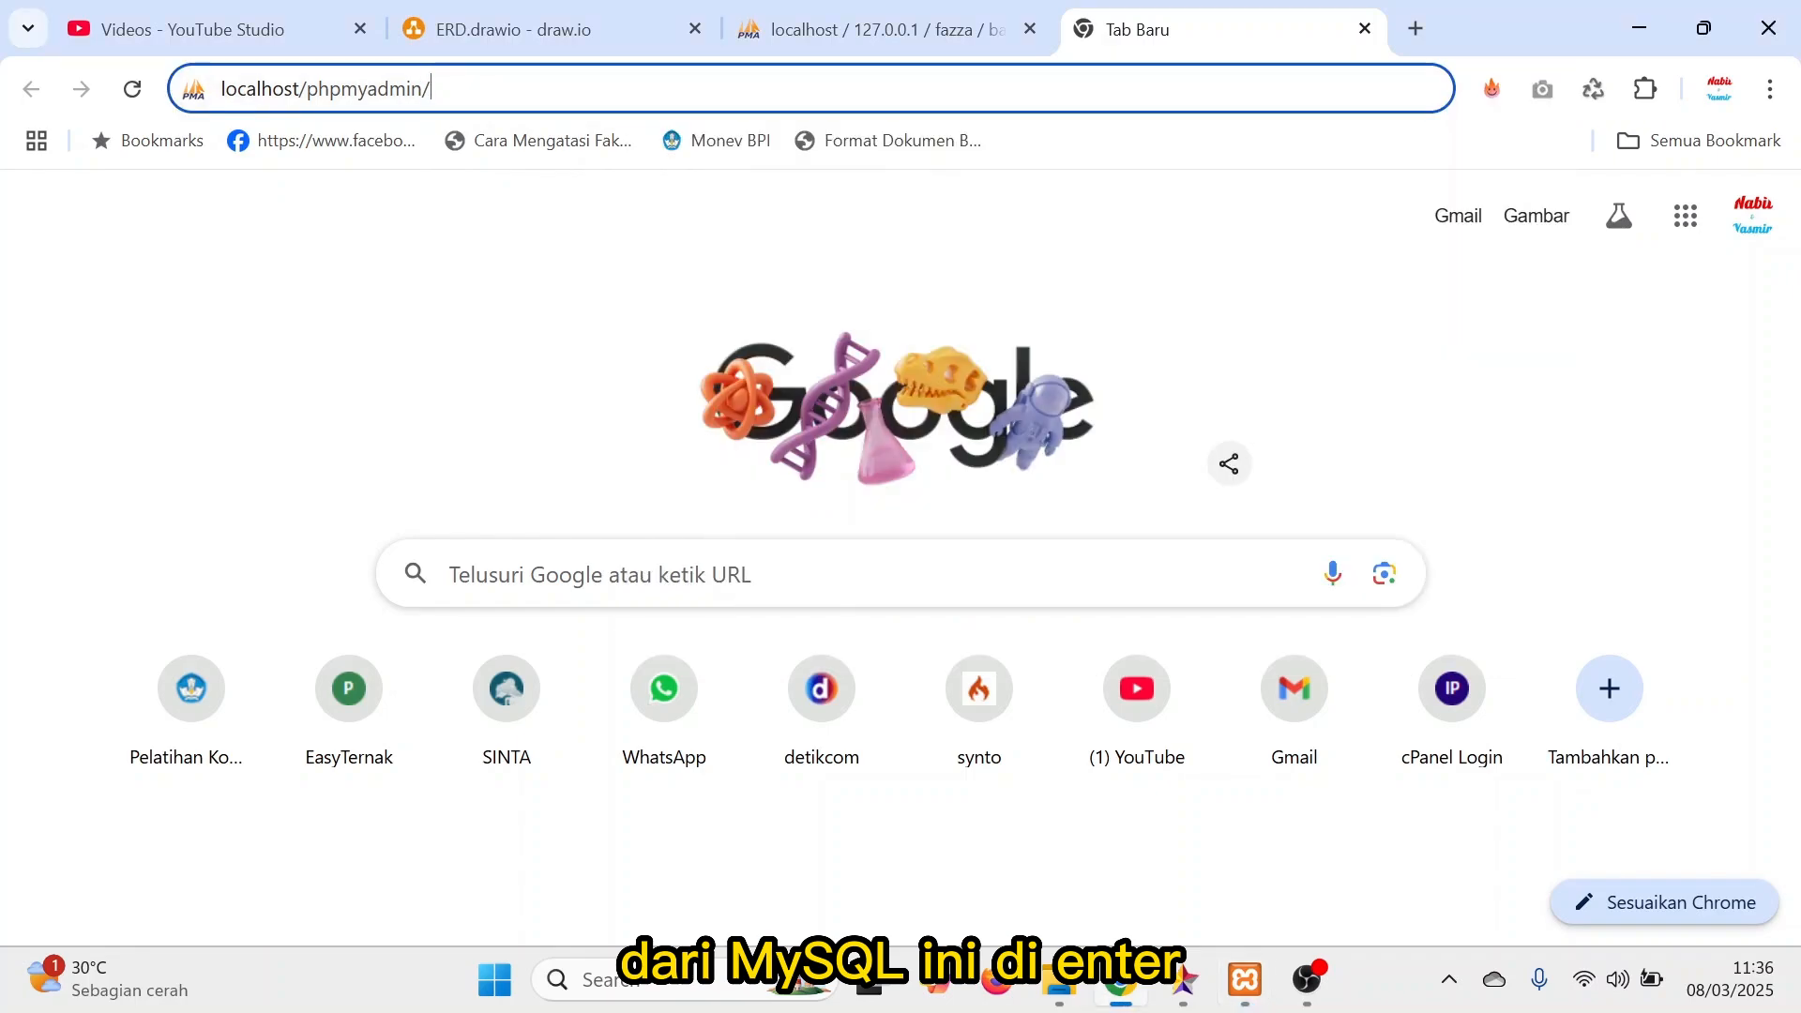
key(Return)
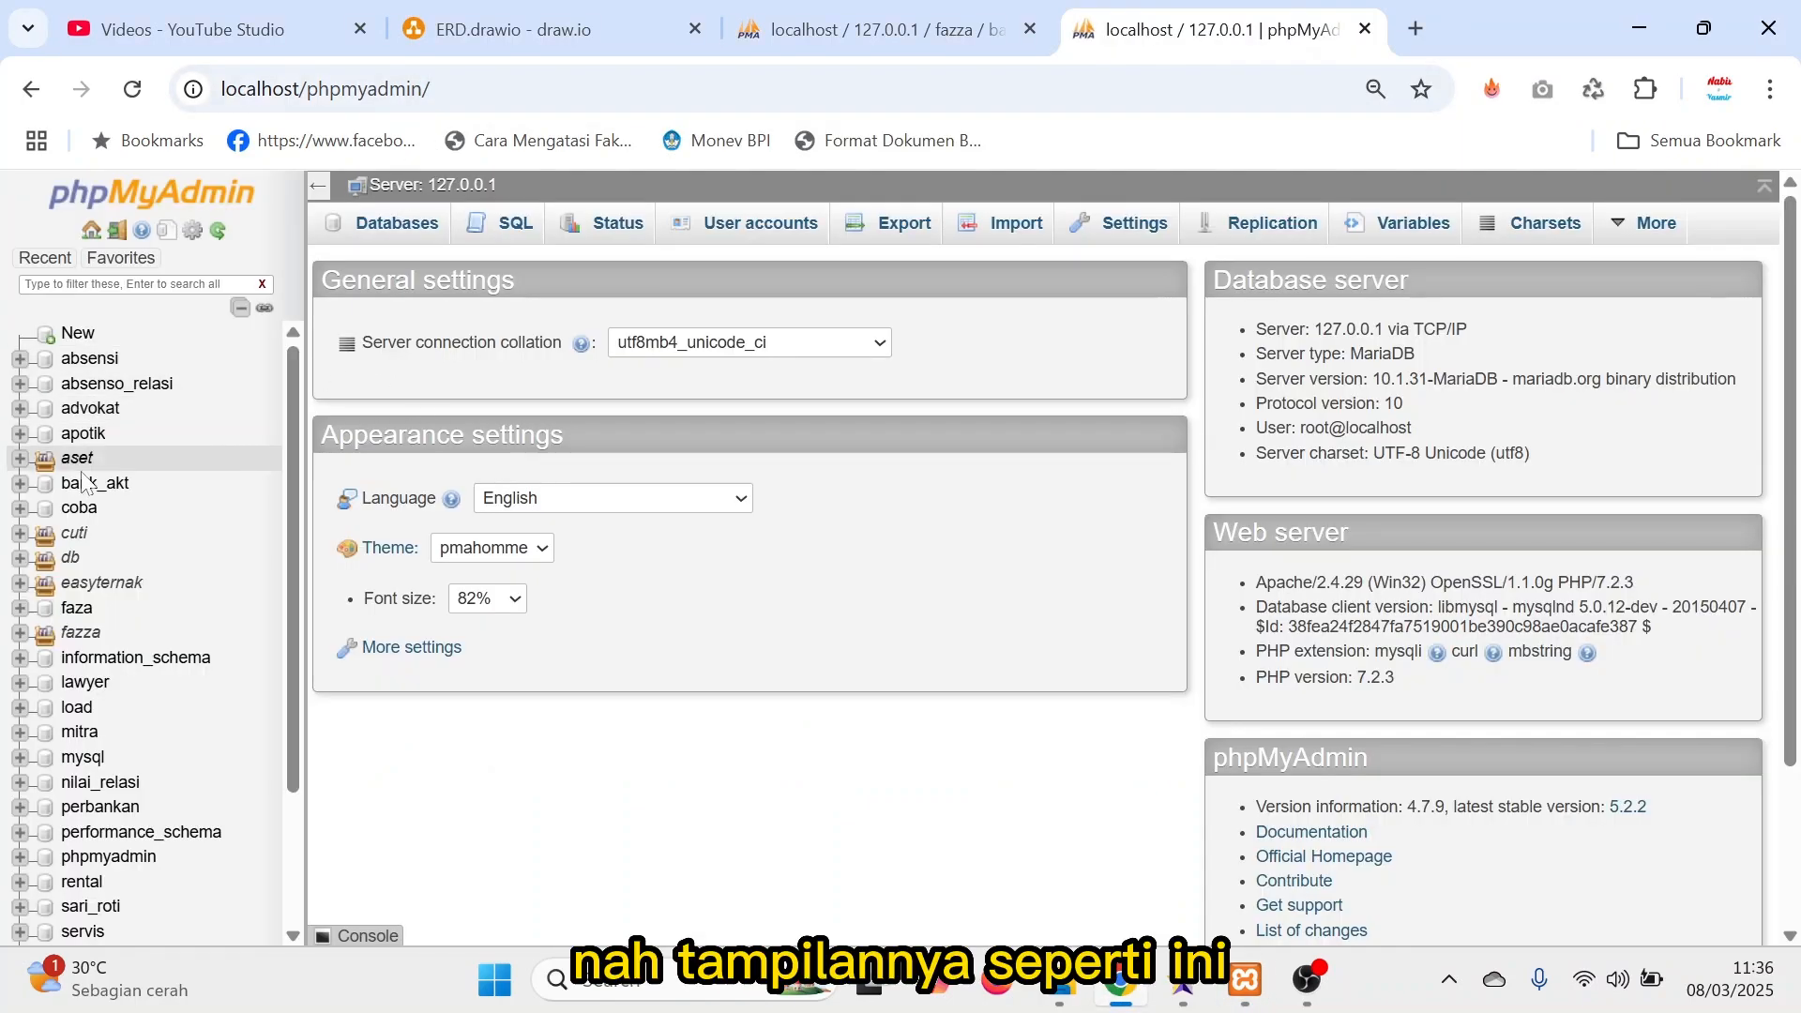
click(1365, 29)
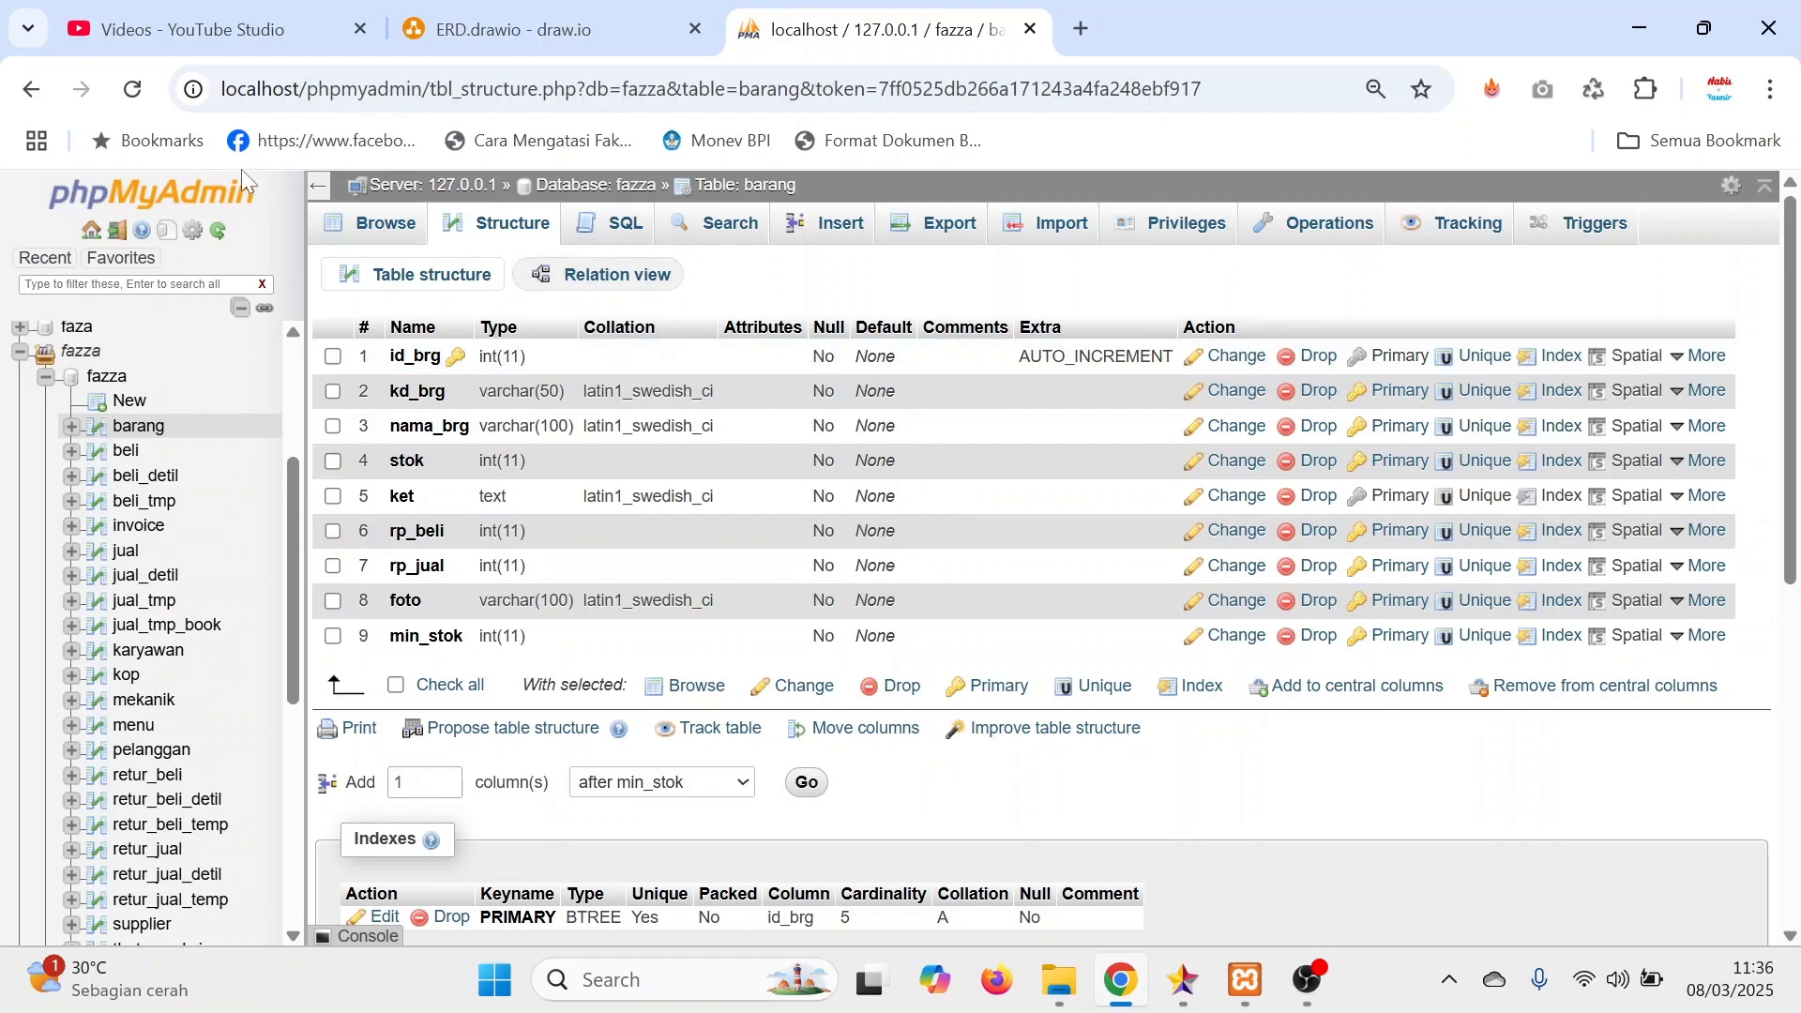
Switch to YouTube Studio to view the videos in the MySQL playlist, and return to the ERD diagram.
click(201, 31)
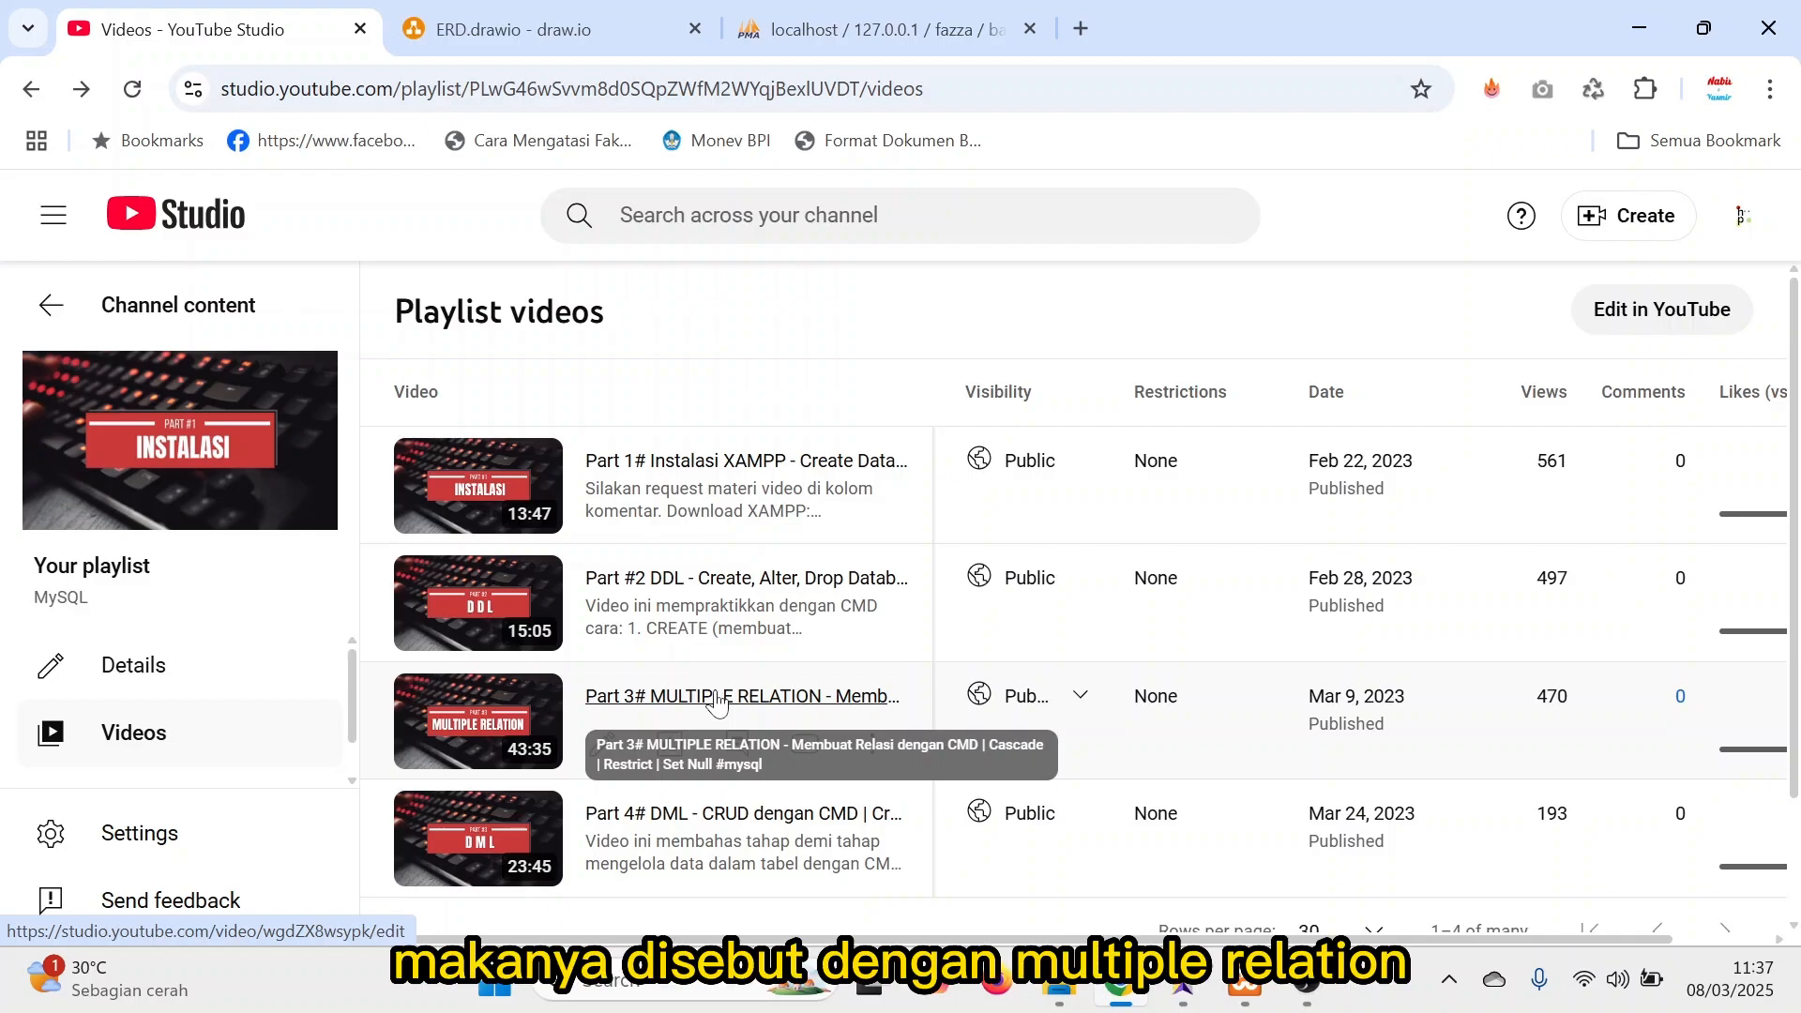
click(887, 35)
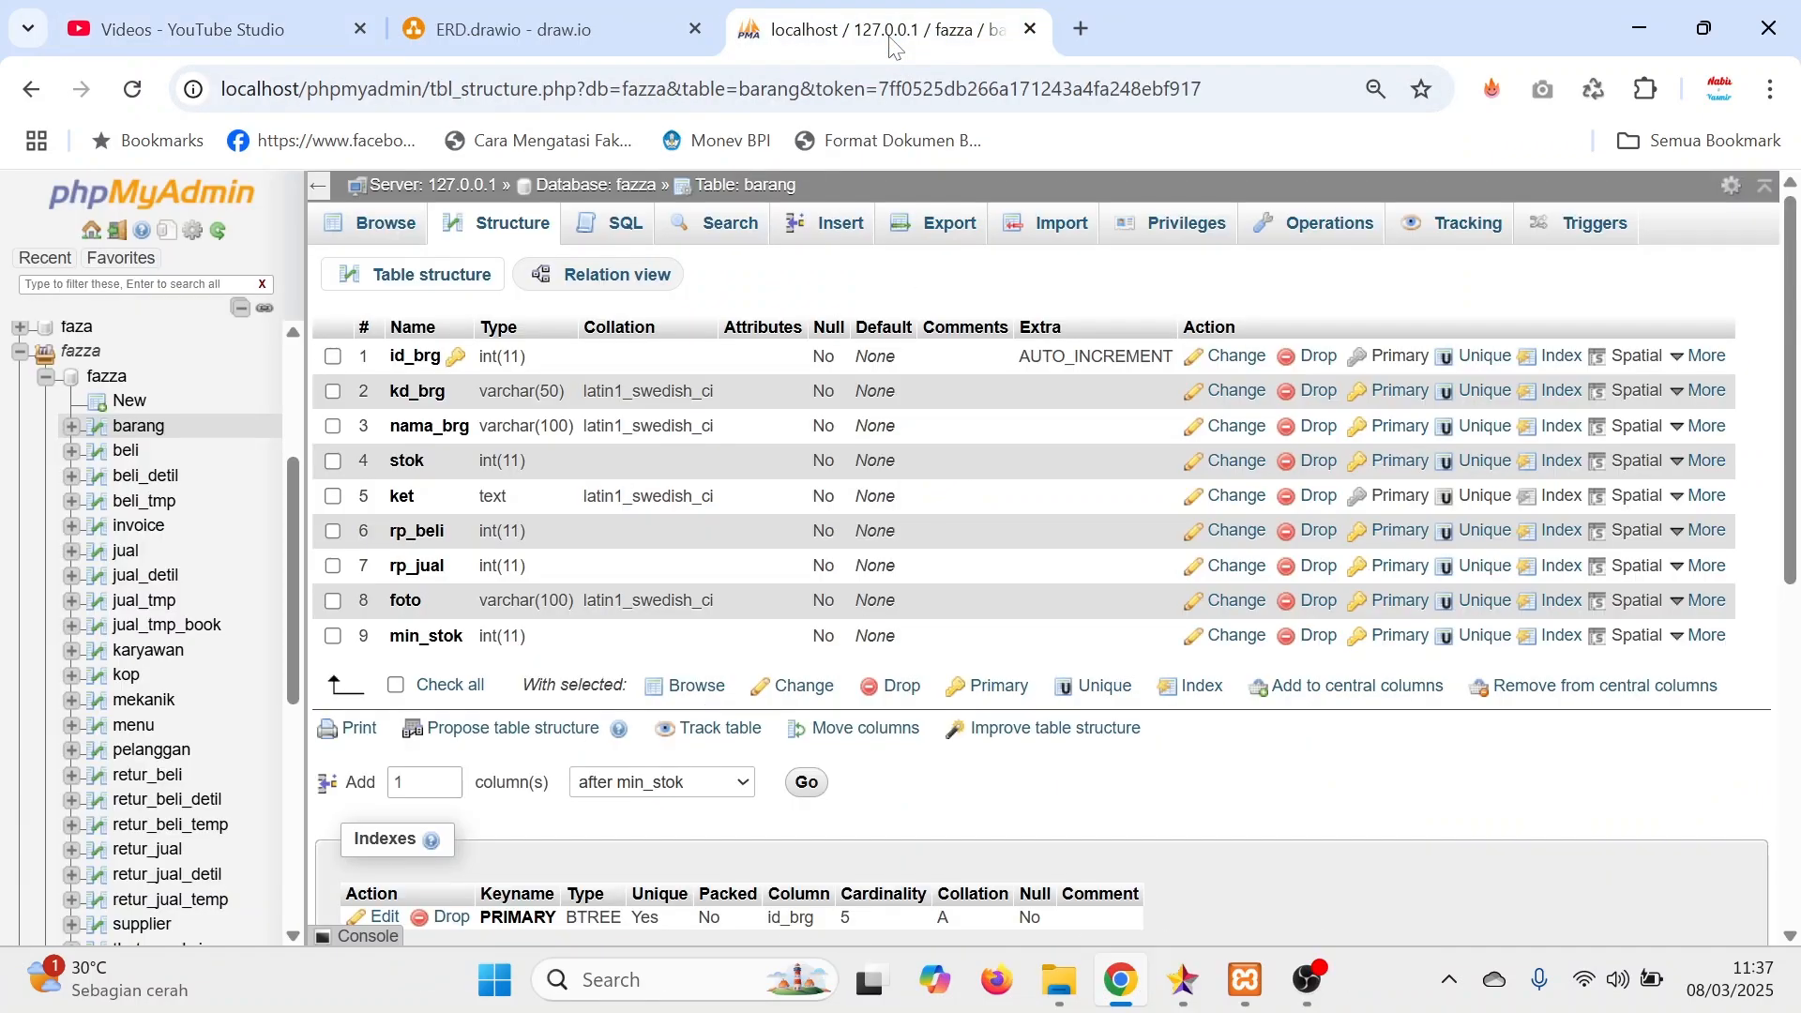
click(610, 36)
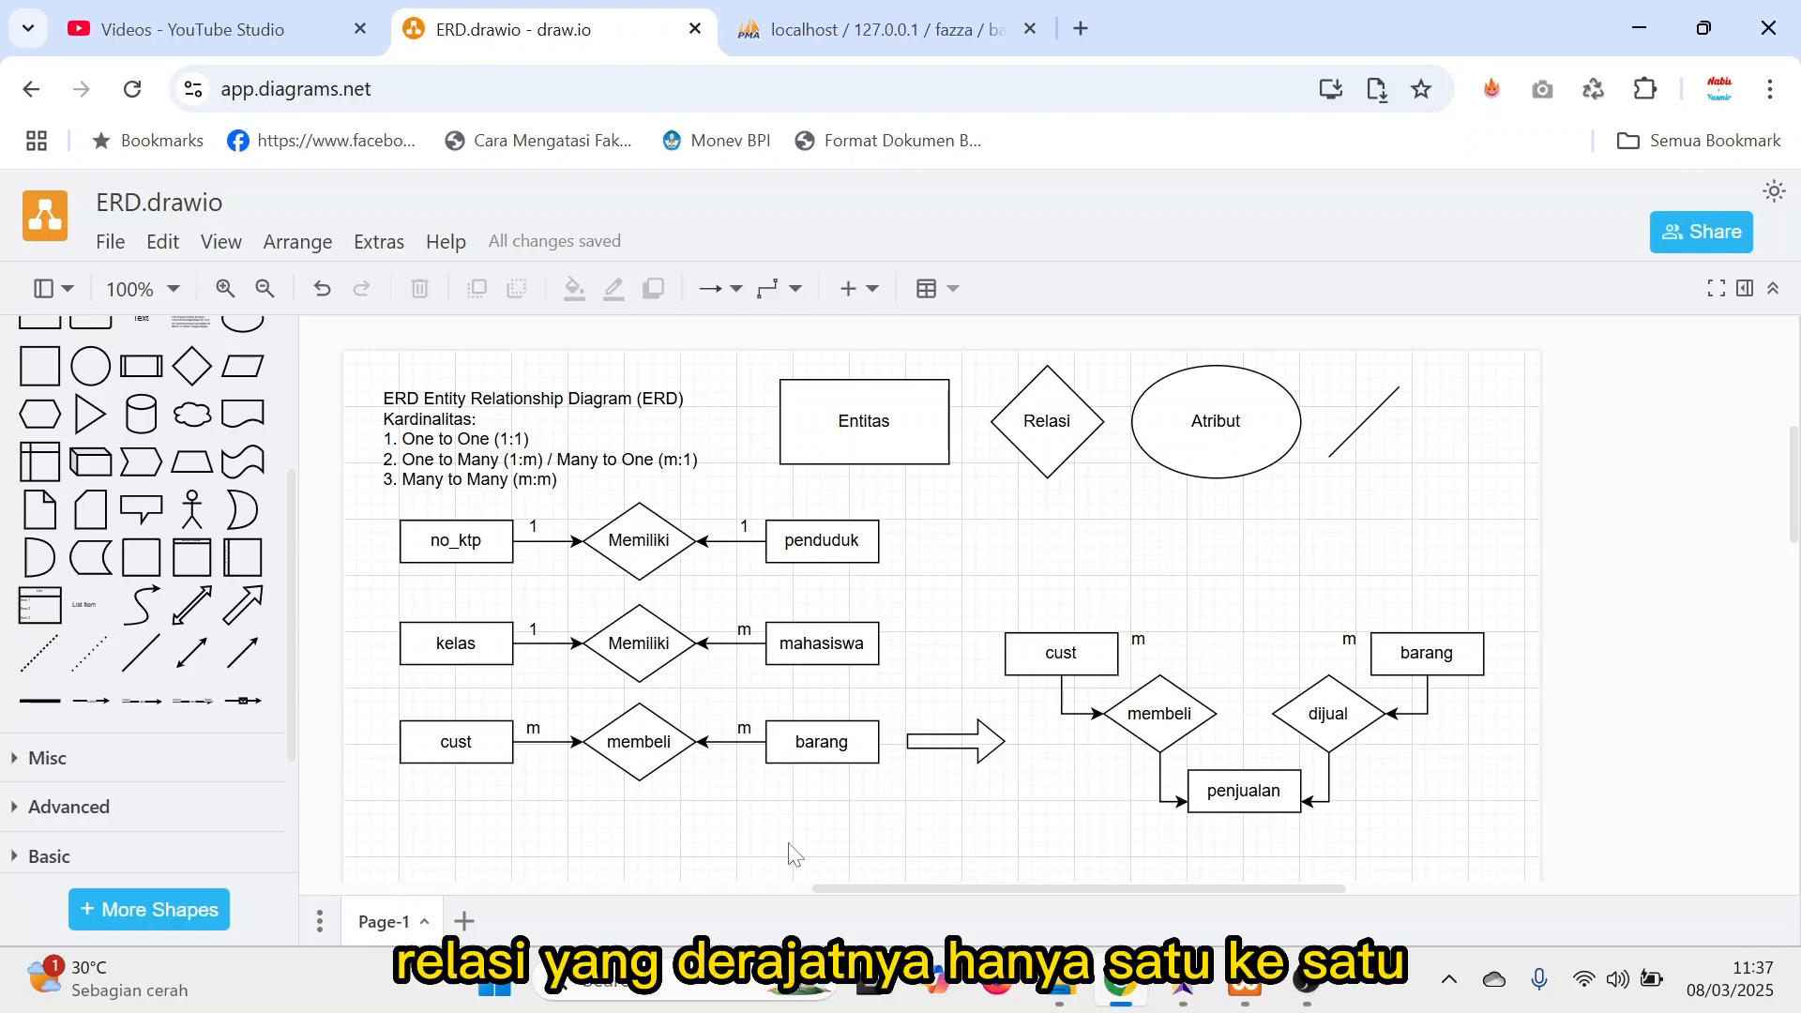
Rename the relation diamond between no_ktp and penduduk as "dimiliki".
click(475, 542)
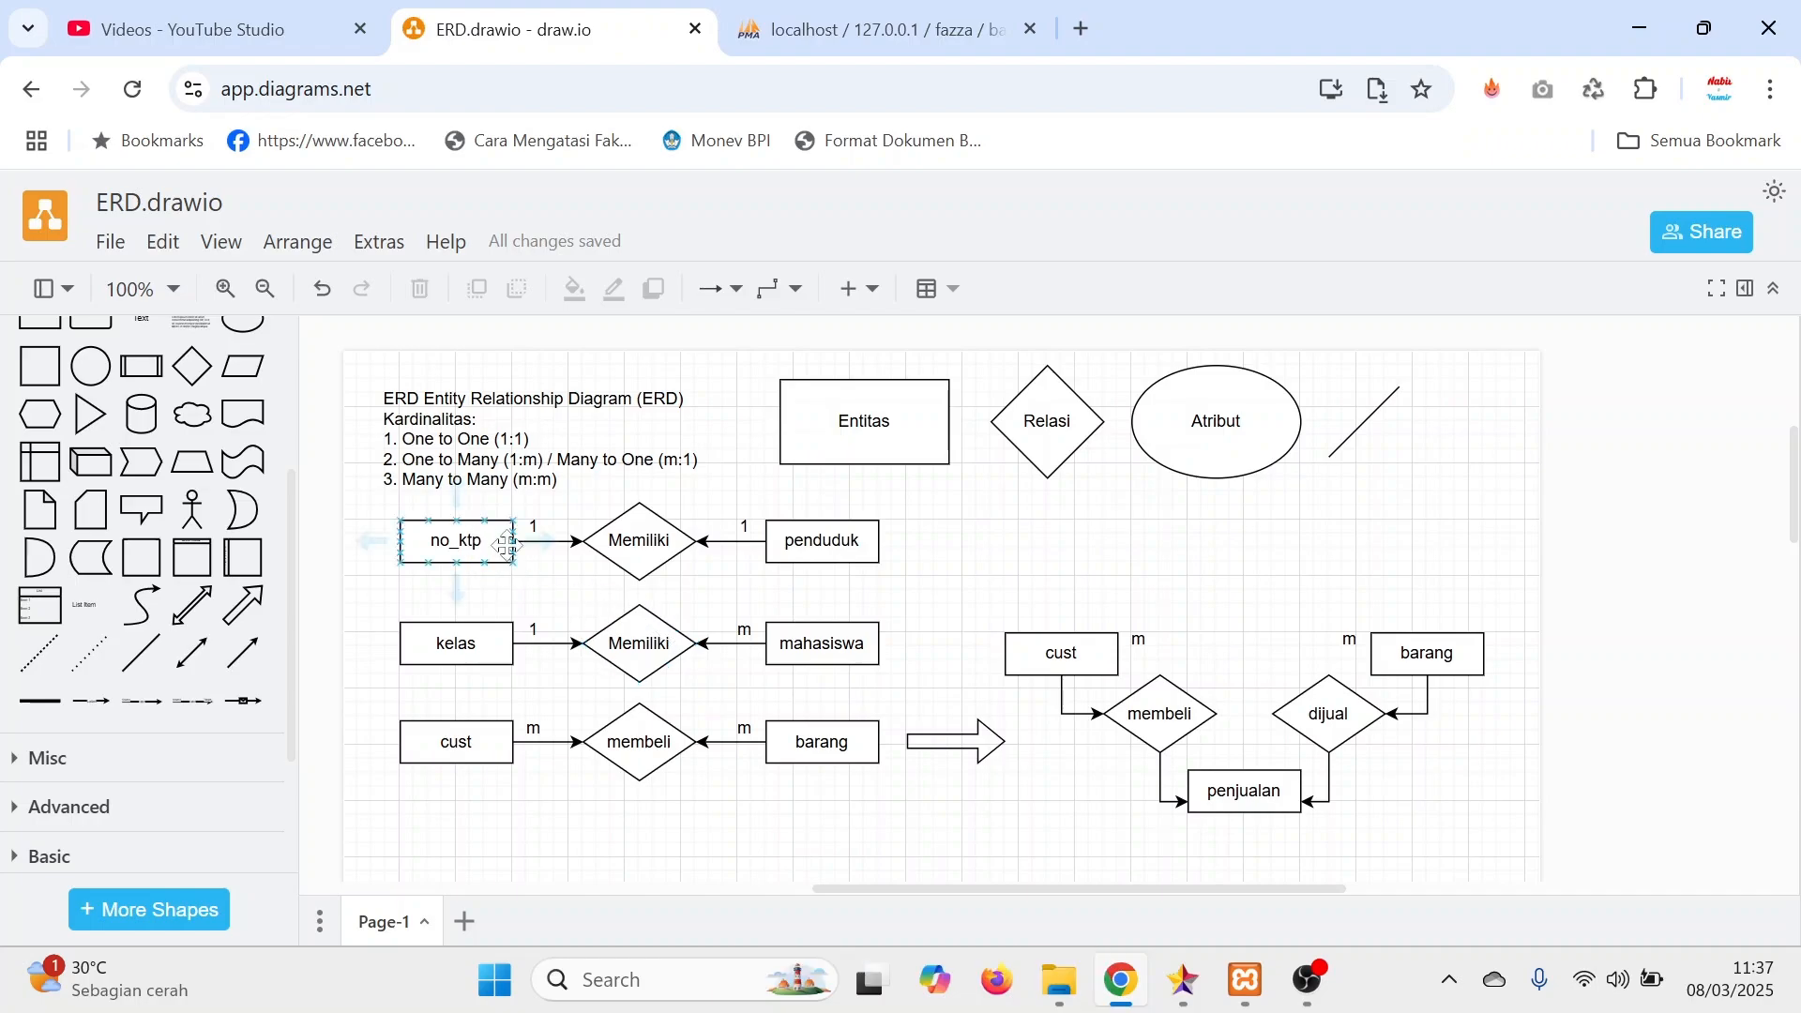
click(641, 544)
double_click(644, 545)
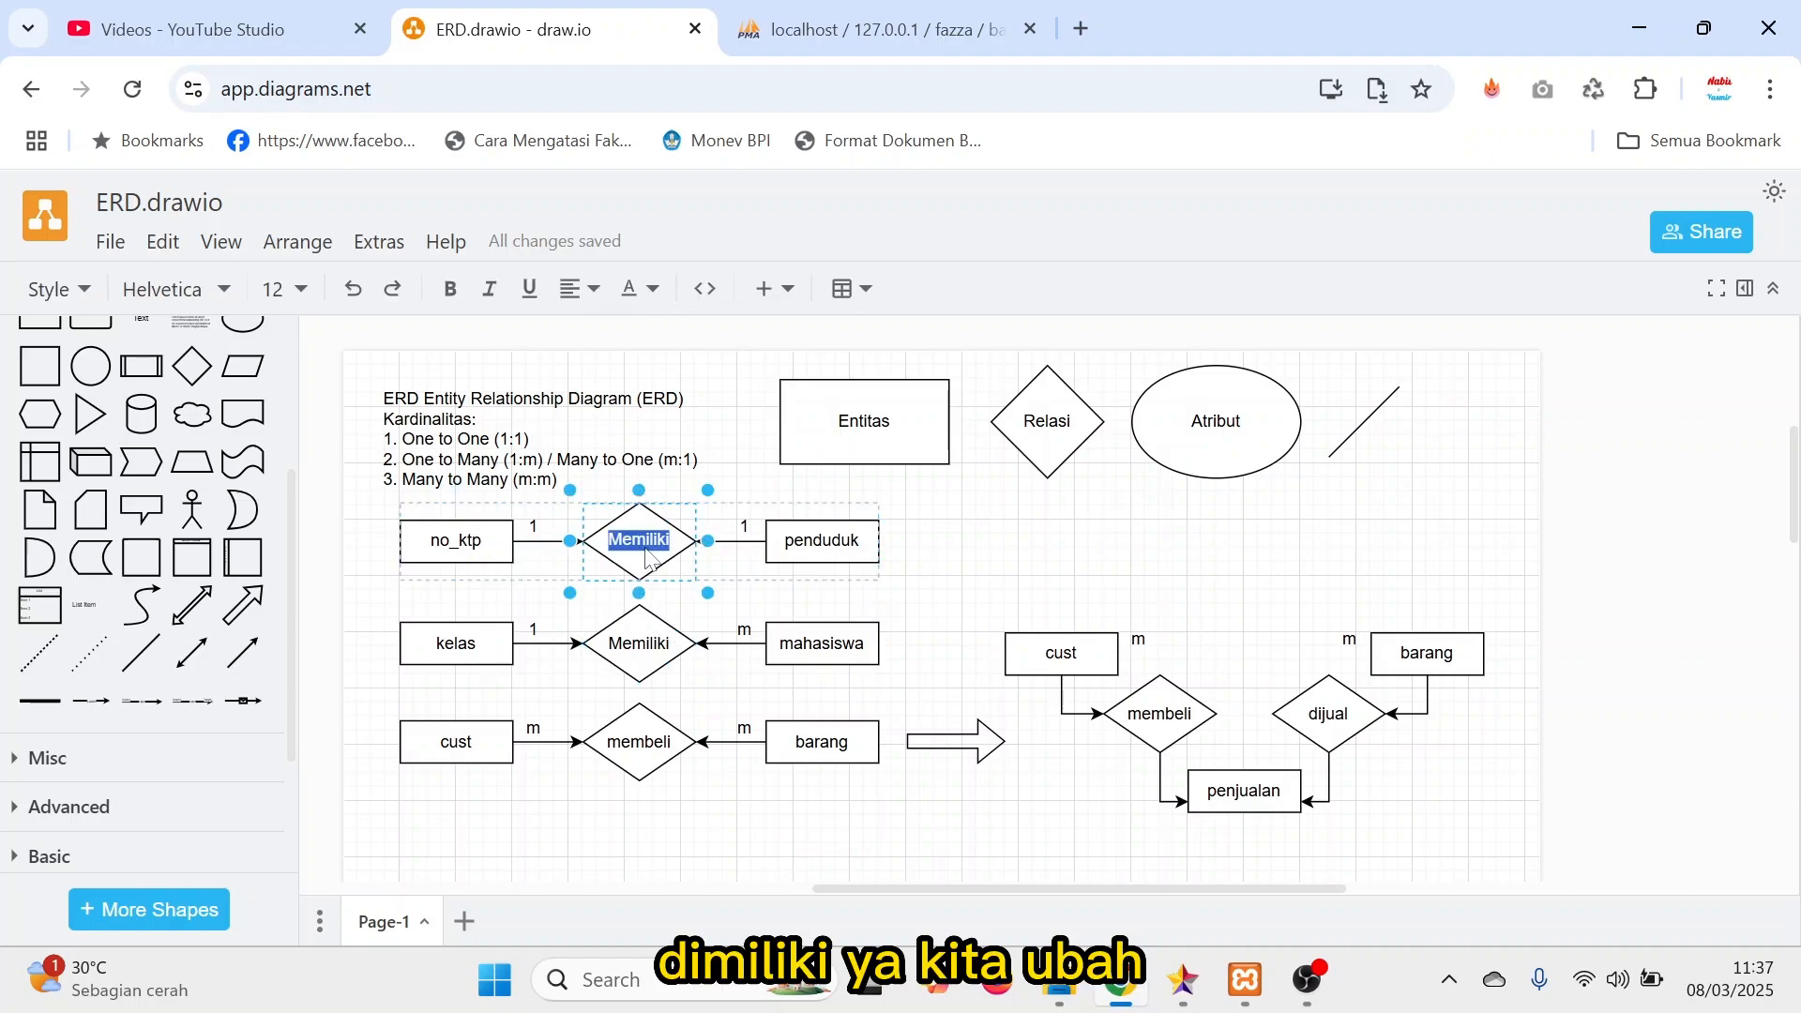
text(dimiliki)
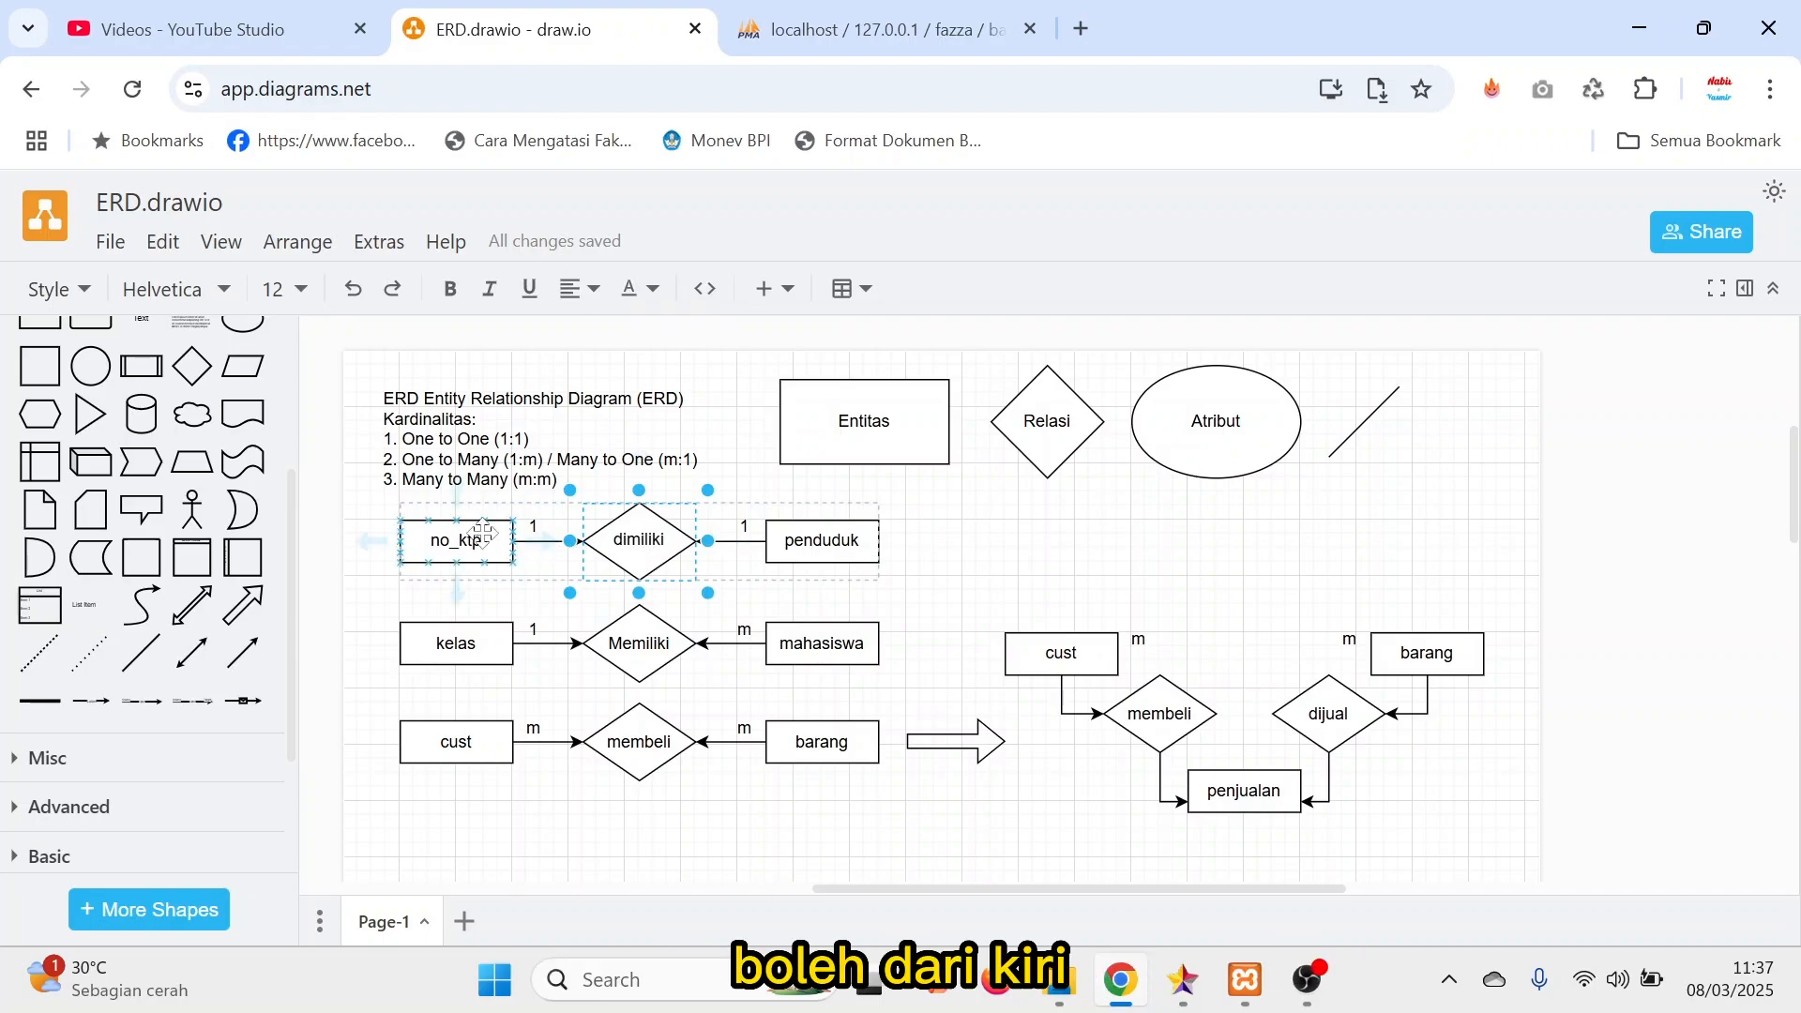
click(1088, 539)
click(488, 553)
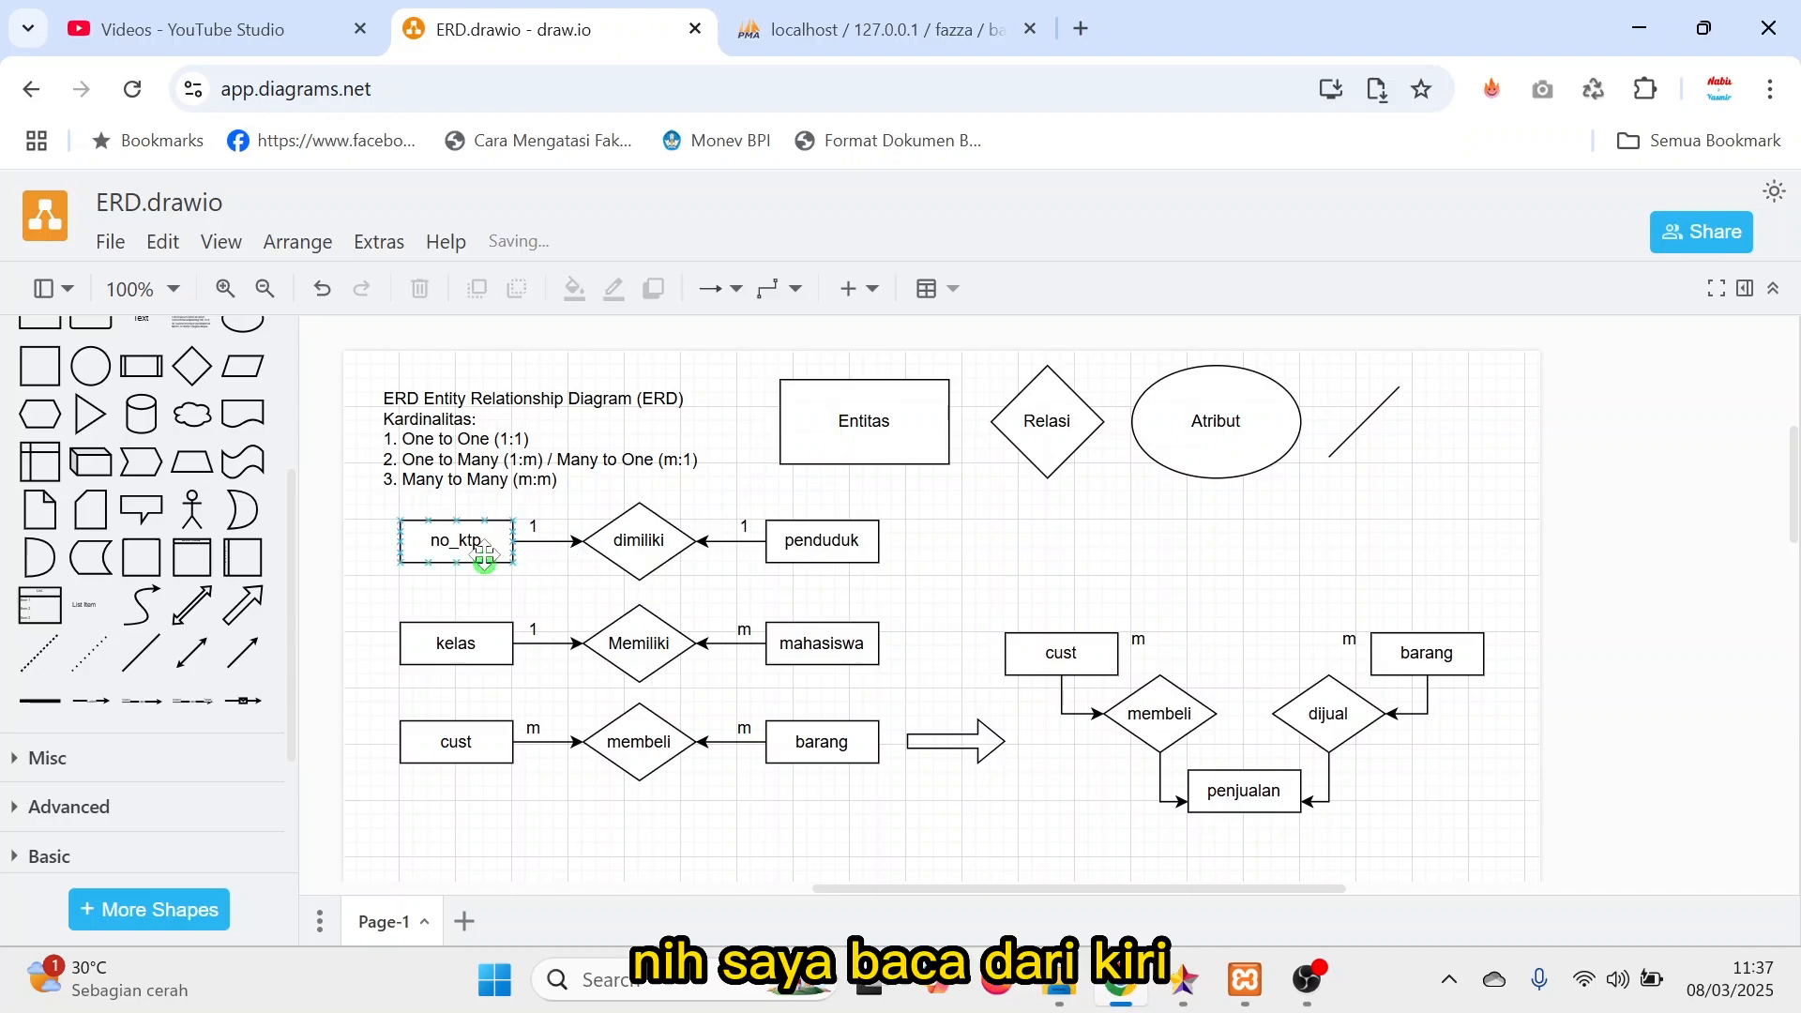
Examine the one-to-one relation between no_ktp and penduduk, including both cardinality labels and the dimiliki diamond.
click(548, 555)
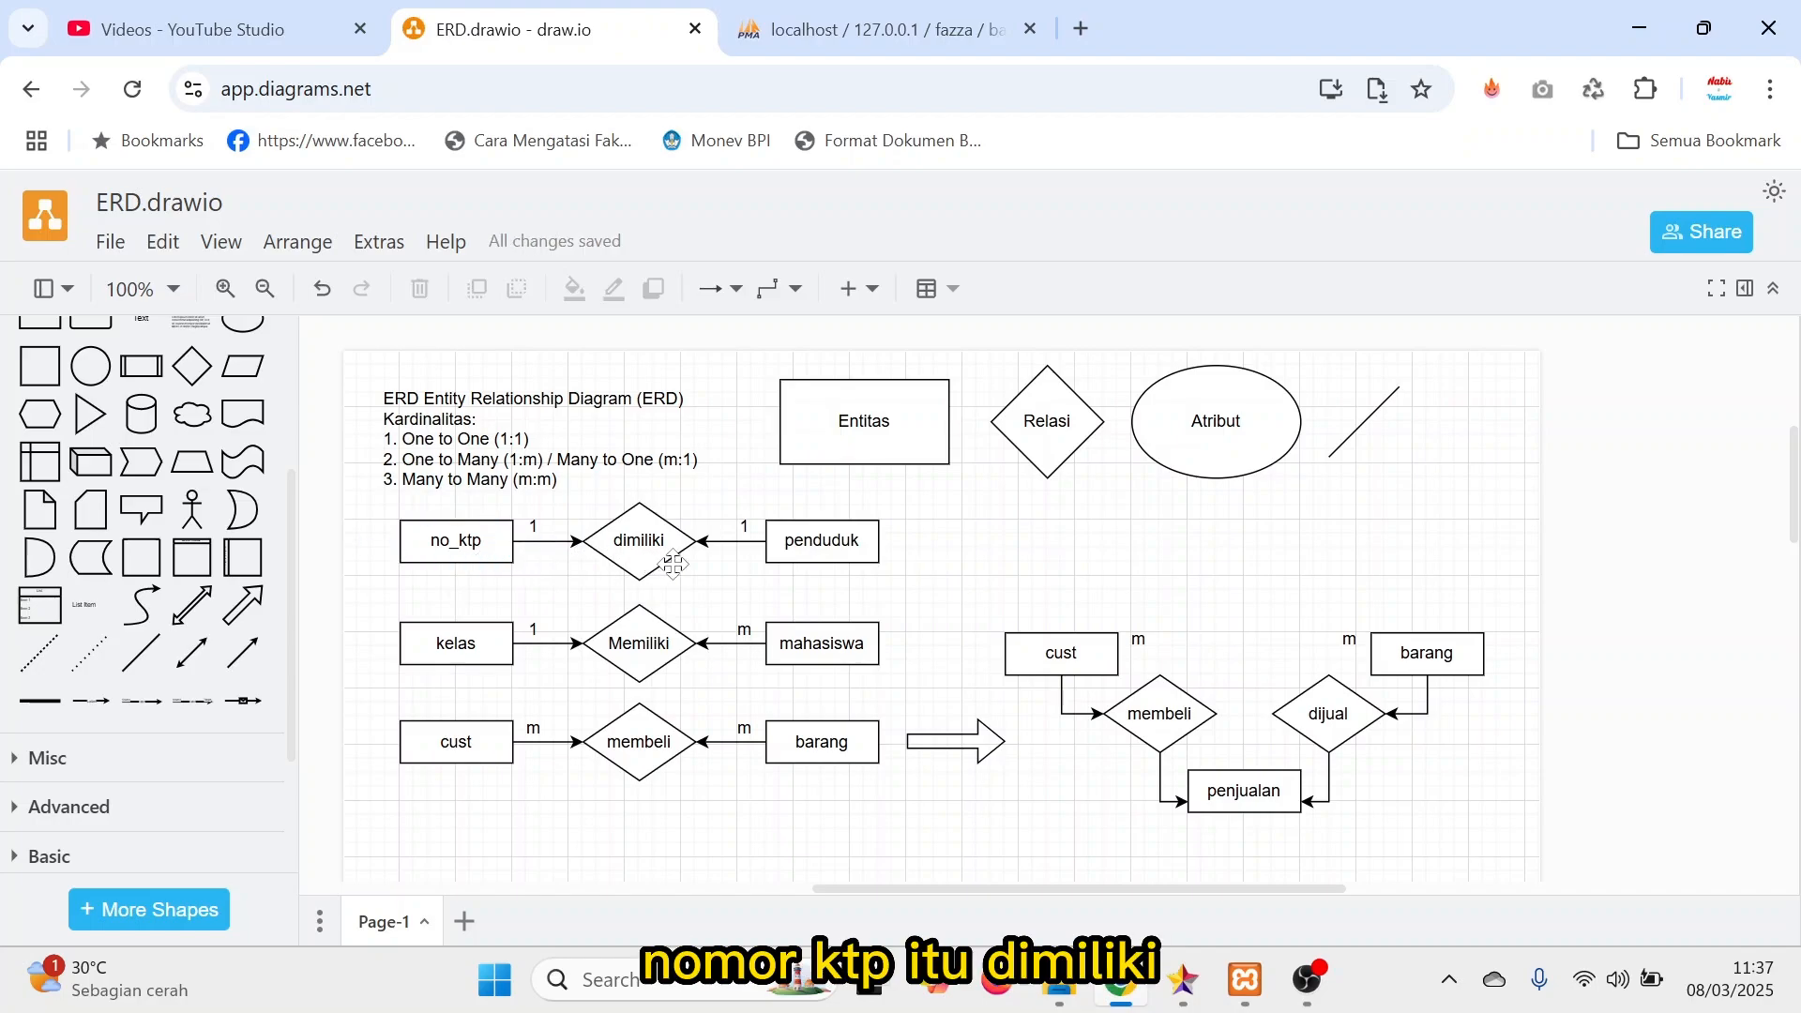
click(531, 526)
click(610, 551)
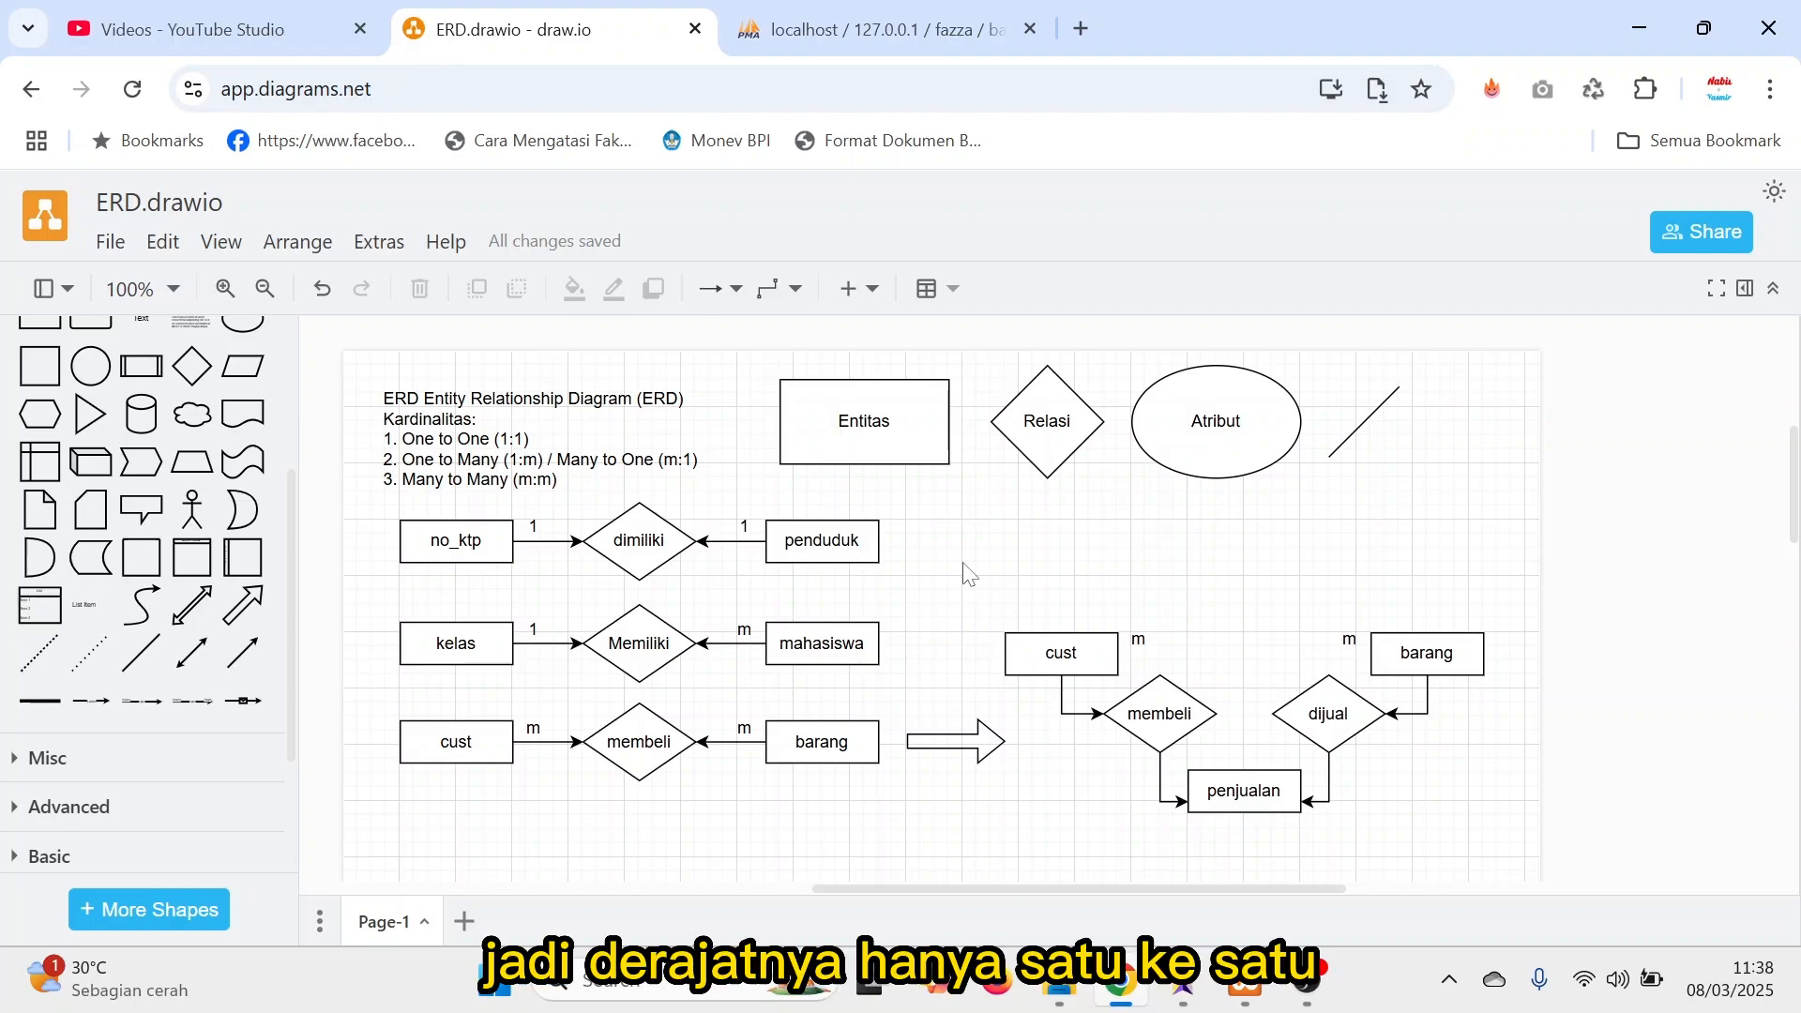
click(486, 544)
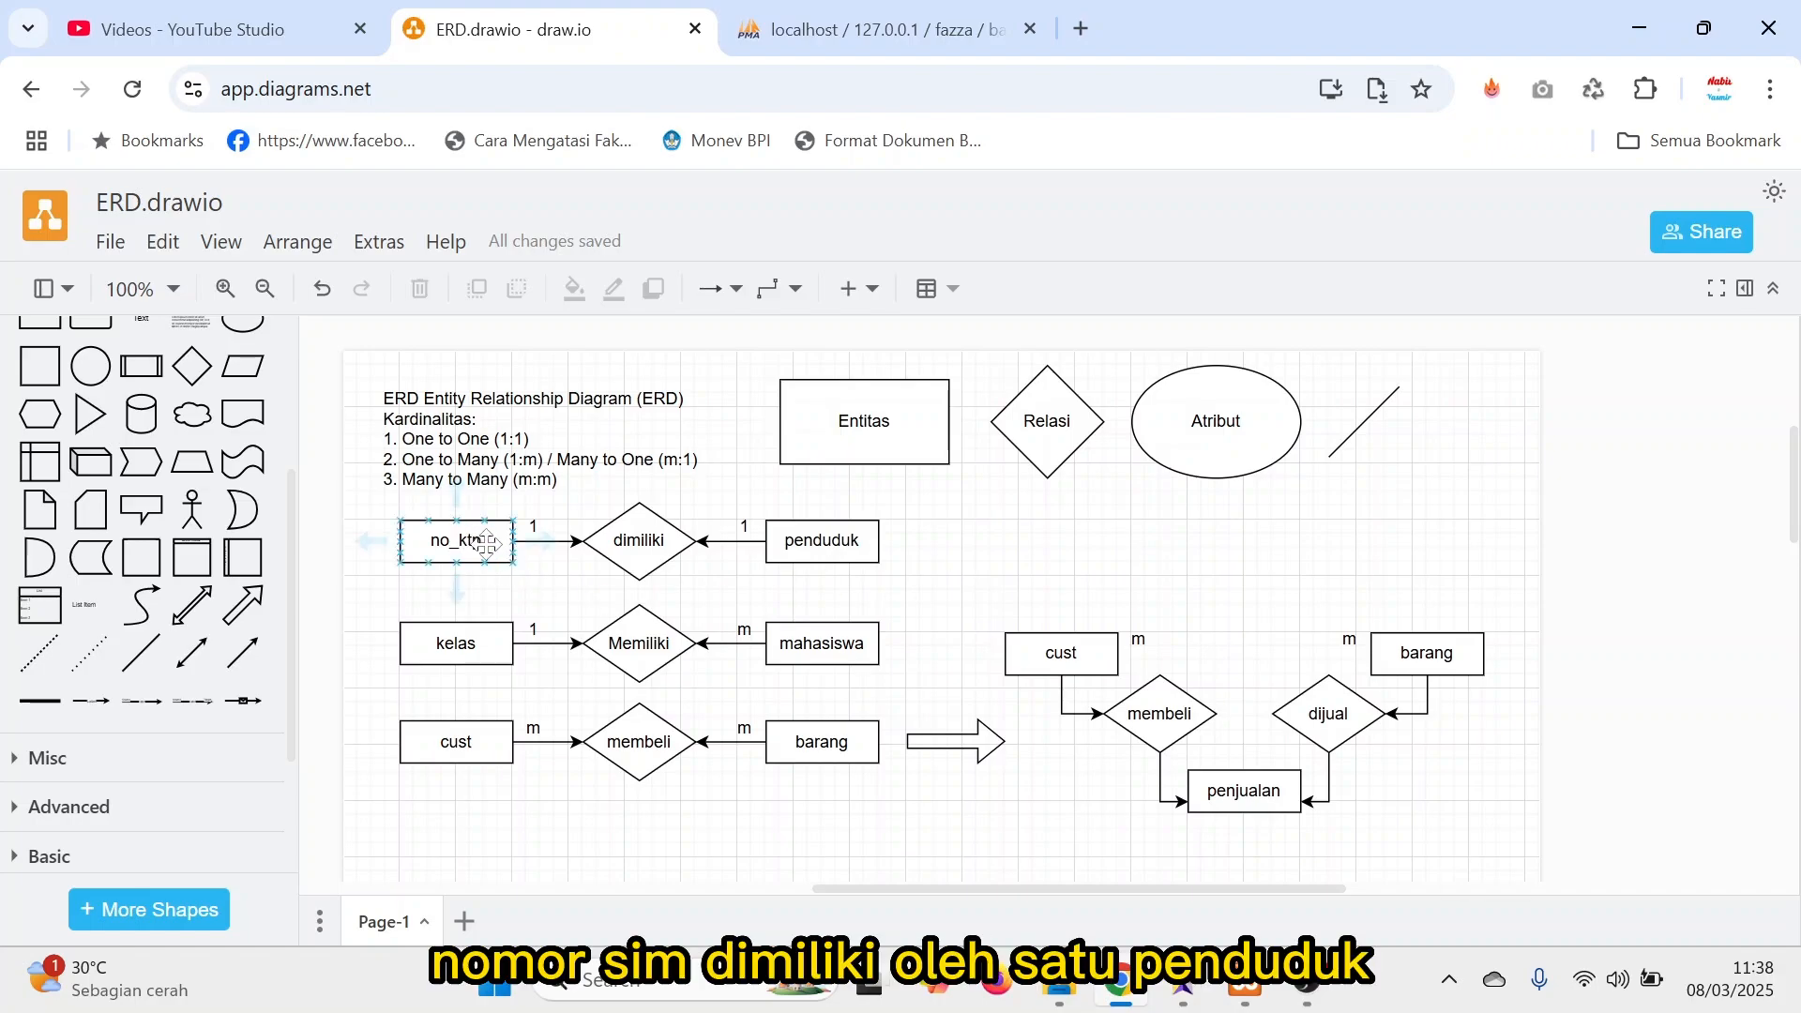
click(833, 556)
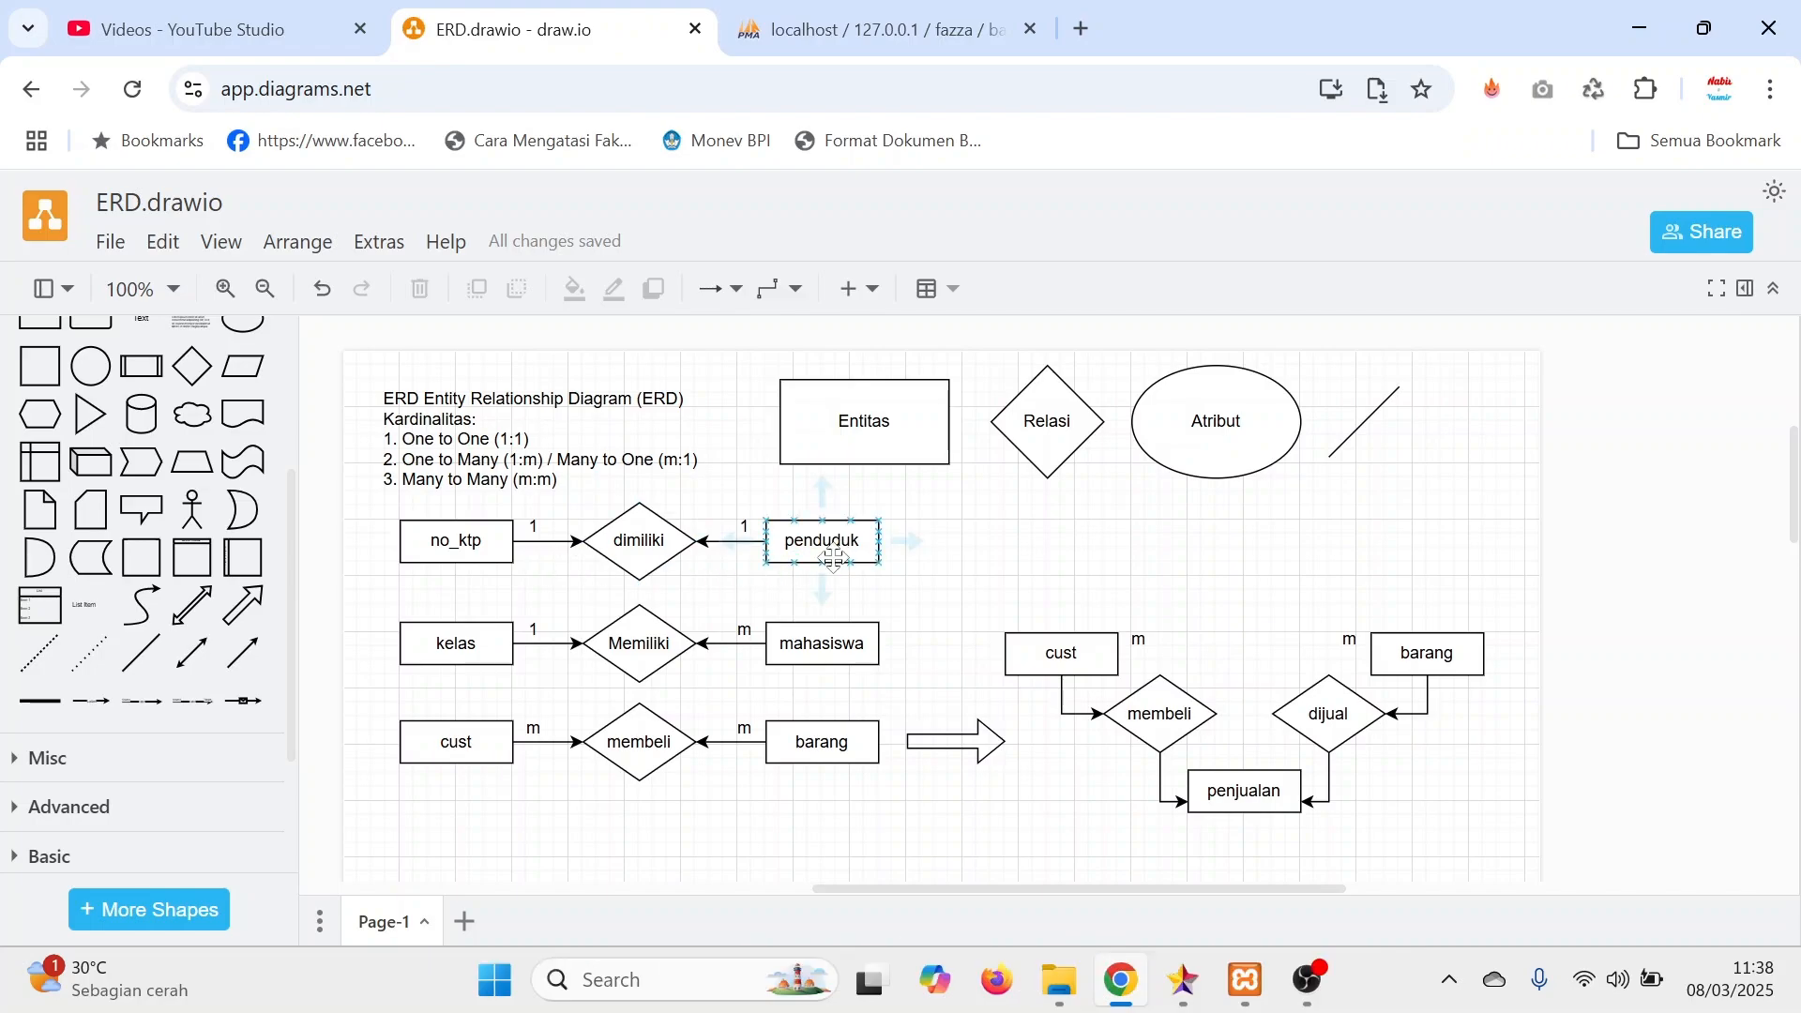
click(459, 547)
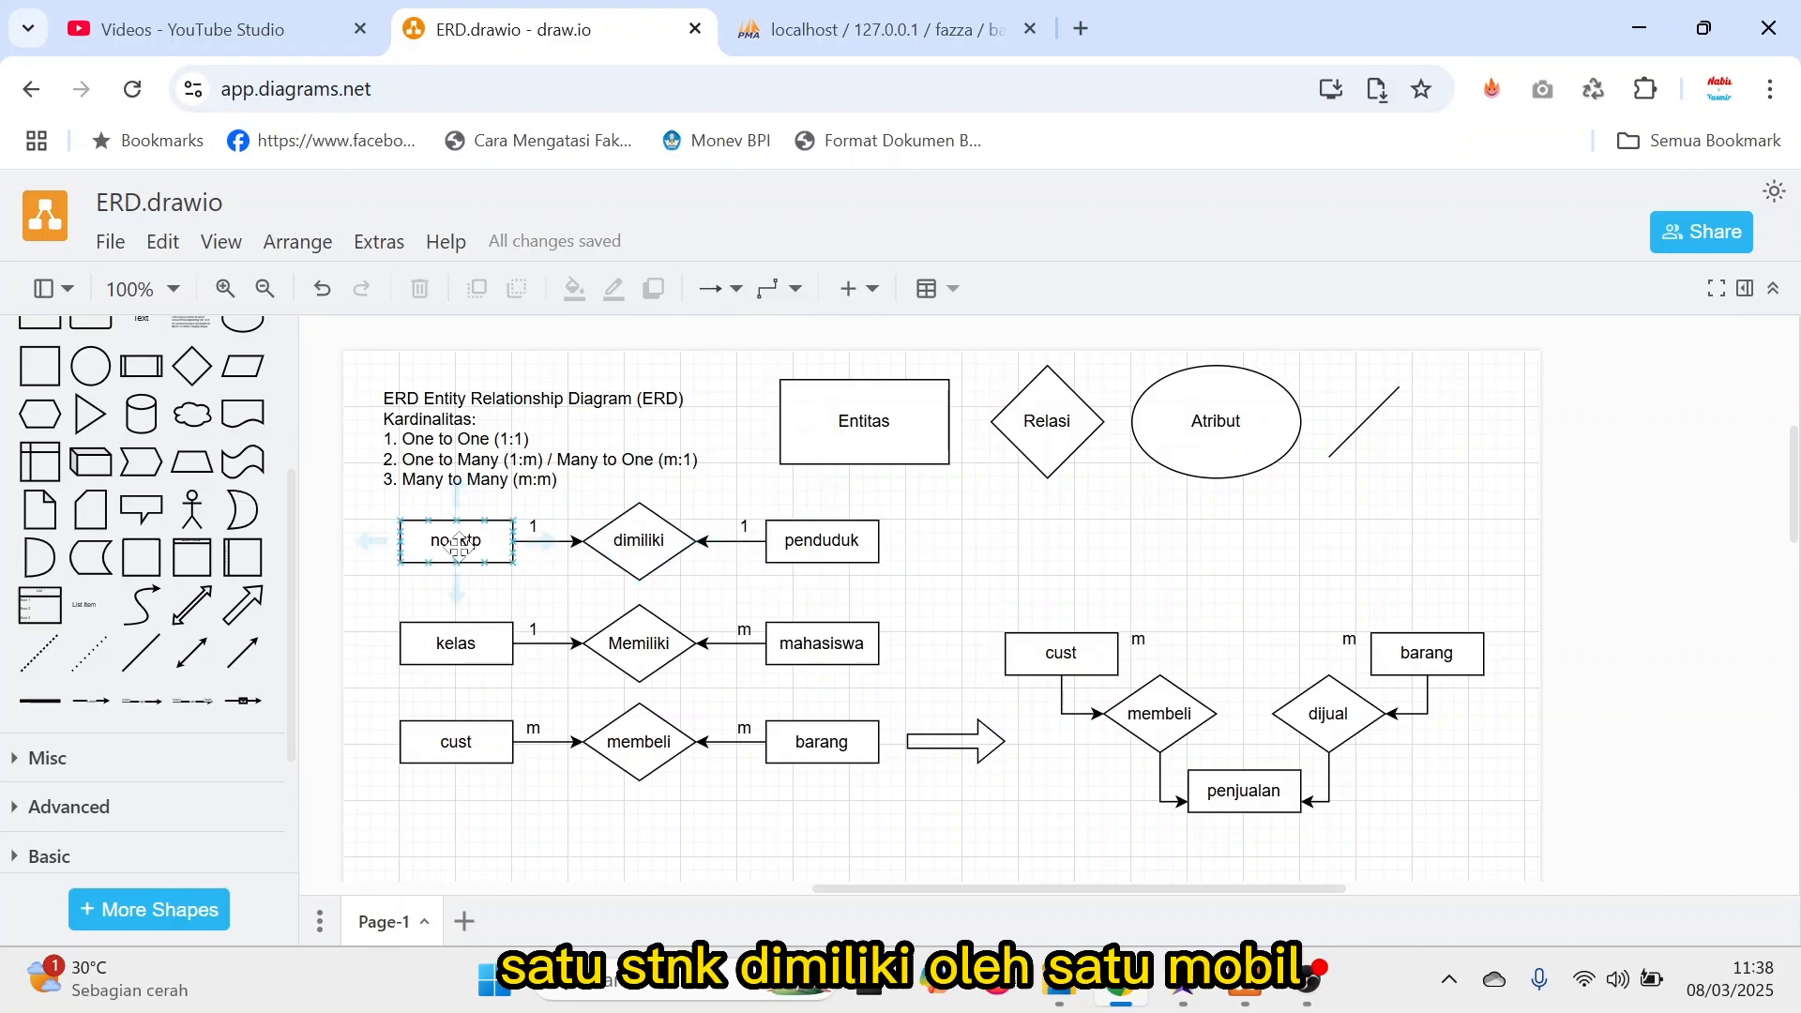
click(822, 529)
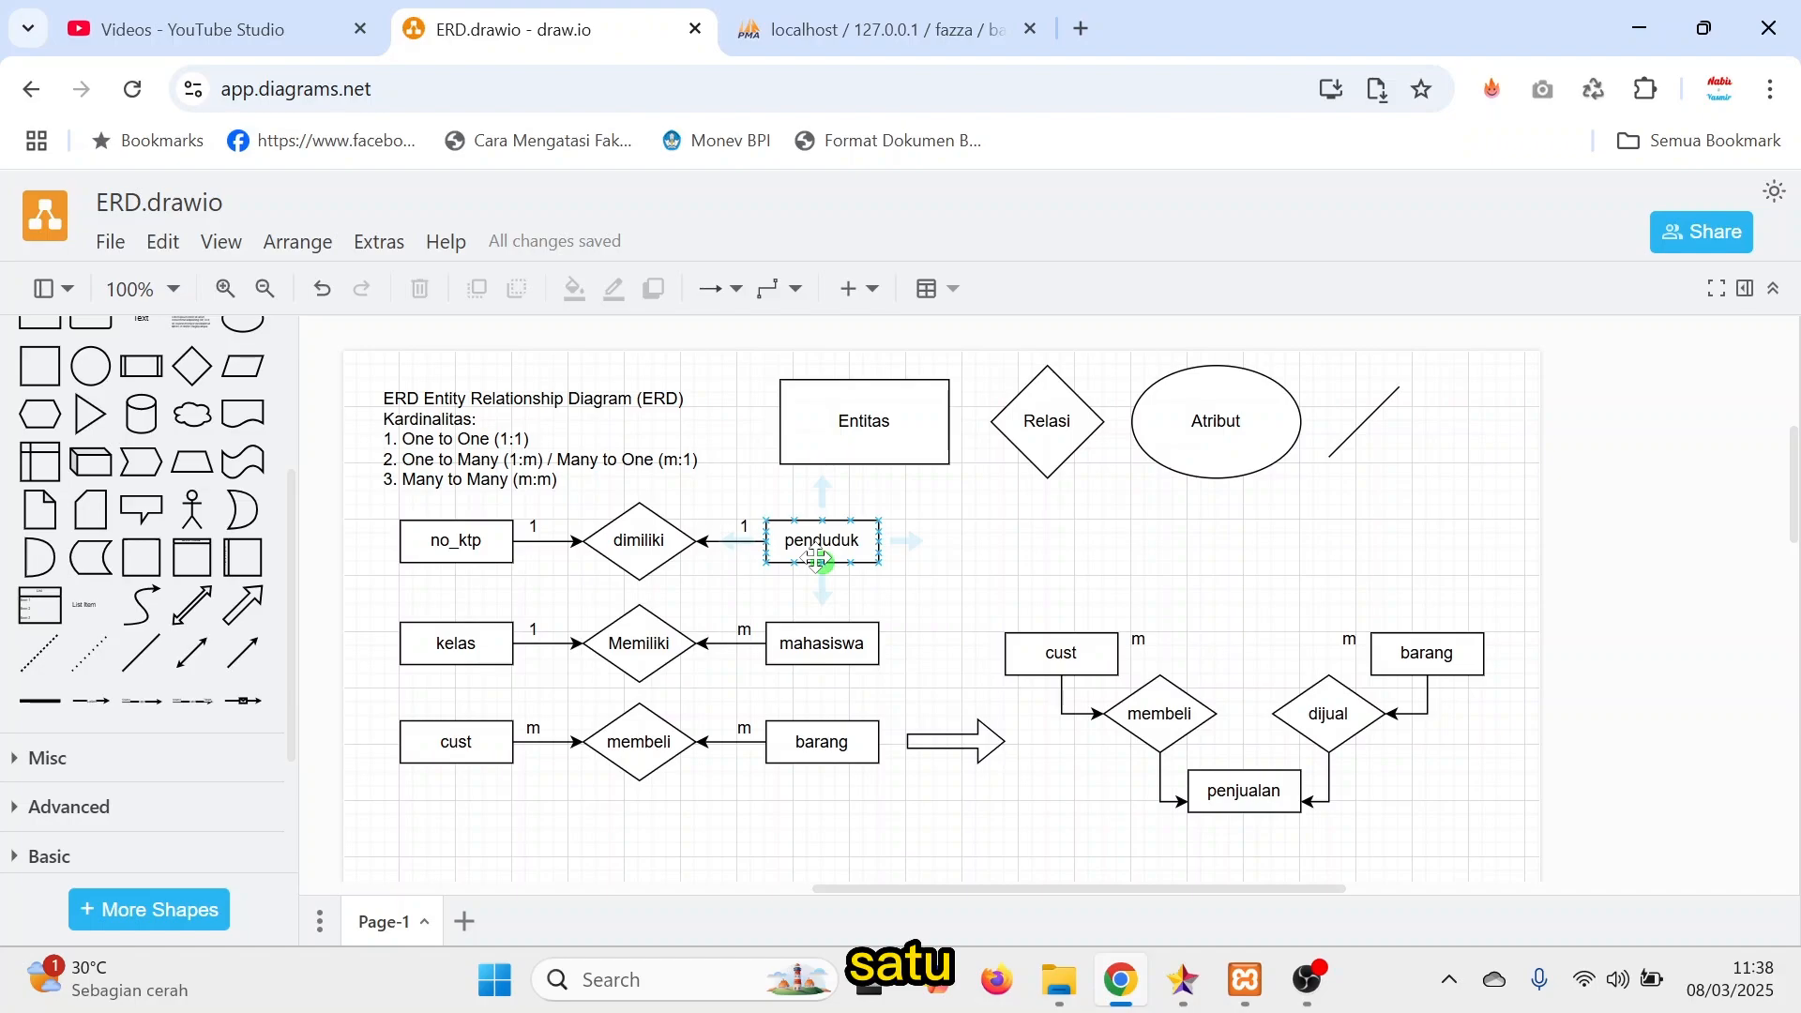
click(457, 557)
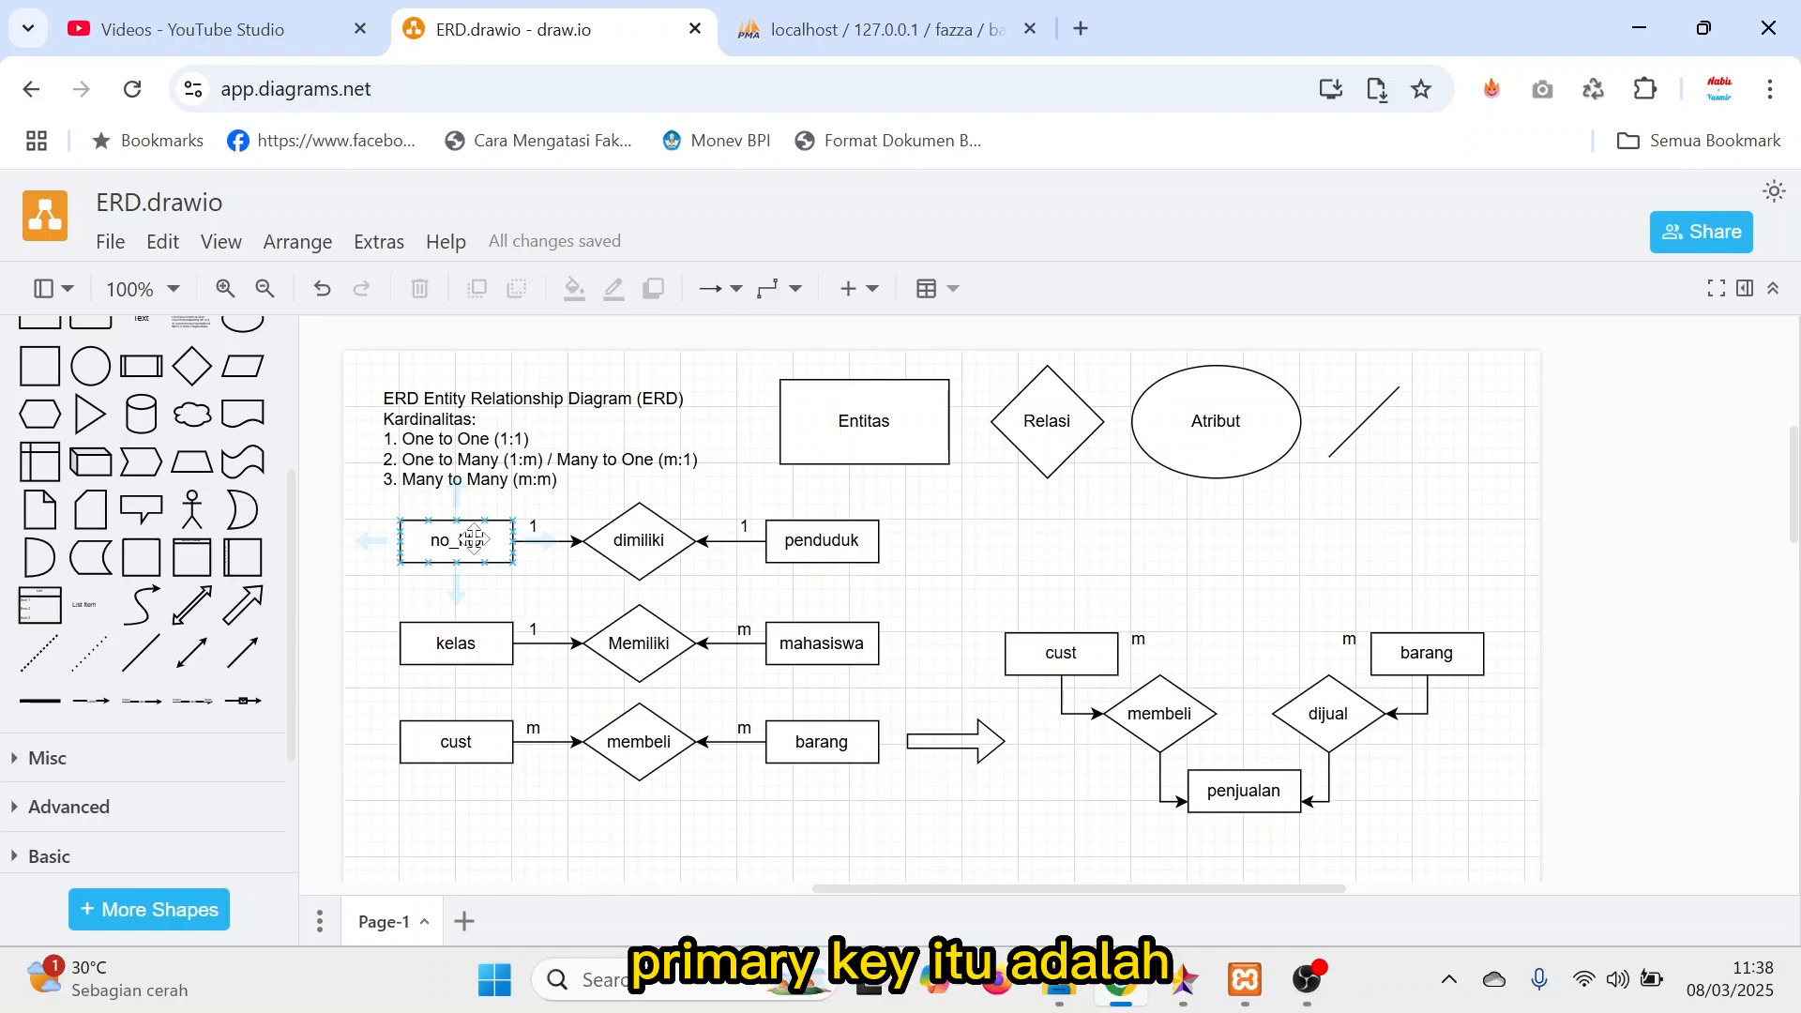
Switch to phpMyAdmin to inspect the kd_brg column in barang and the rows of beli_detil, and return to the ERD diagram.
click(829, 31)
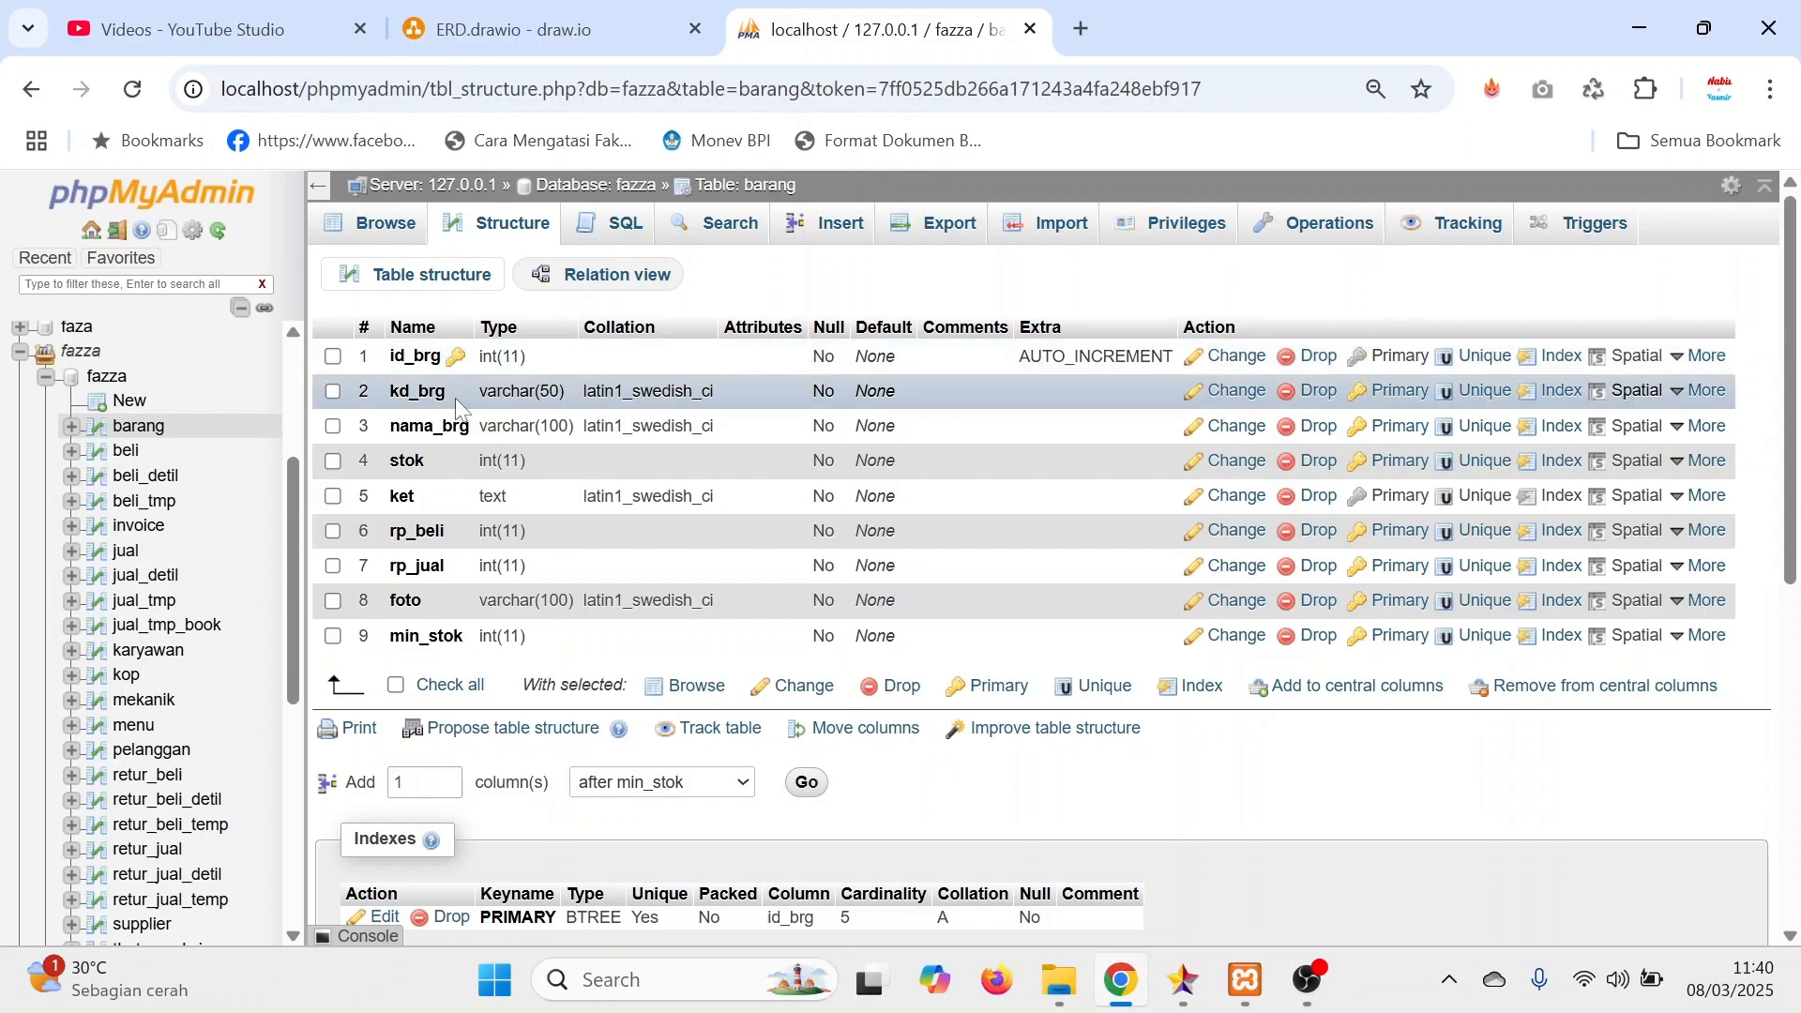
drag(449, 400, 387, 398)
click(136, 486)
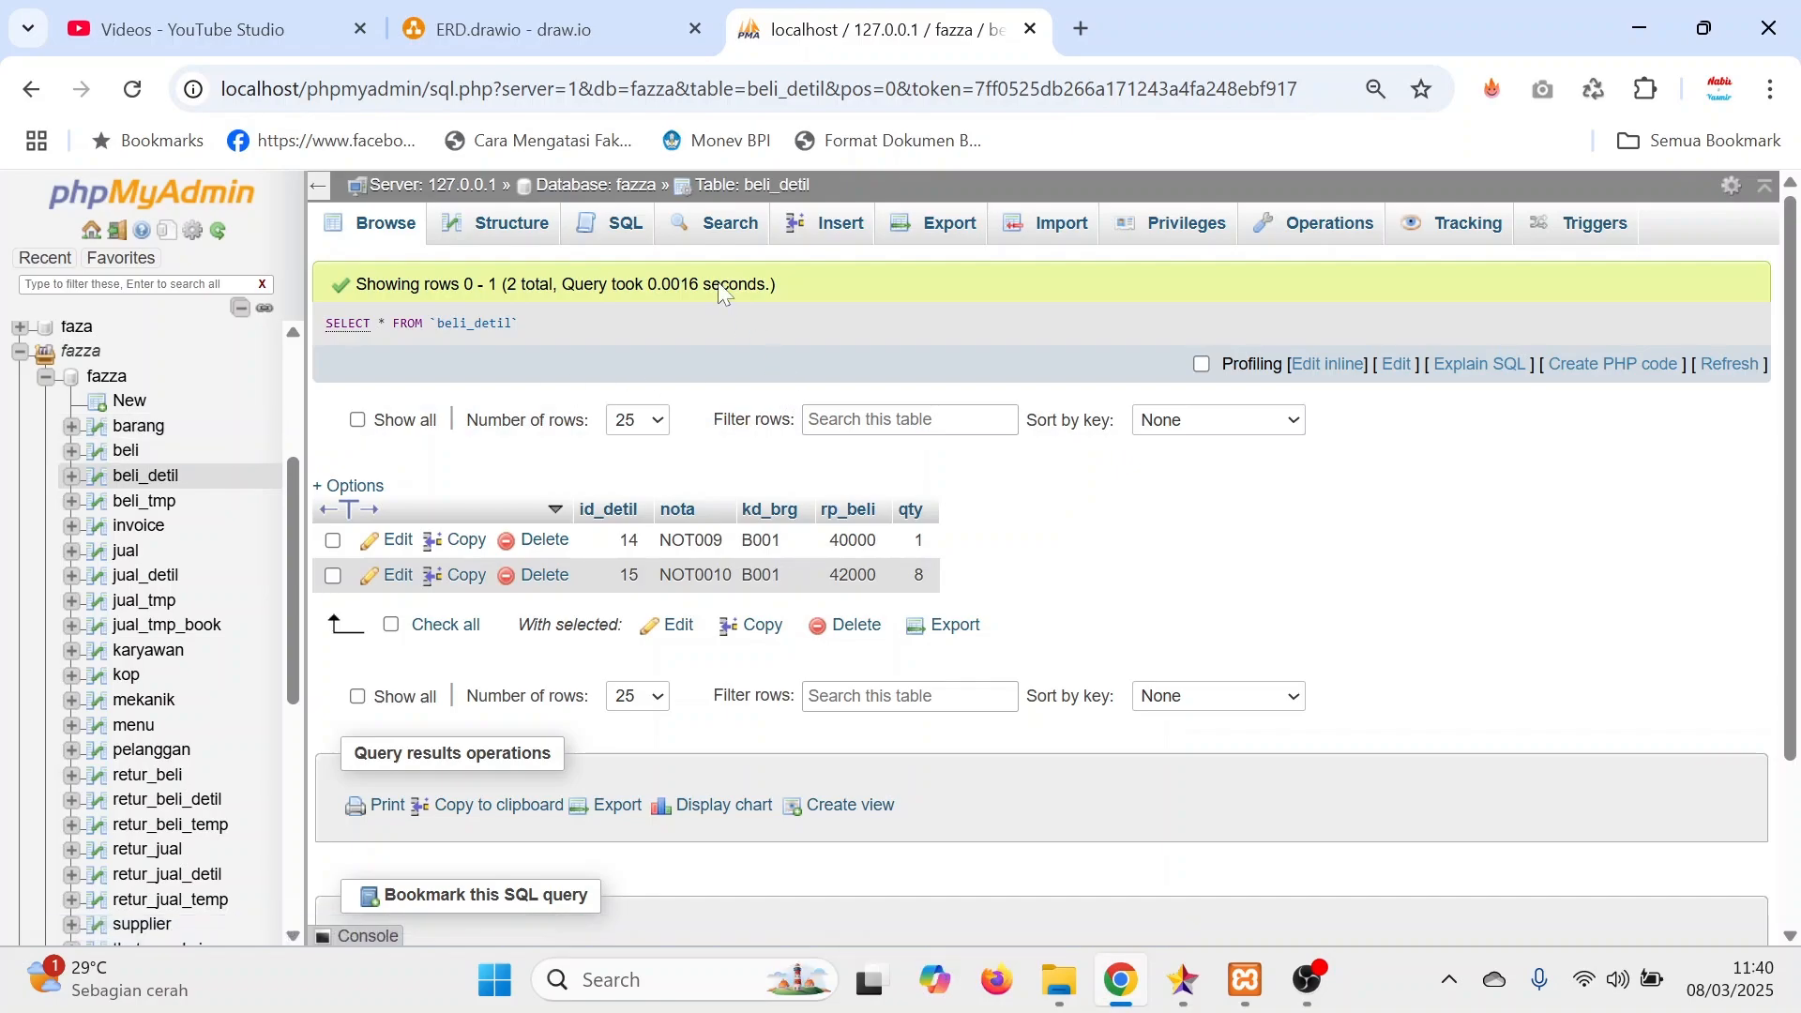
click(574, 33)
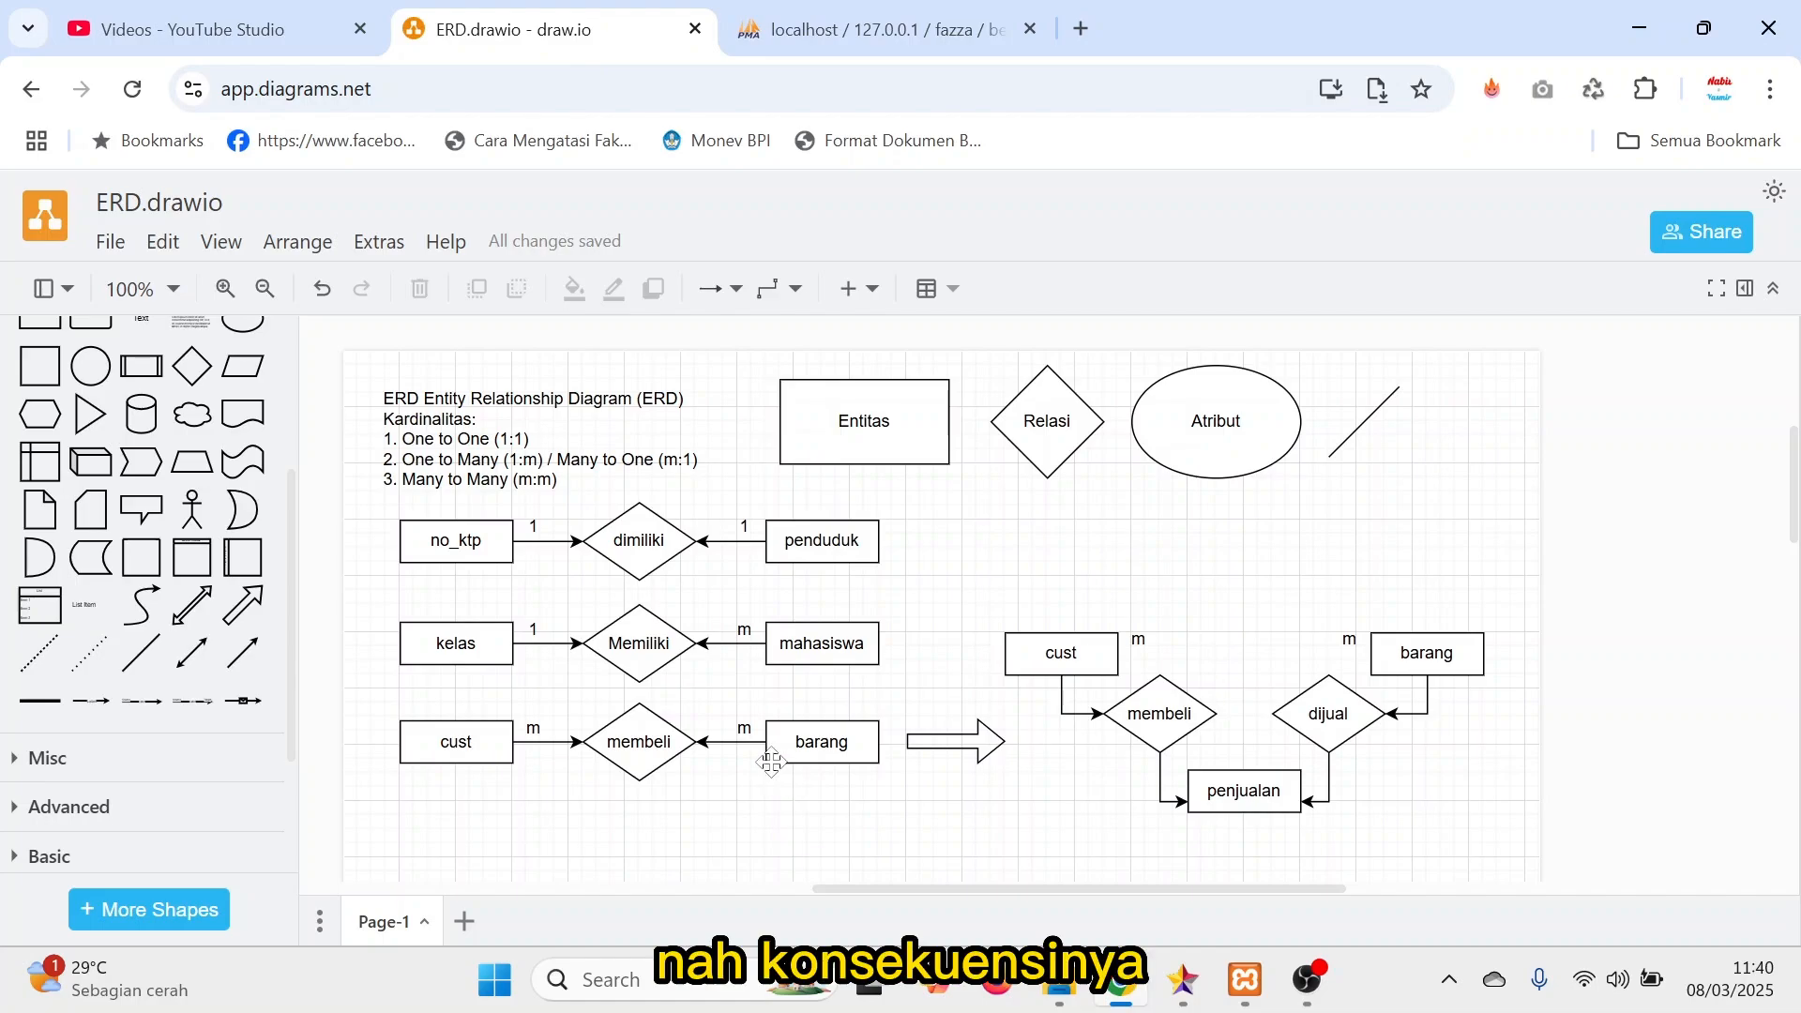
Point out no_ktp and penduduk in the one-to-one example to trace how a primary key becomes a foreign key.
click(554, 625)
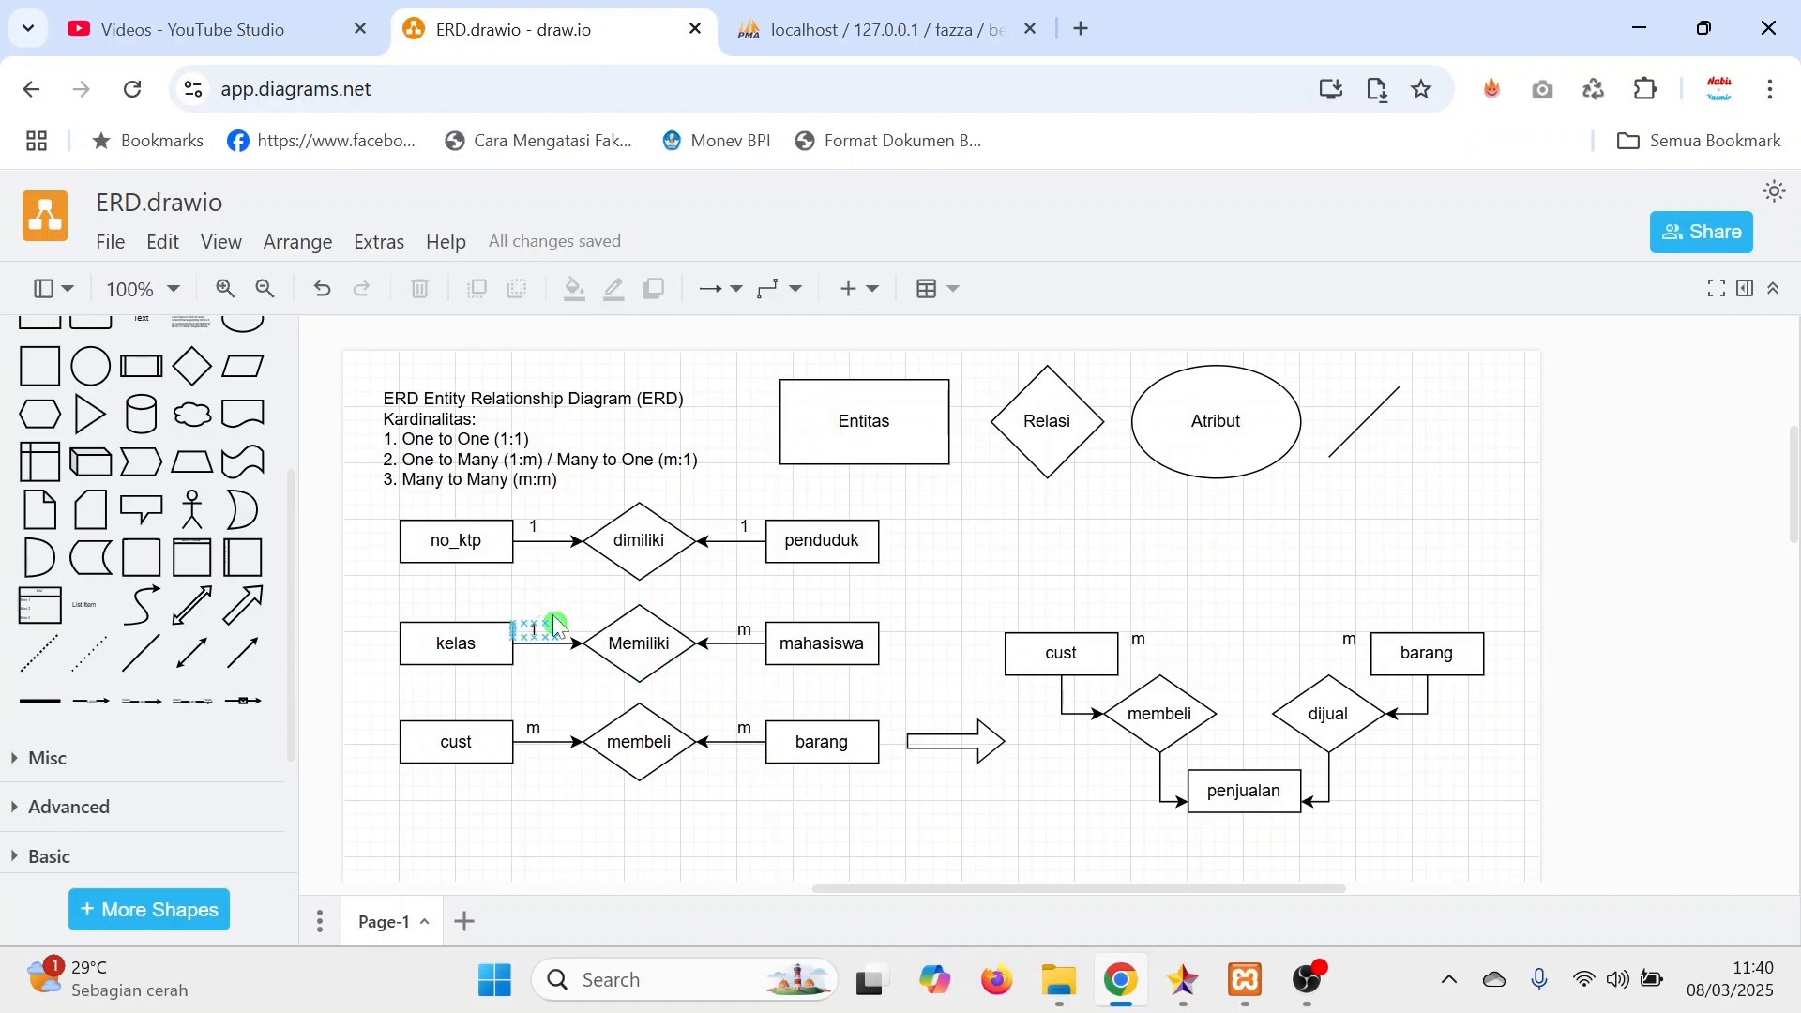
click(501, 557)
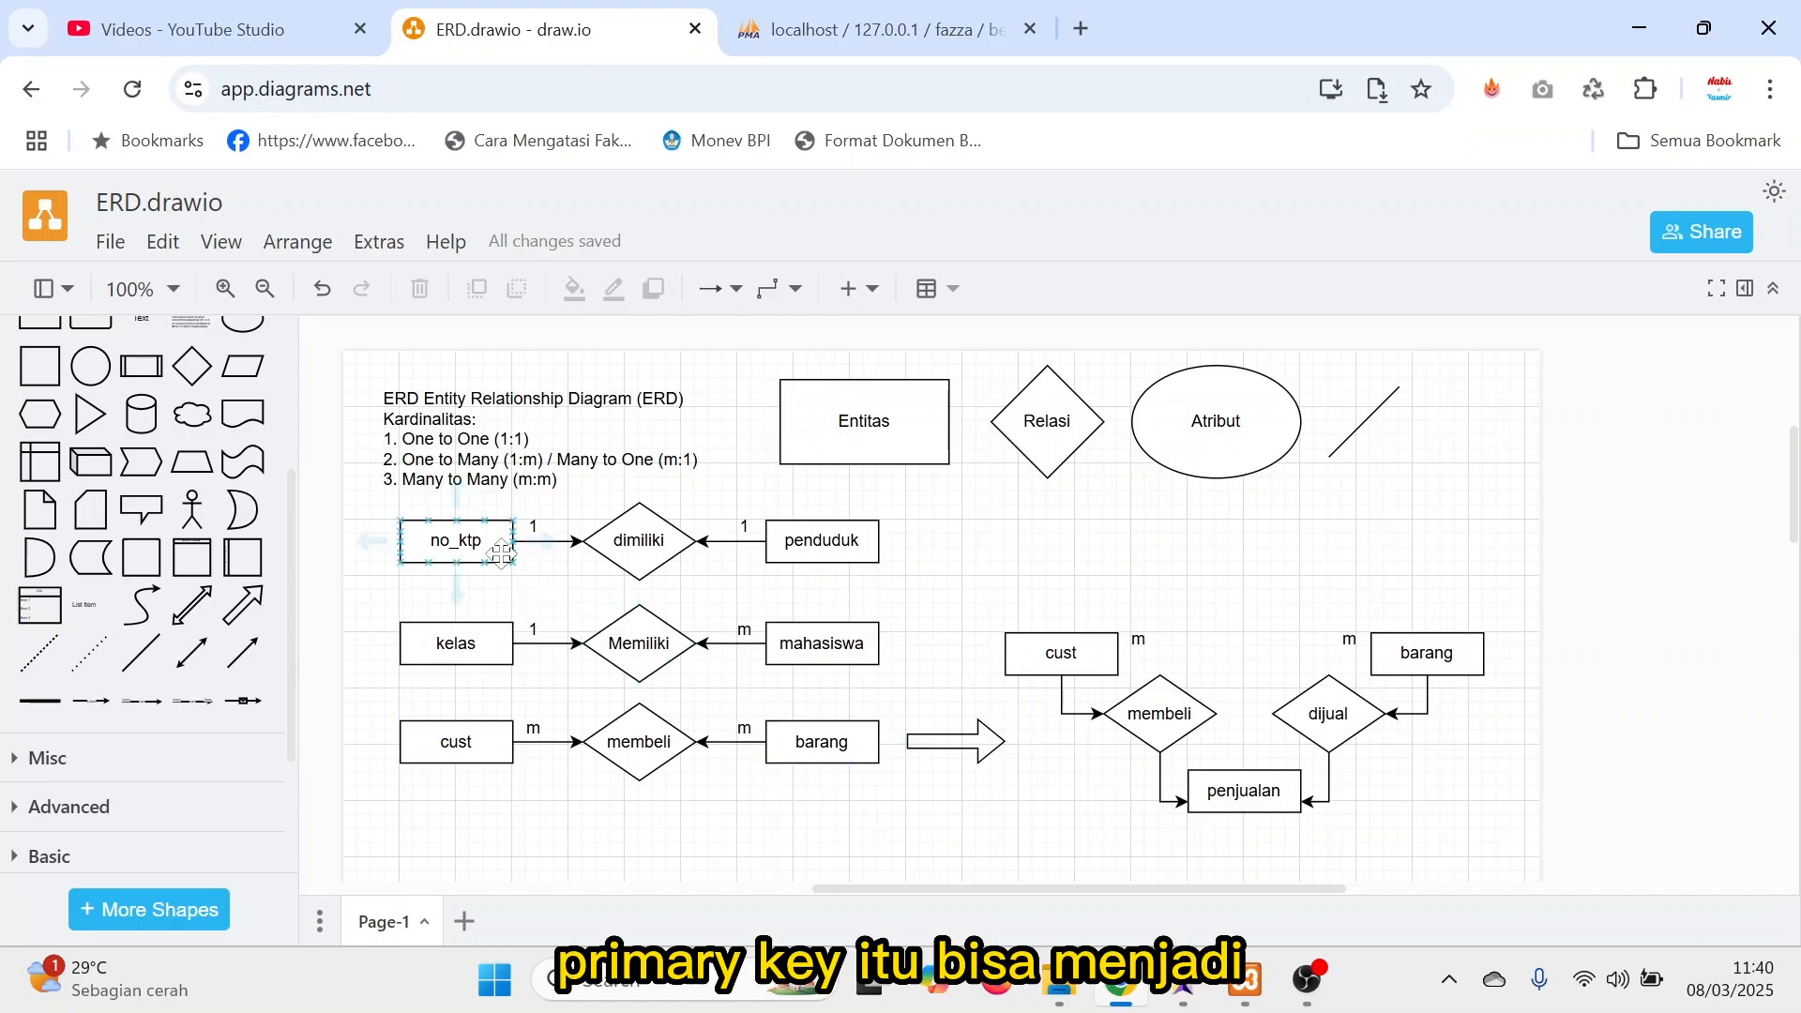
click(813, 548)
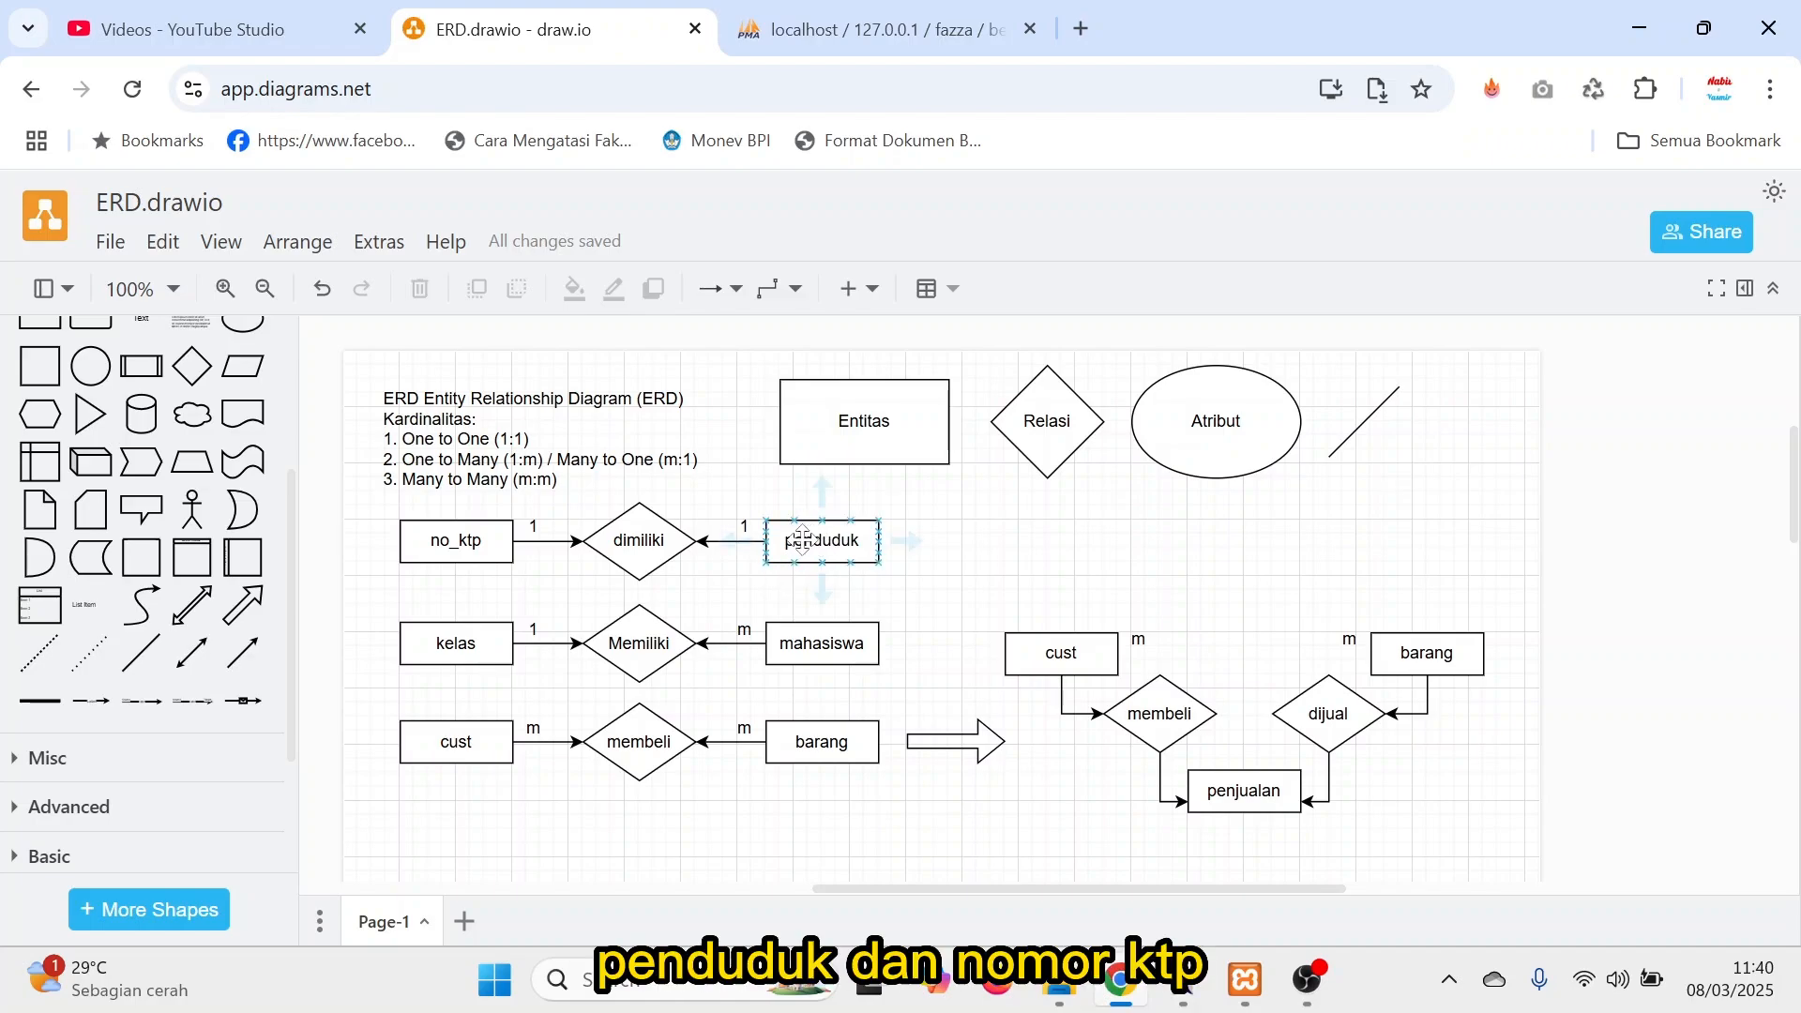
click(482, 542)
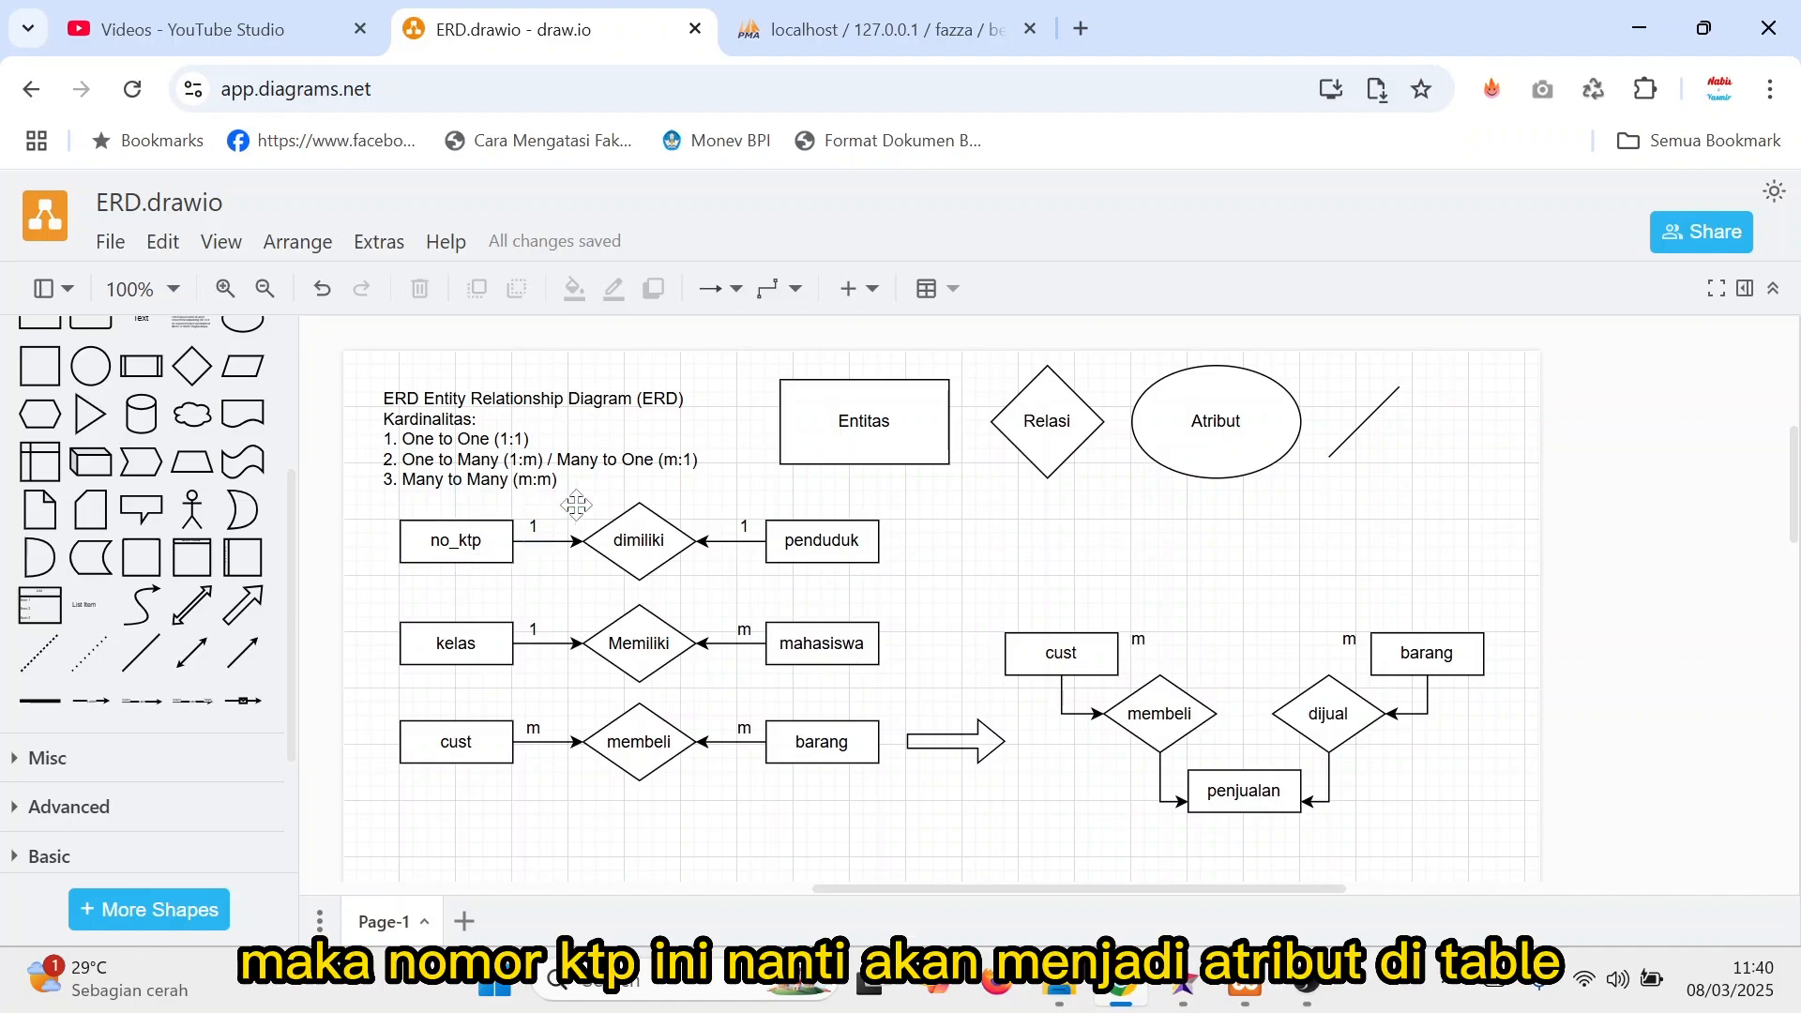
click(790, 522)
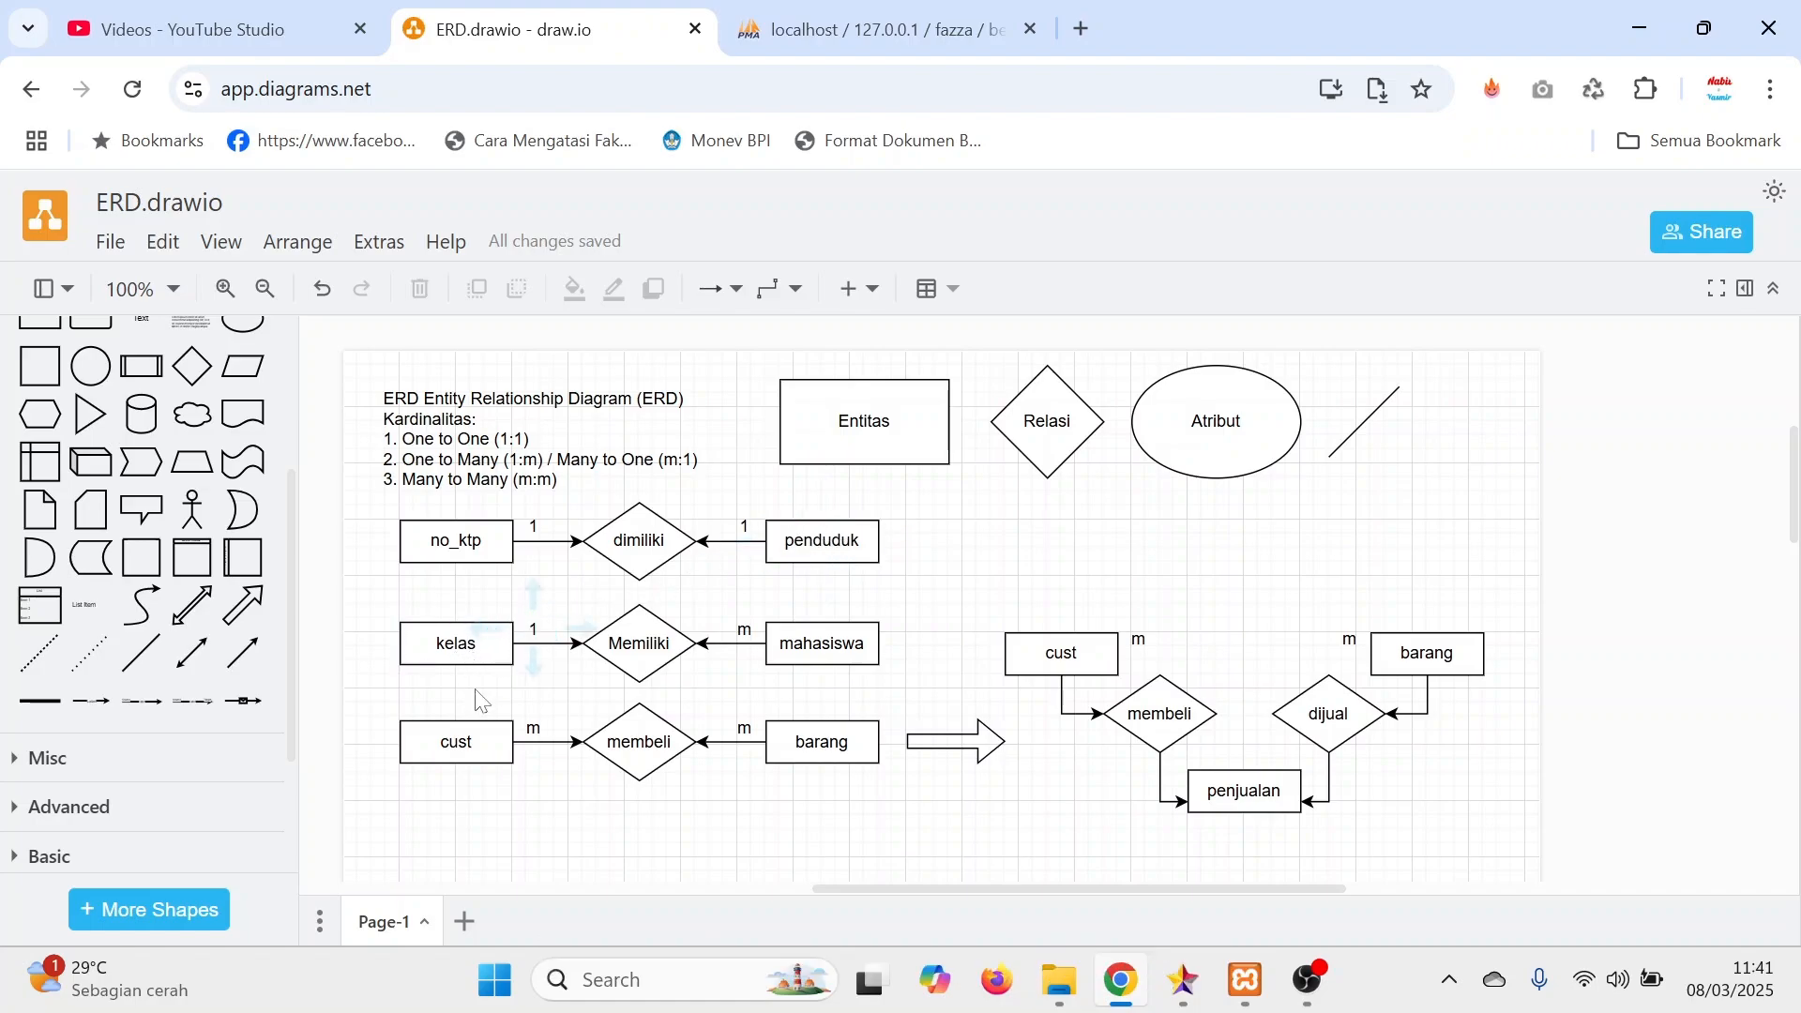
Examine the one-to-many relation from kelas to mahasiswa to trace where the primary key of kelas is carried.
click(469, 657)
click(493, 653)
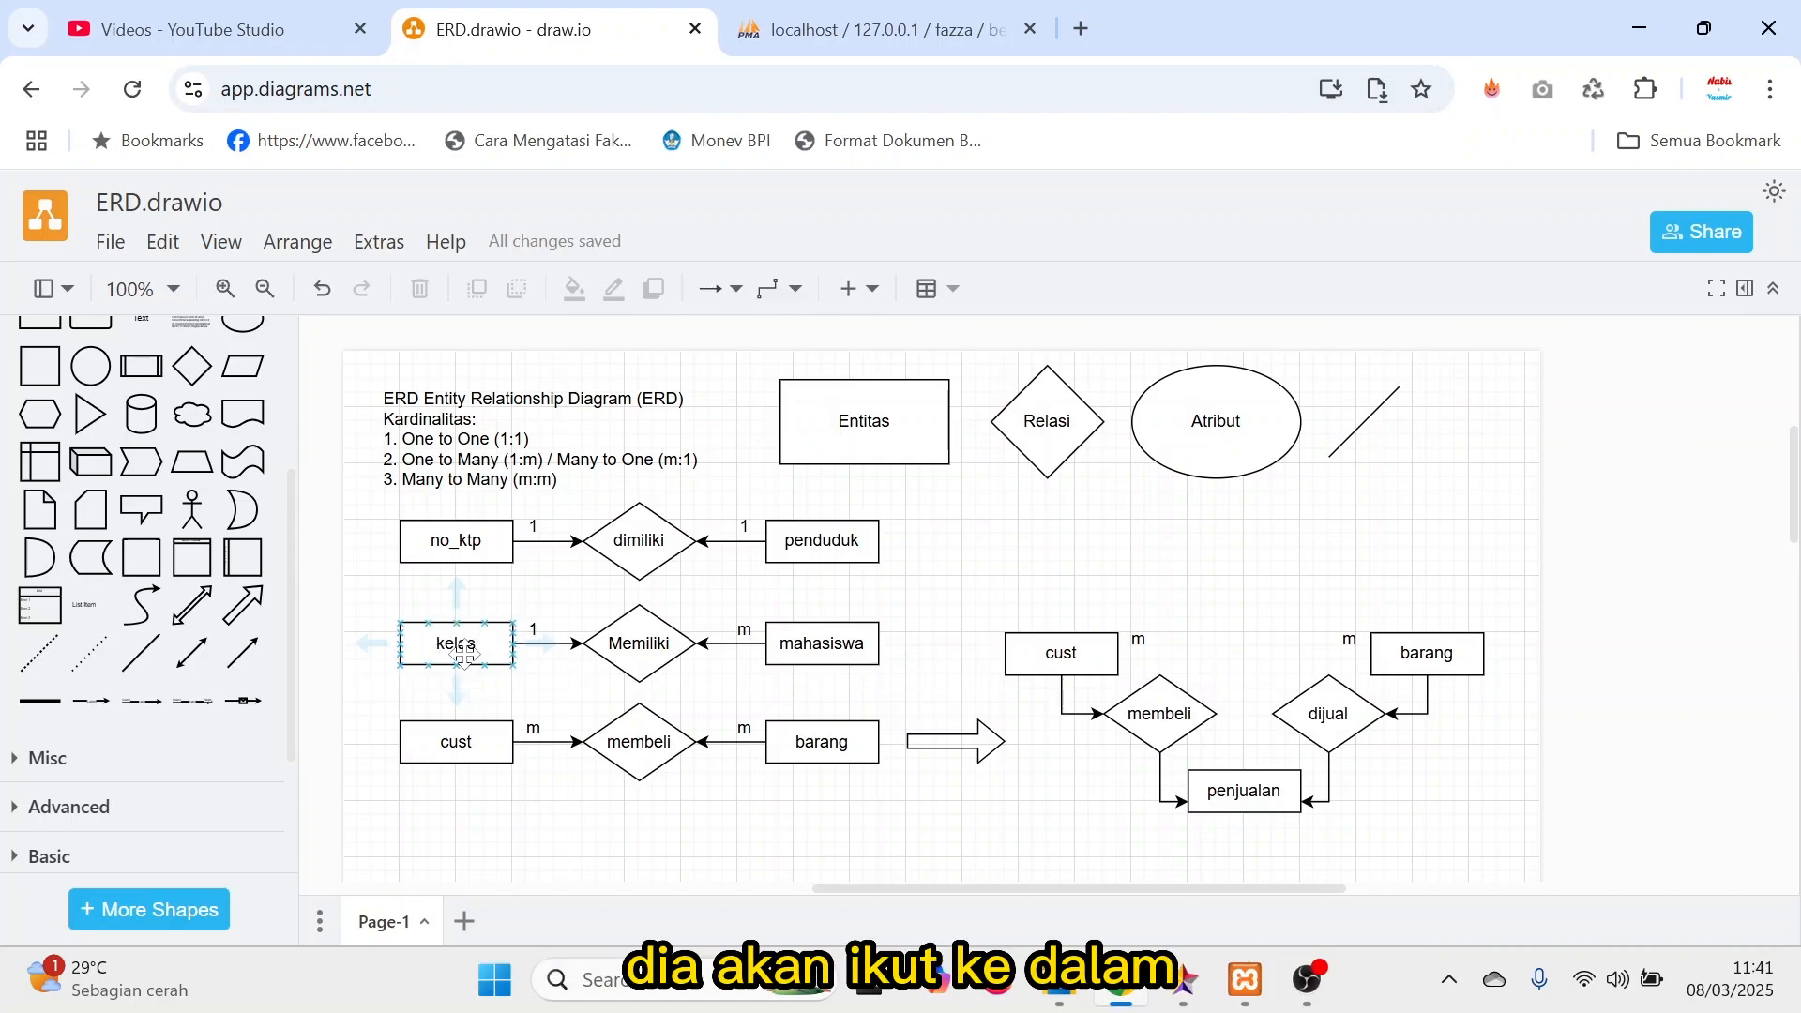
click(842, 638)
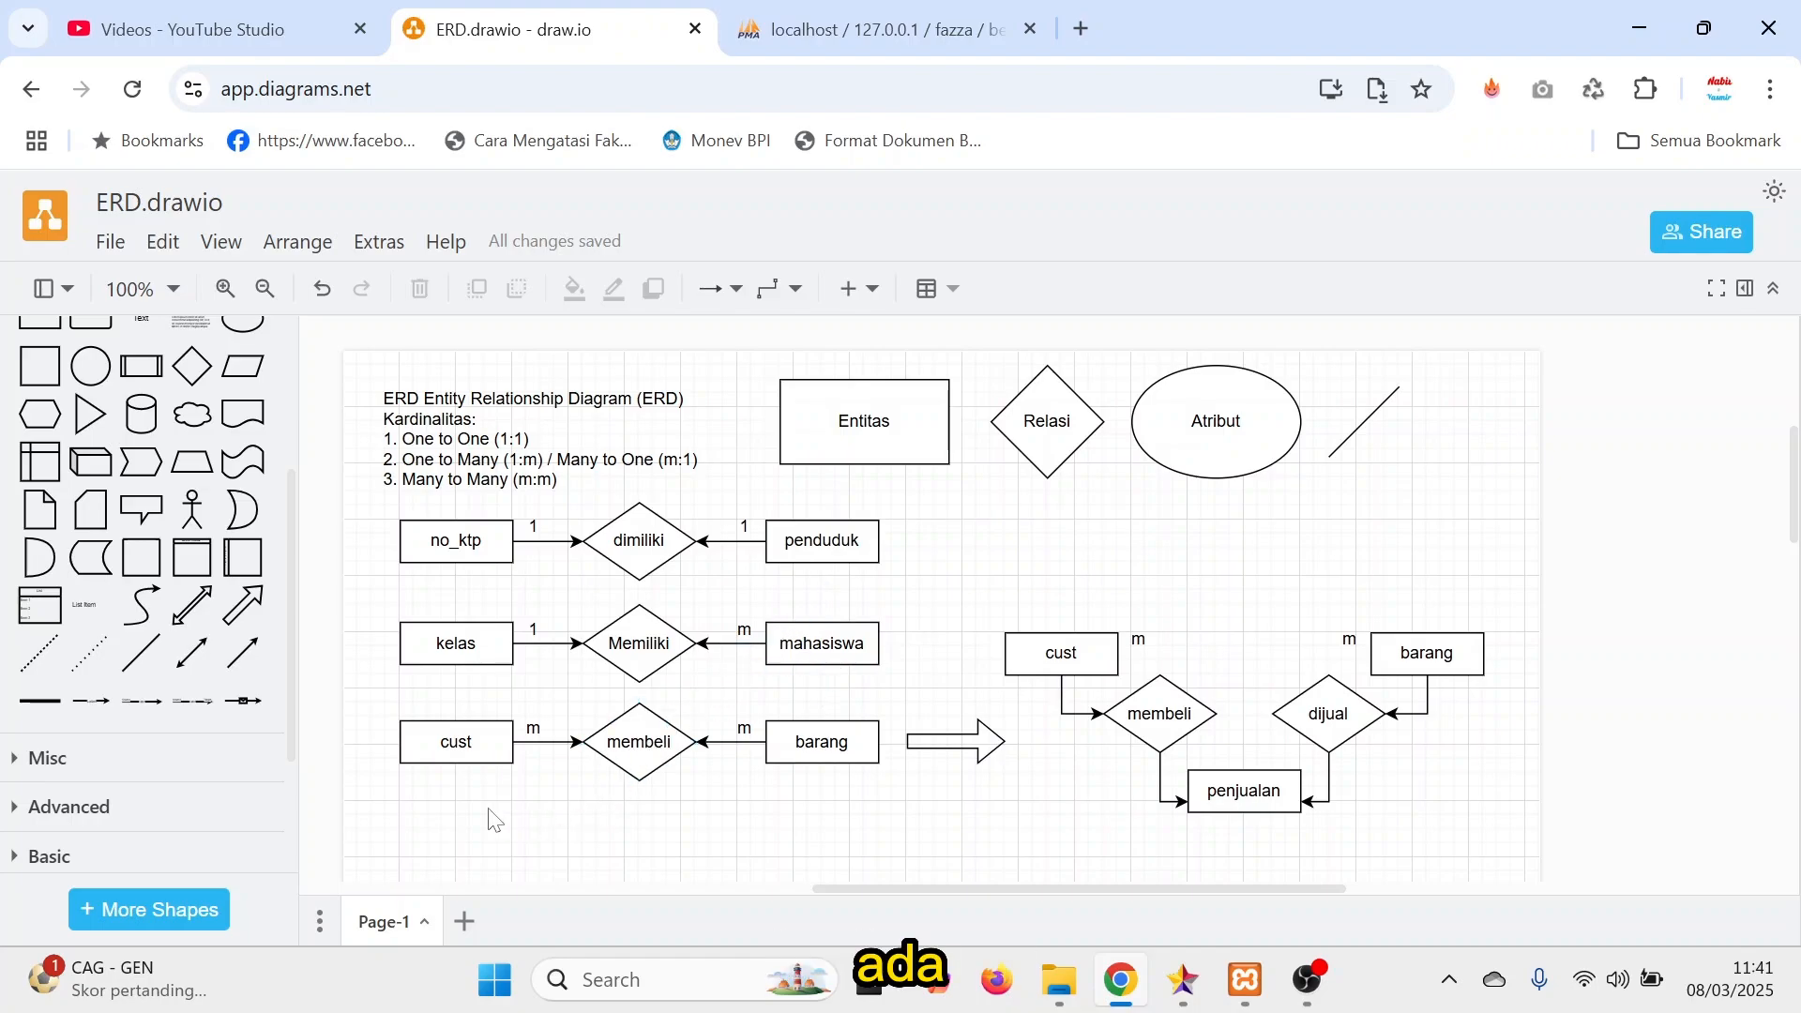
scroll(494, 821, down, 1)
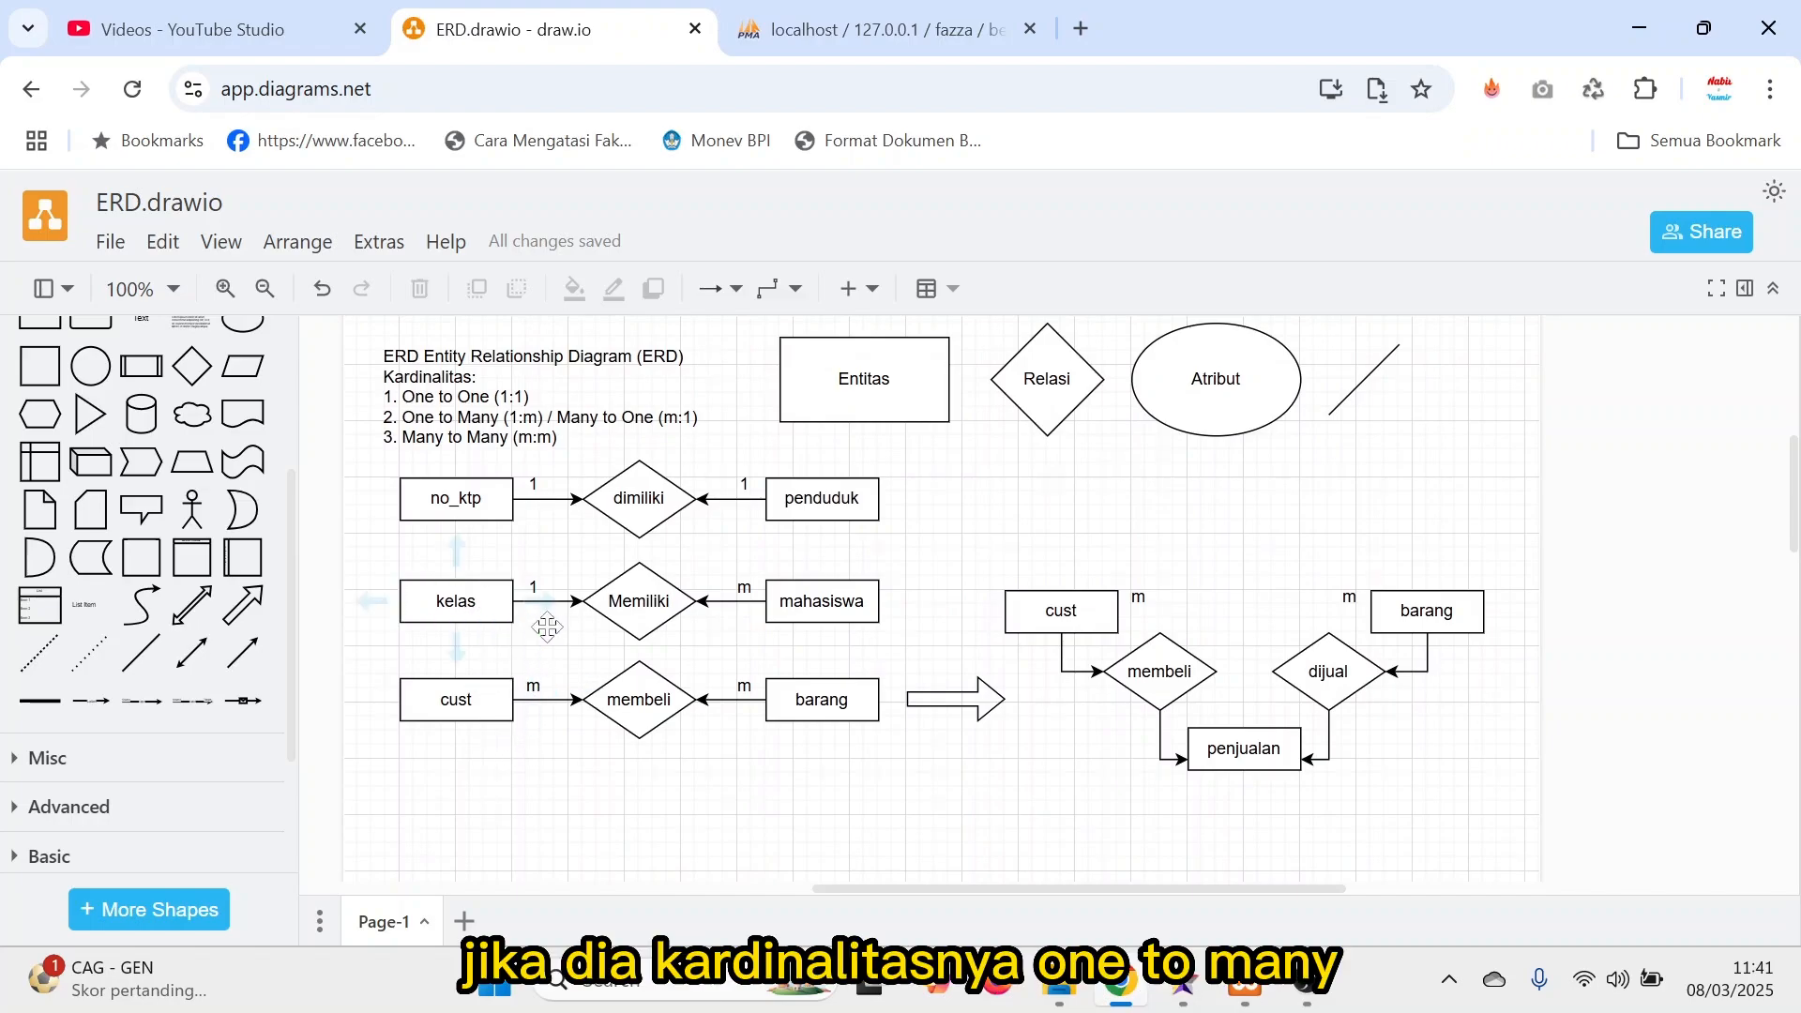
mouse_move(559, 619)
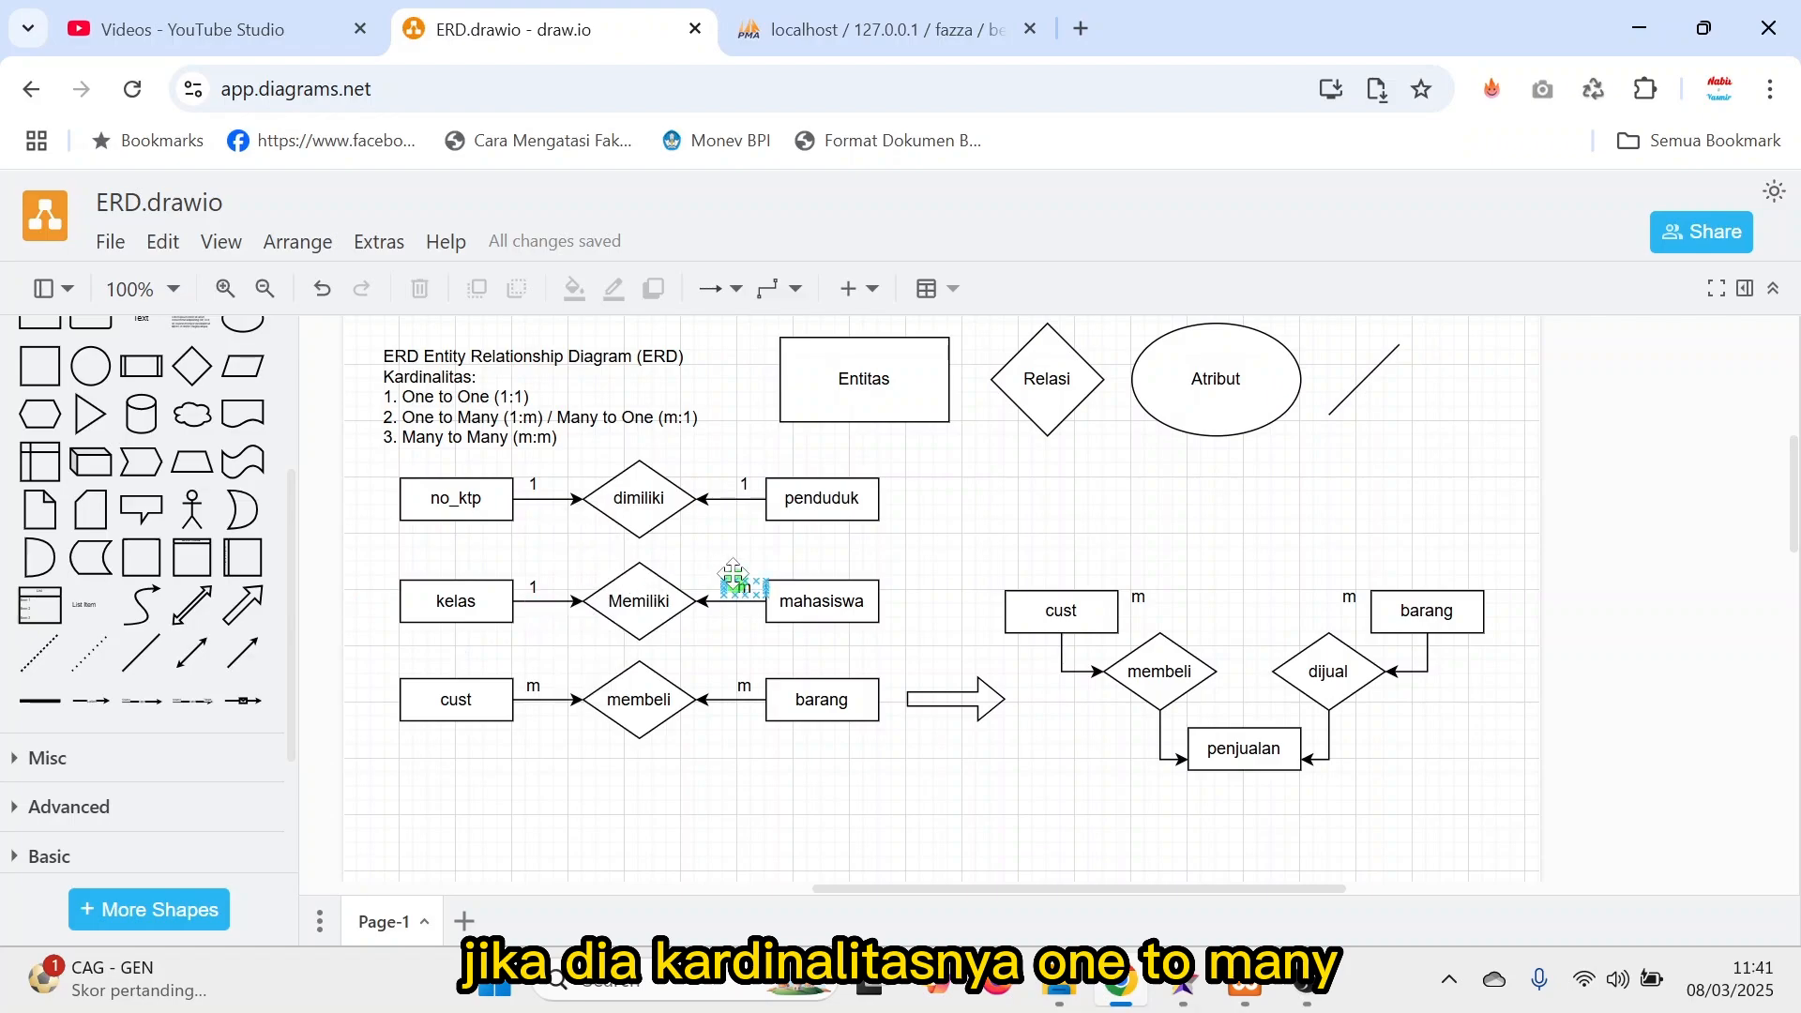
click(491, 608)
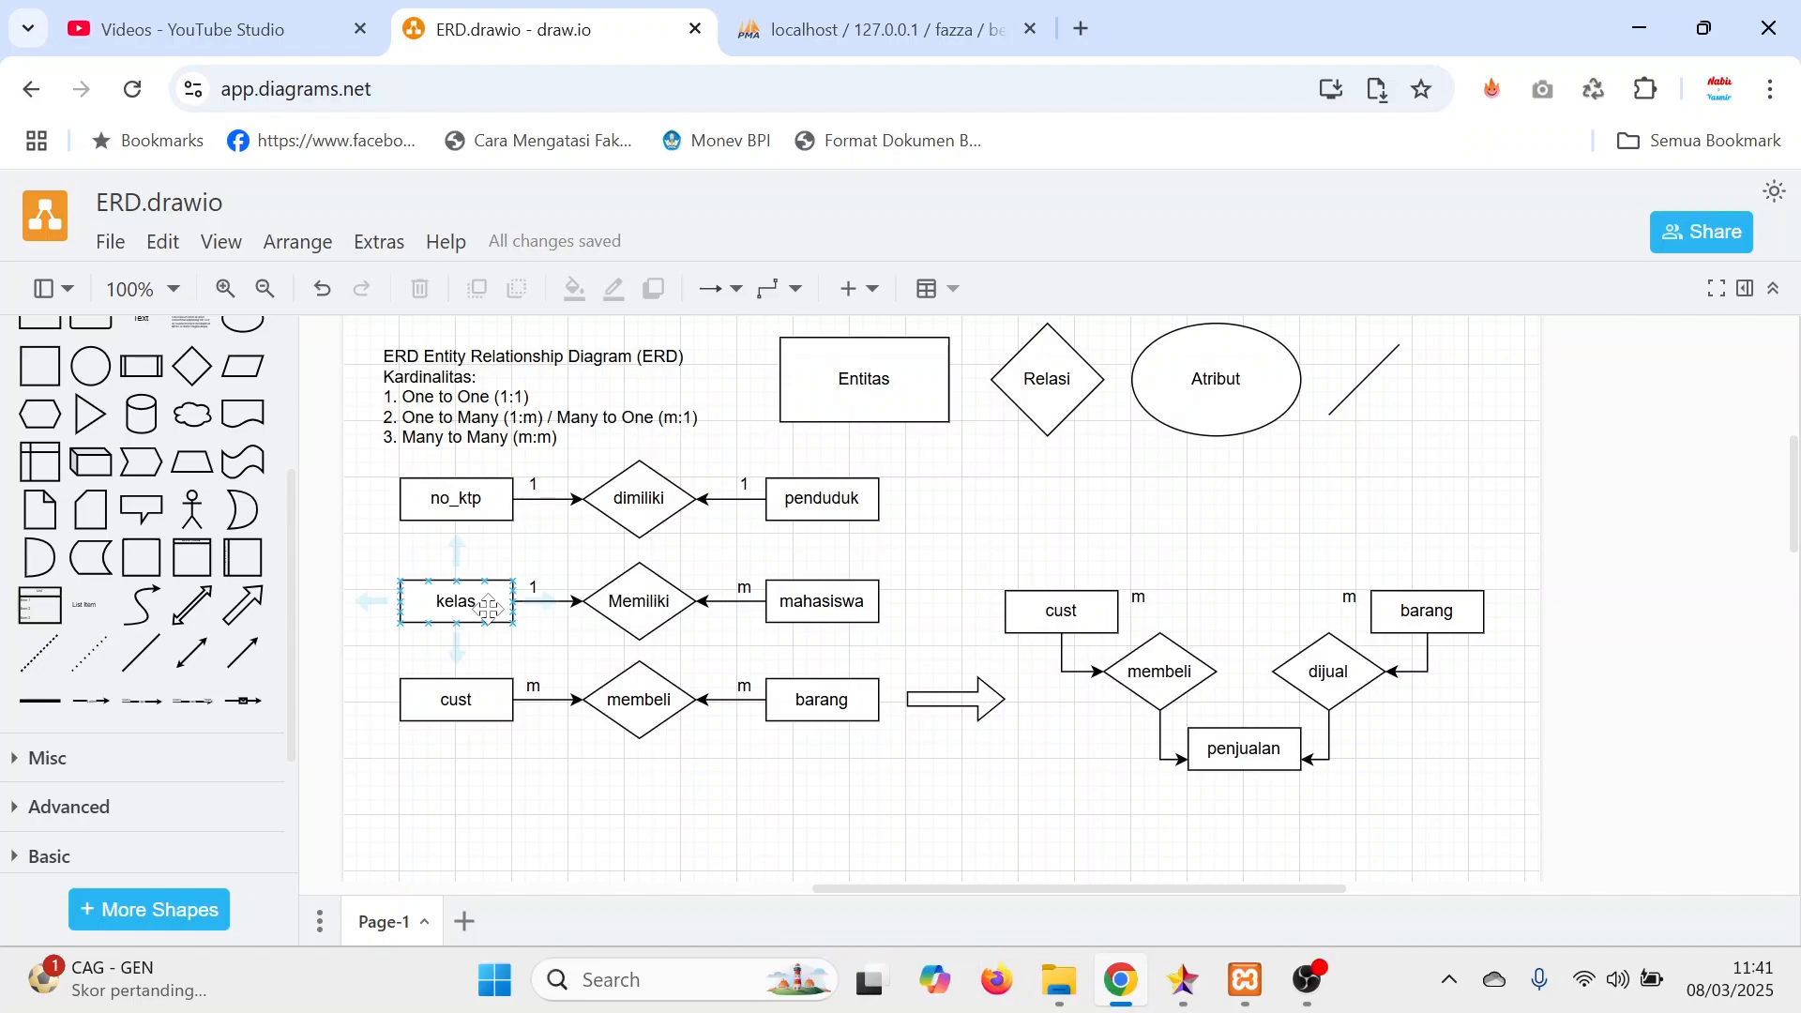
click(797, 597)
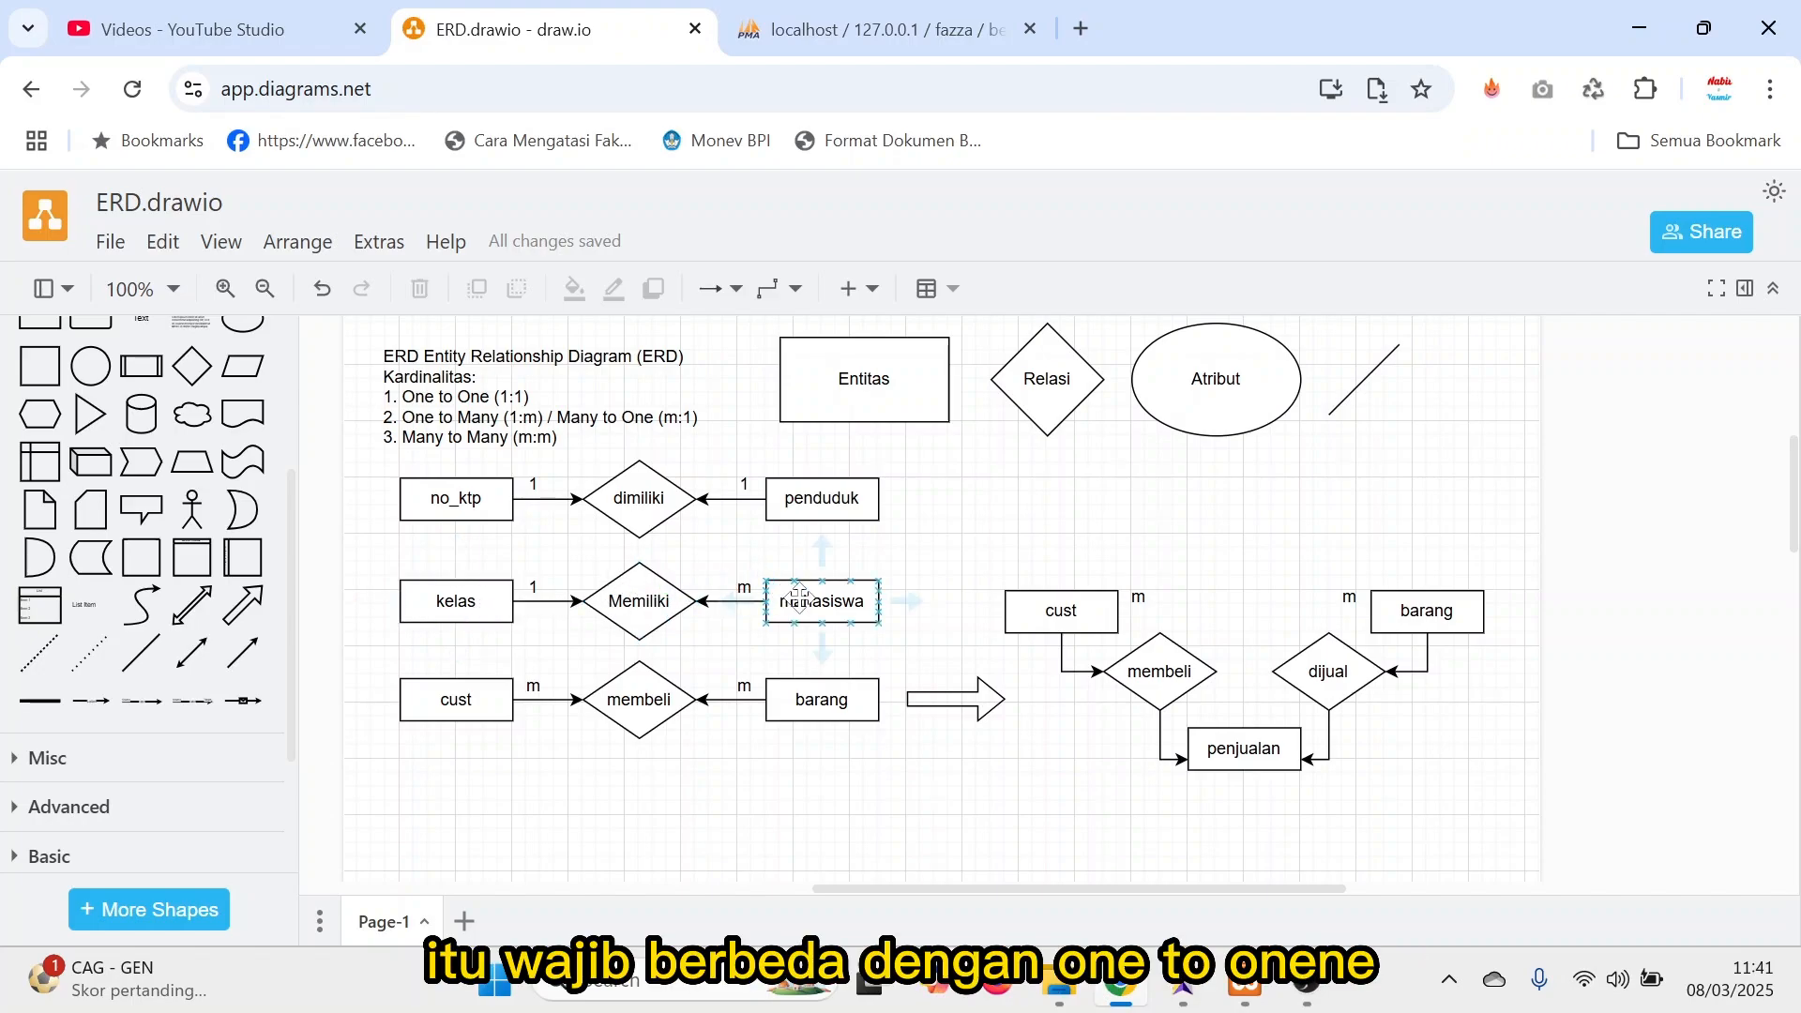
Compare foreign key placement in the one-to-one no_ktp and penduduk relation with the many side at mahasiswa.
click(532, 485)
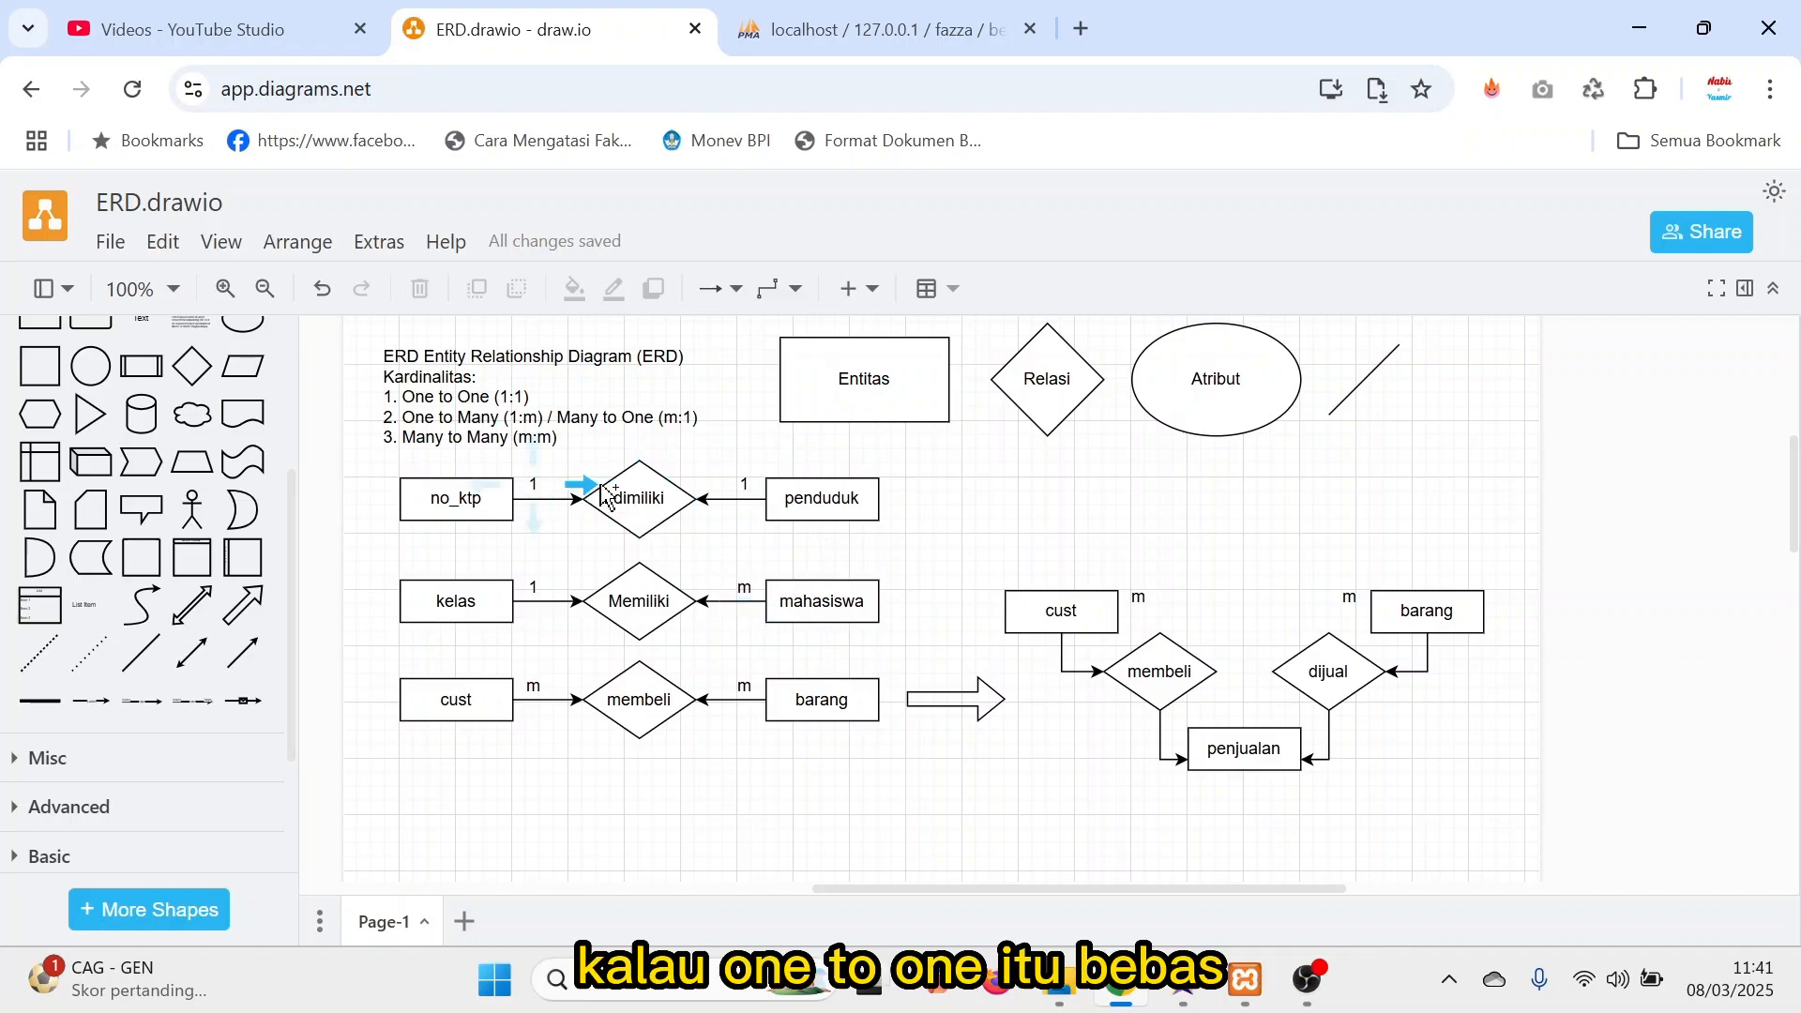
click(739, 486)
click(873, 535)
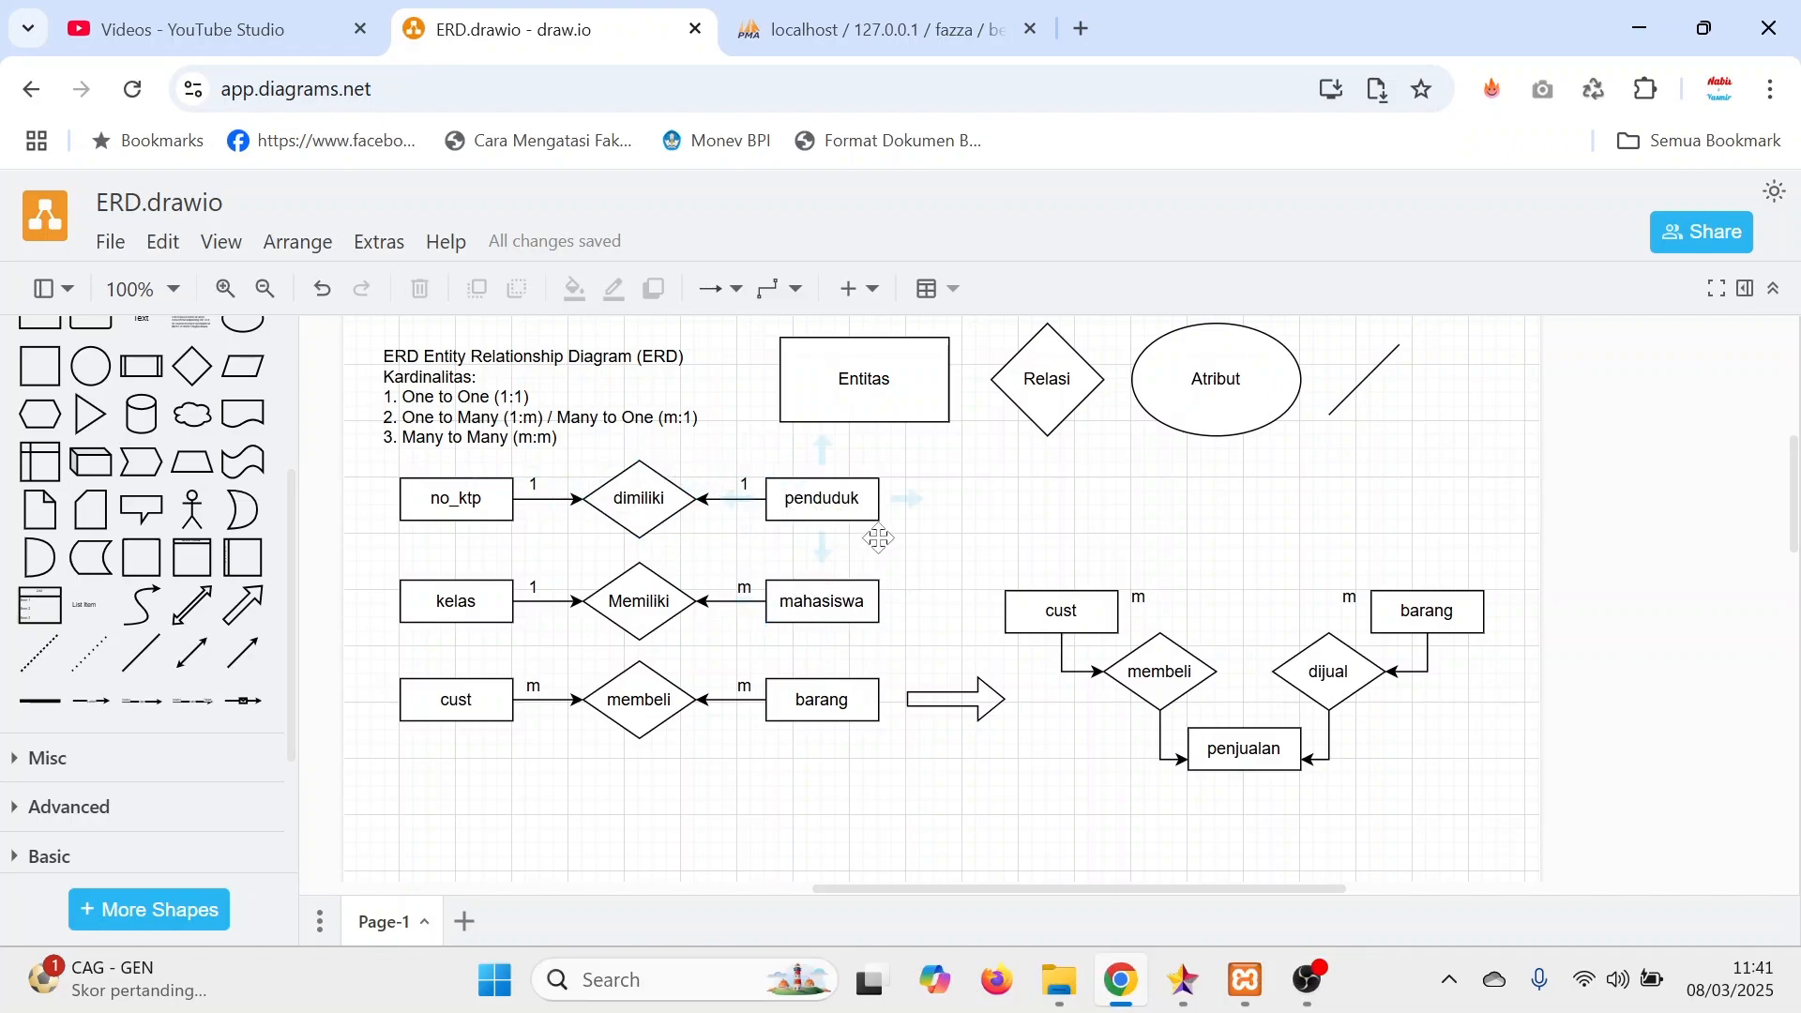
click(828, 493)
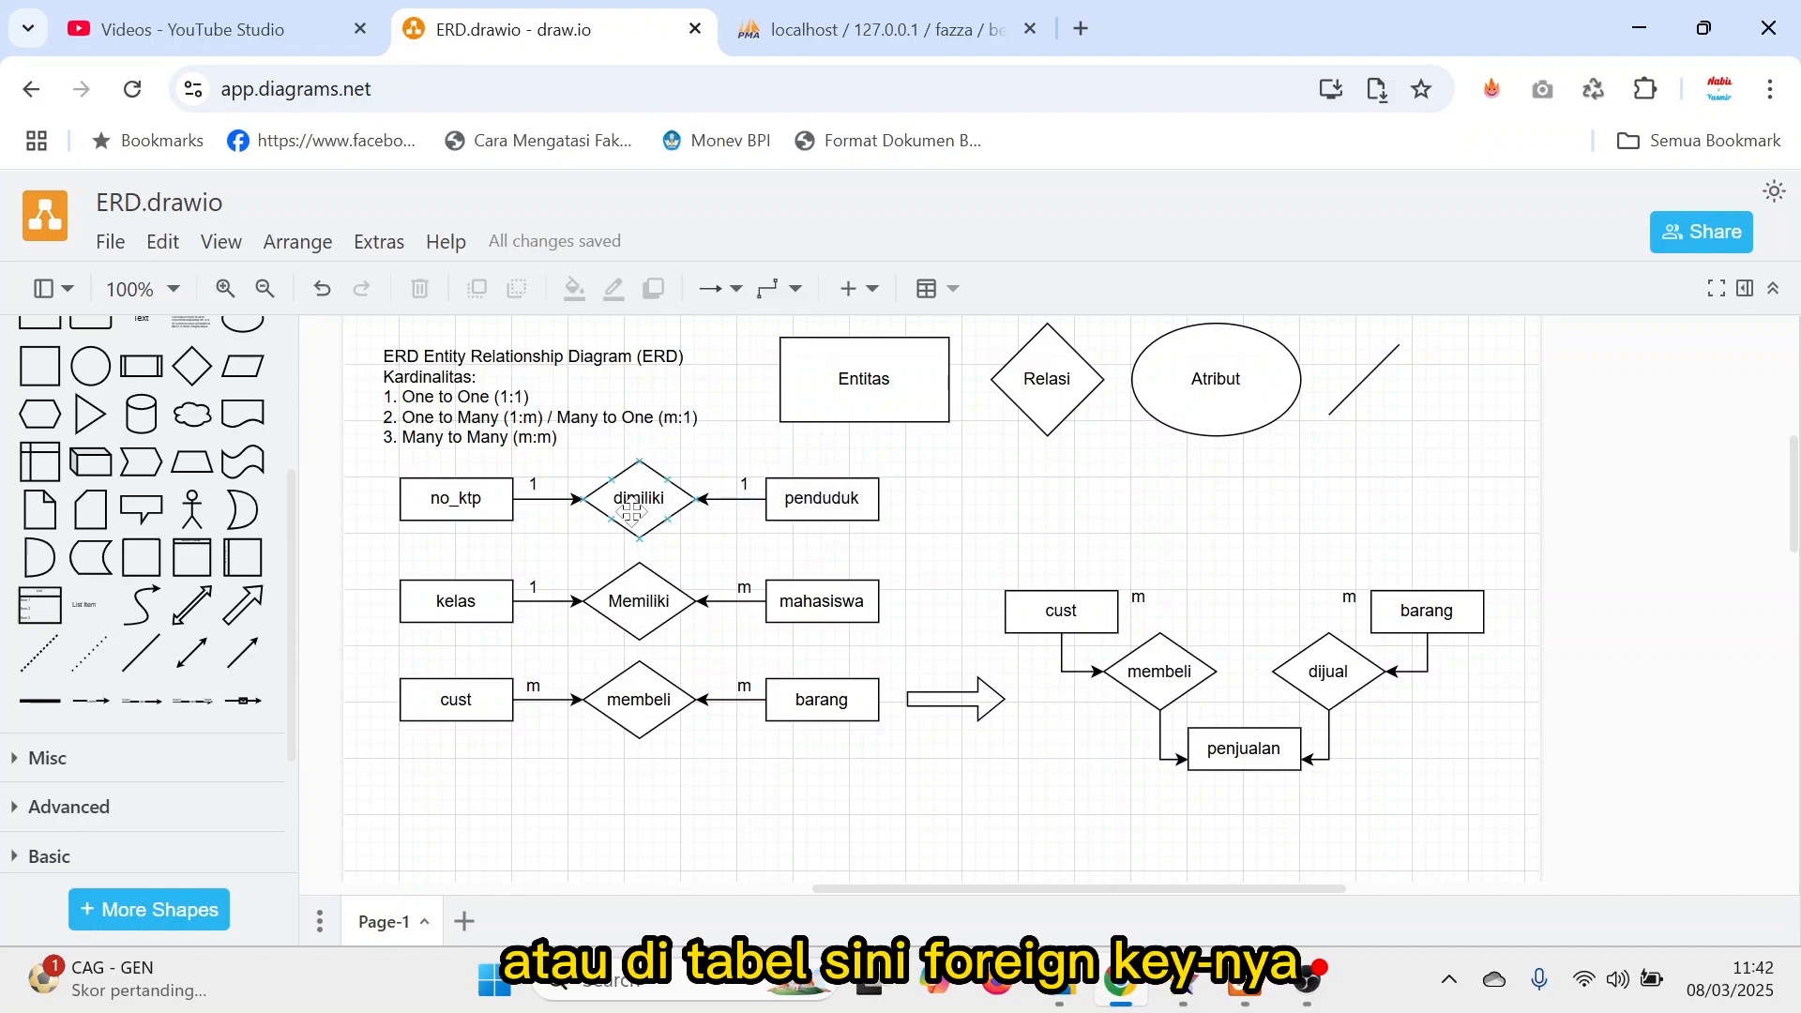
click(488, 504)
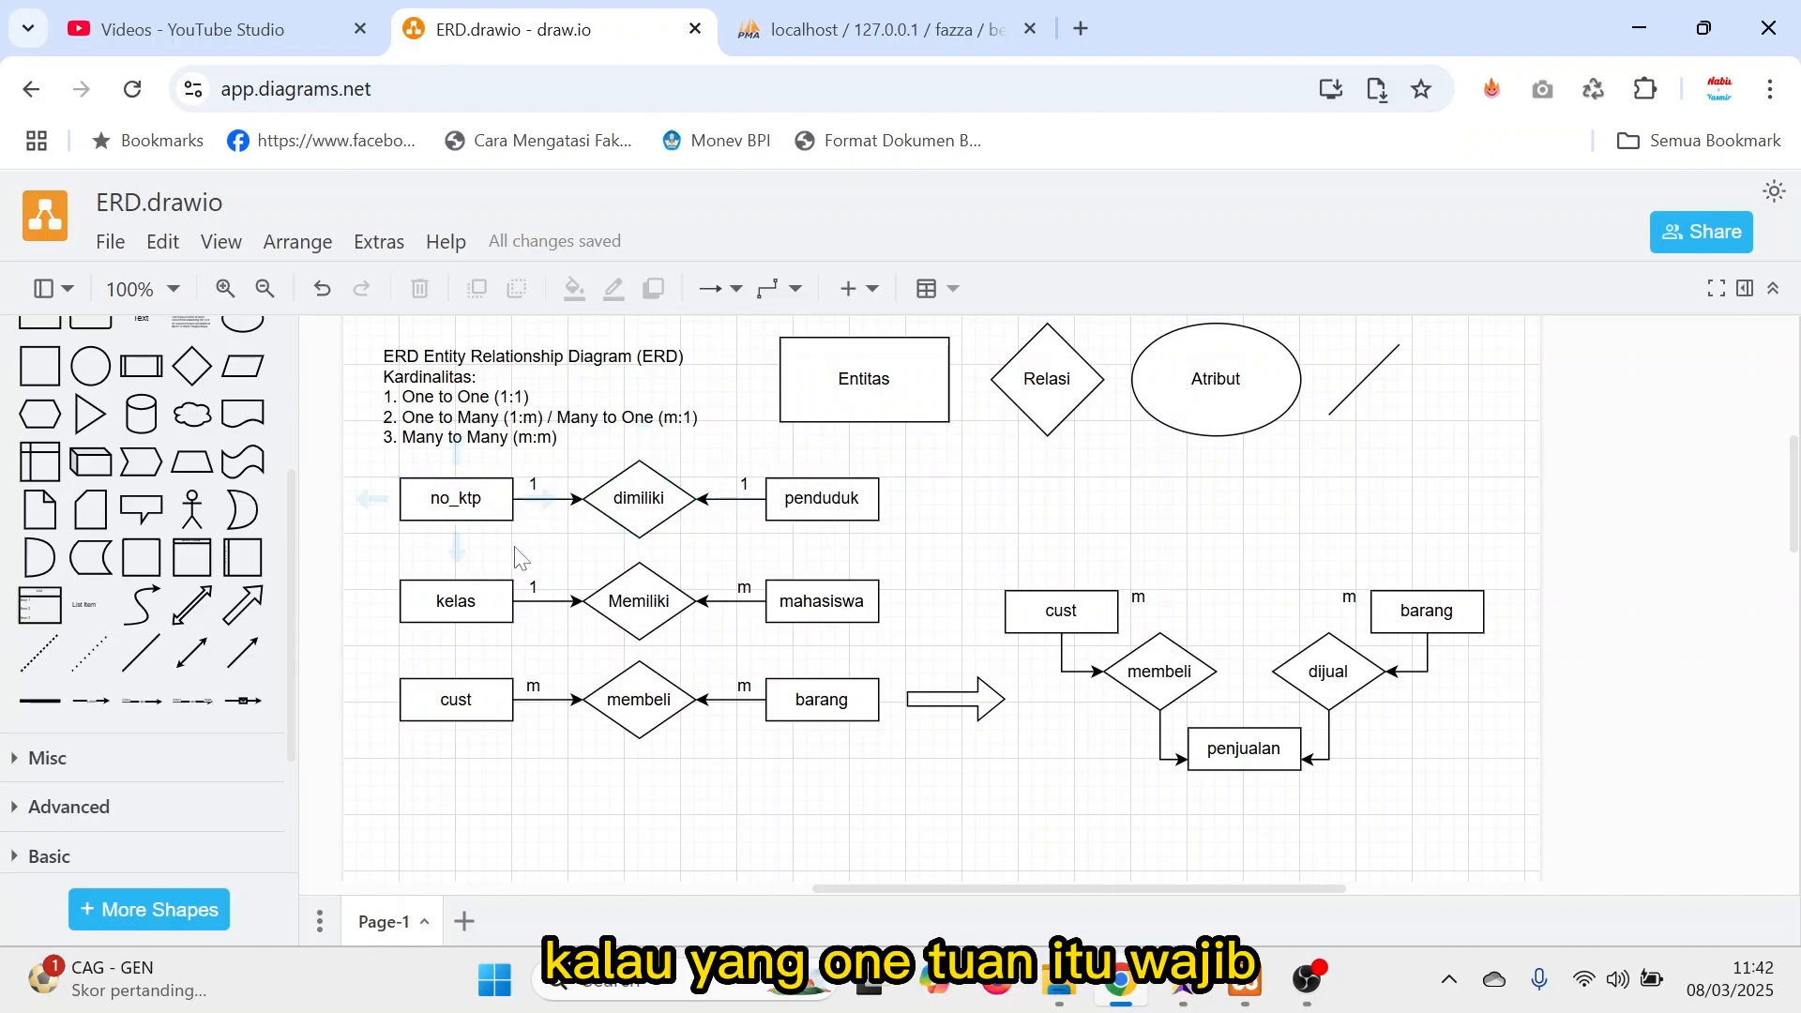
click(794, 596)
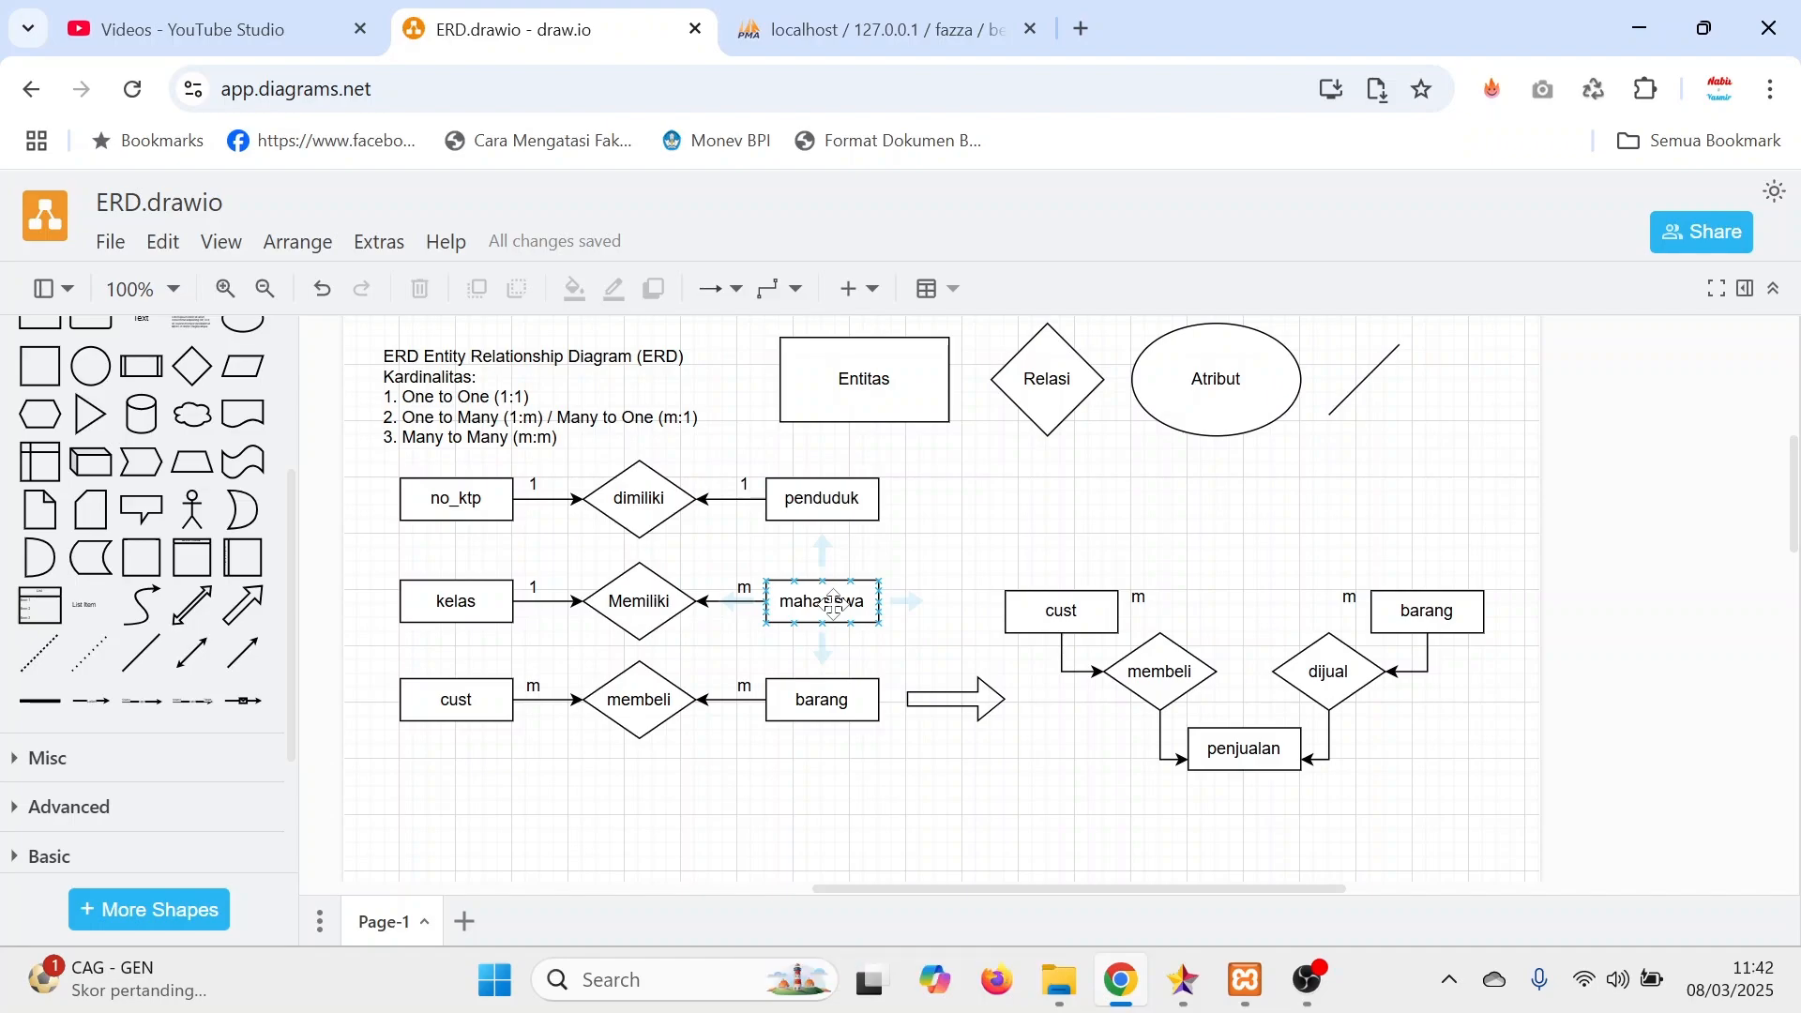
Examine the many-to-many relation between cust and barang and its transformation into the cust, barang and penjualan entities.
click(474, 715)
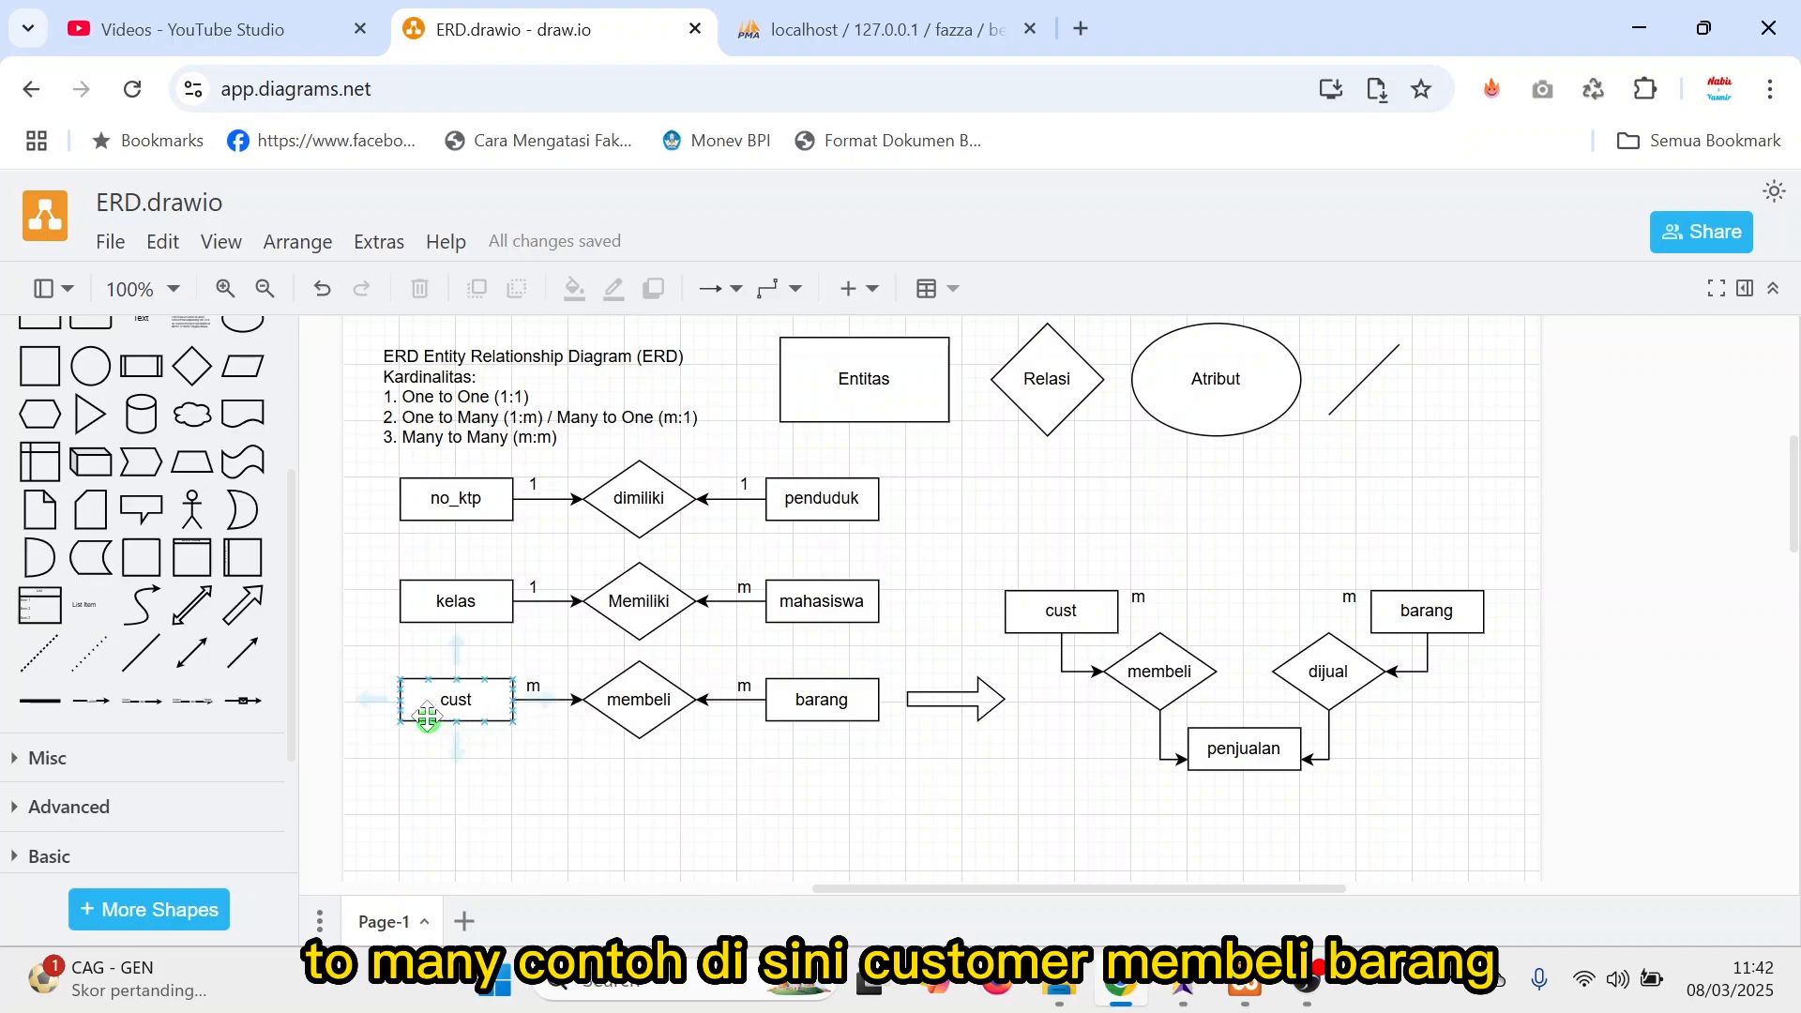
click(832, 708)
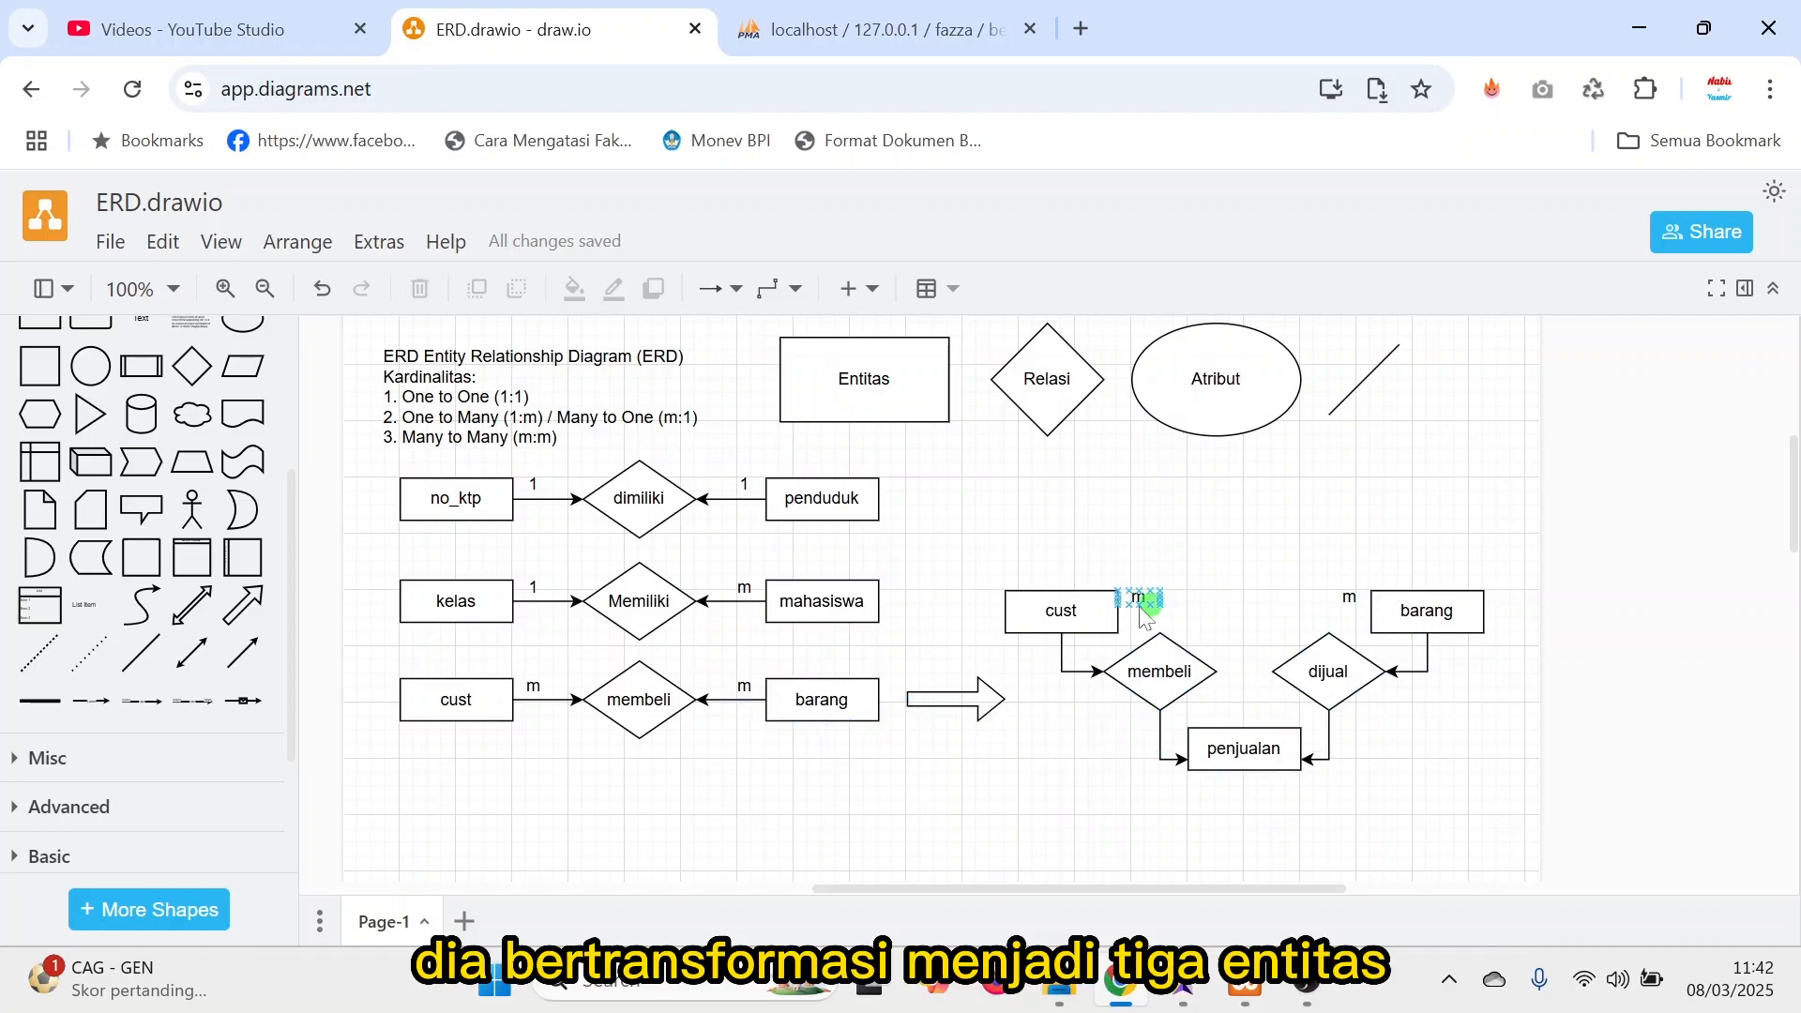
click(1065, 615)
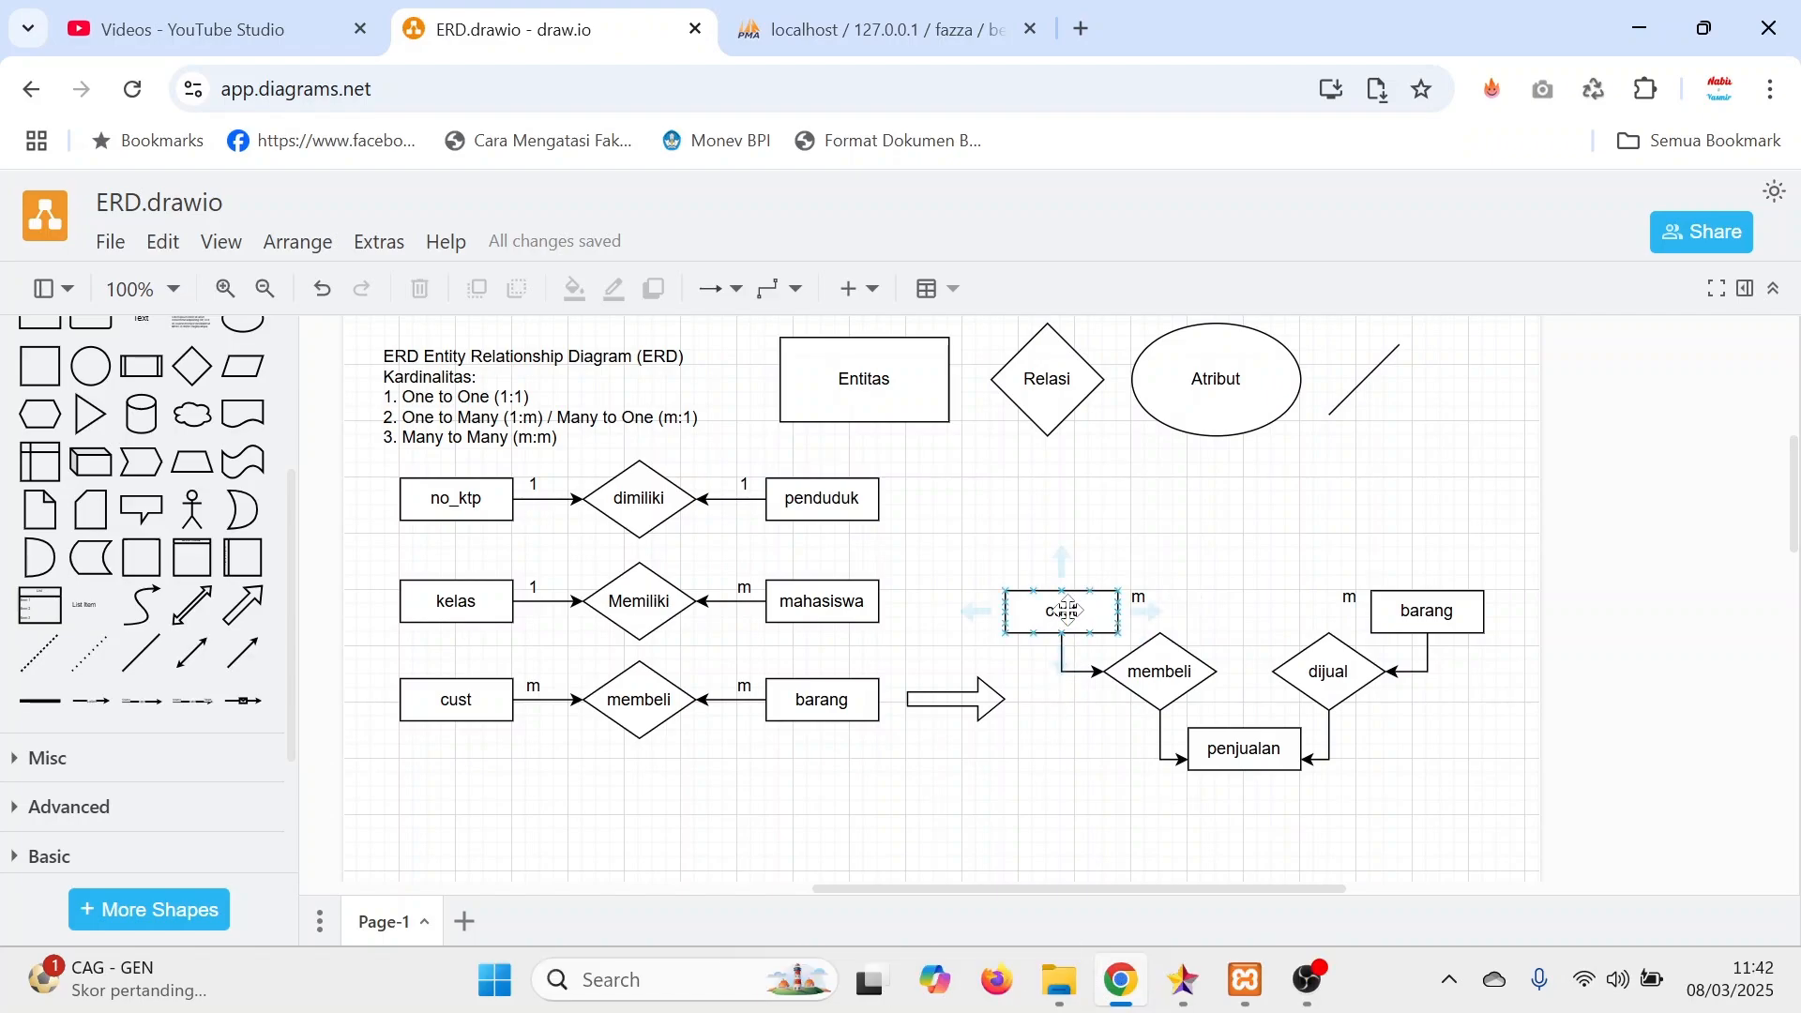
click(1268, 748)
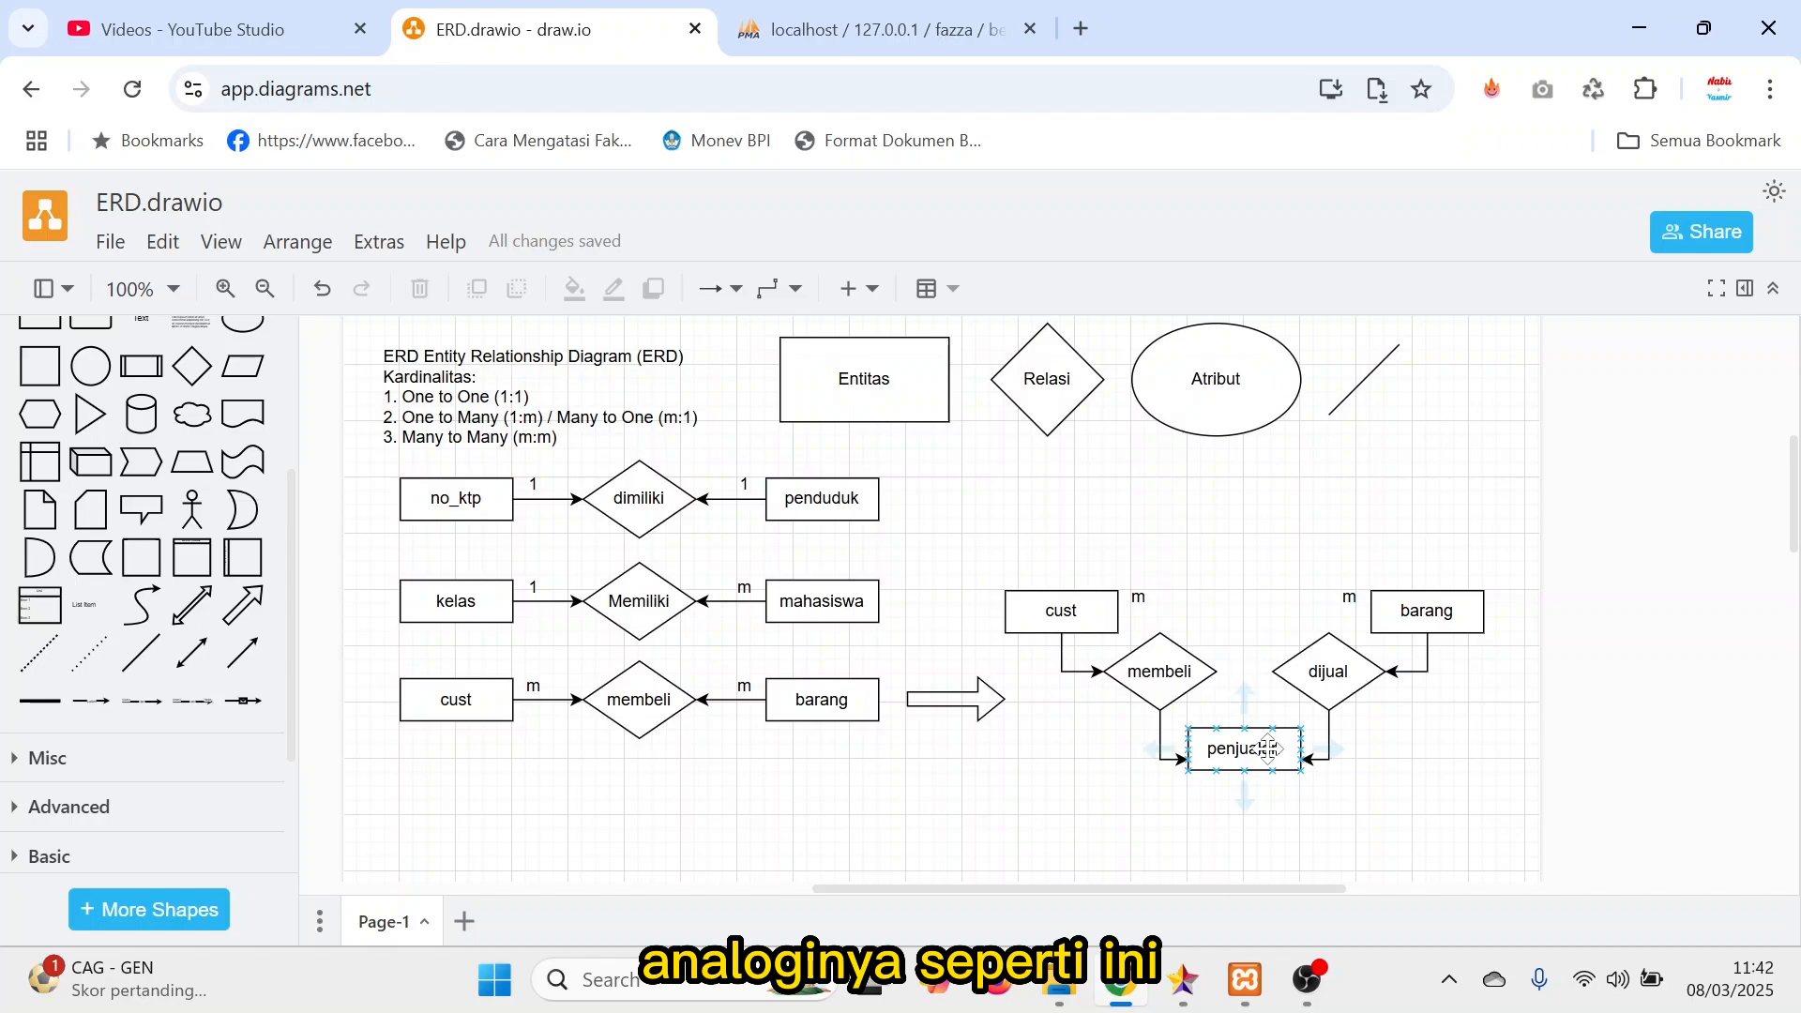
Compare cust and barang in the transformed diagram to trace why many customers can buy many items.
click(1082, 619)
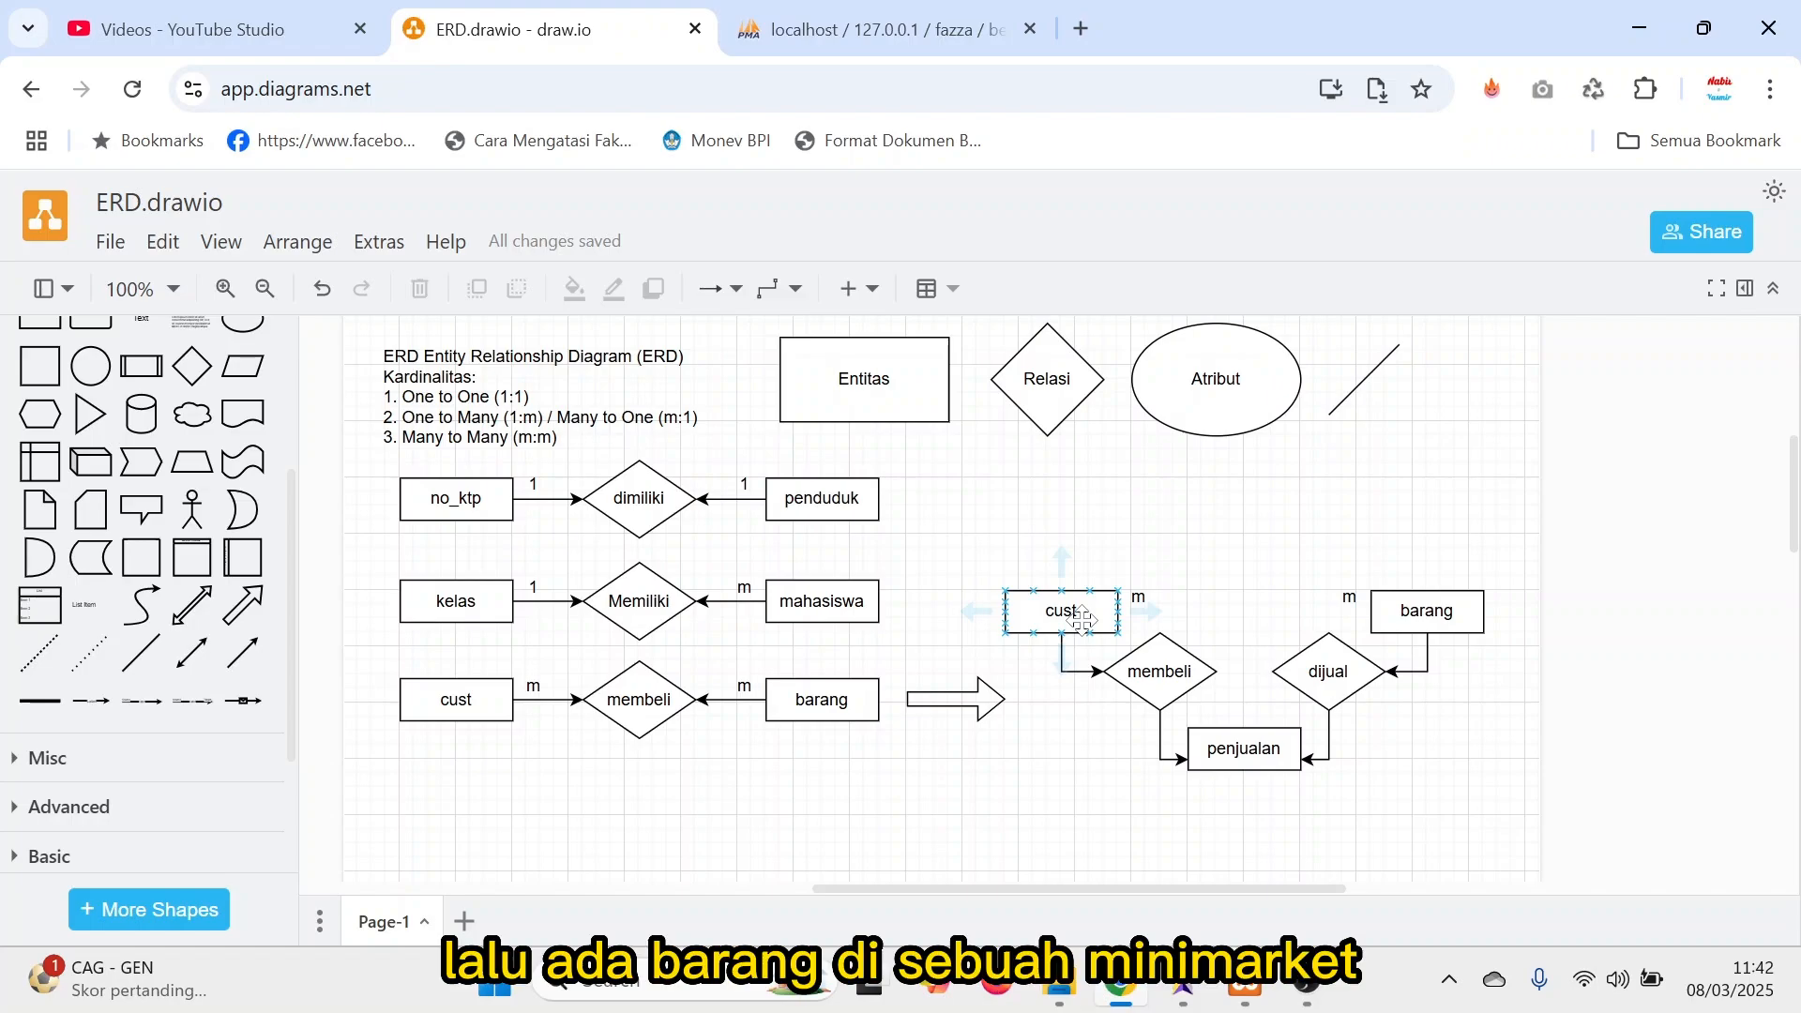
click(1461, 619)
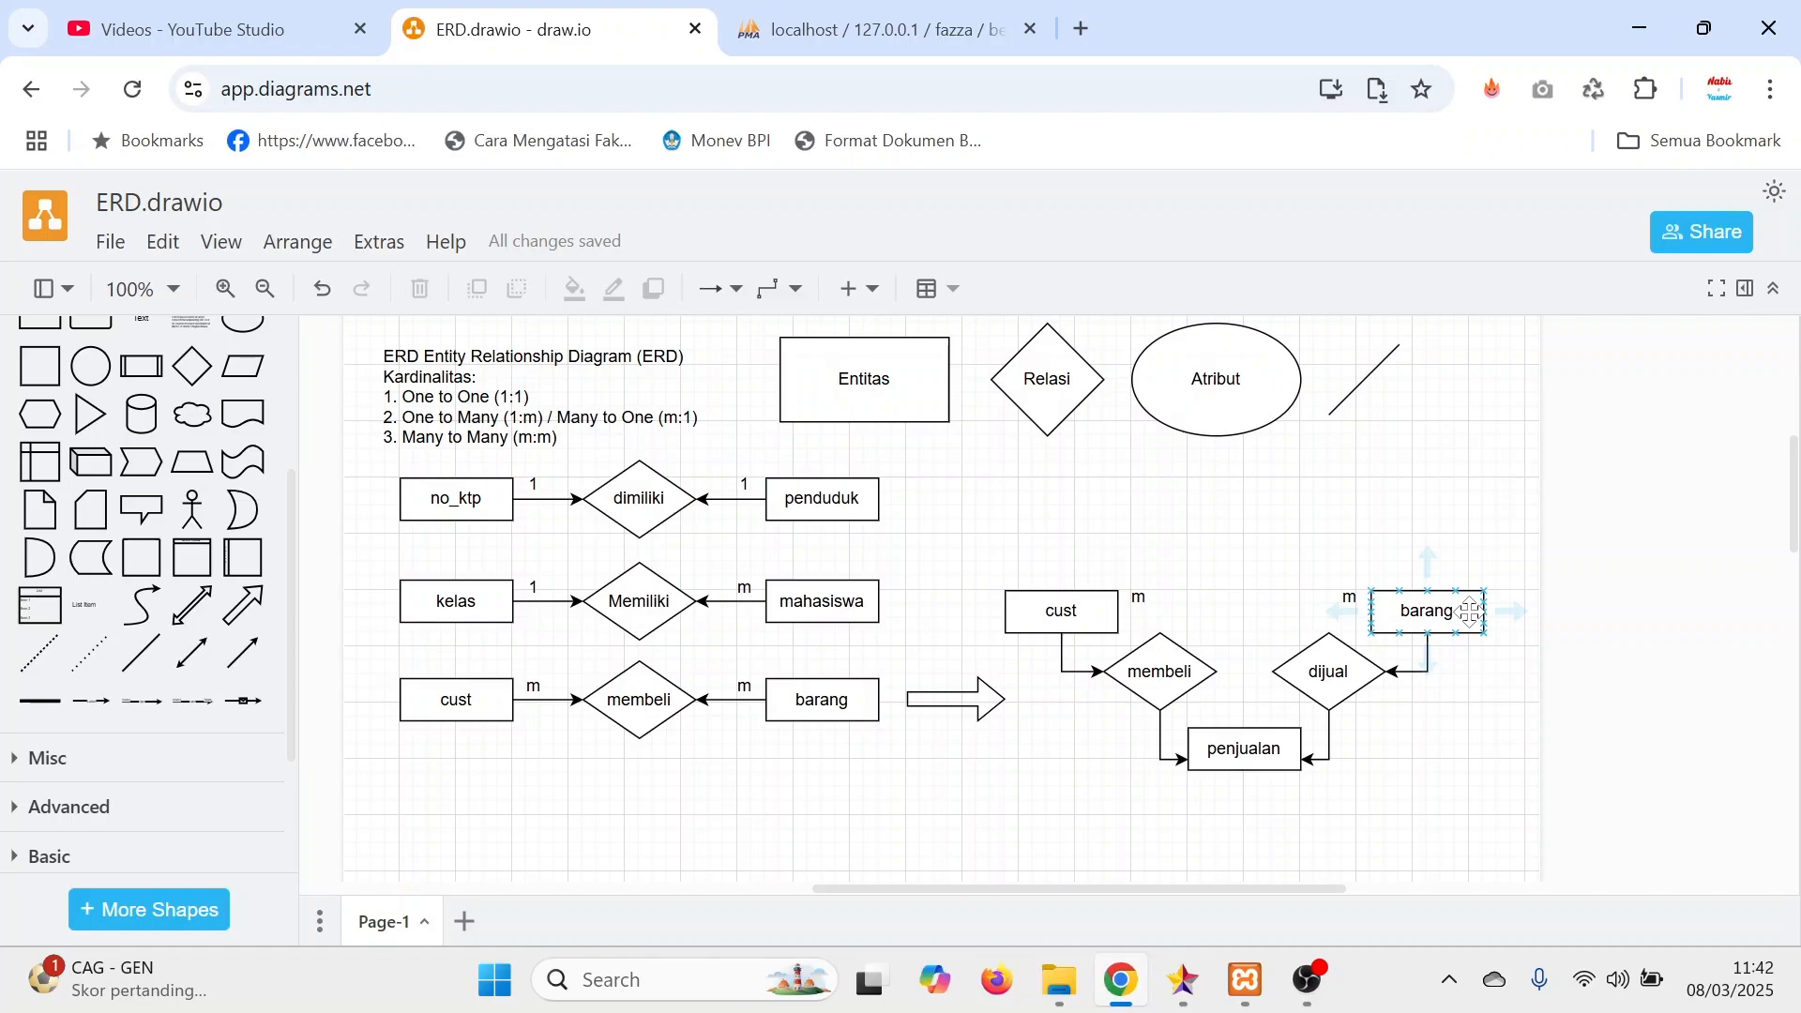
click(1430, 615)
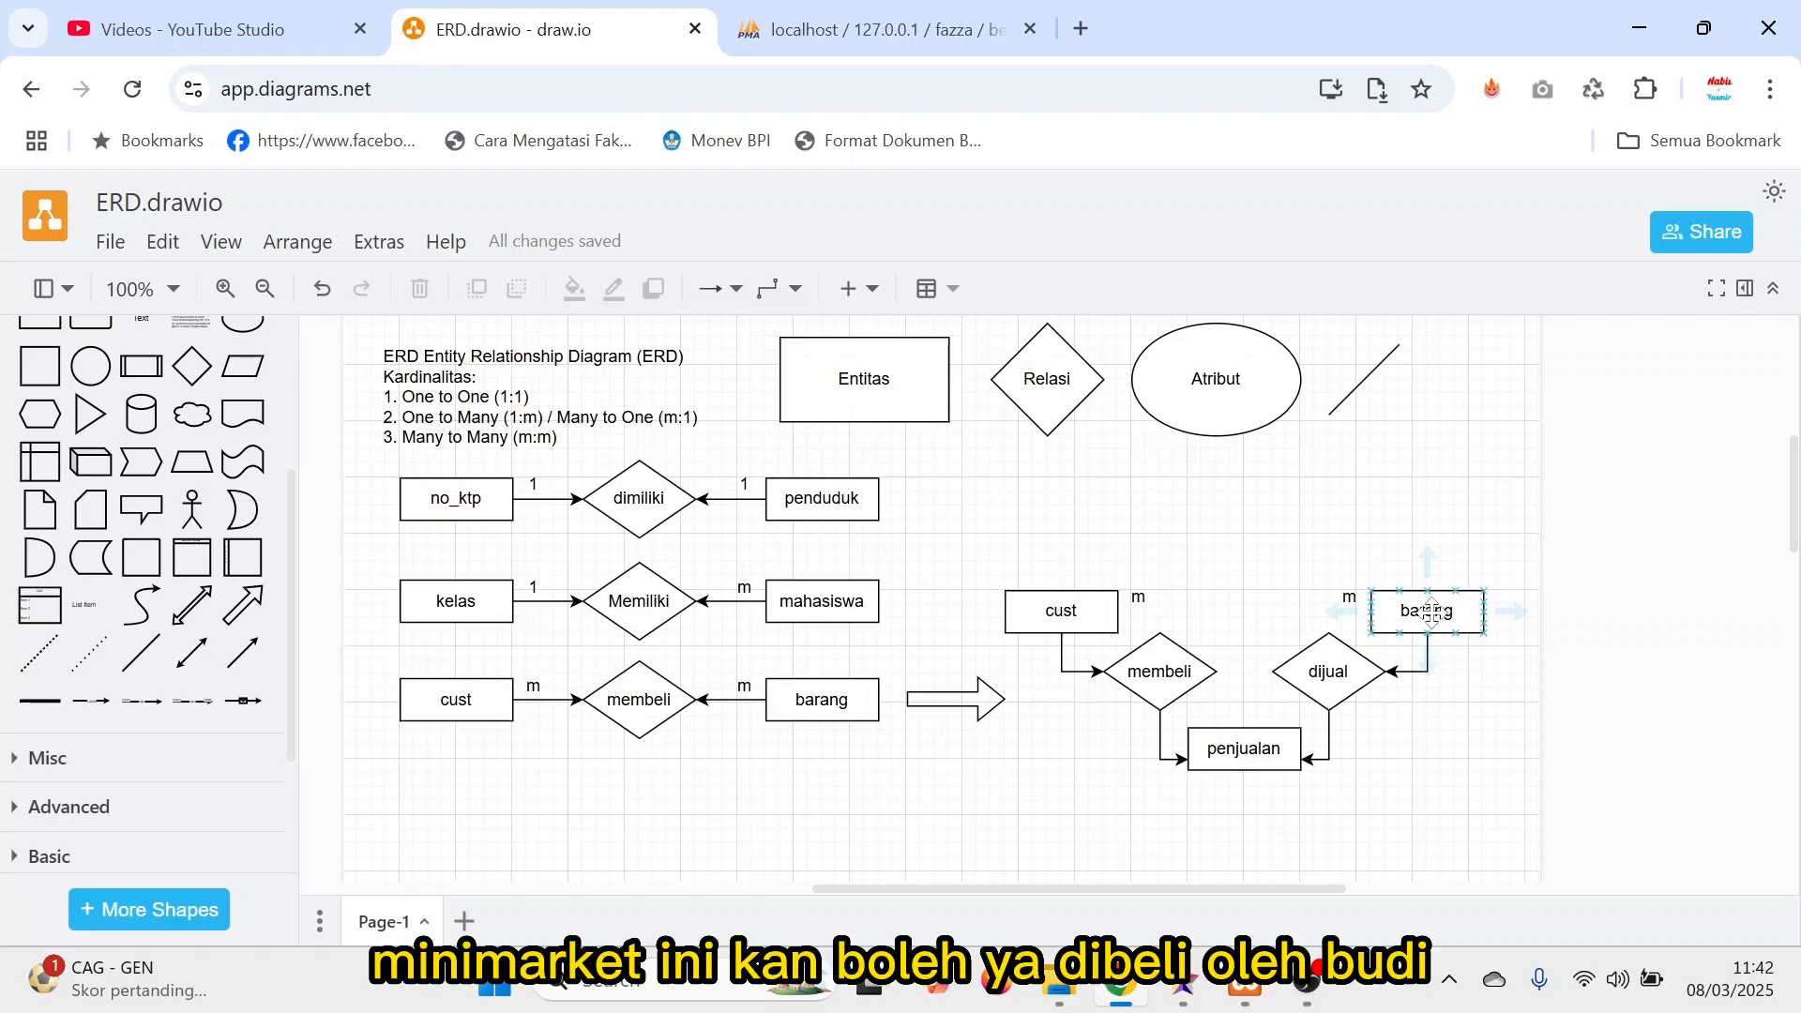
click(1091, 611)
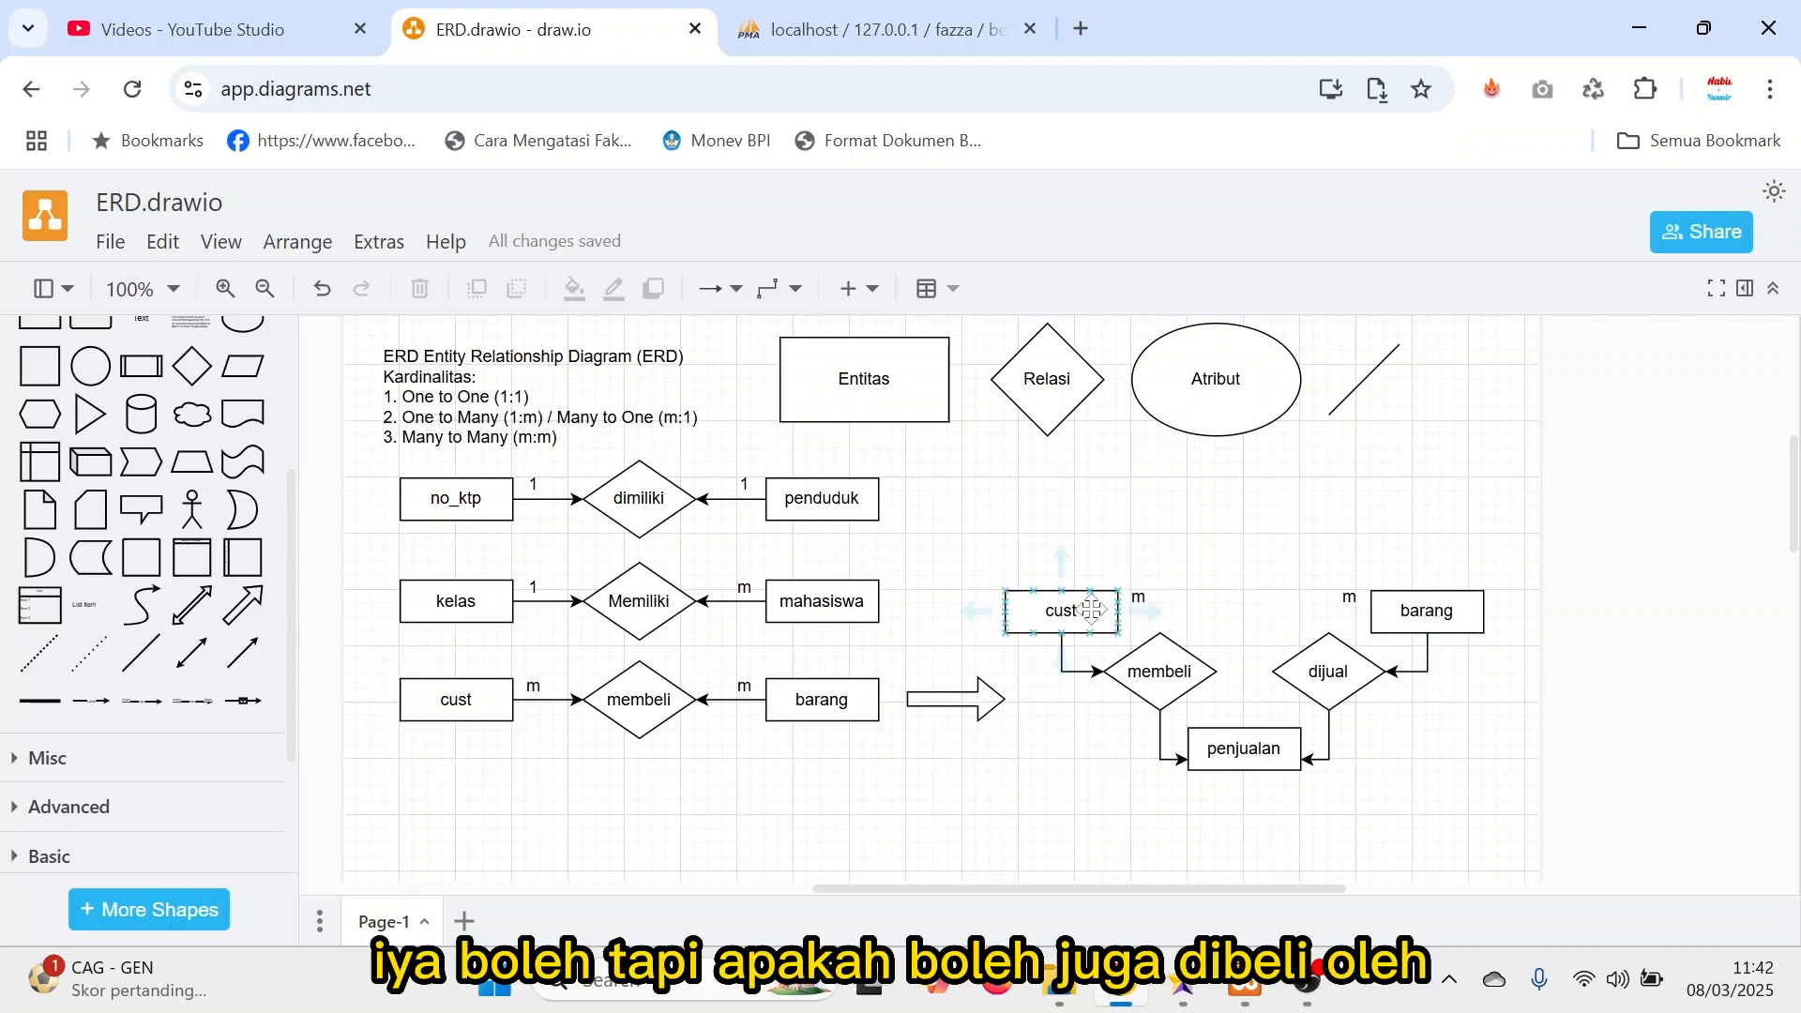
click(1433, 611)
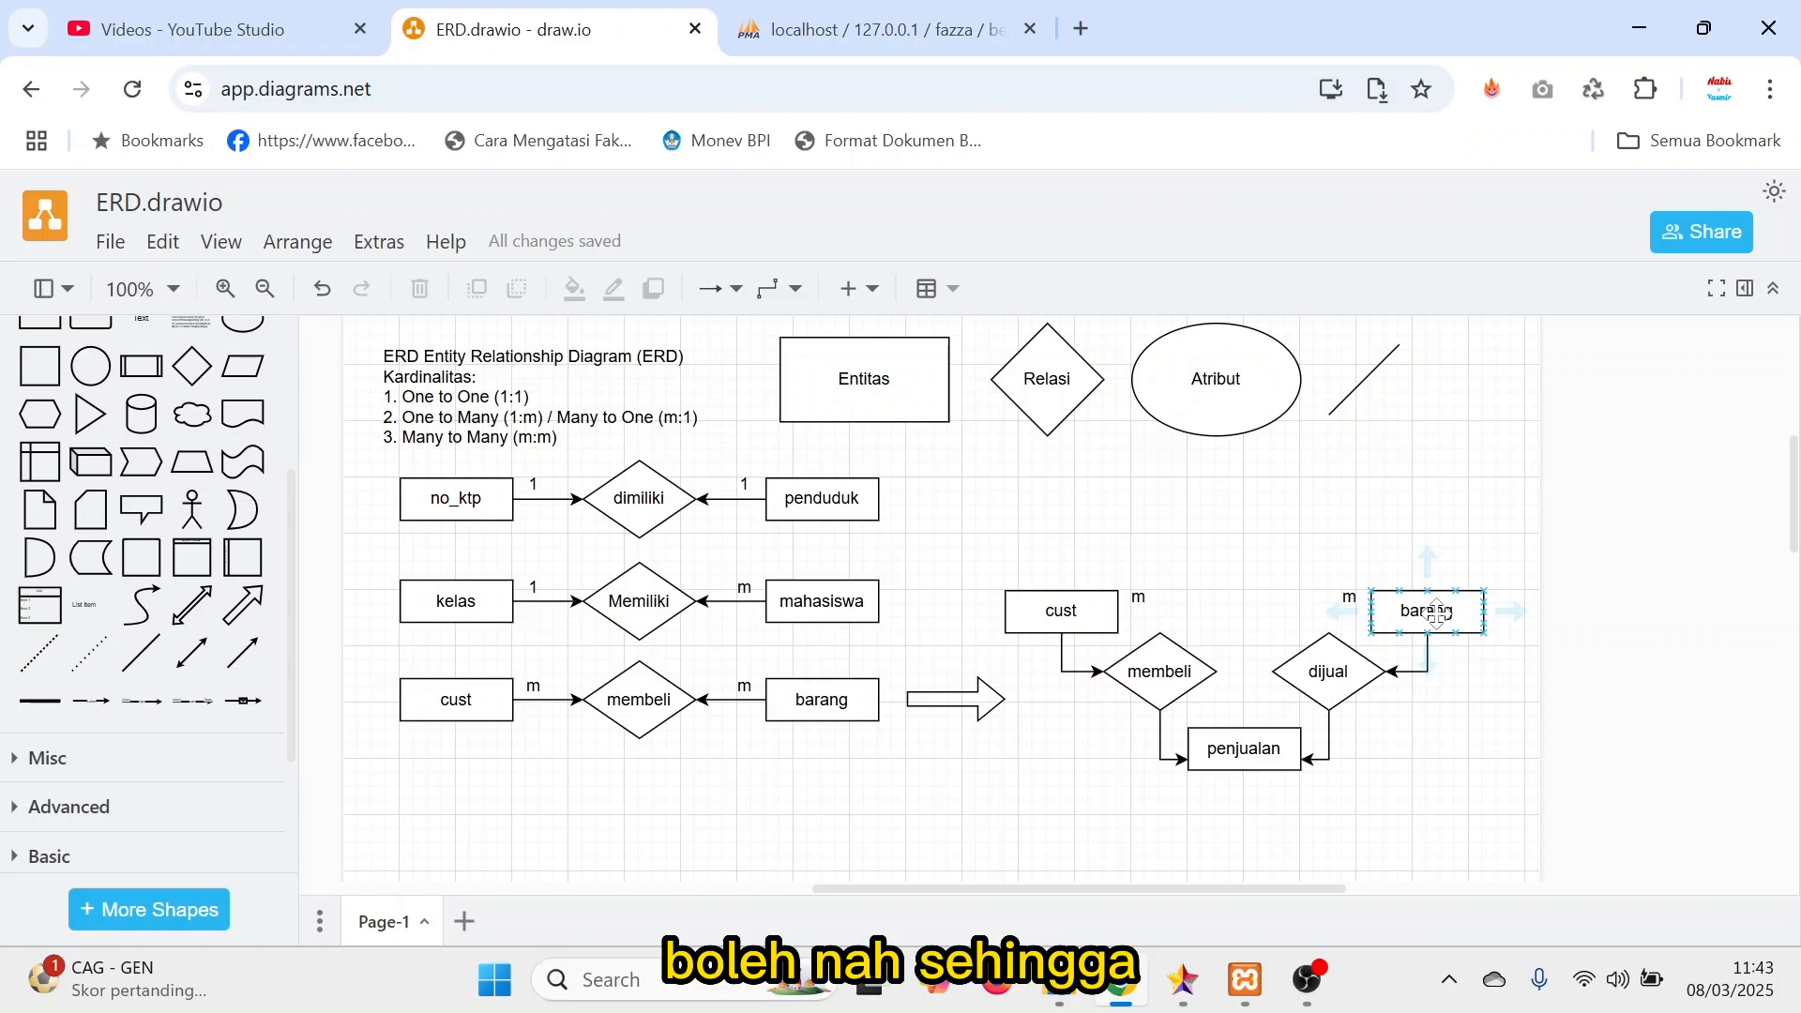
click(1065, 611)
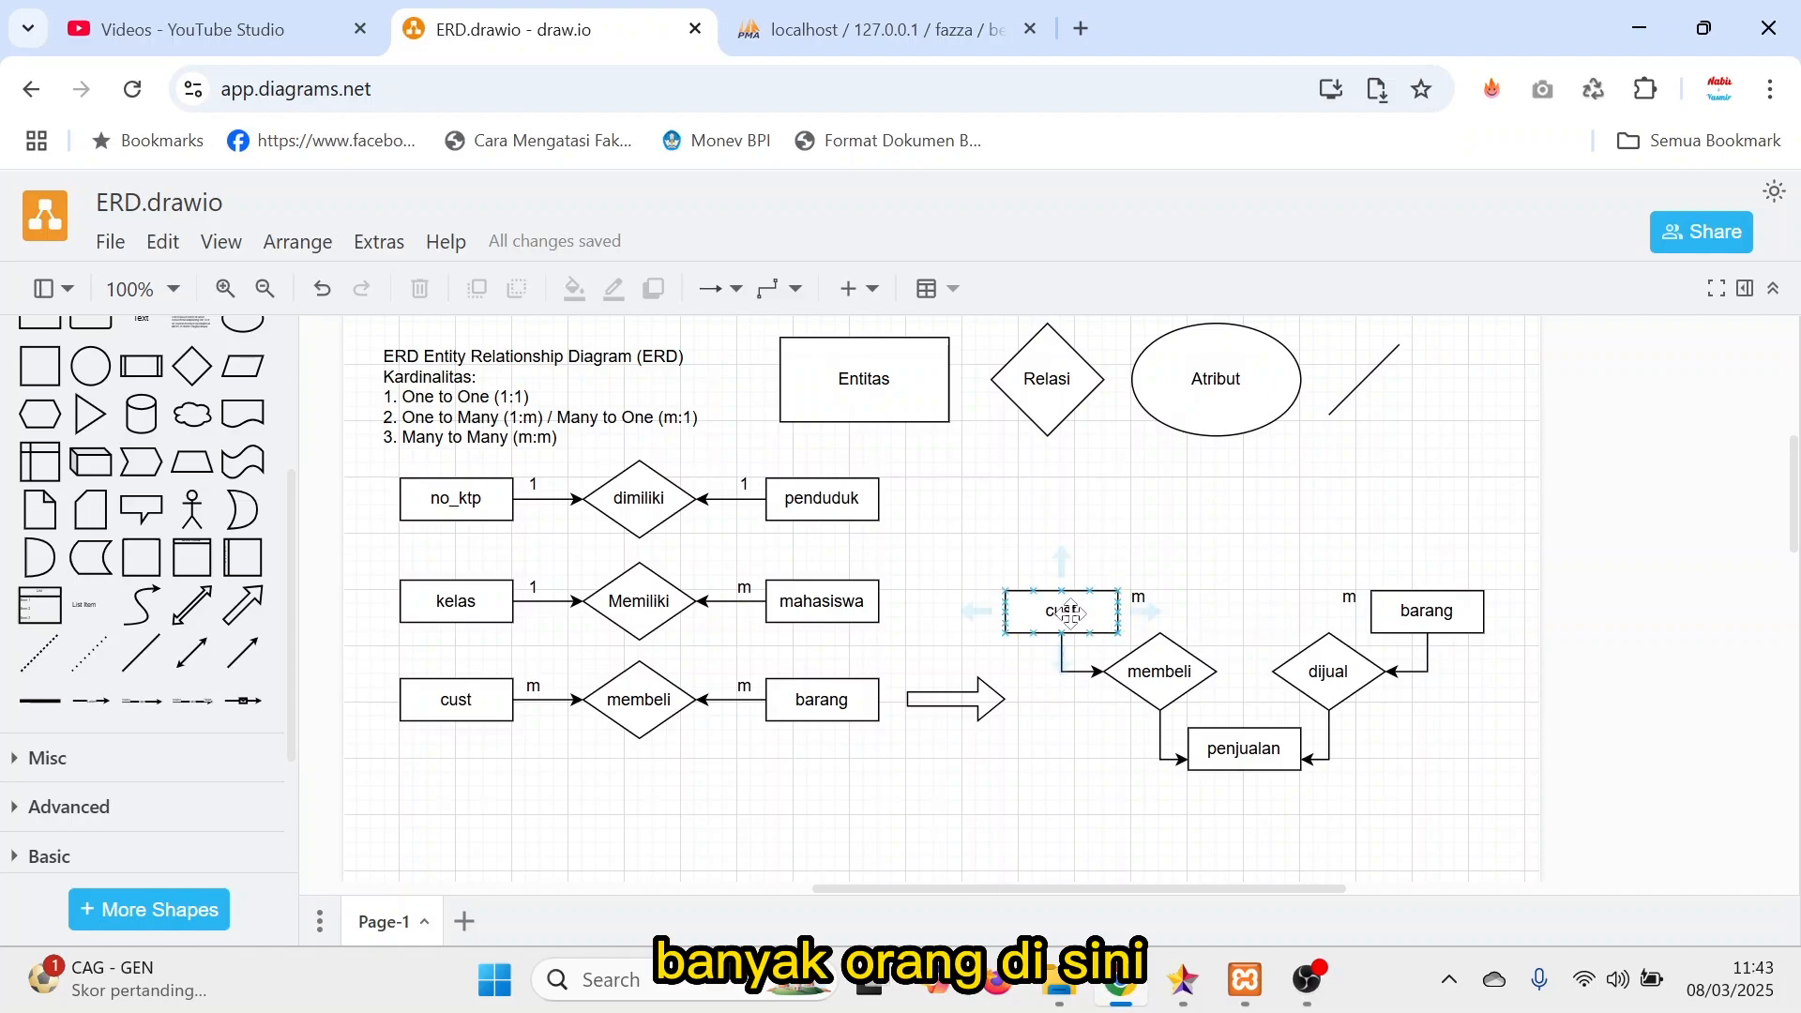
click(1459, 611)
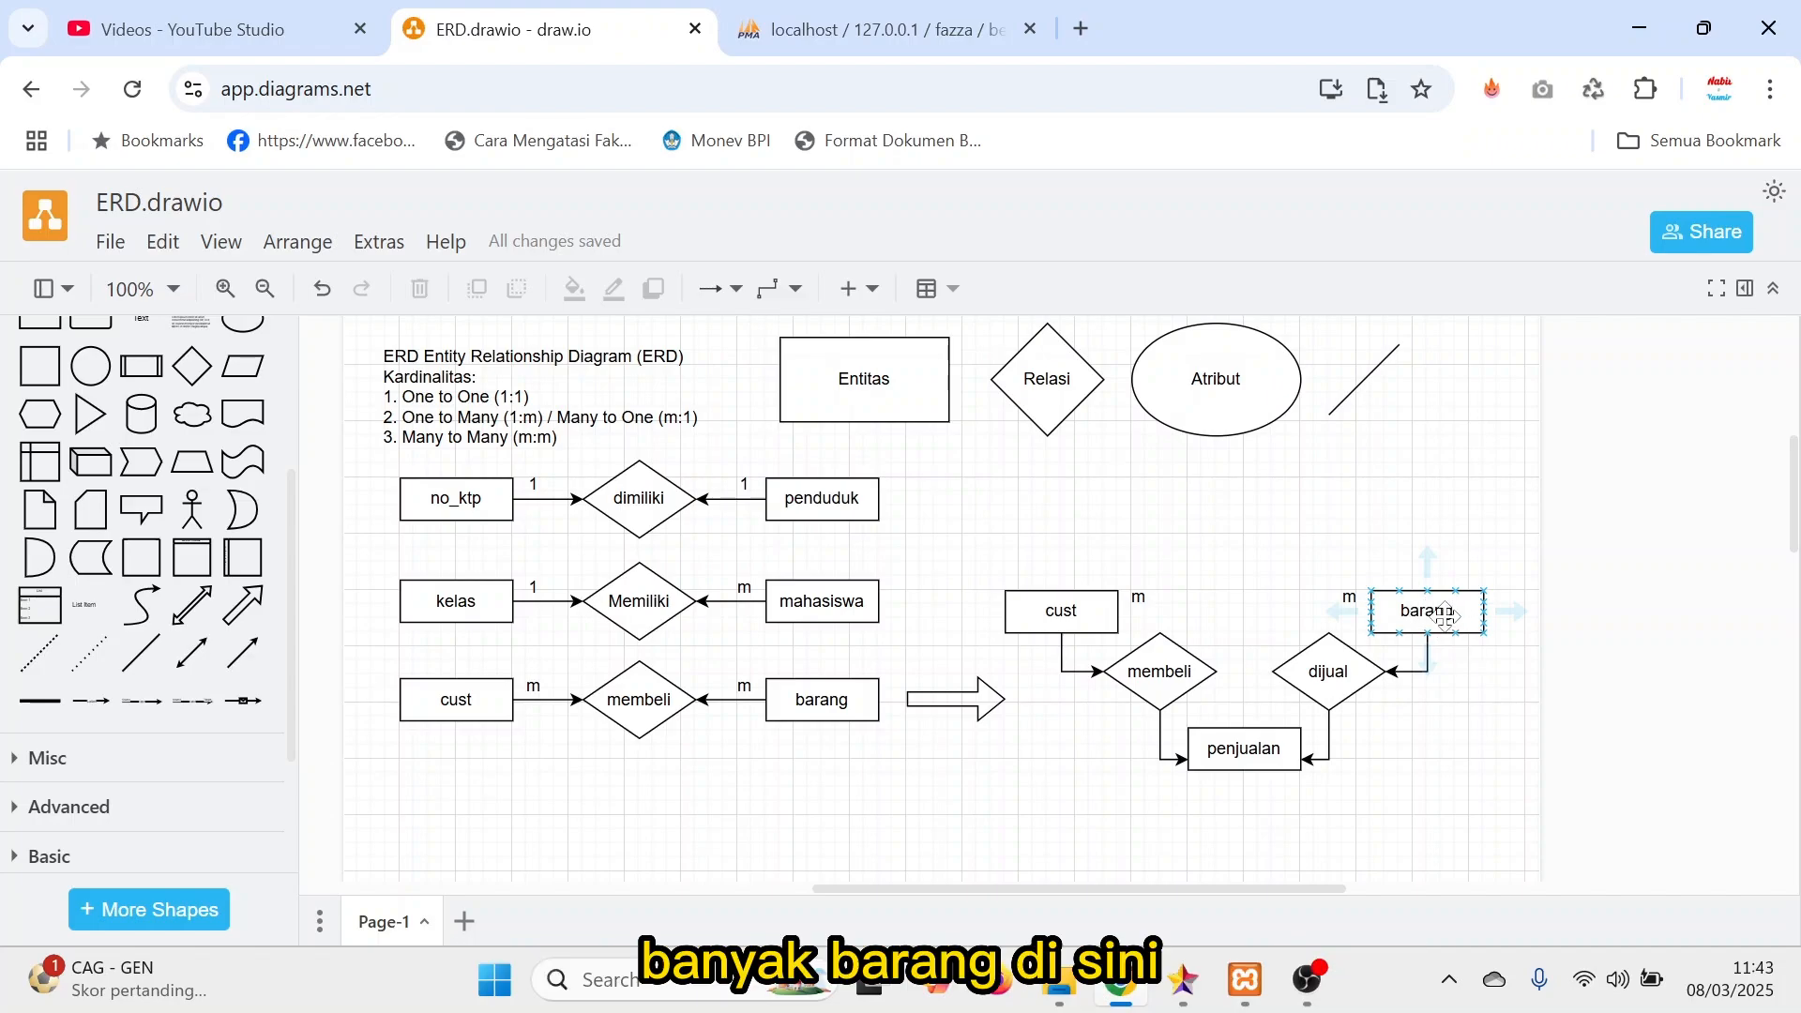
Trace how the primary keys of cust and barang are carried into penjualan as foreign keys.
click(1070, 611)
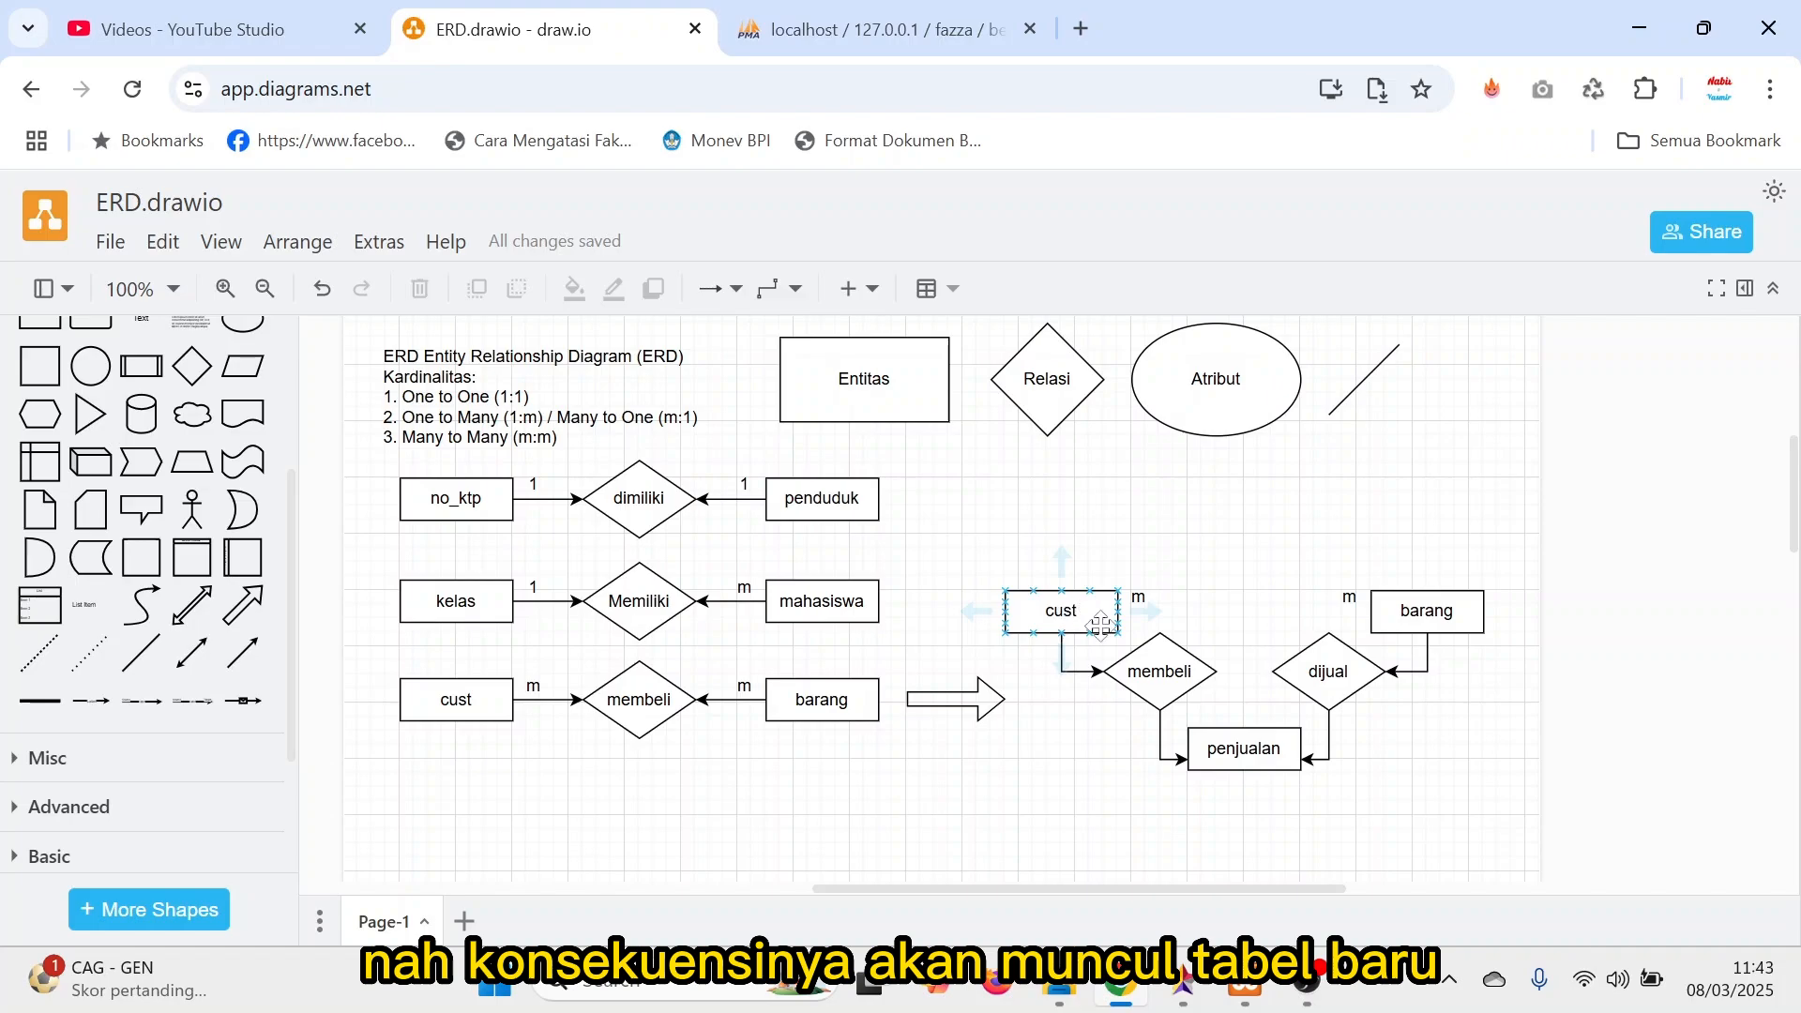
click(1148, 652)
click(1110, 629)
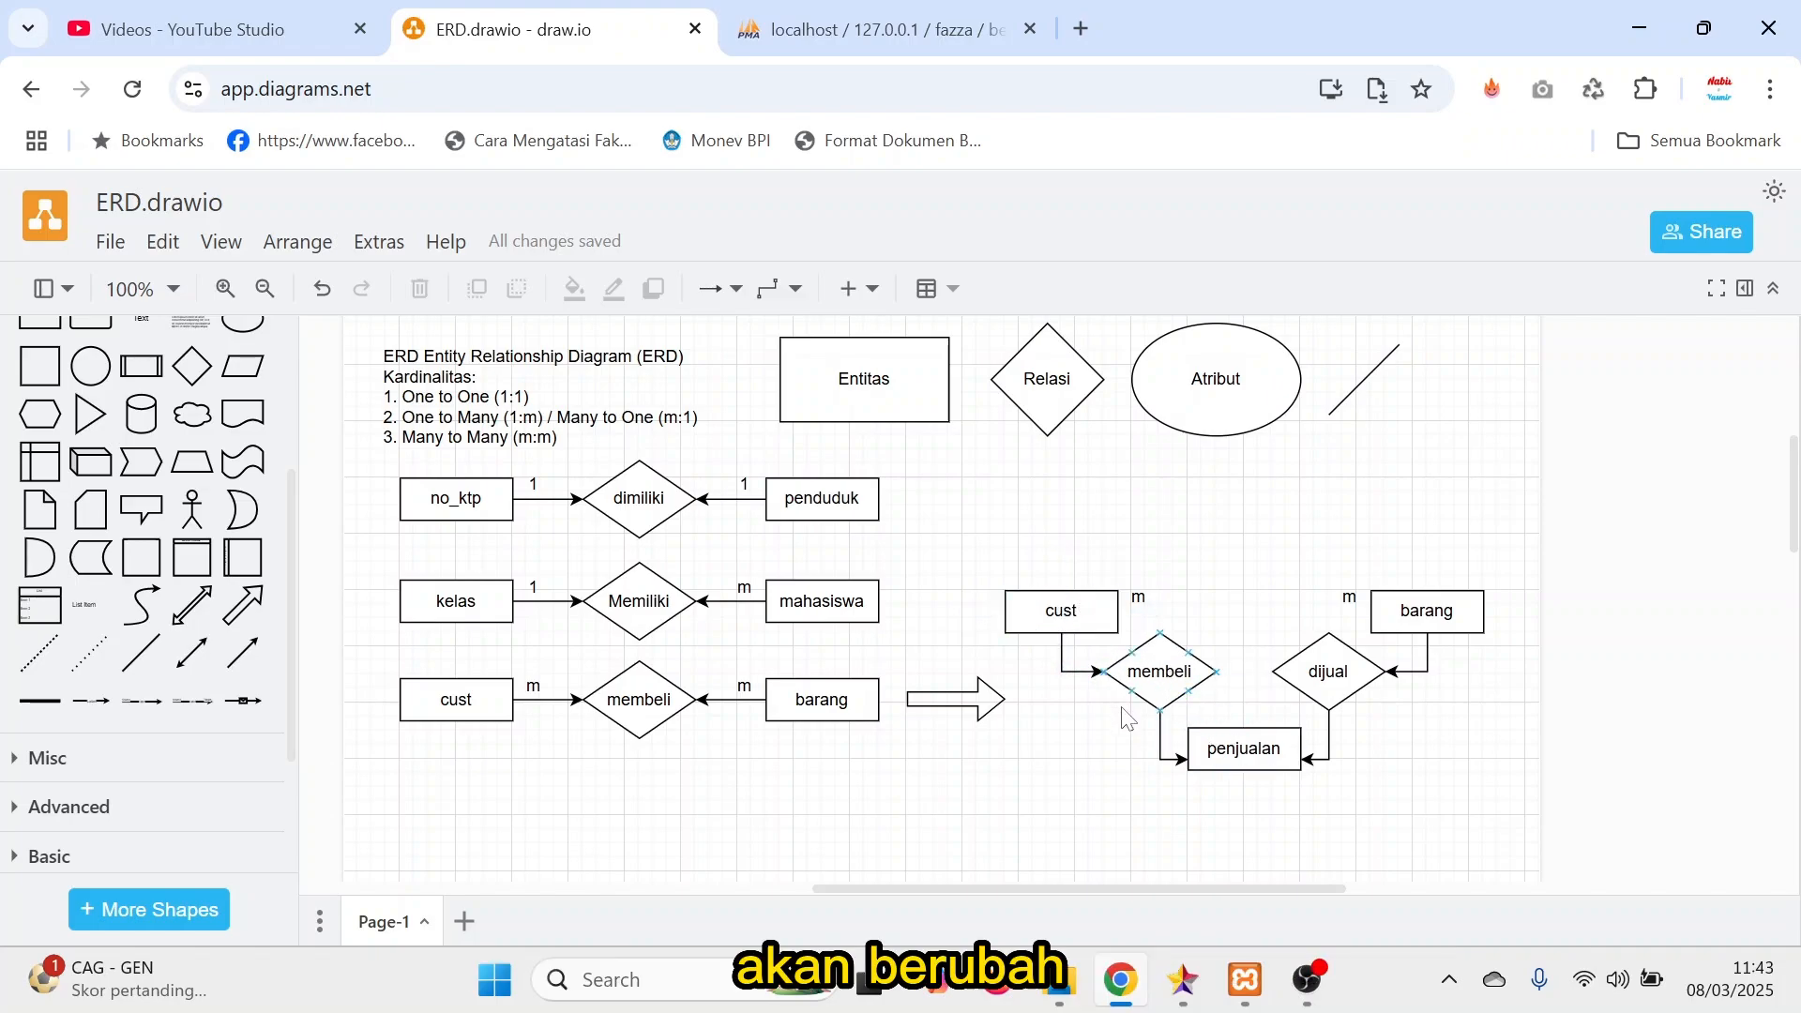
click(1140, 657)
click(1245, 767)
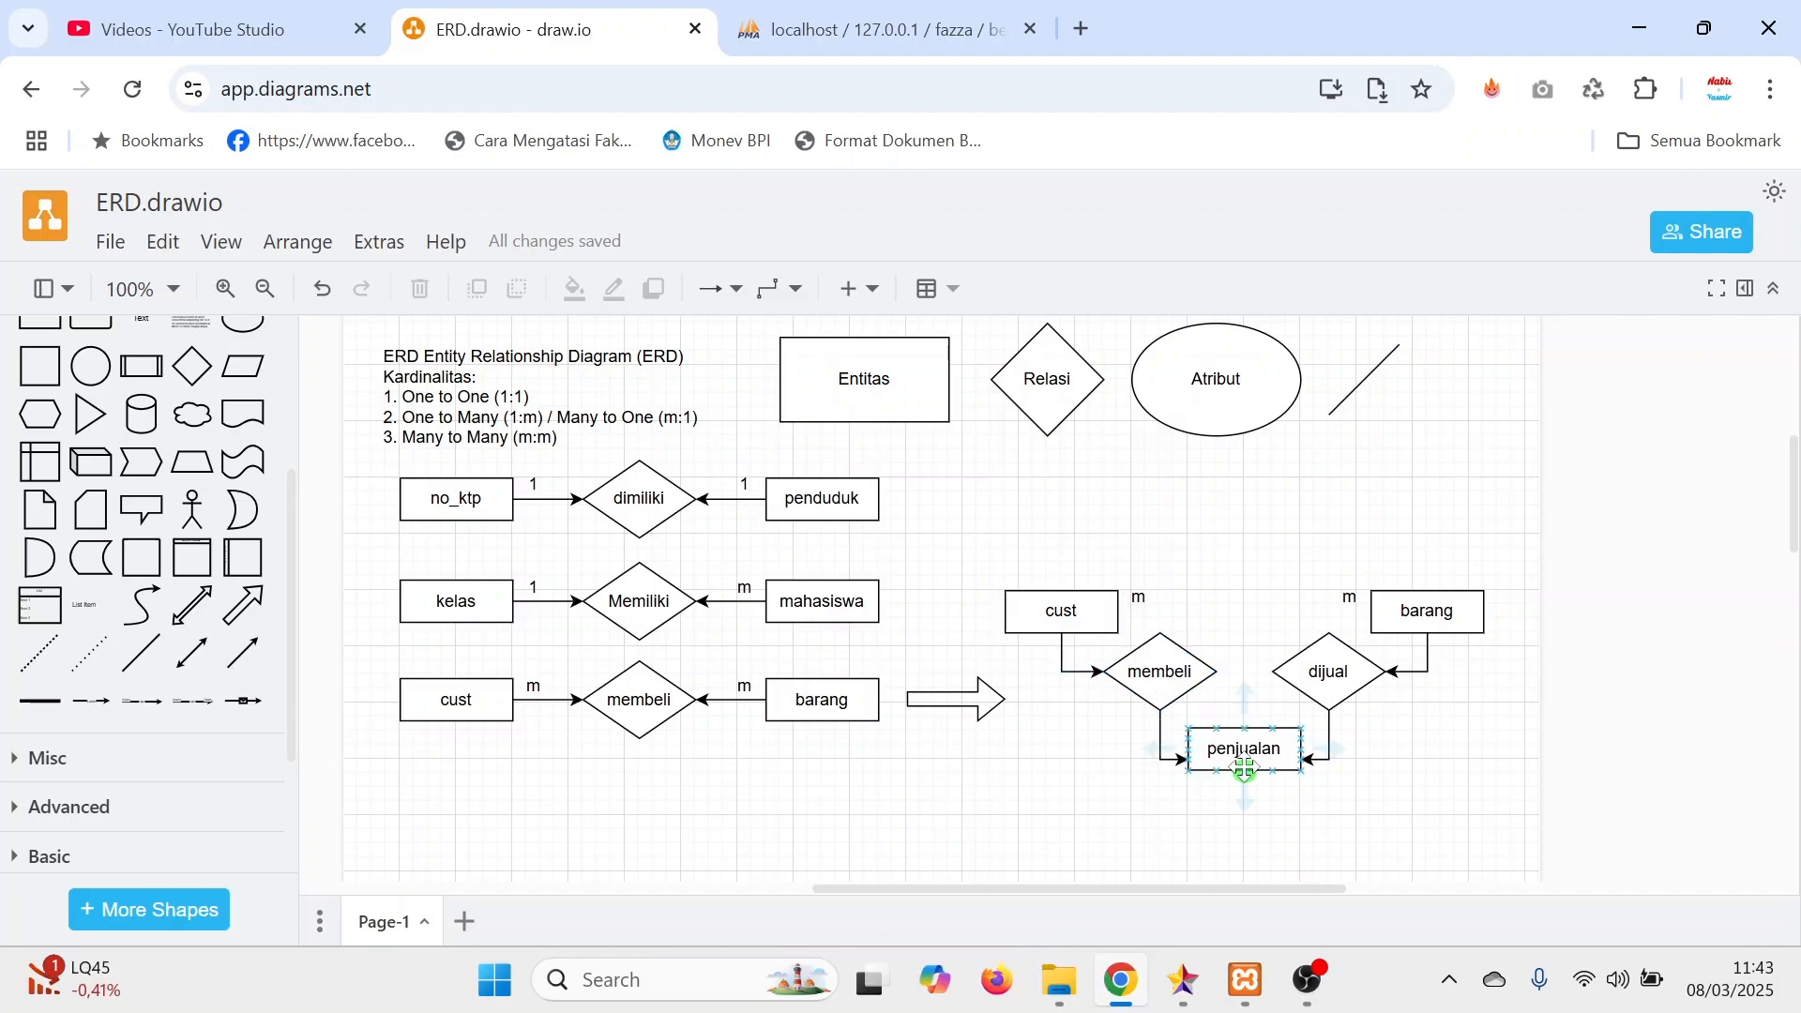
click(1096, 616)
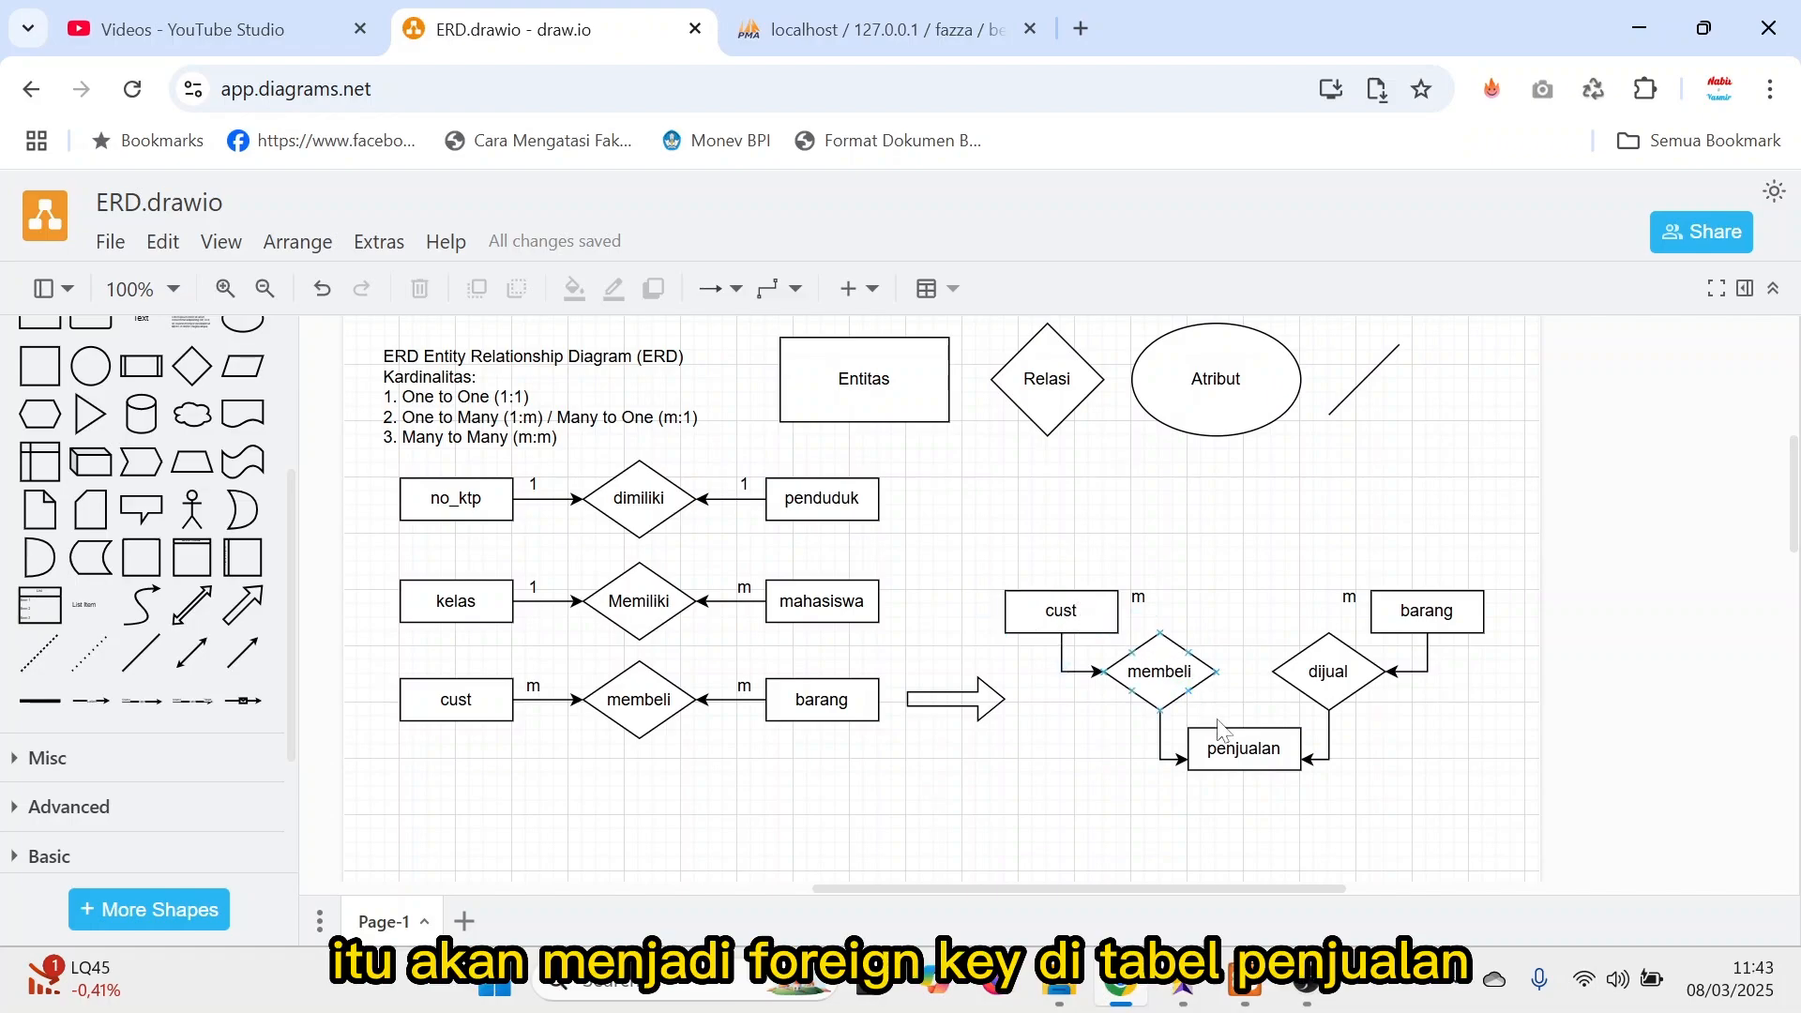
click(1234, 750)
click(1441, 592)
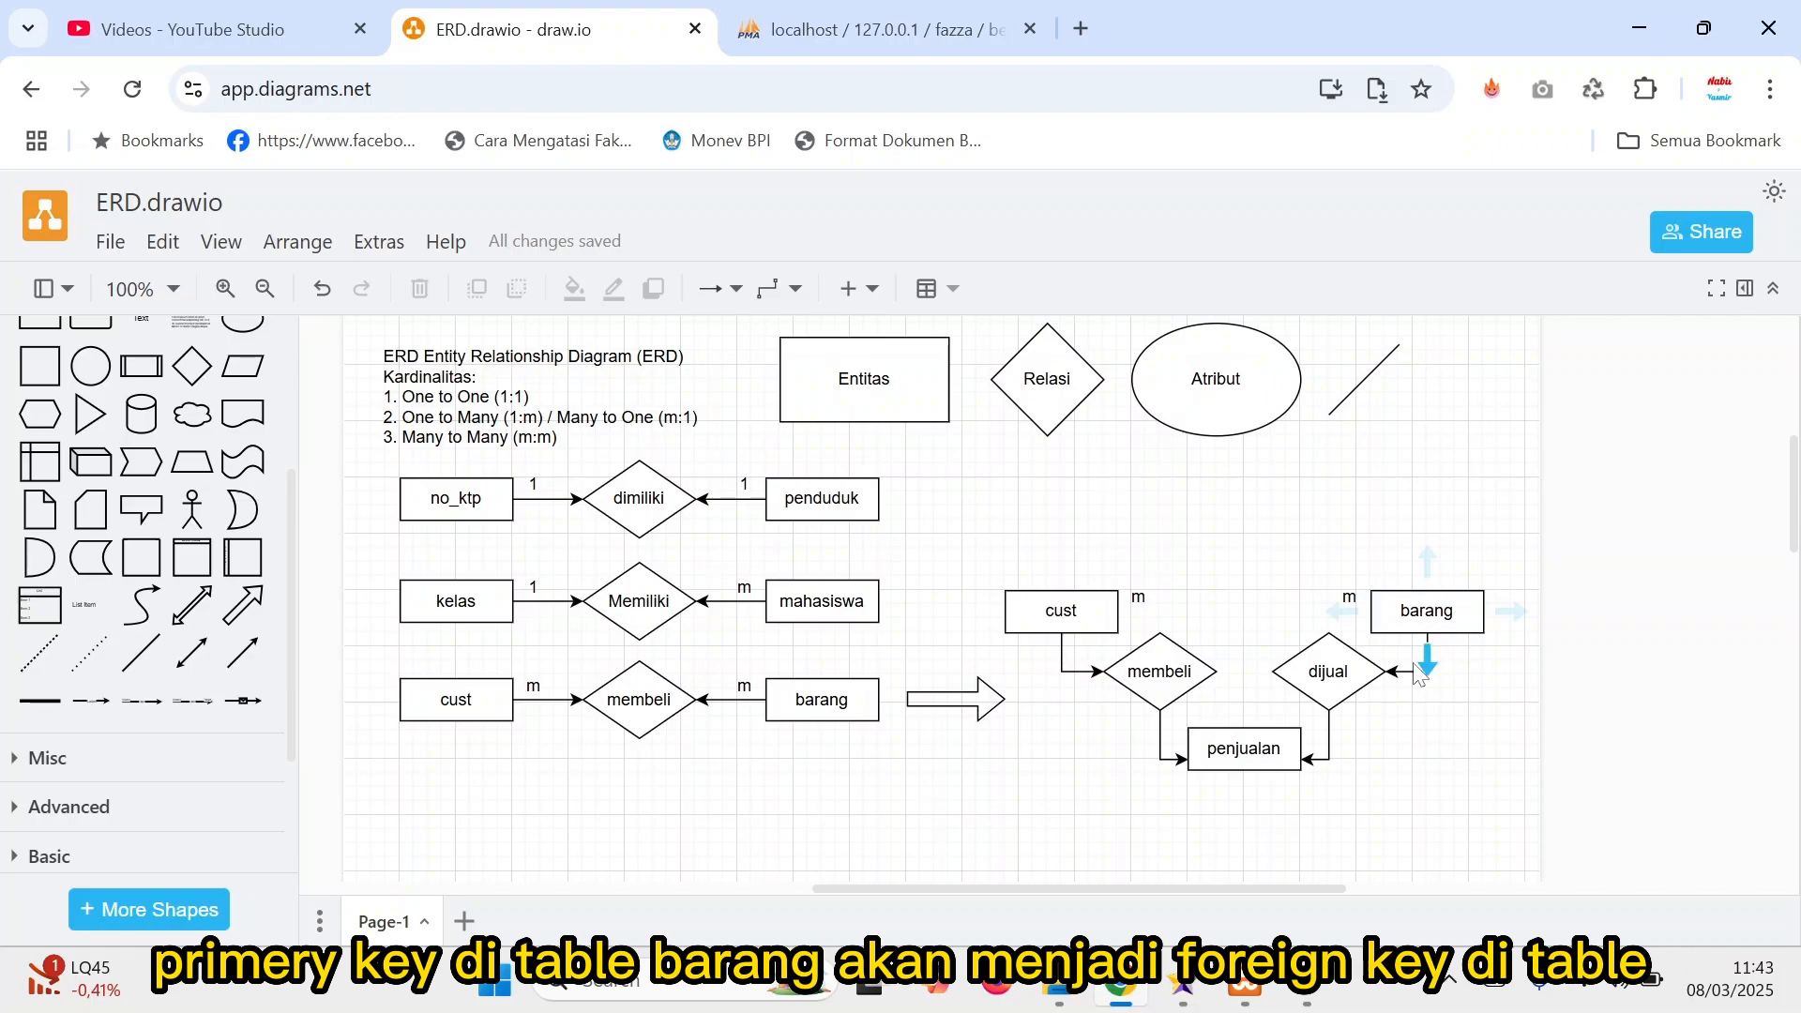
click(1281, 746)
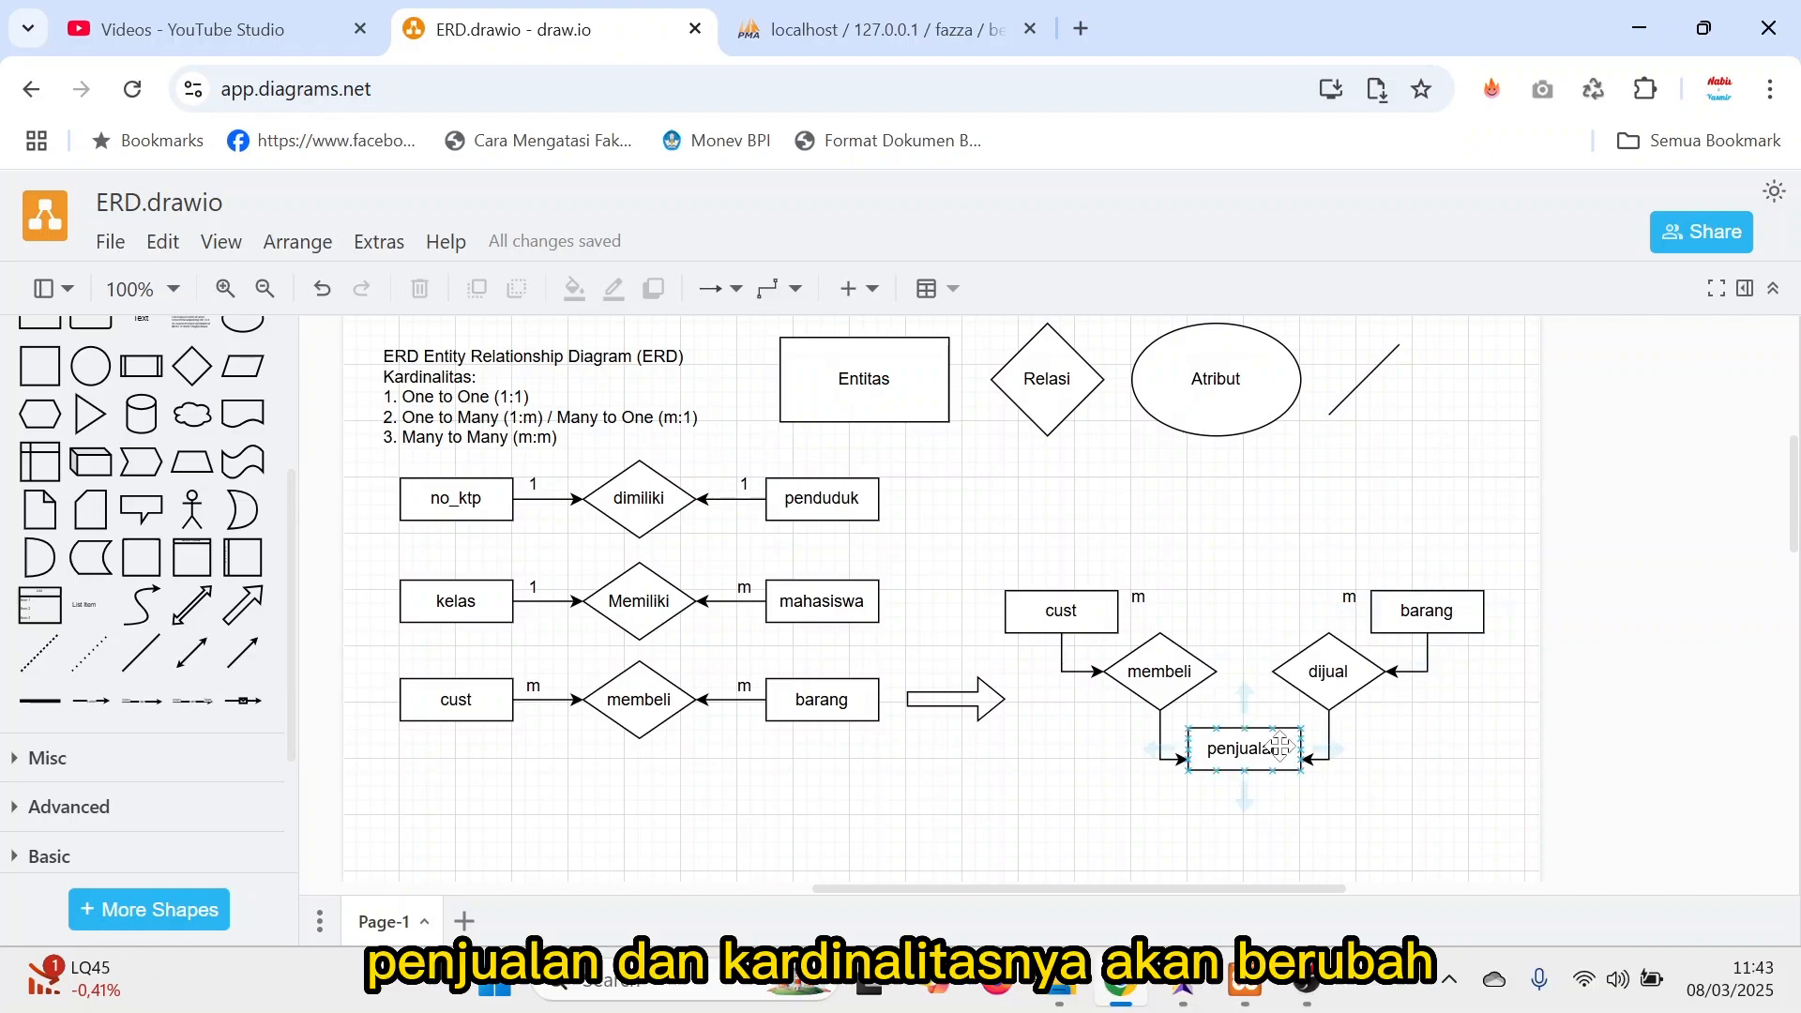
drag(1138, 598, 1173, 603)
click(1139, 597)
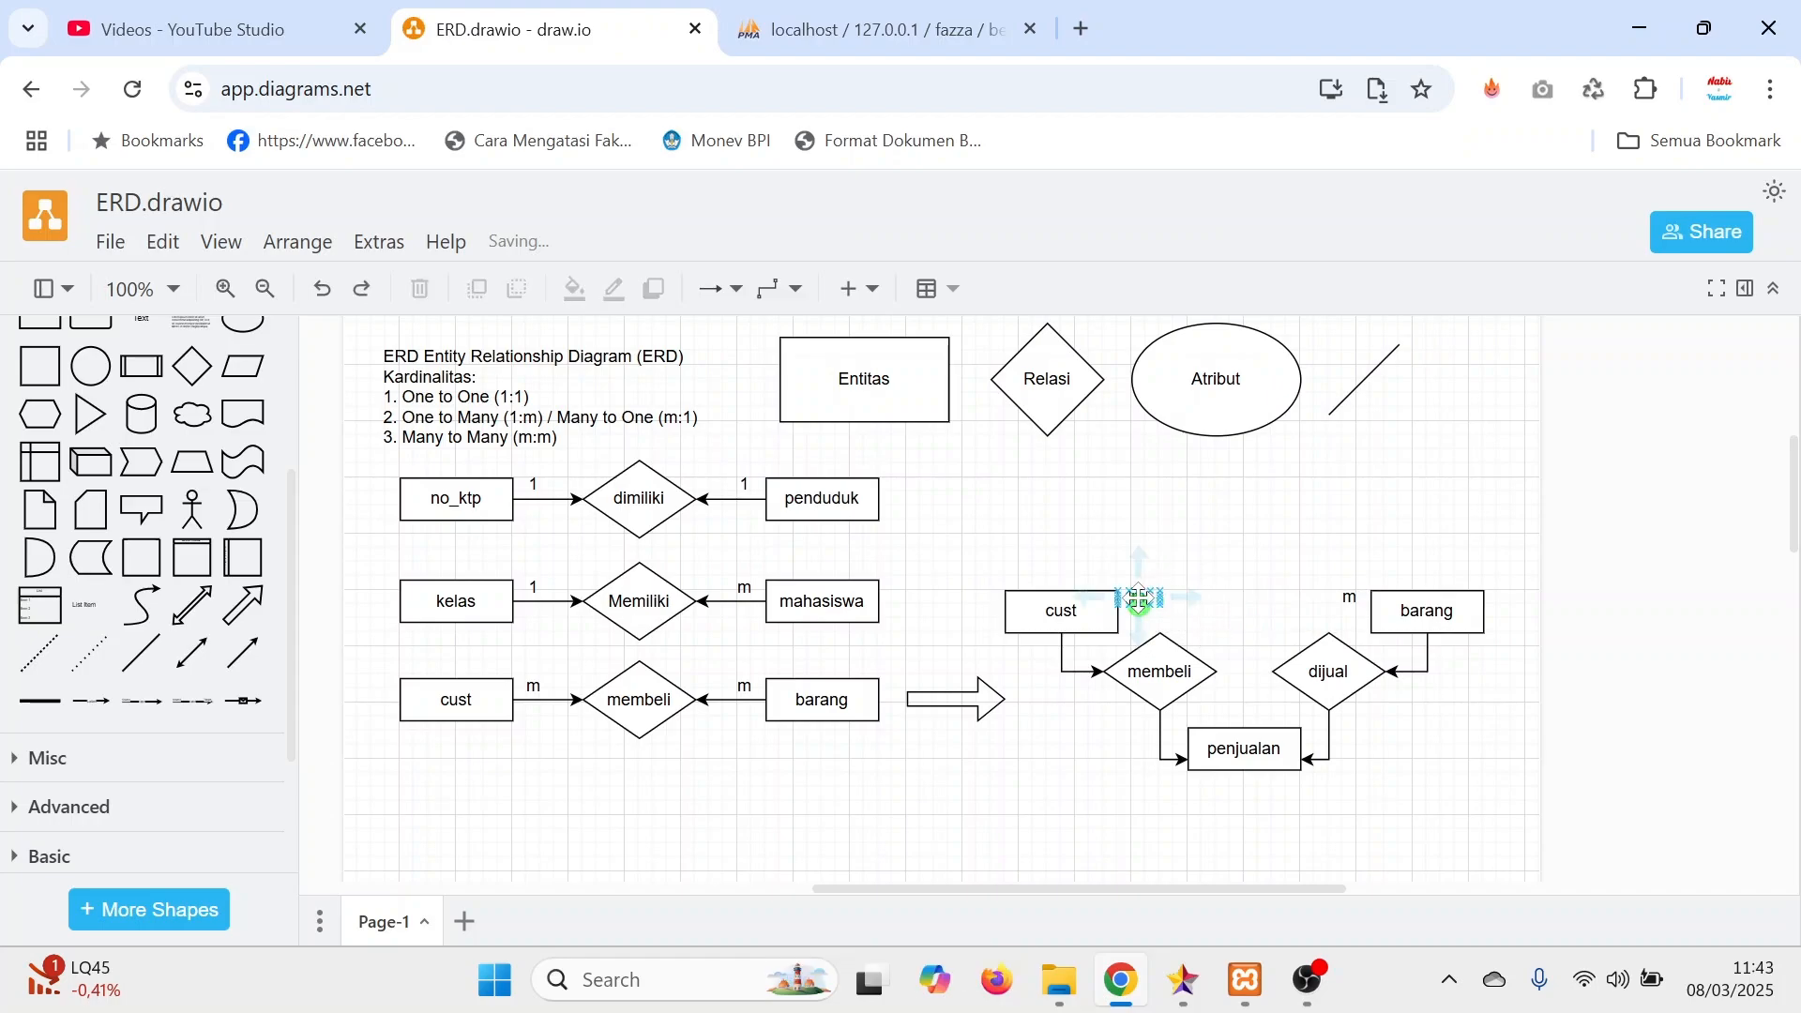
drag(1139, 604, 1138, 620)
key(ctrl+z)
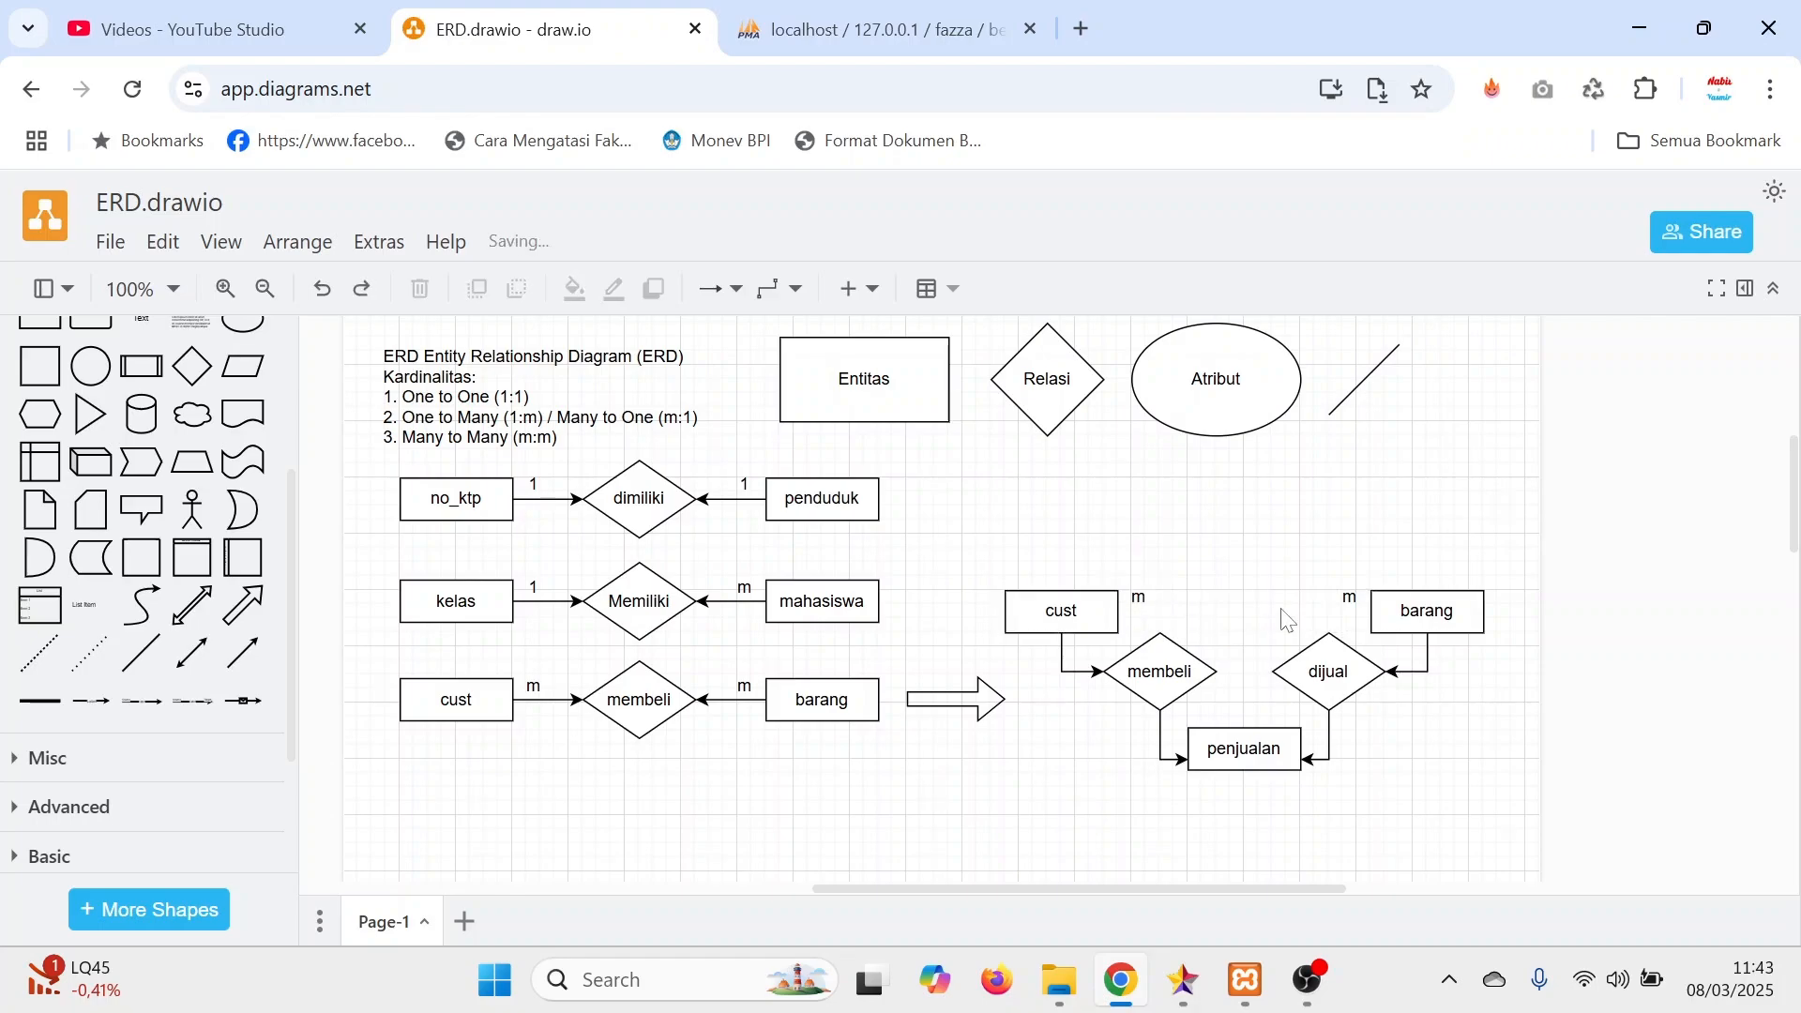
Move the m label beside the transformed diagram's cust entity to below it and change its text to 1.
click(1378, 614)
click(1351, 597)
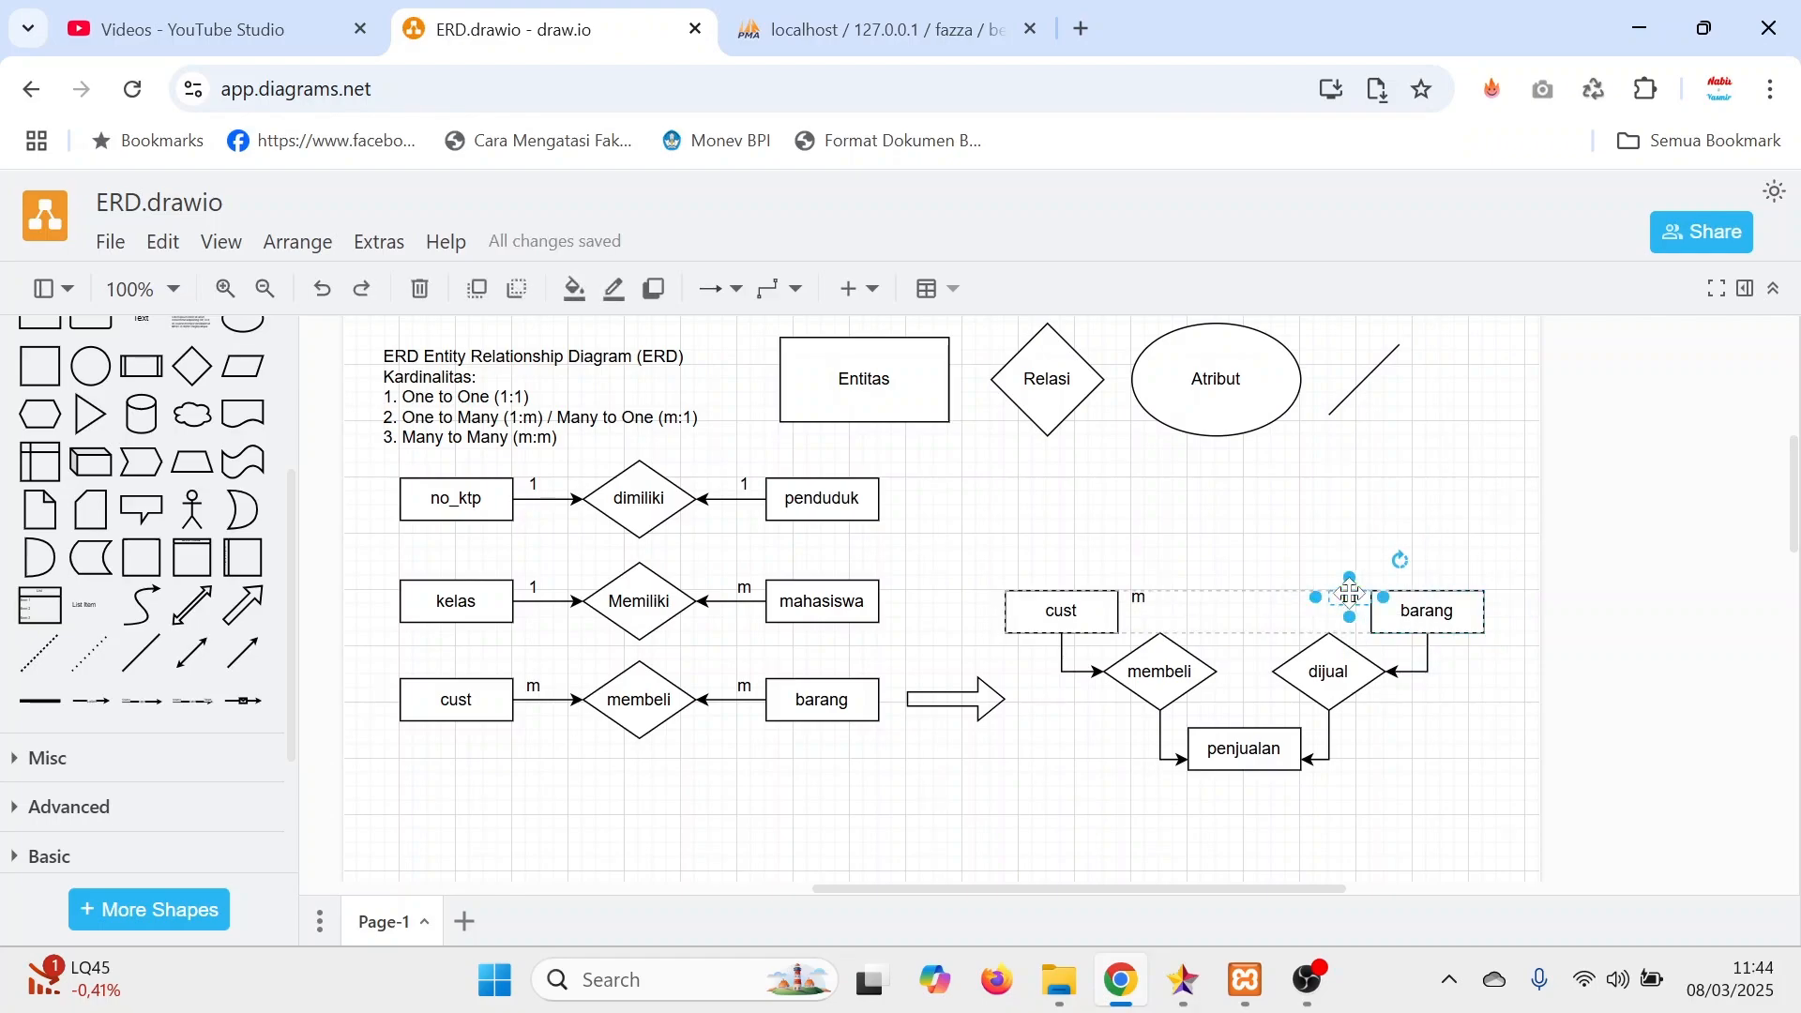
click(1142, 597)
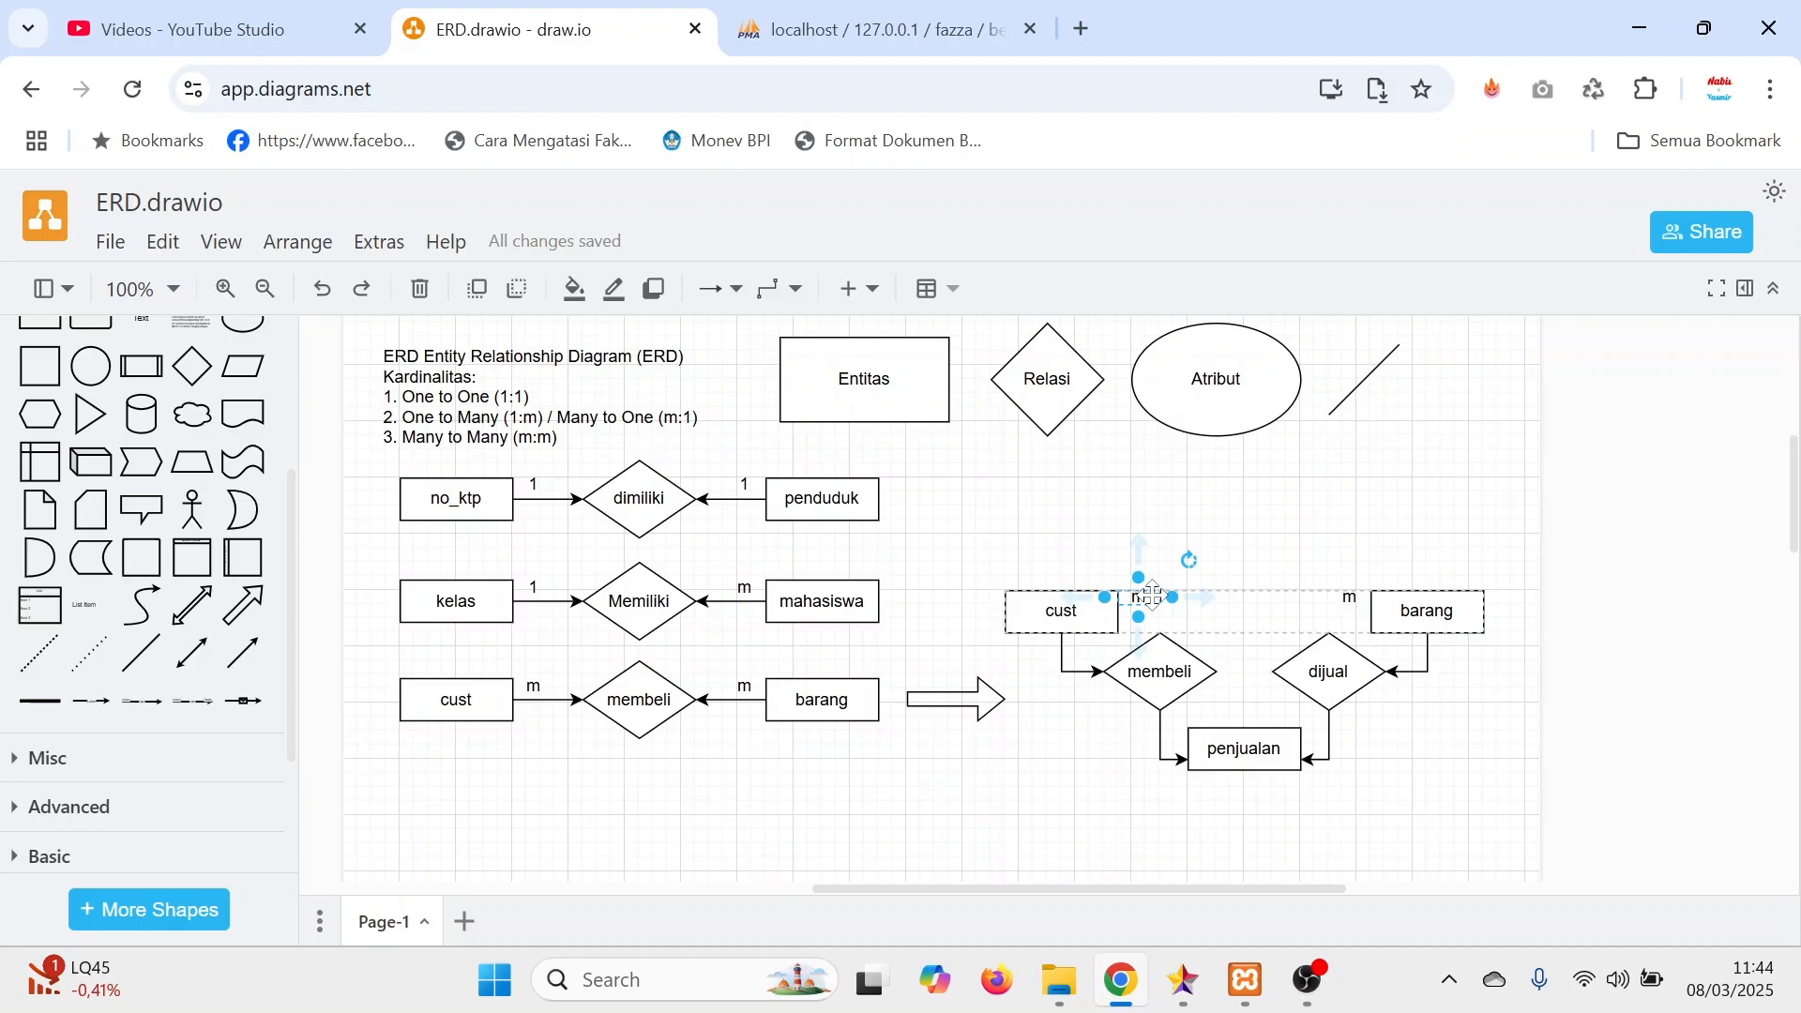
drag(1152, 597, 1052, 659)
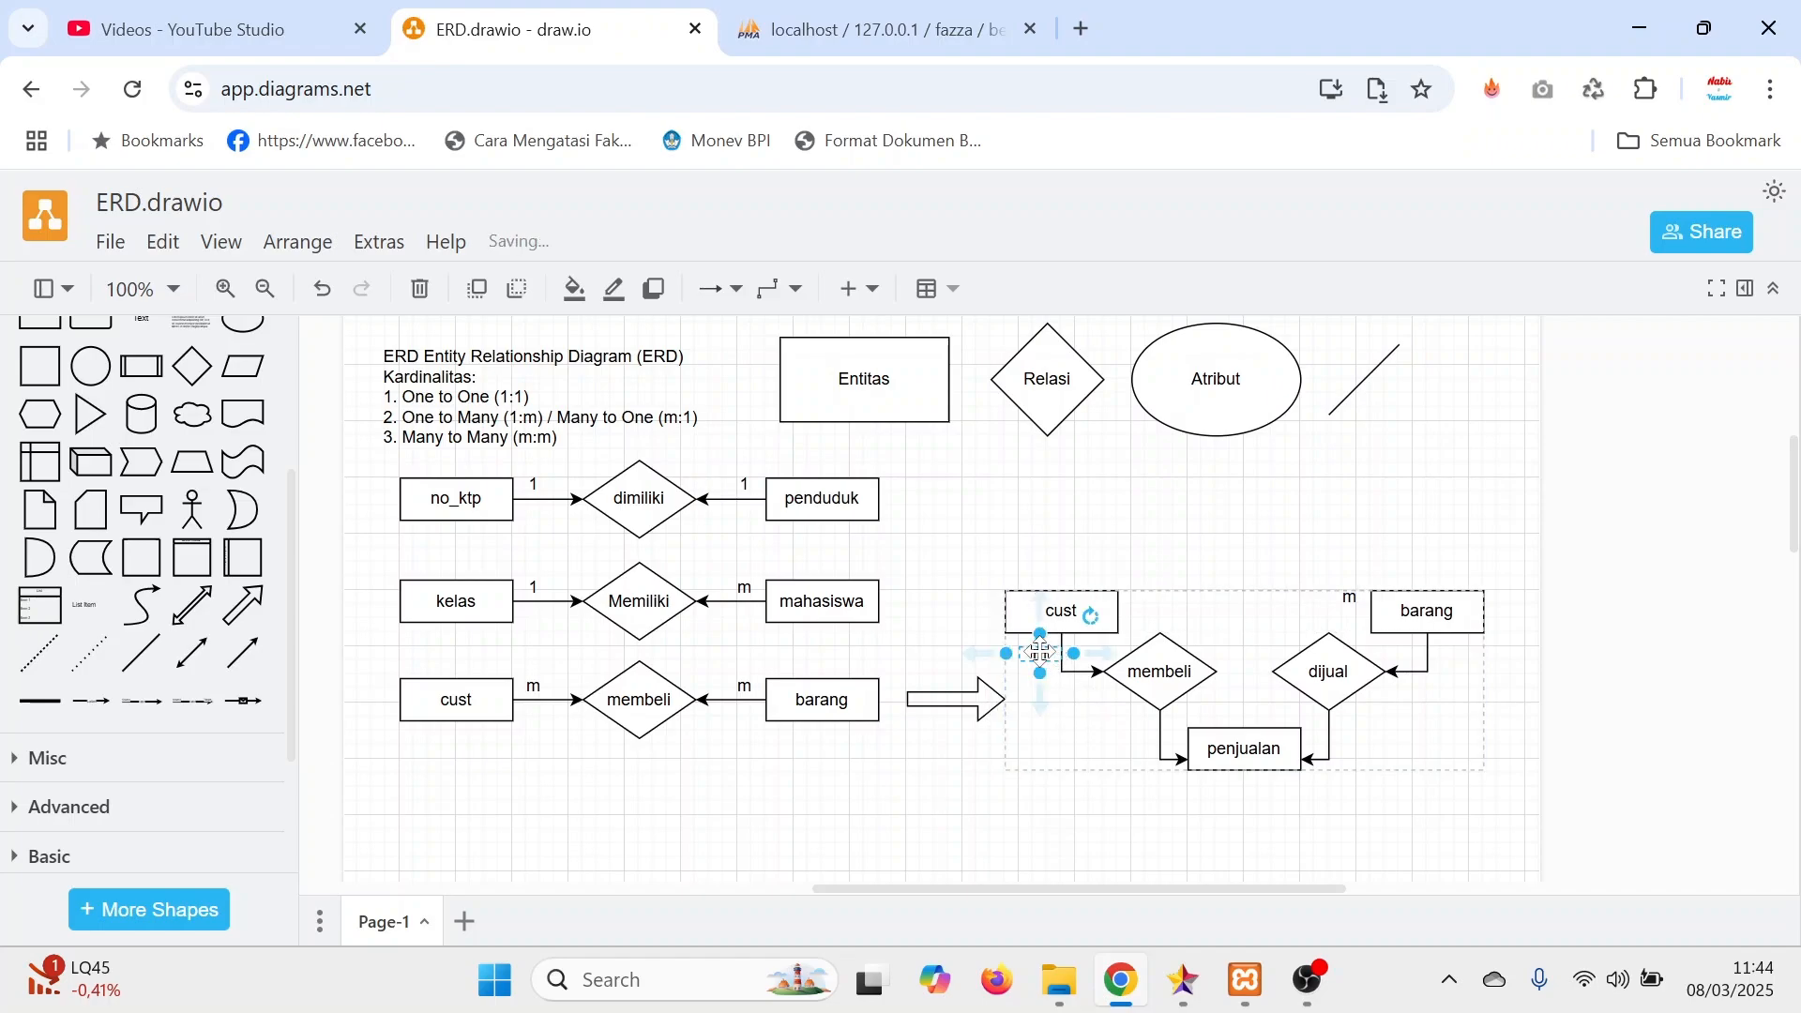
double_click(1041, 654)
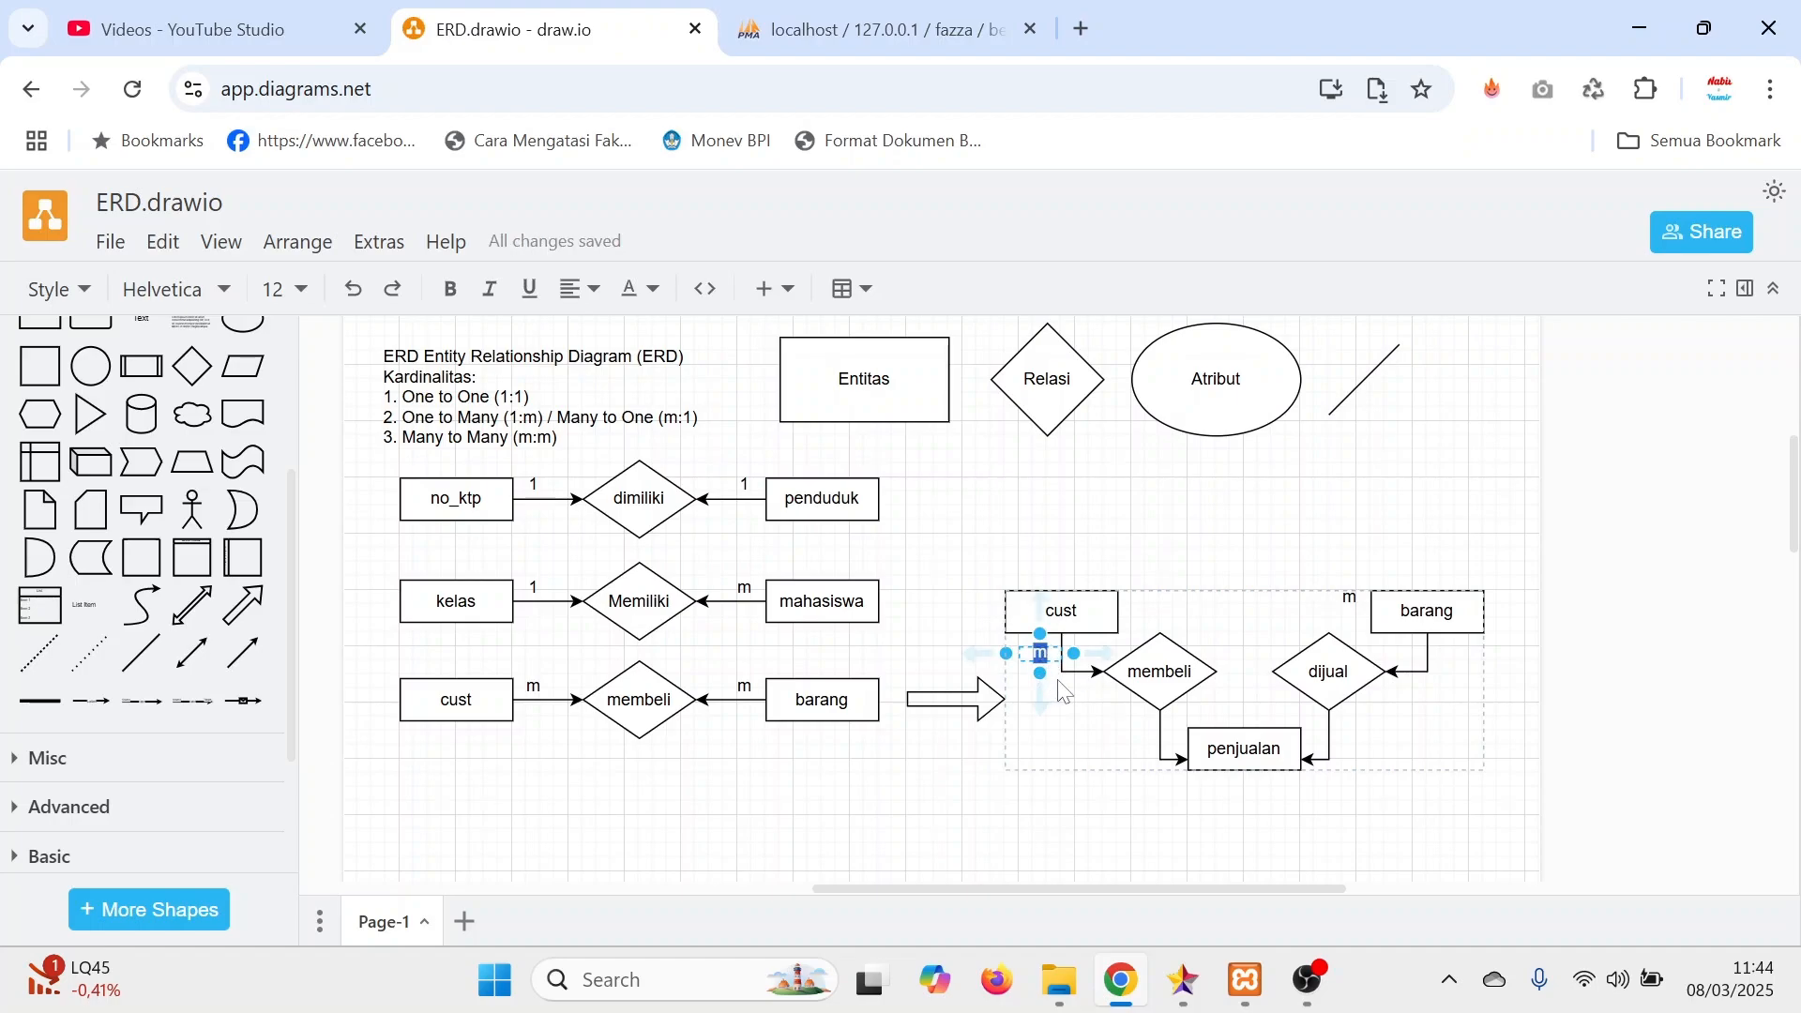
text(1)
click(1079, 747)
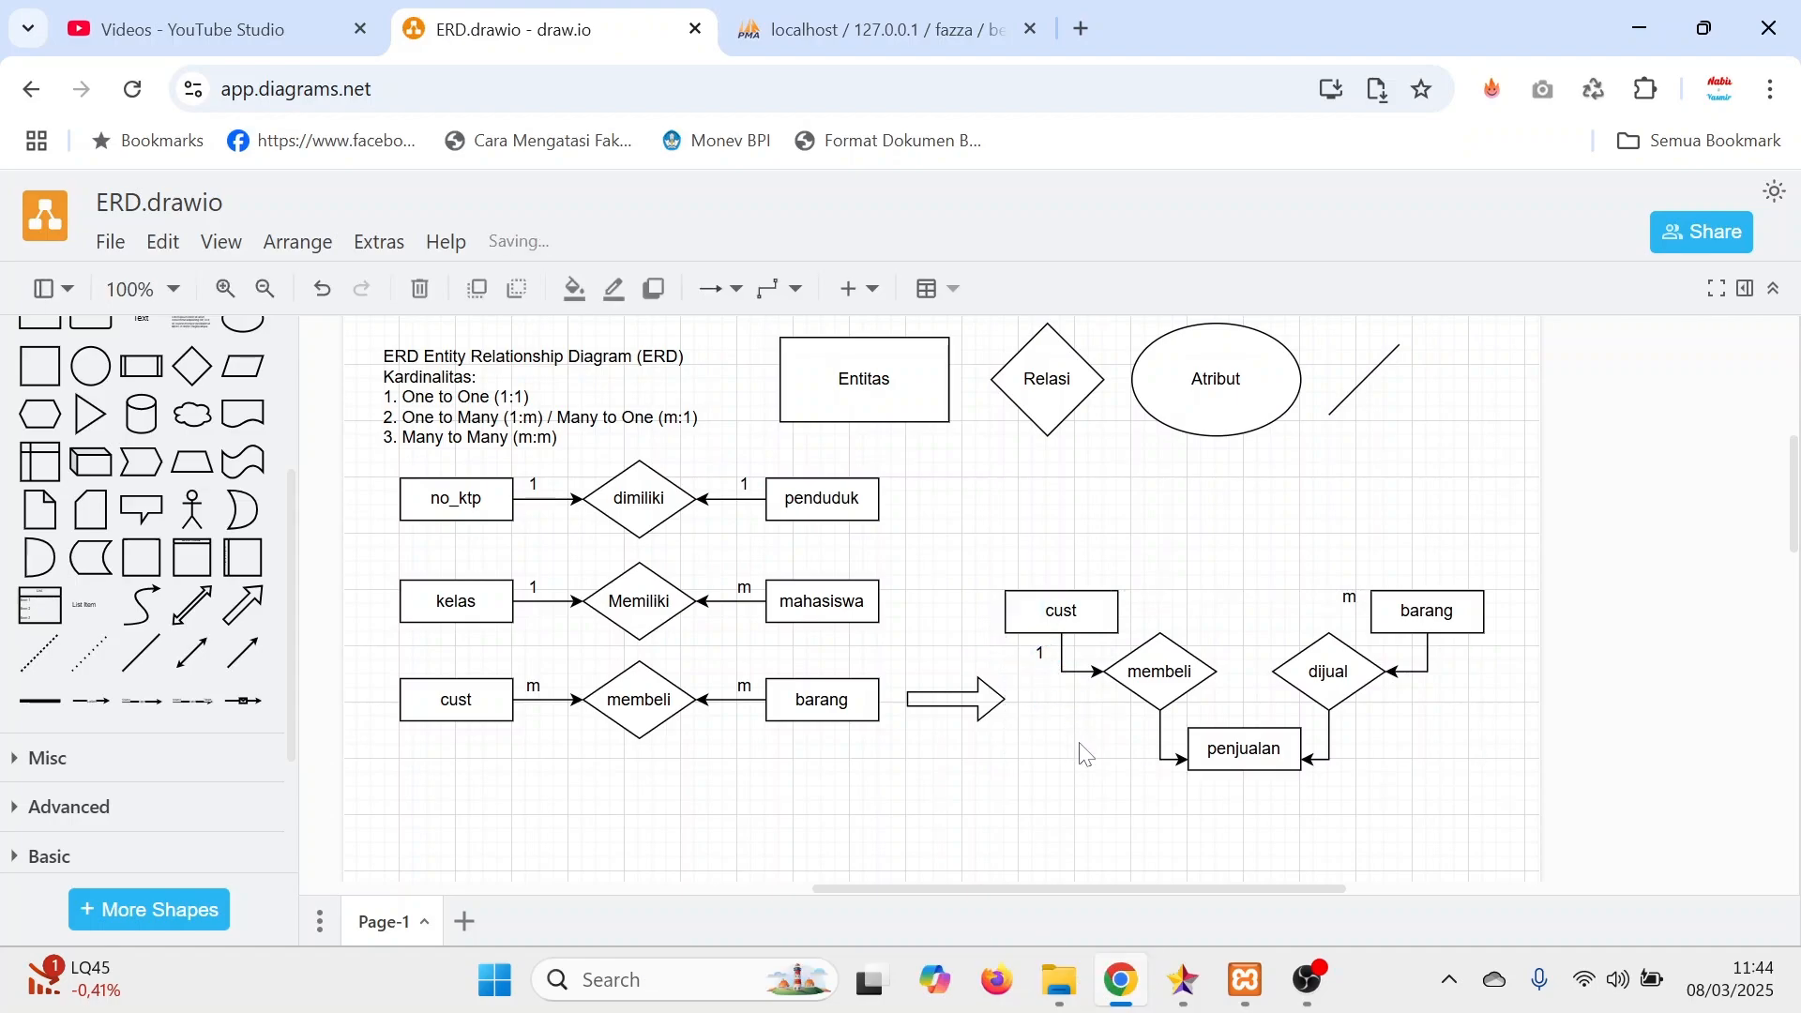
Duplicate the 1 label below cust, place the copy beside penjualan near the membeli connector and change its text to m.
click(1039, 654)
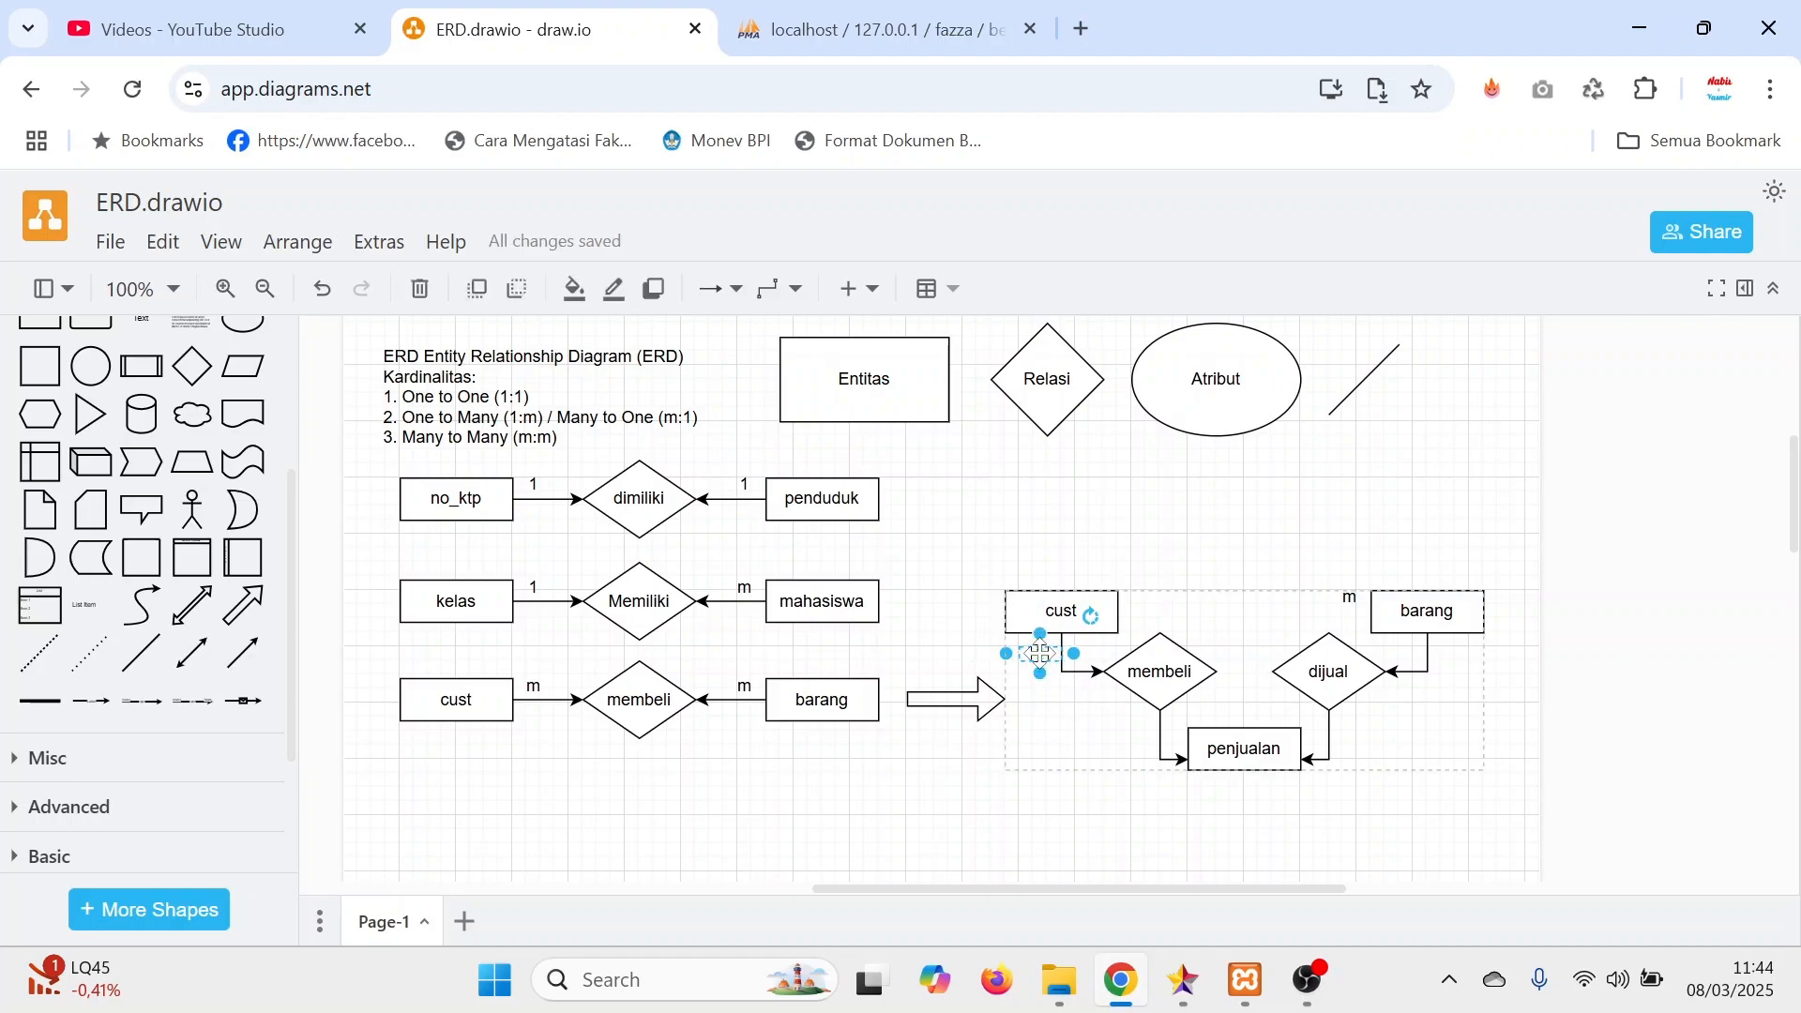
key(ctrl+c)
key(ctrl+v)
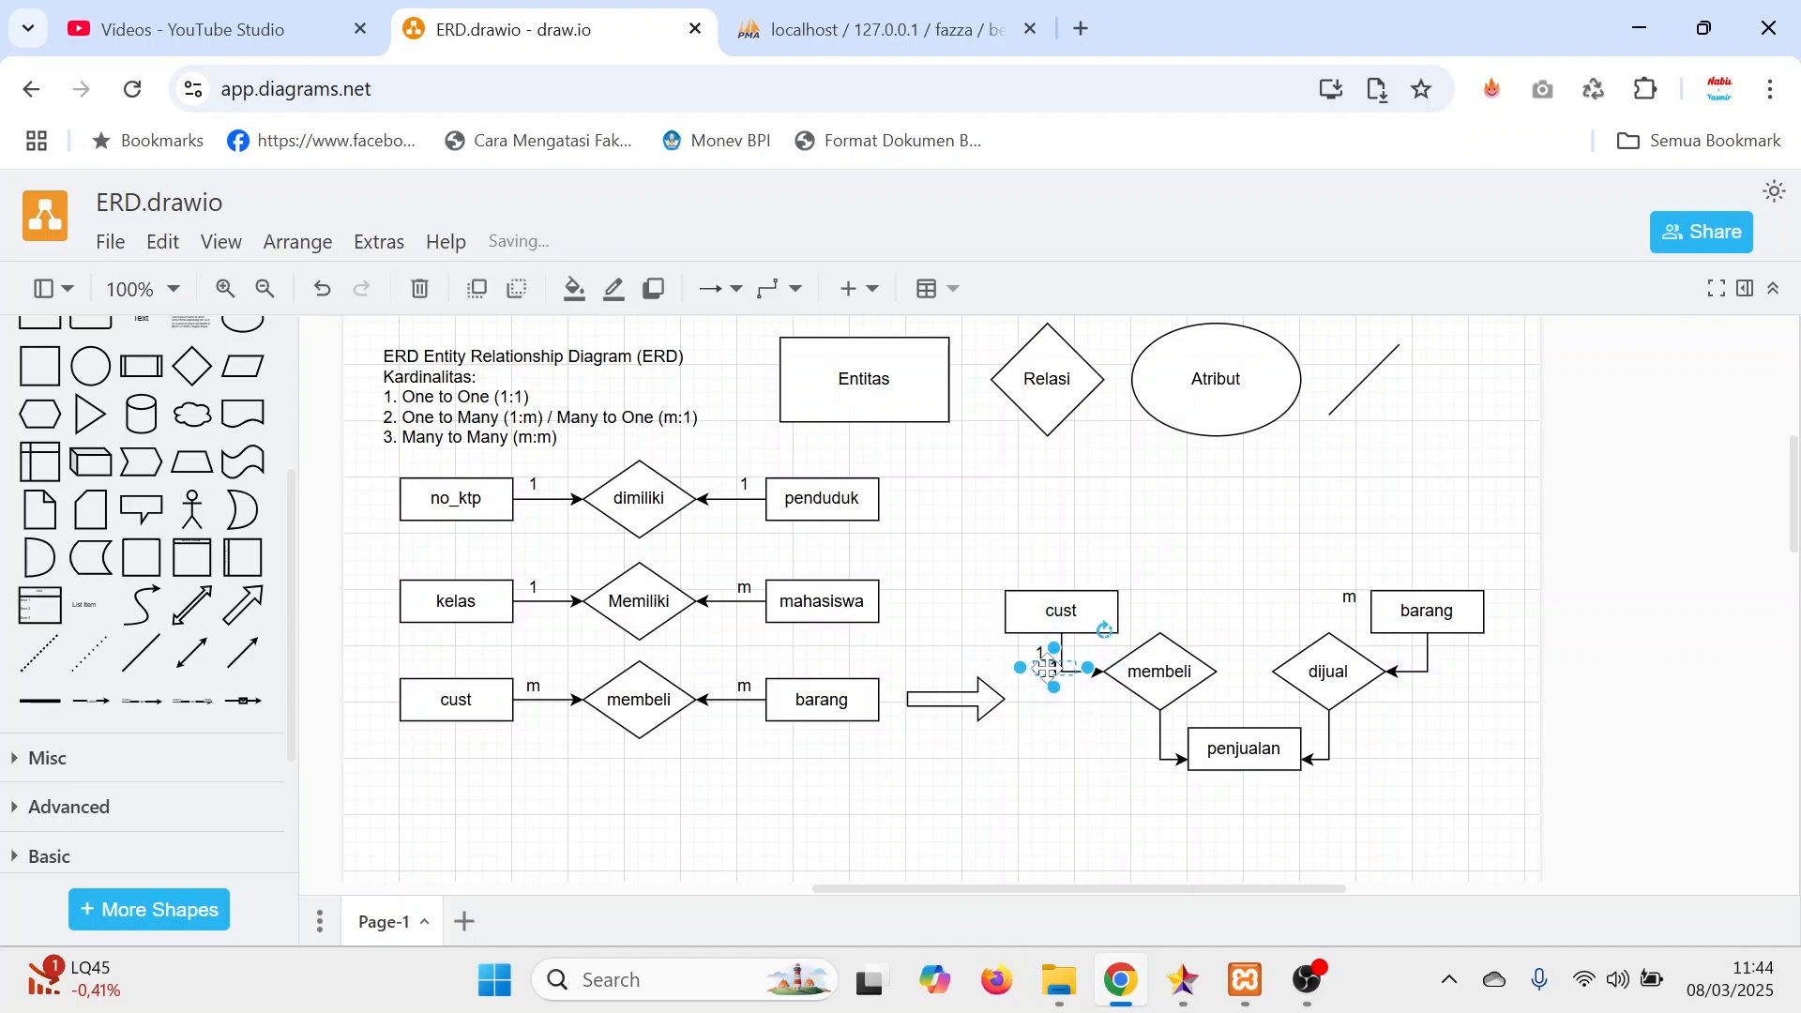
drag(1061, 684, 1138, 760)
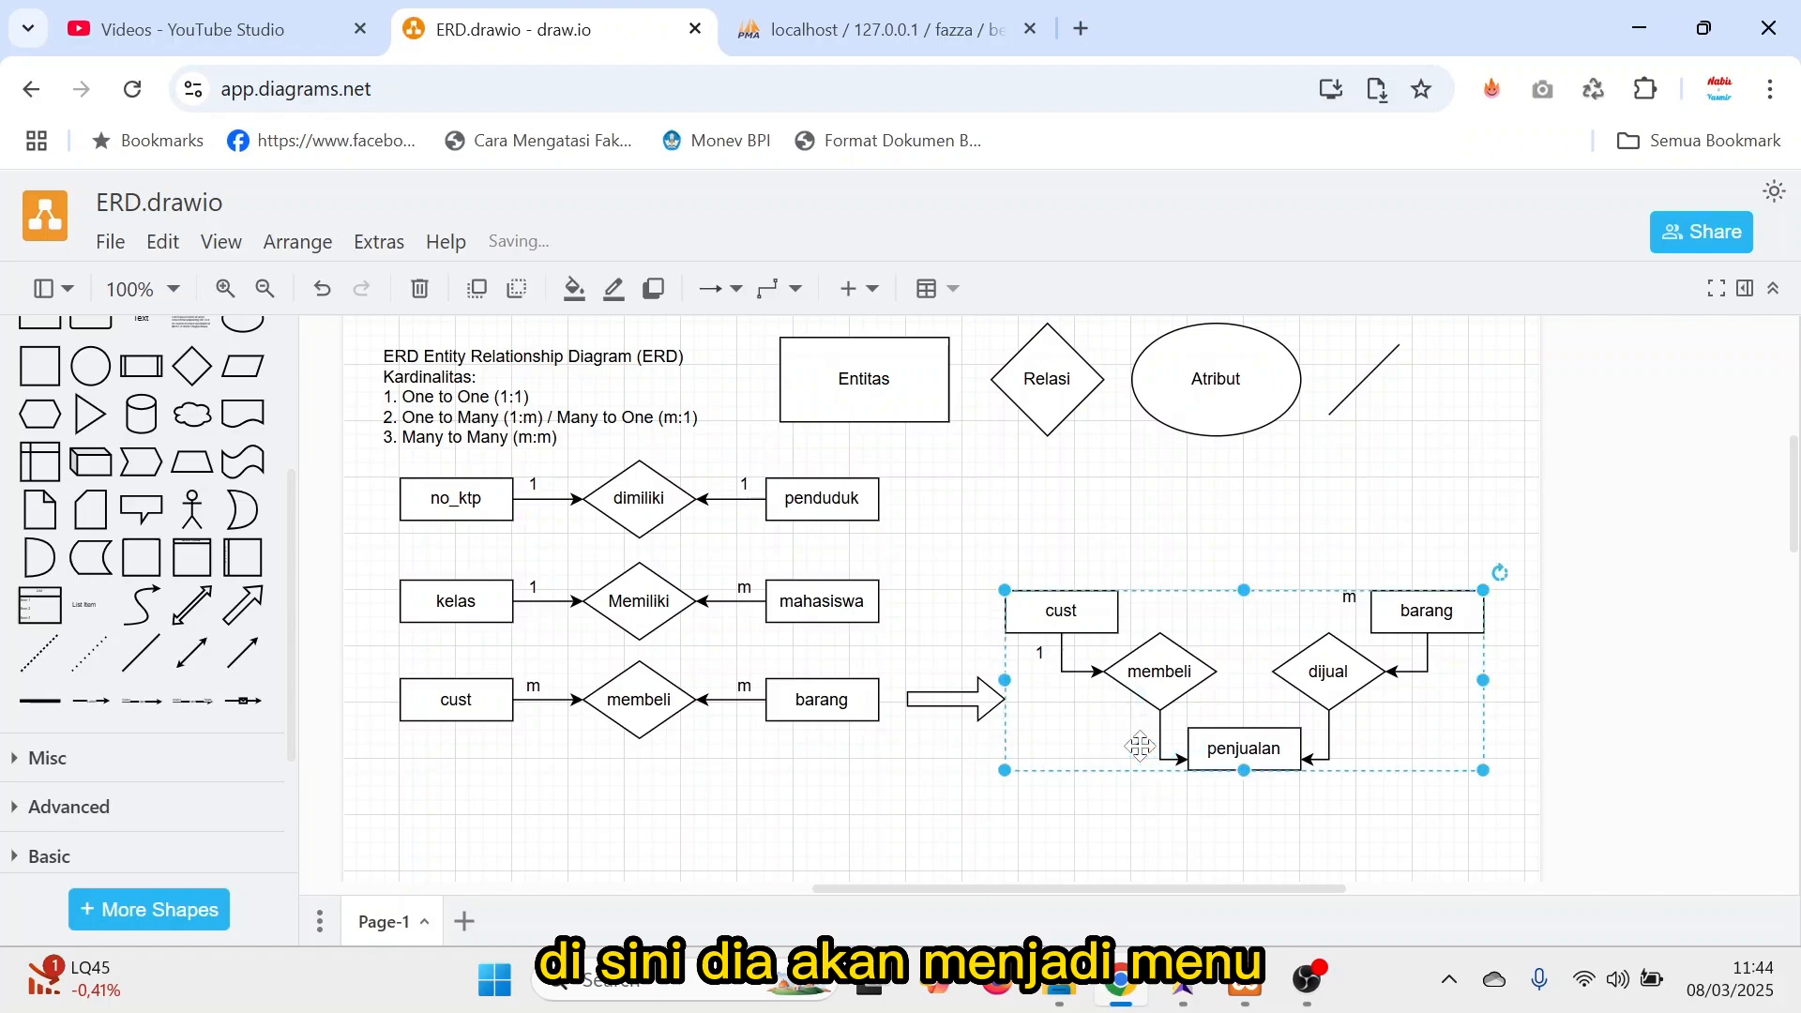
double_click(1140, 755)
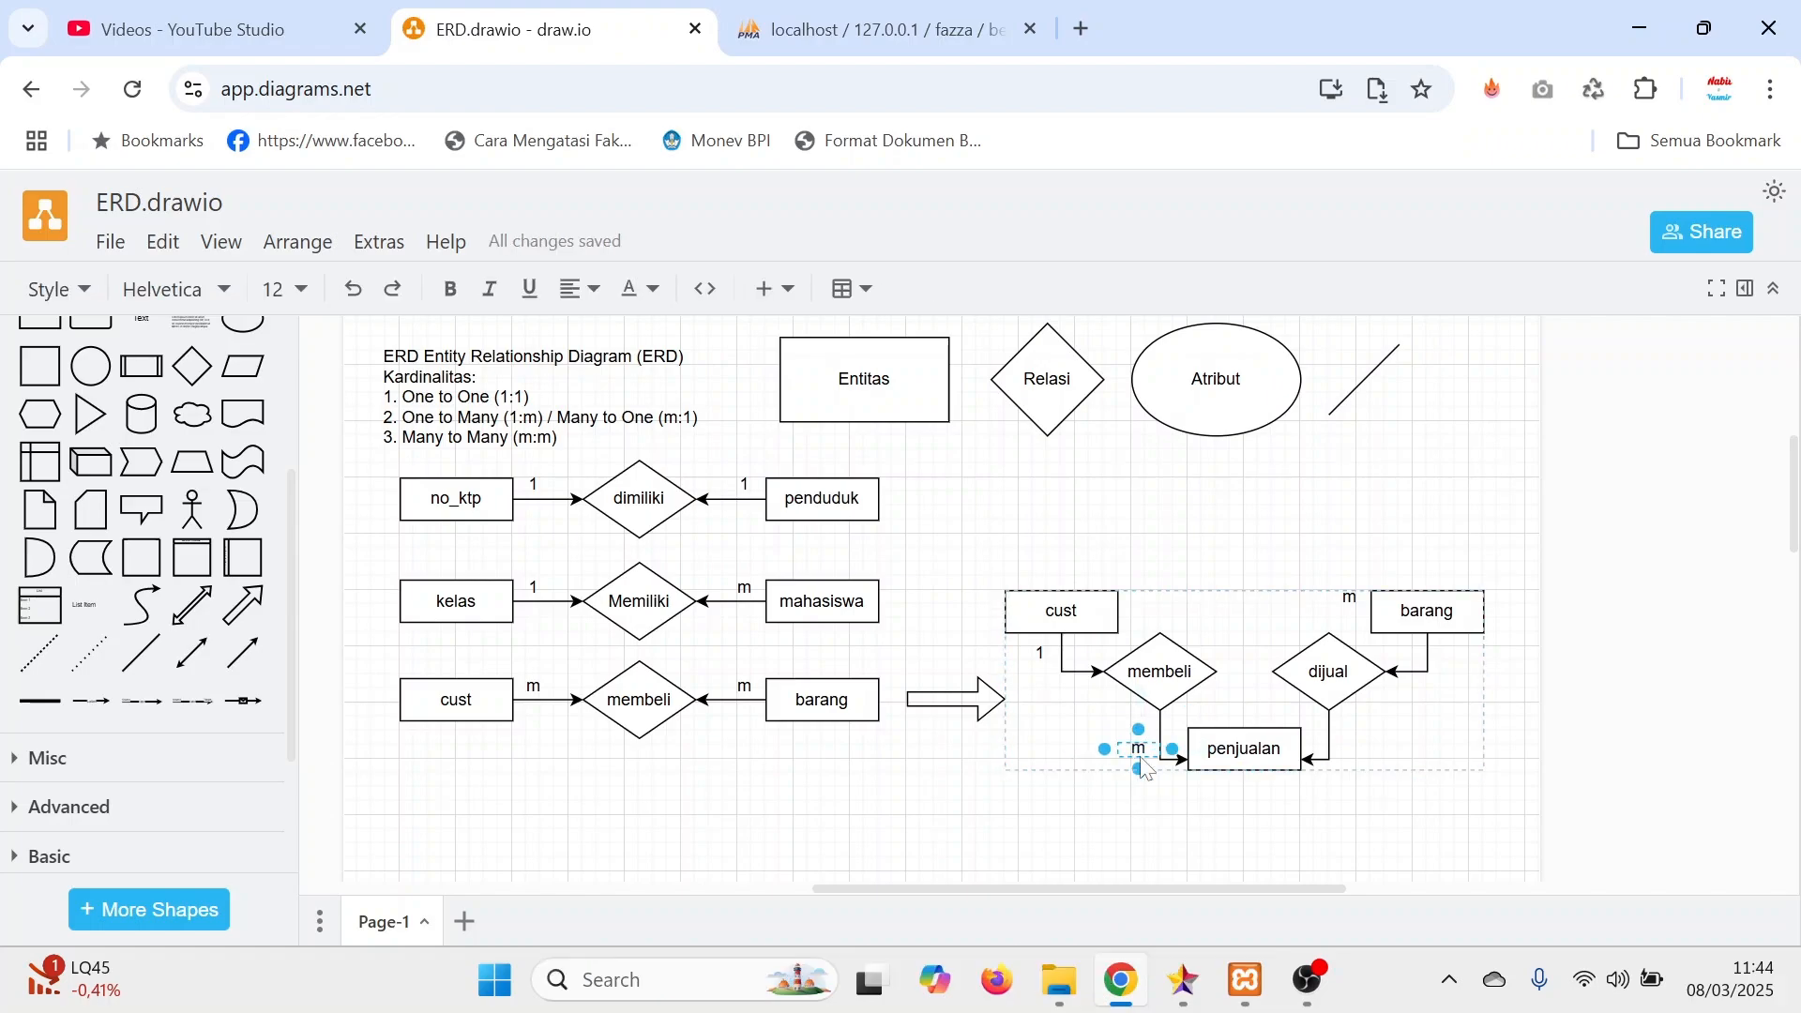
Move barang's m label beside penjualan near the dijual connector and place a copy of the 1 label below barang.
click(1348, 598)
drag(1344, 601, 1344, 752)
click(1405, 734)
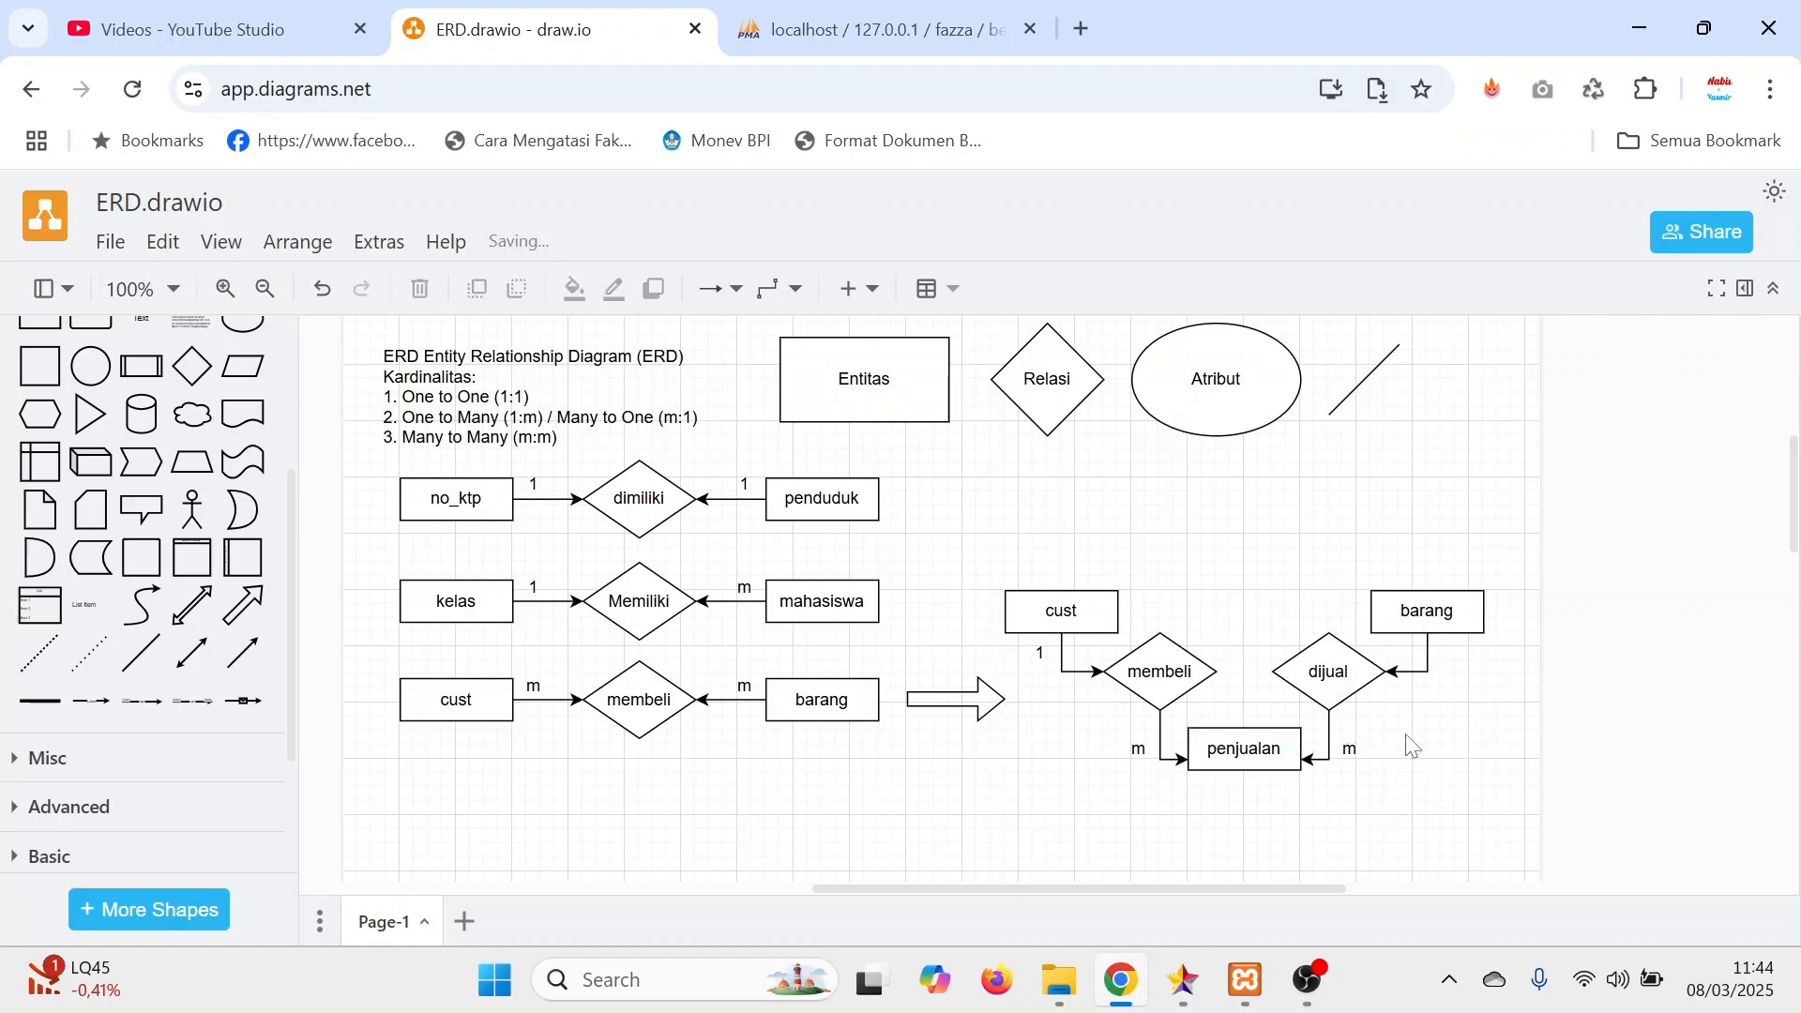
key(ctrl+v)
drag(1057, 697, 1451, 664)
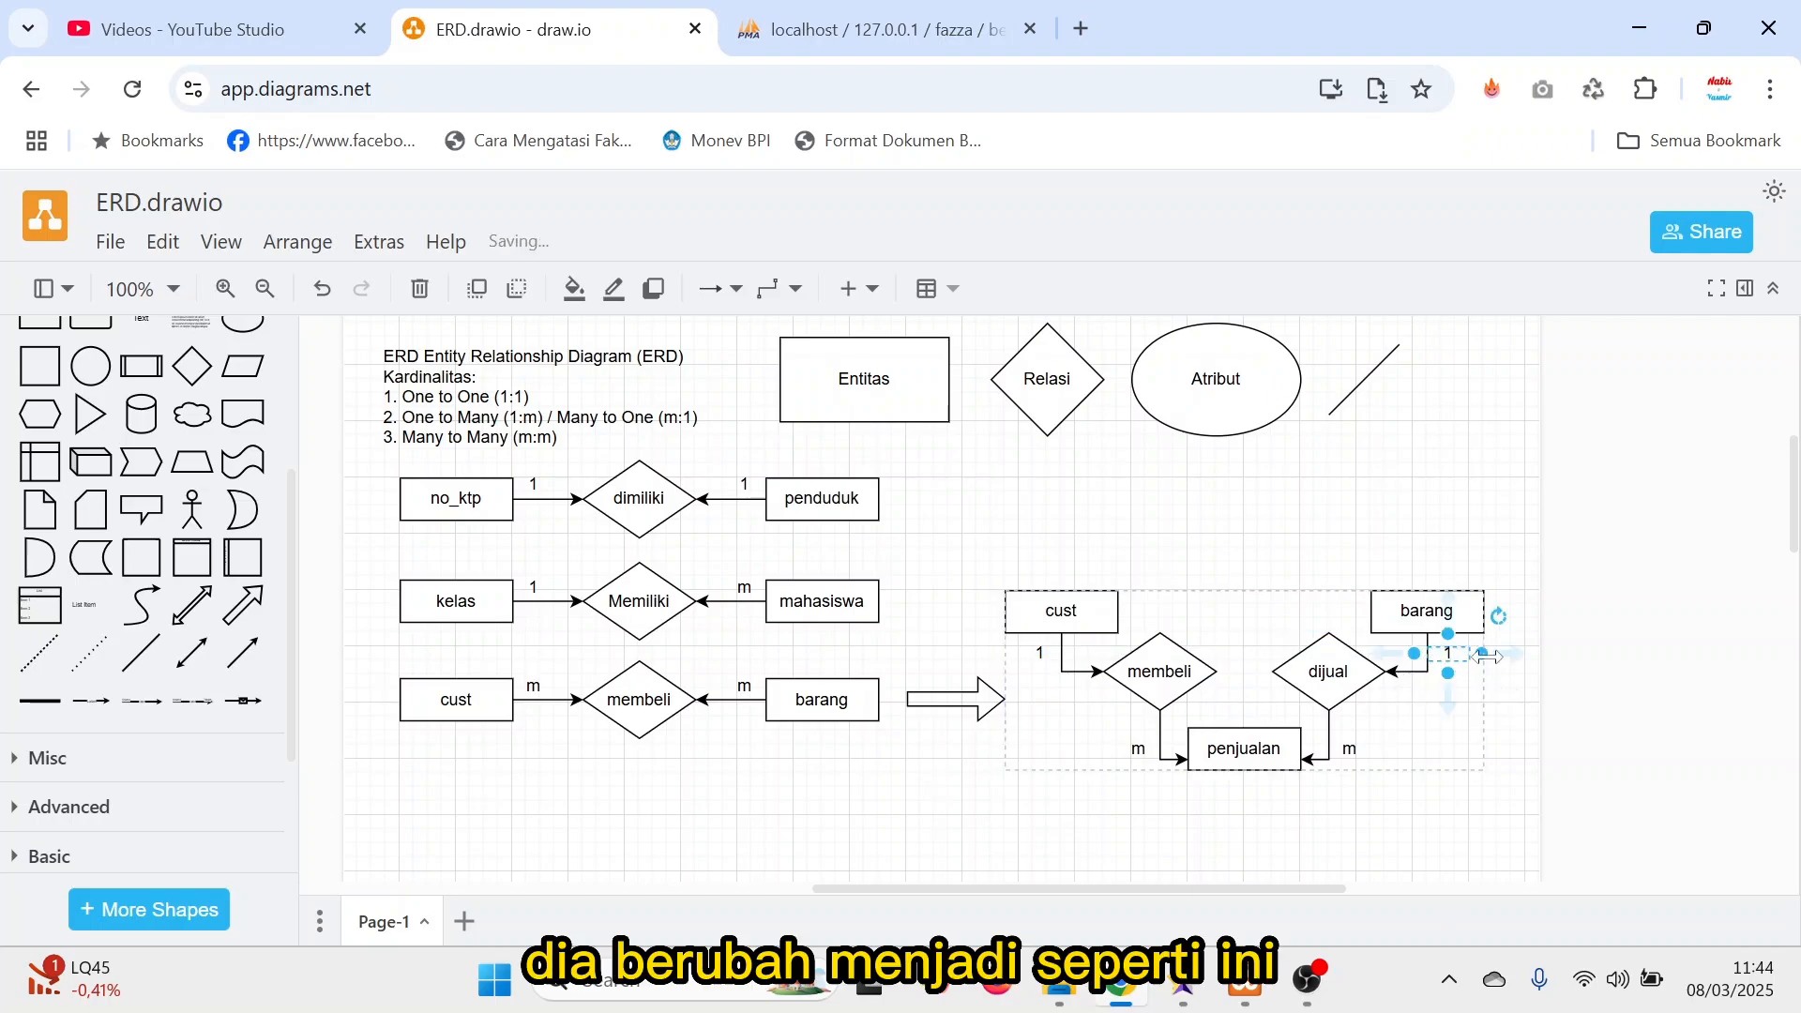
click(1623, 651)
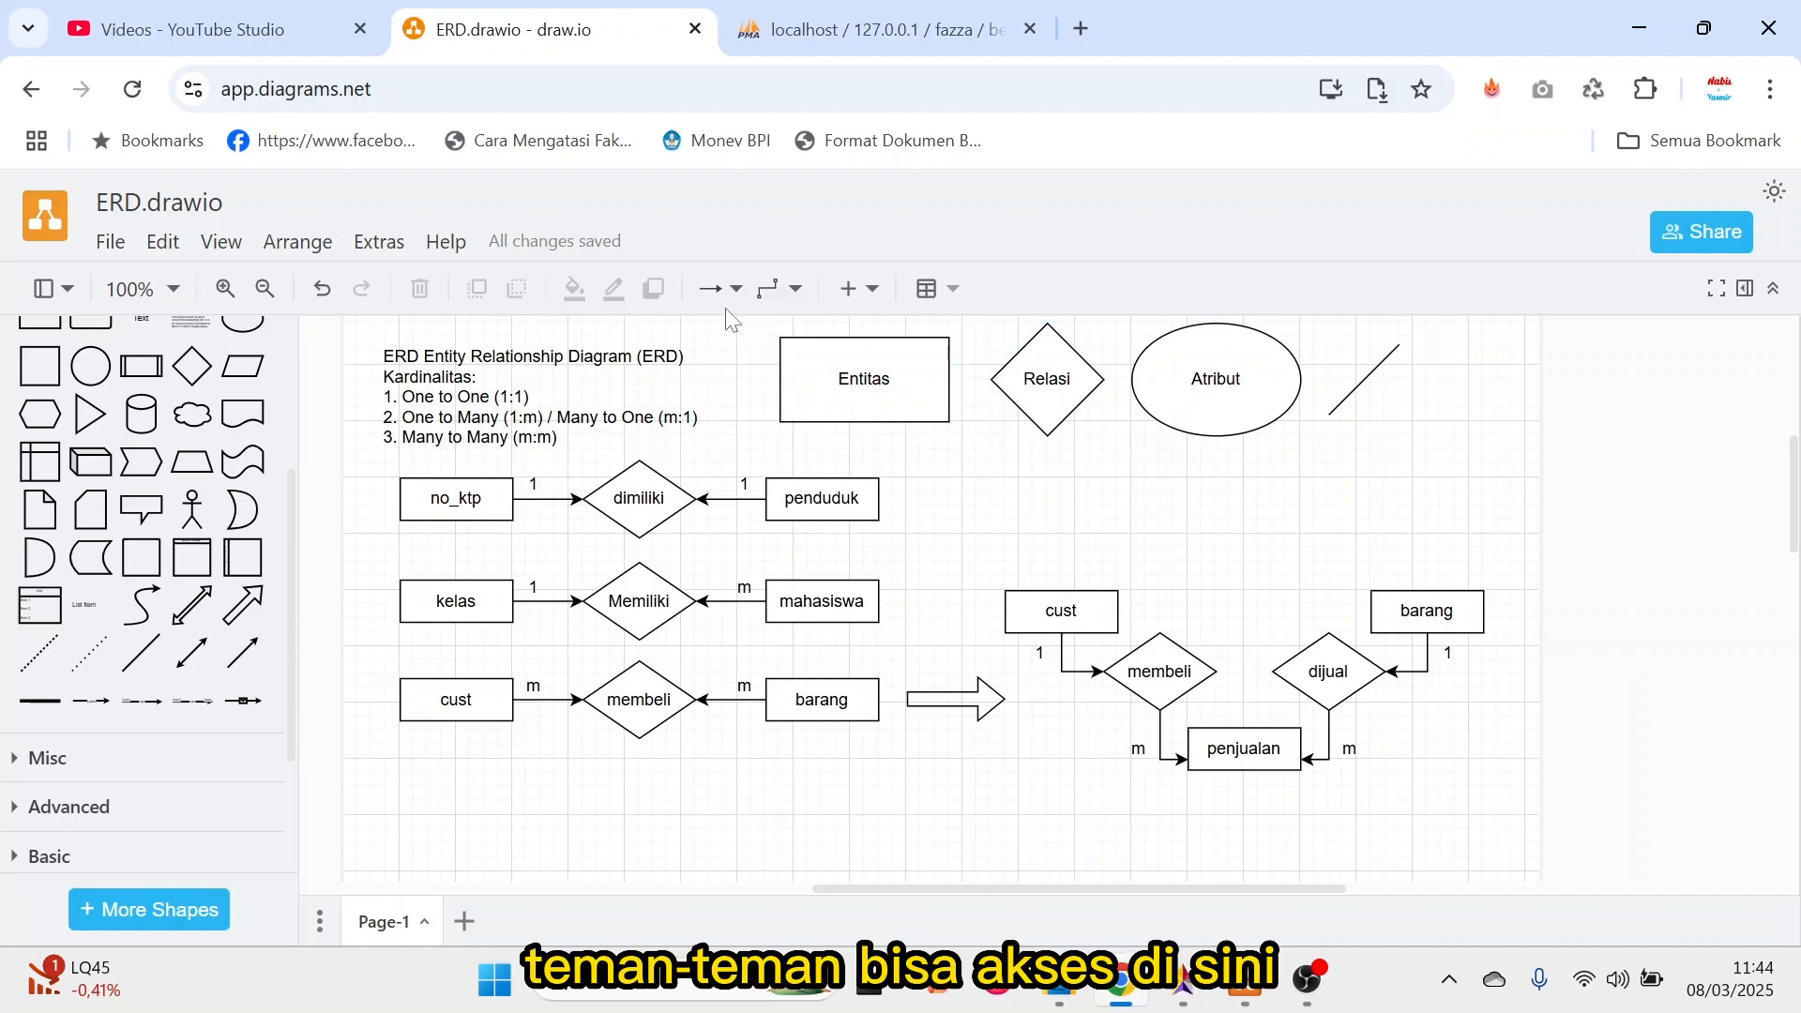
Point out the app.diagrams.net web address and look over the finished cardinality diagrams.
click(338, 89)
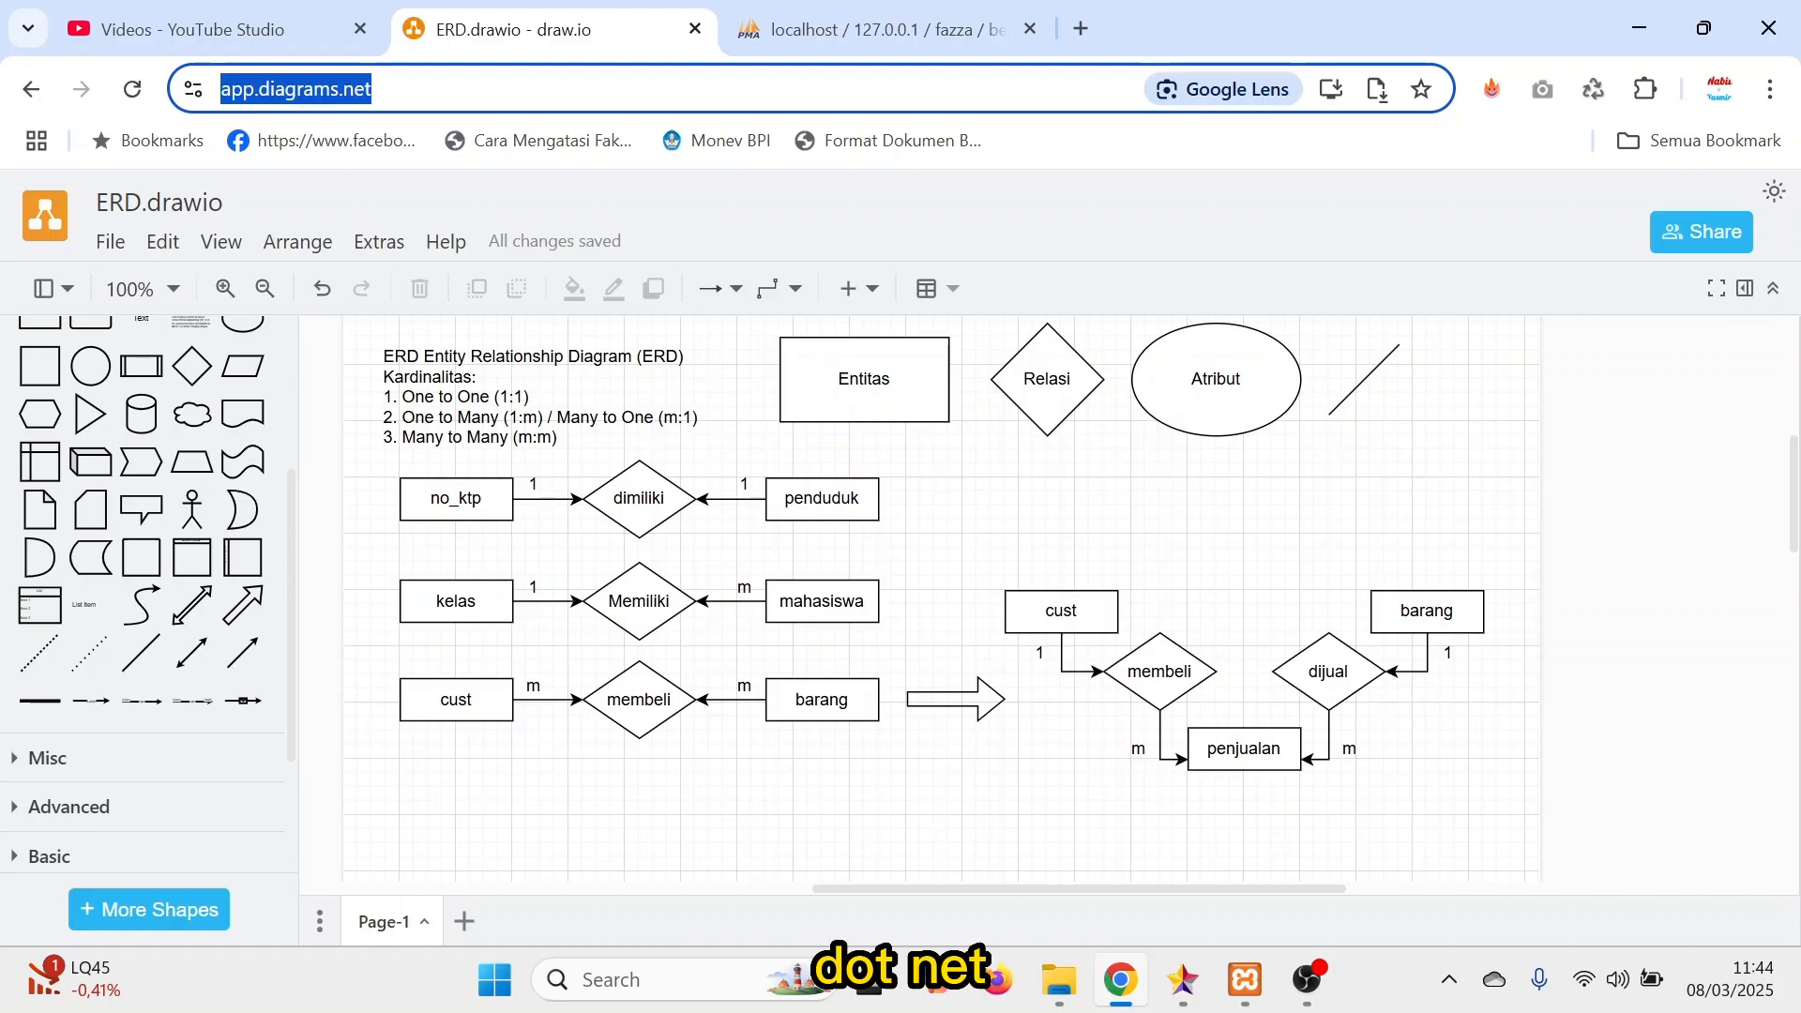
click(1468, 595)
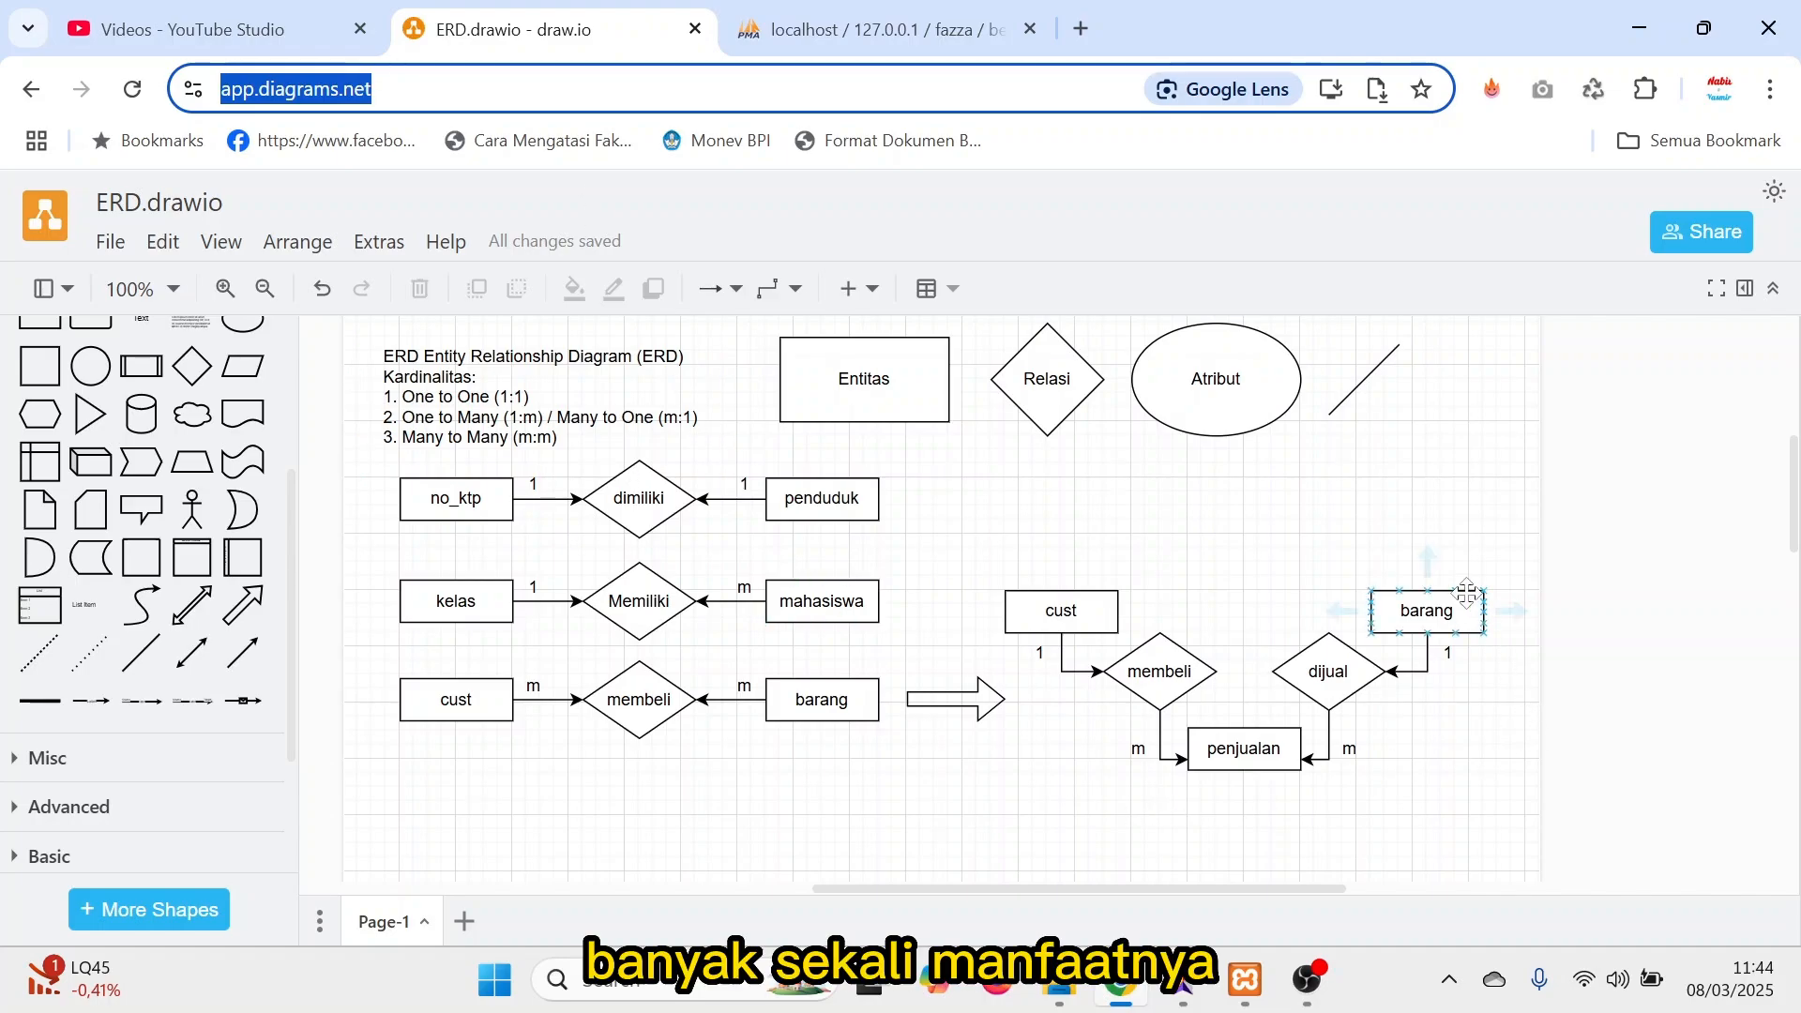
click(1592, 455)
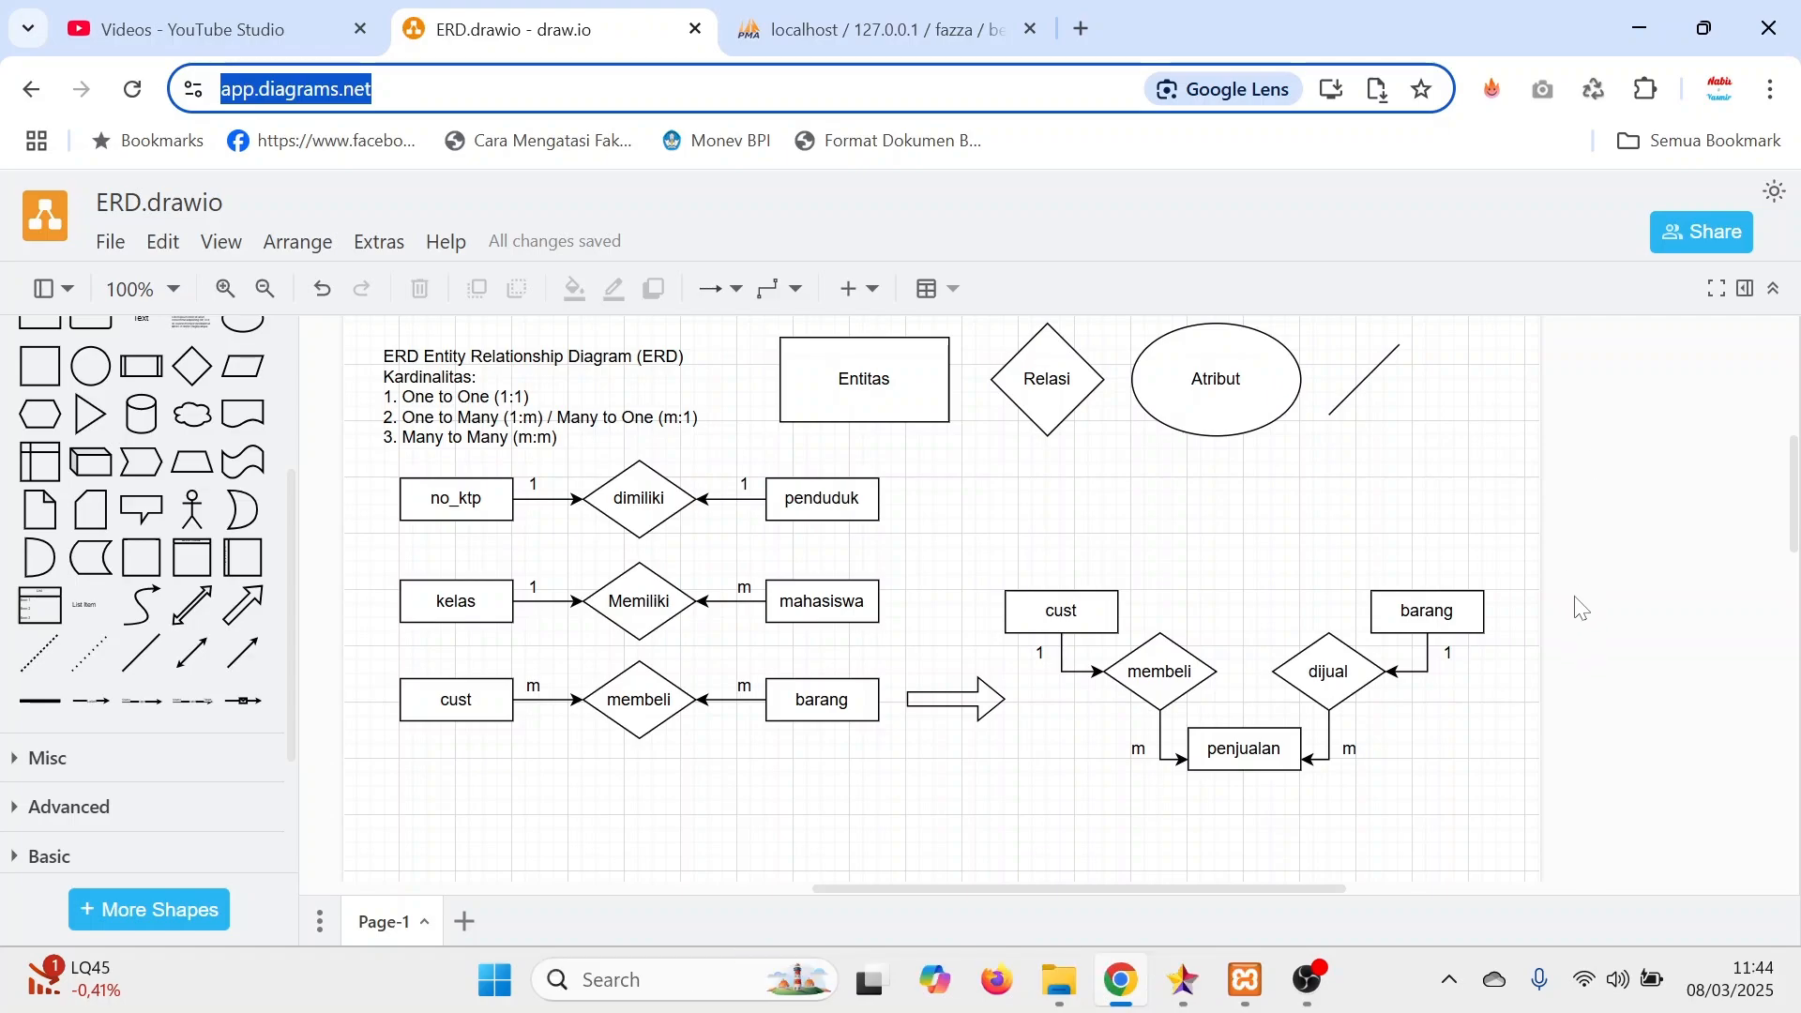
scroll(1584, 628, down, 3)
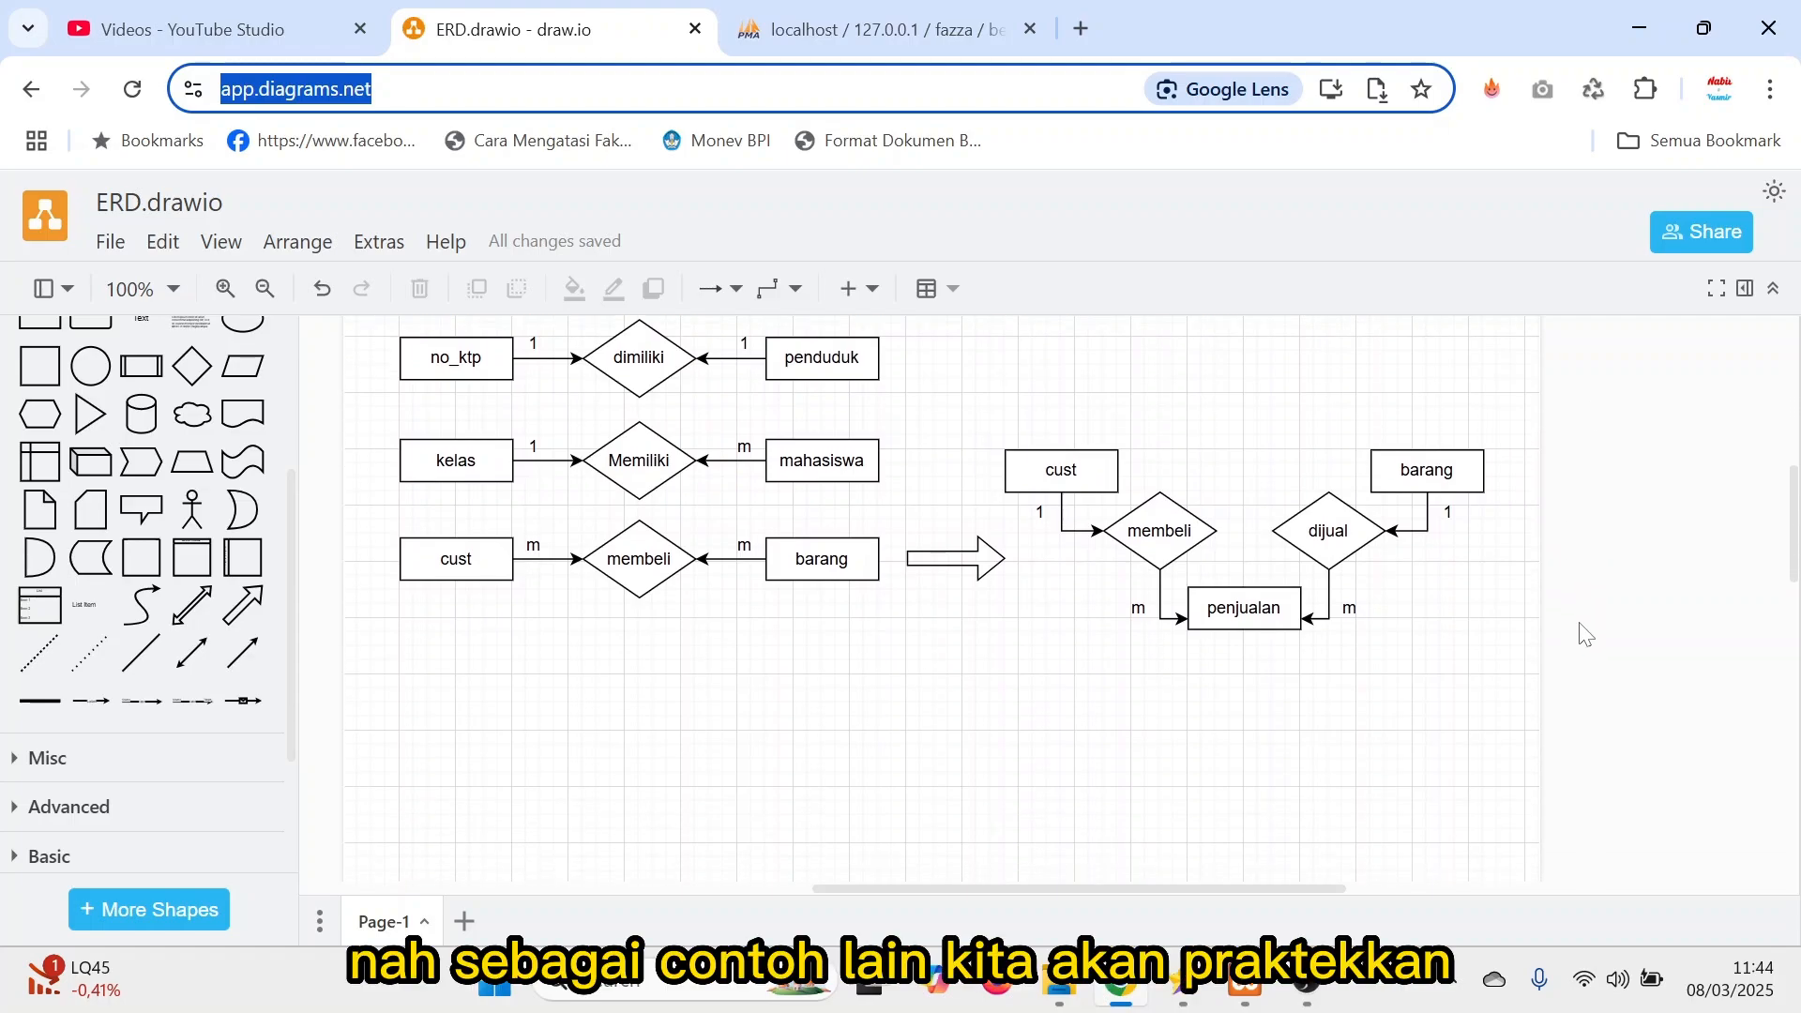
scroll(1583, 634, down, 5)
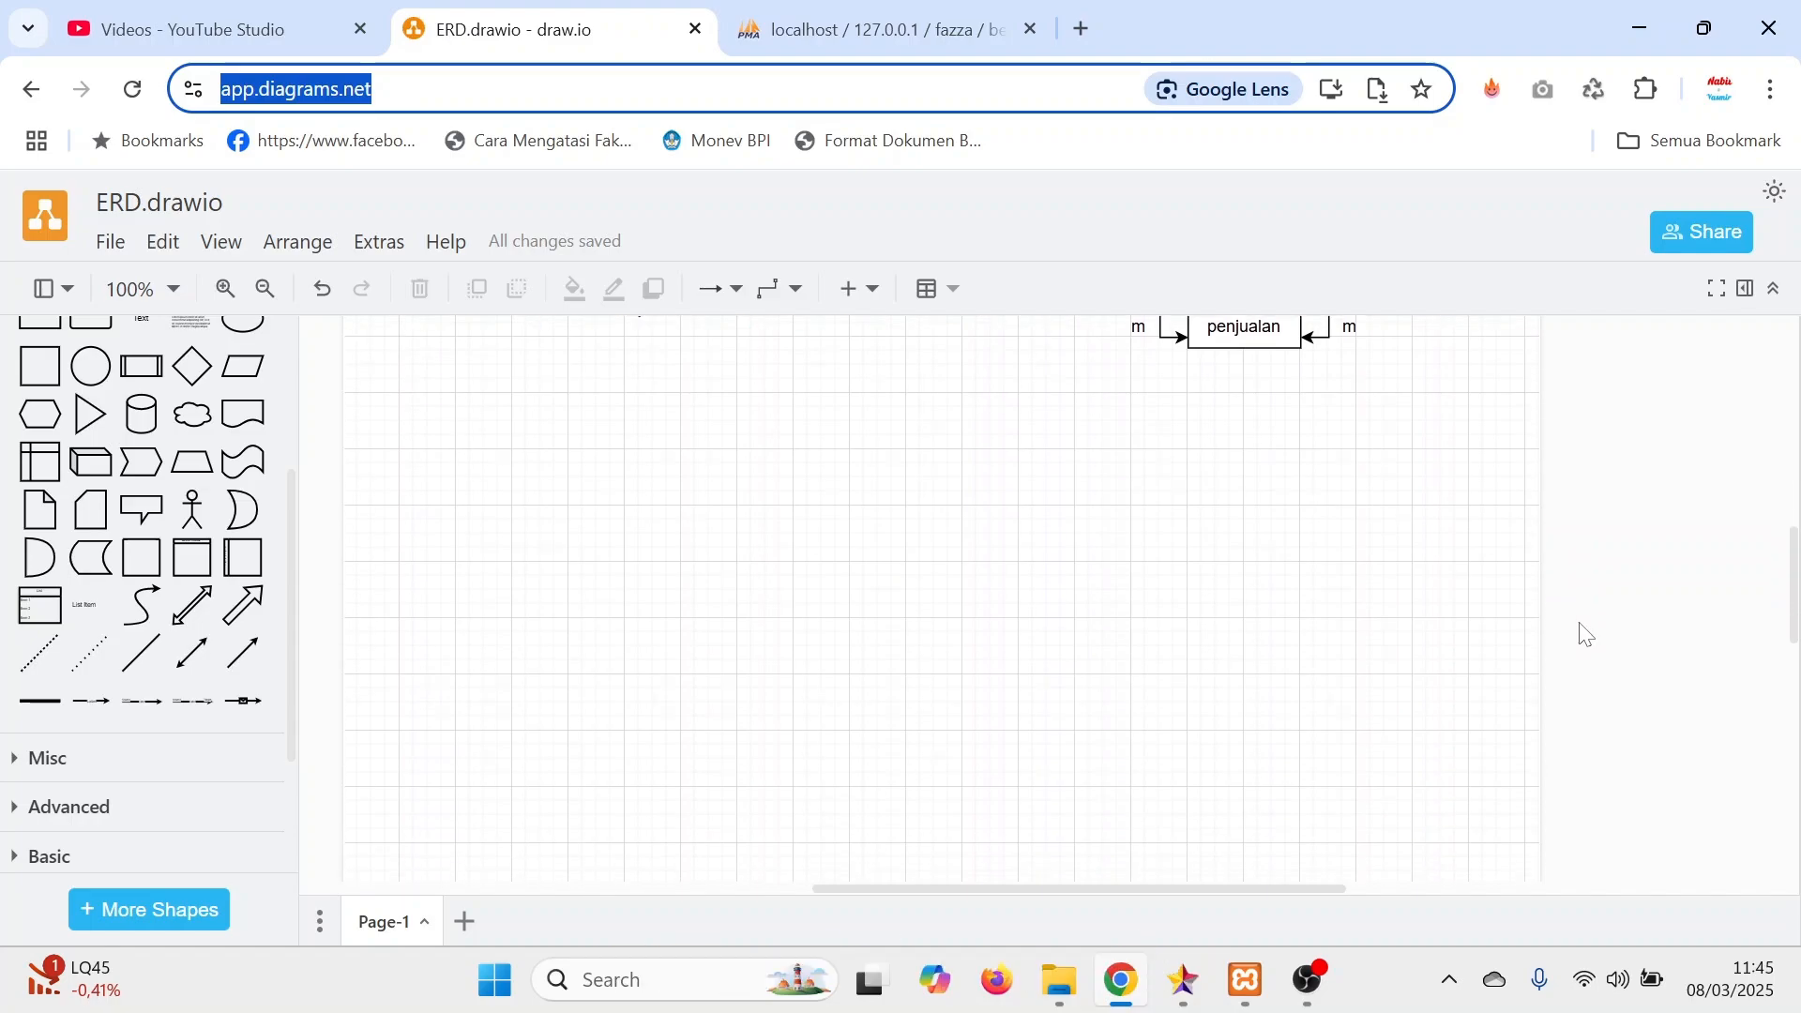
scroll(1416, 657, up, 9)
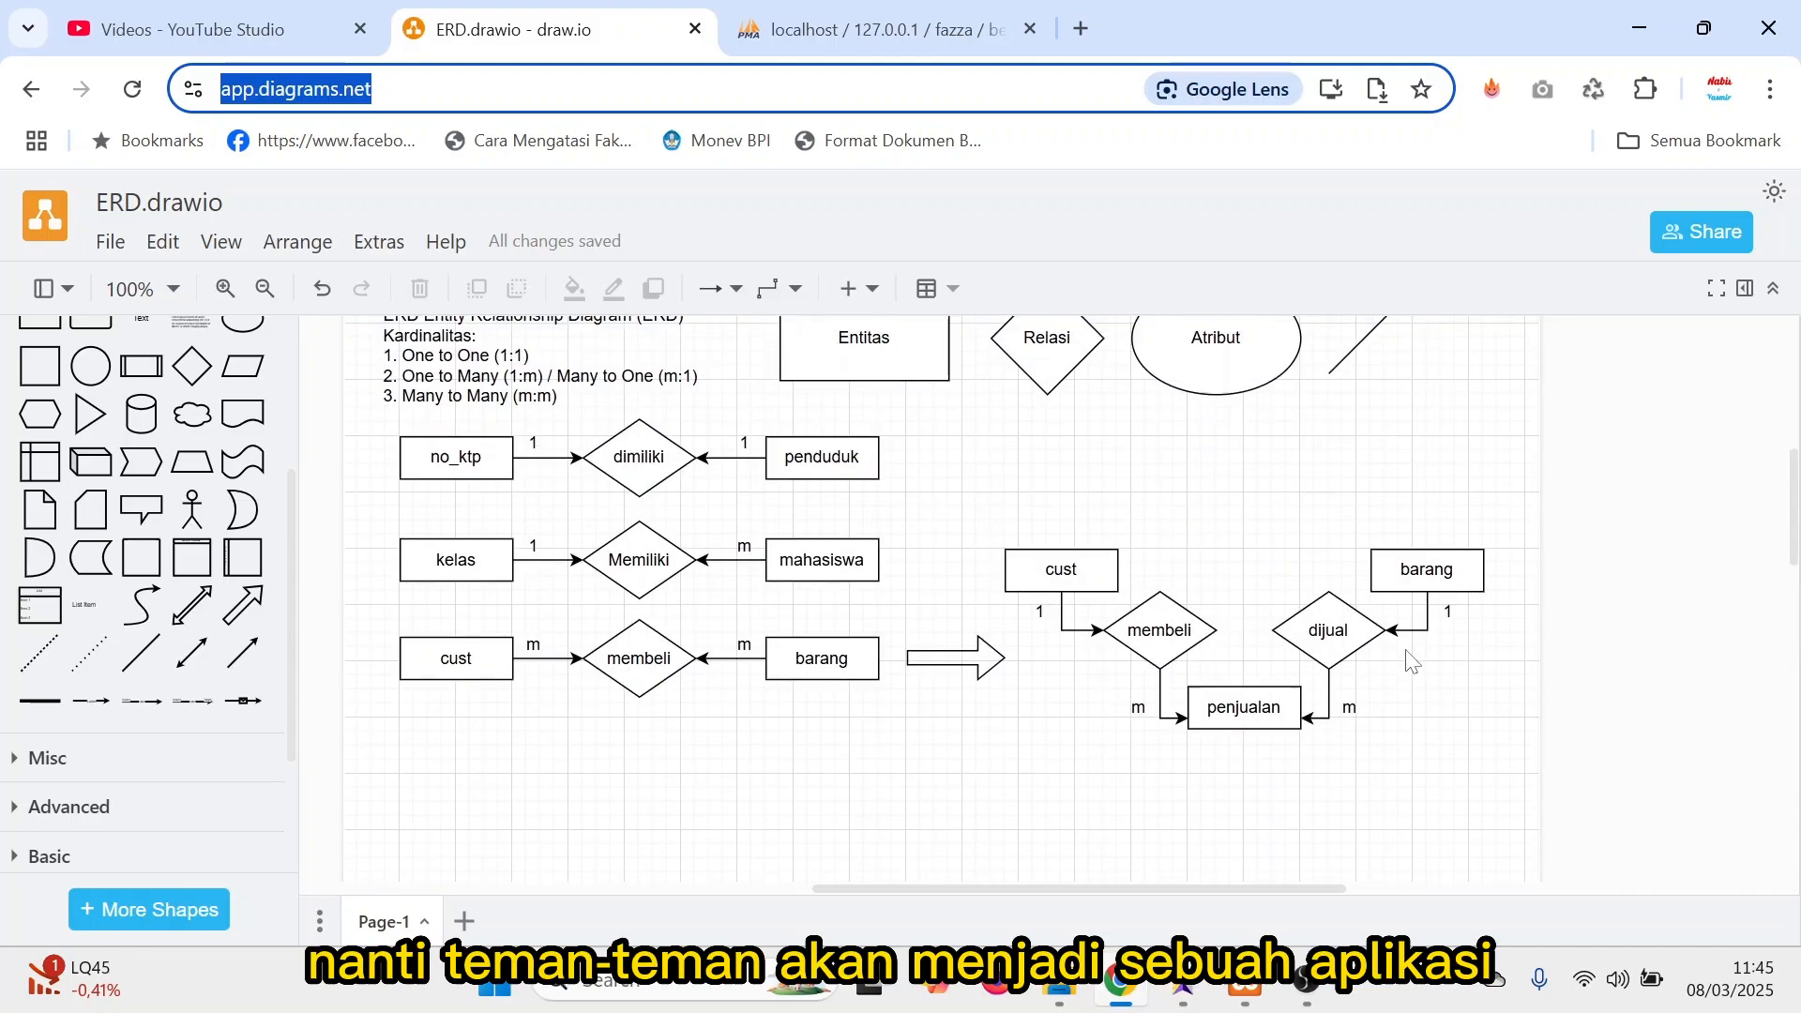
click(1346, 591)
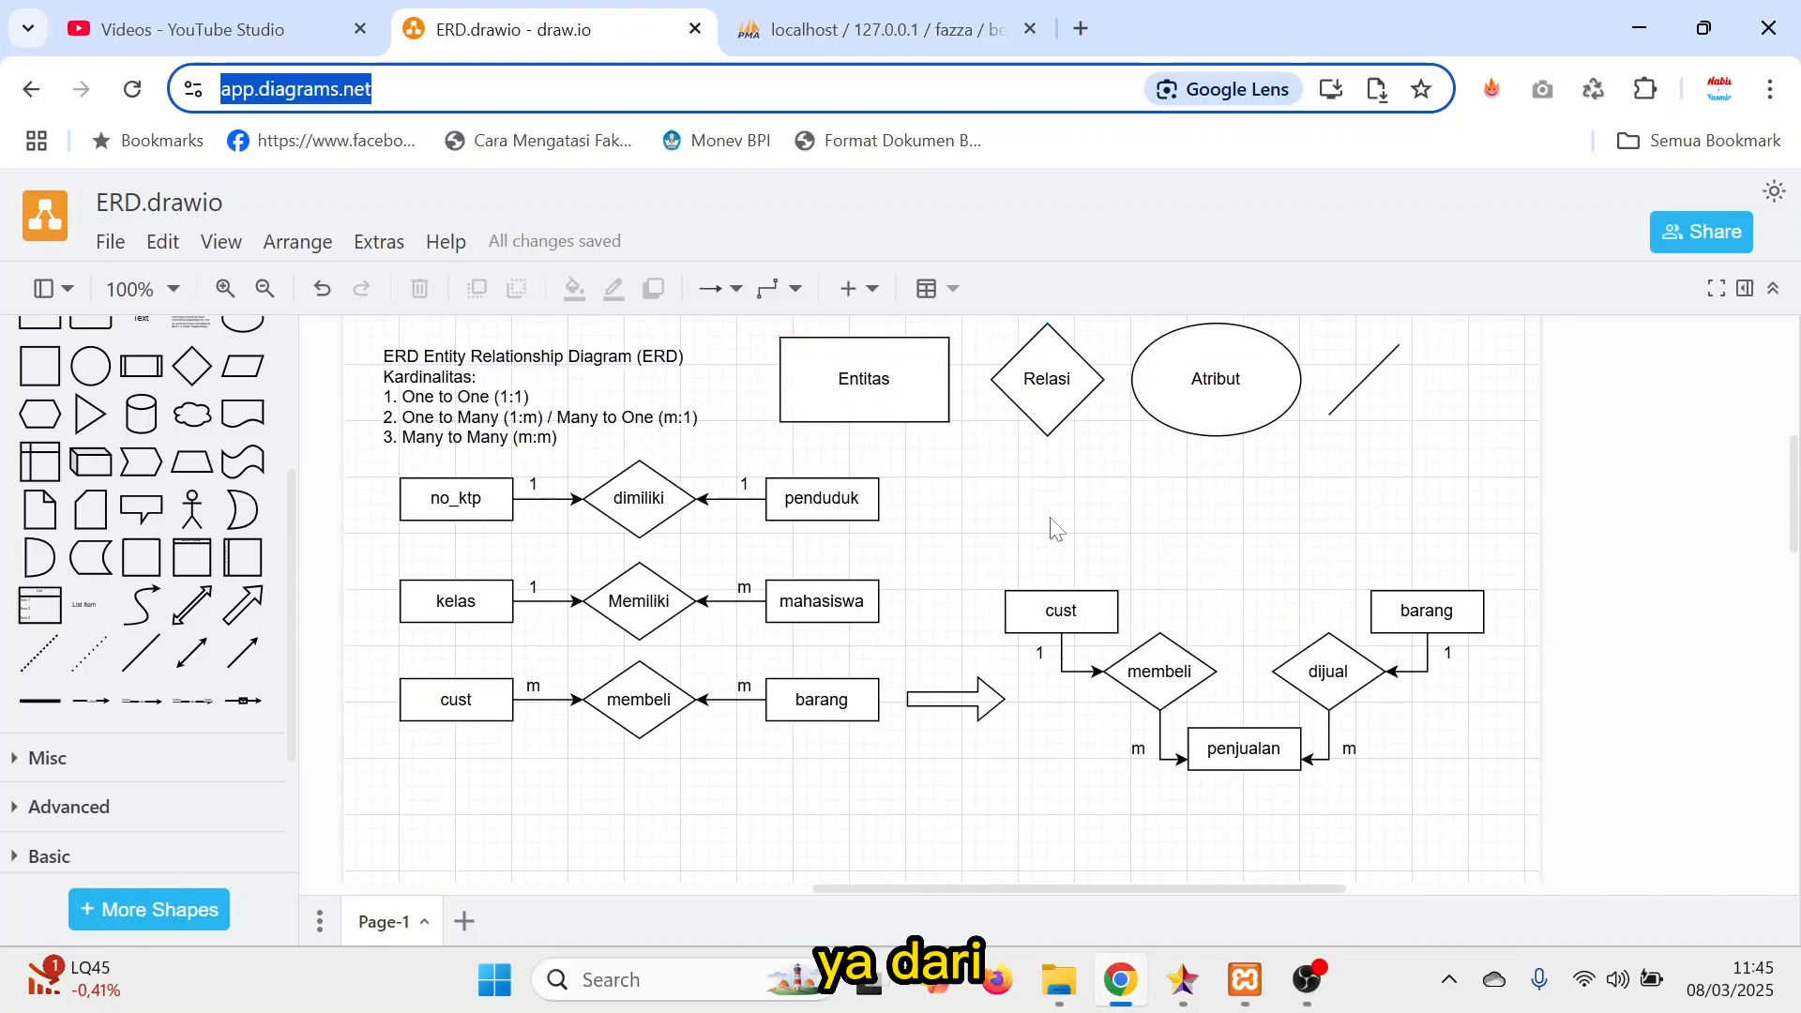
scroll(1170, 649, down, 9)
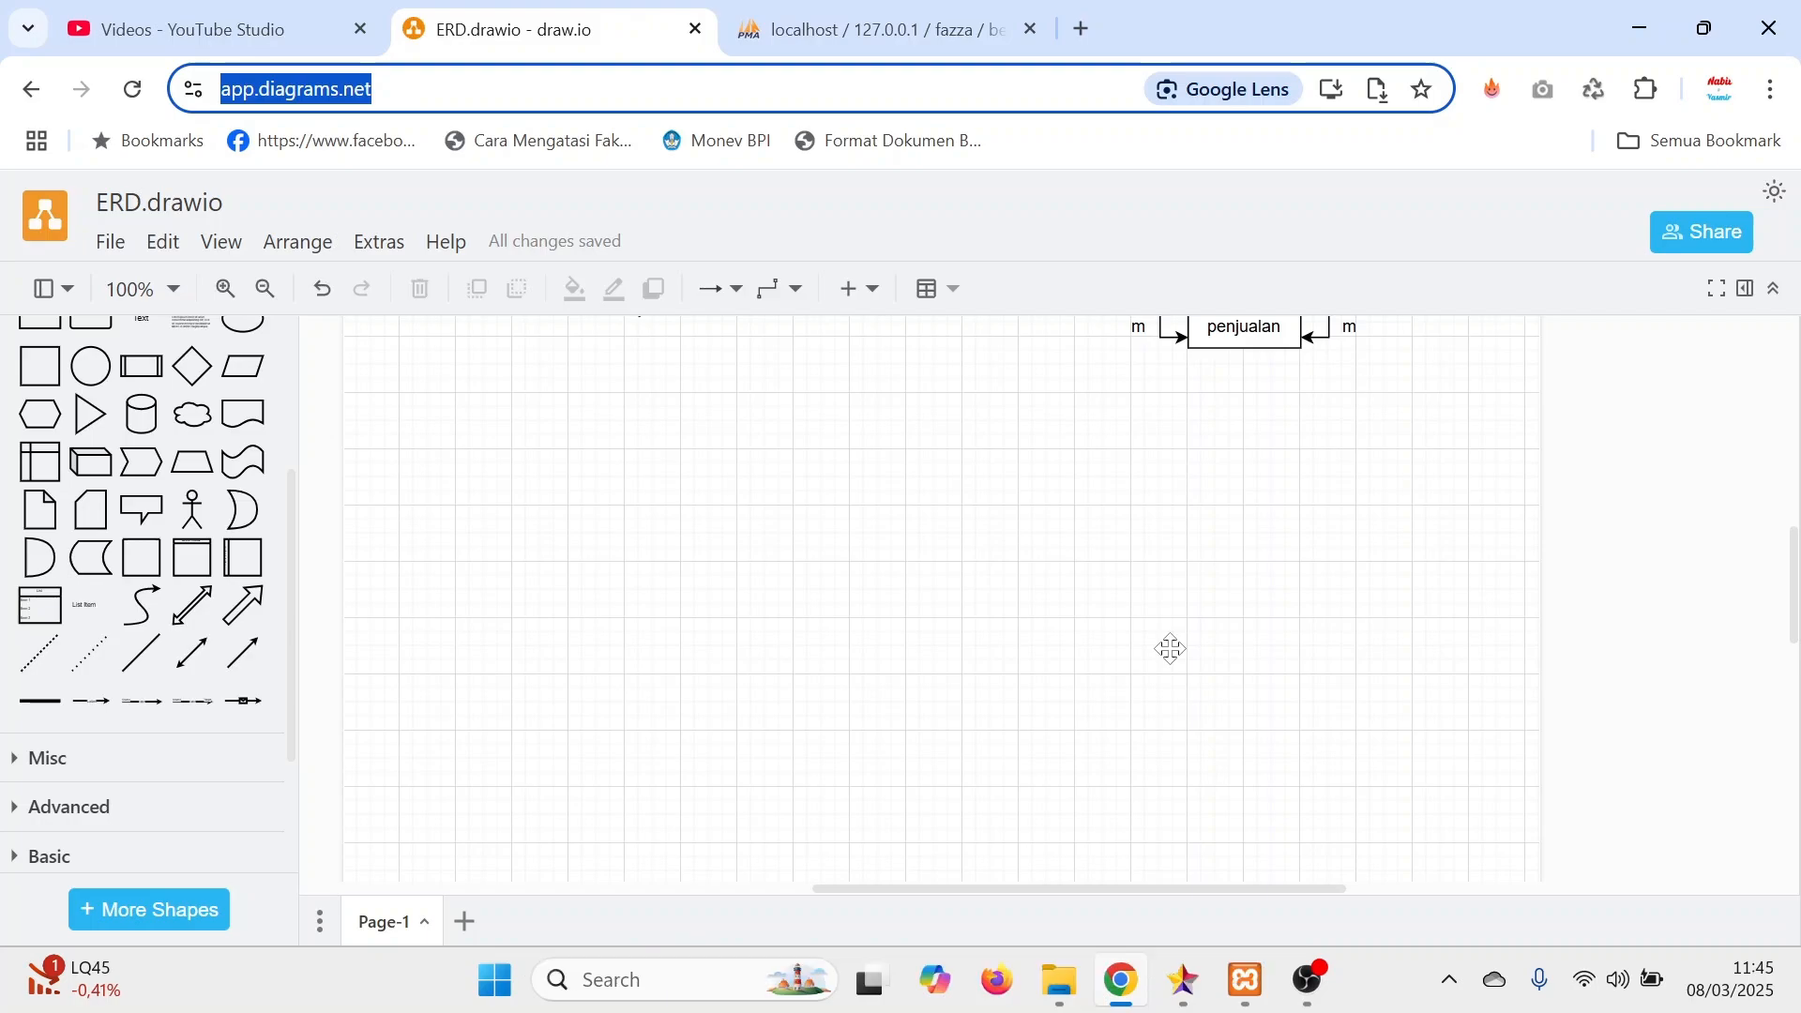
Place a copy of the many-to-many diagram's cust entity in the empty area below it and rename the copy Mahasiswa.
scroll(910, 598, up, 3)
click(452, 424)
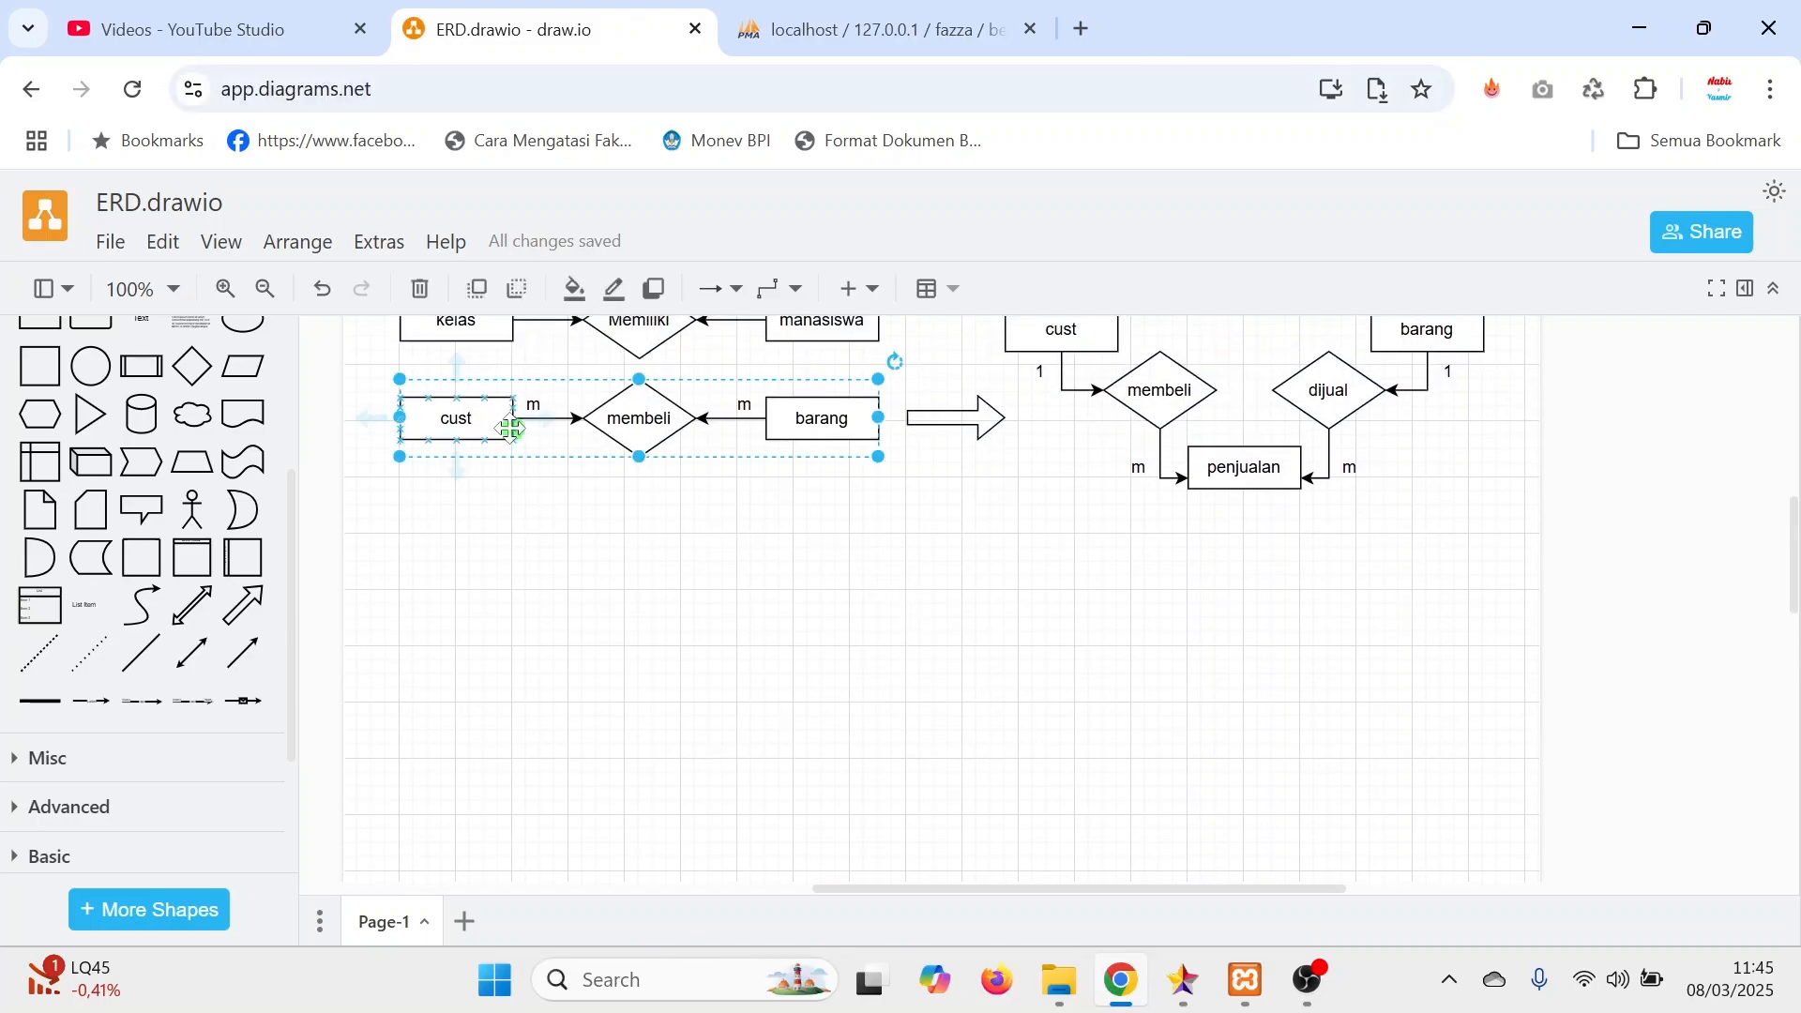
click(458, 405)
drag(457, 417, 566, 701)
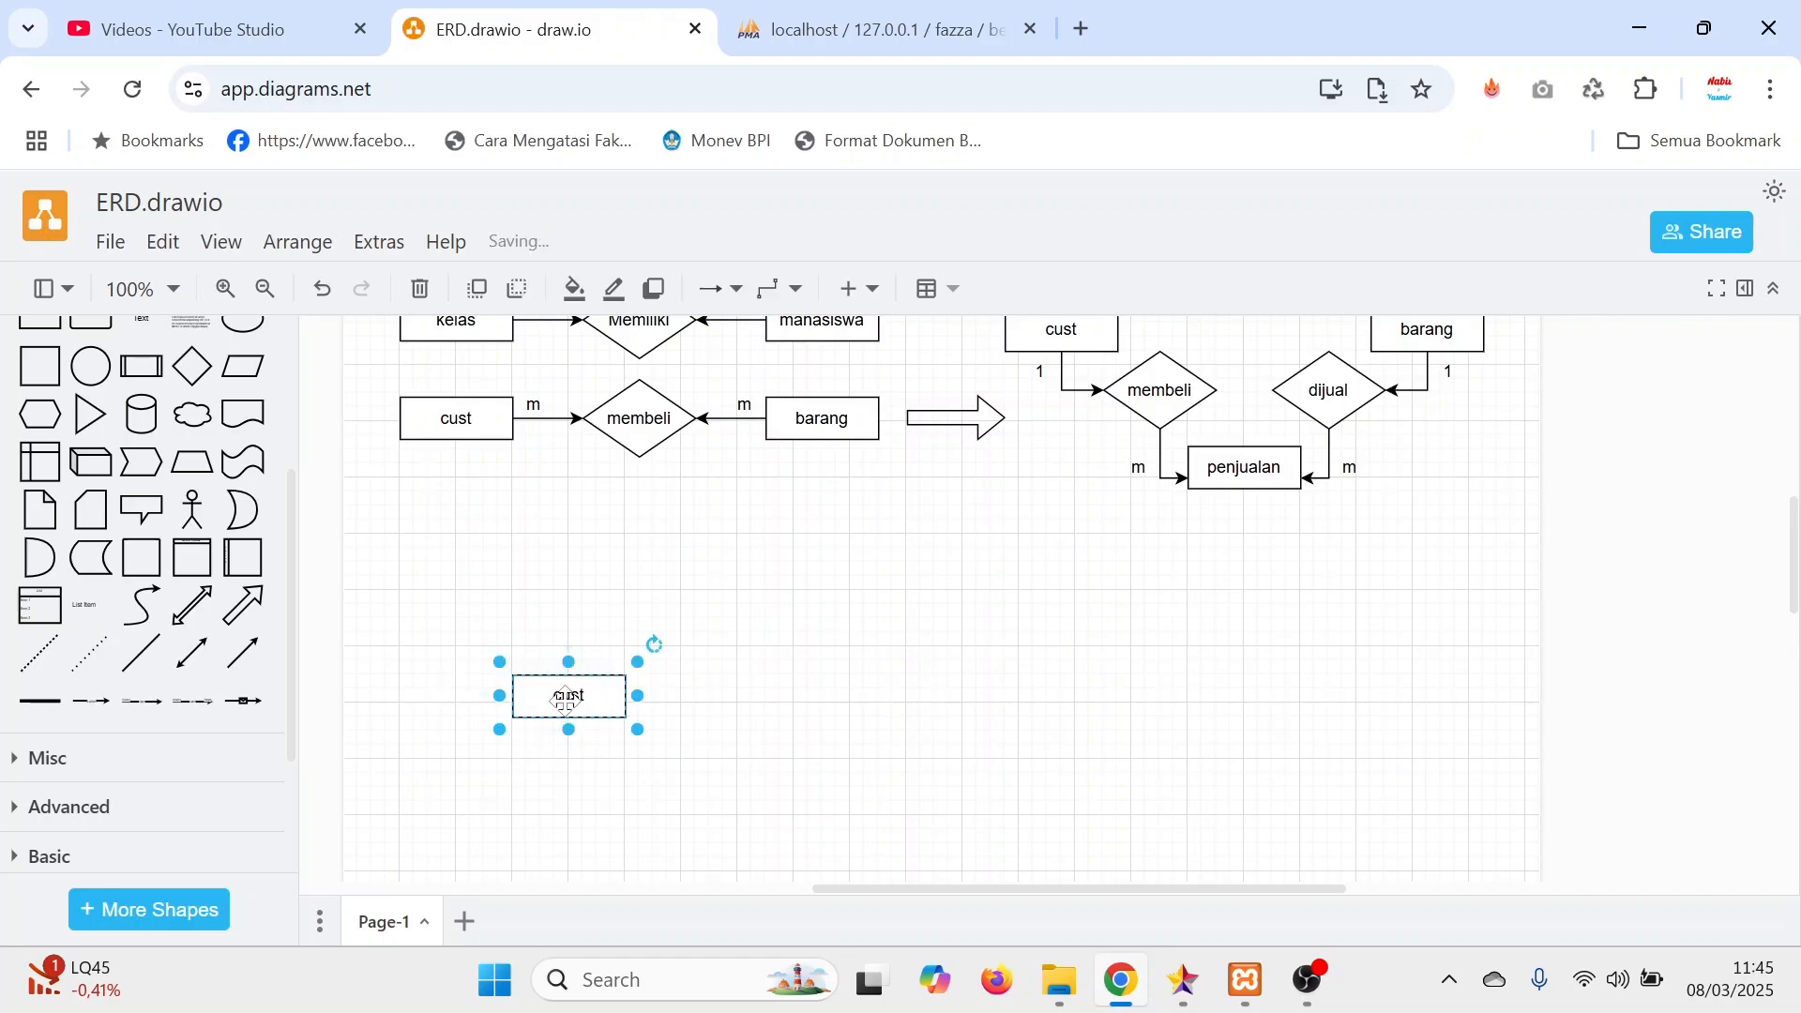
double_click(565, 701)
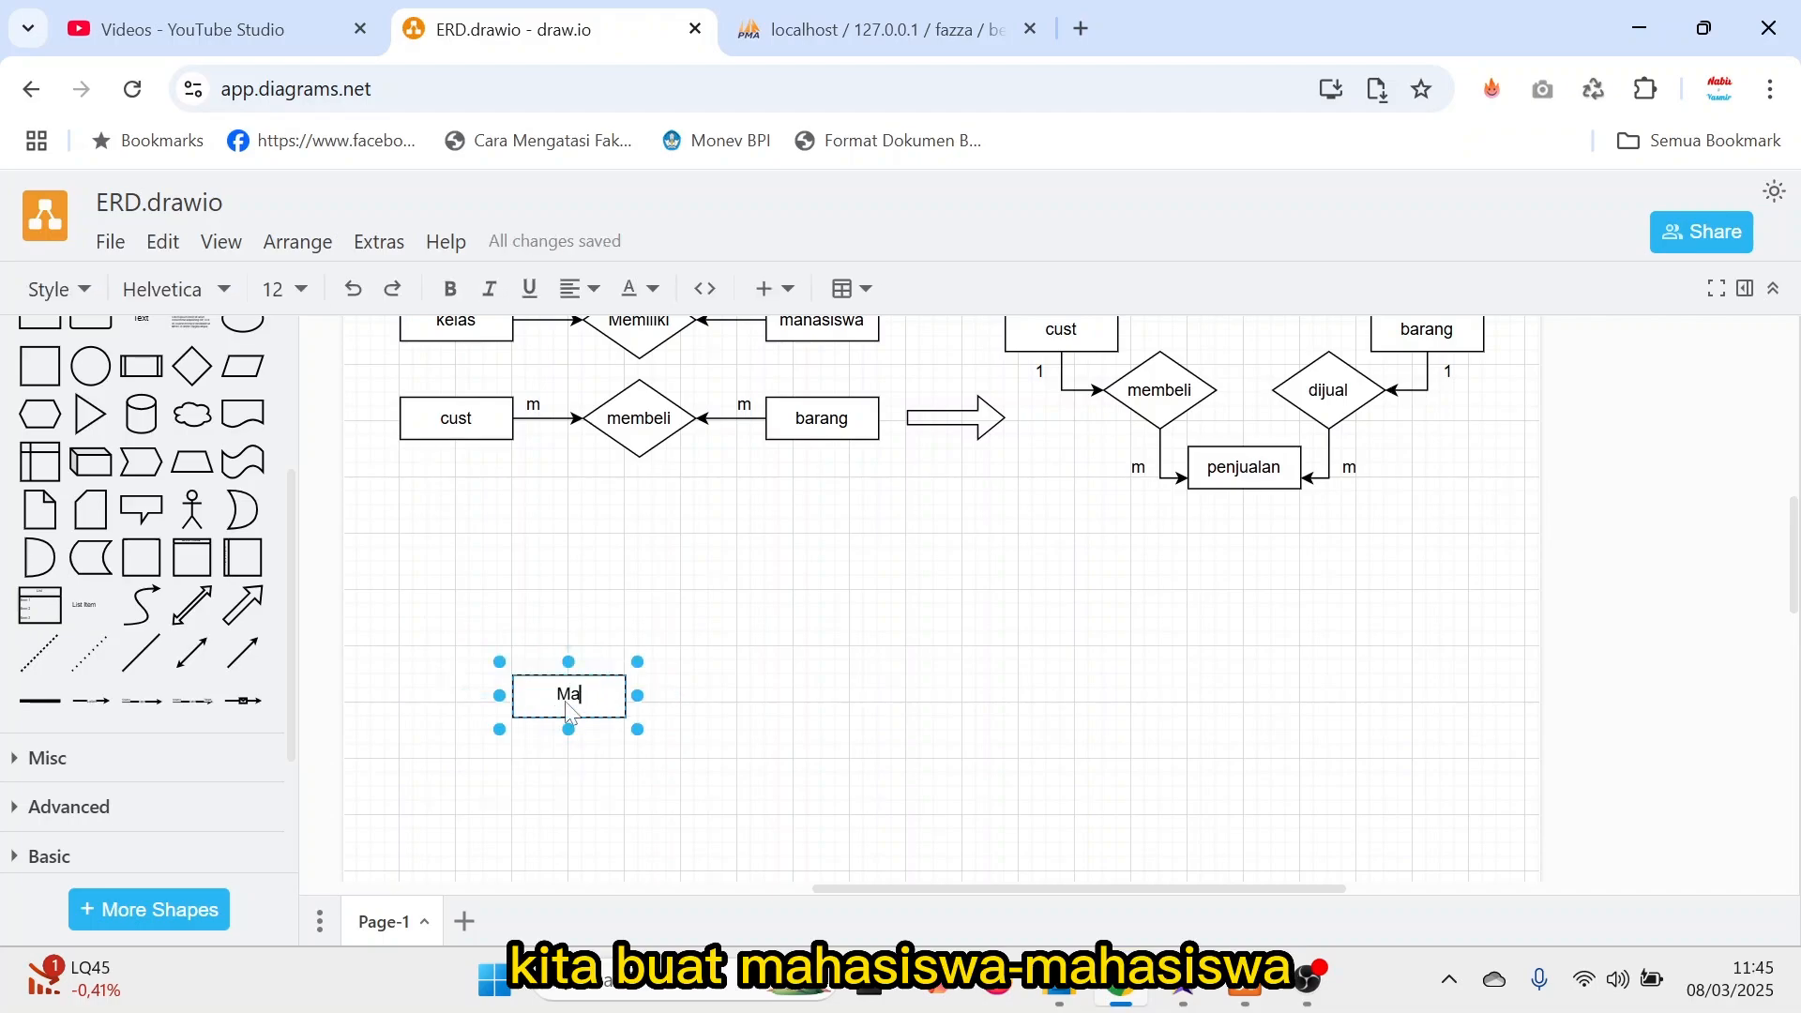
text(Mahasiswa)
click(762, 647)
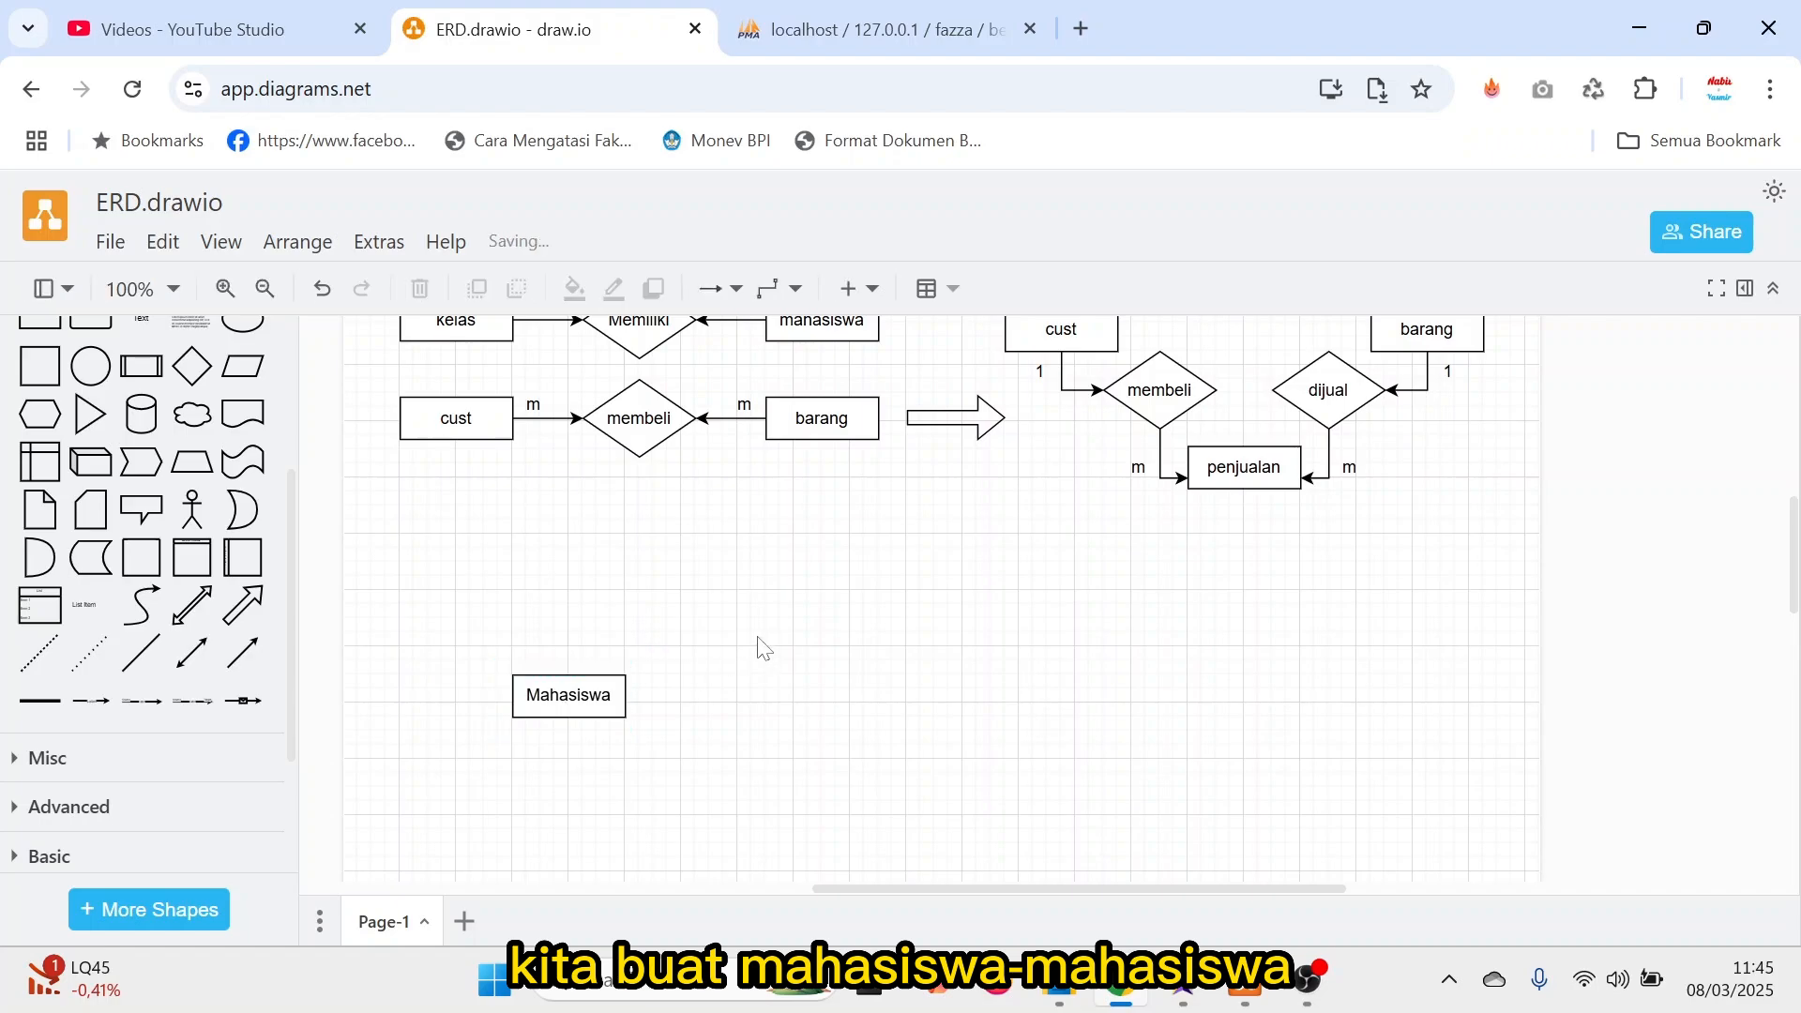
Place a copy of the Mahasiswa entity well to its right, below penjualan, and rename the copy Mata_Kuliah.
click(598, 677)
drag(577, 706, 1085, 650)
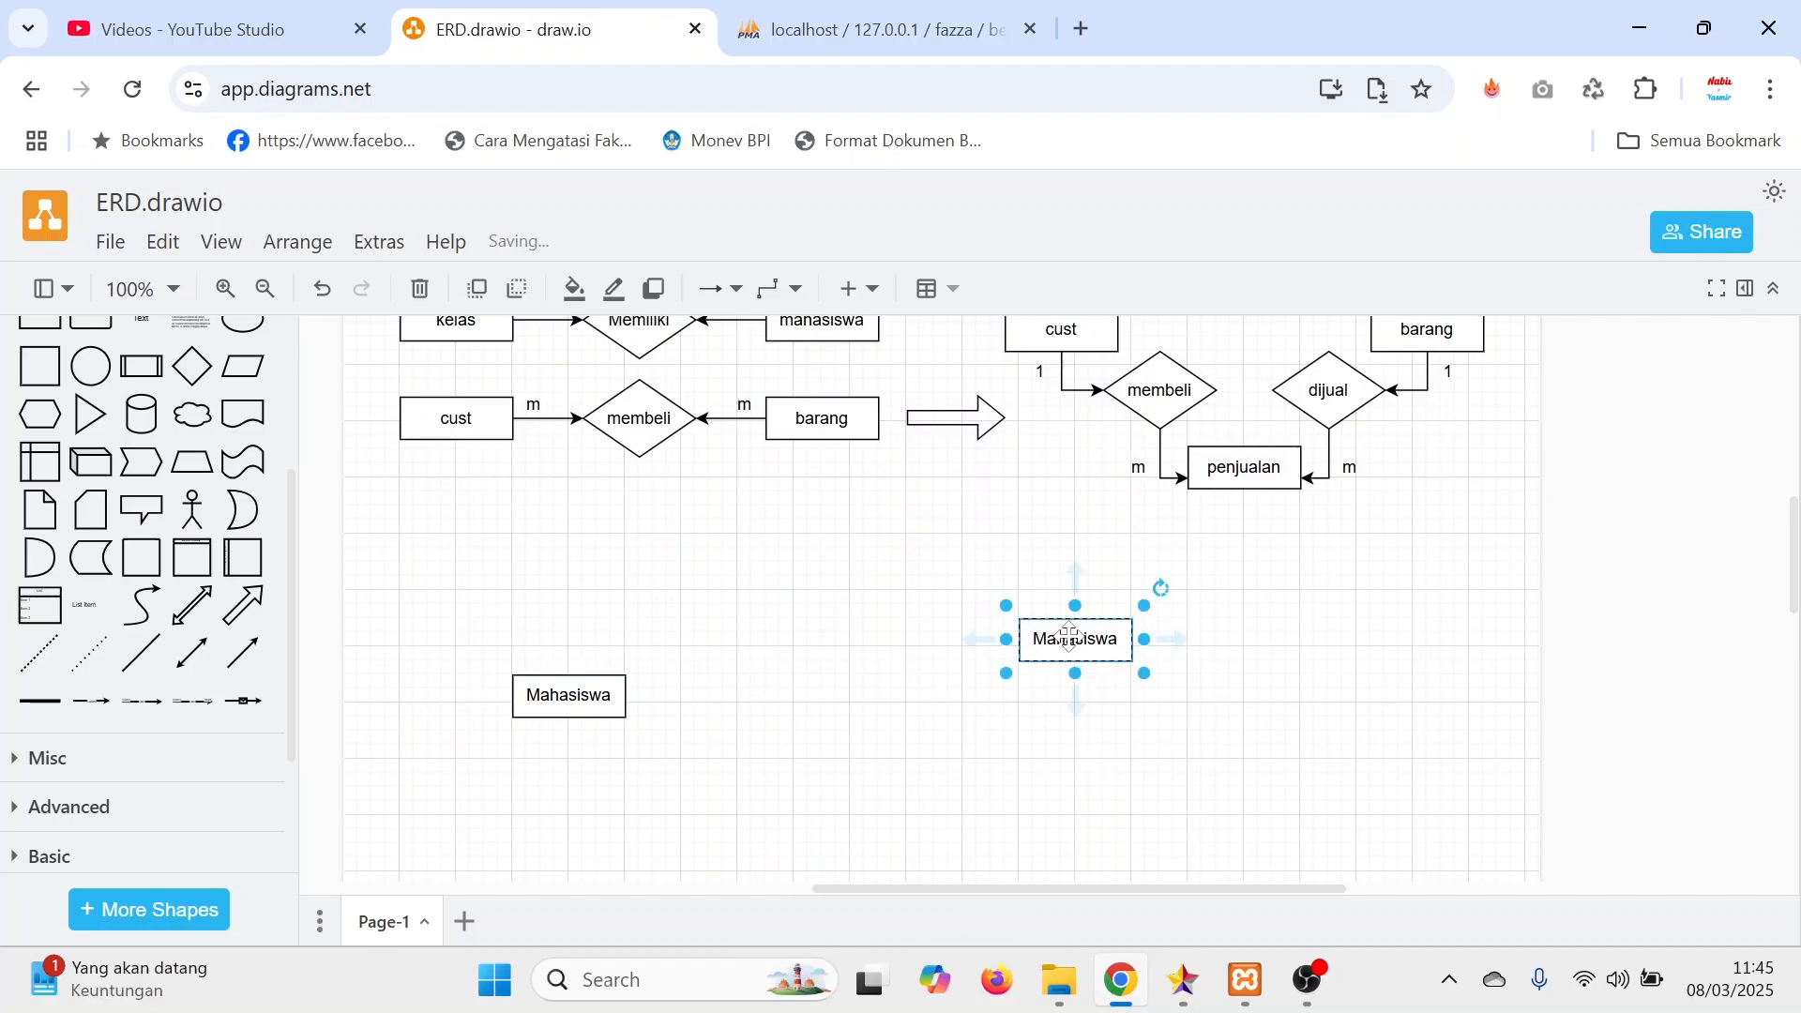
double_click(1075, 640)
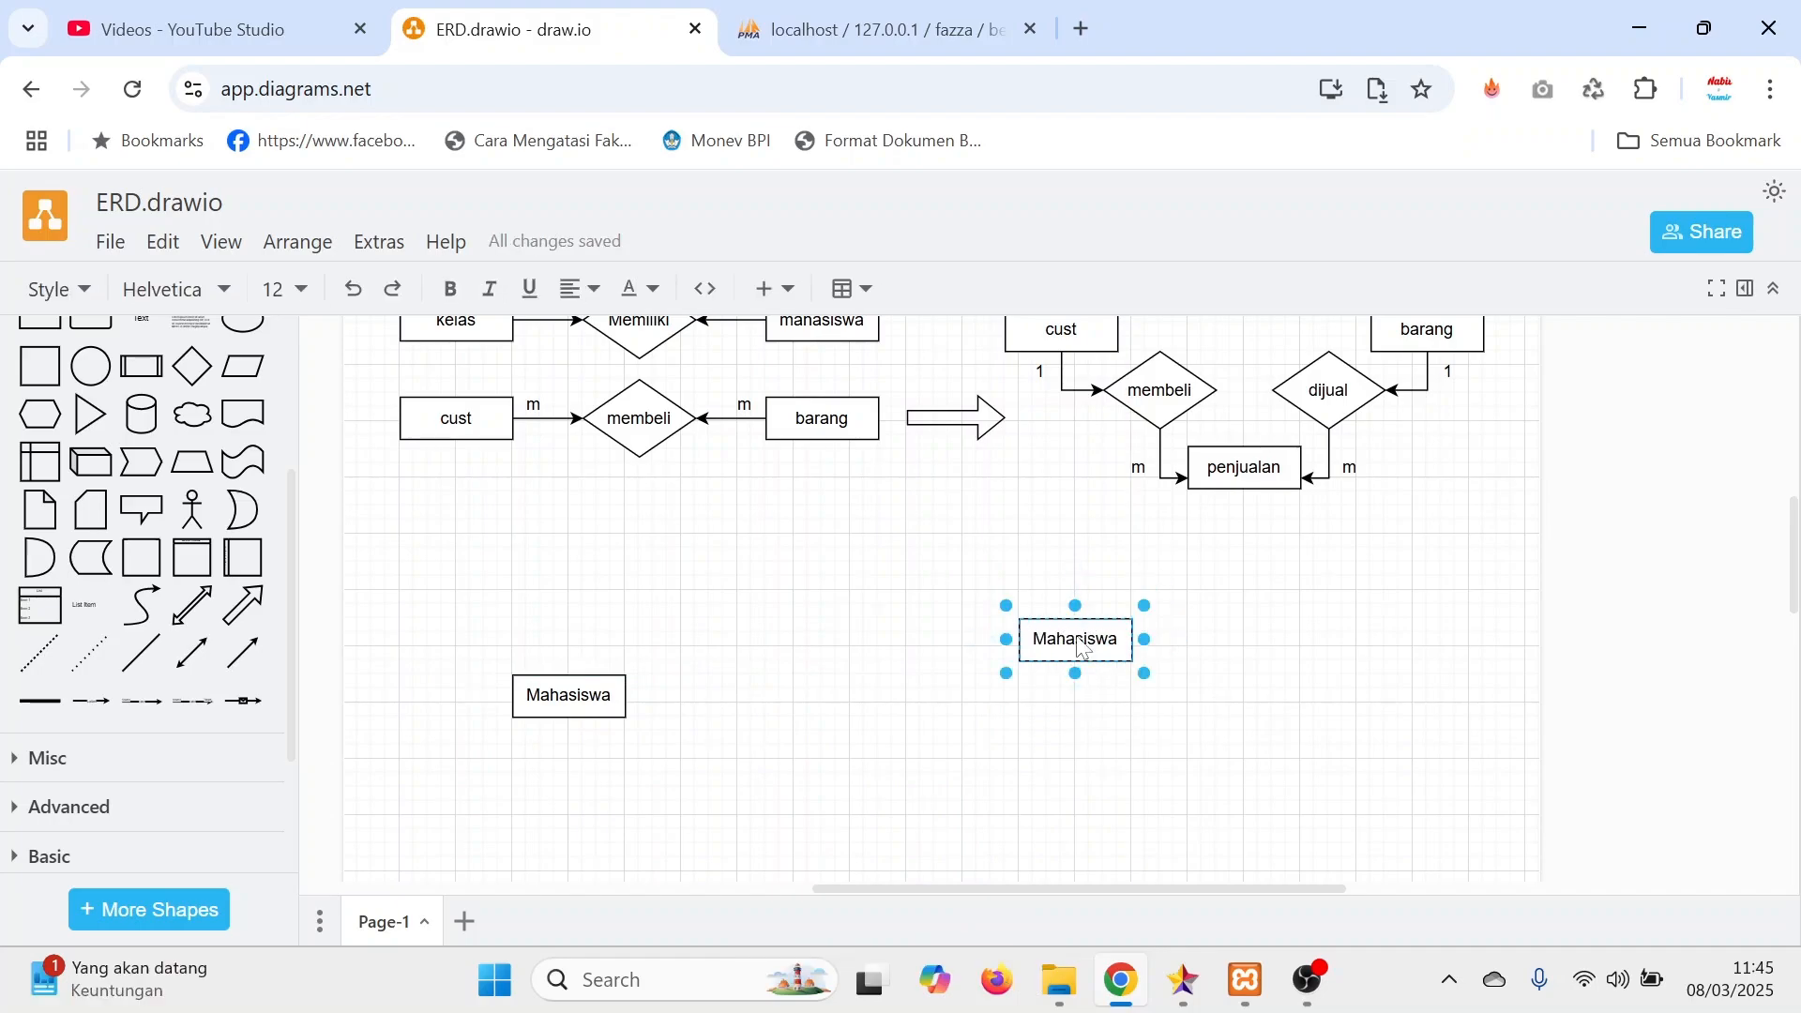
text(M)
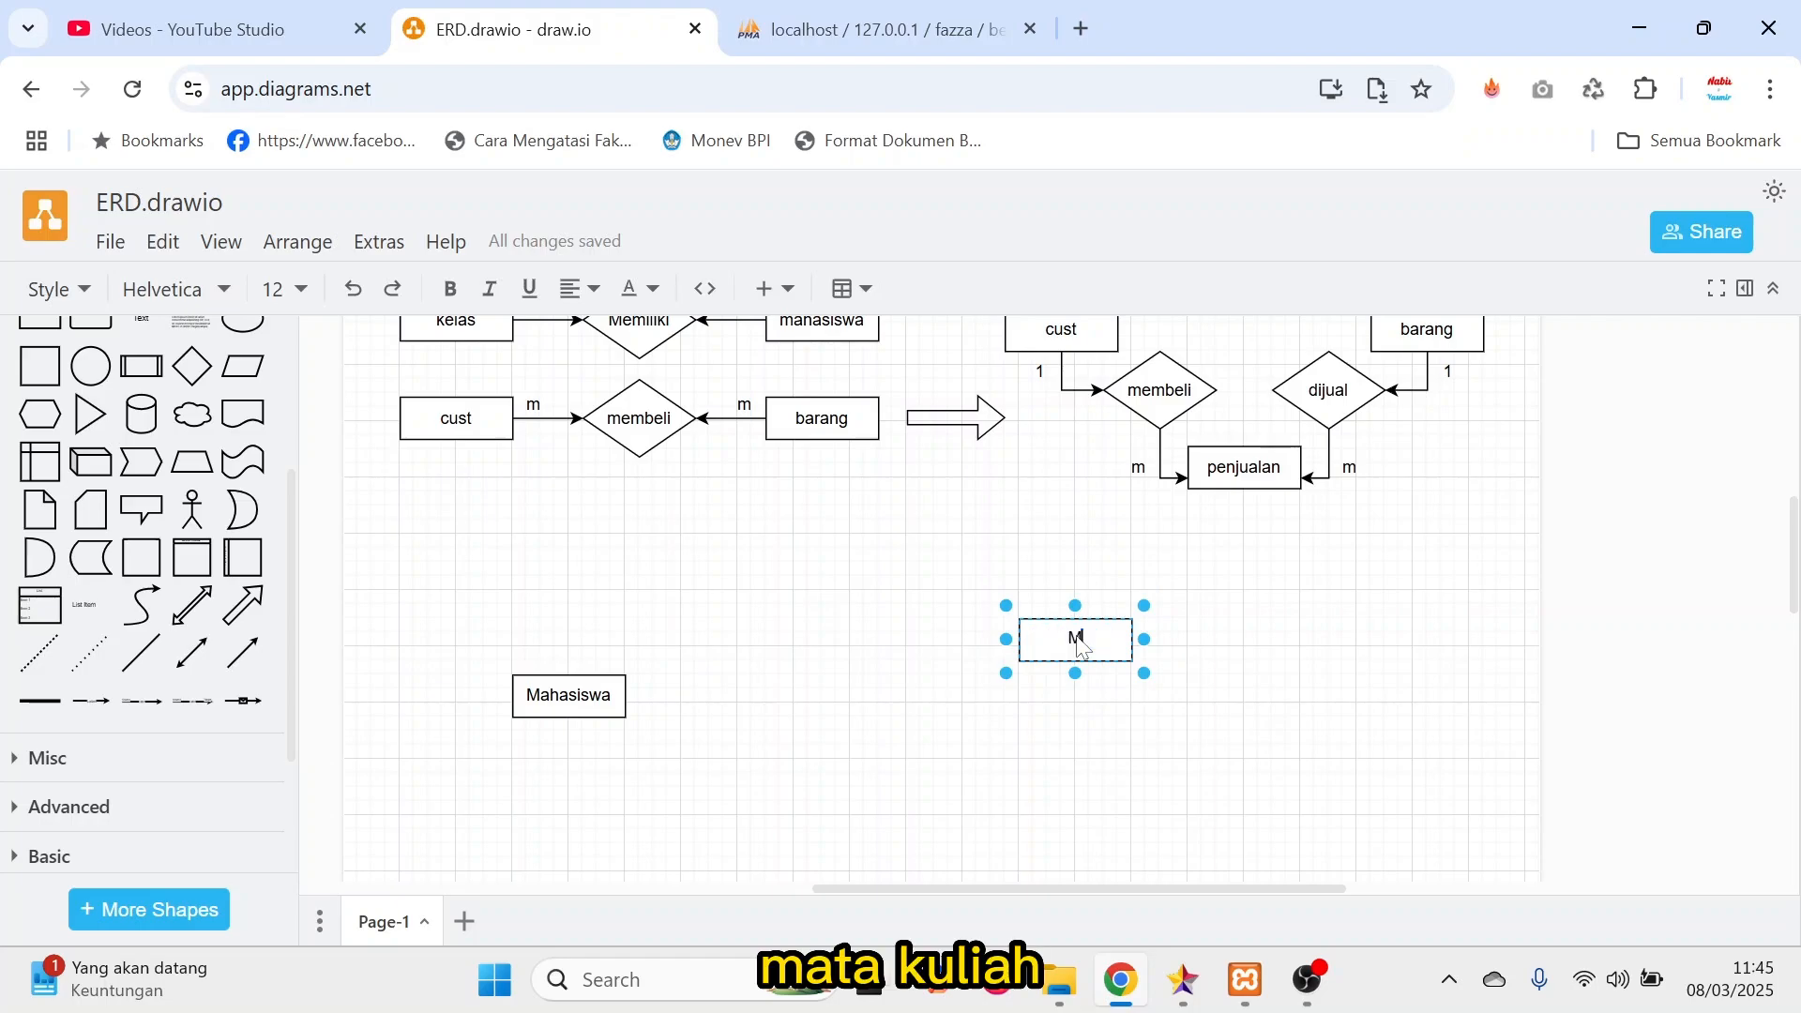
text(ata_Kuliah)
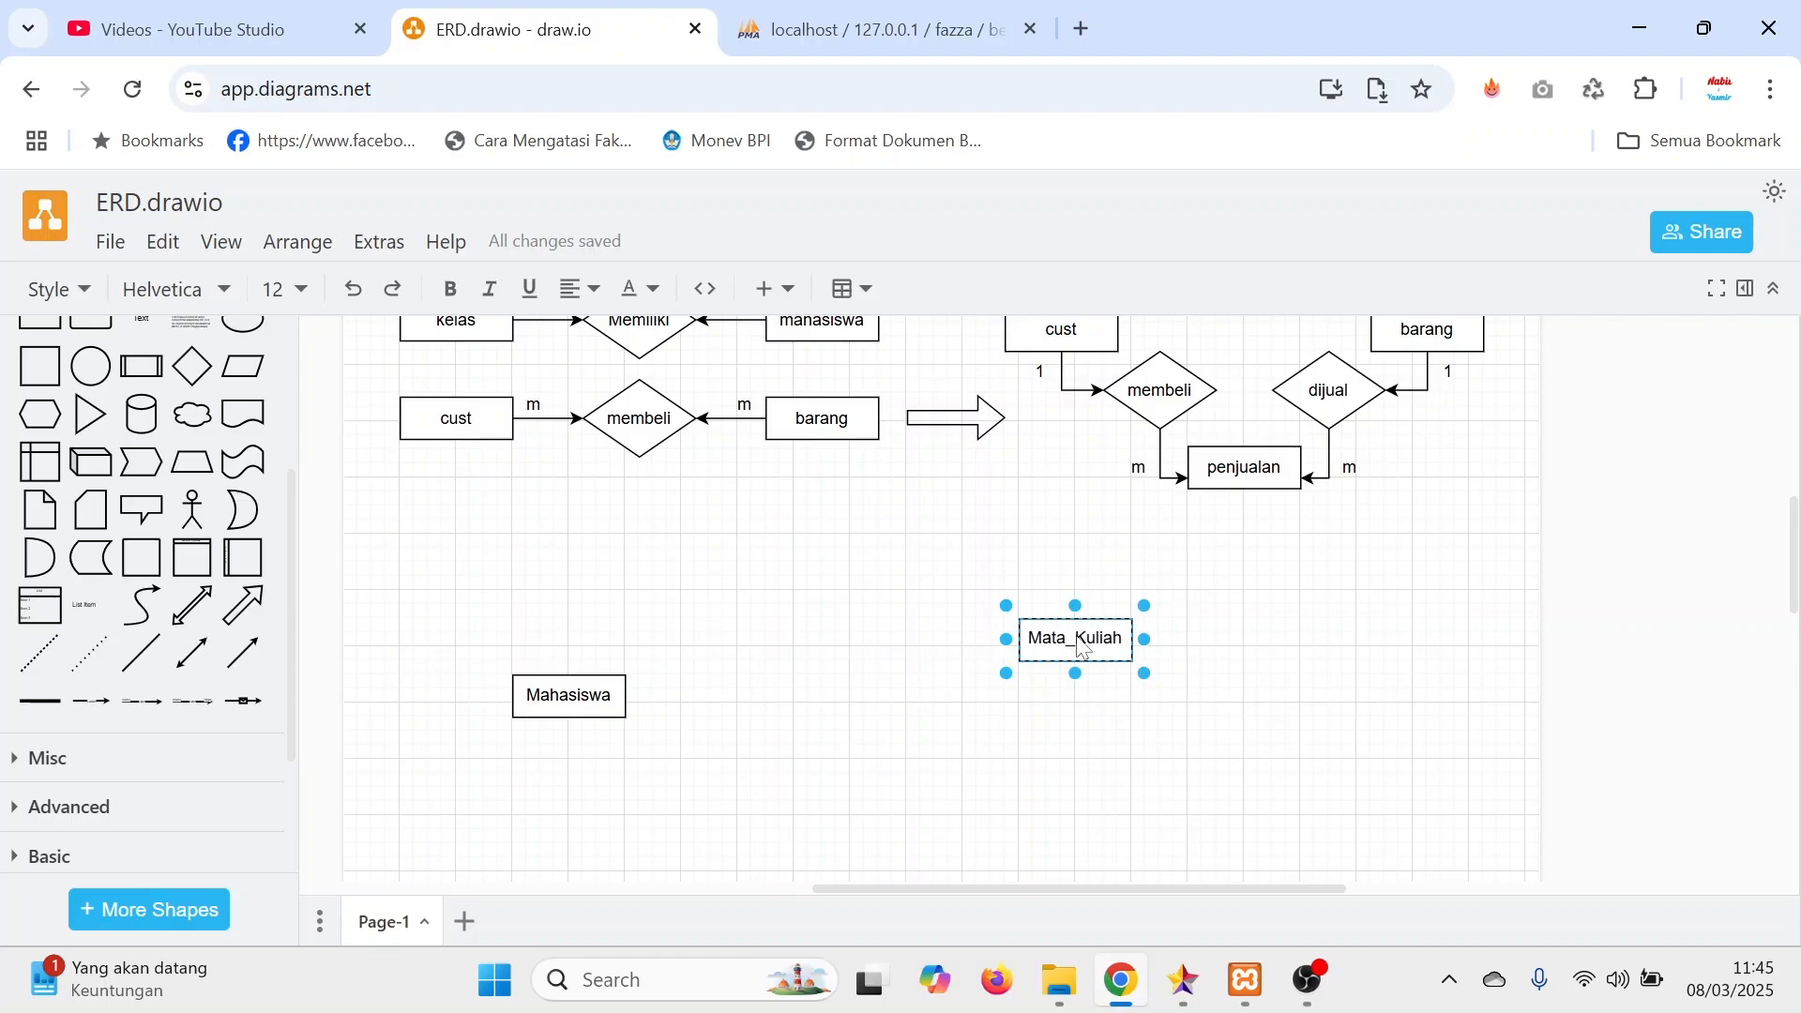
click(1026, 767)
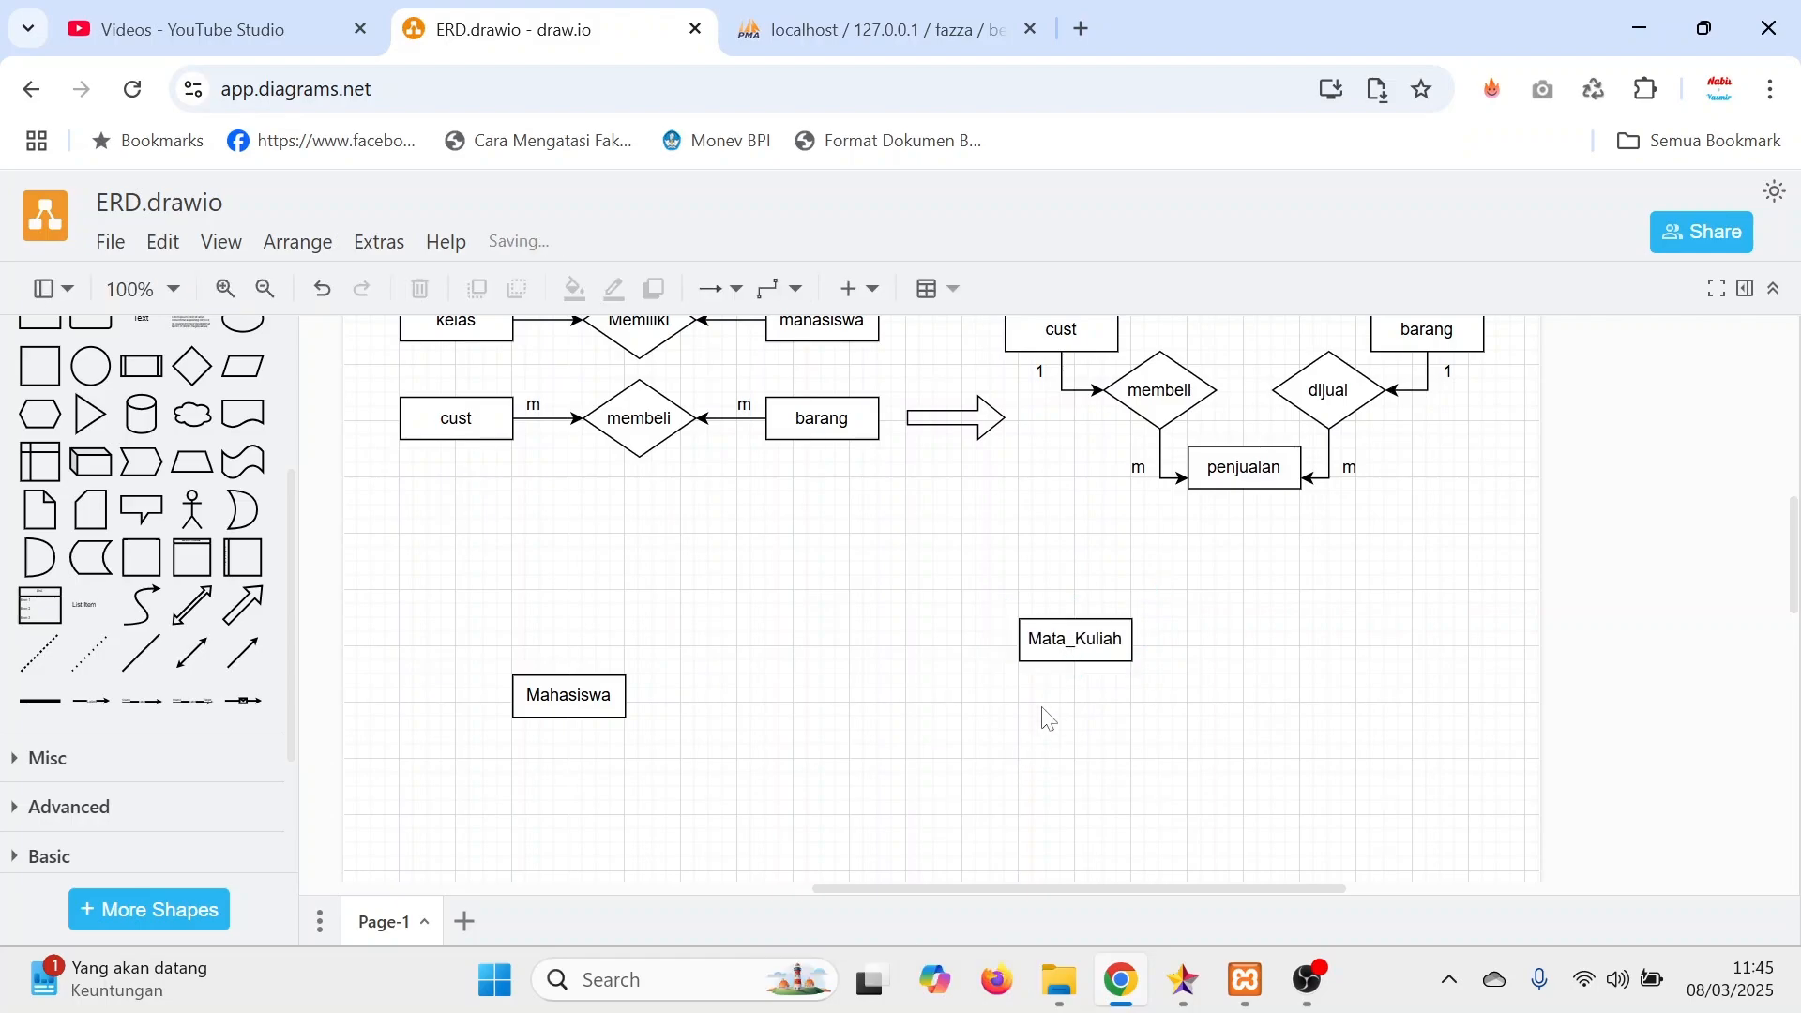
Paste another Mahasiswa entity, place it directly below the original and rename it Prodi.
scroll(1048, 719, down, 3)
key(ctrl+v)
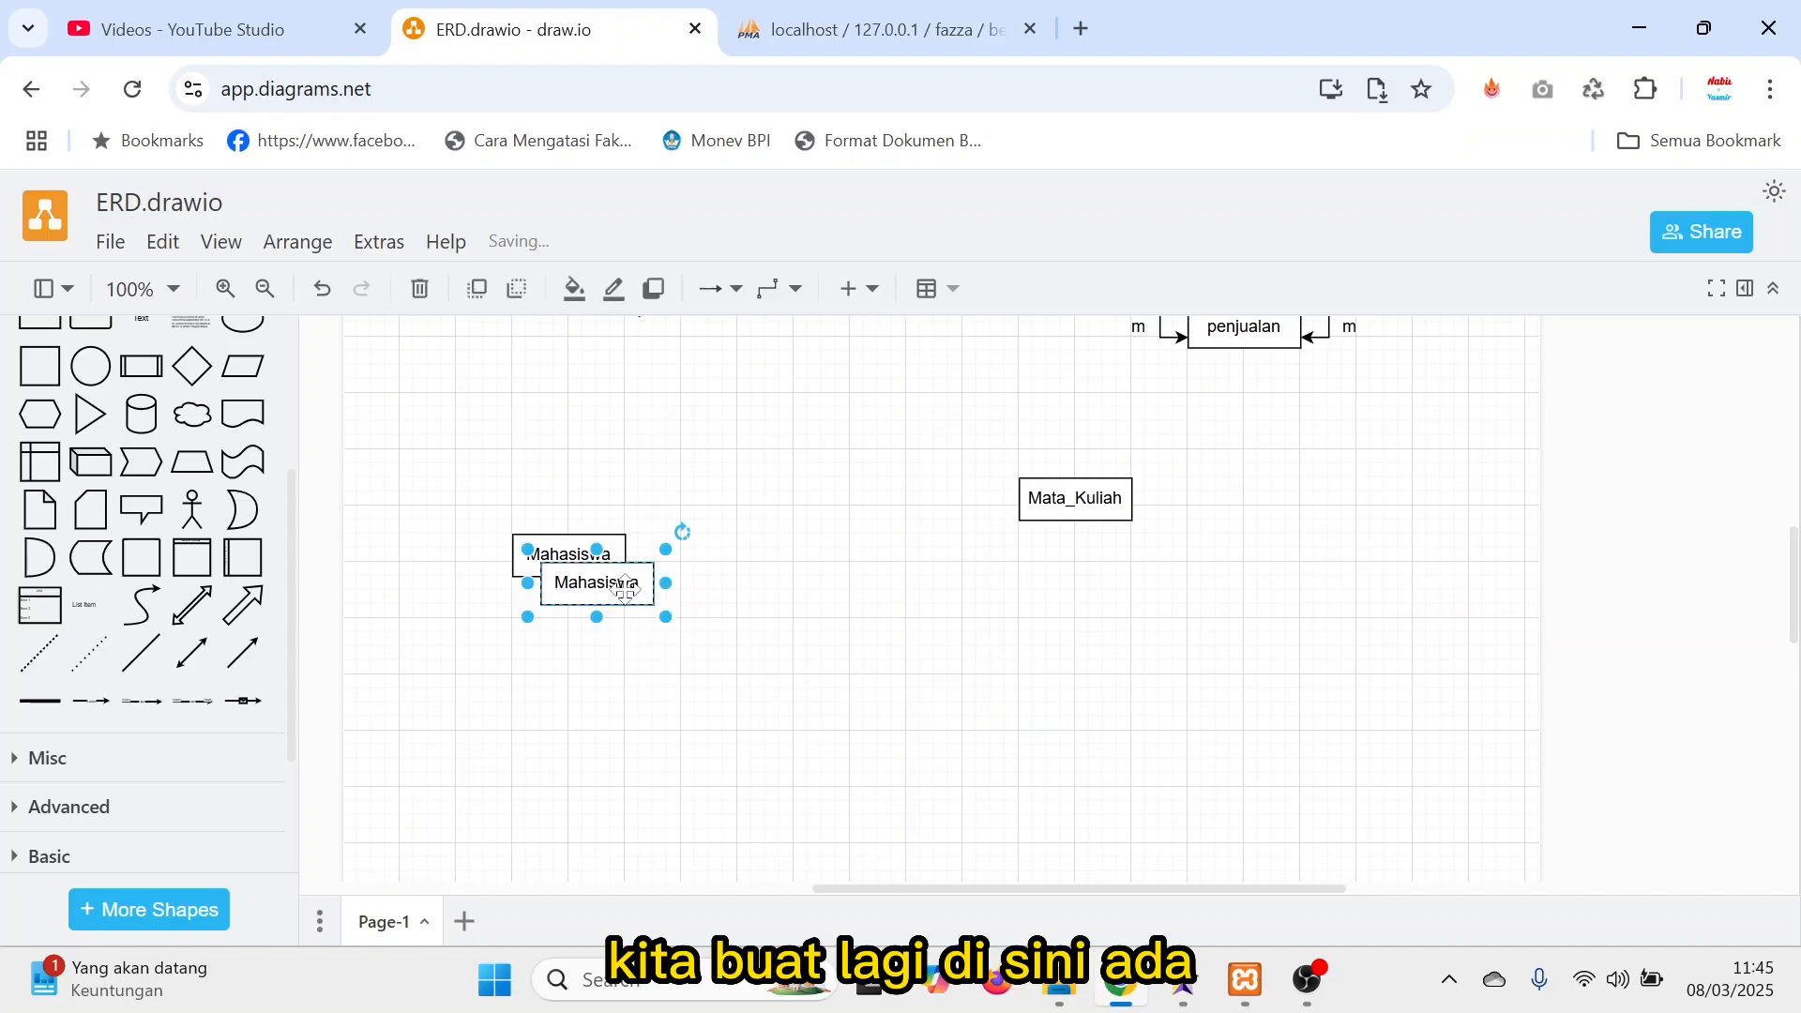
drag(624, 587, 575, 721)
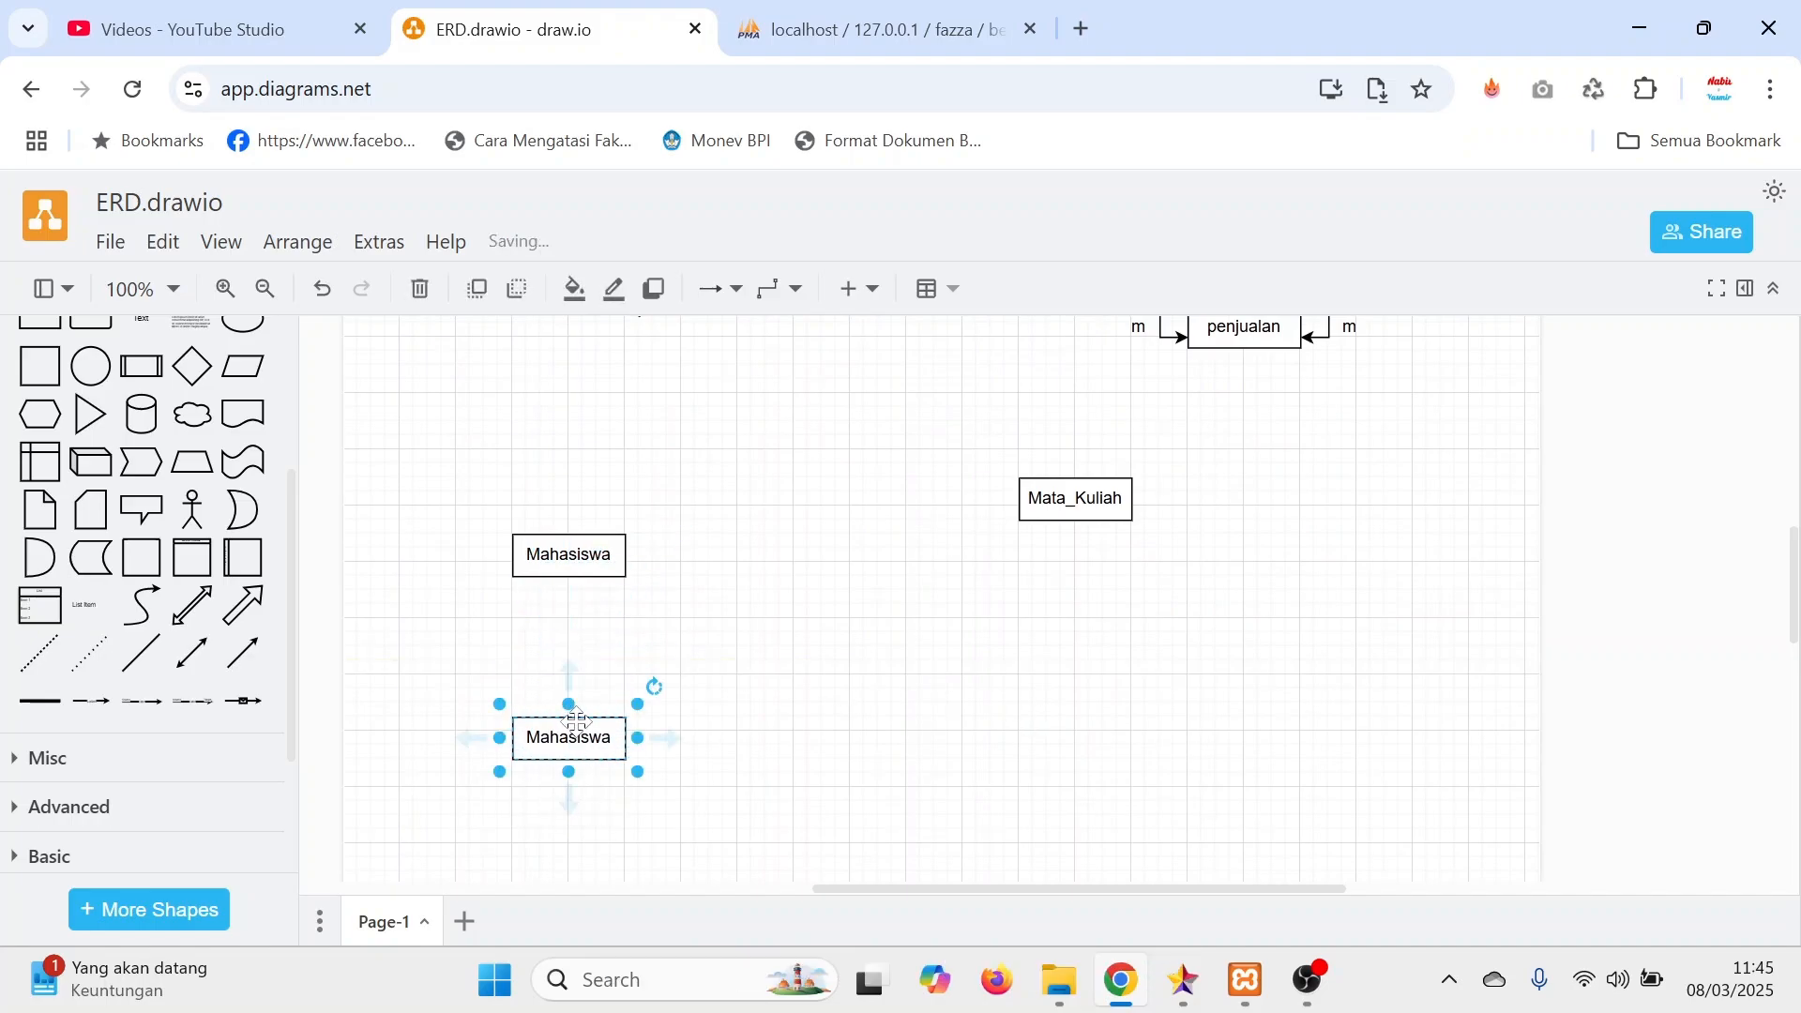
double_click(569, 737)
text(Pr)
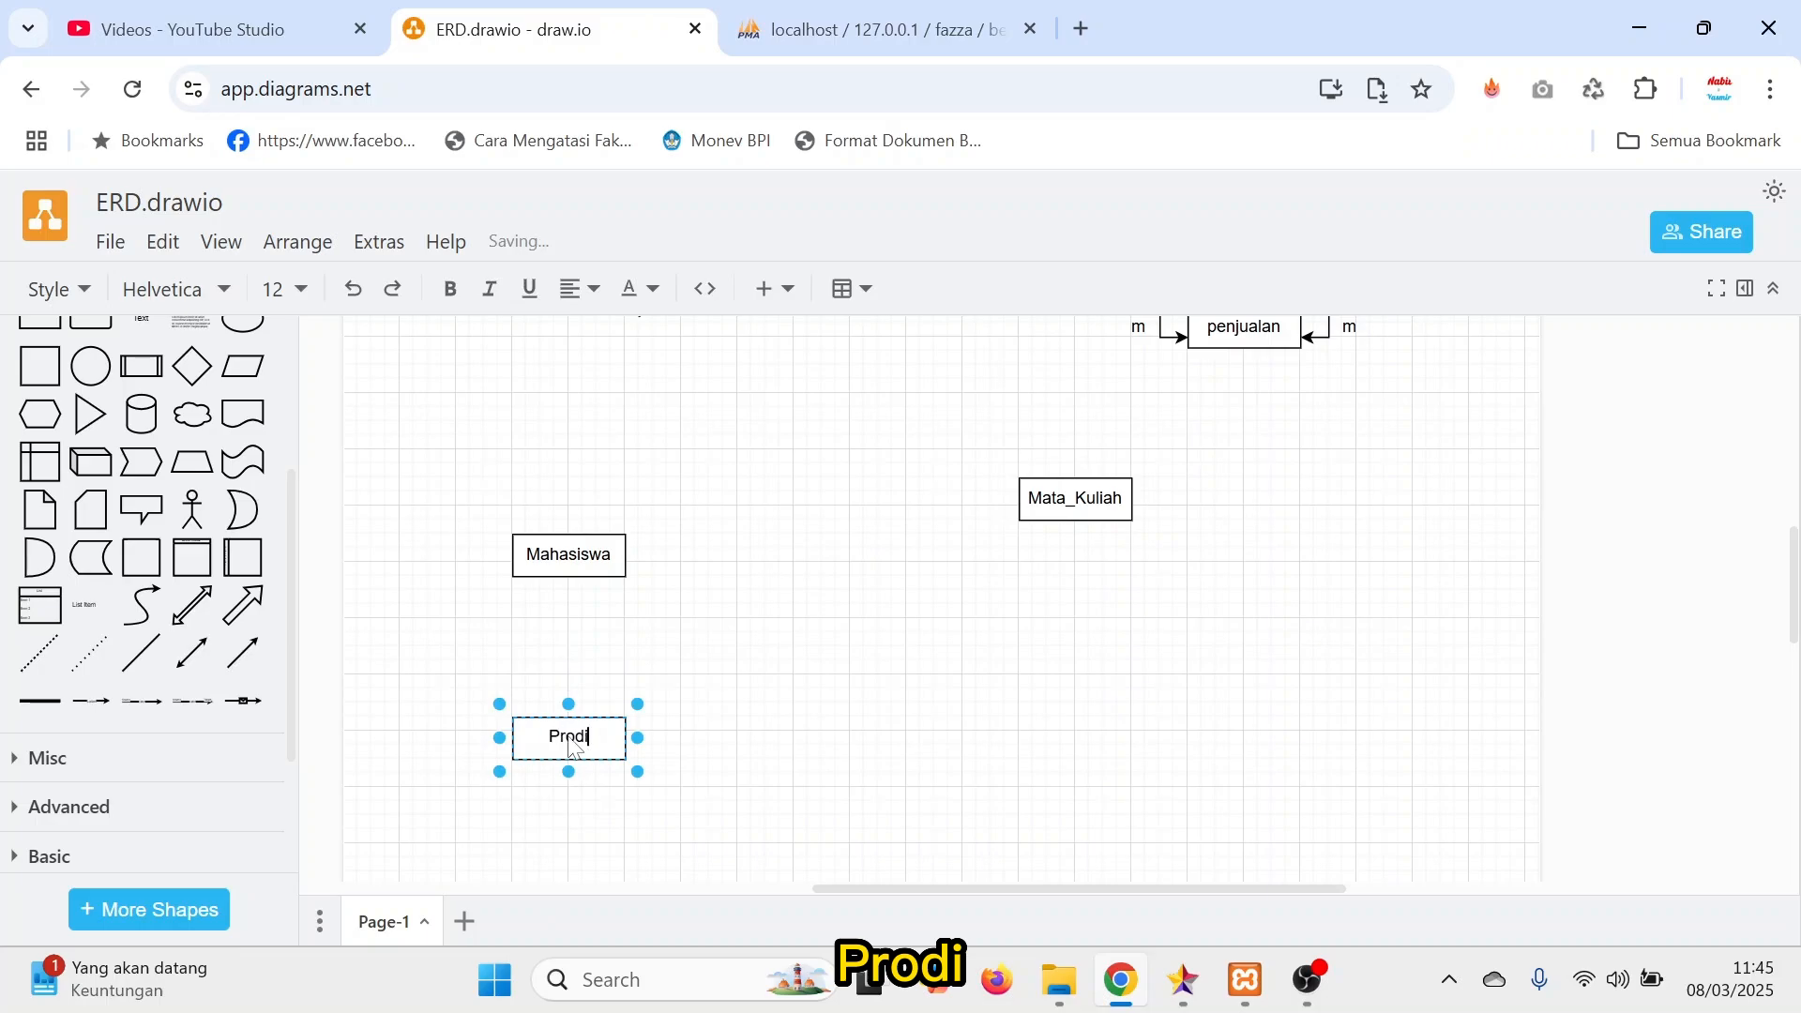
text(odi)
click(767, 765)
Paste another Mahasiswa entity level with Prodi, rename it Dosen, and shift Mata_Kuliah closer above it.
key(ctrl+v)
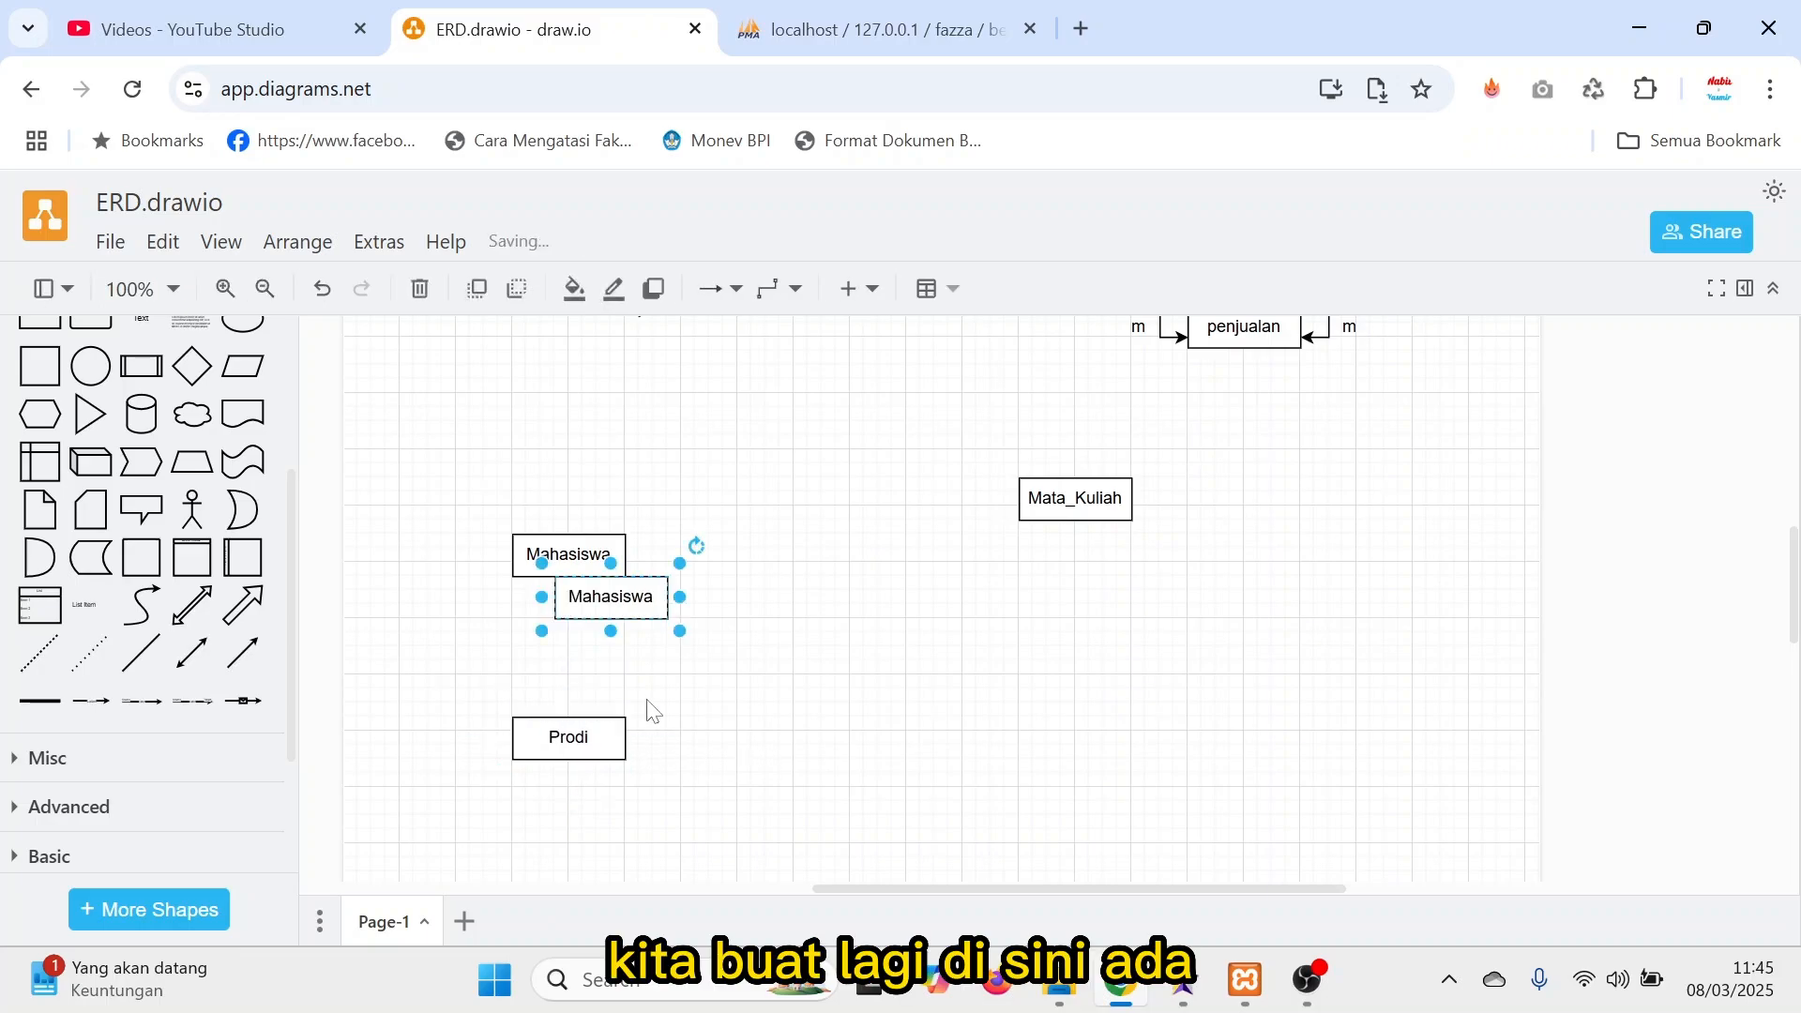
drag(635, 594, 1041, 749)
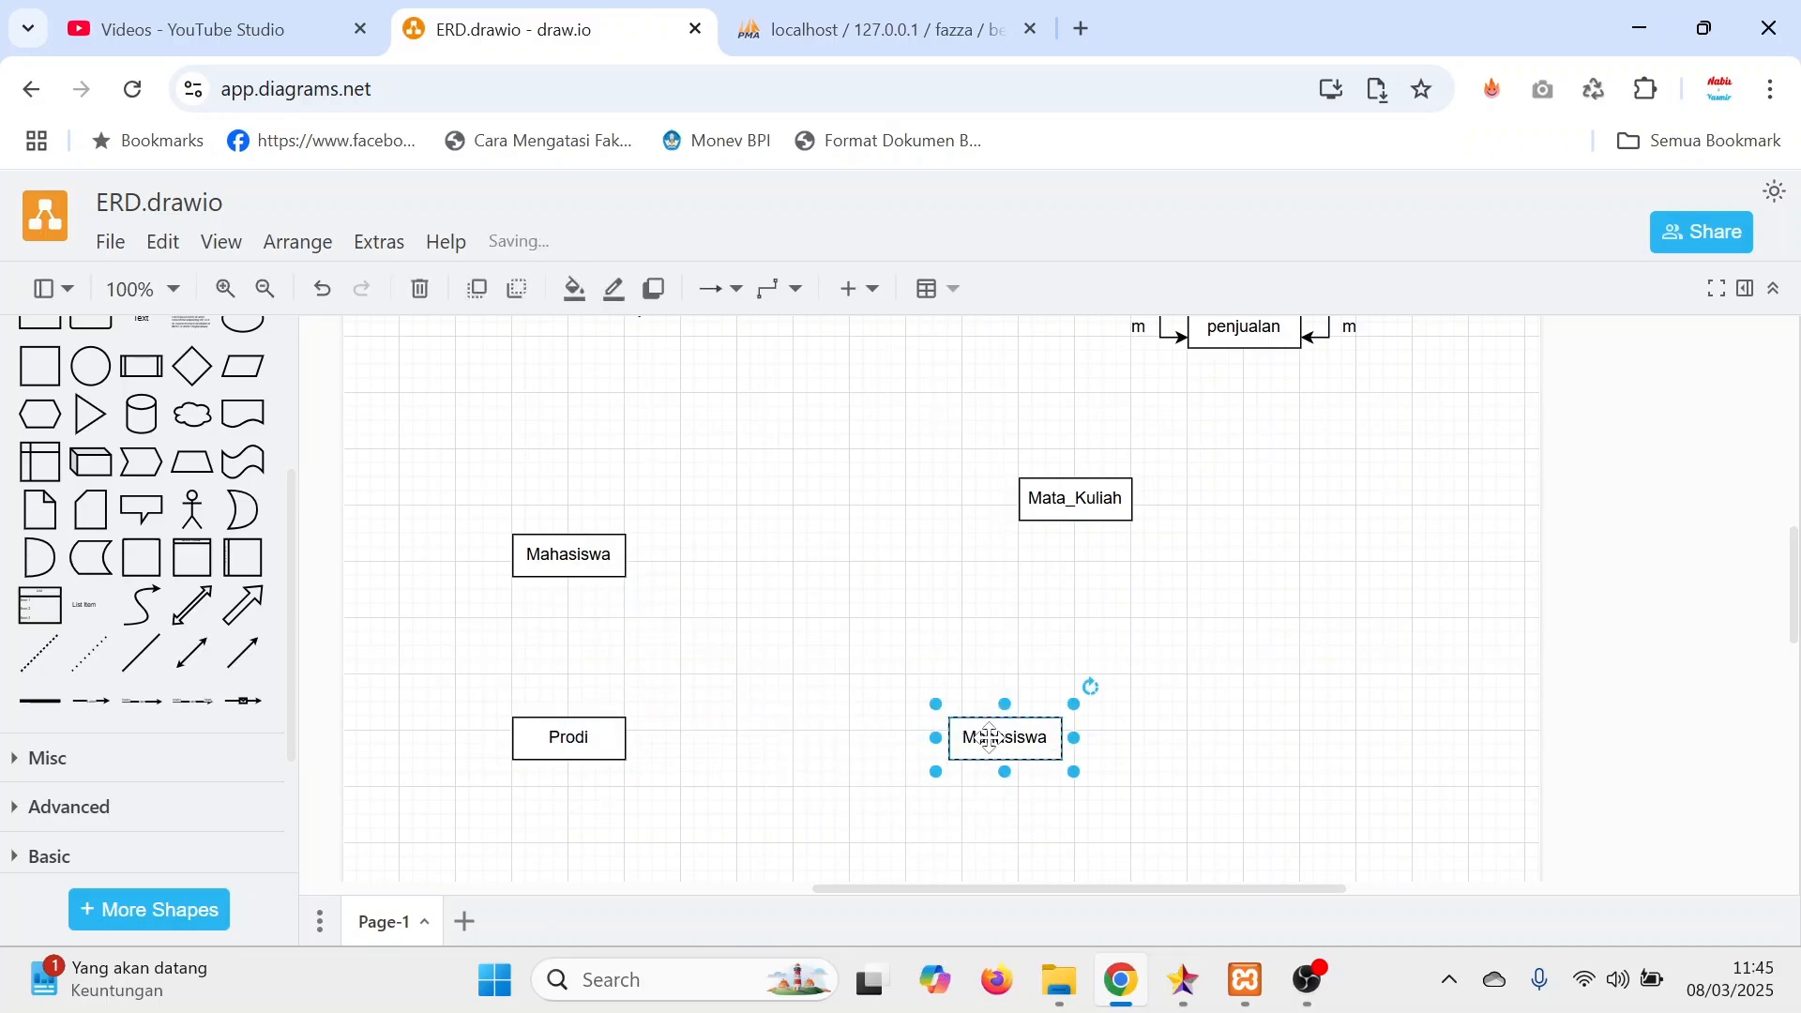
double_click(996, 748)
text(Dosen)
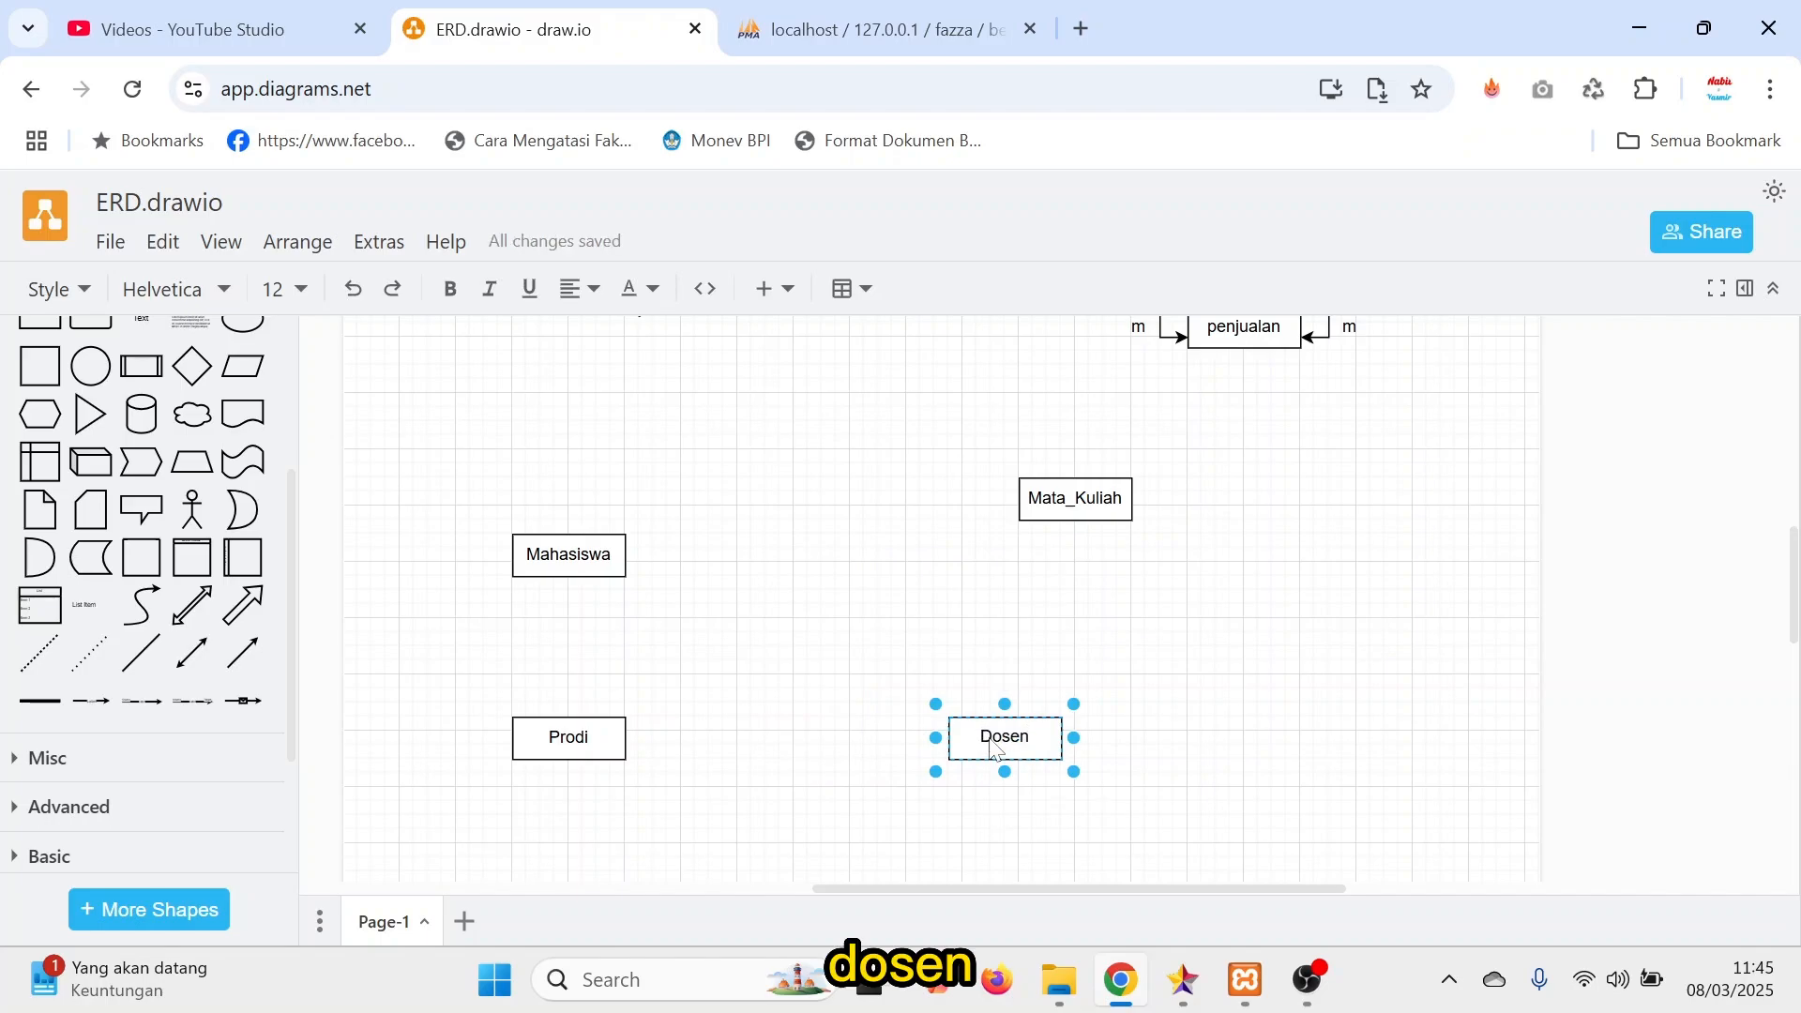
click(1149, 686)
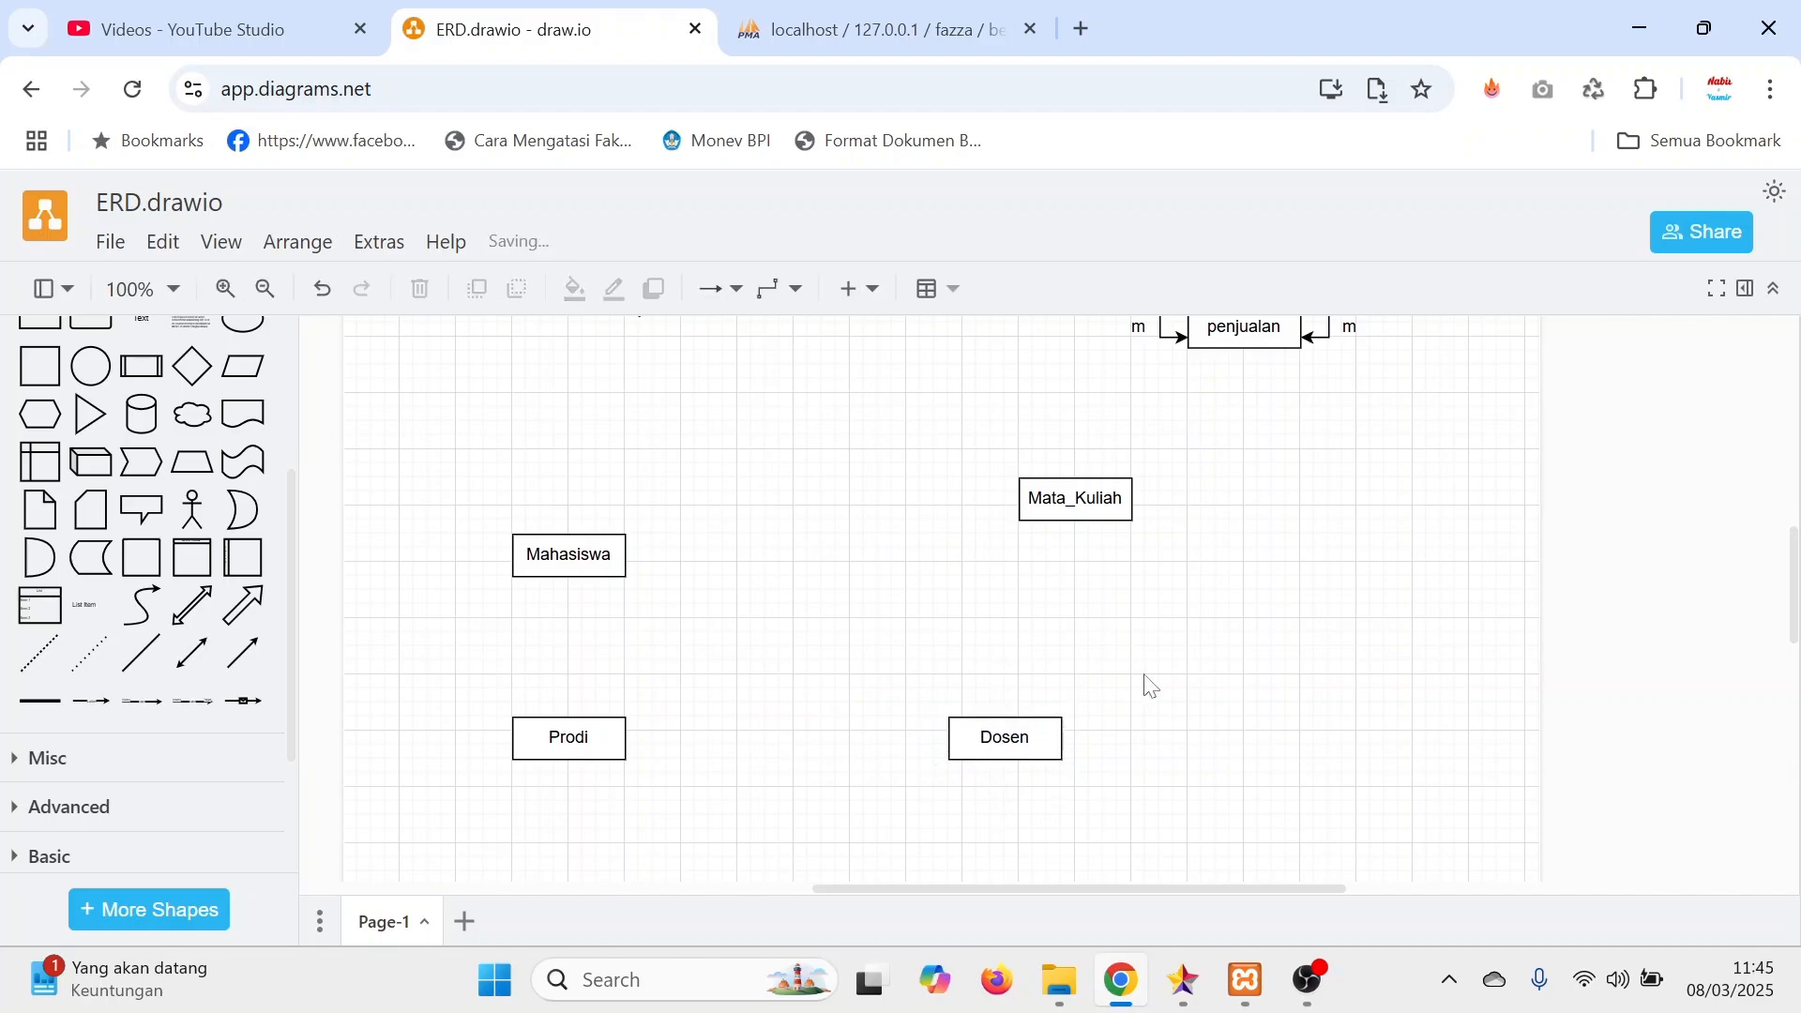
drag(1118, 503, 1075, 532)
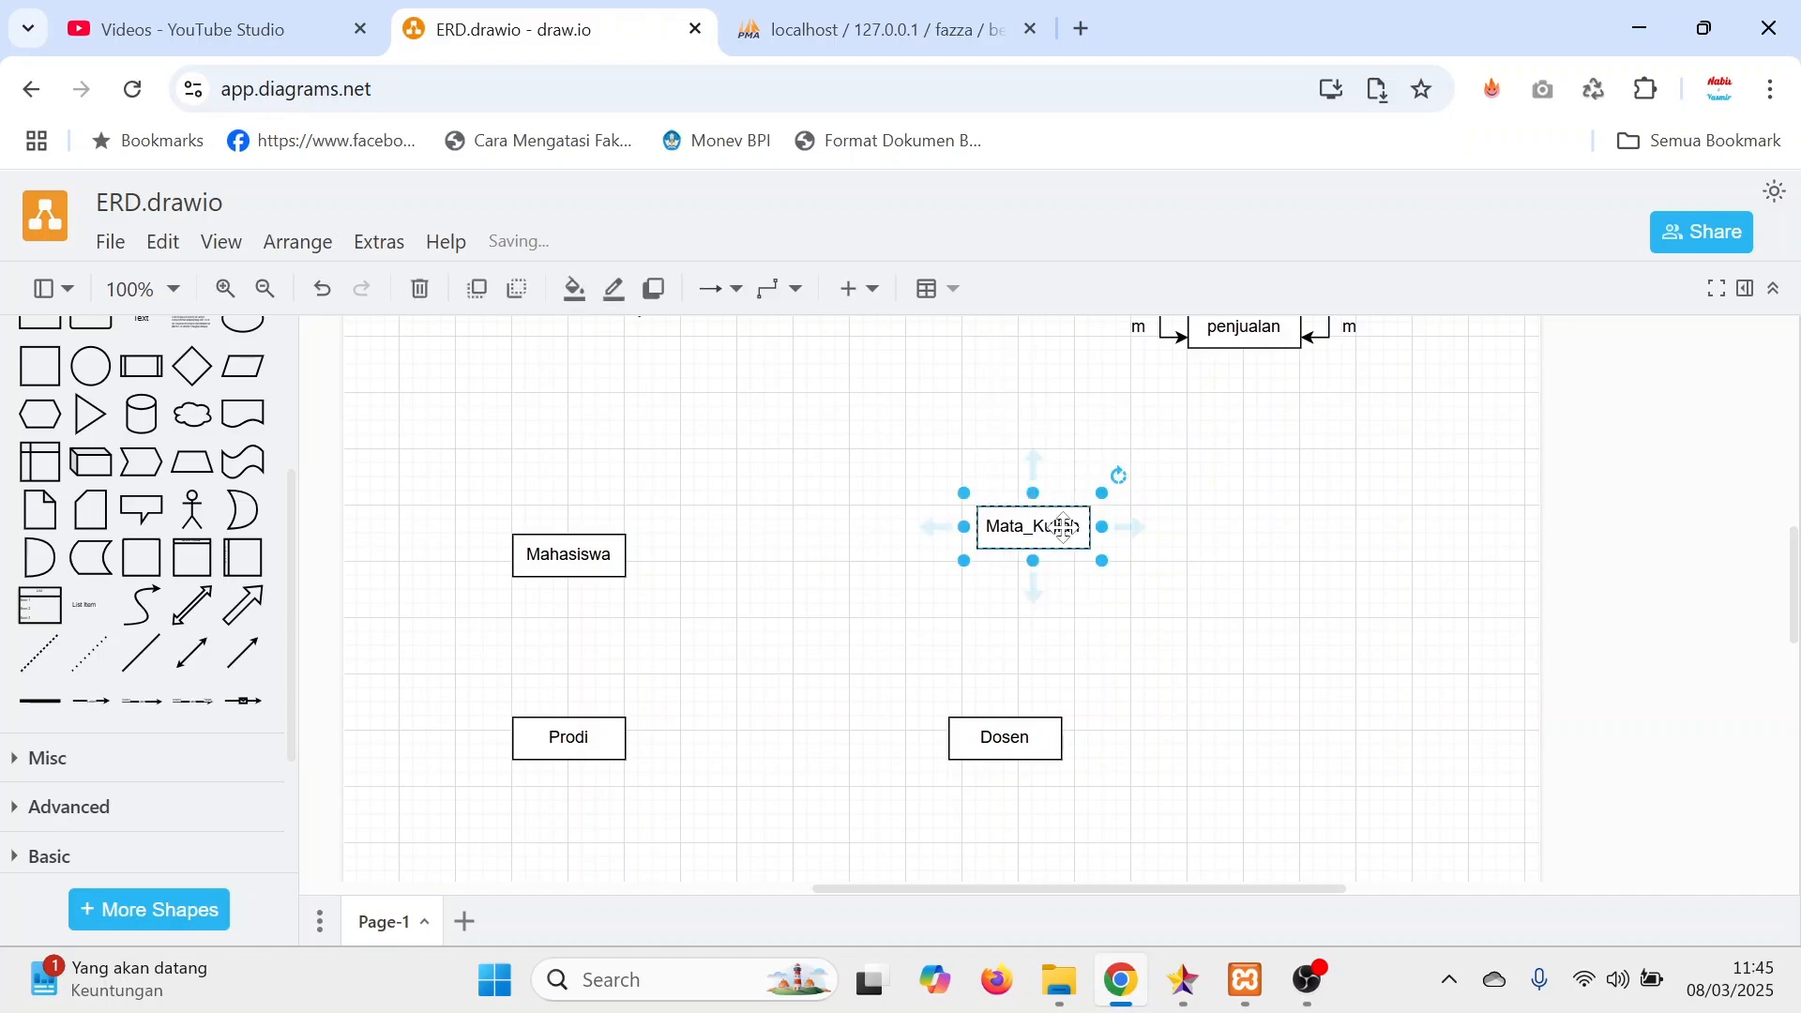
Point out the Mahasiswa, Prodi and Dosen entities, check the MULTIPLE RELATION video in the YouTube Studio playlist, and return to the ERD diagram.
click(591, 554)
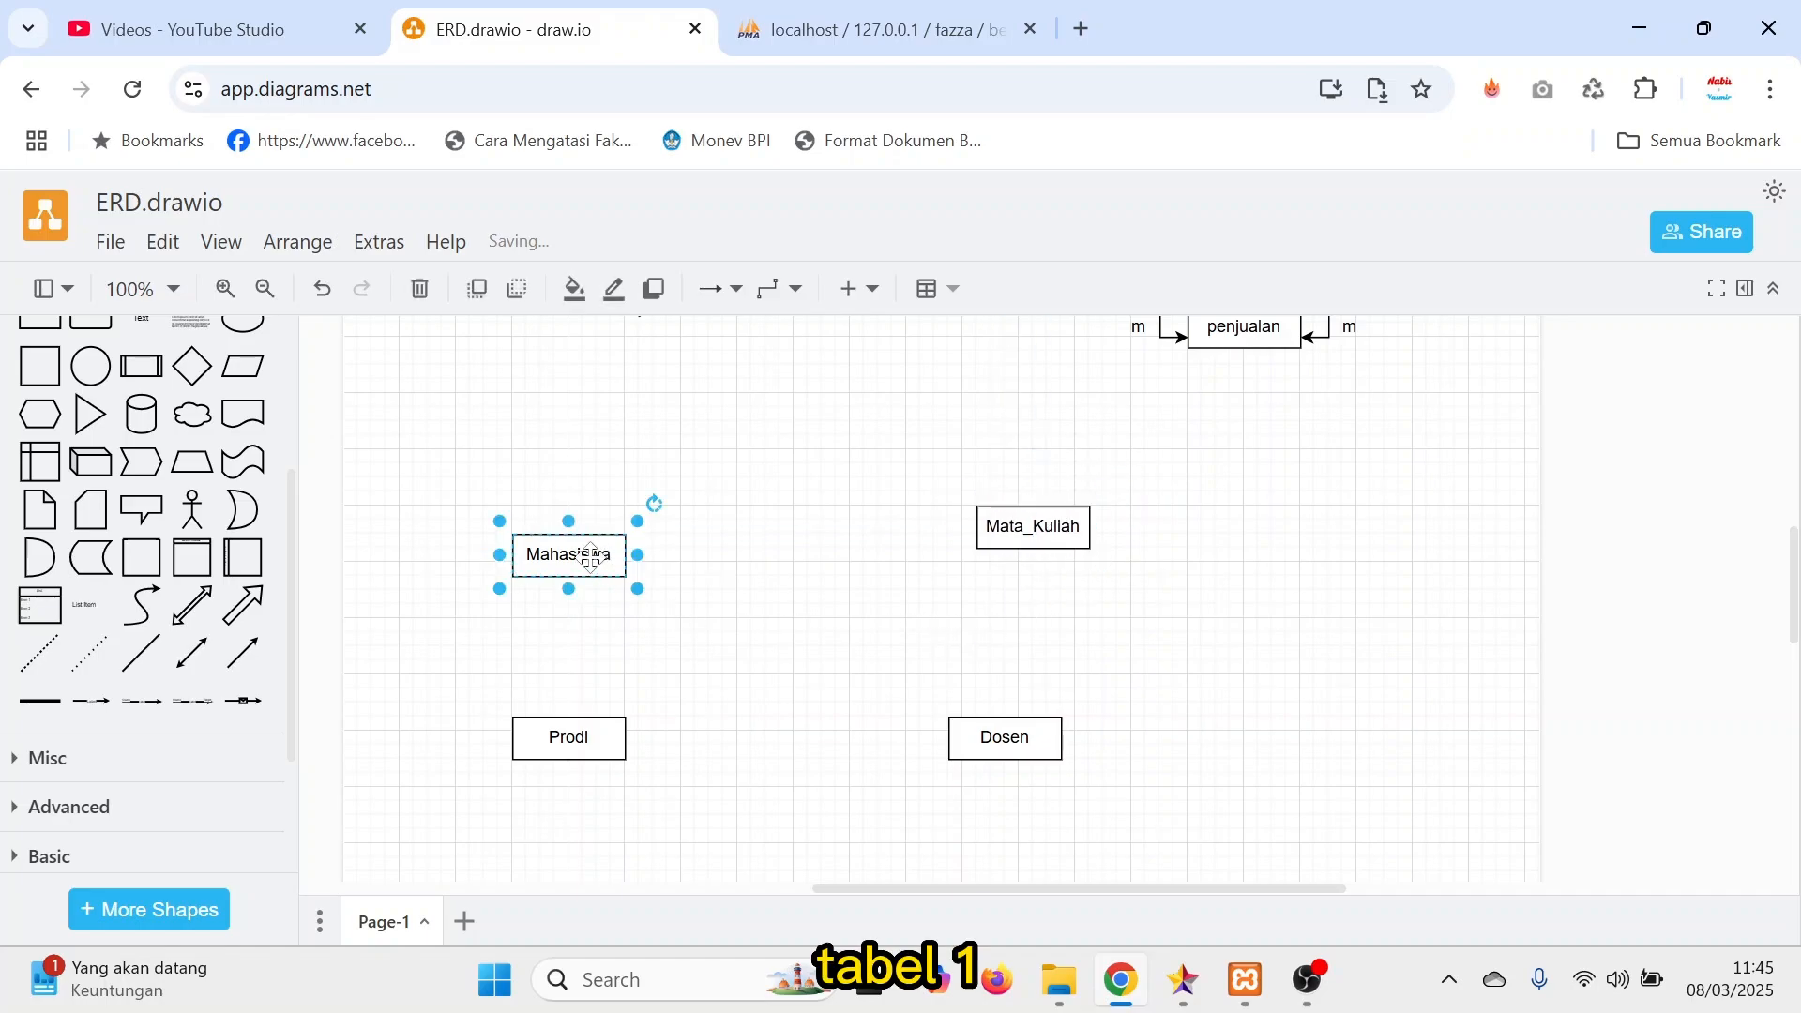
click(591, 737)
click(980, 746)
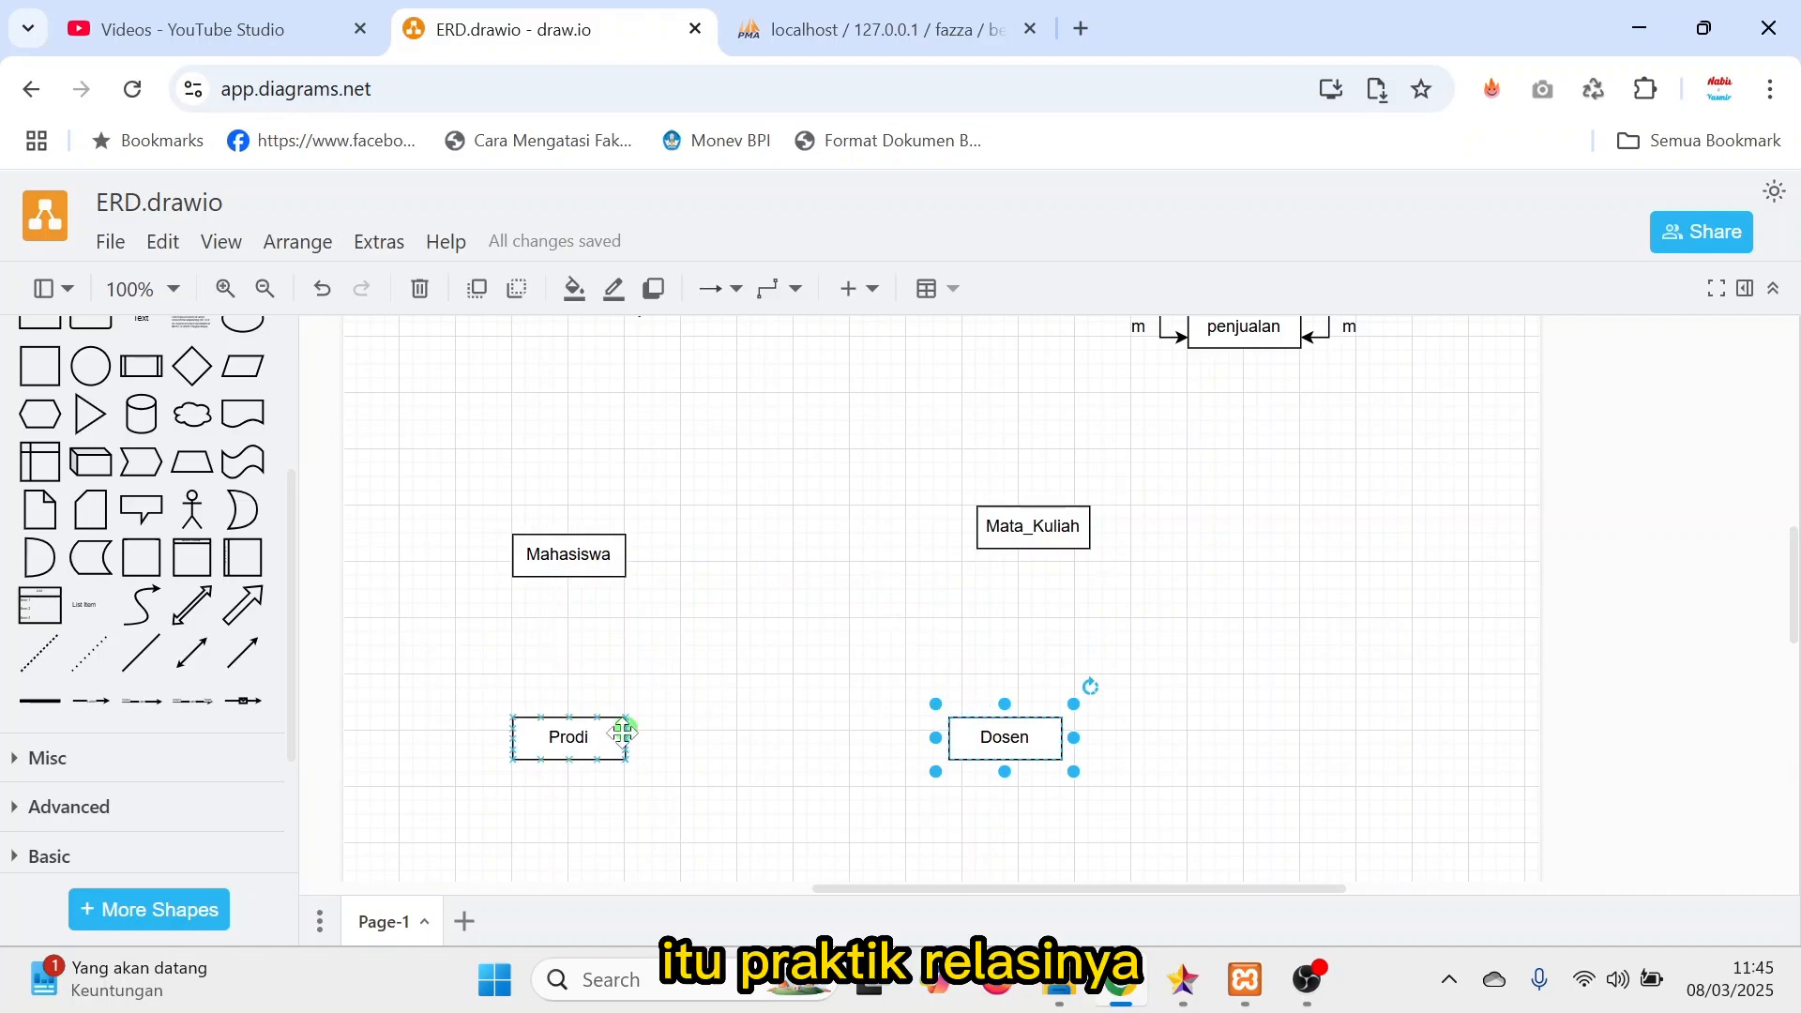
click(303, 39)
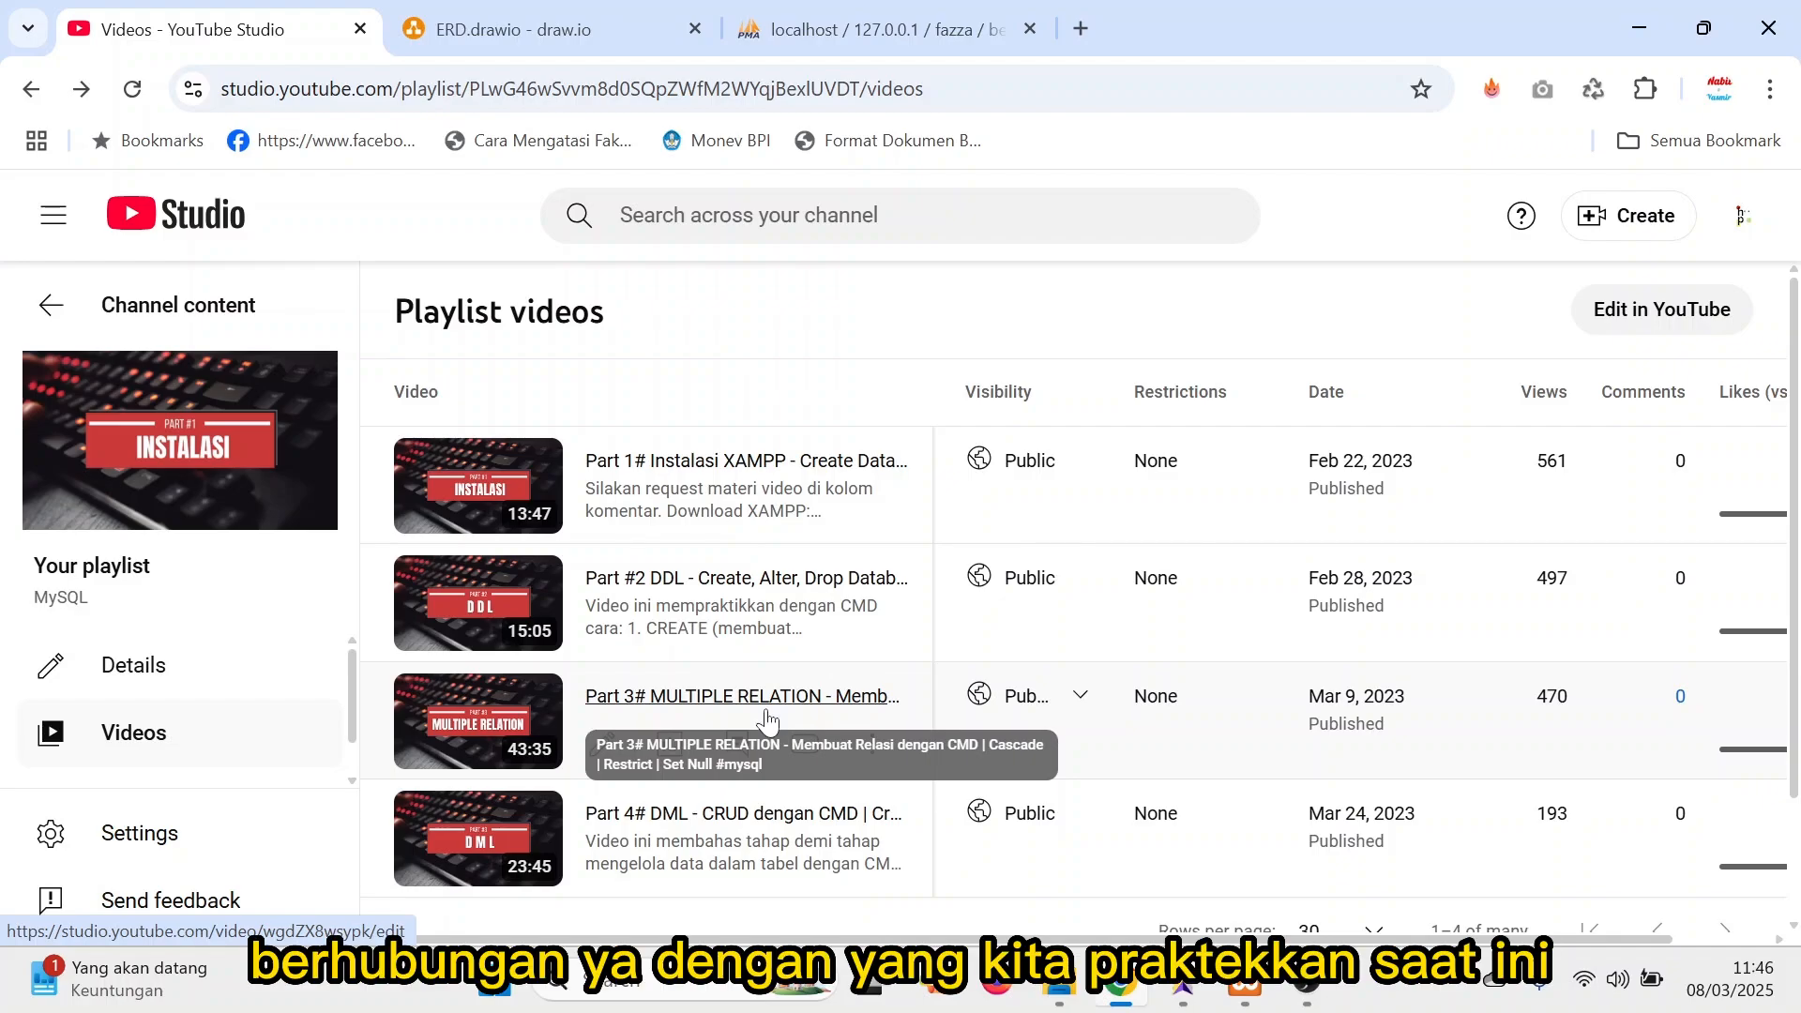
click(557, 37)
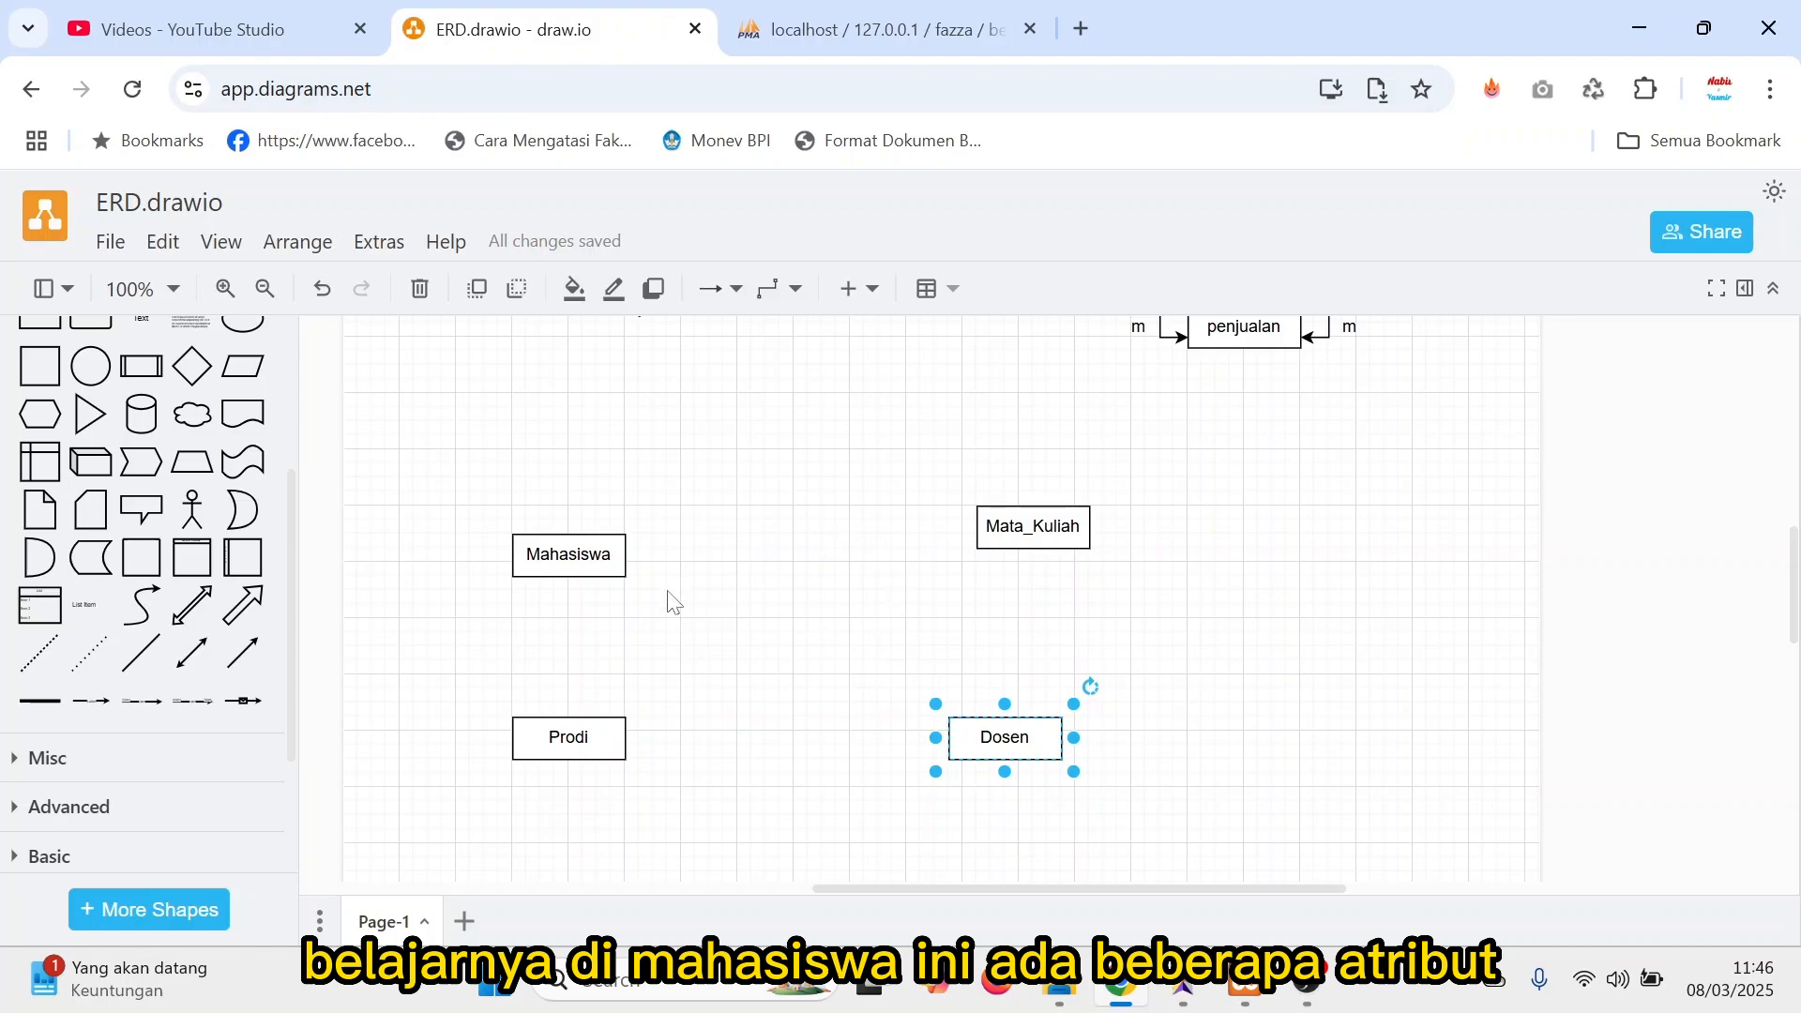
Add an ellipse attribute above and to the left of the Mahasiswa entity and label it nim.
click(589, 554)
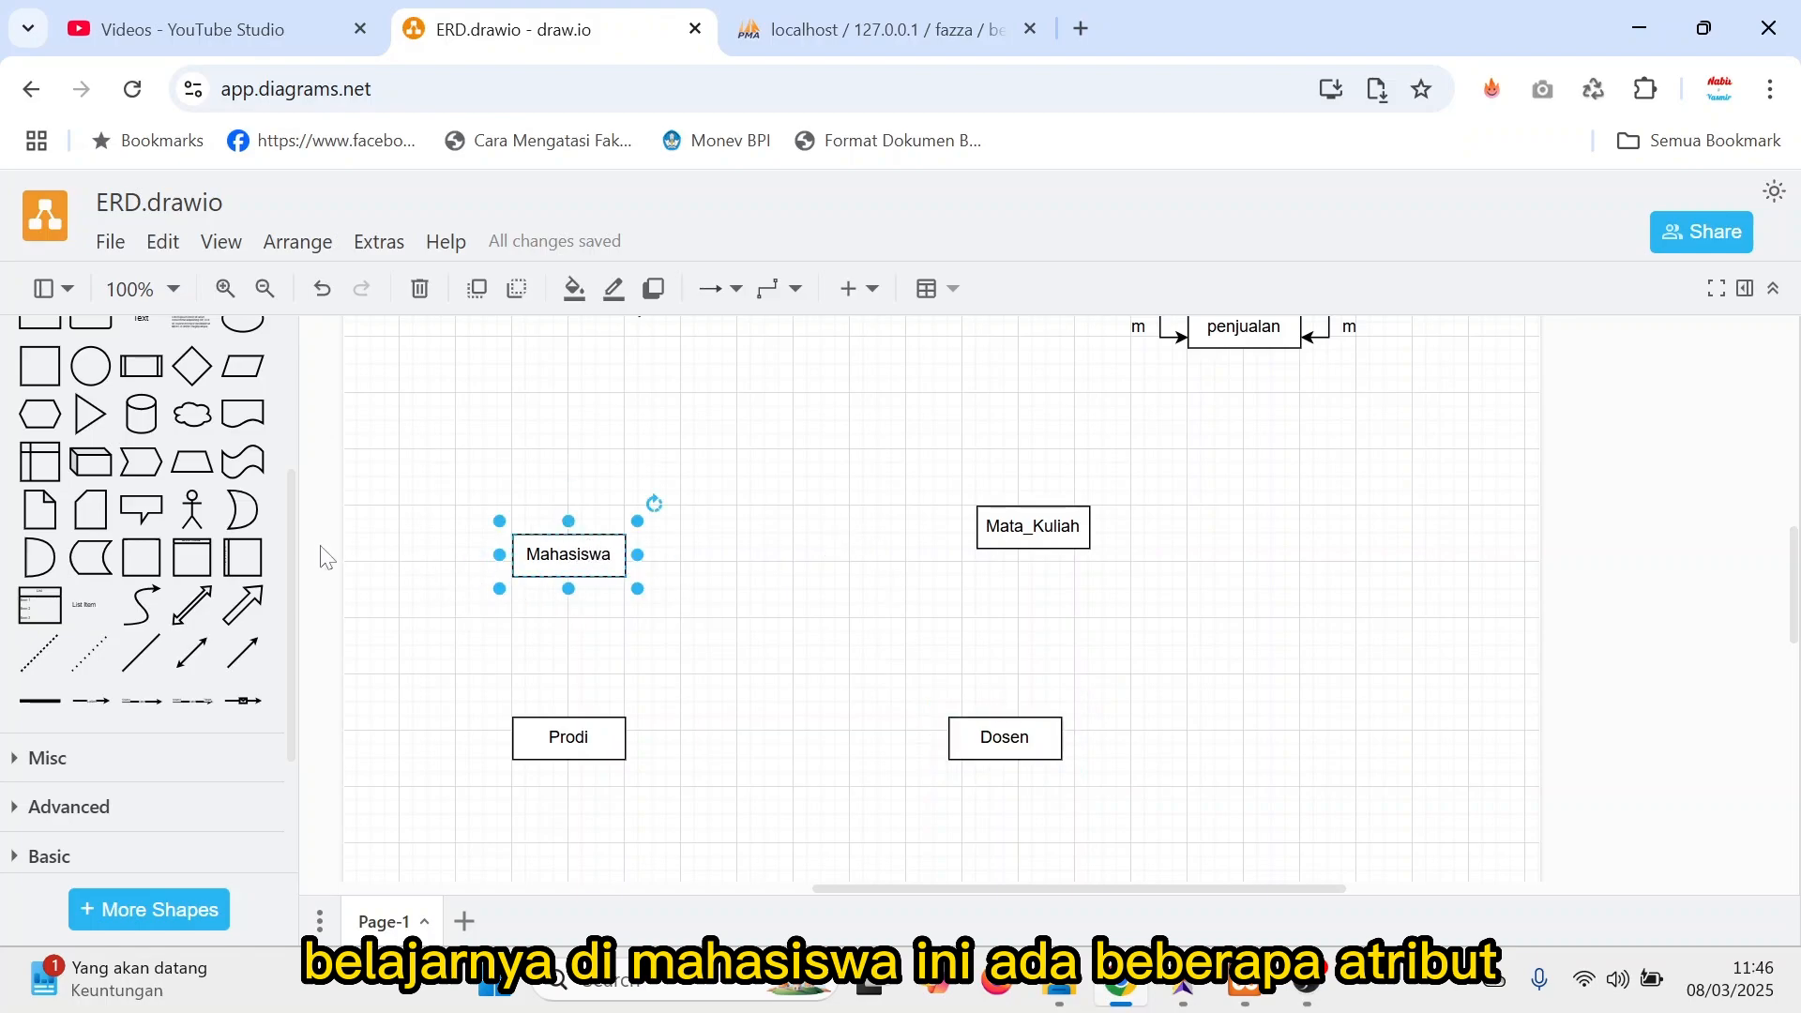
scroll(322, 554, up, 3)
click(466, 595)
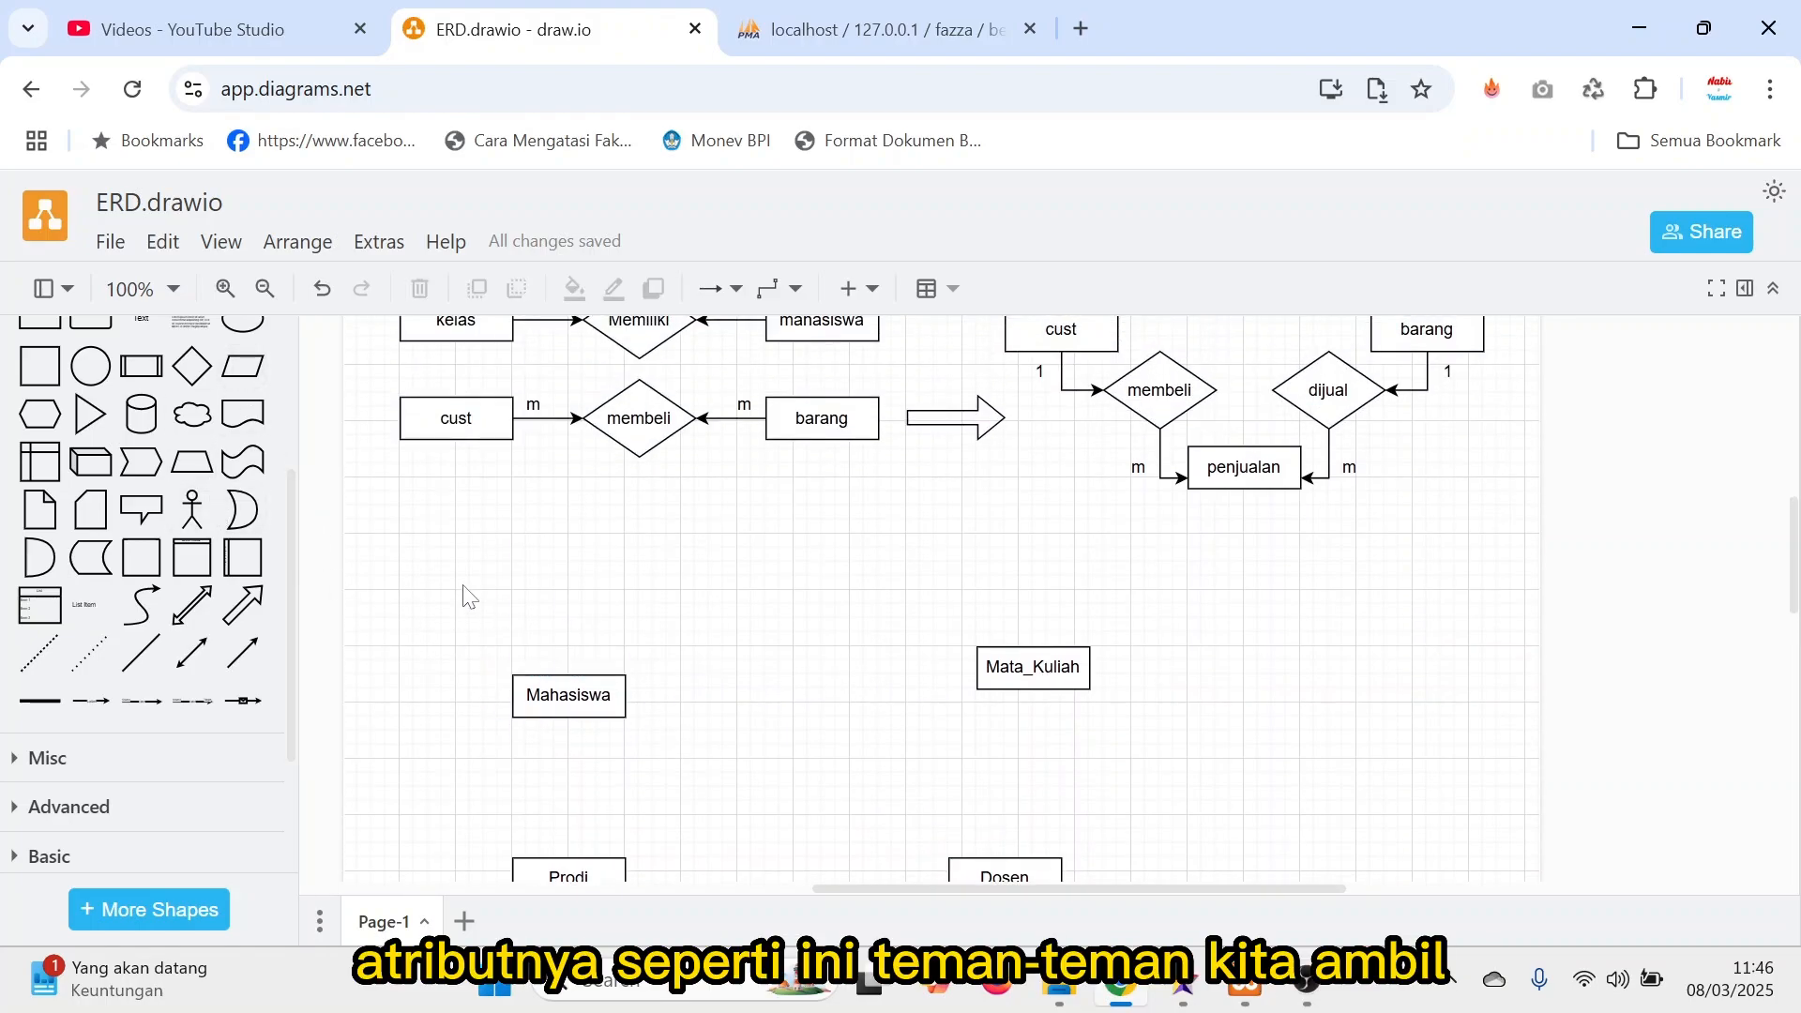
scroll(251, 605, up, 3)
click(251, 605)
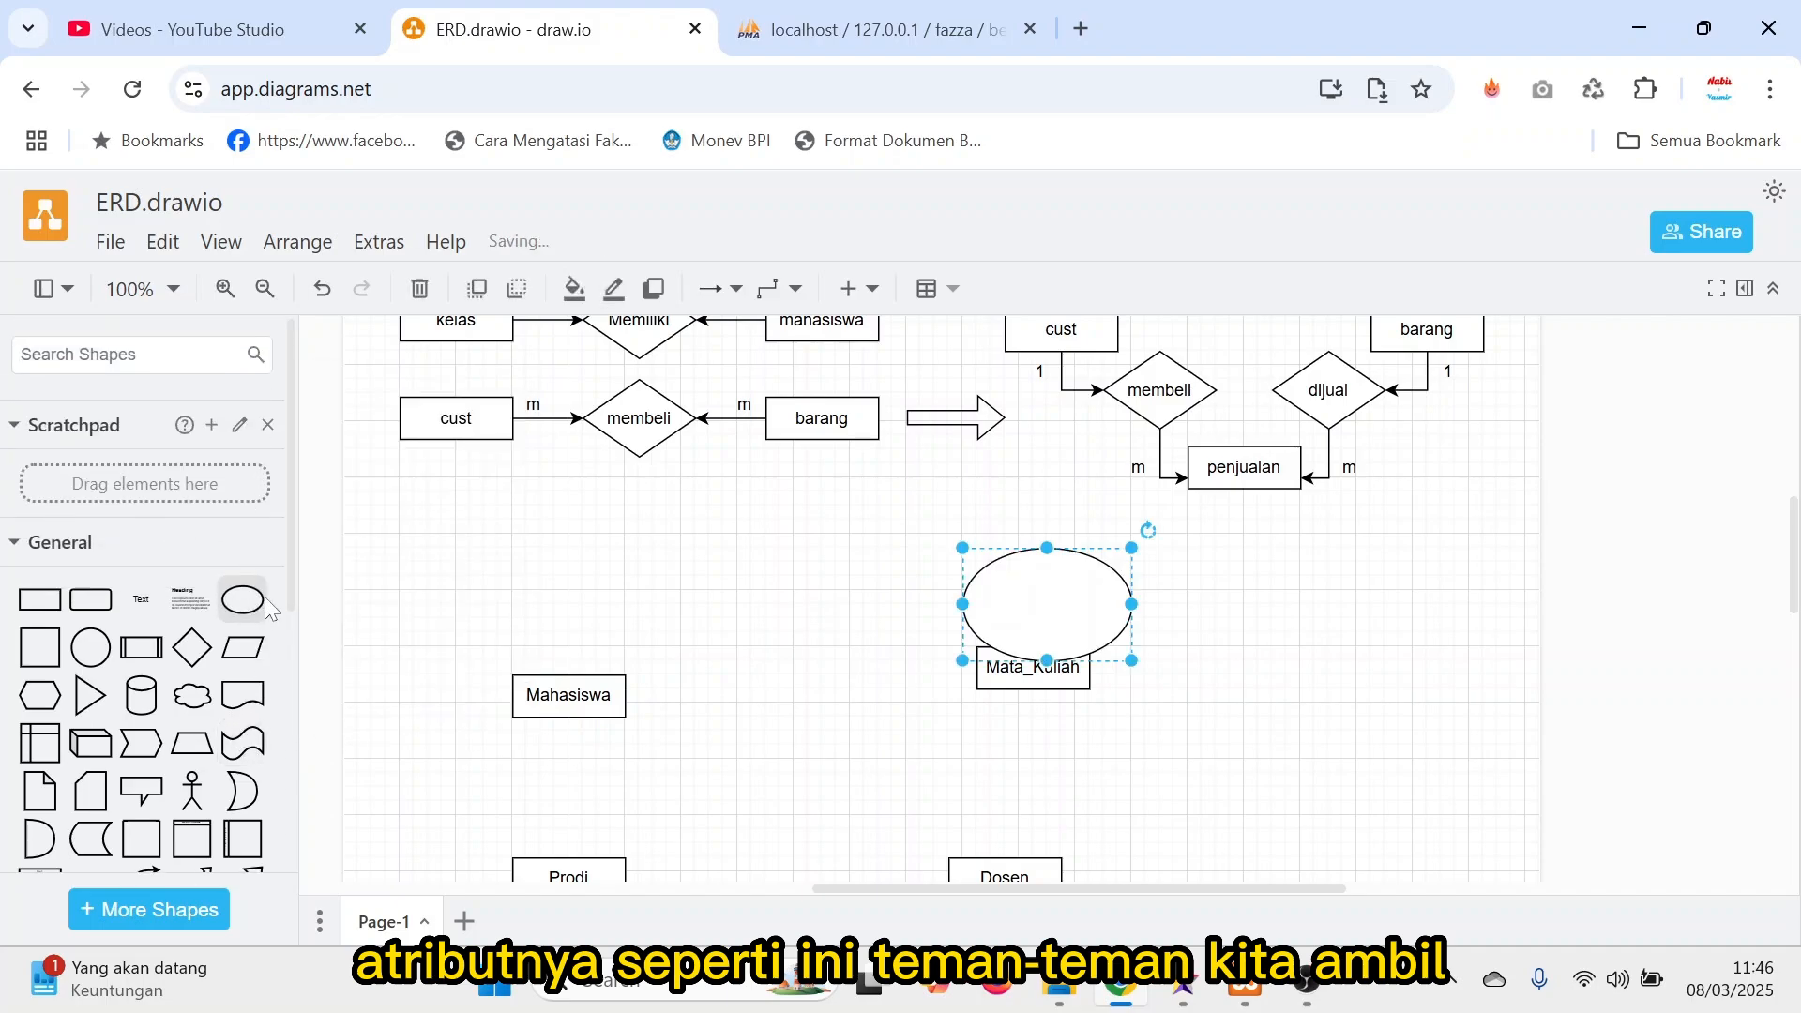
drag(1032, 609, 430, 623)
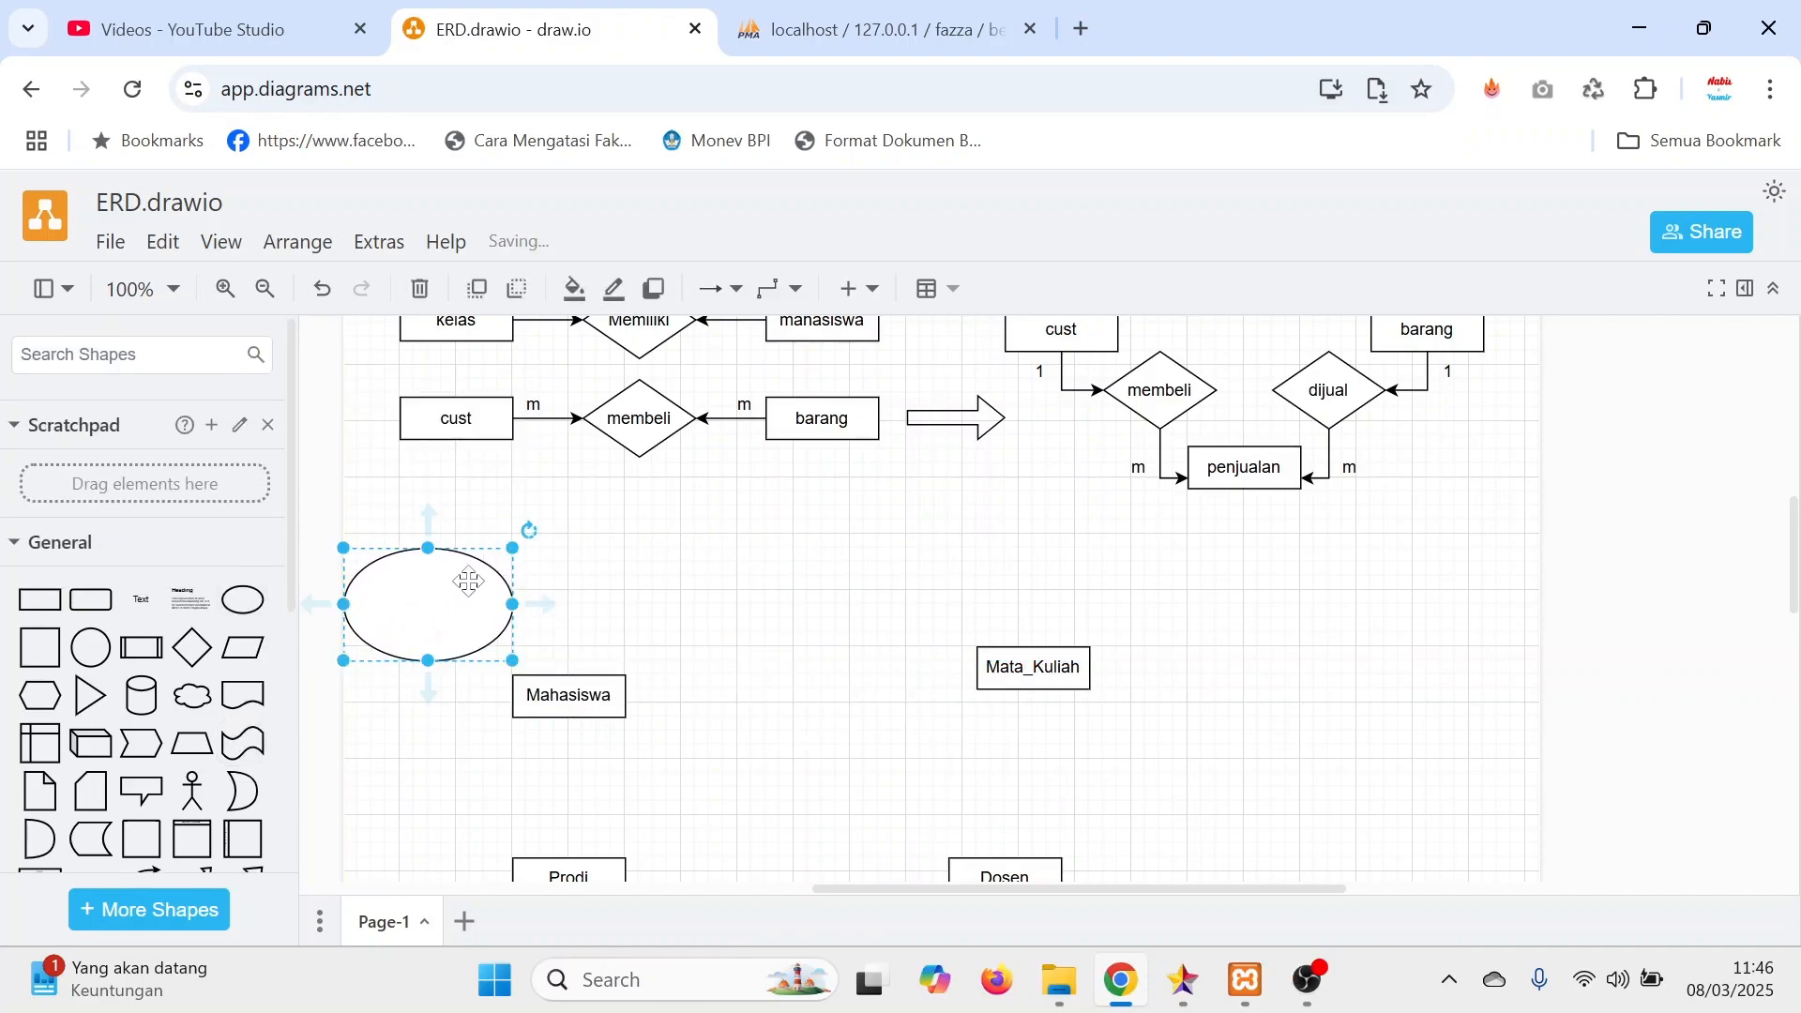
double_click(413, 612)
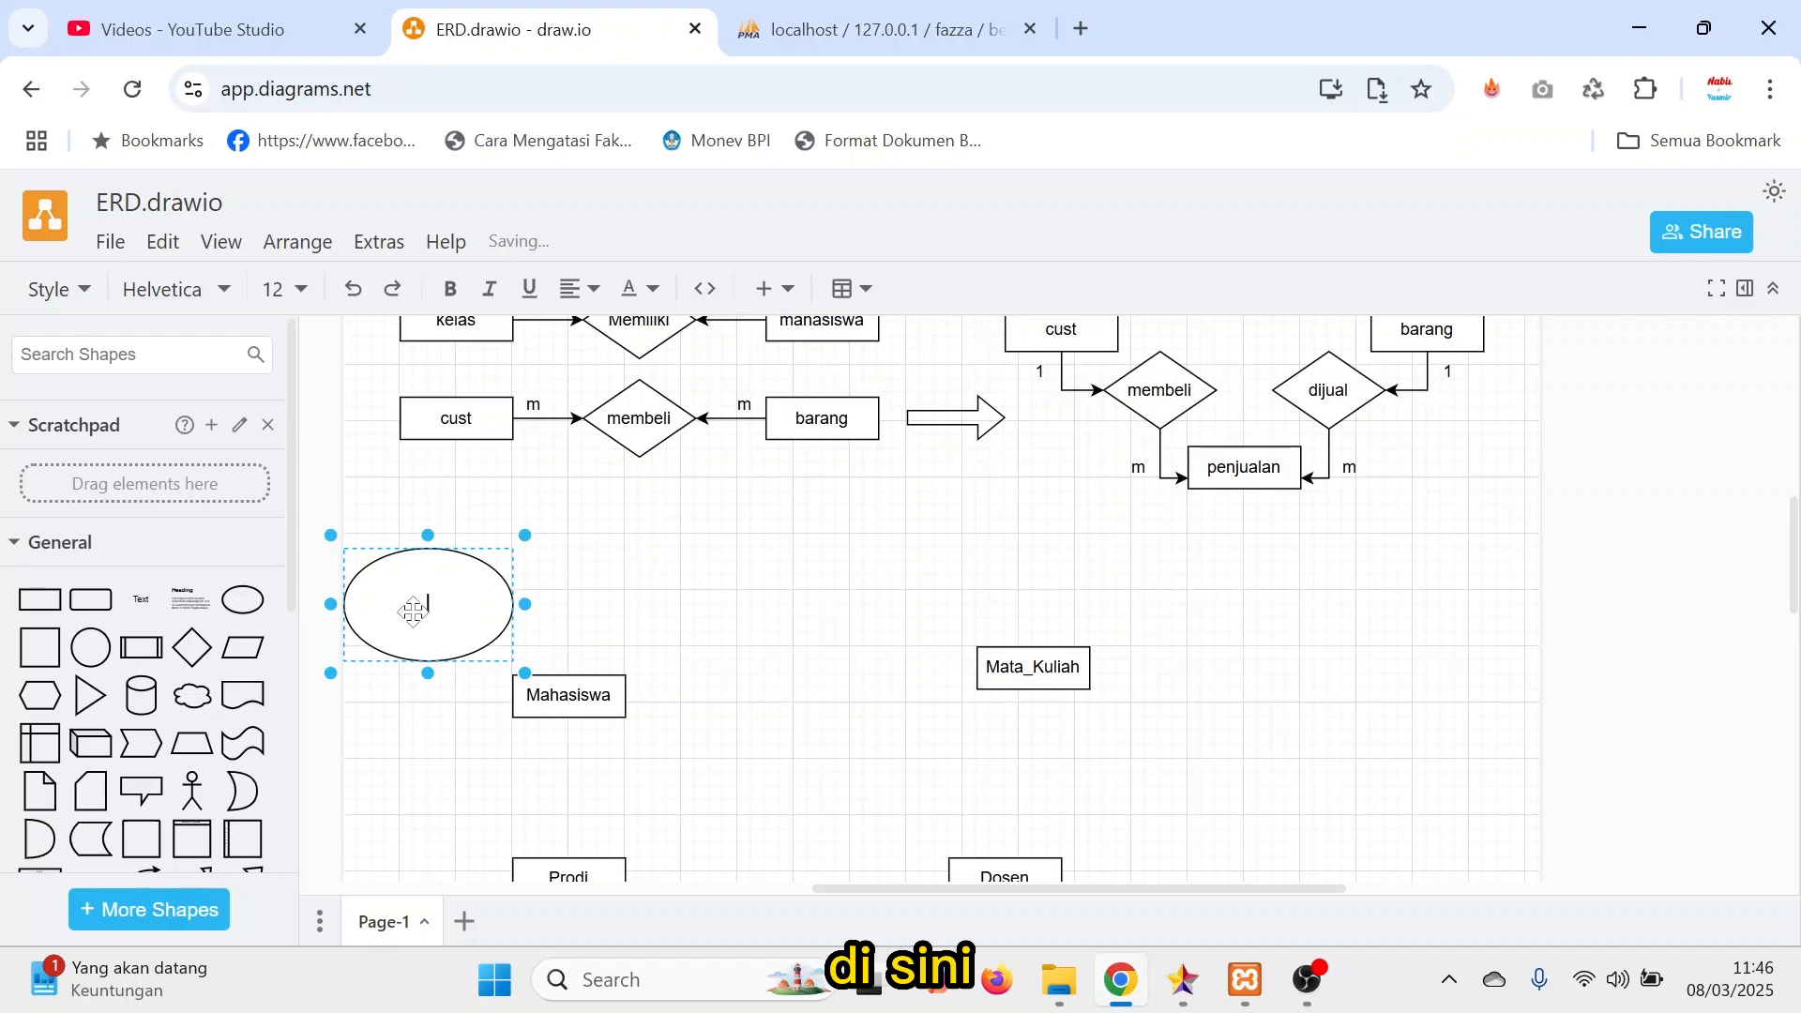
text(nim)
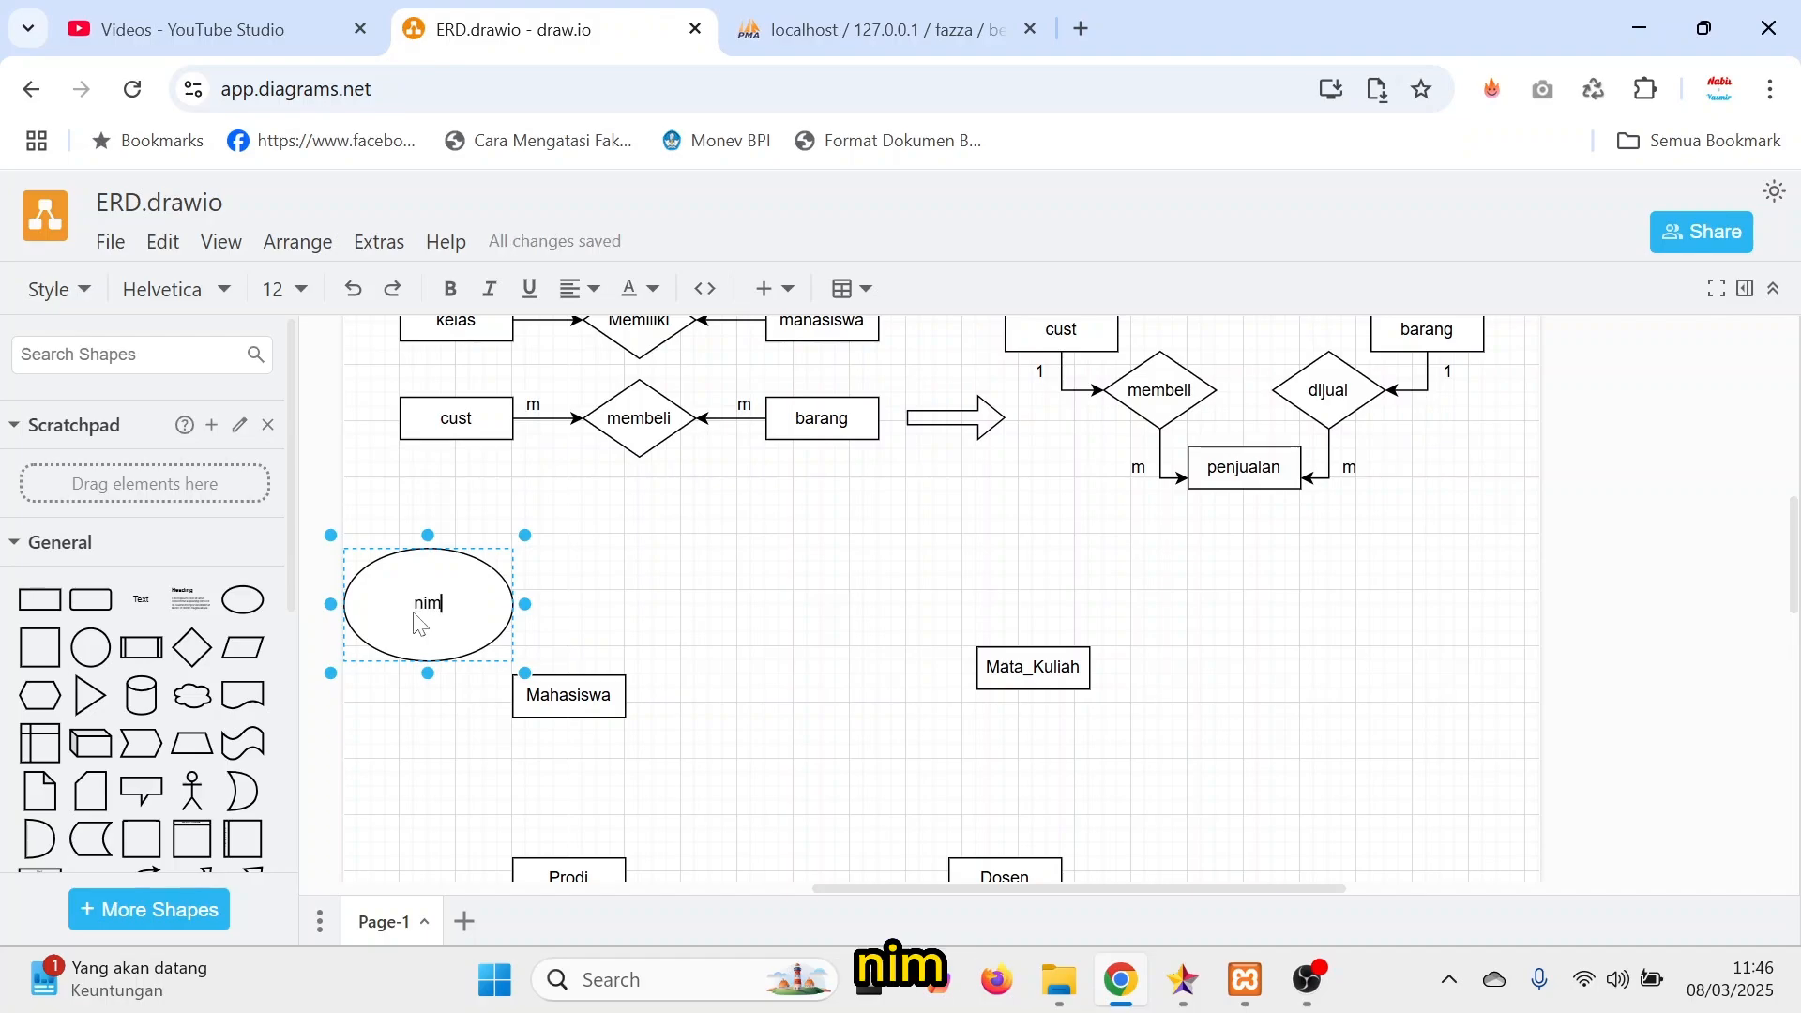
Shrink the nim ellipse to fit its label and position it just off Mahasiswa's upper-left corner.
drag(525, 672, 480, 656)
click(450, 595)
click(565, 589)
key(ctrl+z)
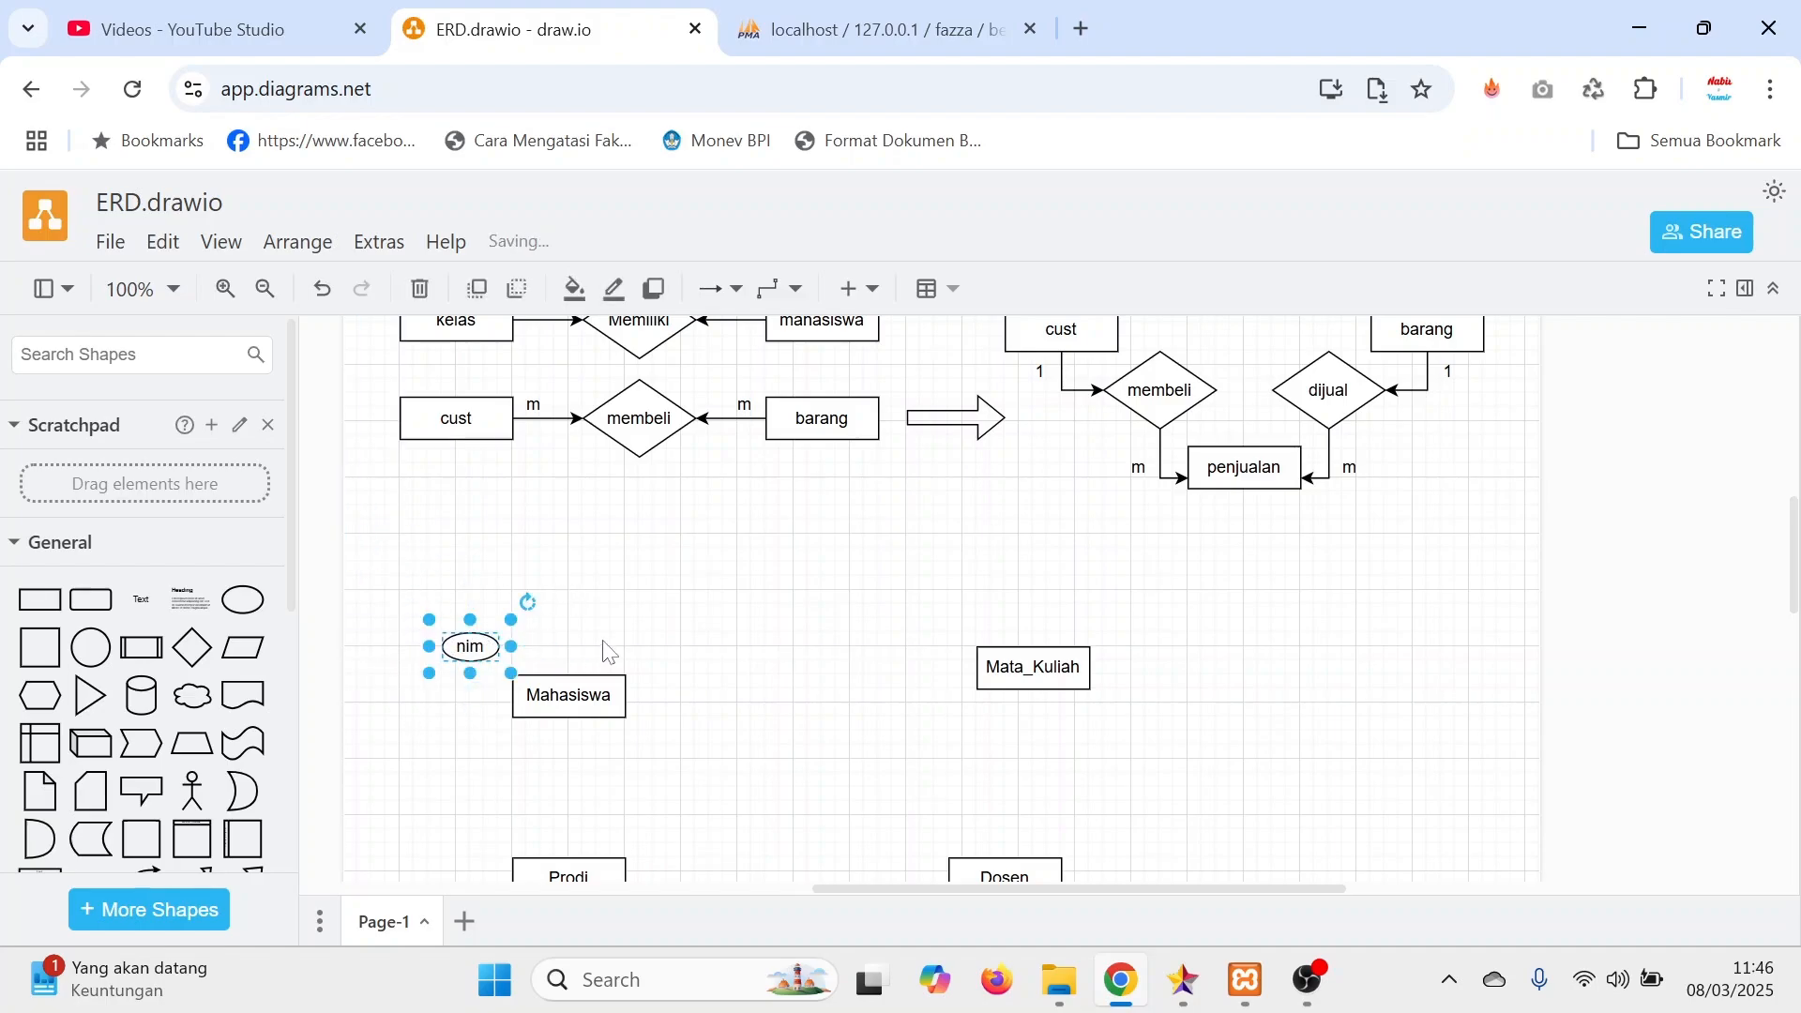
Duplicate the nim attribute, place the copy directly below it beside Mahasiswa, and open the copy's label for editing.
key(ctrl+d)
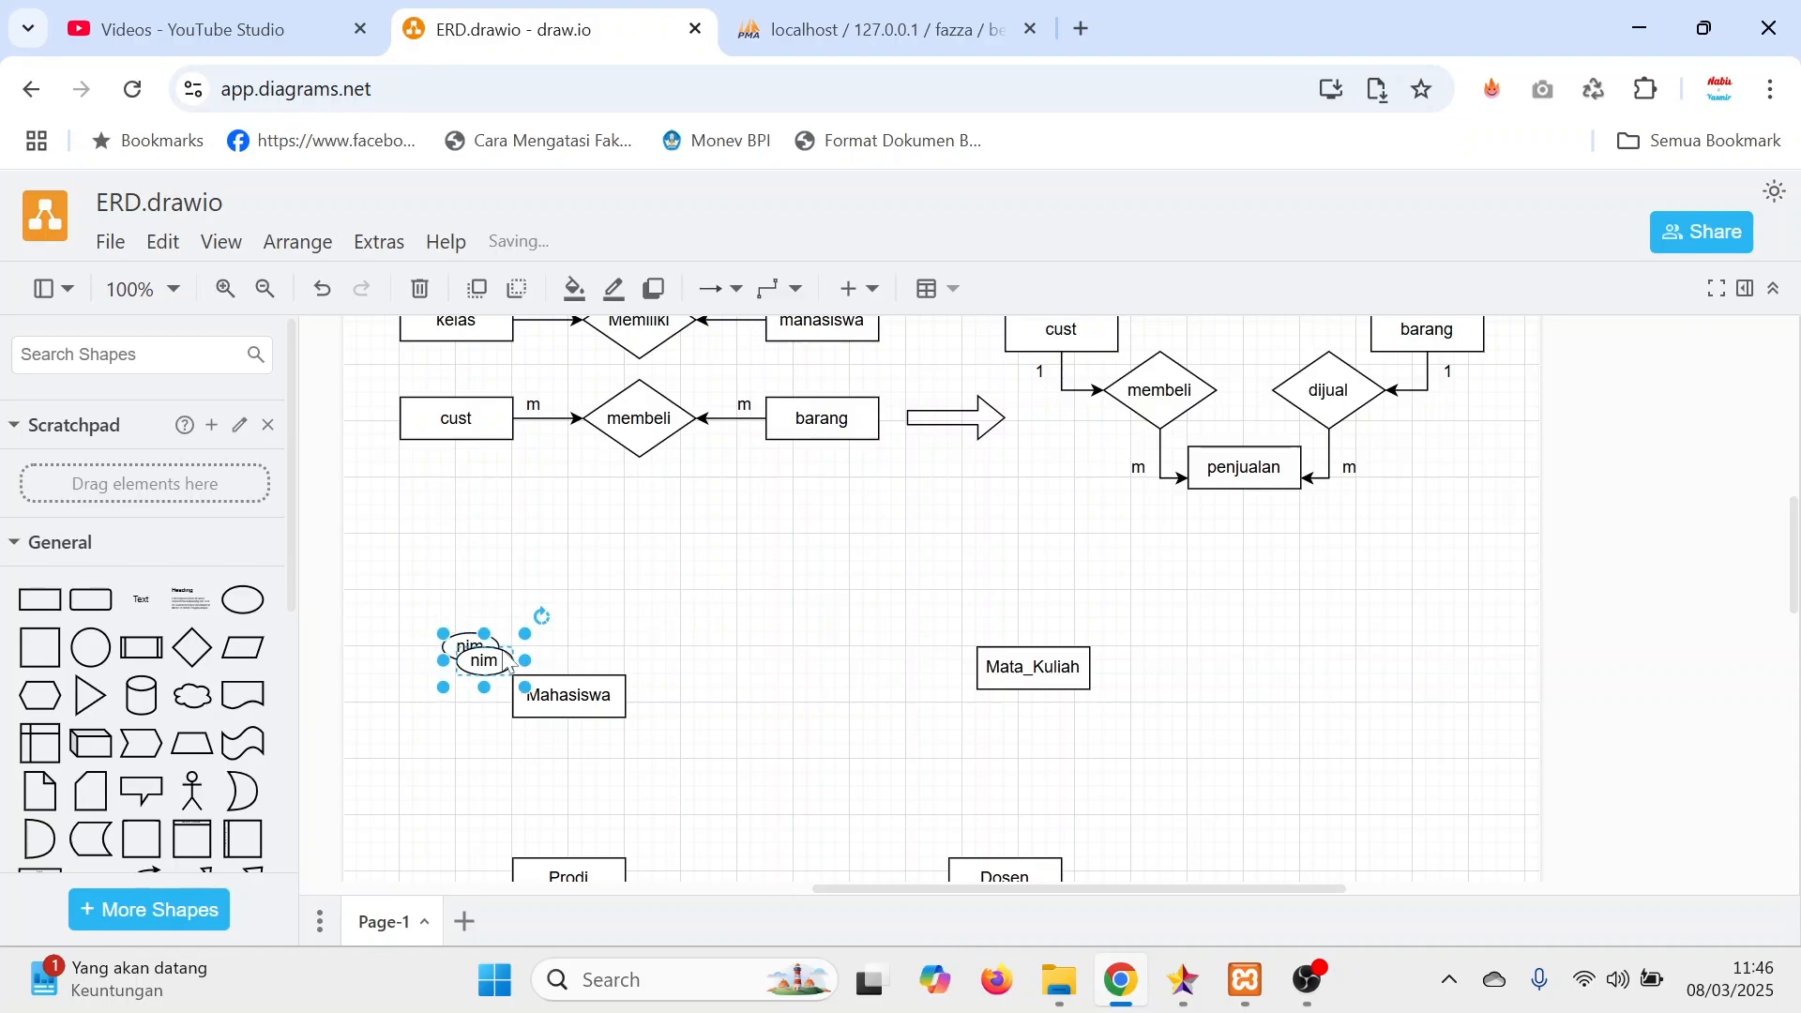
drag(507, 661, 466, 695)
double_click(466, 695)
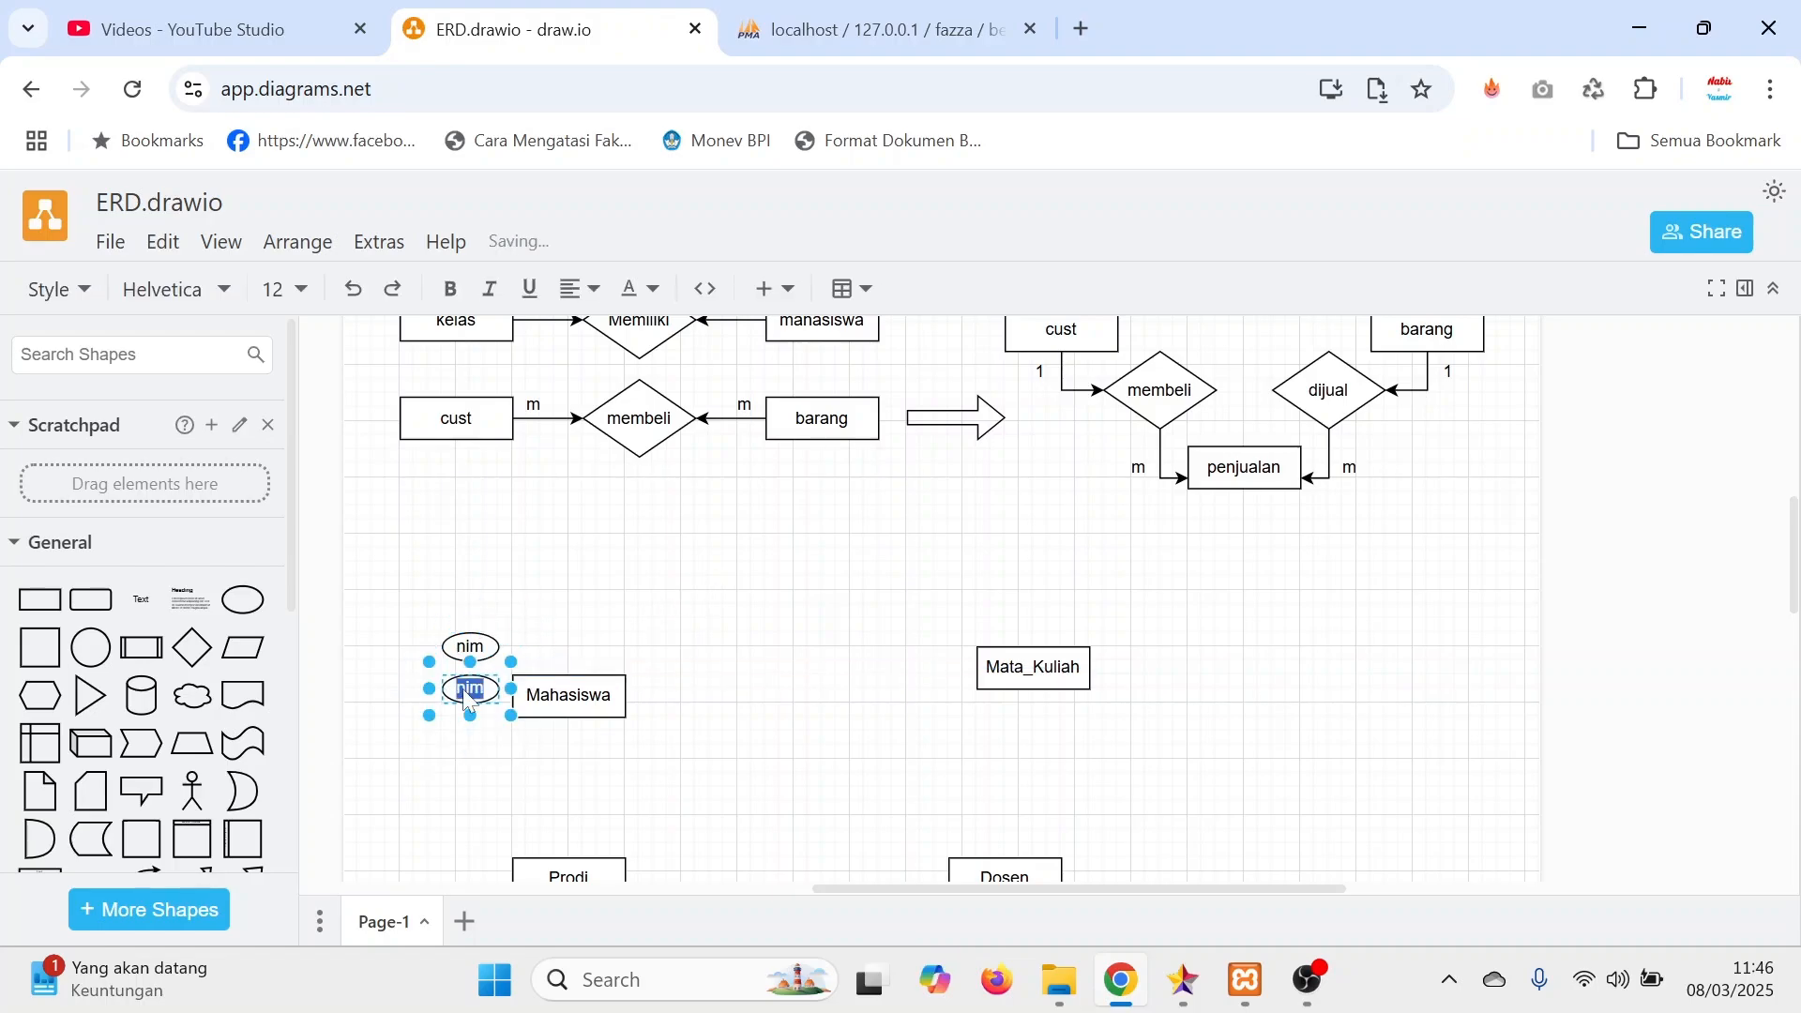
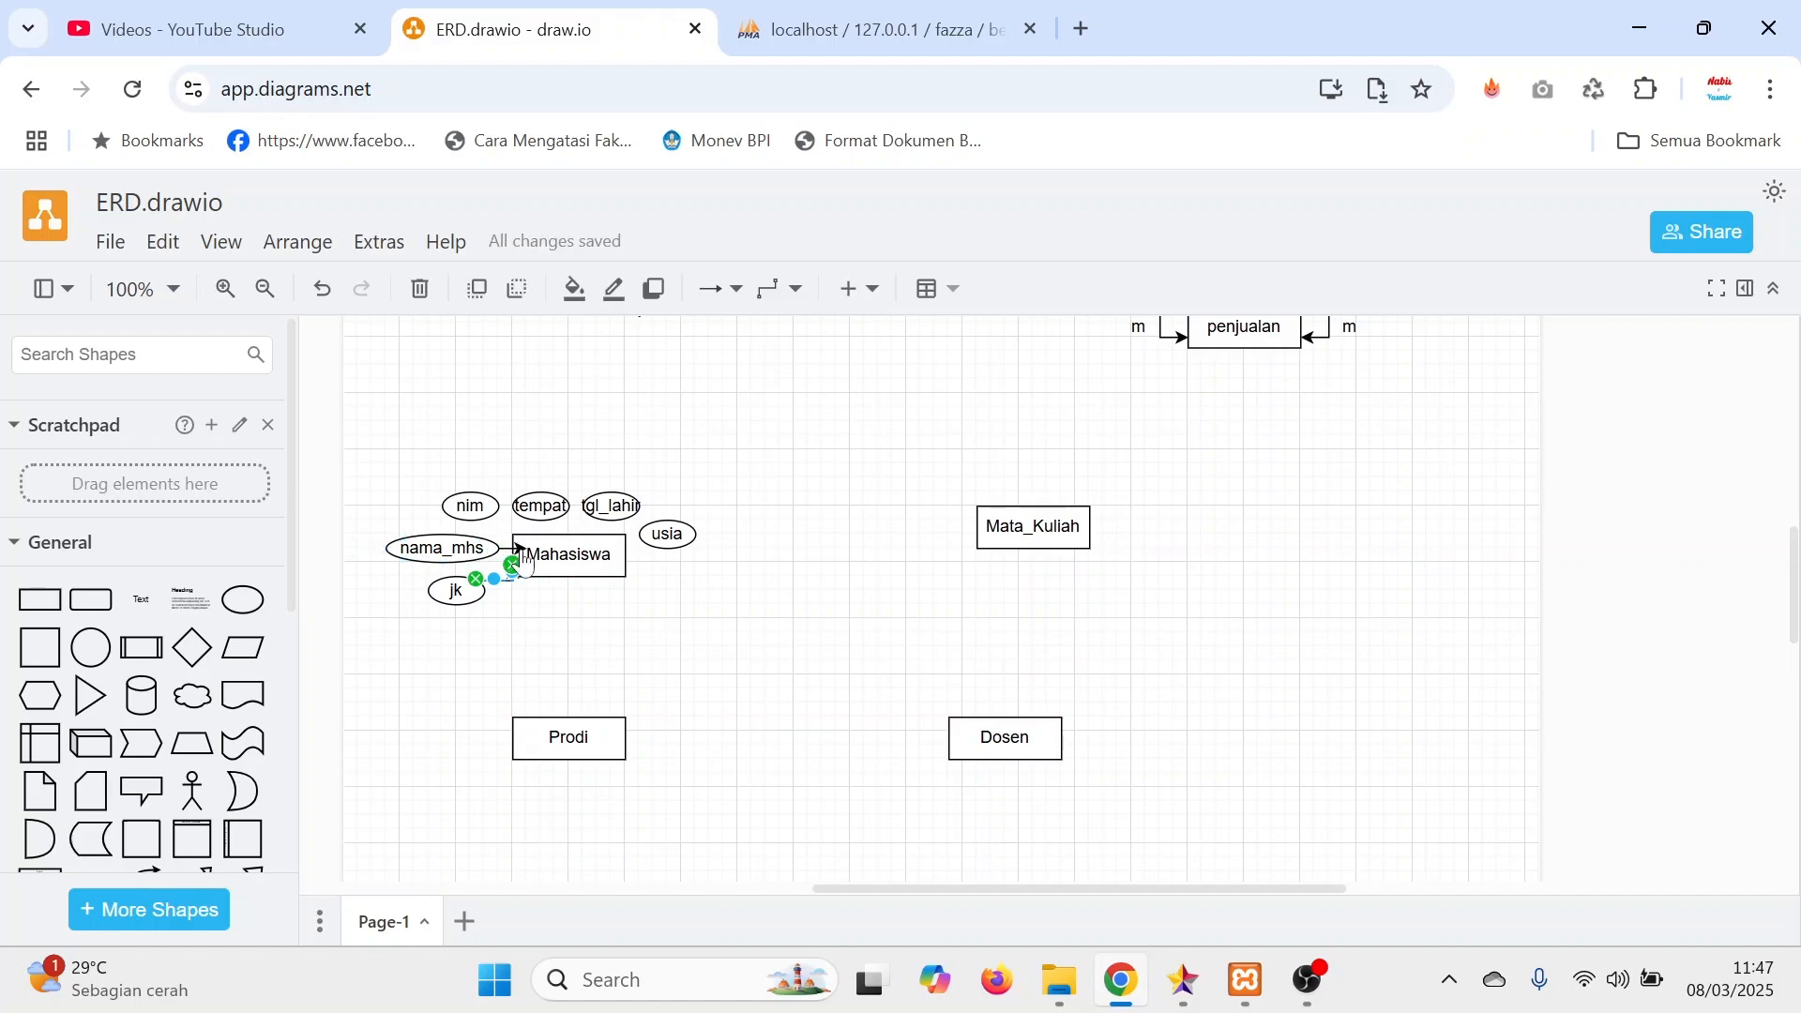
Connect the jk, nim, tempat, tgl_lahir and usia attributes to the Mahasiswa entity with arrows pointing at Mahasiswa.
drag(501, 551, 518, 549)
click(645, 633)
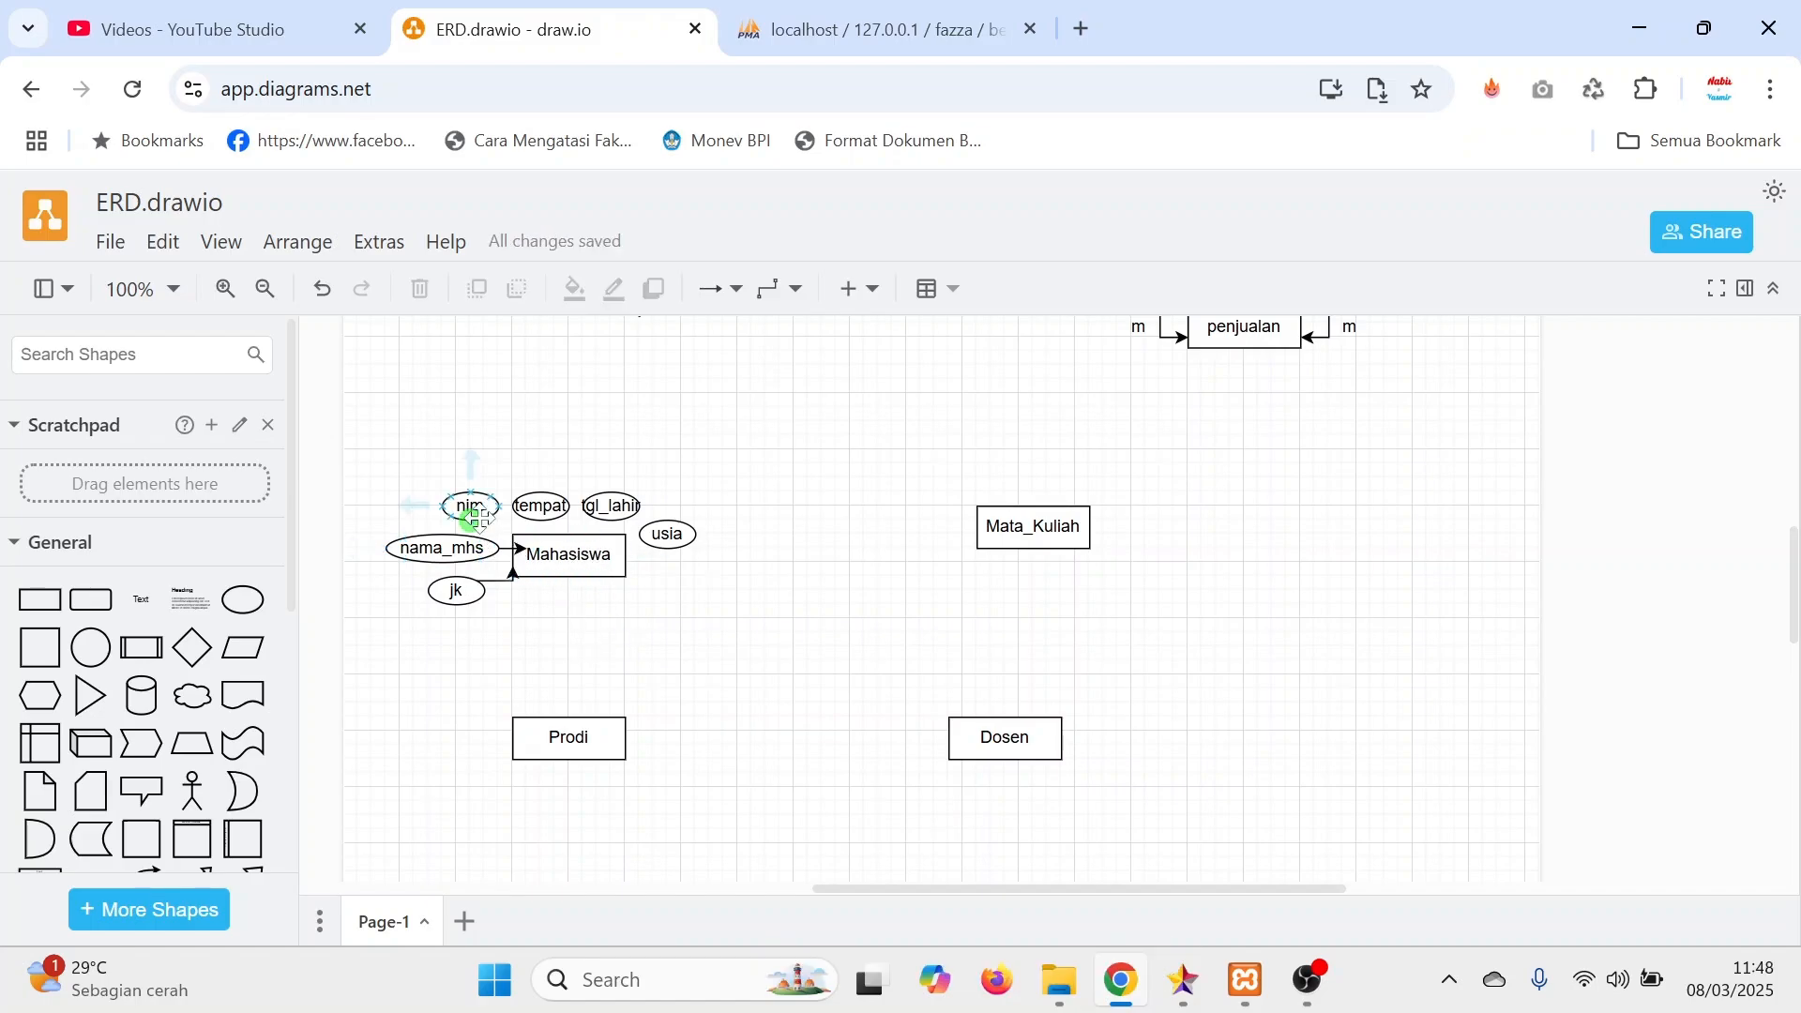
drag(479, 515, 627, 544)
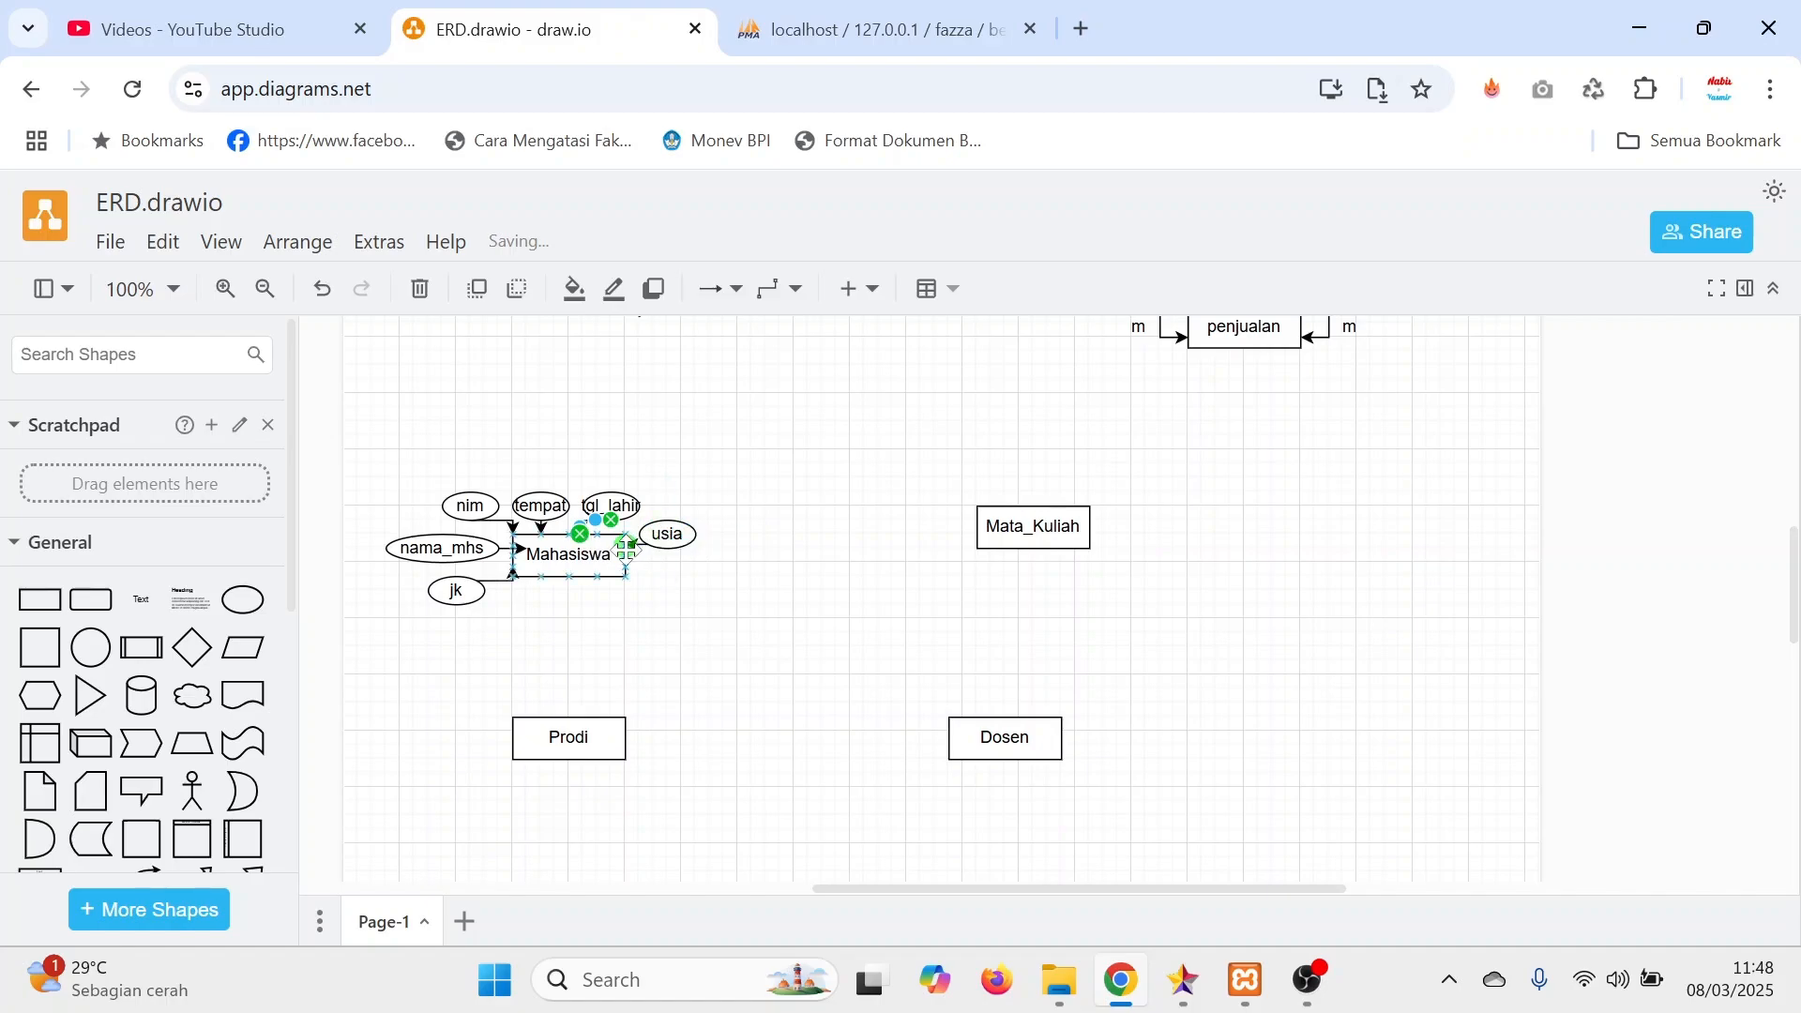
Delete the connector between nama_mhs and Mahasiswa and redraw it so it ends at Mahasiswa's left edge.
click(518, 549)
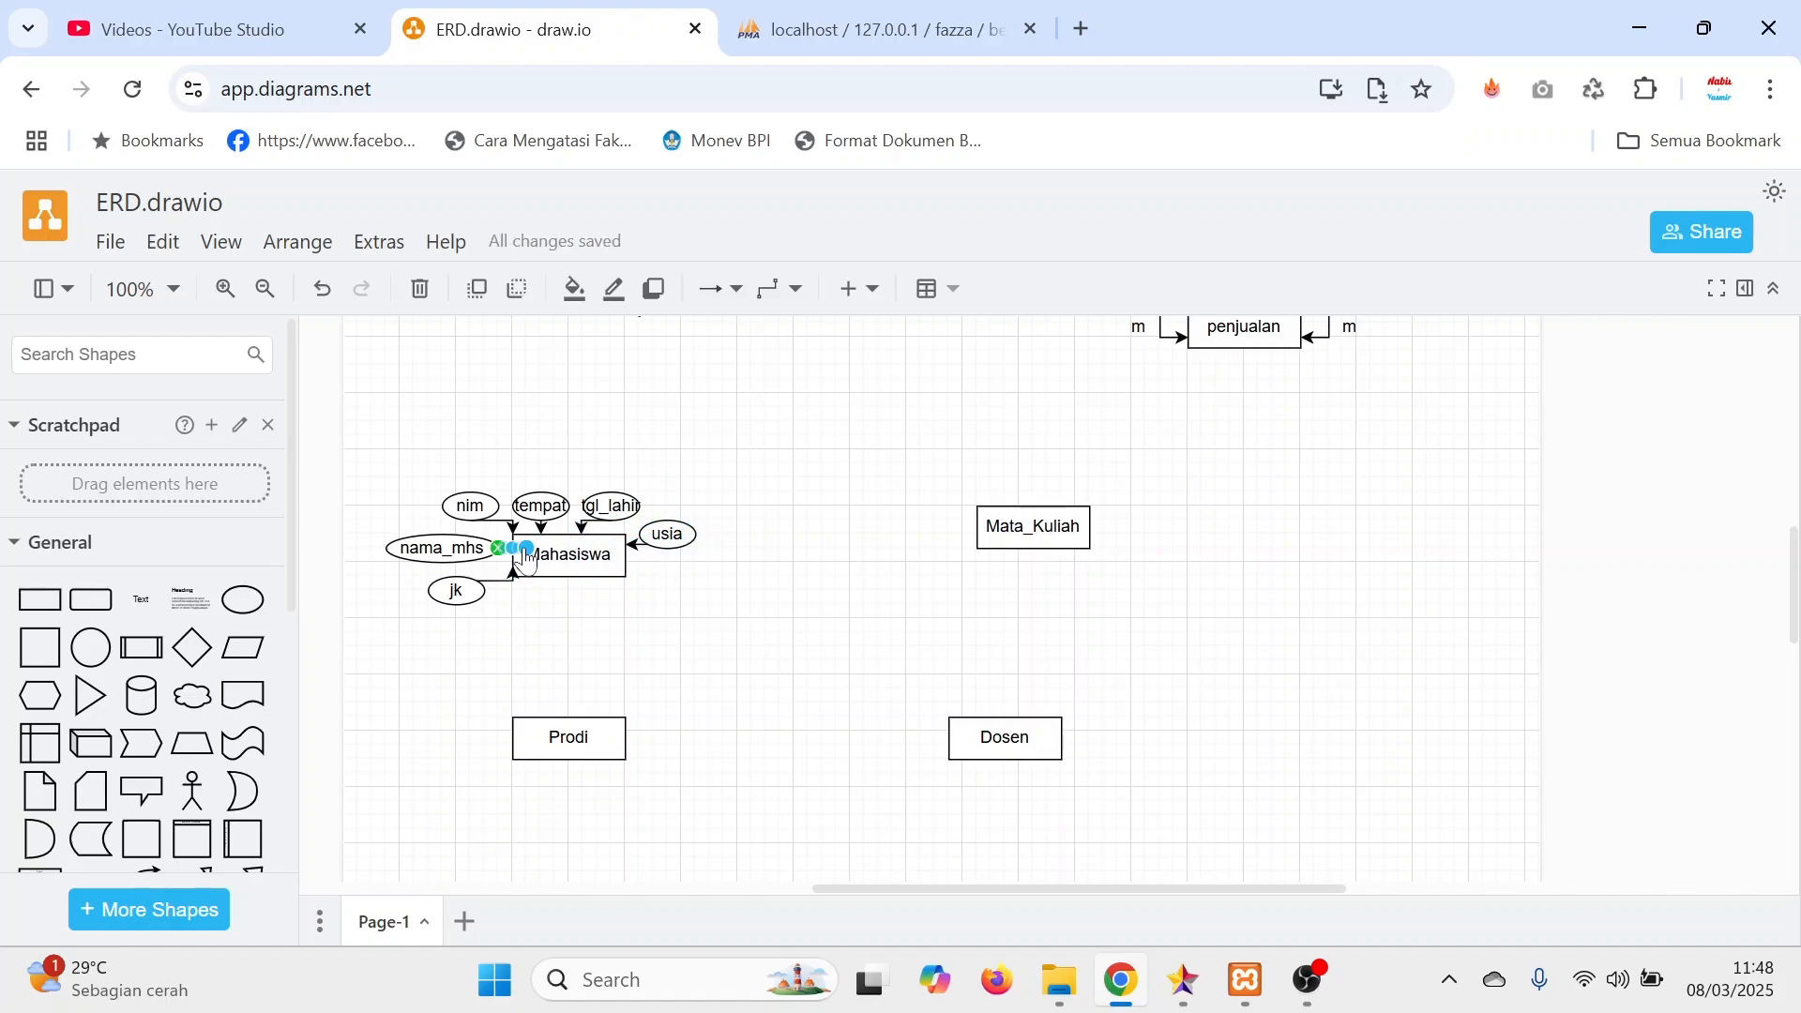
key(Delete)
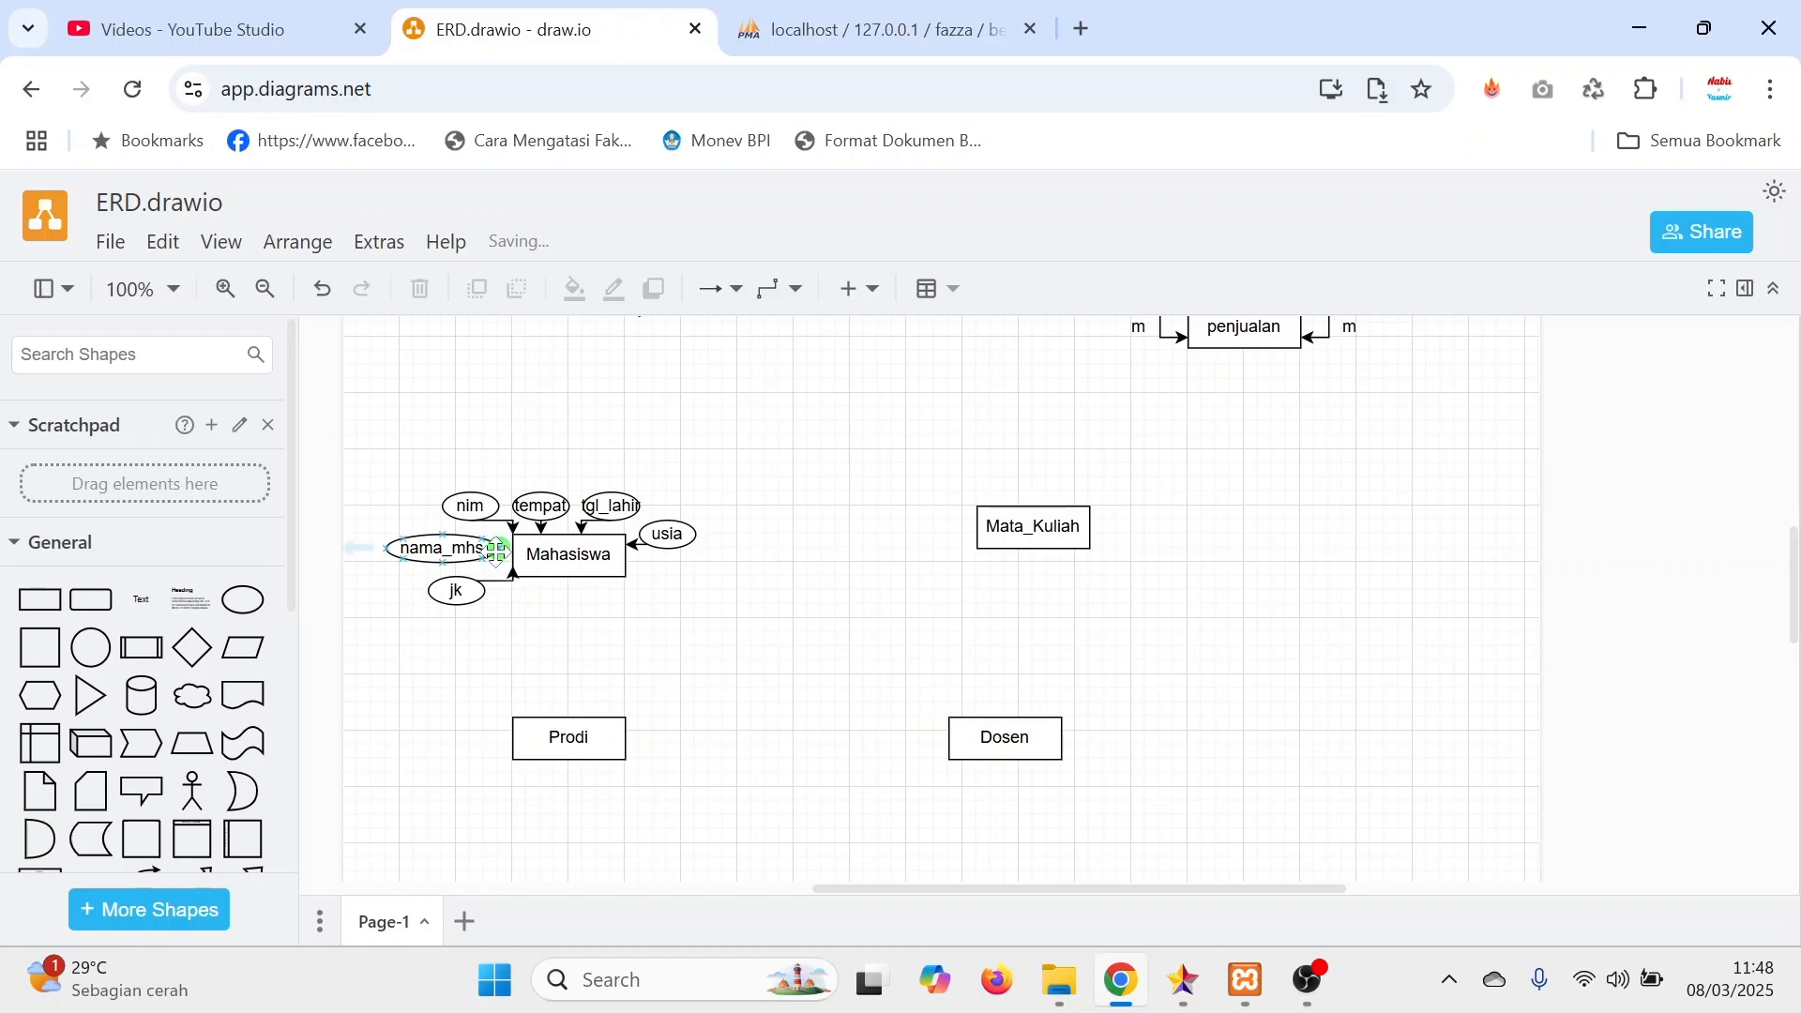
drag(495, 553, 518, 555)
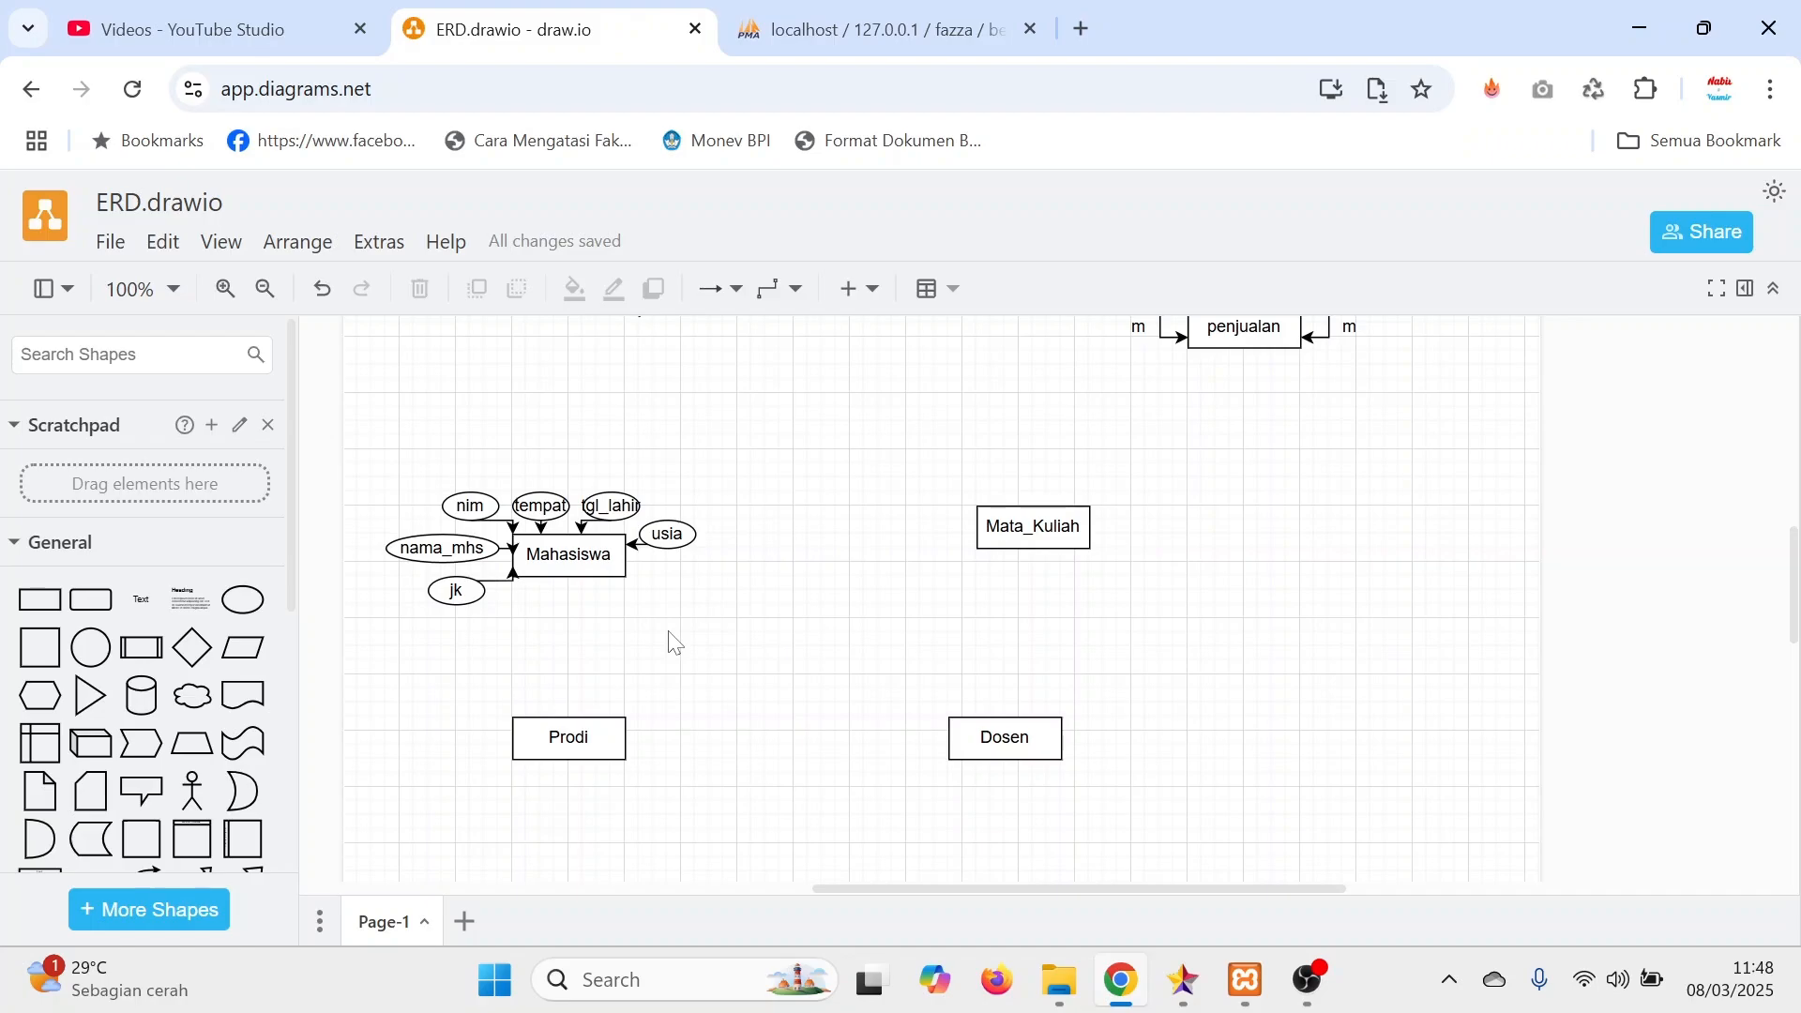
Move tempat and tgl_lahir higher above Mahasiswa and place usia just off the entity's upper-right corner.
mouse_move(671, 542)
mouse_down()
mouse_move(686, 515)
mouse_move(700, 537)
mouse_up()
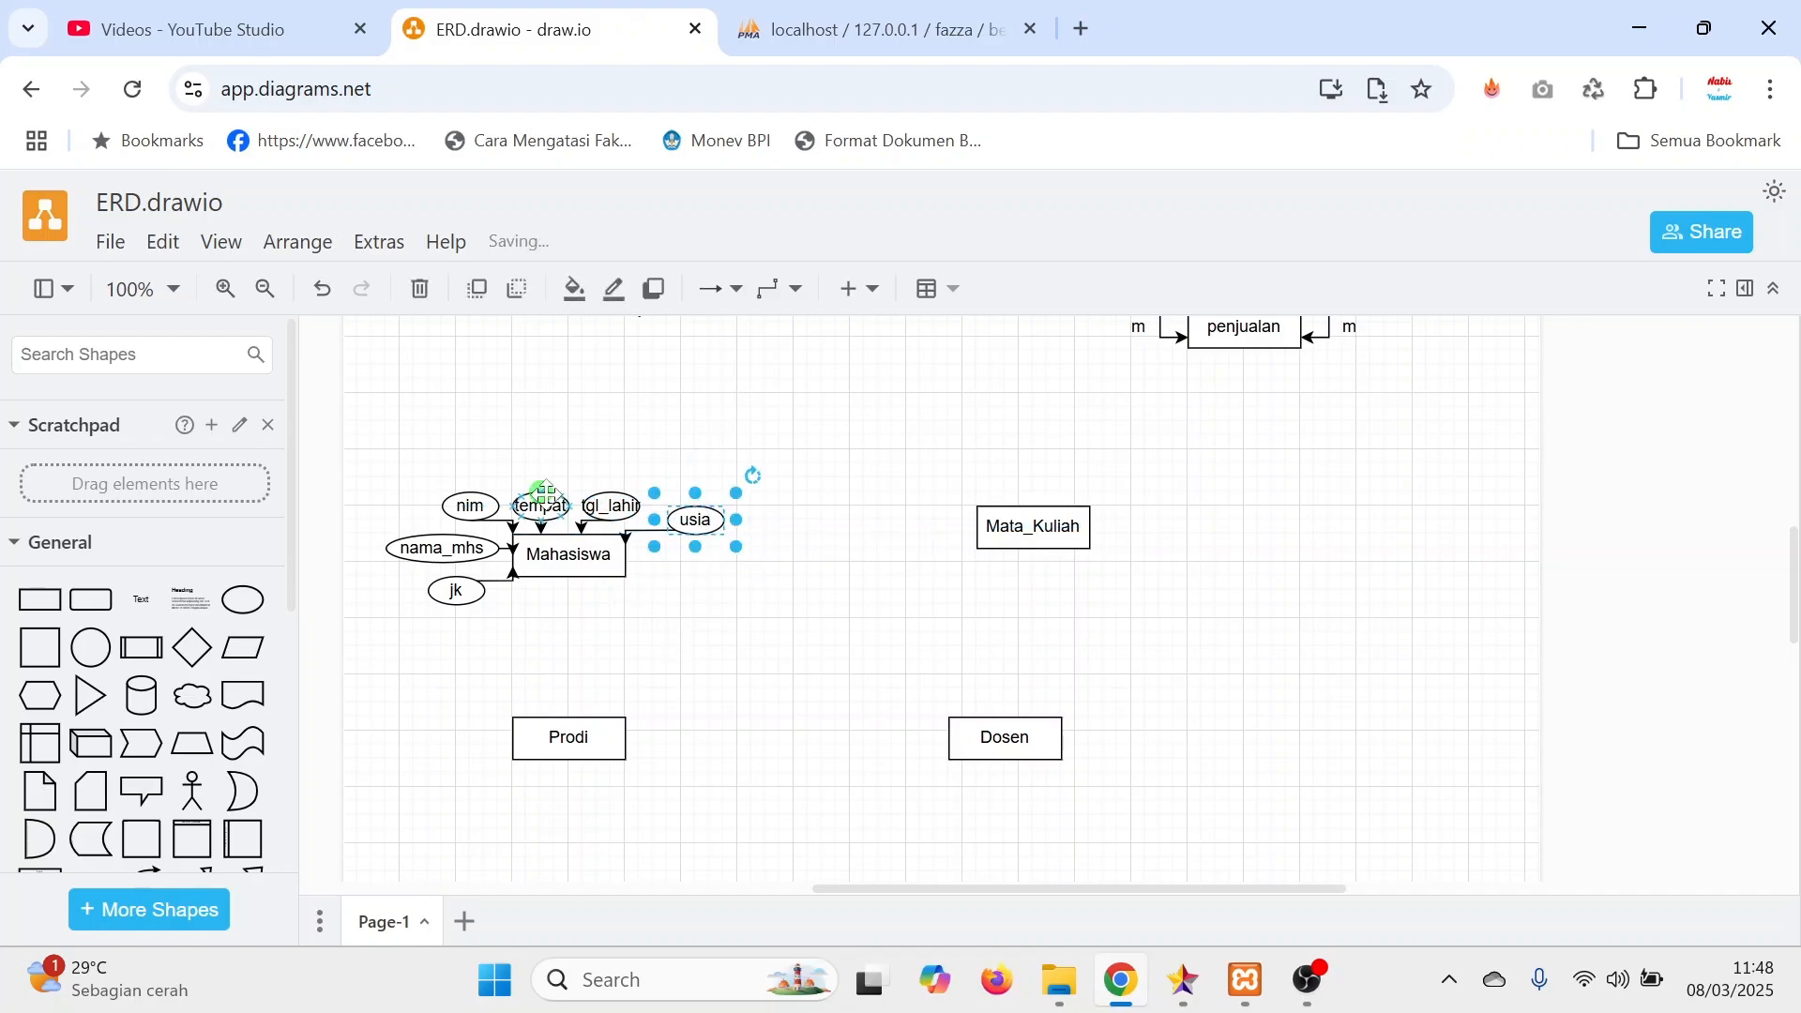
click(528, 465)
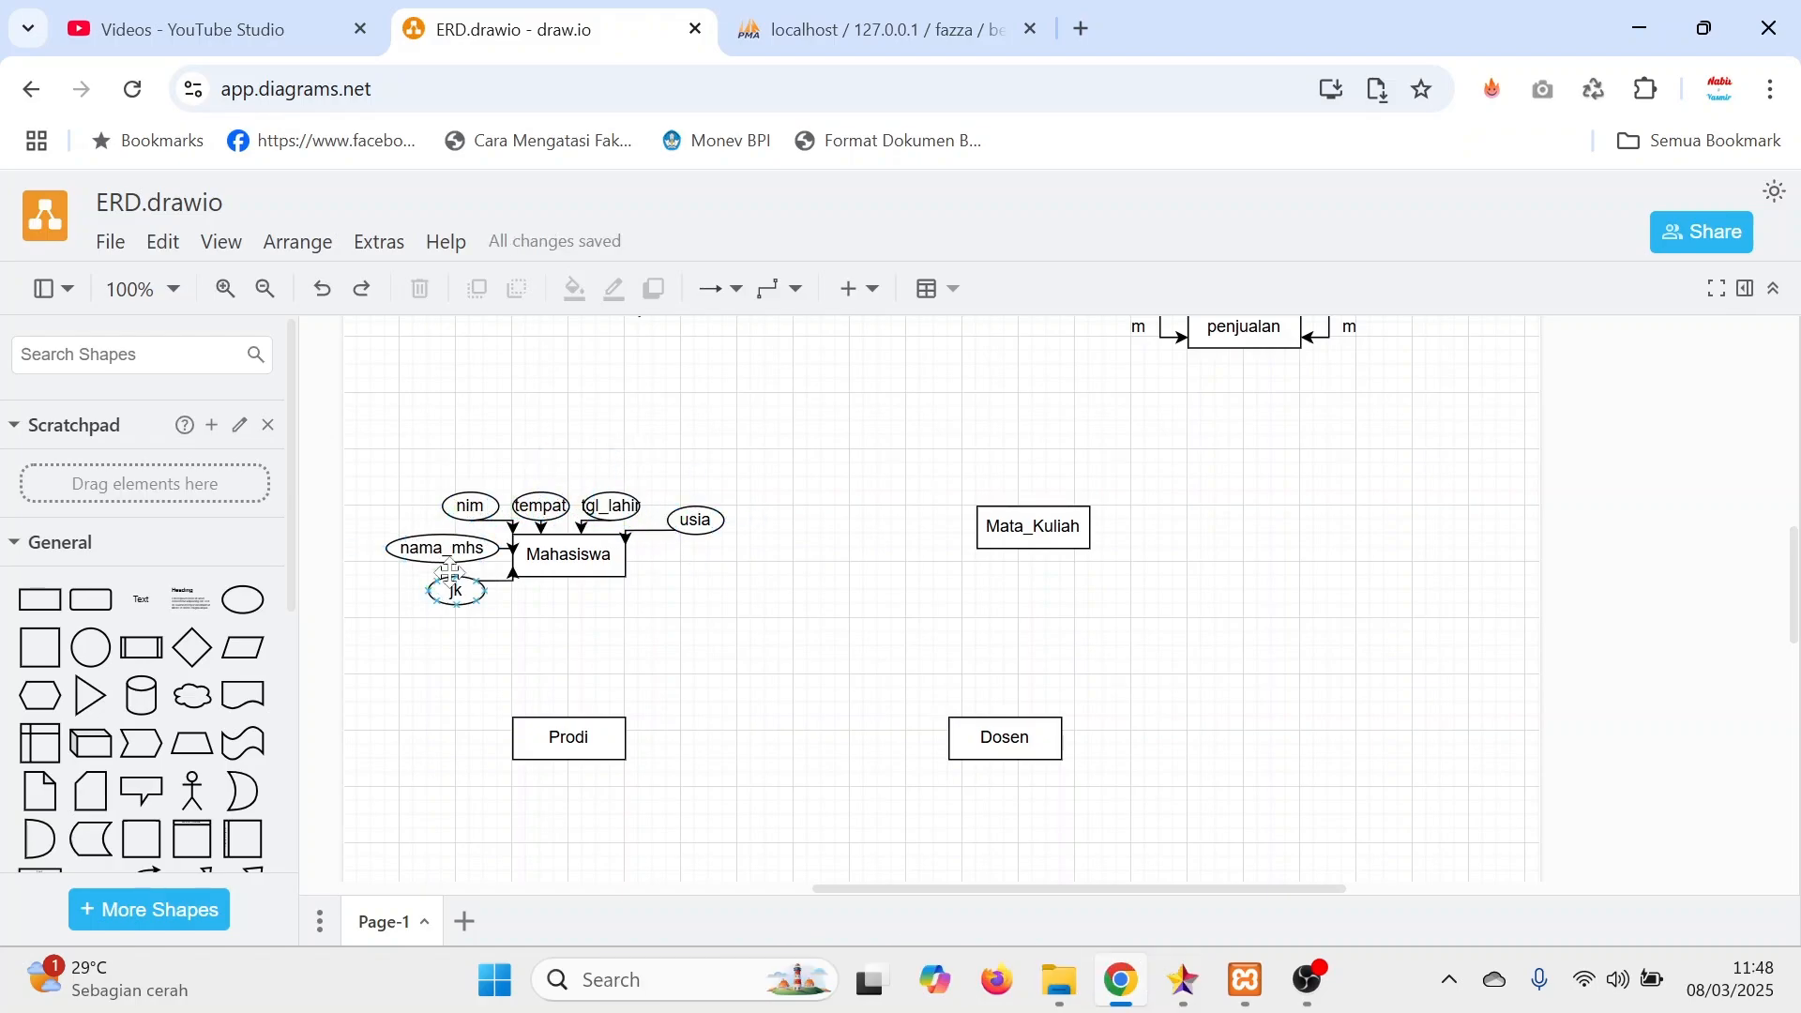
click(540, 504)
drag(541, 505, 653, 511)
click(723, 510)
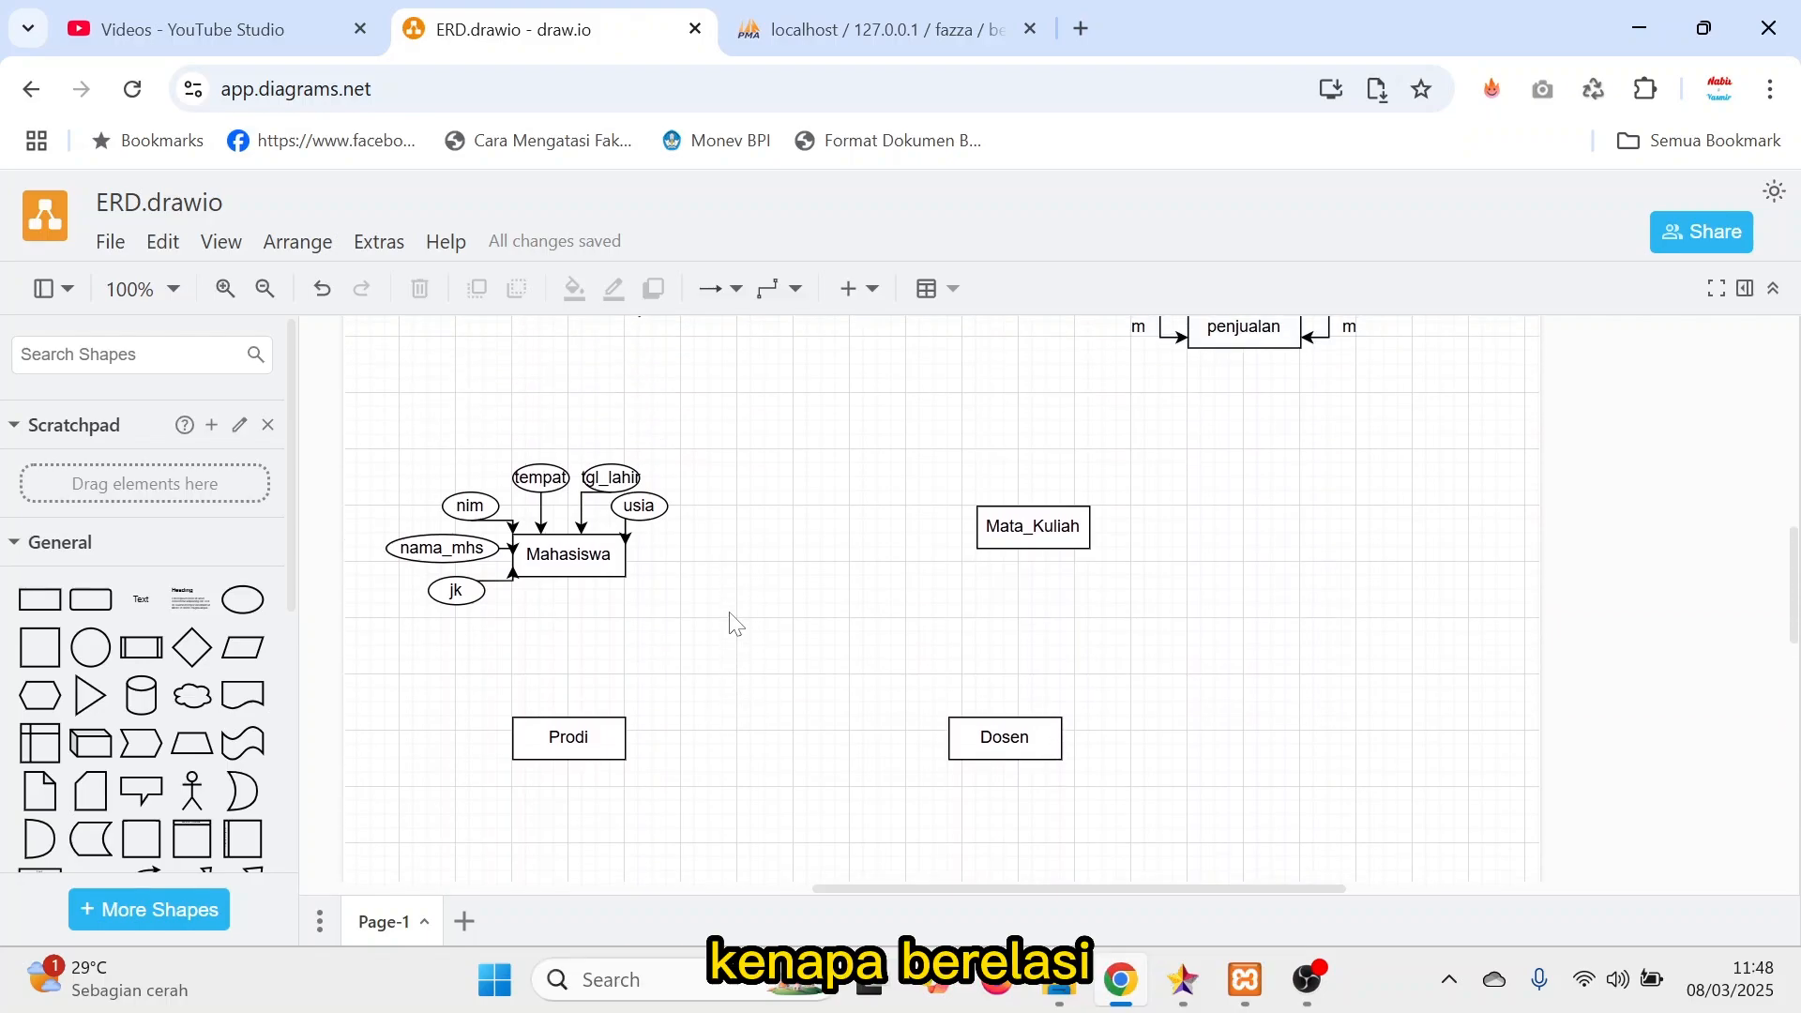
Point out the Prodi and Mahasiswa entities to consider which side of their relationship is one and which is many.
click(591, 744)
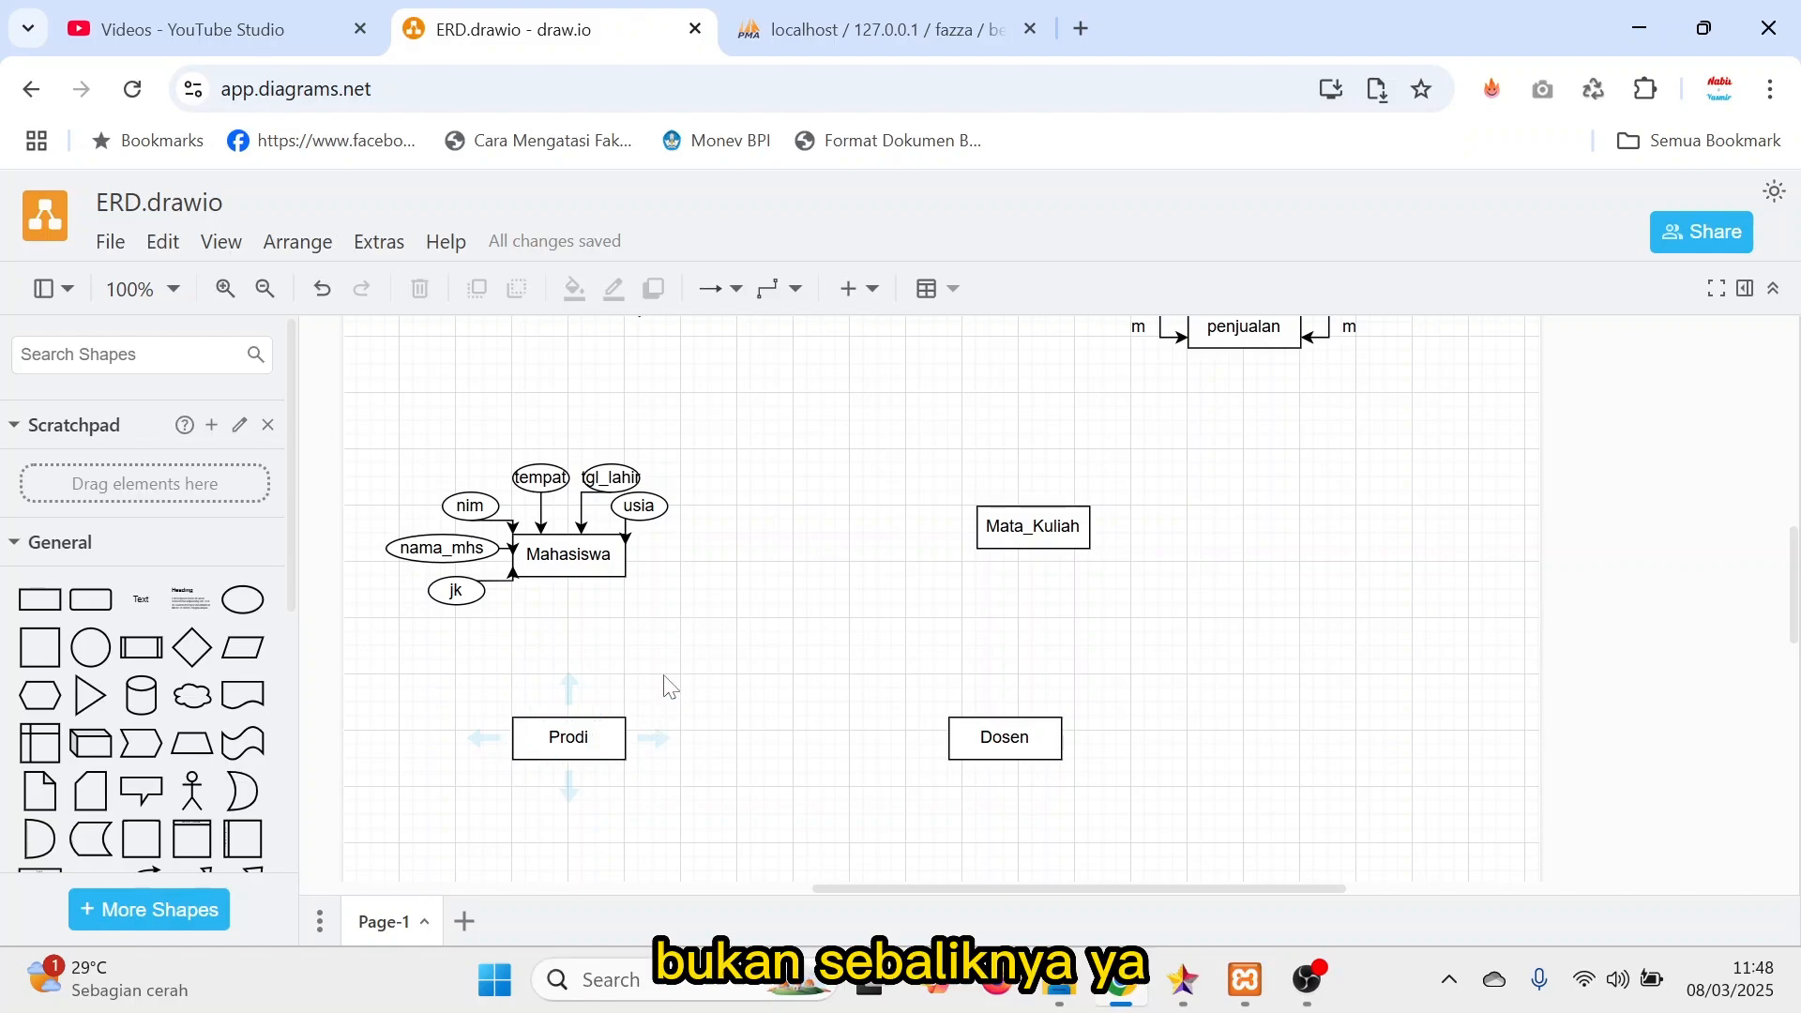
click(572, 559)
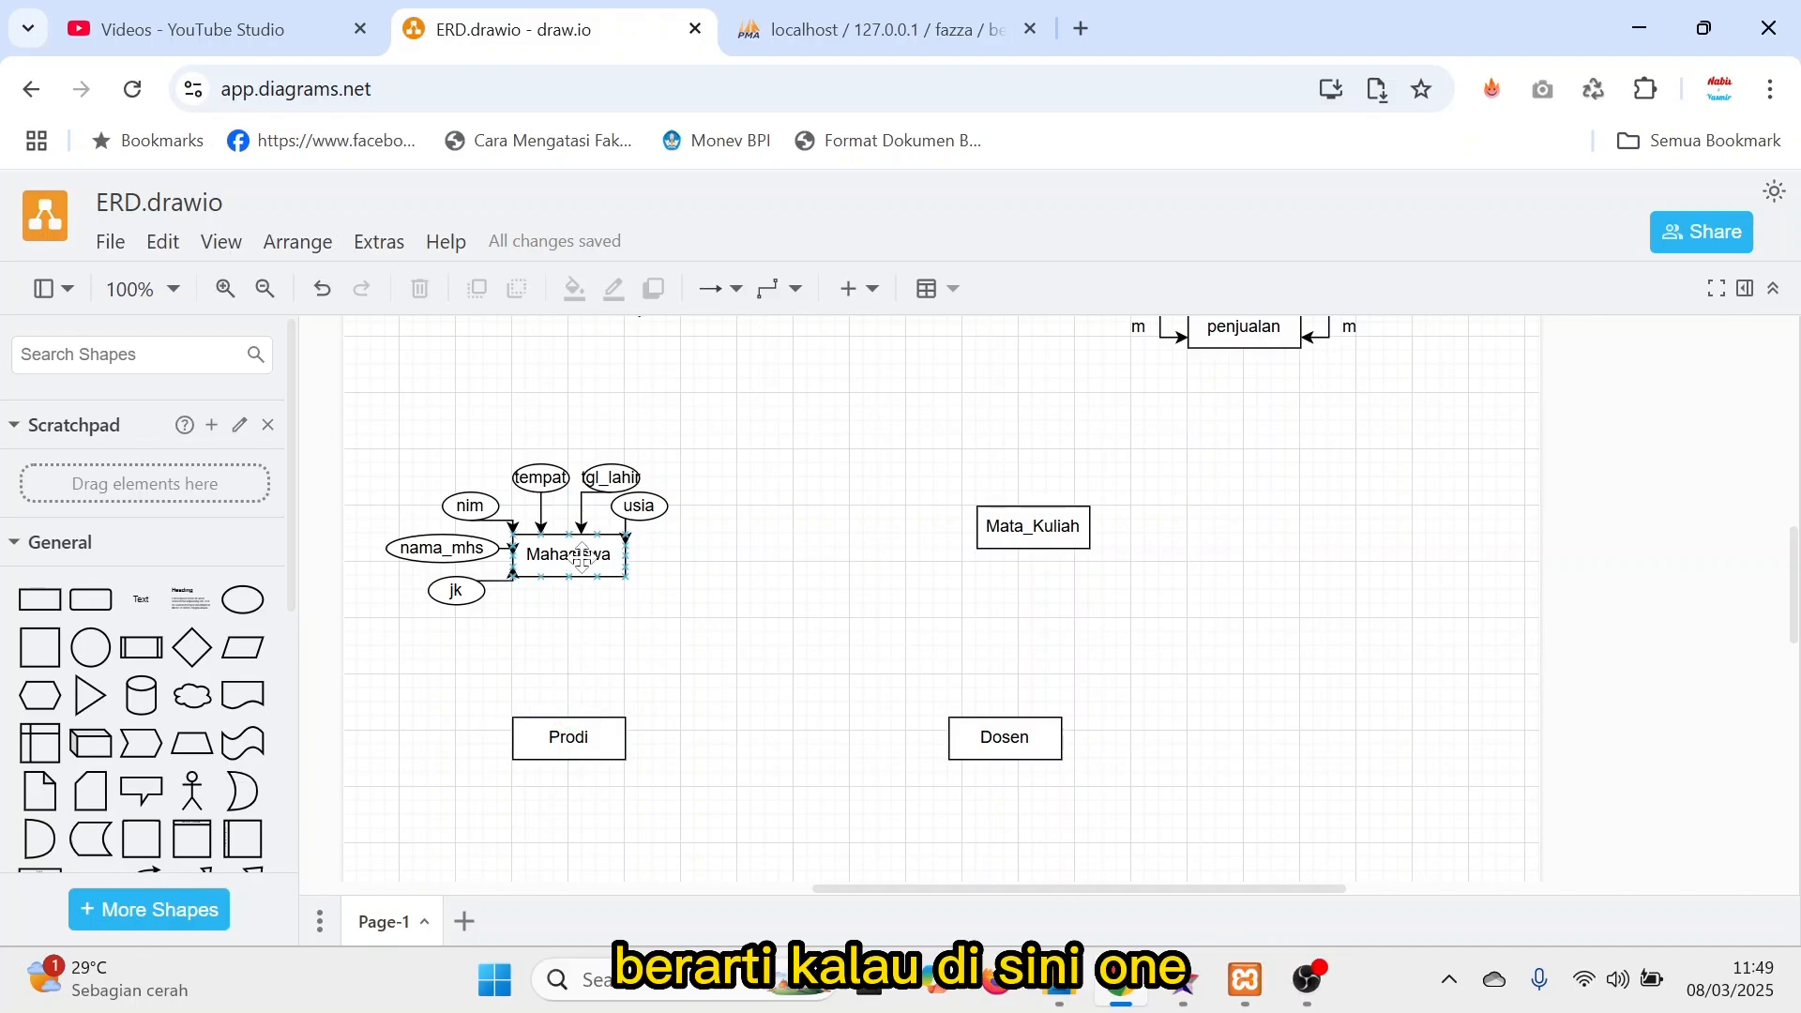
click(568, 738)
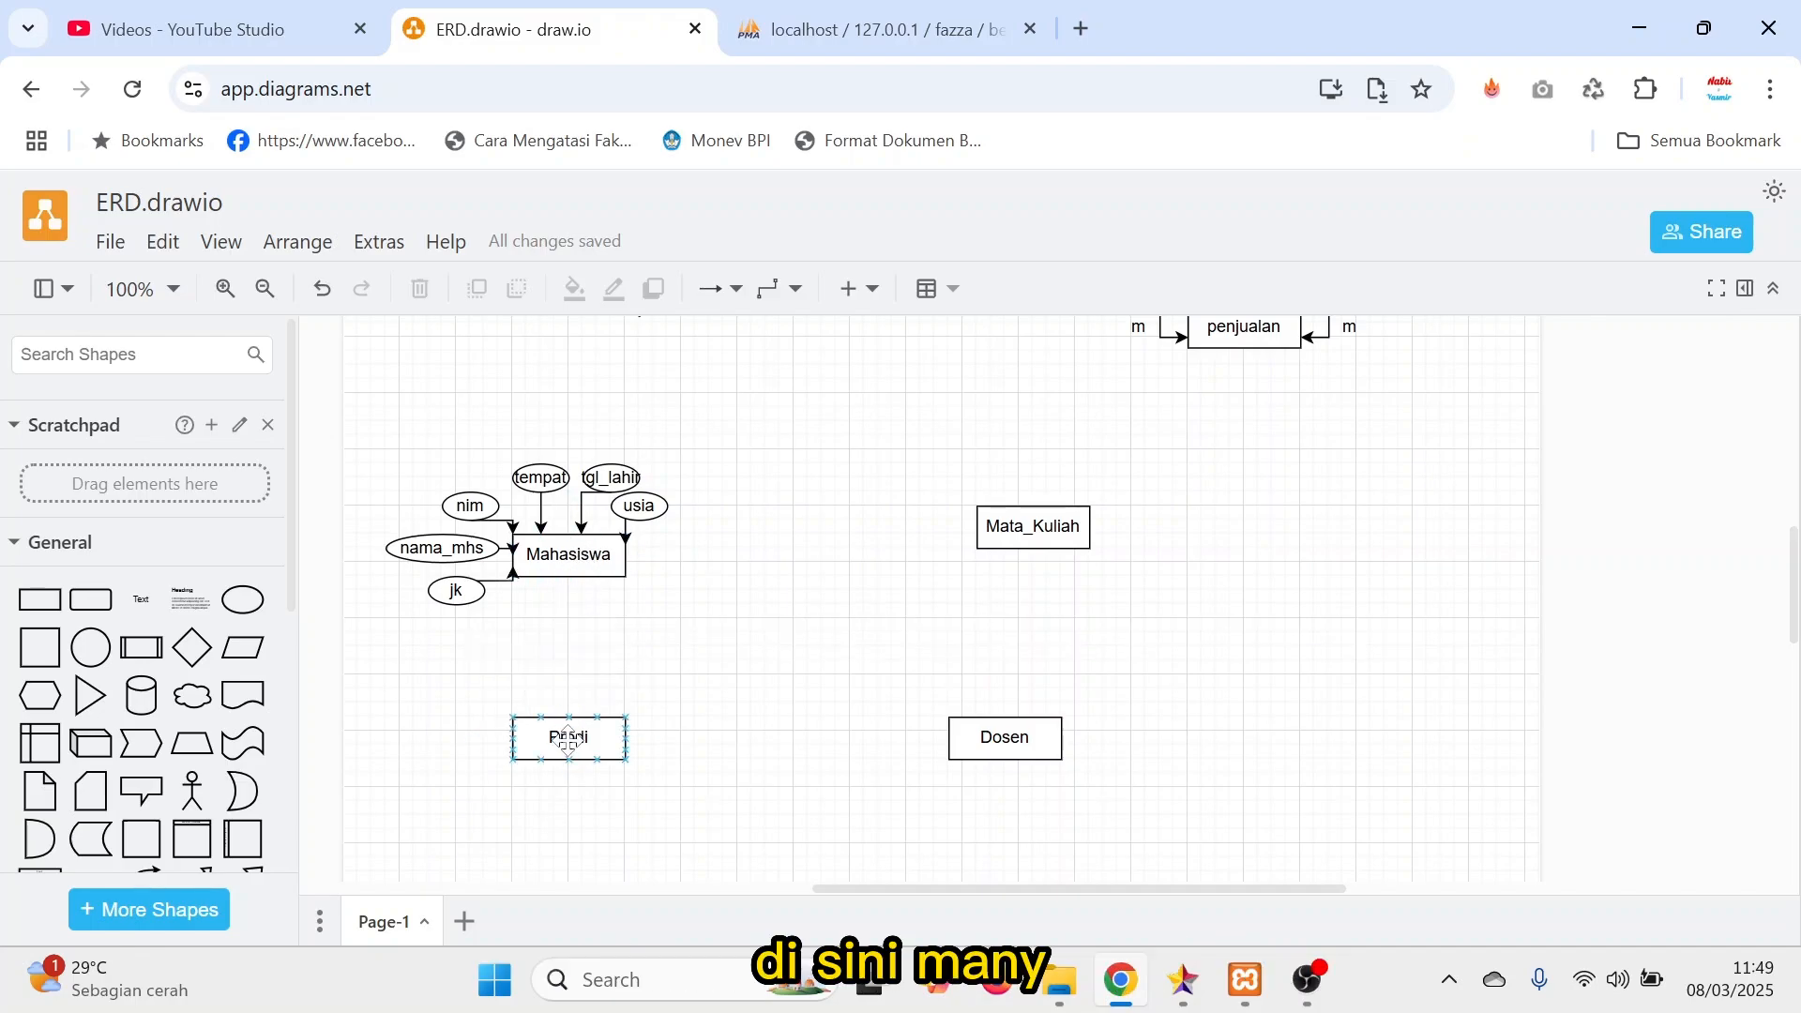
click(387, 691)
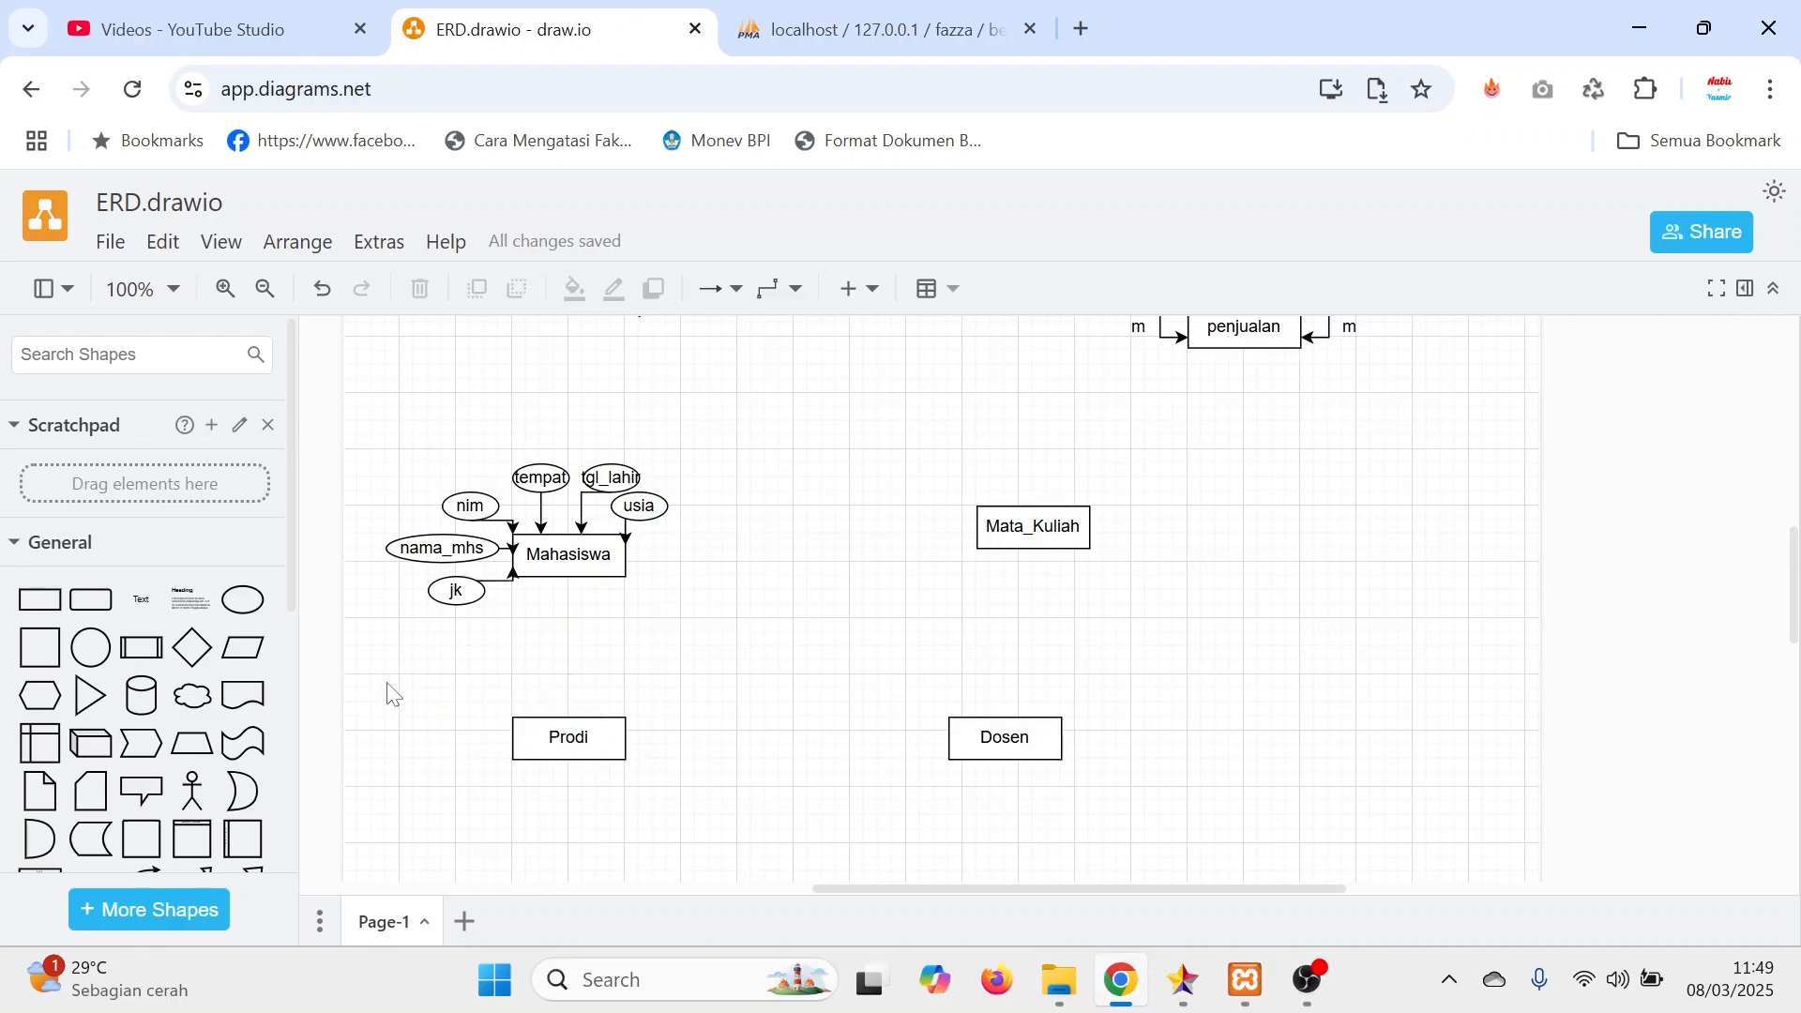
Add a small relationship diamond centered between Mahasiswa and Prodi and label it Memiliki.
click(195, 646)
drag(1027, 620, 604, 655)
drag(684, 582, 571, 647)
double_click(570, 647)
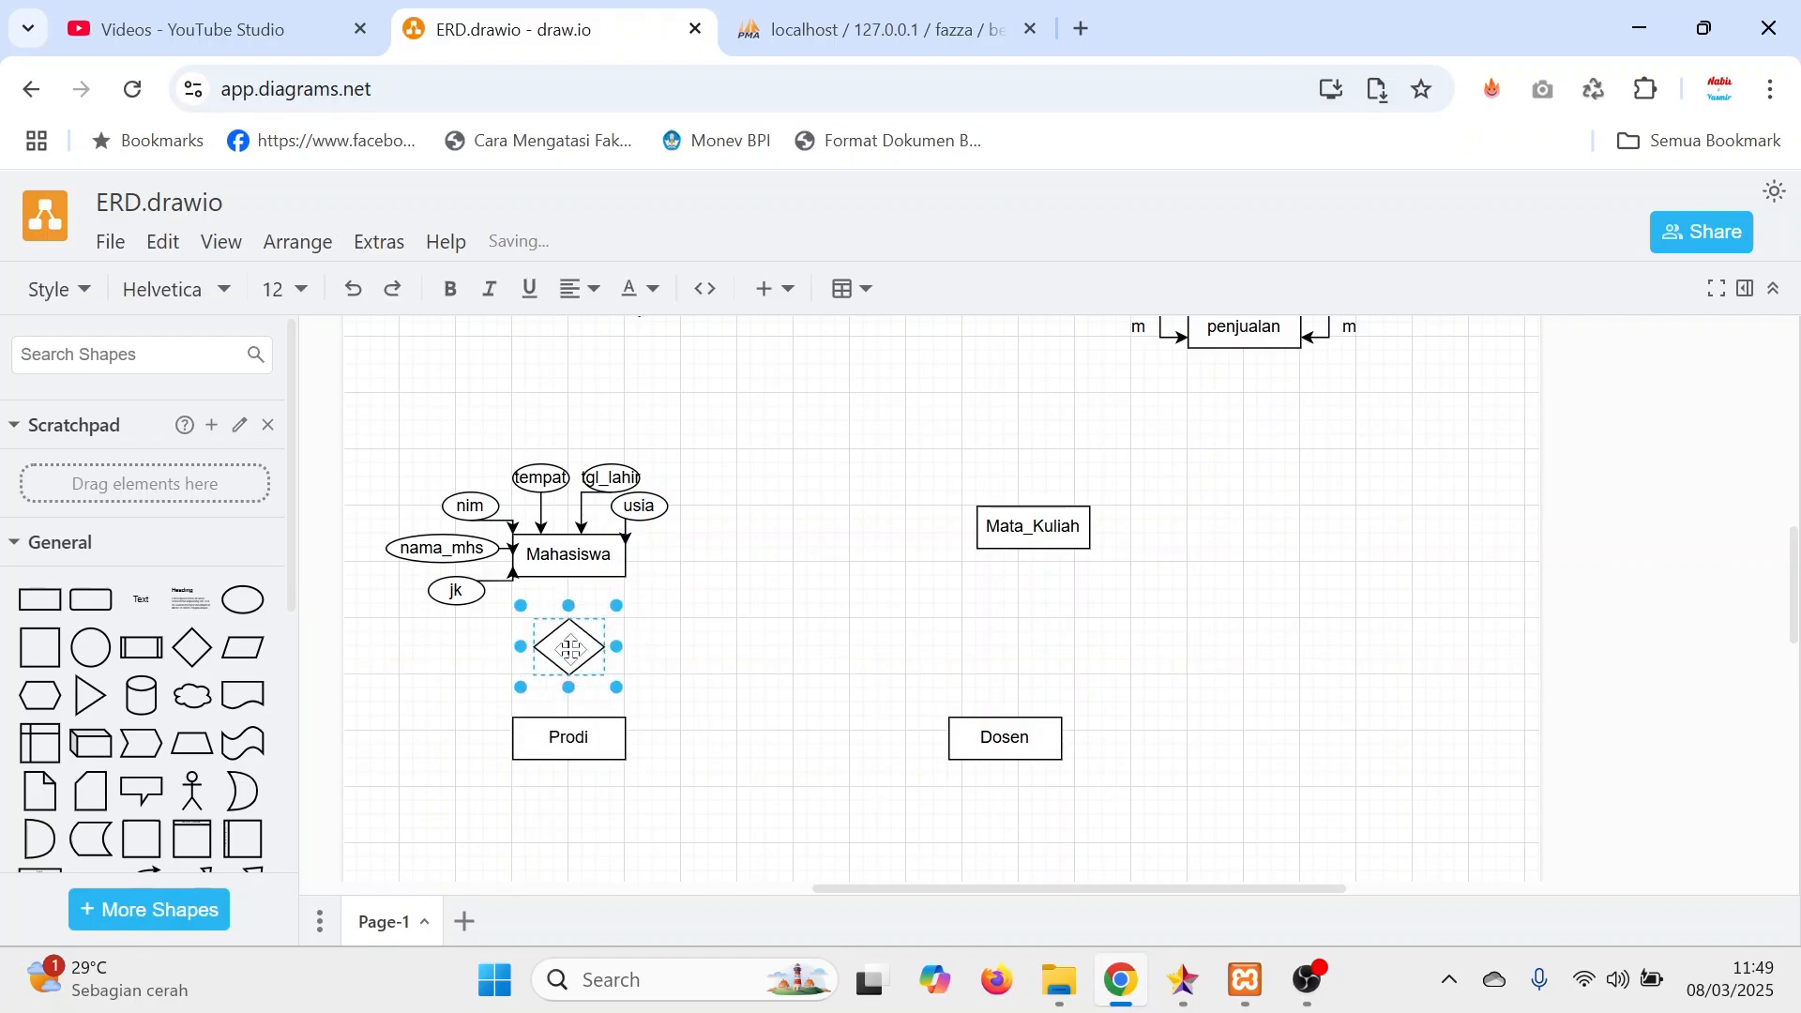
text(Mem)
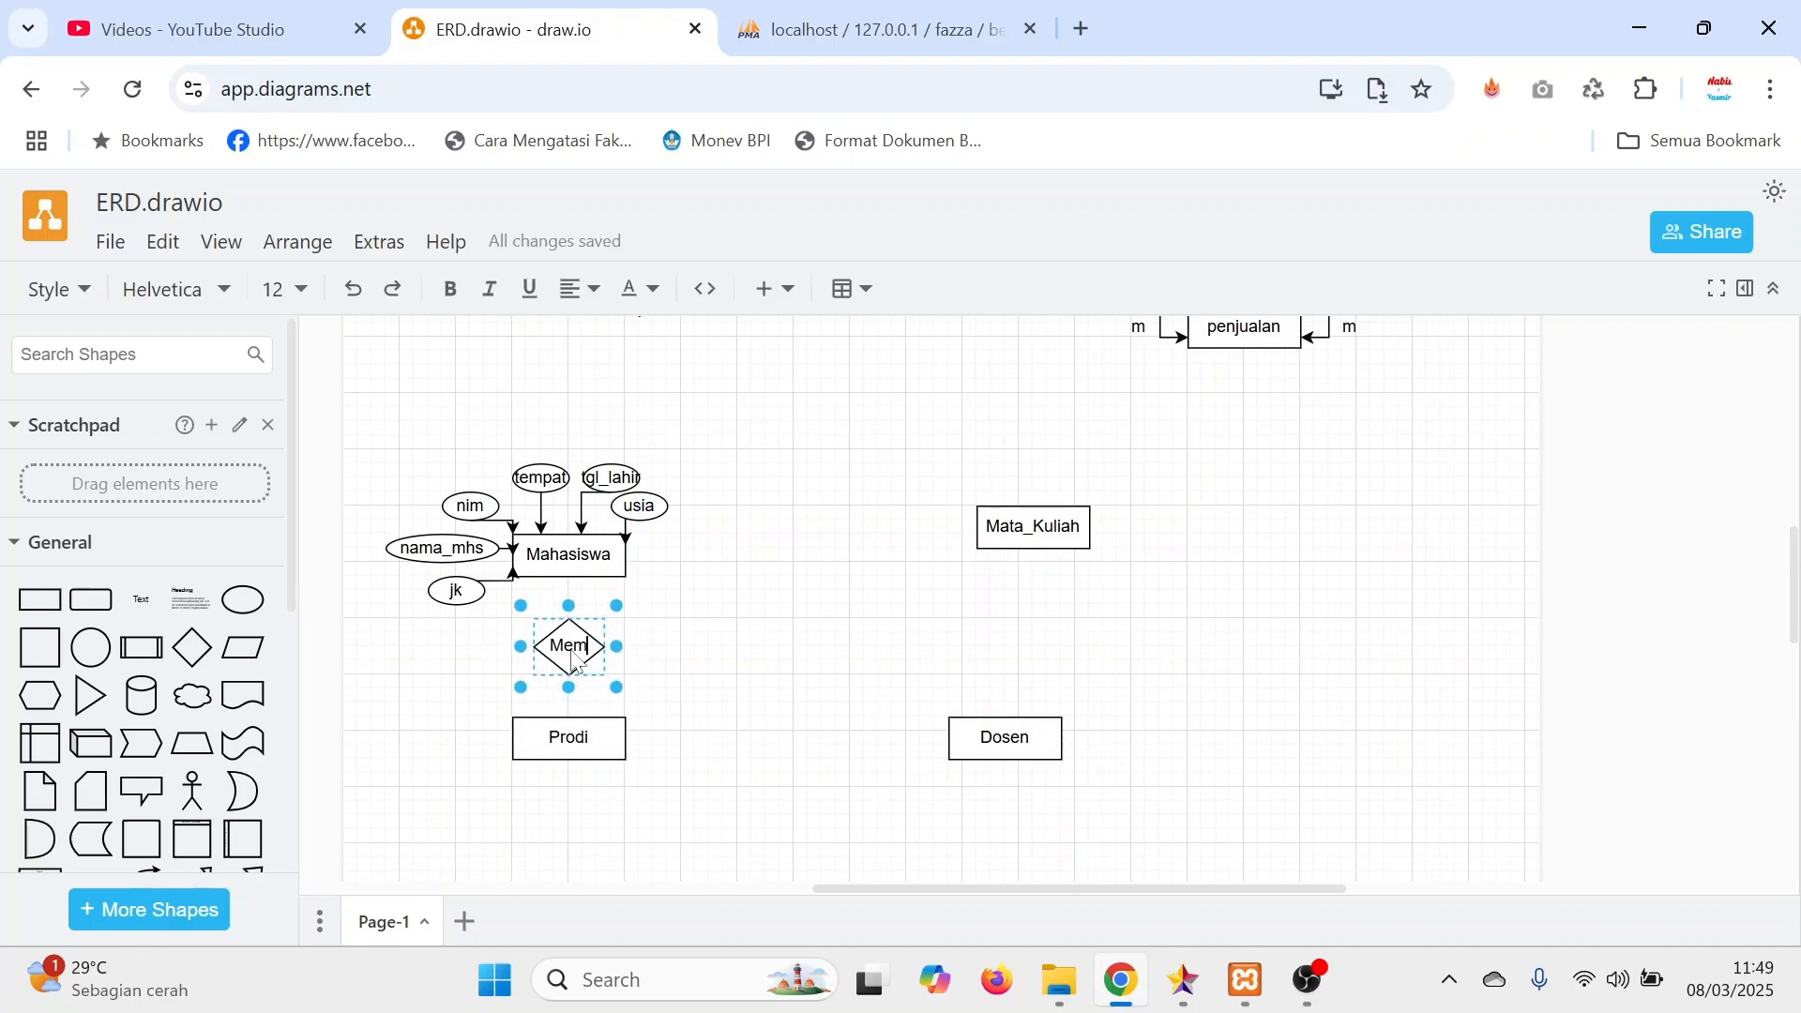
text(iliki)
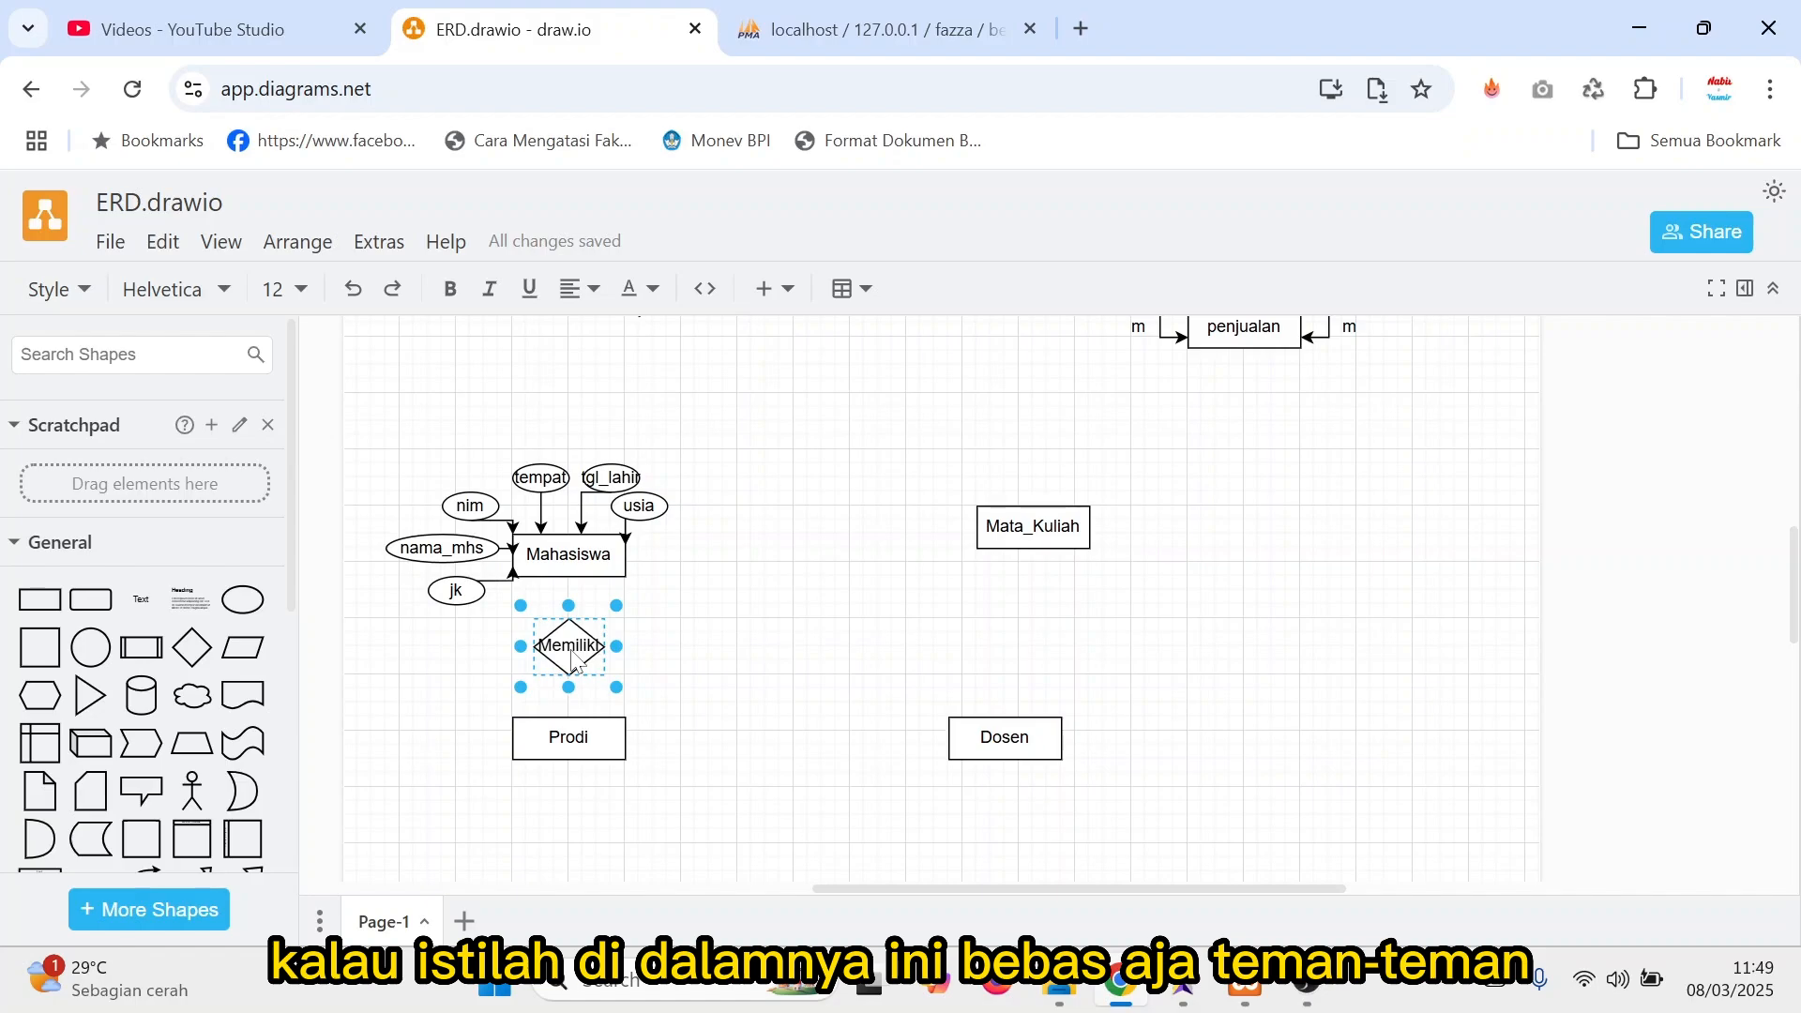
Widen the Memiliki diamond slightly to fit its label.
drag(617, 605, 576, 654)
click(720, 613)
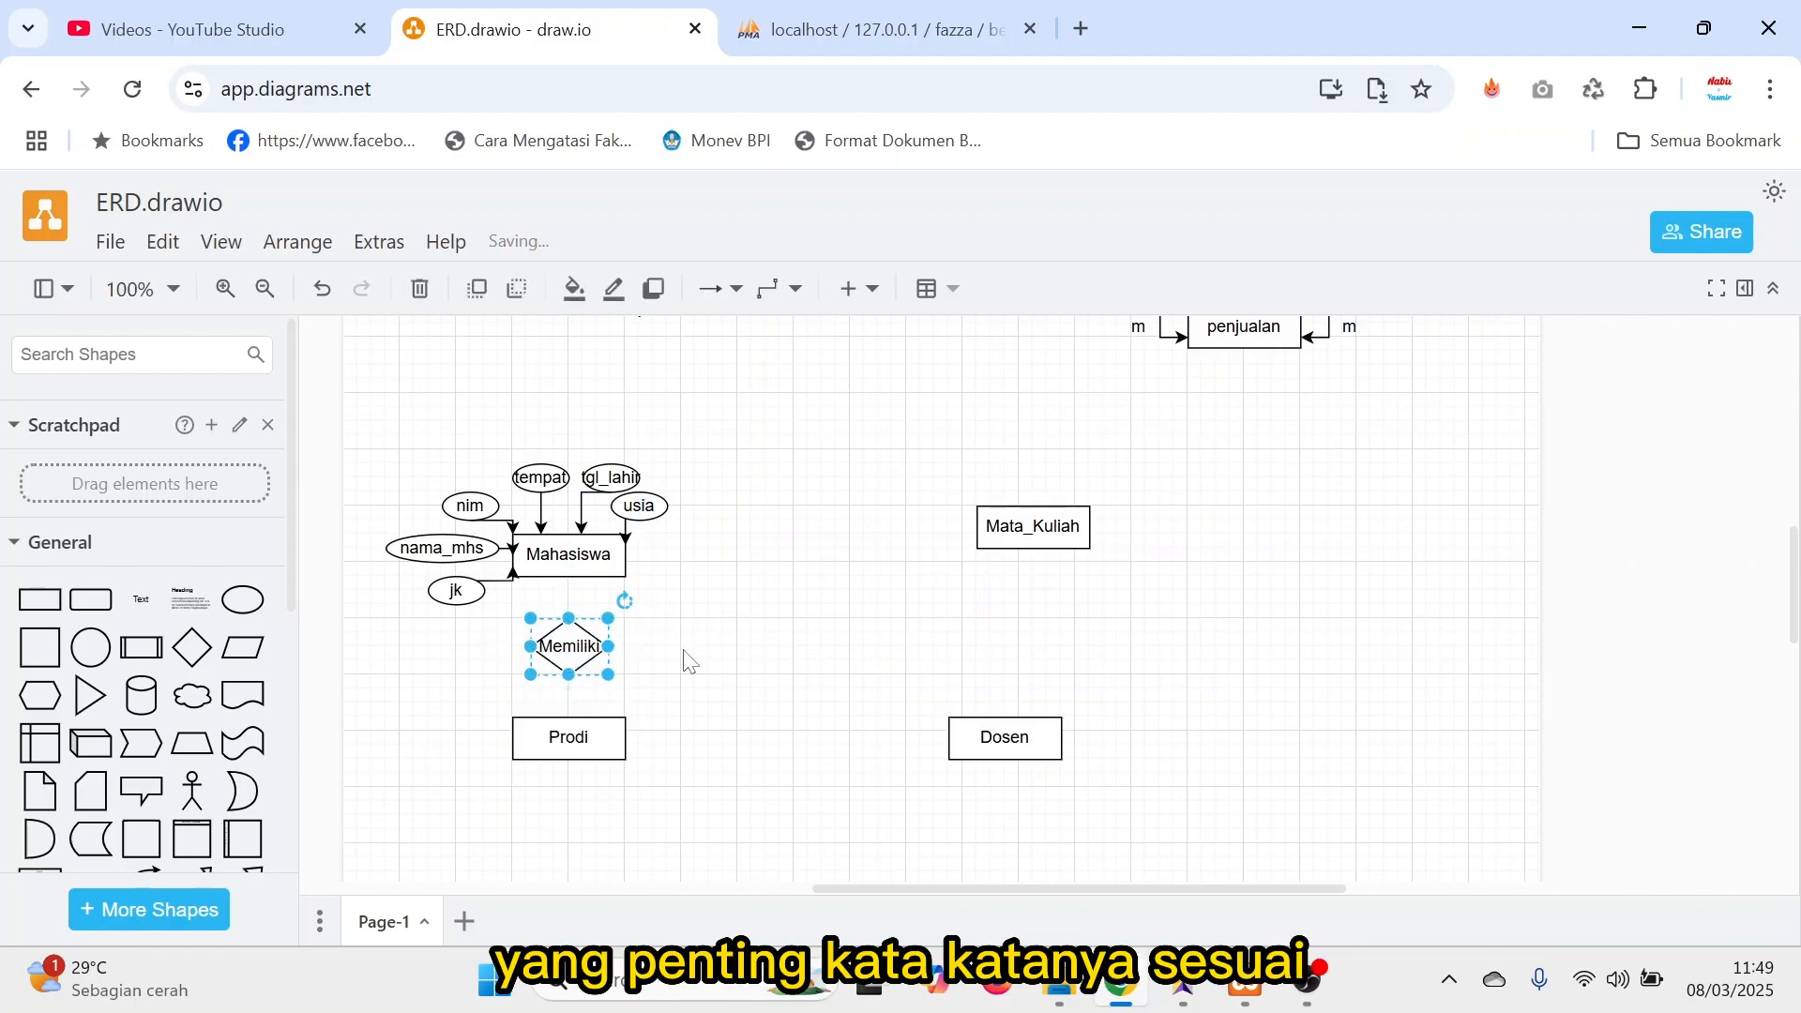
click(738, 644)
Connect Mahasiswa and Prodi to the Memiliki diamond with arrows pointing at the diamond, following the example relationships.
click(580, 653)
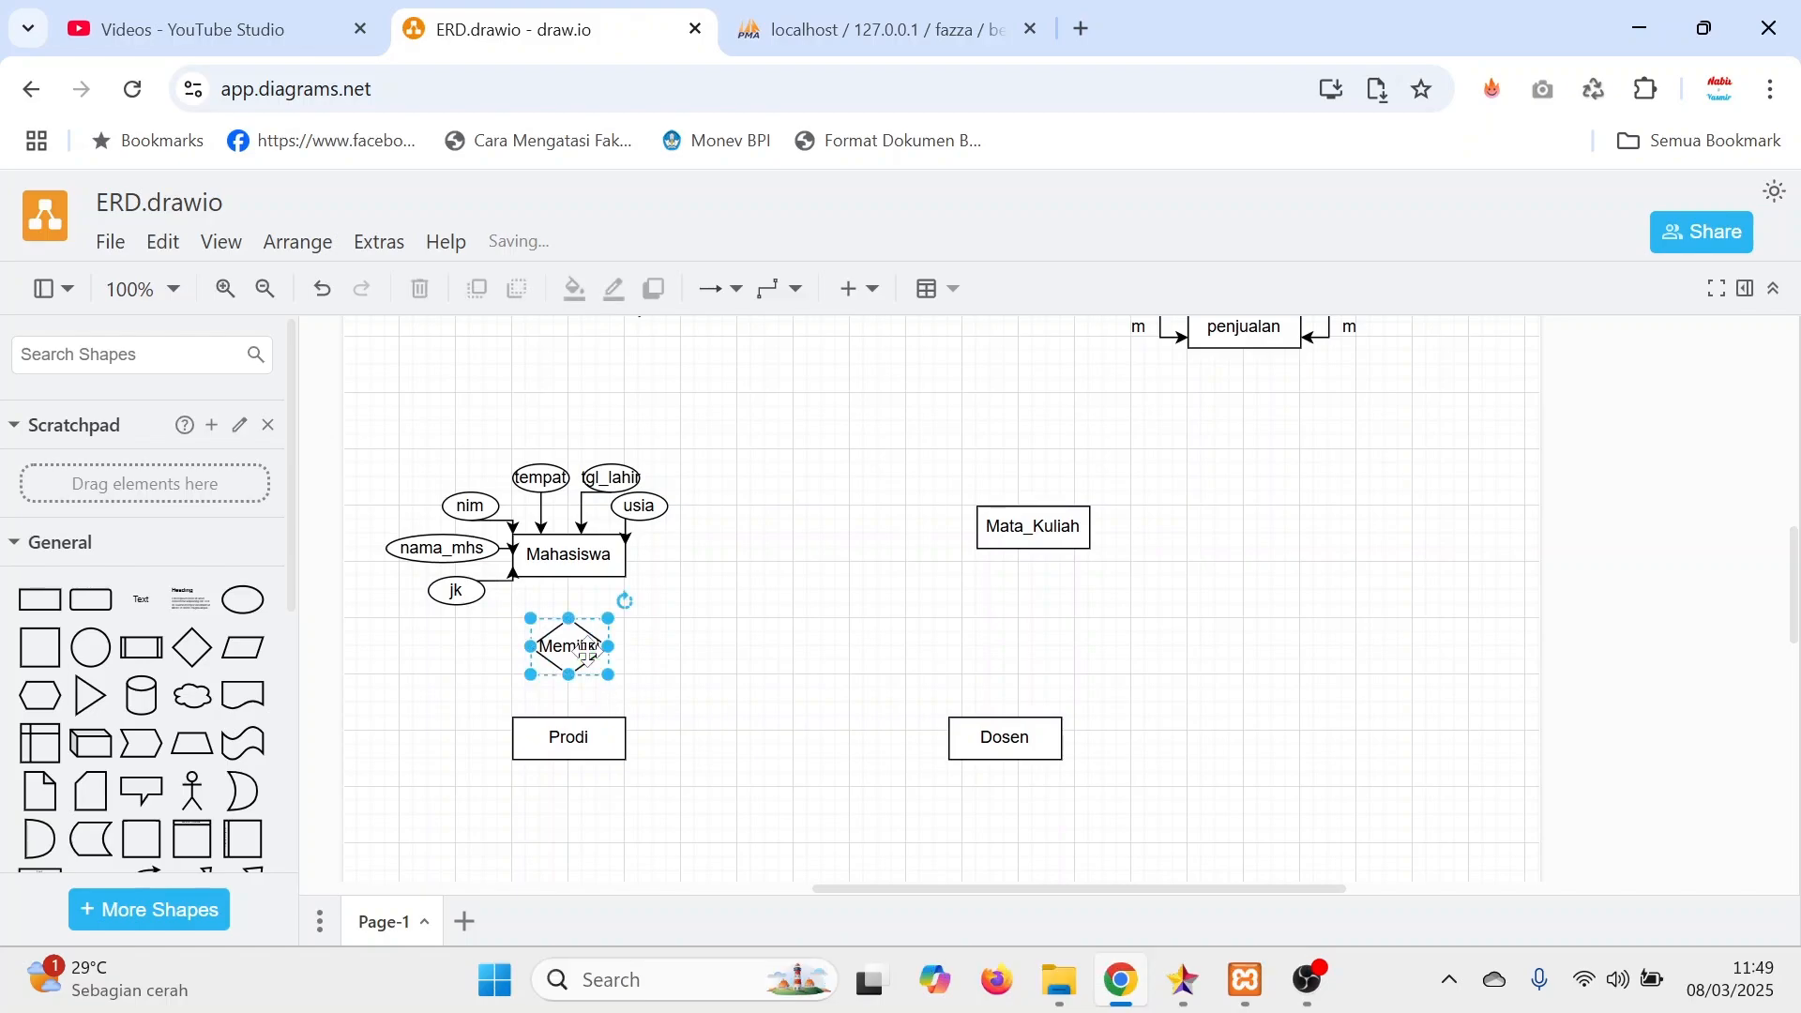
click(567, 730)
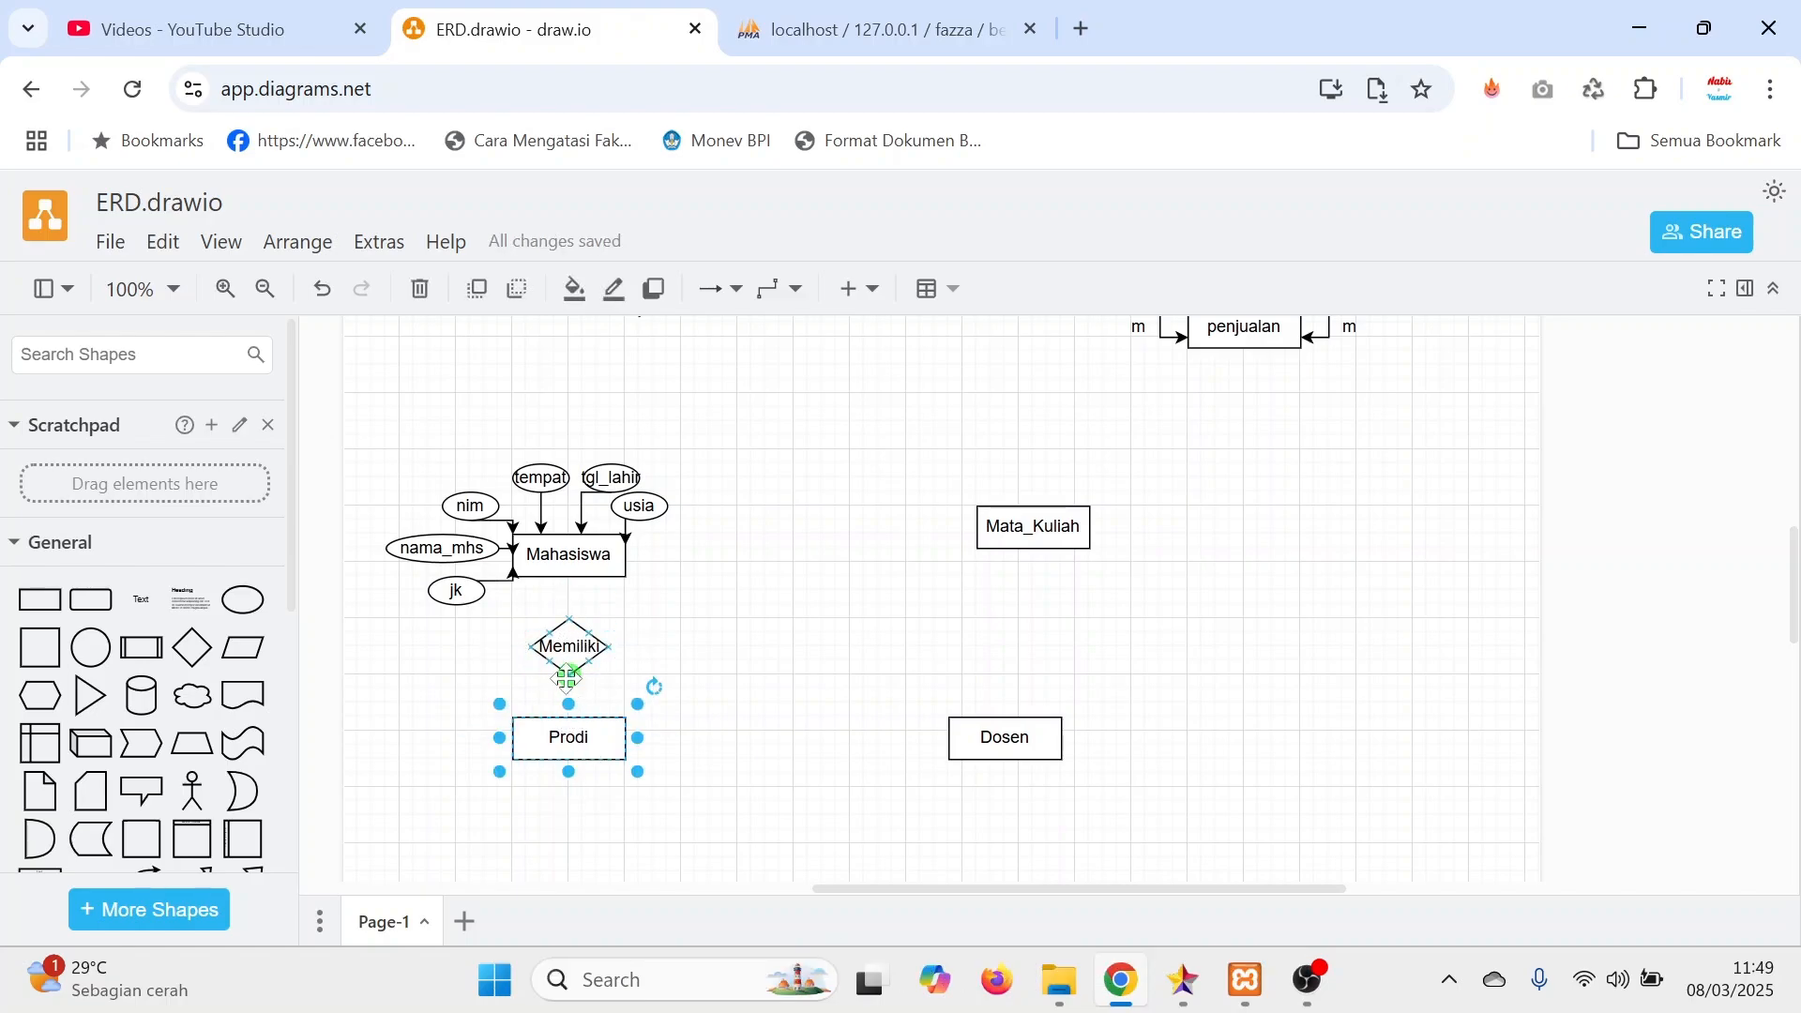
scroll(603, 689, up, 3)
scroll(604, 689, up, 3)
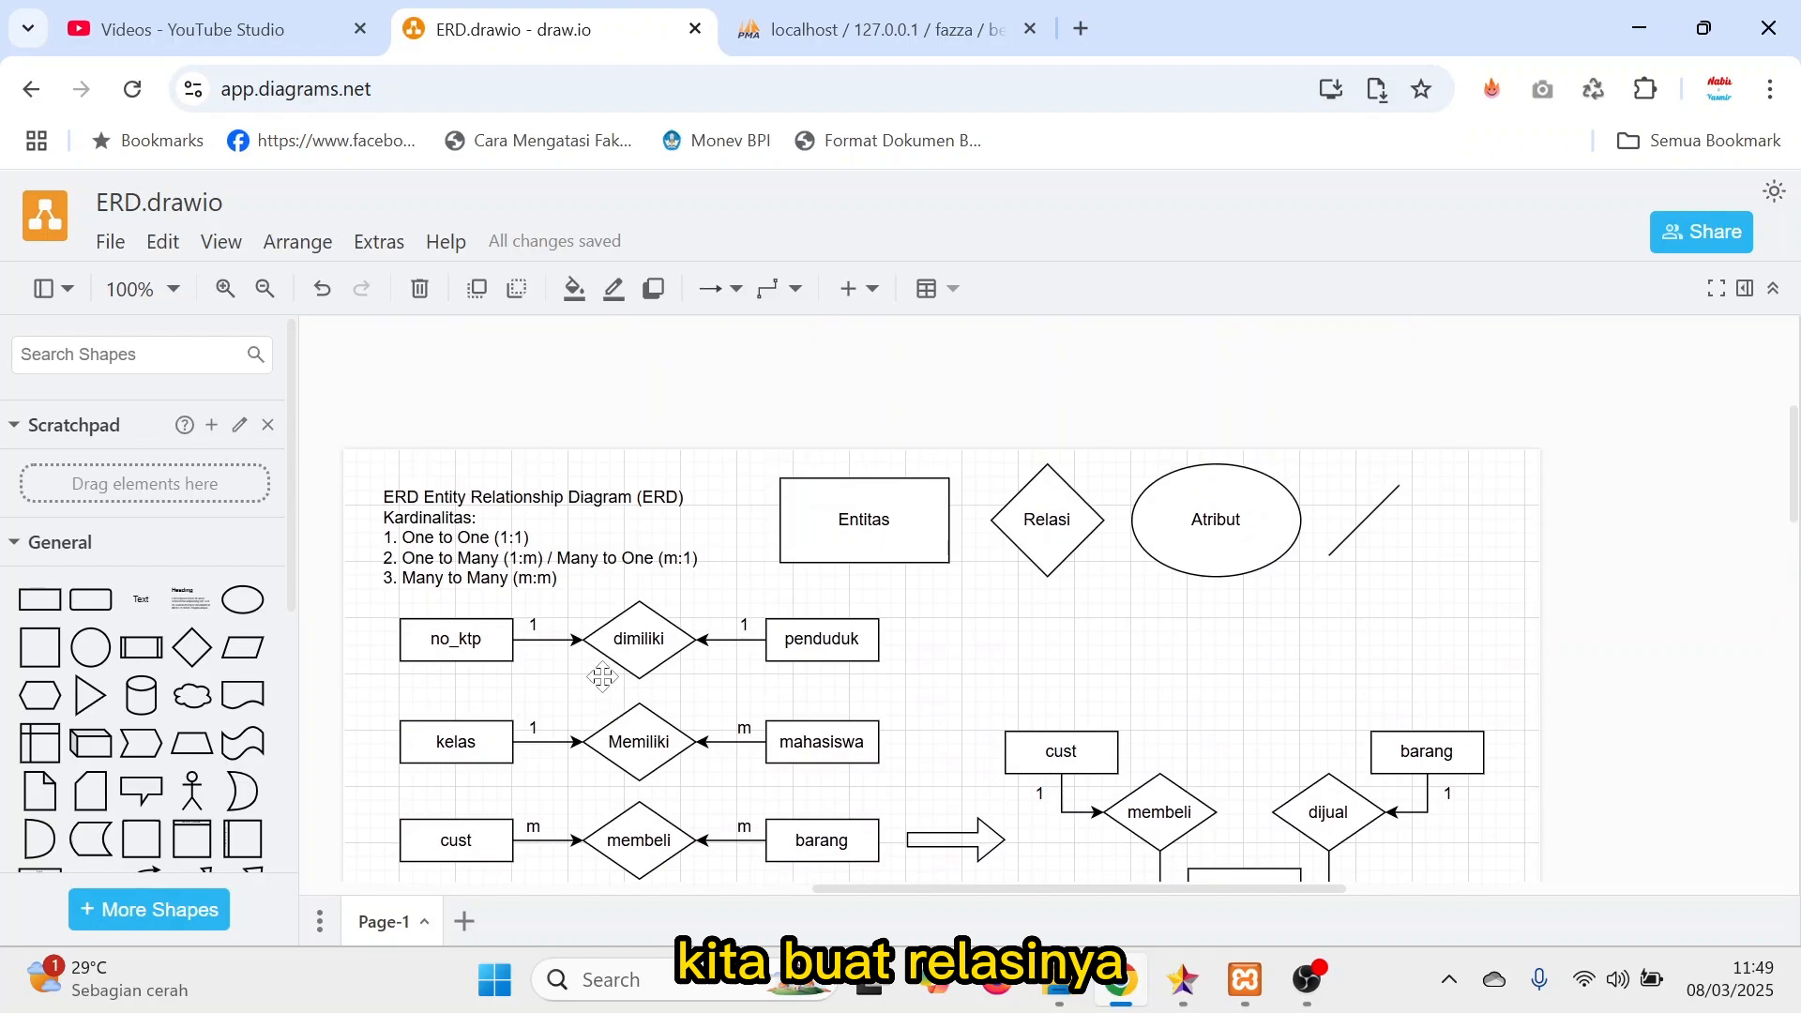
scroll(603, 680, down, 7)
scroll(603, 688, up, 2)
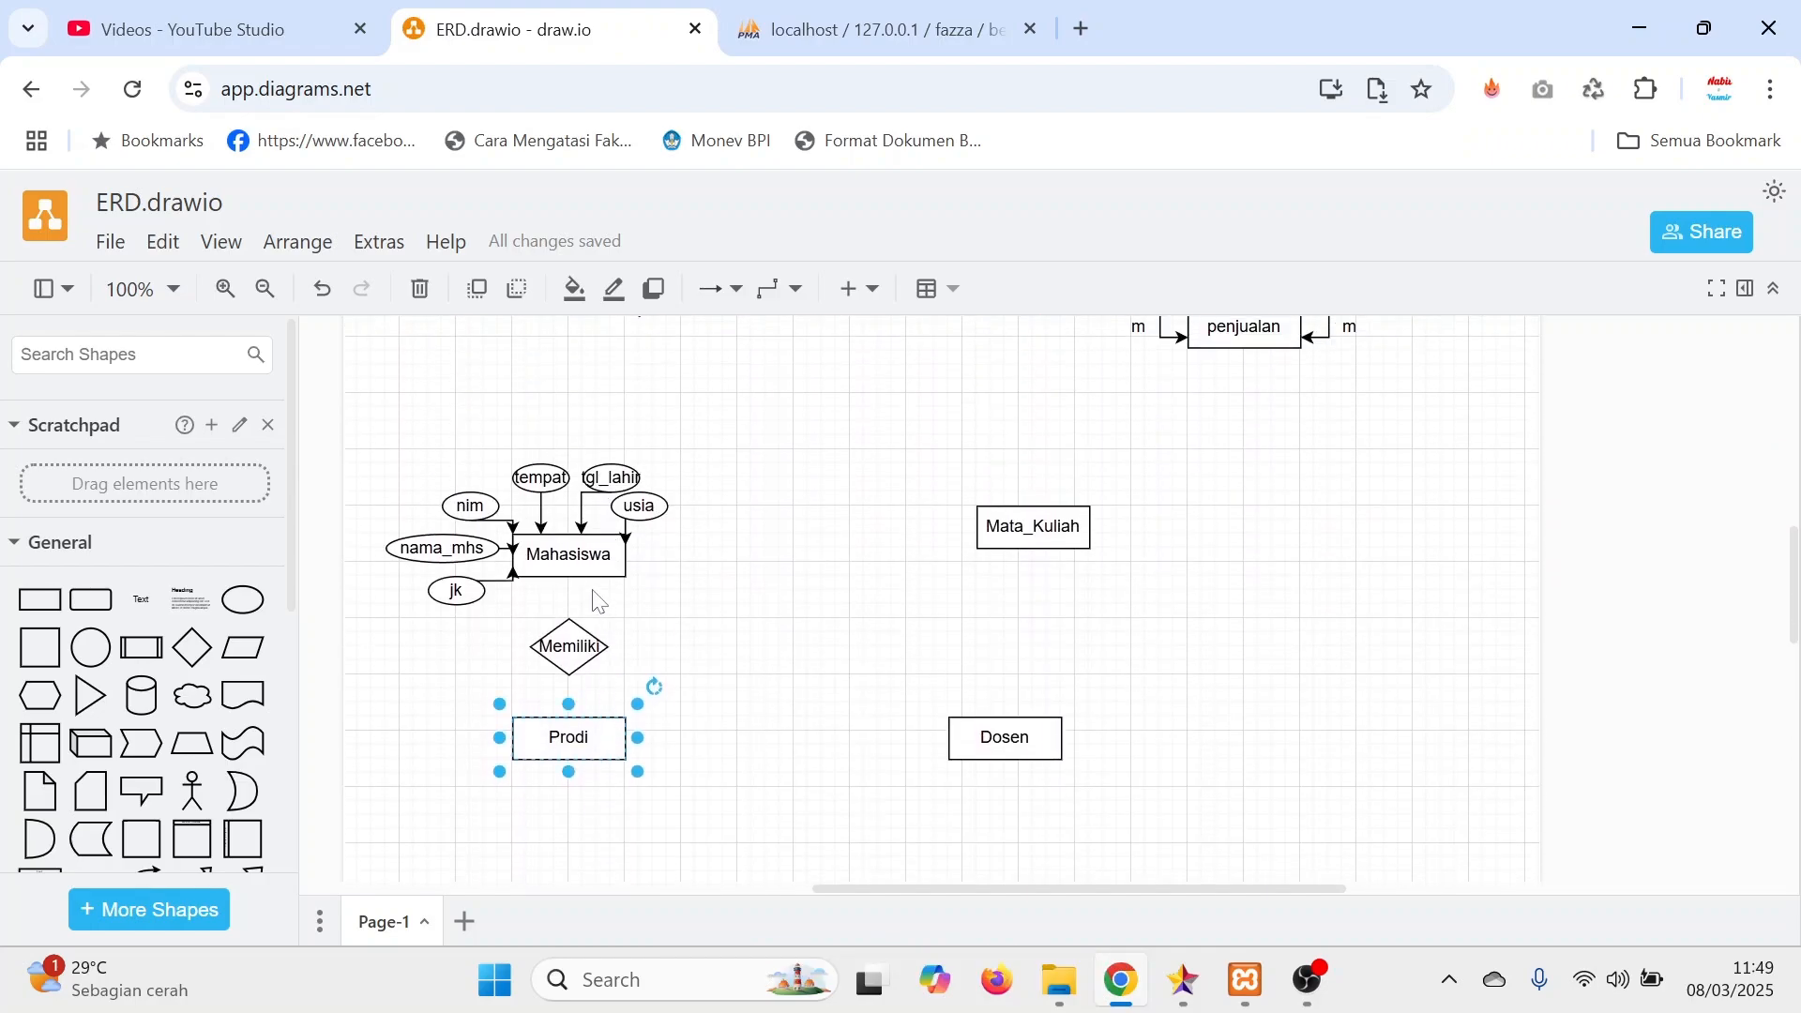
click(571, 595)
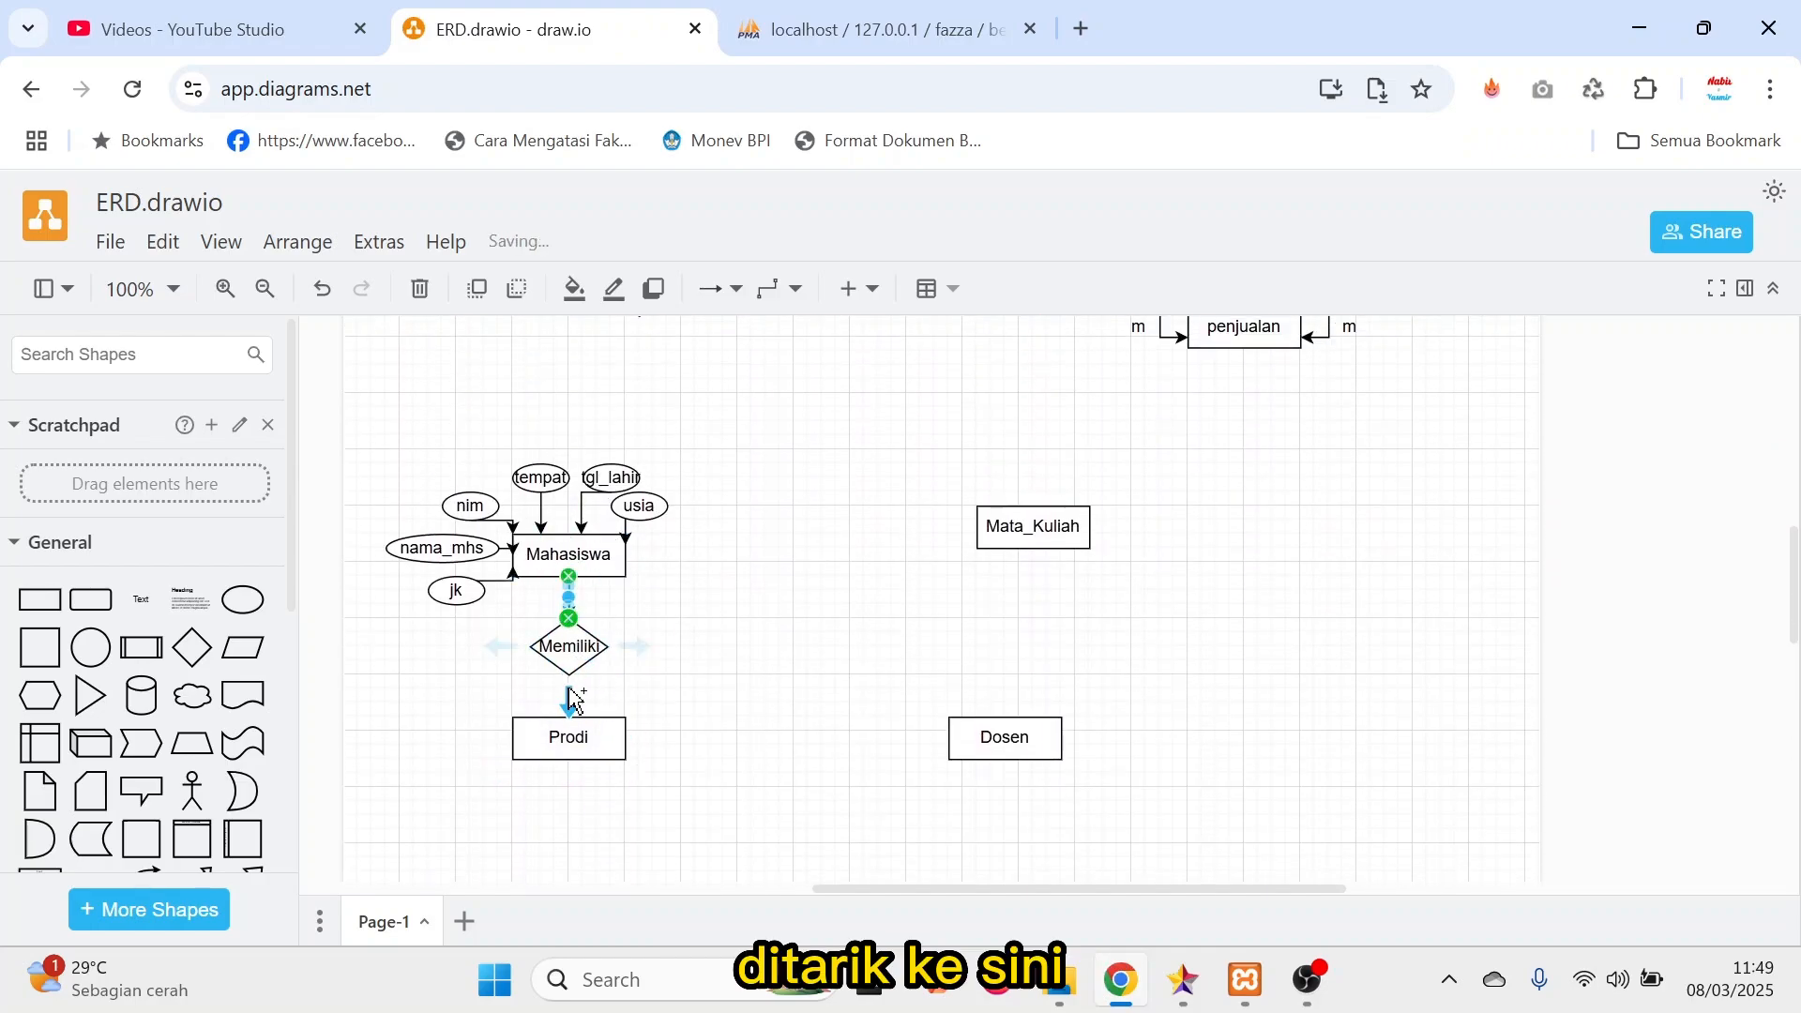
mouse_move(566, 715)
drag(569, 699, 569, 737)
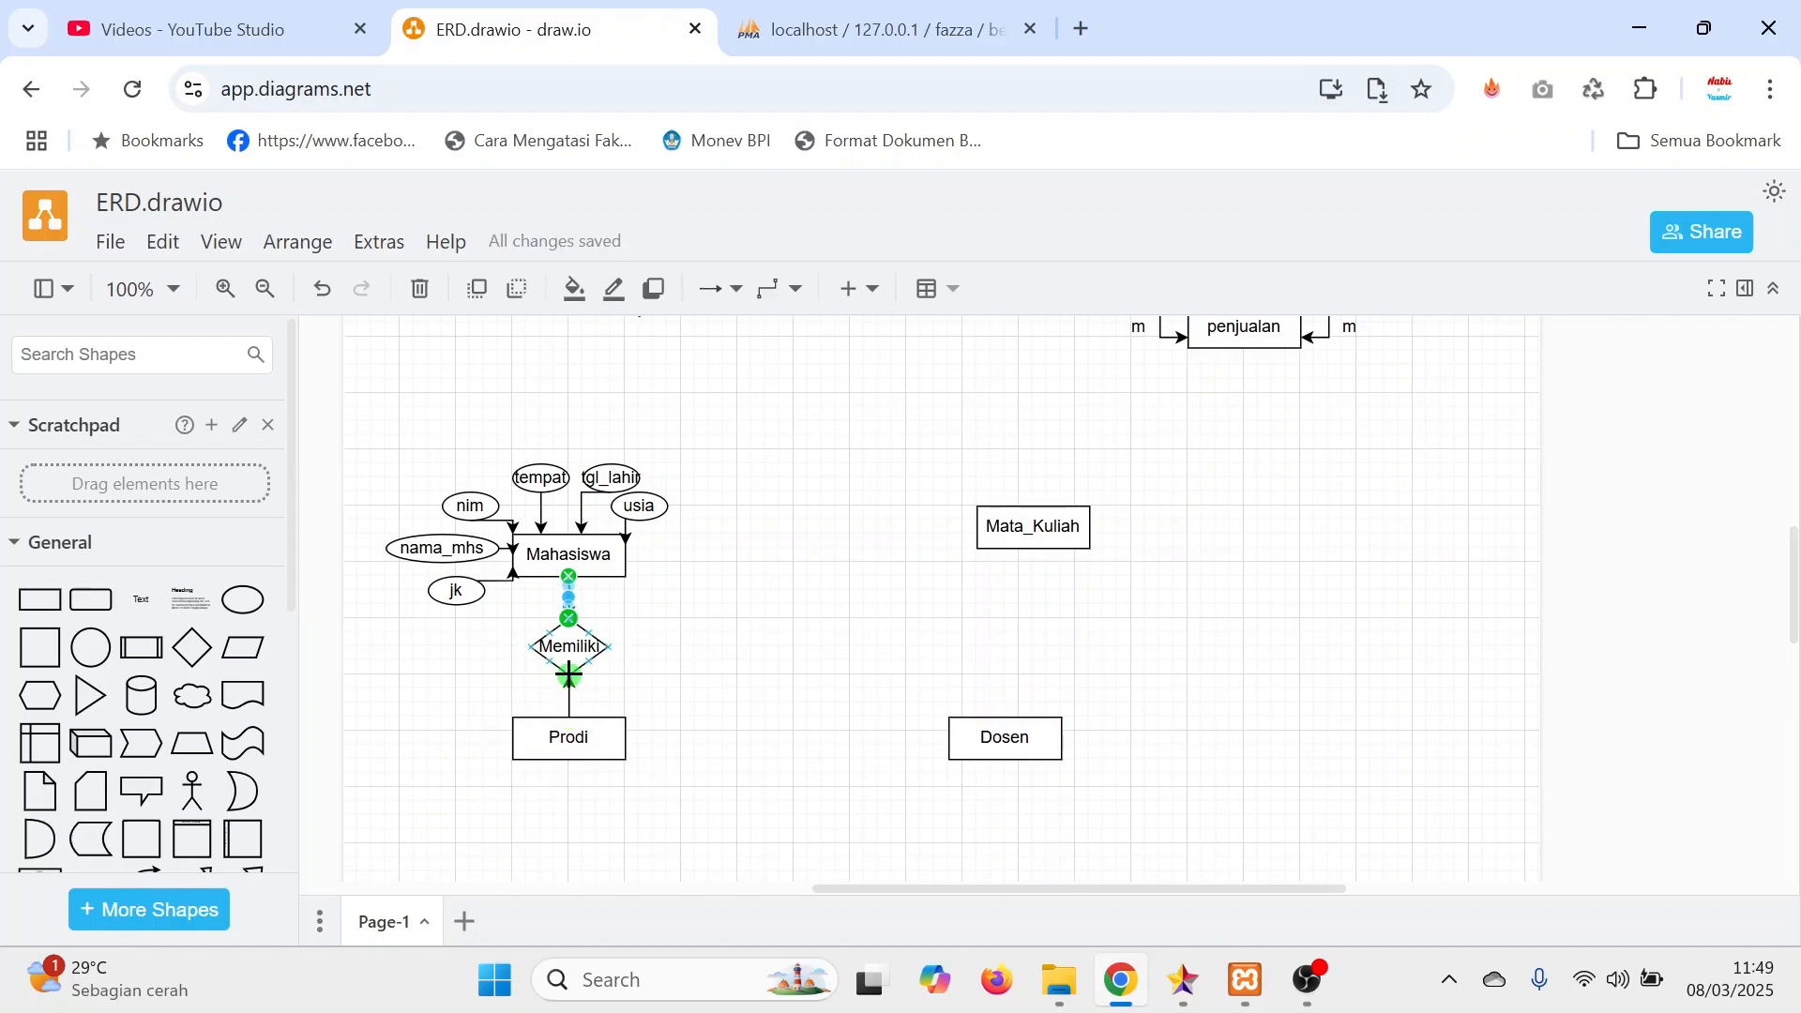
click(750, 674)
Copy the m cardinality label from the example diagrams and place it beside the connector just below Mahasiswa.
scroll(510, 683, up, 3)
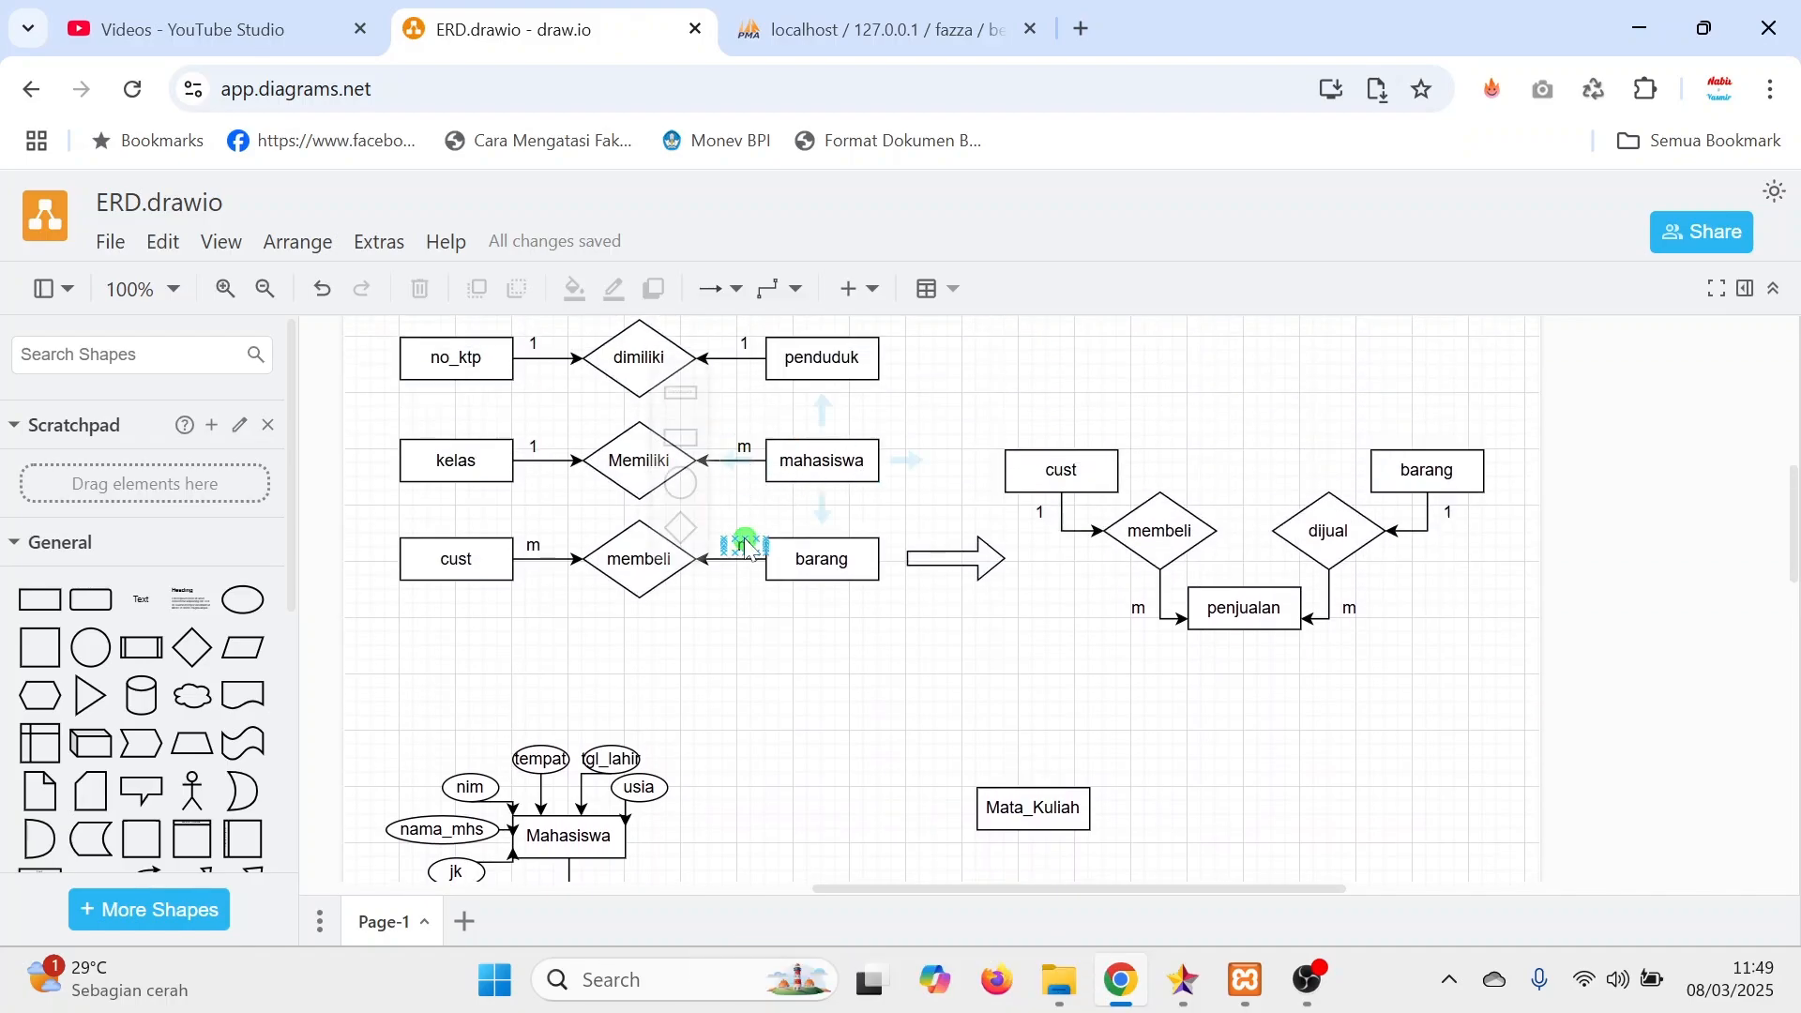
click(773, 570)
scroll(774, 466, down, 1)
drag(773, 466, 585, 760)
scroll(844, 784, down, 3)
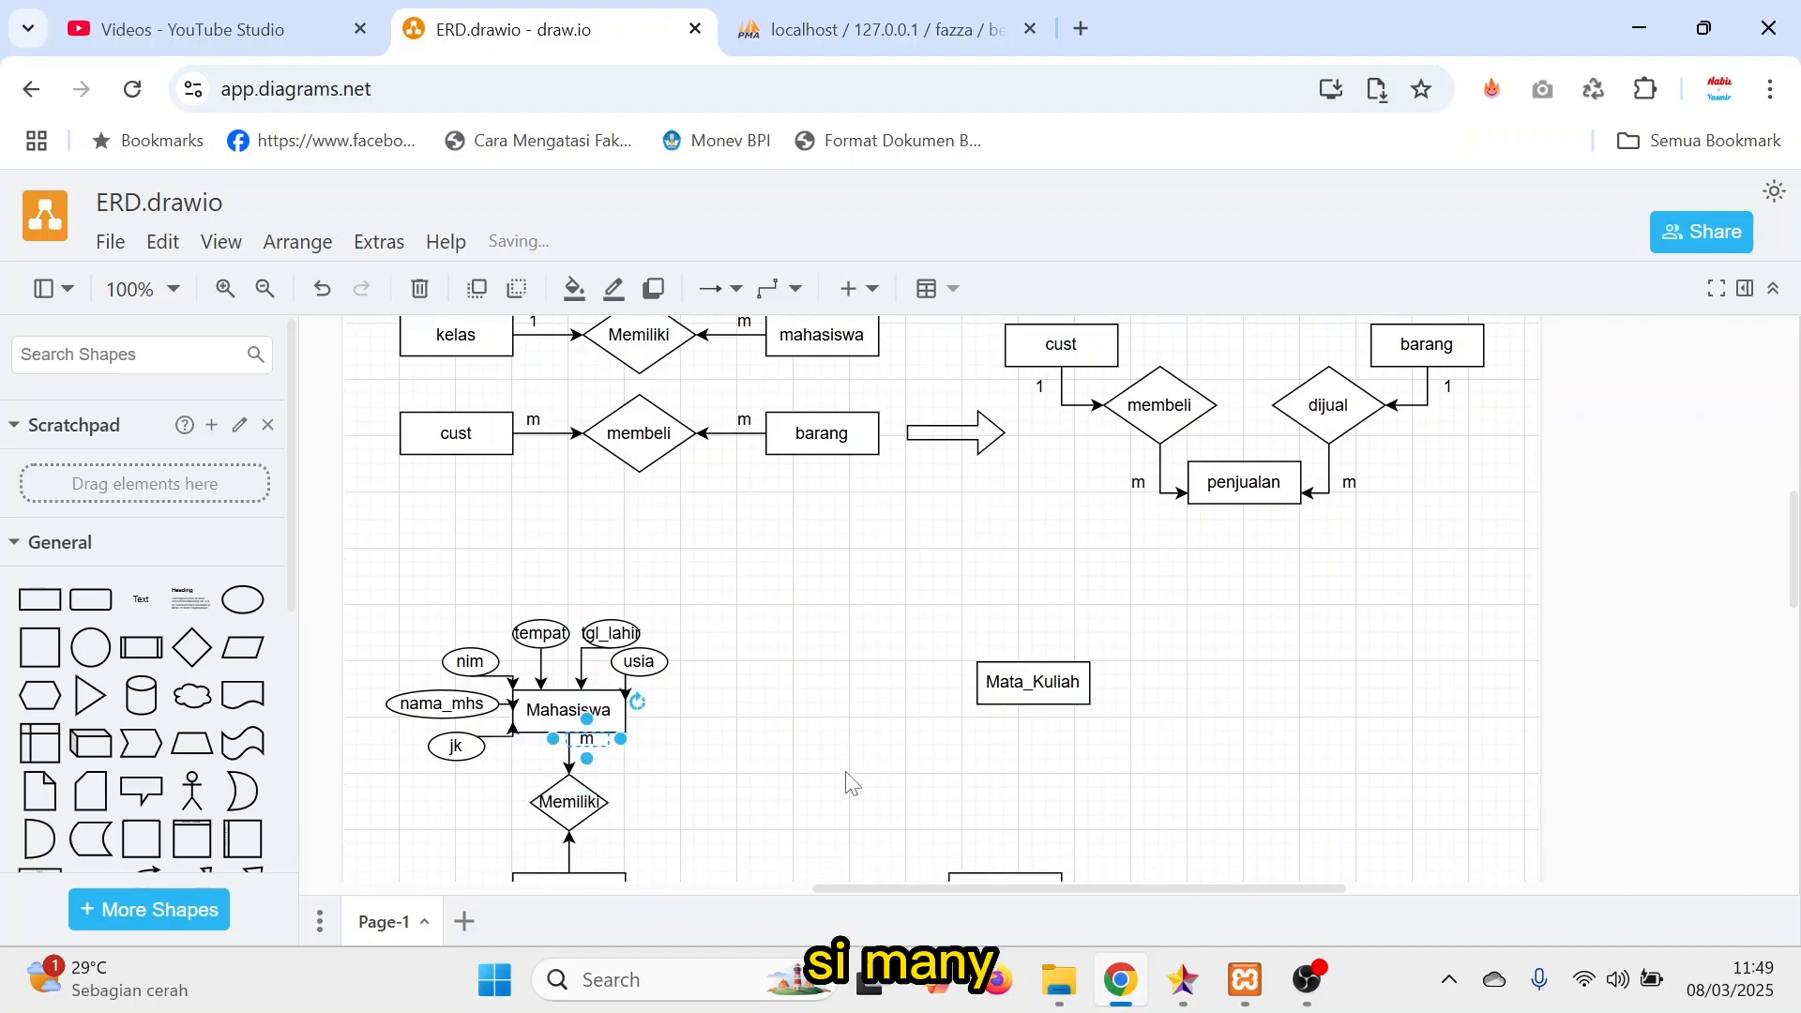
Copy the 1 cardinality label from the cust example and place it beside the connector just above Prodi.
scroll(836, 763, up, 3)
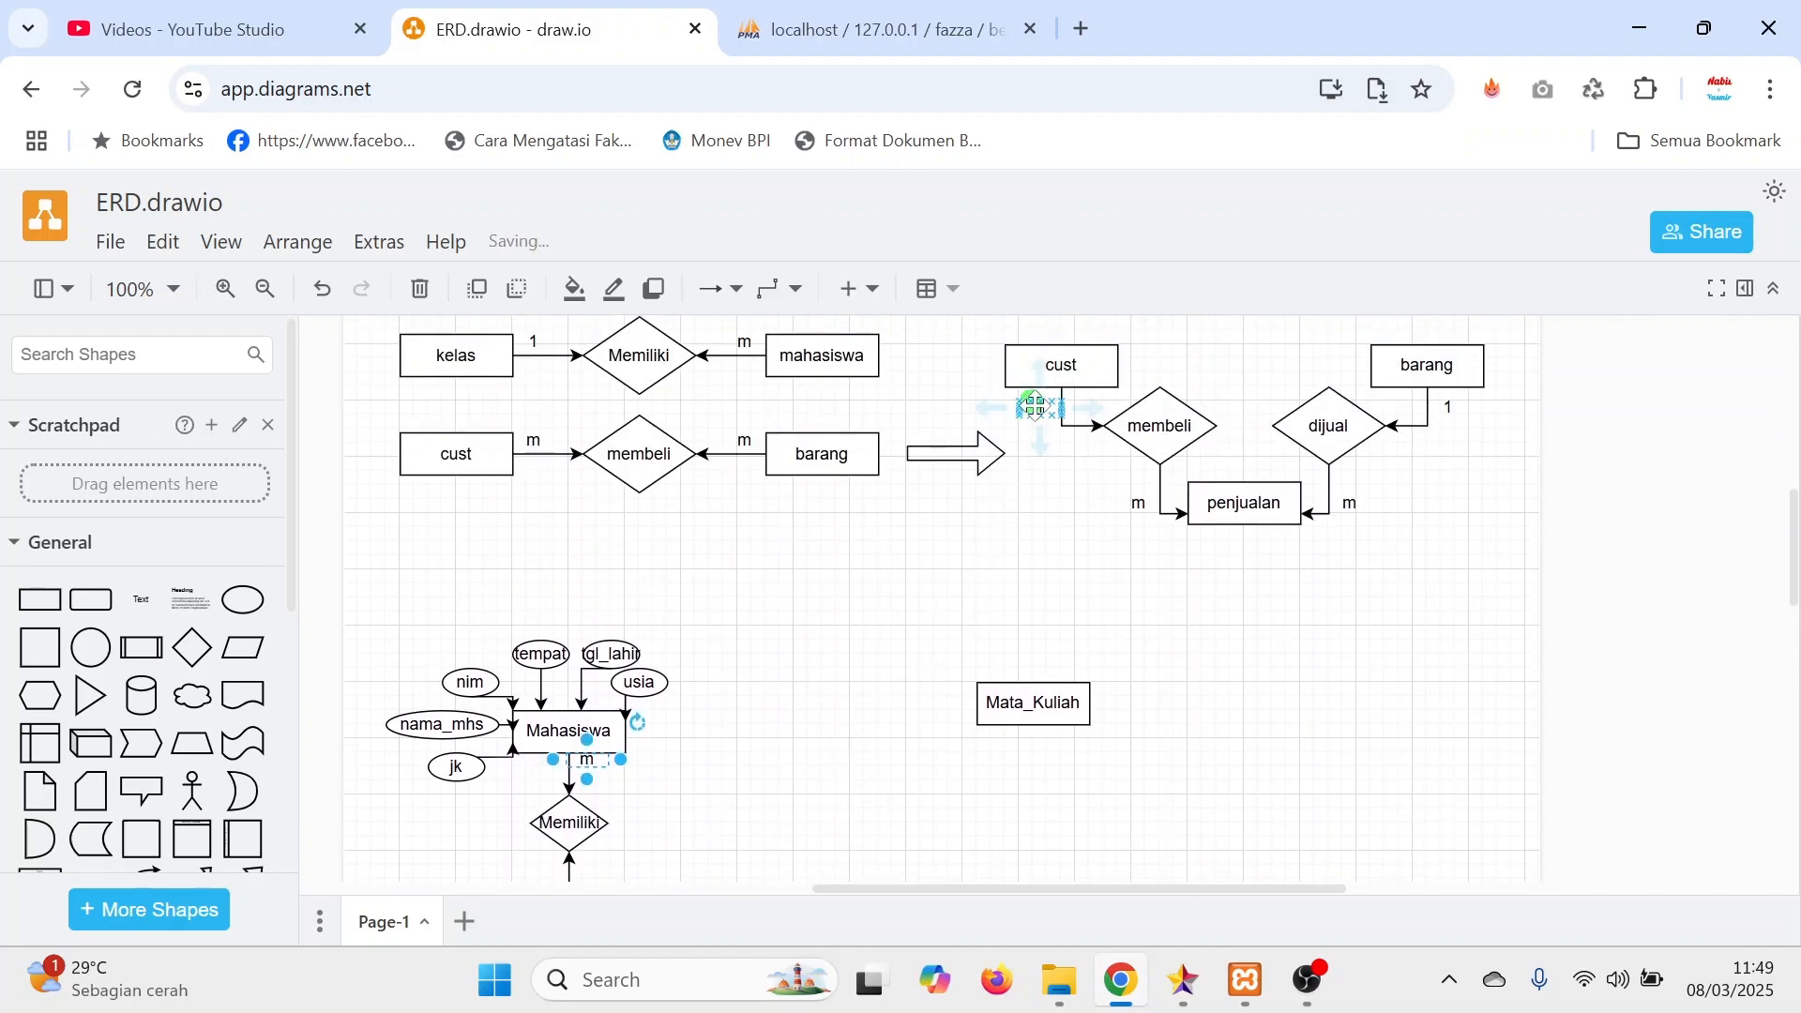
click(1038, 407)
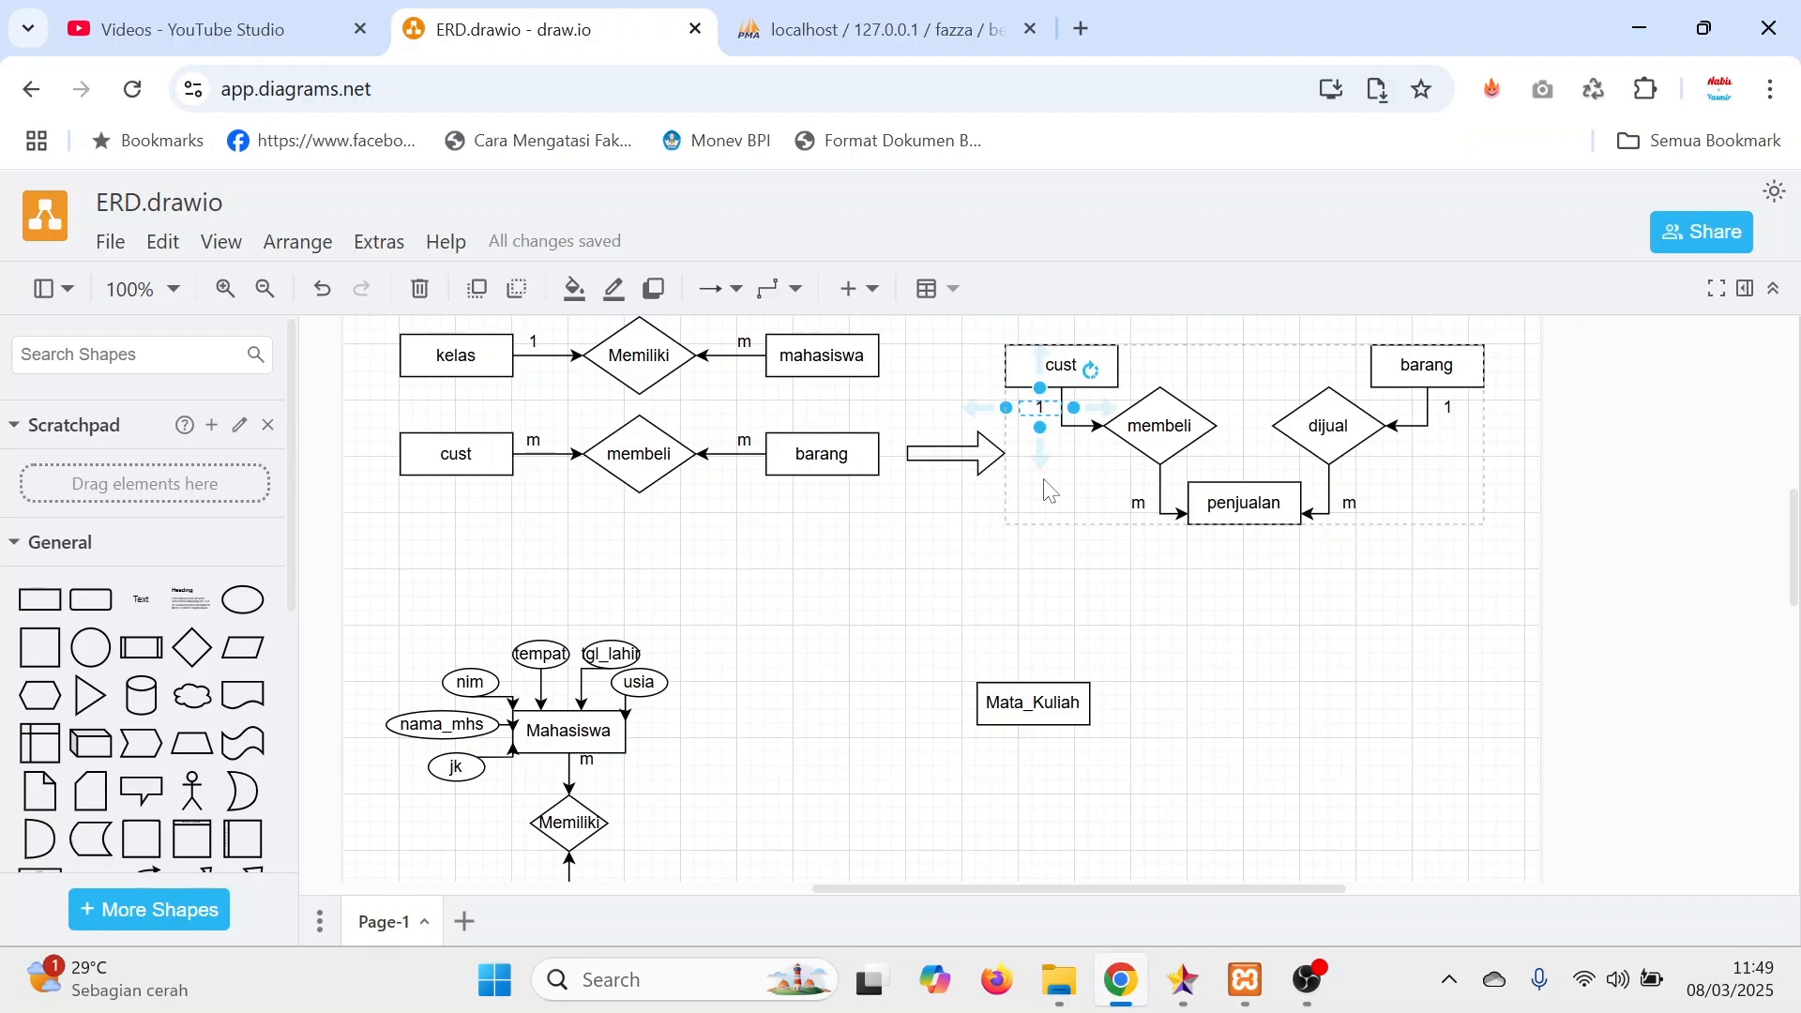
key(ctrl+v)
drag(1054, 403, 683, 781)
scroll(707, 735, down, 3)
drag(715, 512, 610, 587)
drag(608, 504, 596, 603)
click(763, 582)
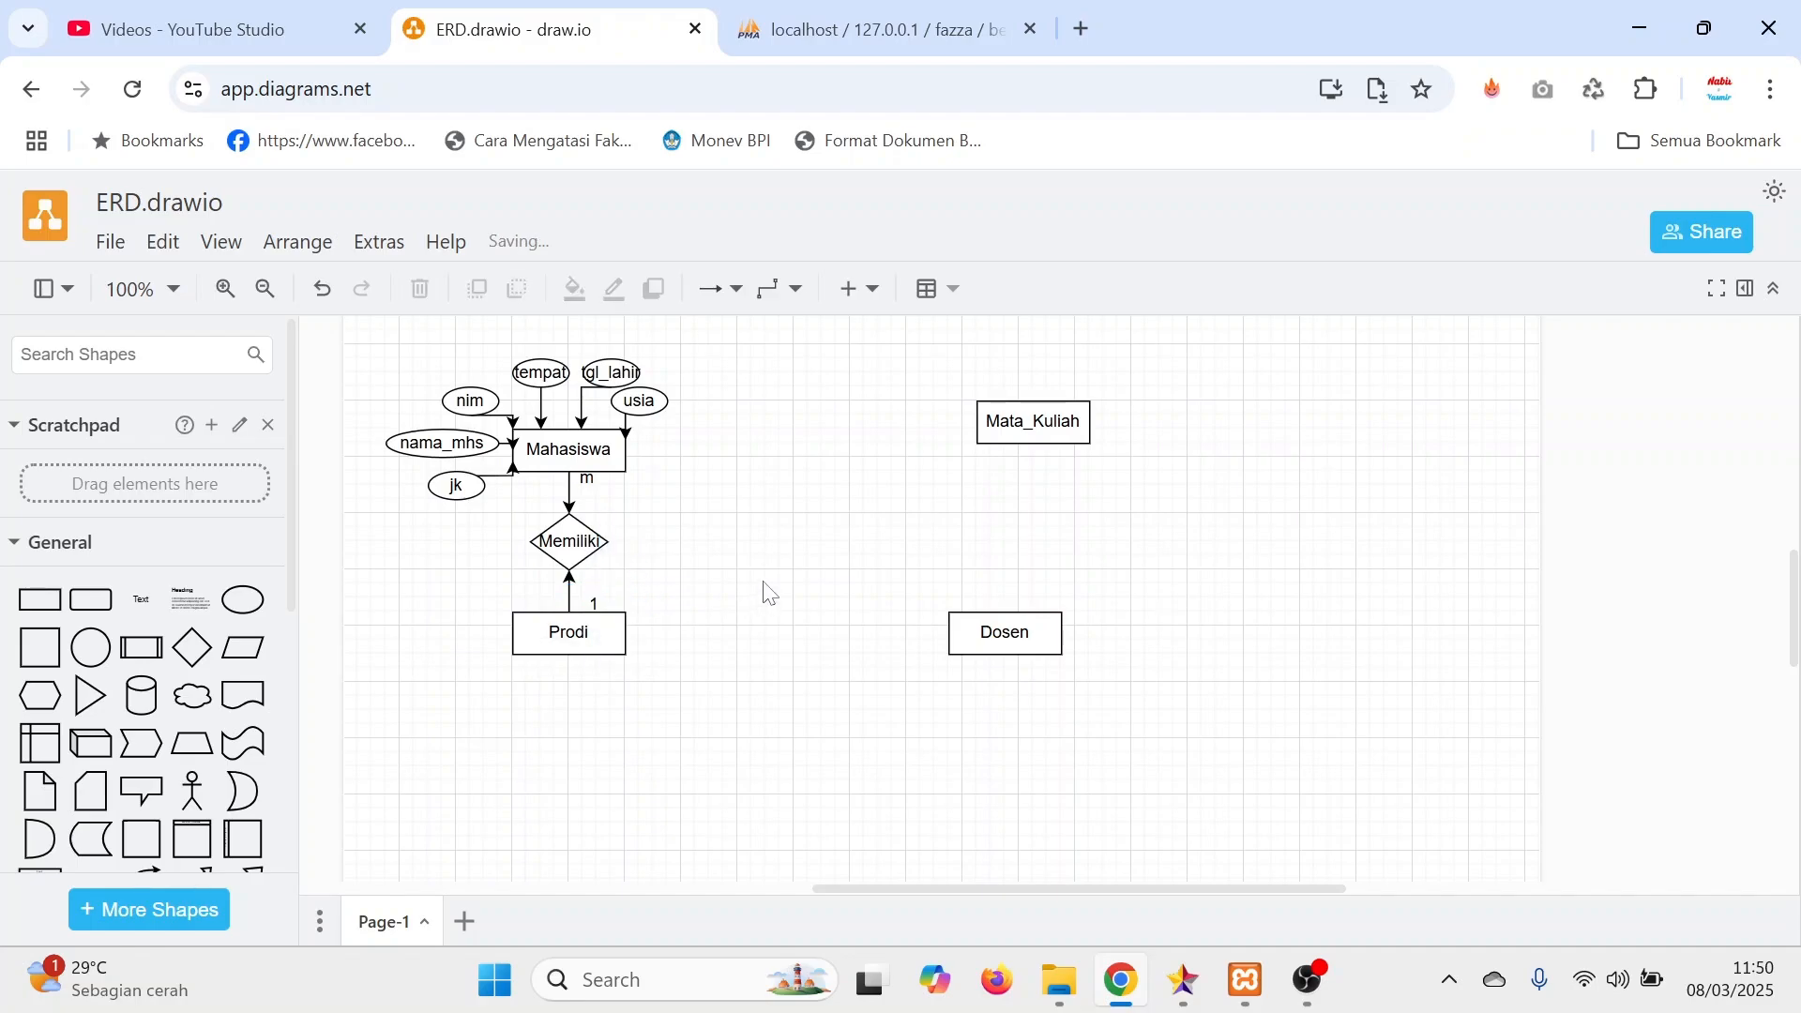
Point out Prodi as the primary key's table and Mahasiswa as the table that takes it as foreign key.
scroll(767, 593, up, 3)
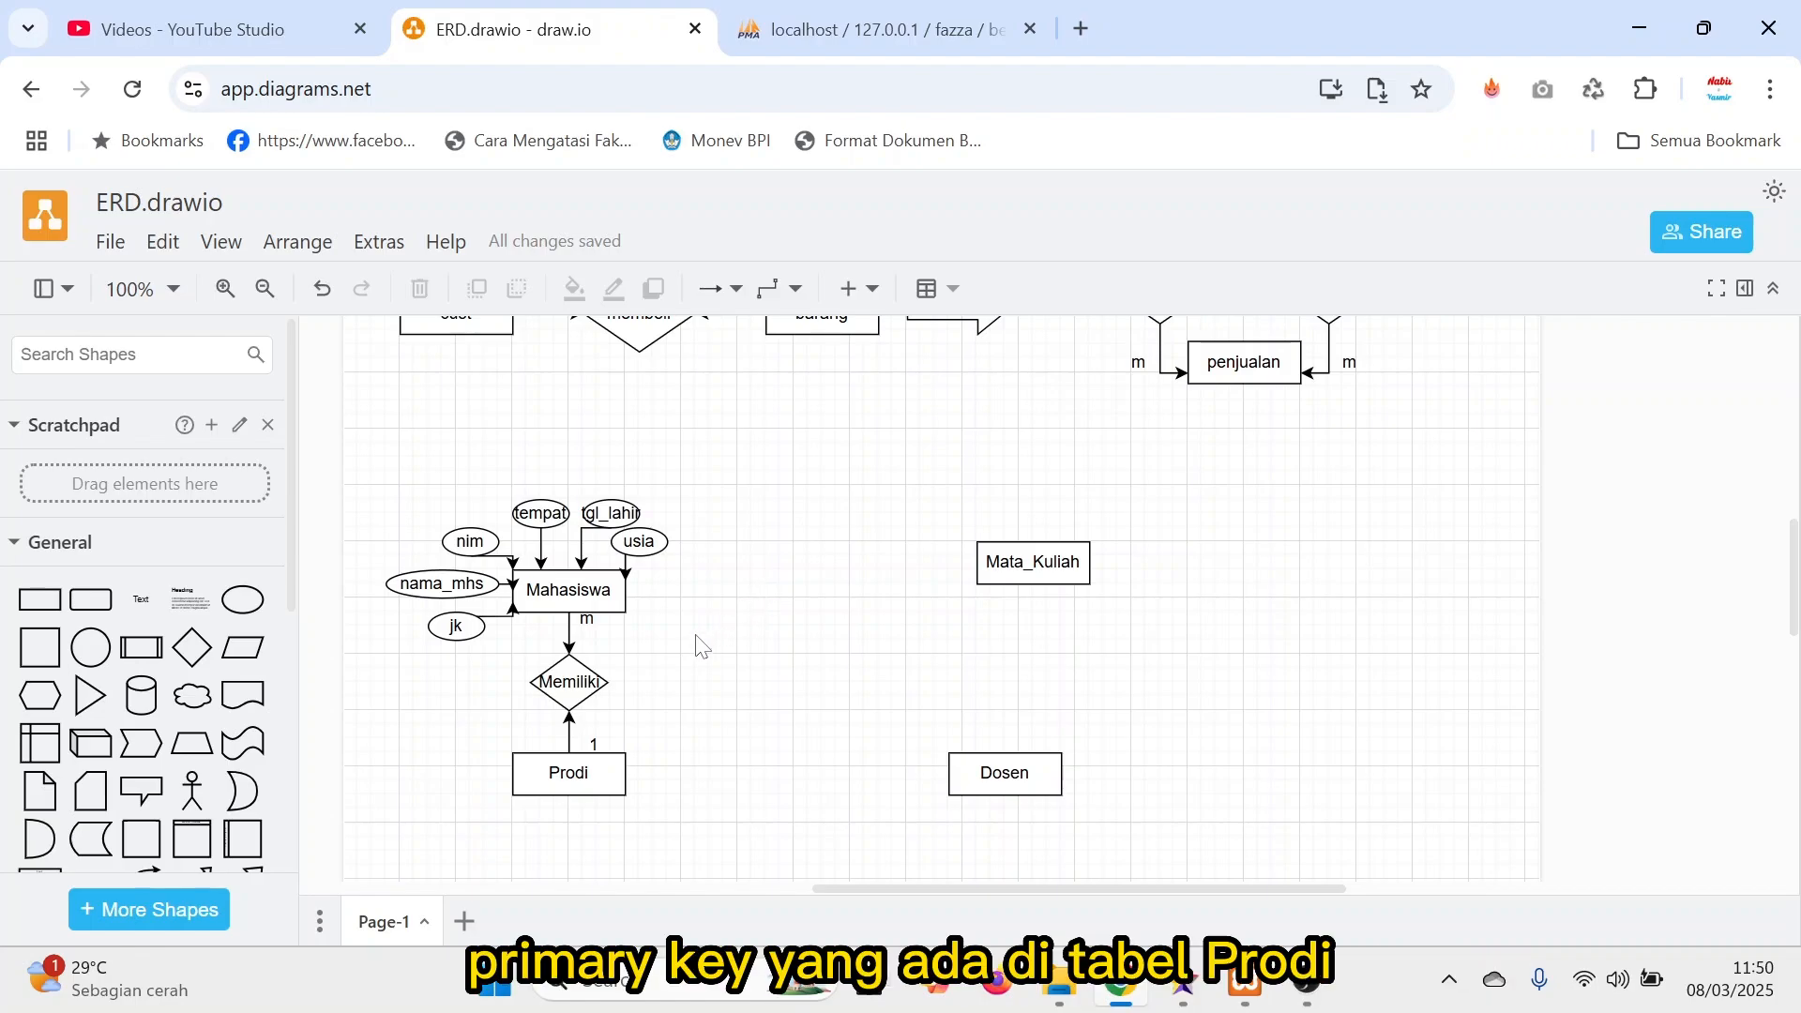
click(579, 774)
click(576, 599)
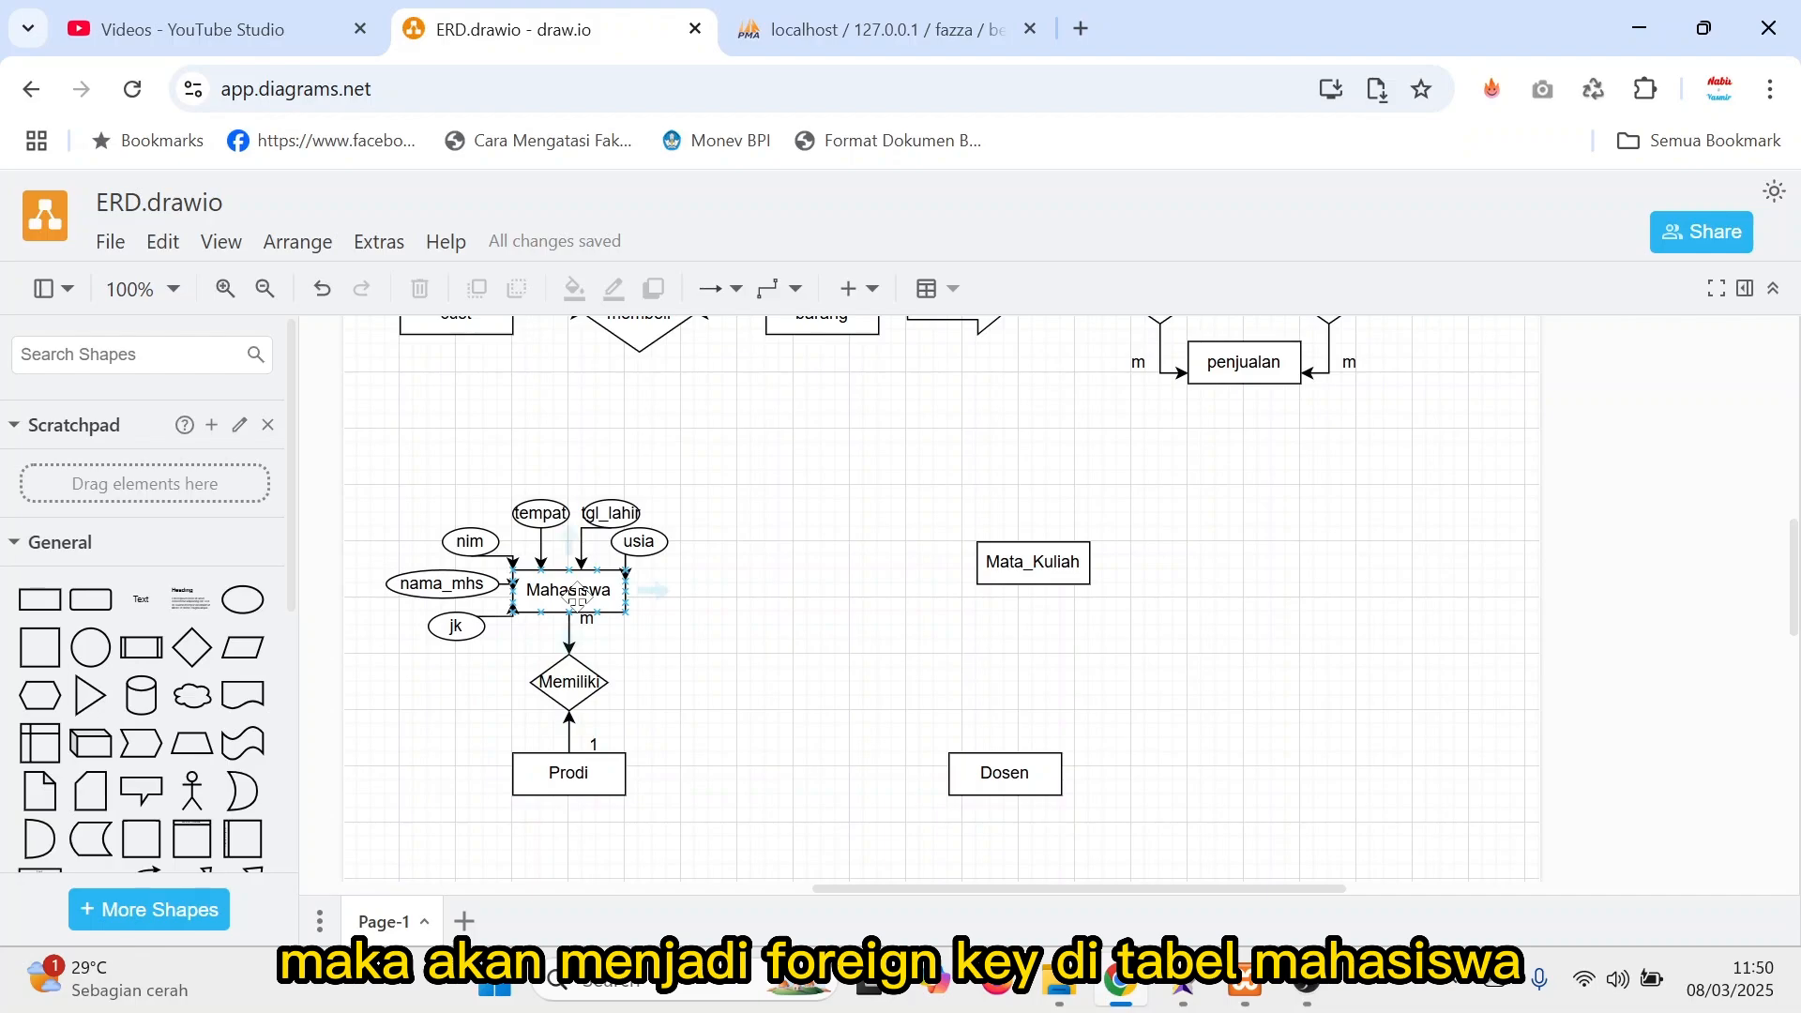
Duplicate the usia attribute, place the copy off Prodi's upper-left corner, and relabel it id_prodi.
scroll(739, 675, down, 1)
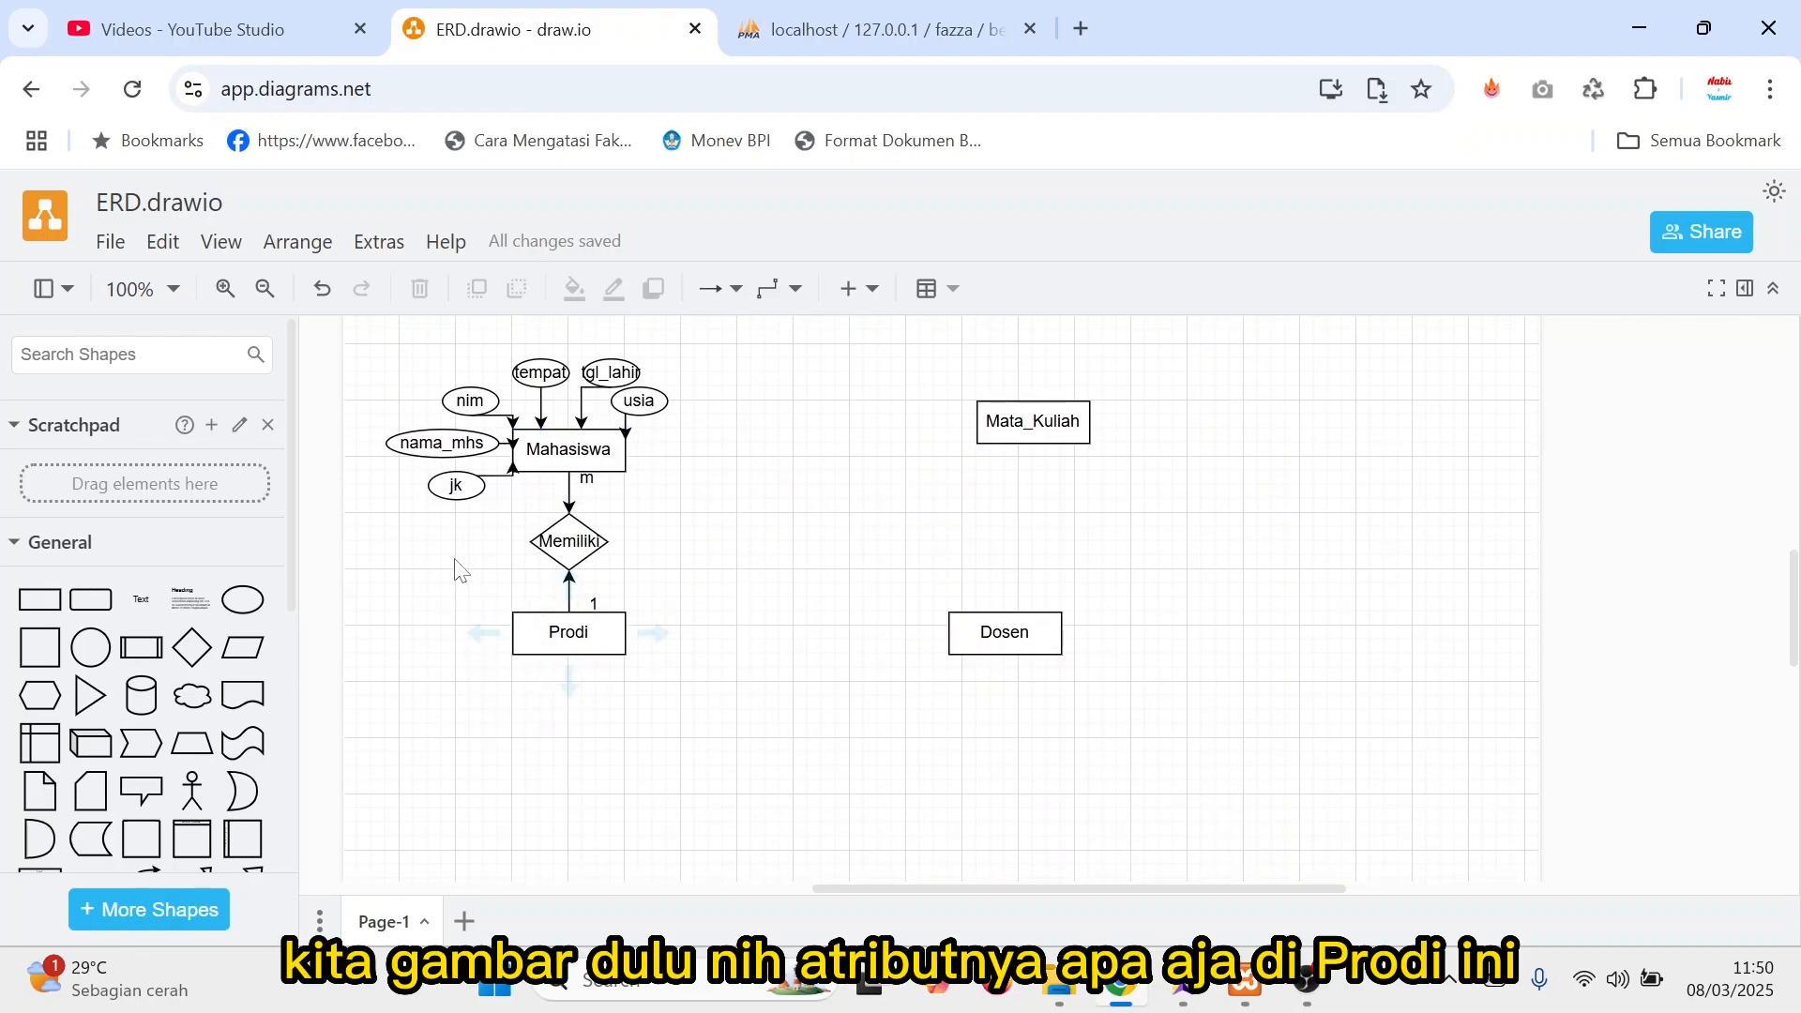
click(652, 394)
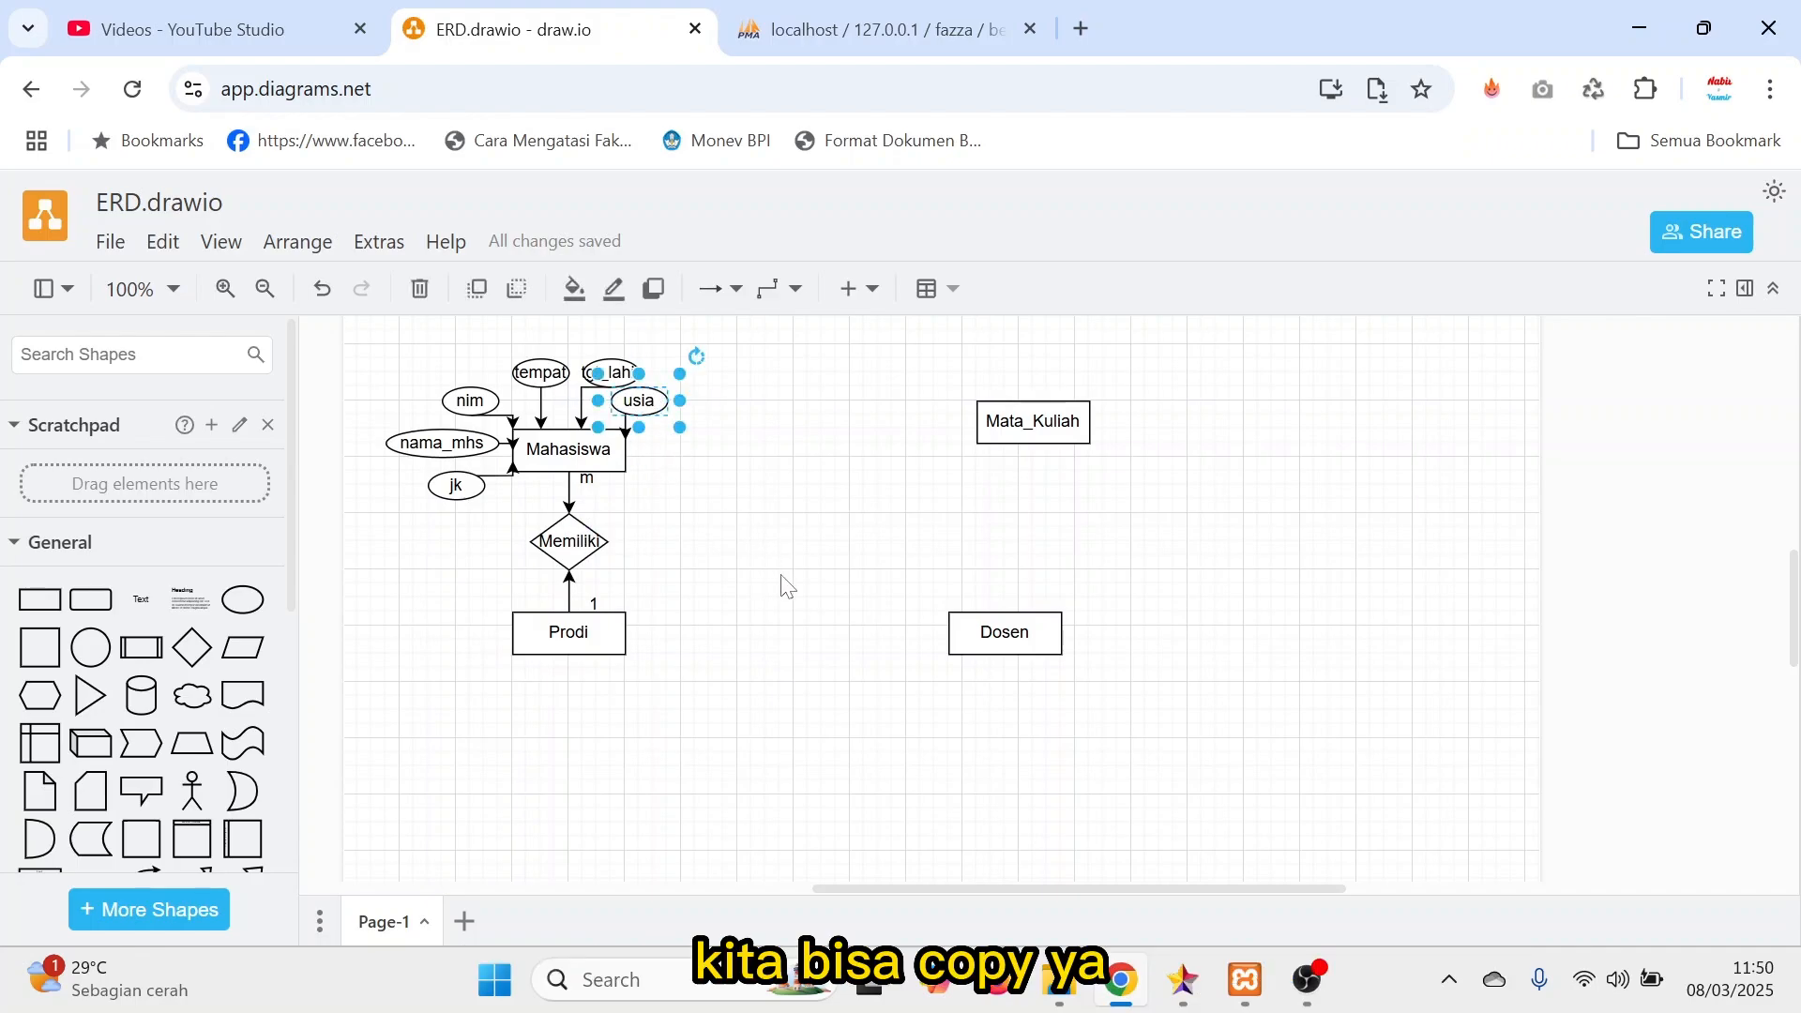
drag(643, 403, 472, 620)
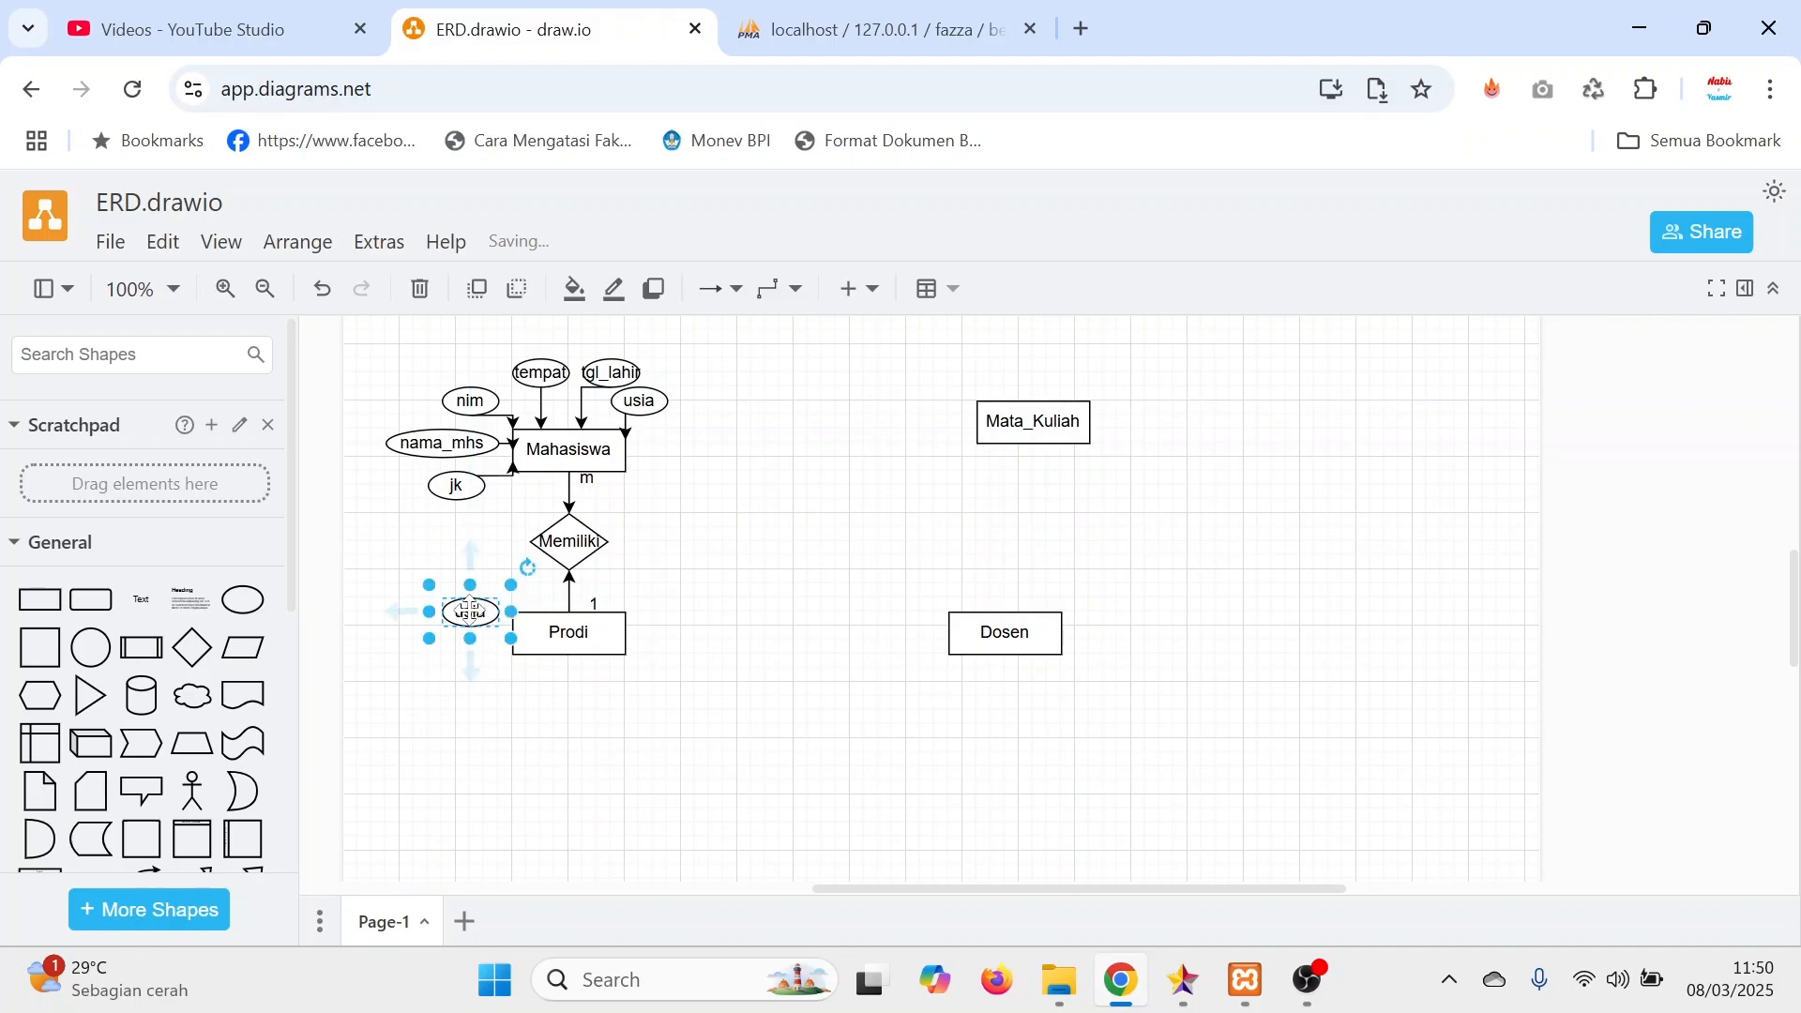
double_click(472, 621)
text(id_prodi)
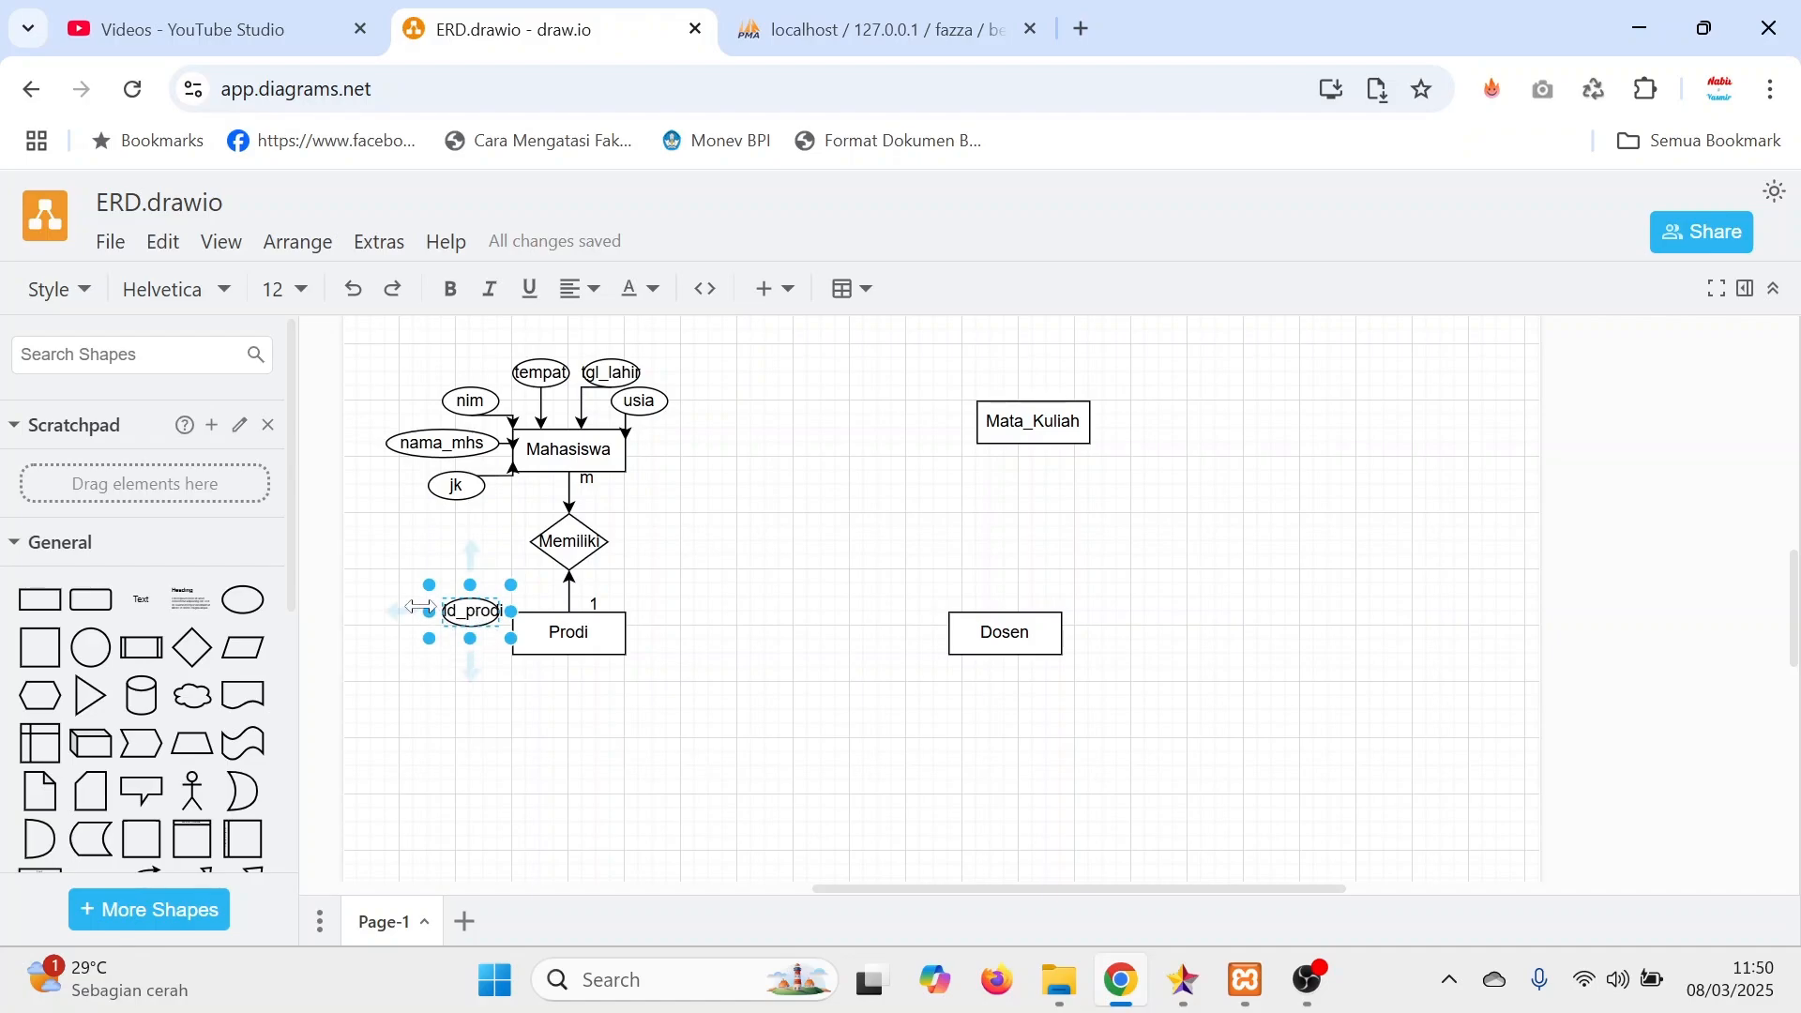
Widen the id_prodi ellipse to fit its label and duplicate it directly below, beside Prodi.
click(441, 679)
click(463, 620)
drag(429, 611, 454, 659)
Relabel the lower id_prodi copy beside Prodi as nama_prodi and widen its ellipse to fit the label.
double_click(454, 659)
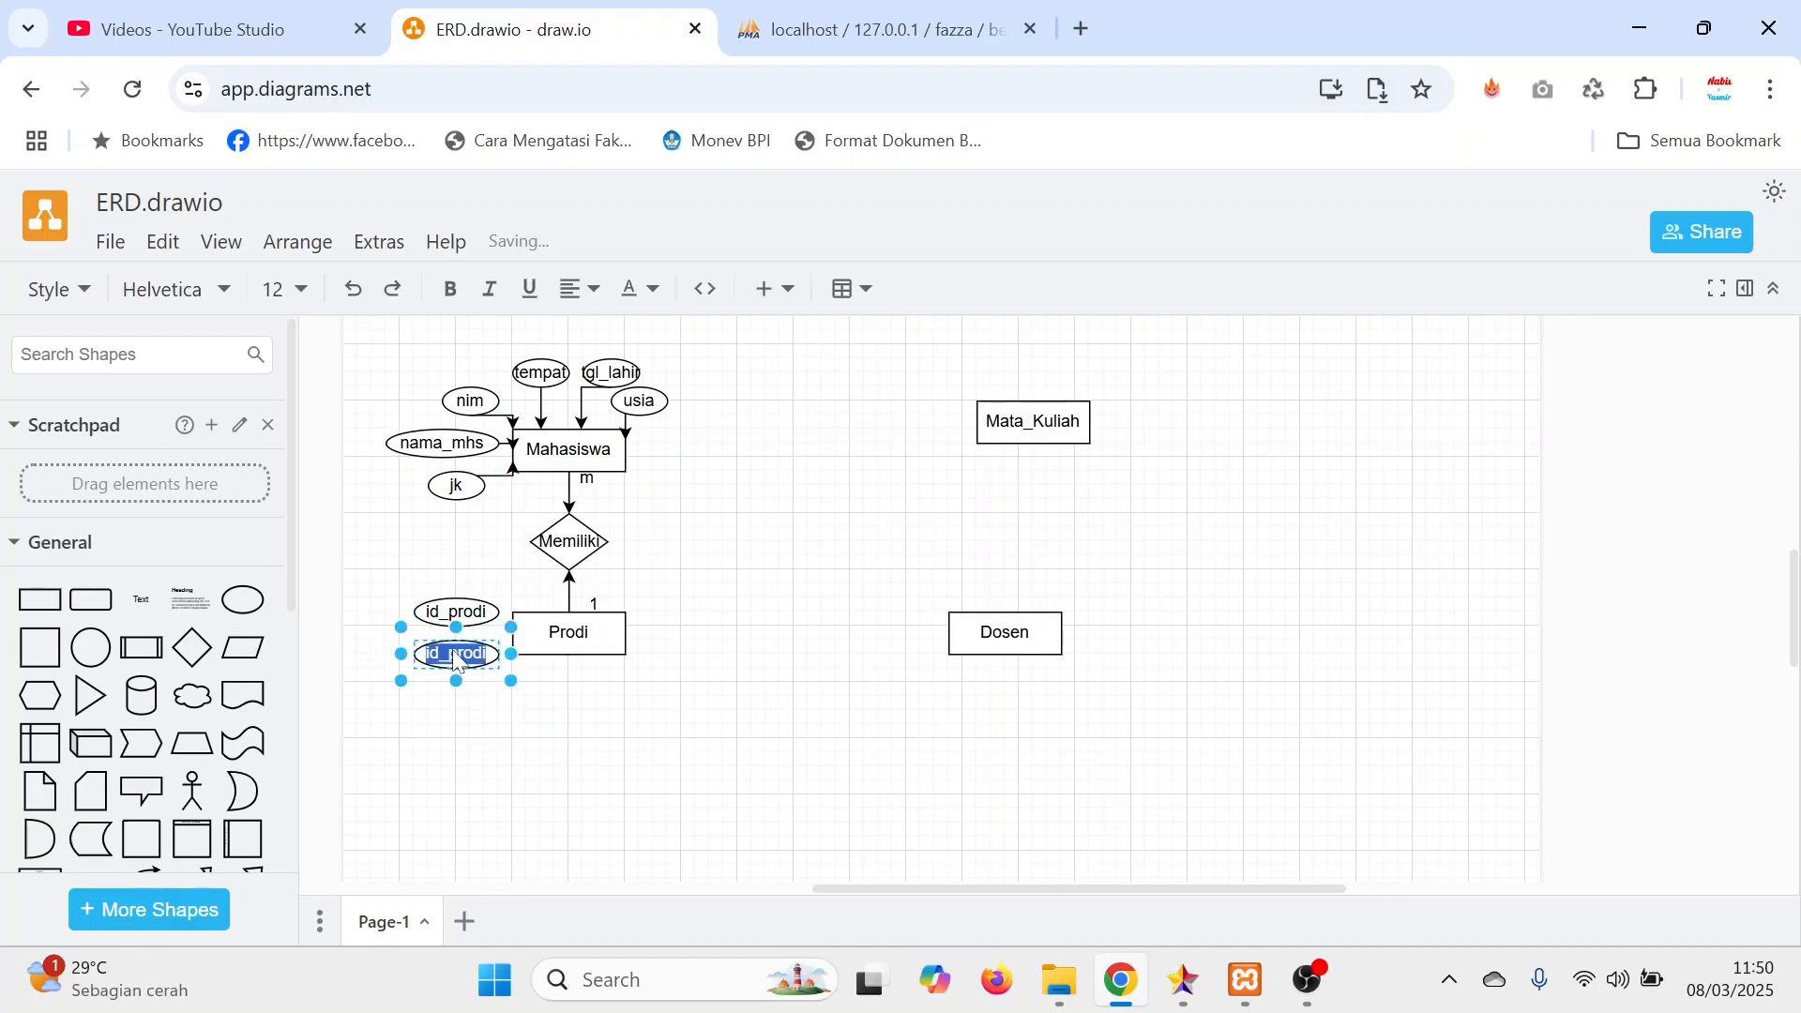
key(BackSpace)
text(nama_prod)
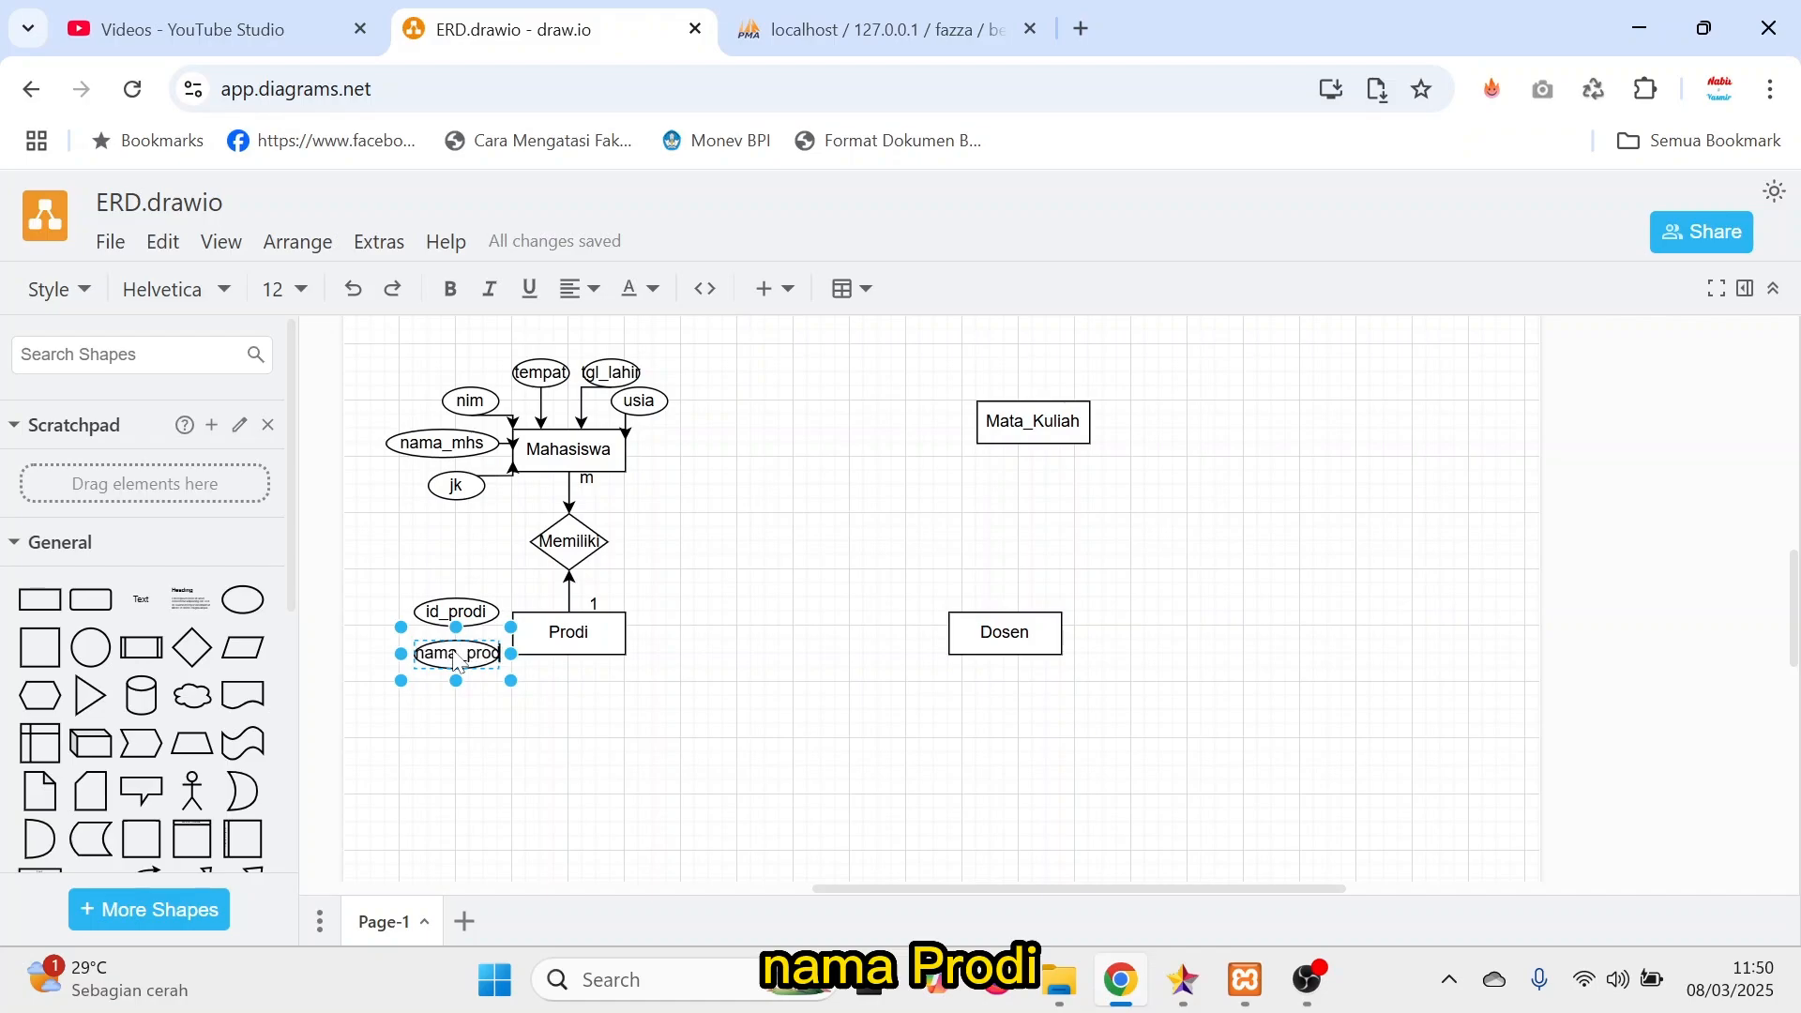
drag(401, 653, 517, 694)
Relabel the id_prodi copy placed just below Prodi as kaprodi.
click(610, 700)
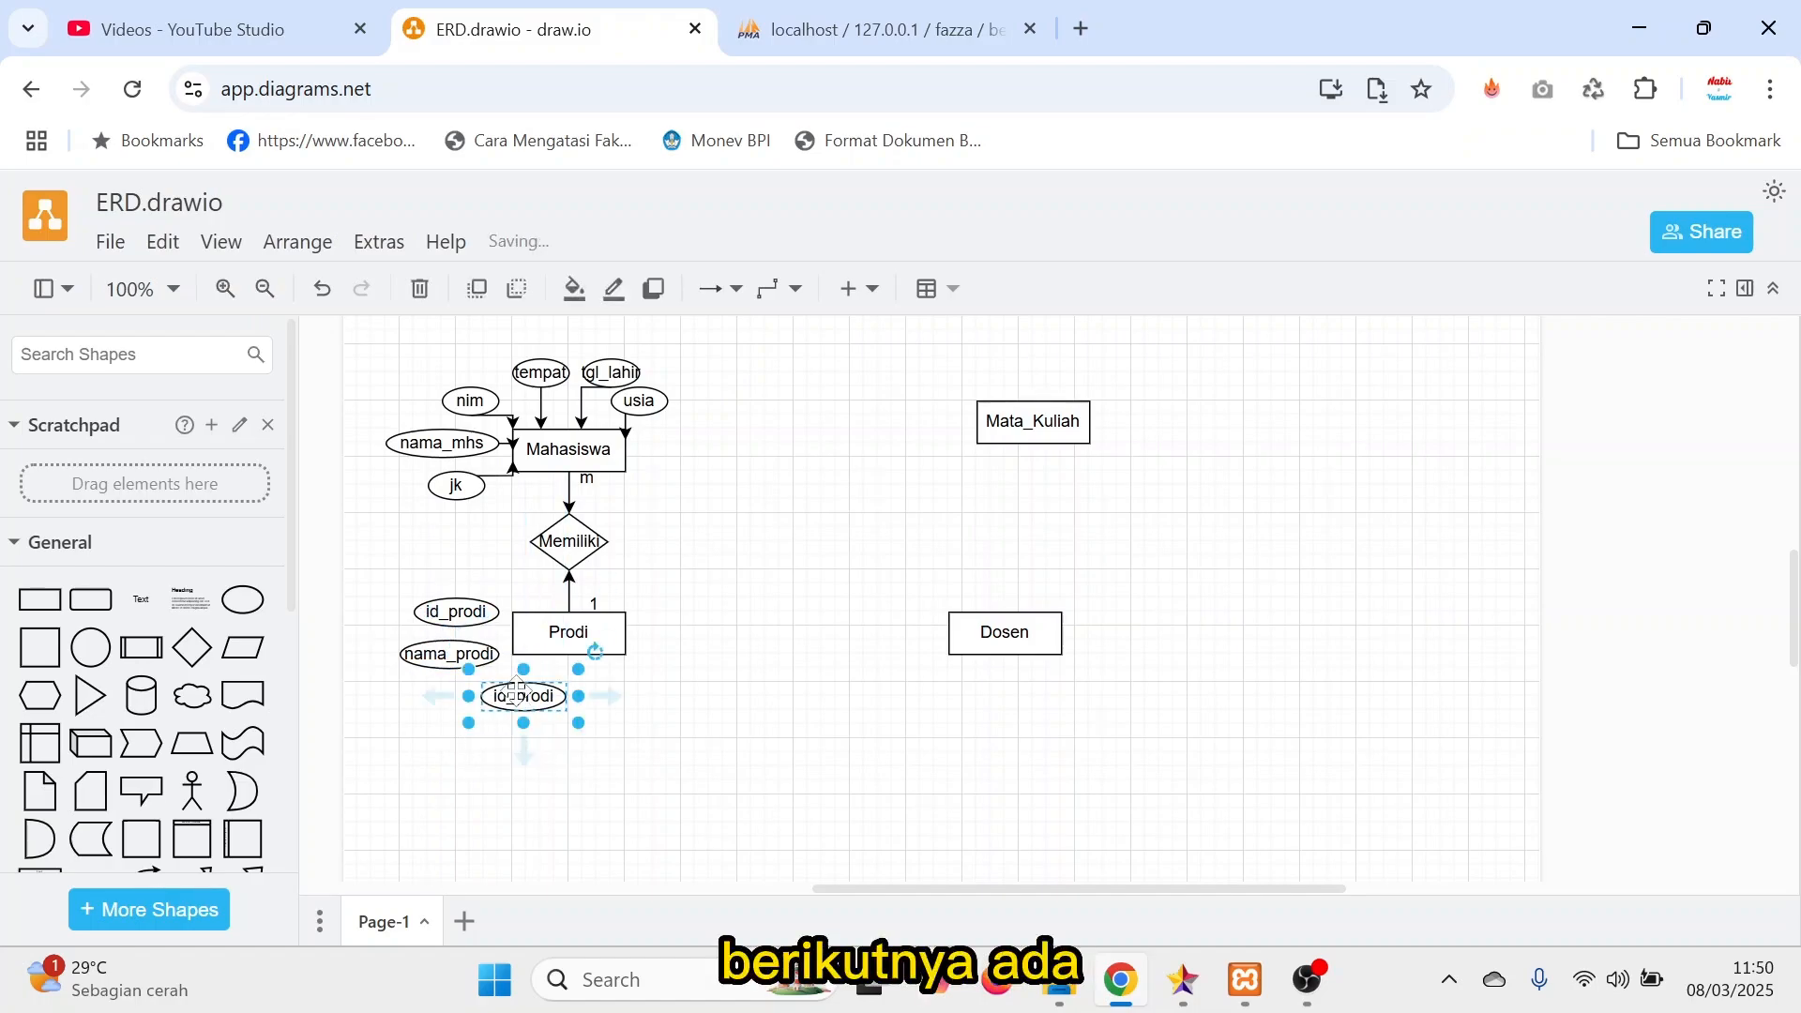
double_click(506, 690)
text(ka_prodi)
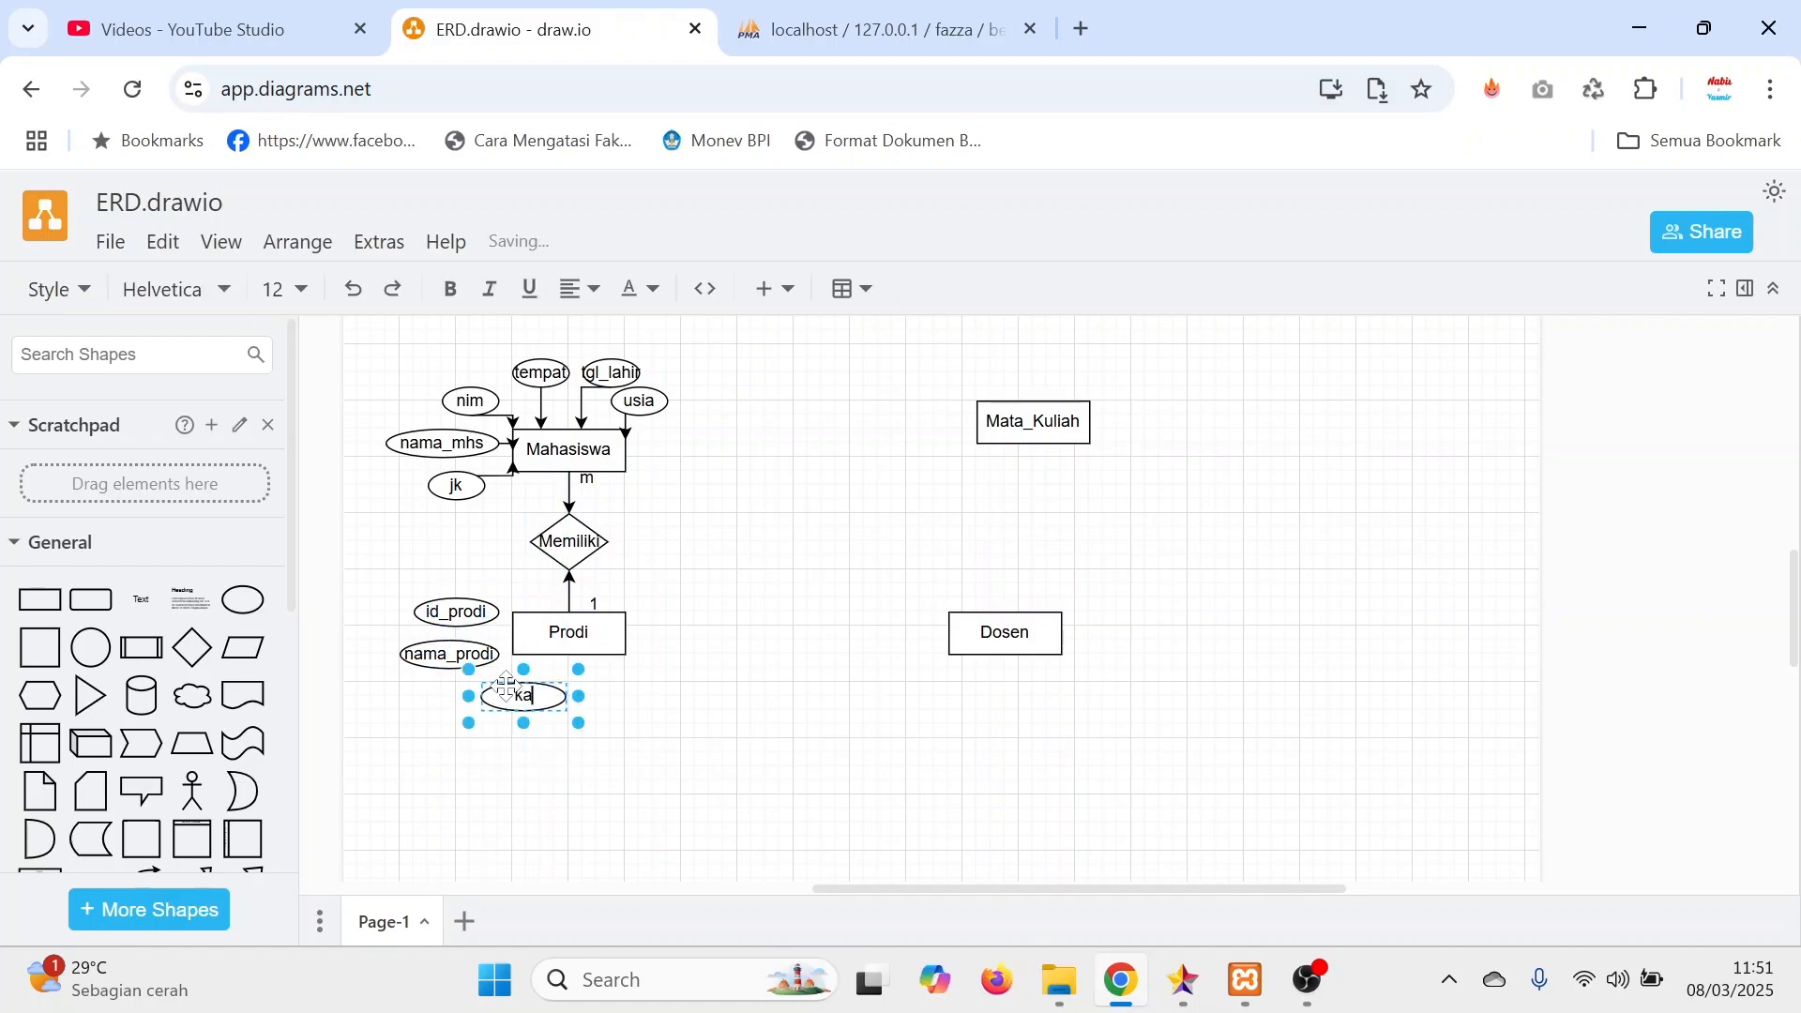
click(625, 684)
Paste another id_prodi ellipse off Prodi's lower-right corner and relabel it jurusan.
key(ctrl+v)
drag(507, 657, 638, 691)
double_click(638, 691)
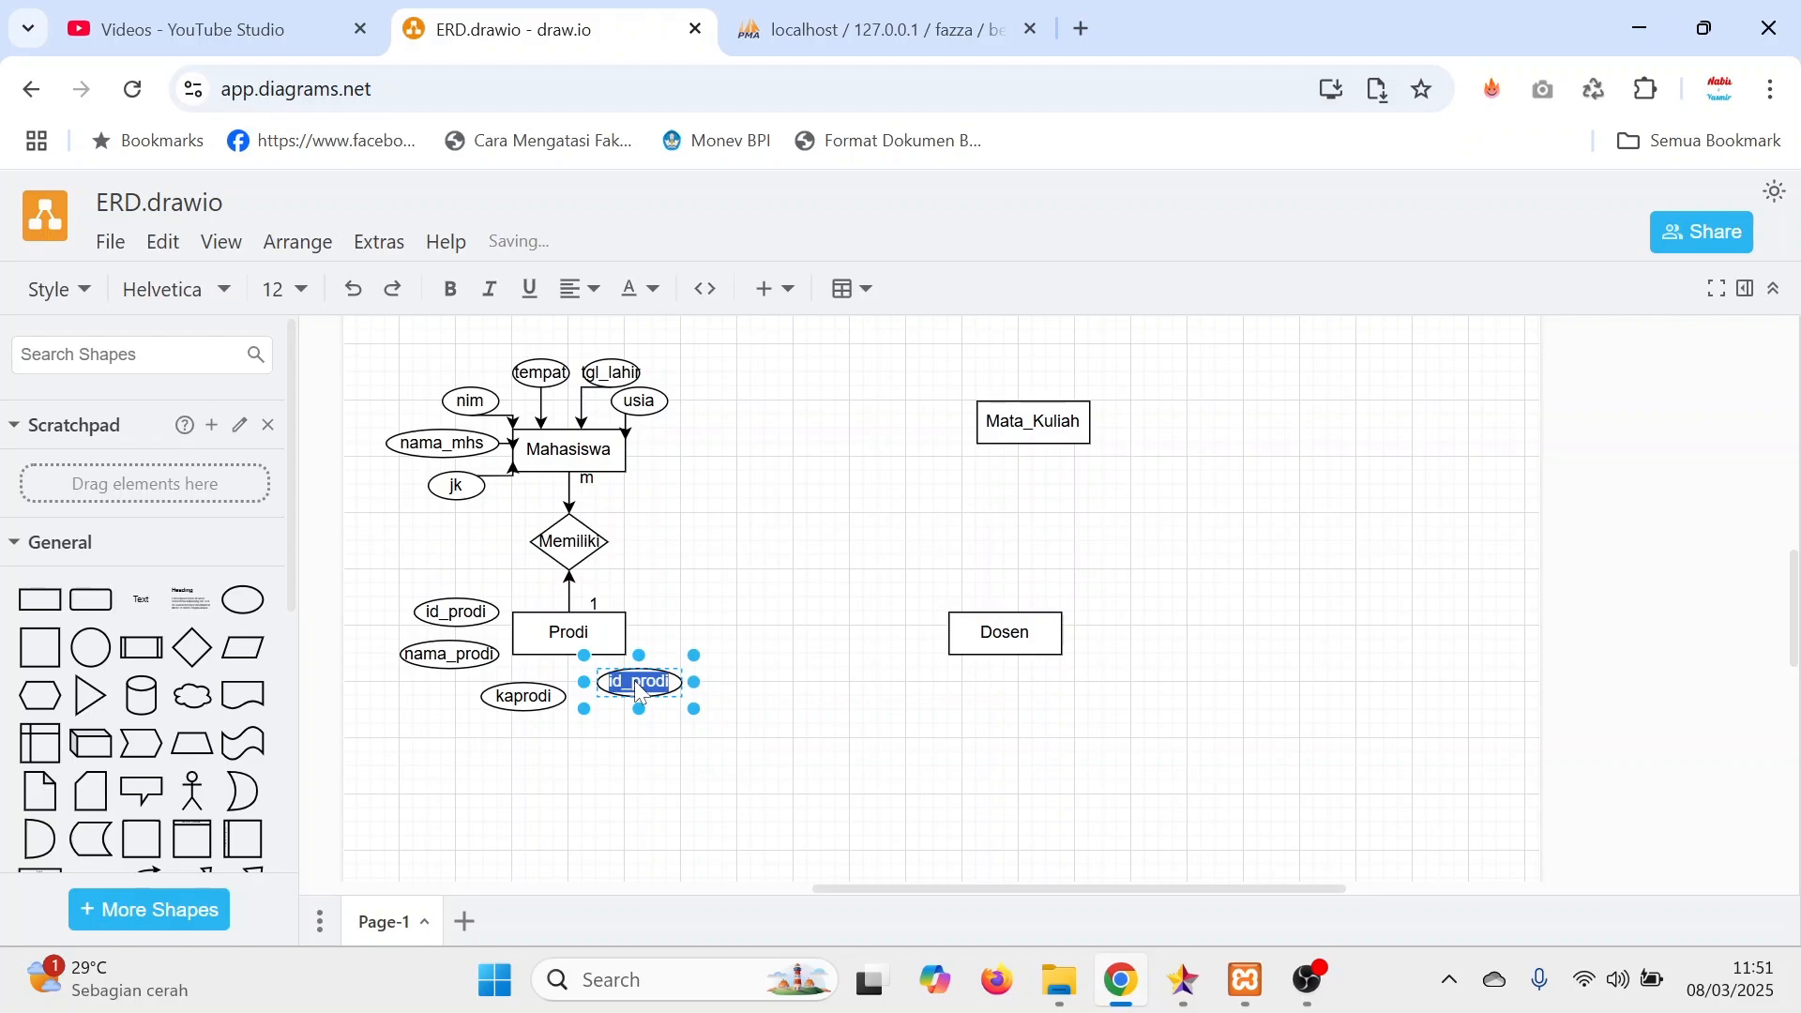
text(jurusan)
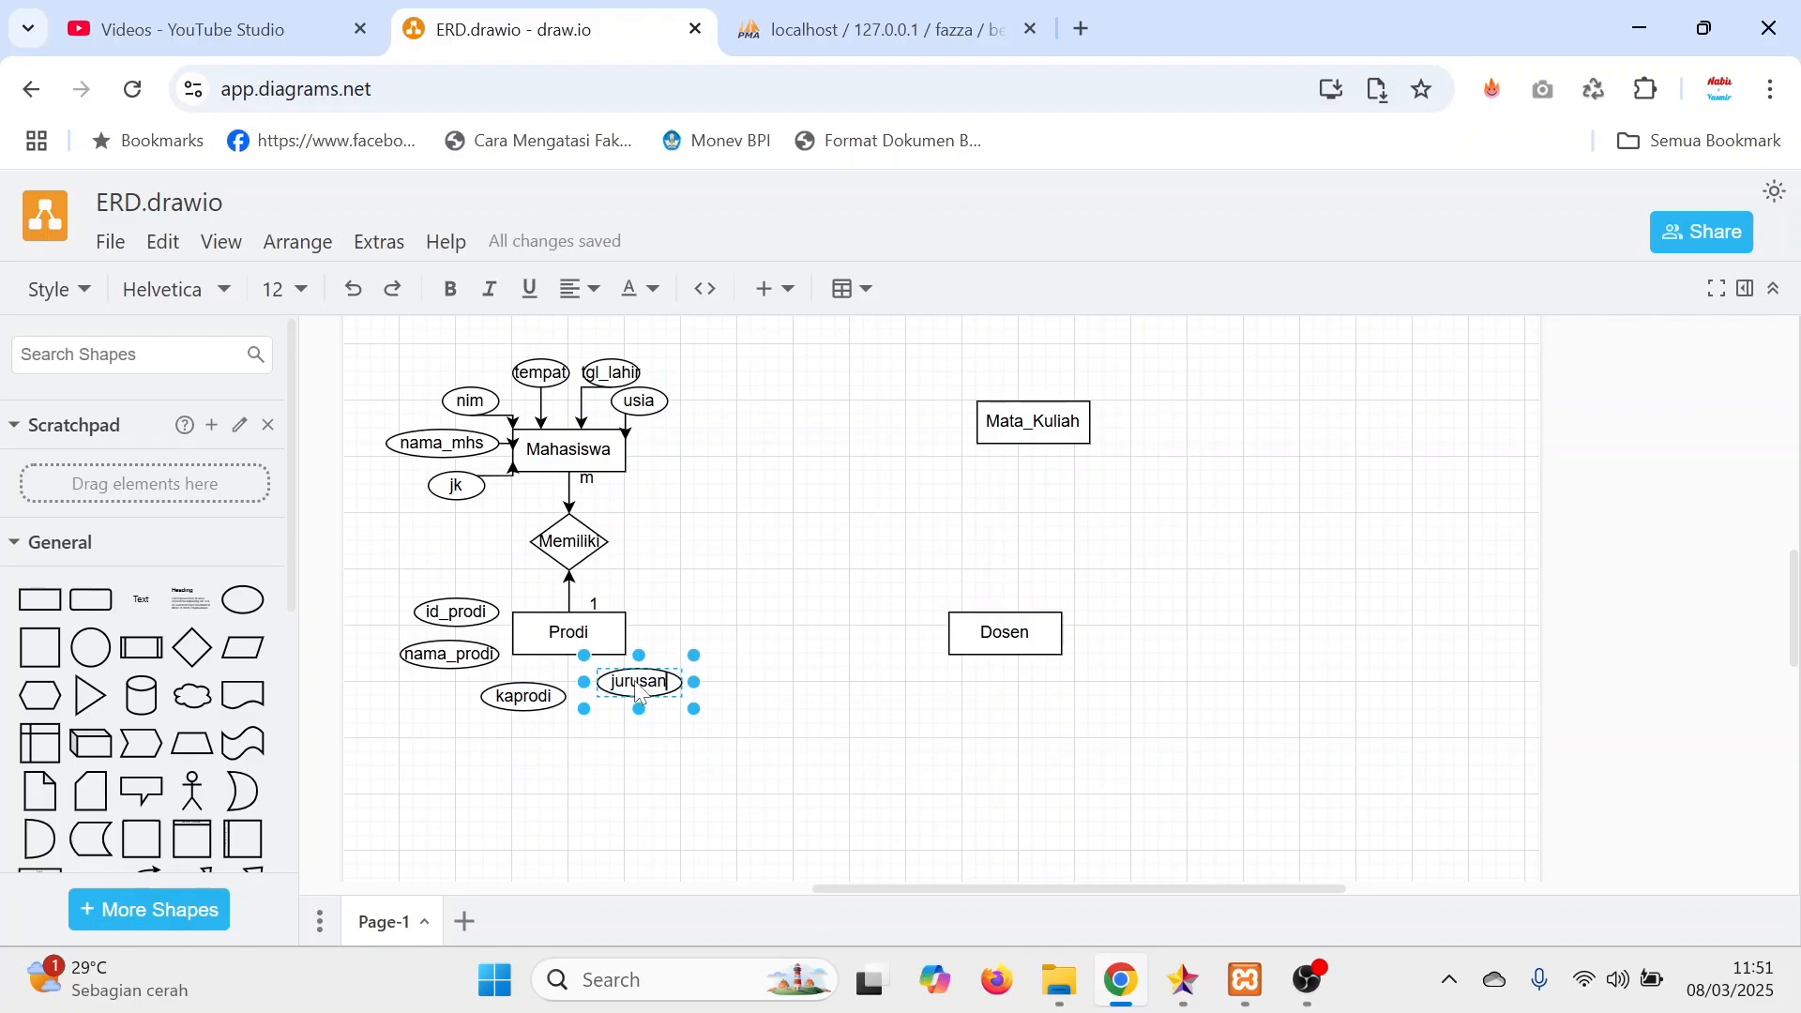
click(647, 773)
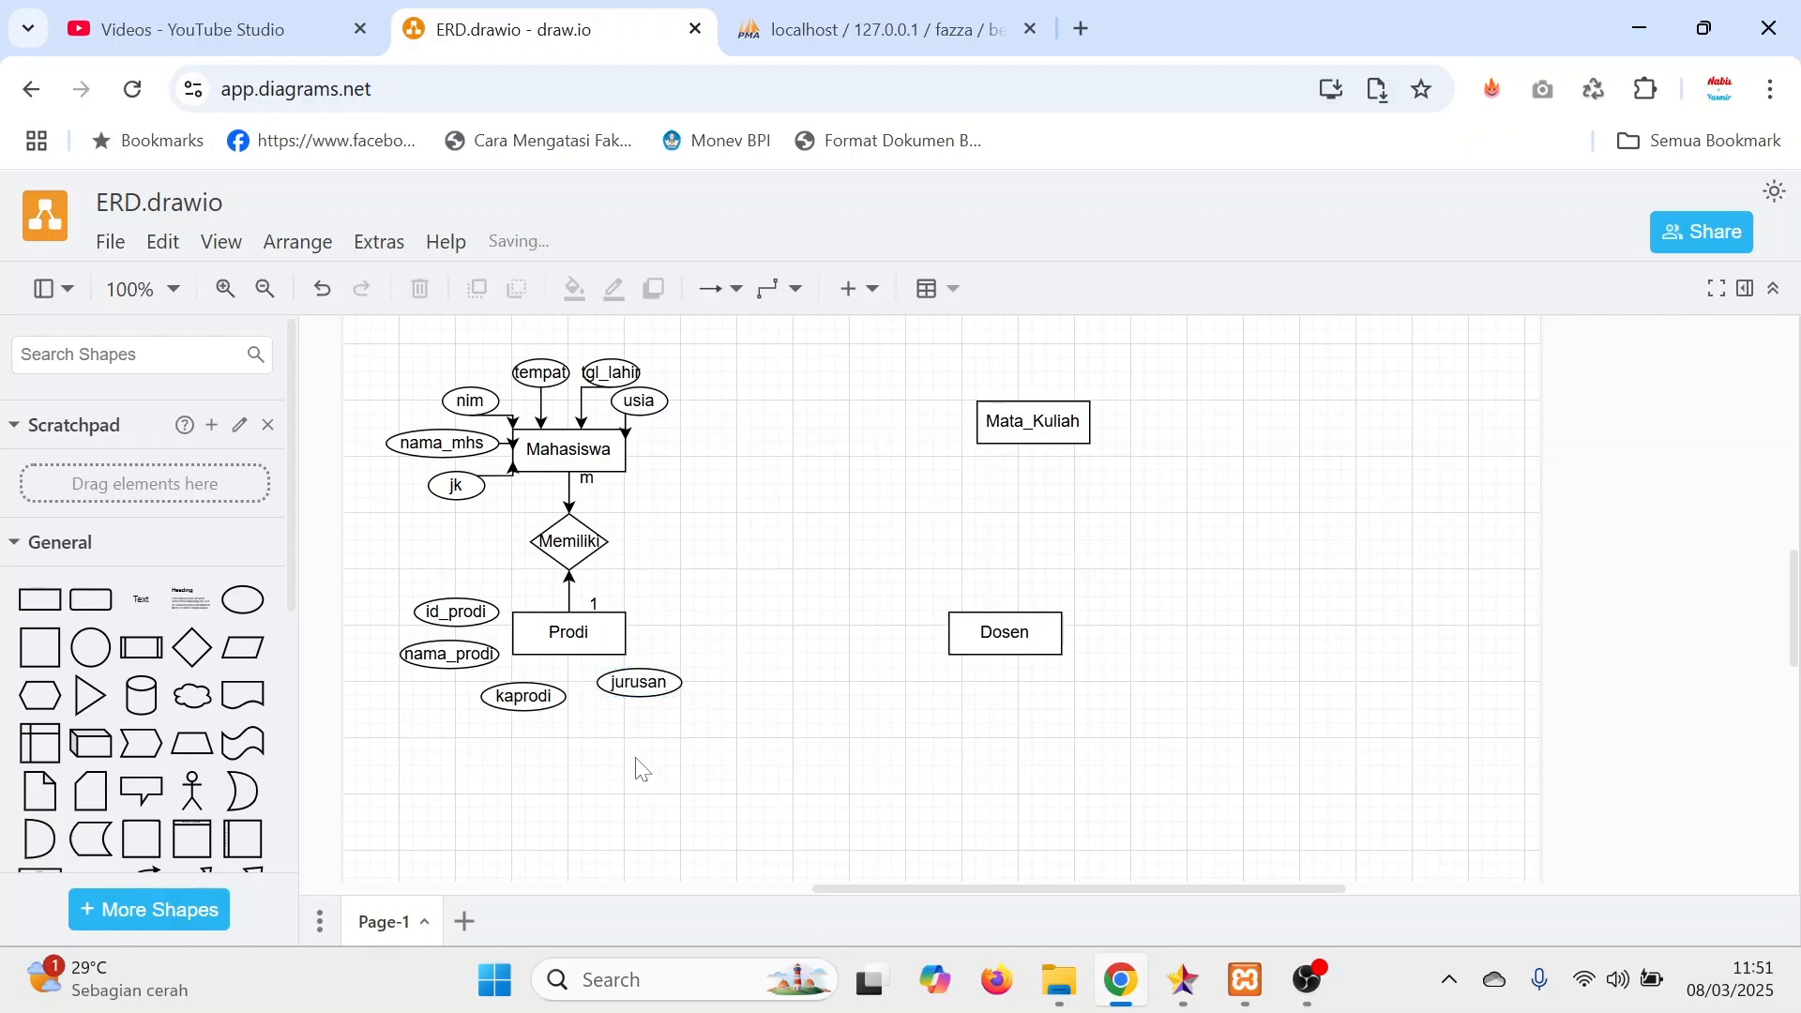
Mark the primary keys by prefixing Prodi's id_prodi and Mahasiswa's nim labels with a single asterisk.
double_click(449, 610)
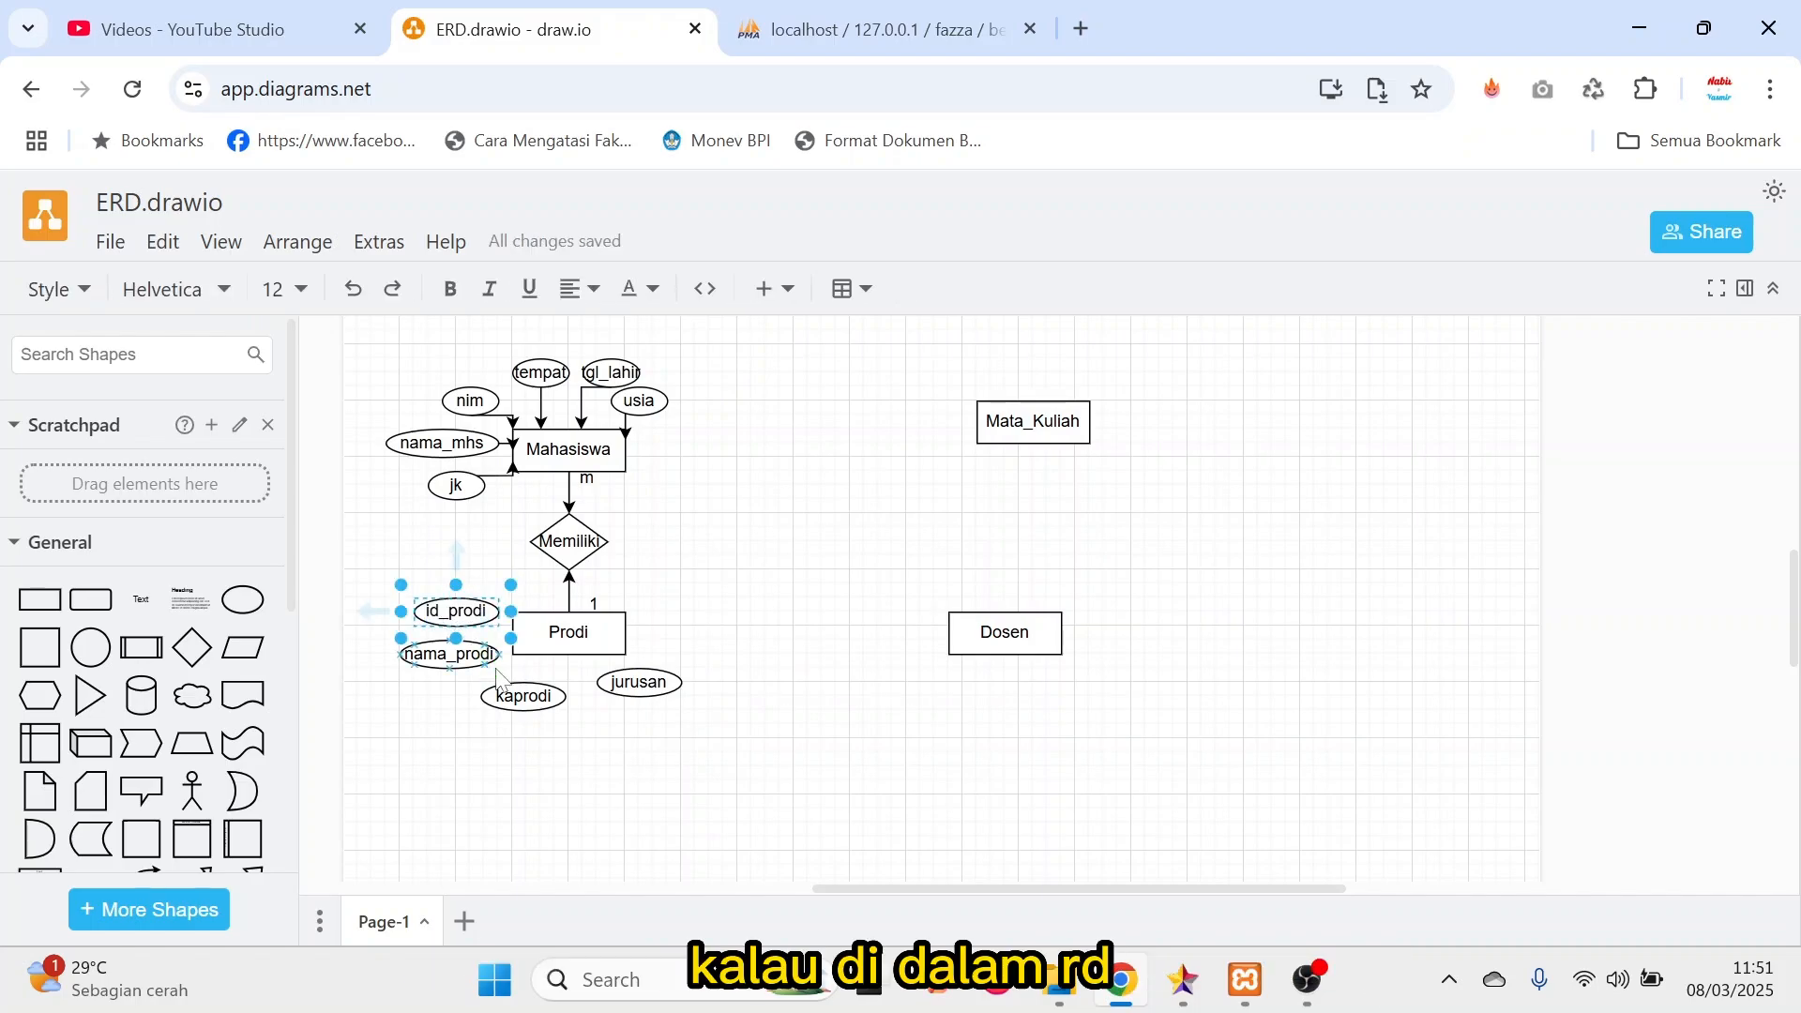
text(*)
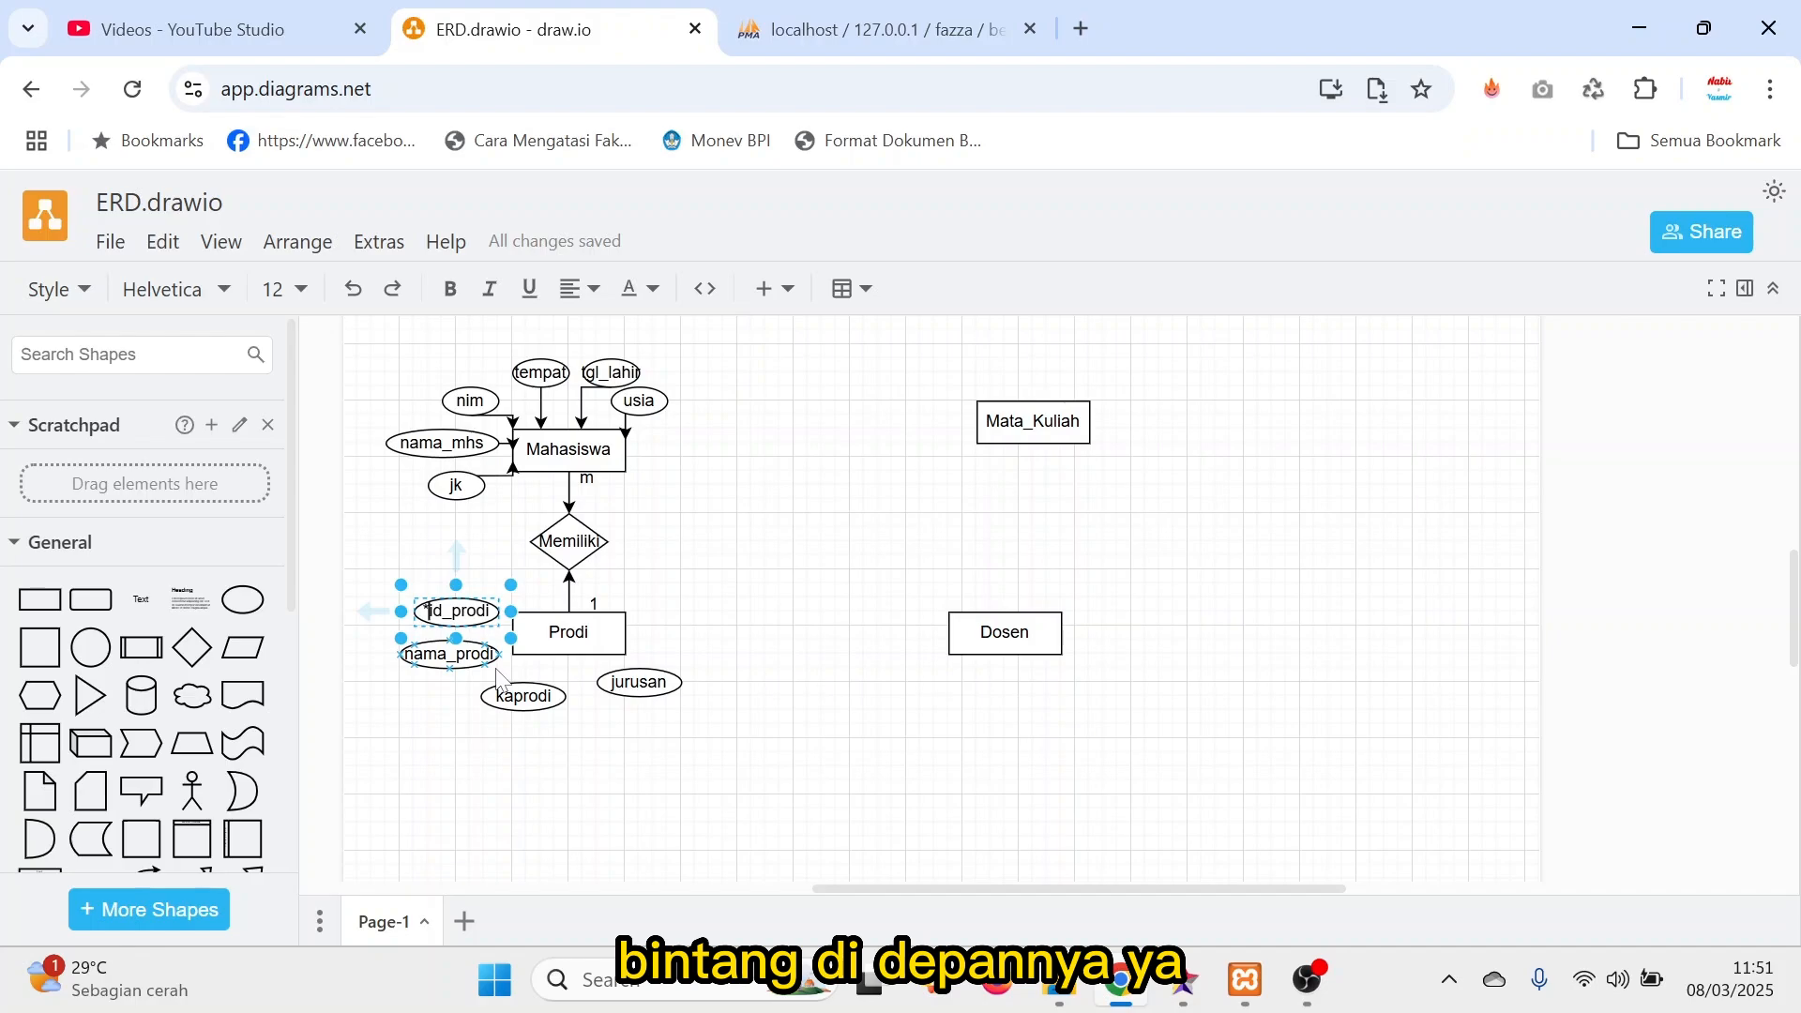
double_click(470, 401)
click(461, 406)
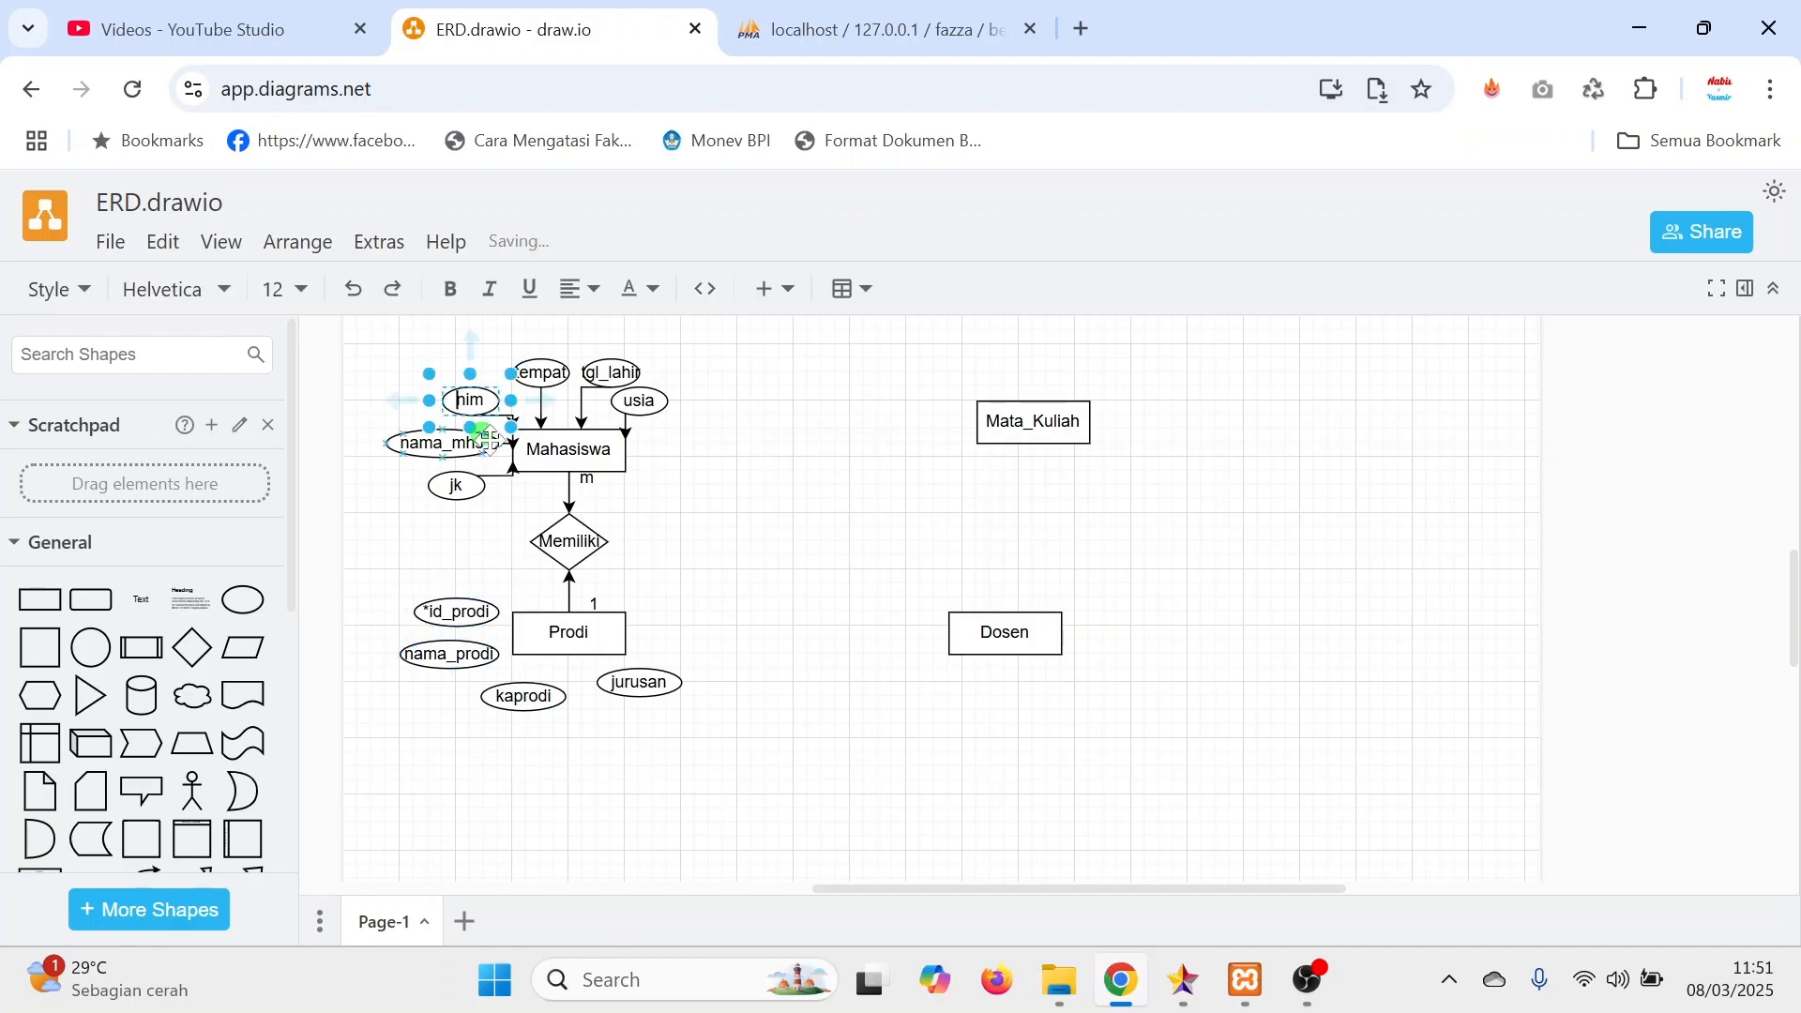
text(*)
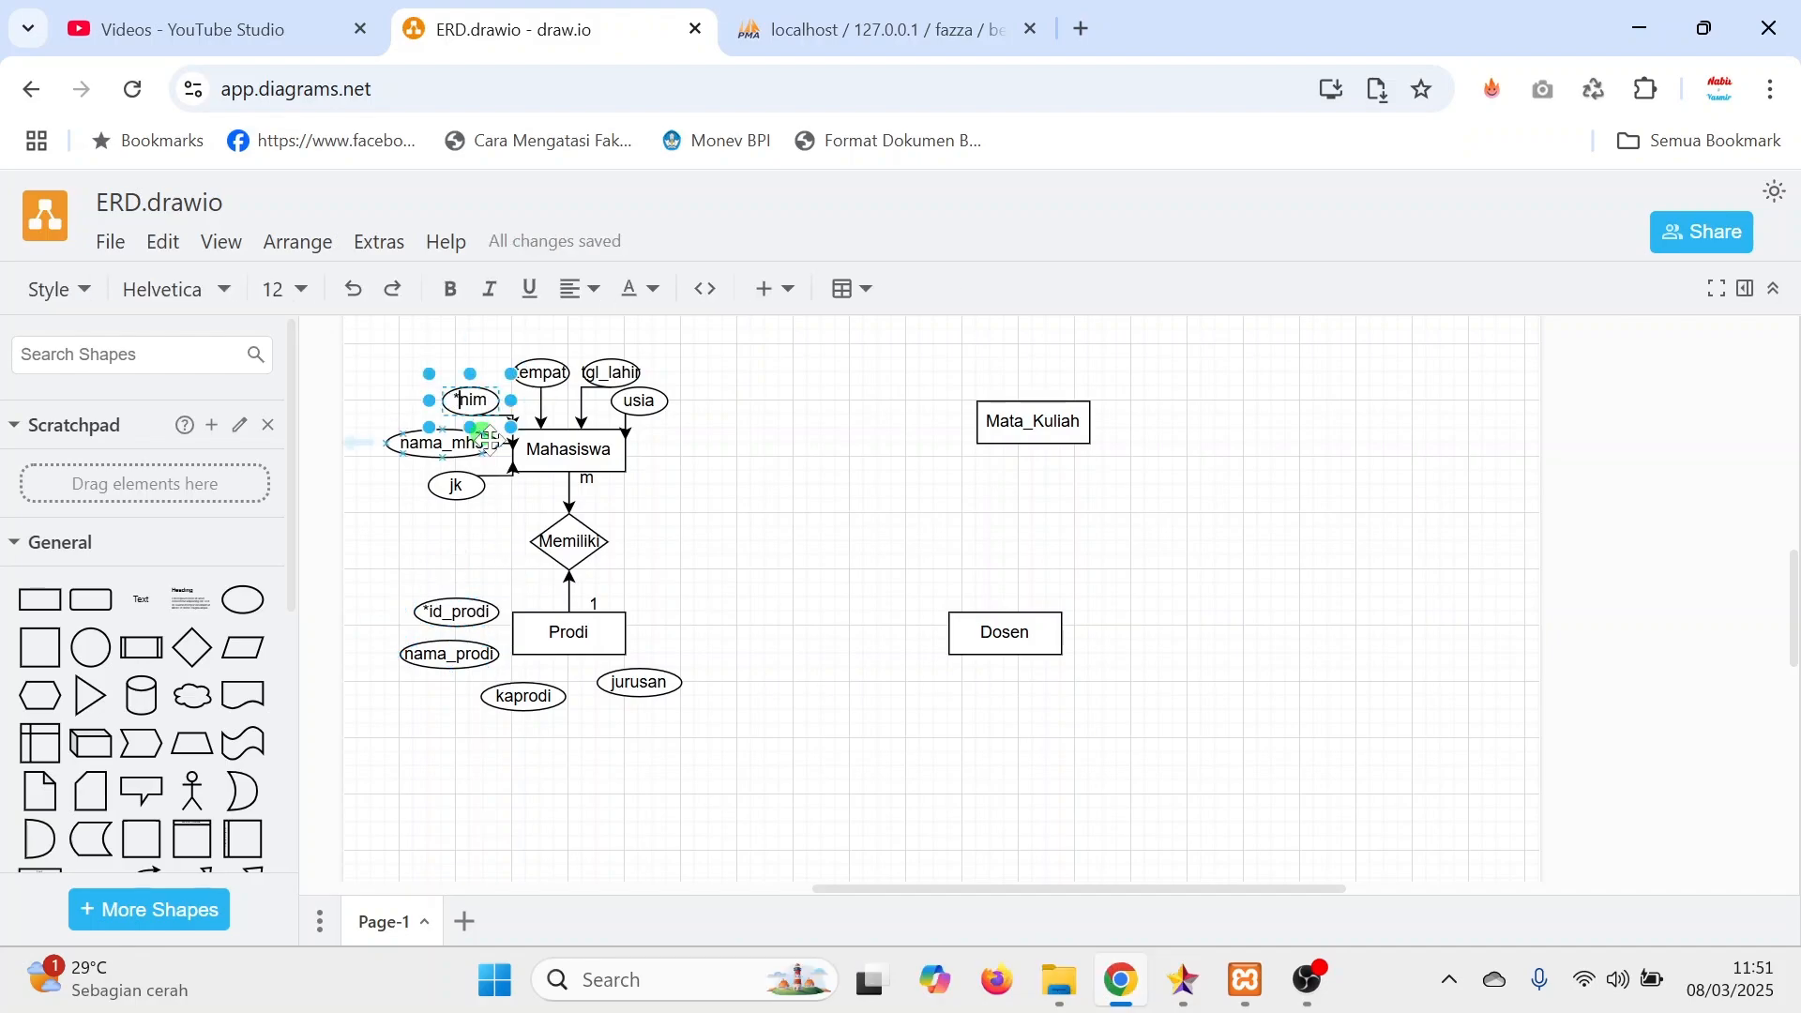
click(842, 826)
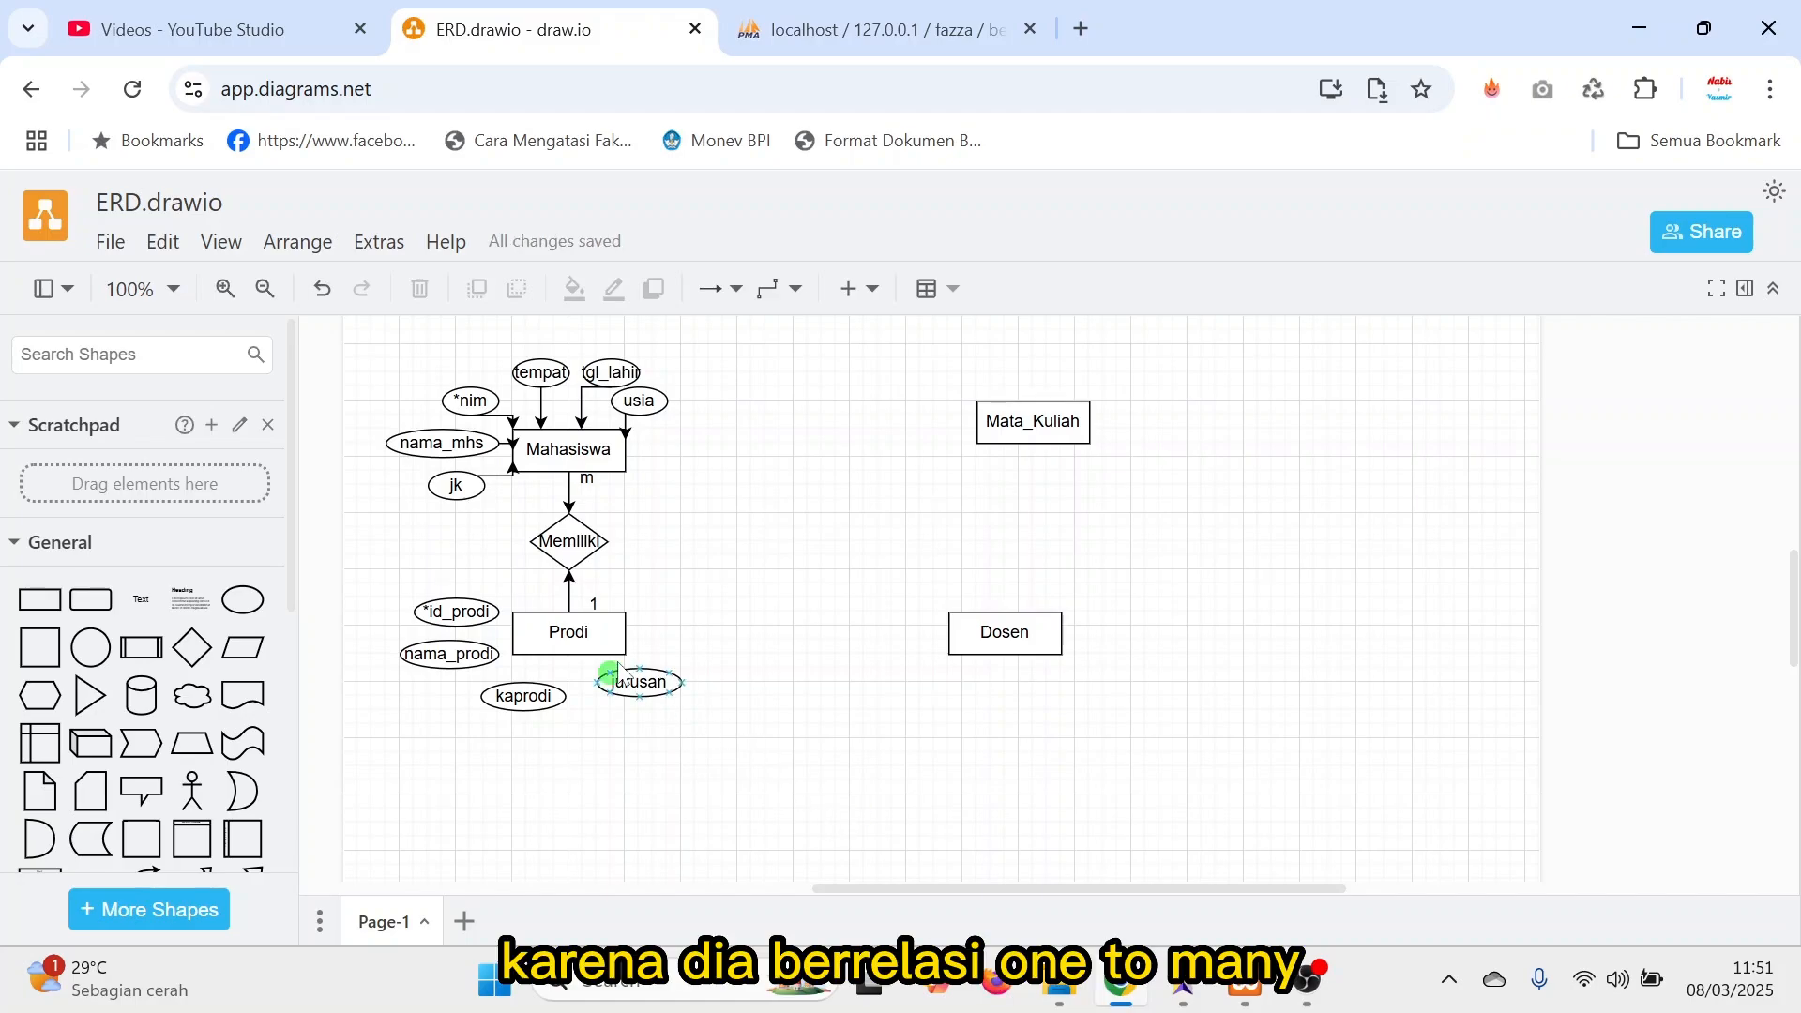
Copy Prodi's *id_prodi attribute to the right side of Mahasiswa and connect it to Mahasiswa with an arrow.
mouse_move(623, 632)
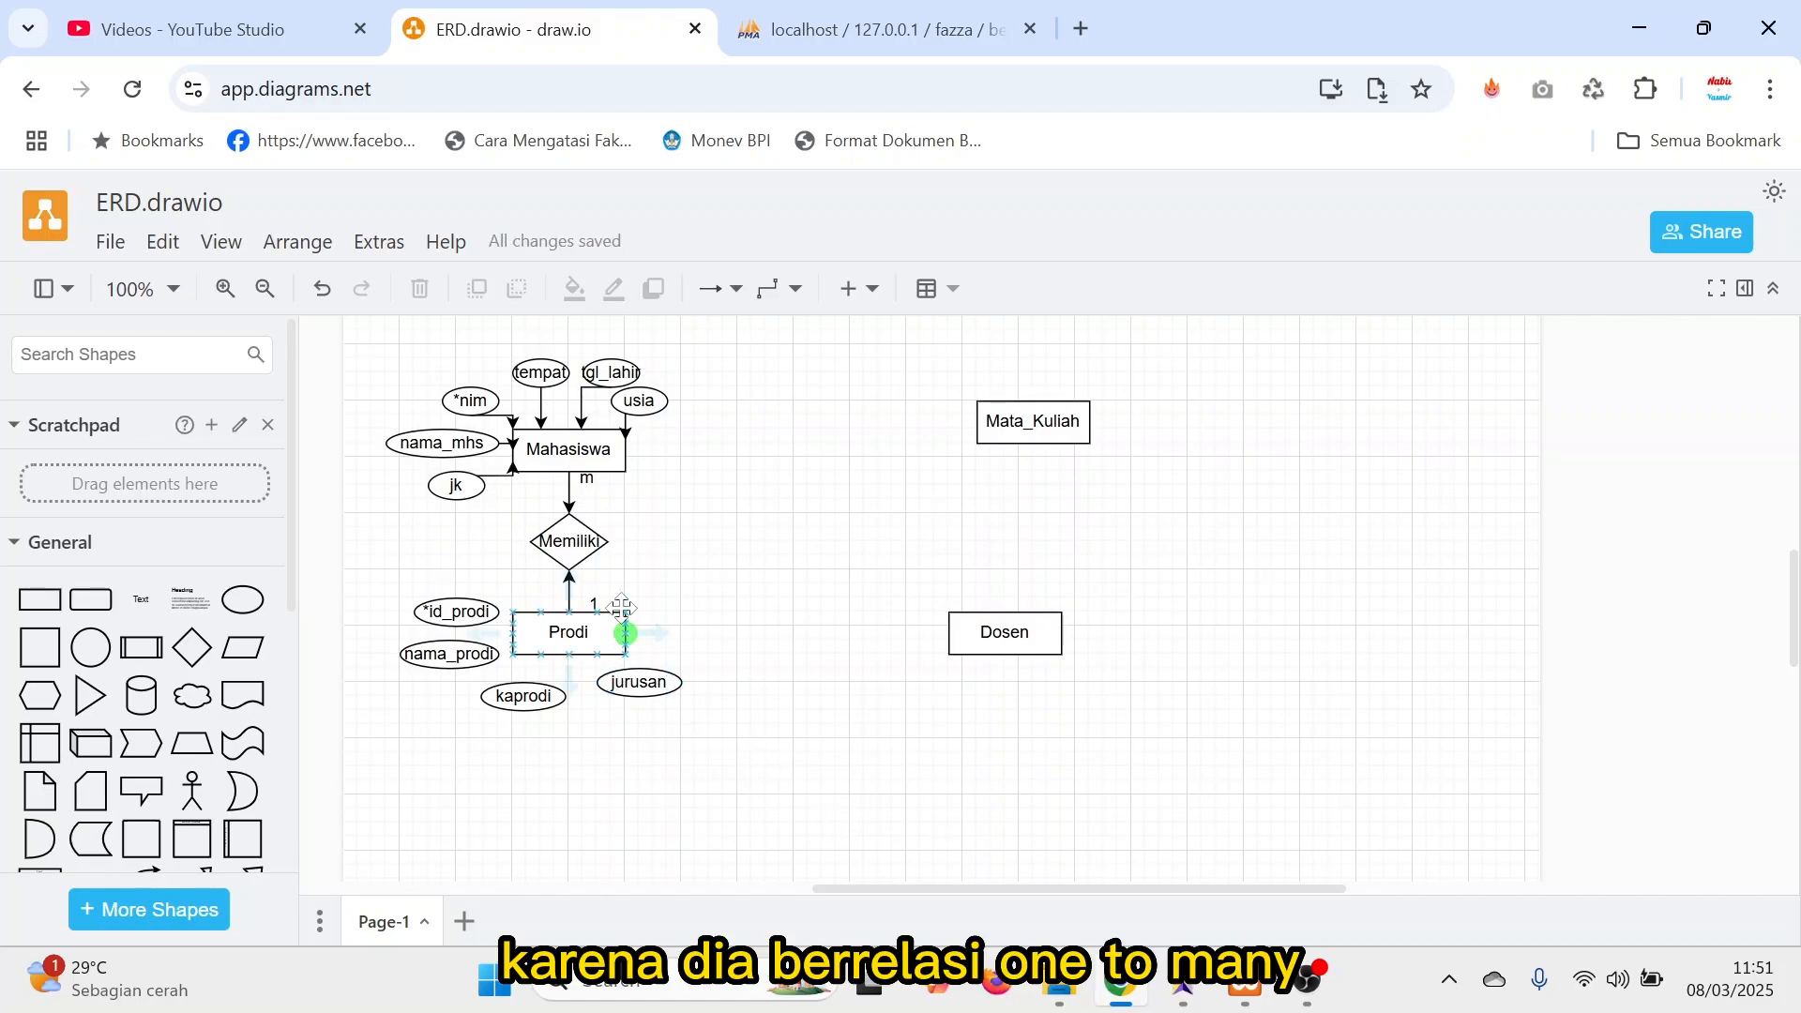
click(468, 609)
drag(468, 610, 692, 456)
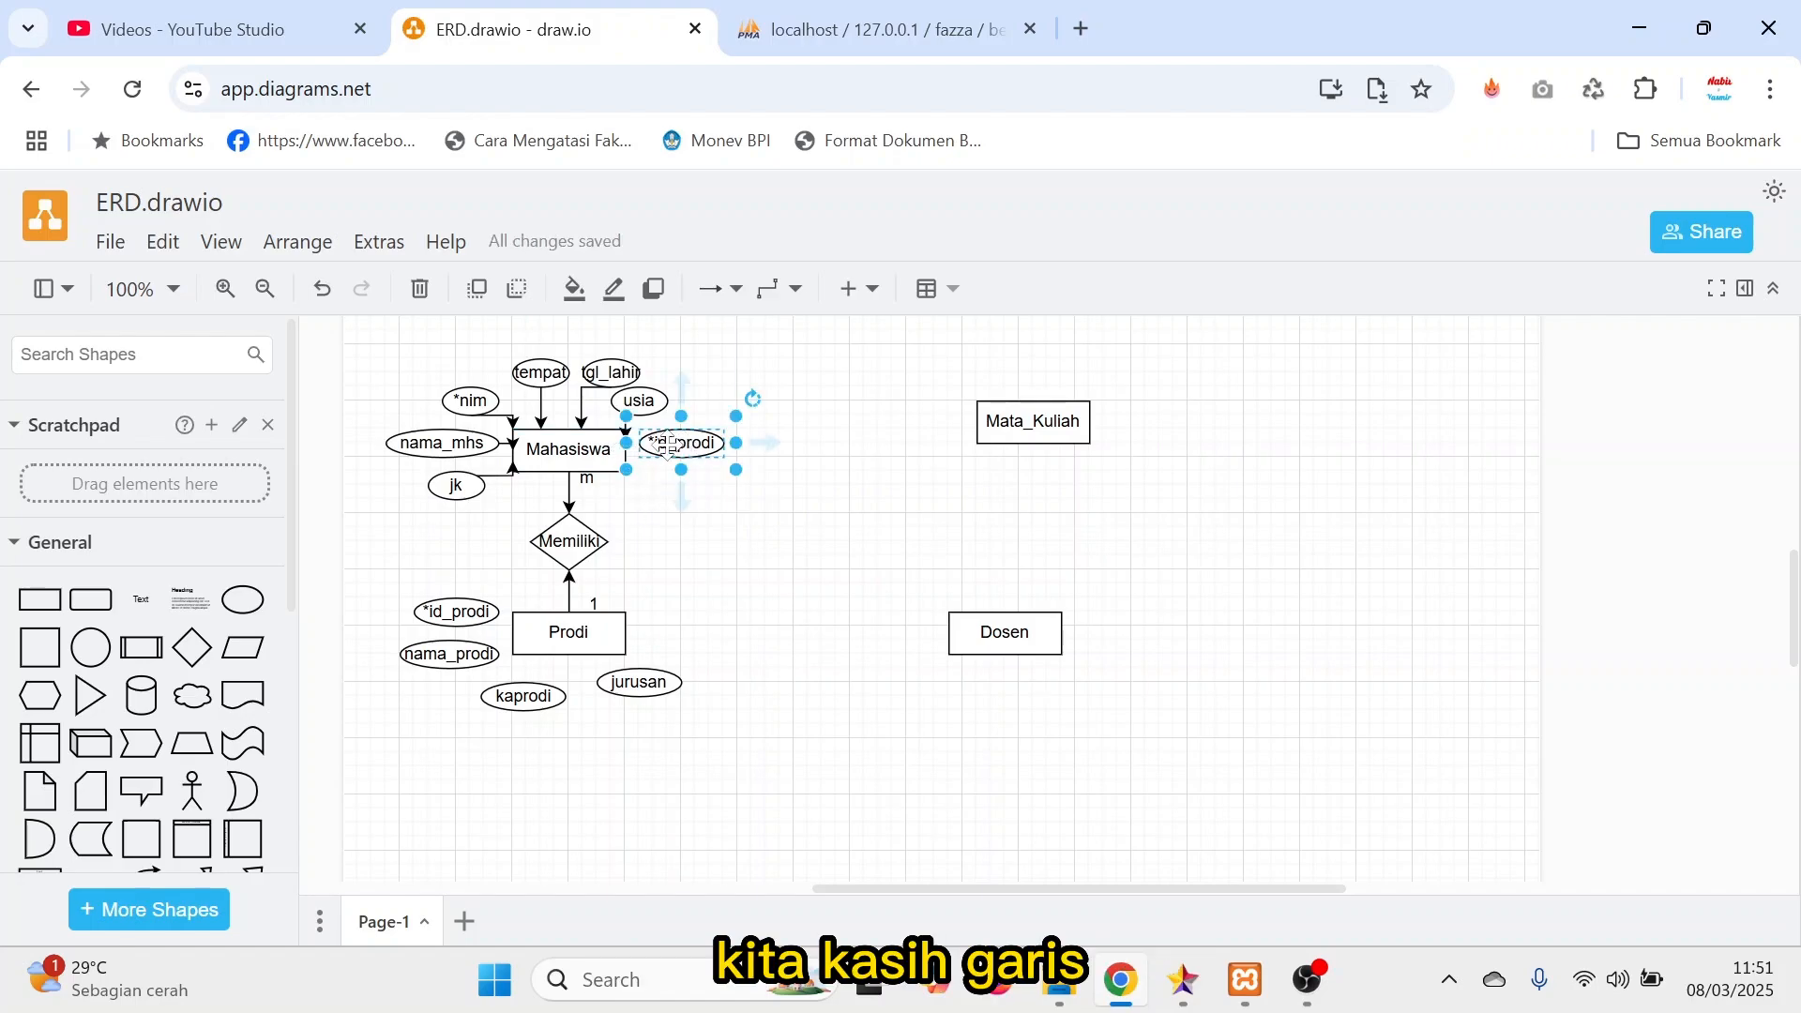
mouse_move(638, 443)
mouse_down()
mouse_move(667, 446)
mouse_move(626, 445)
mouse_up()
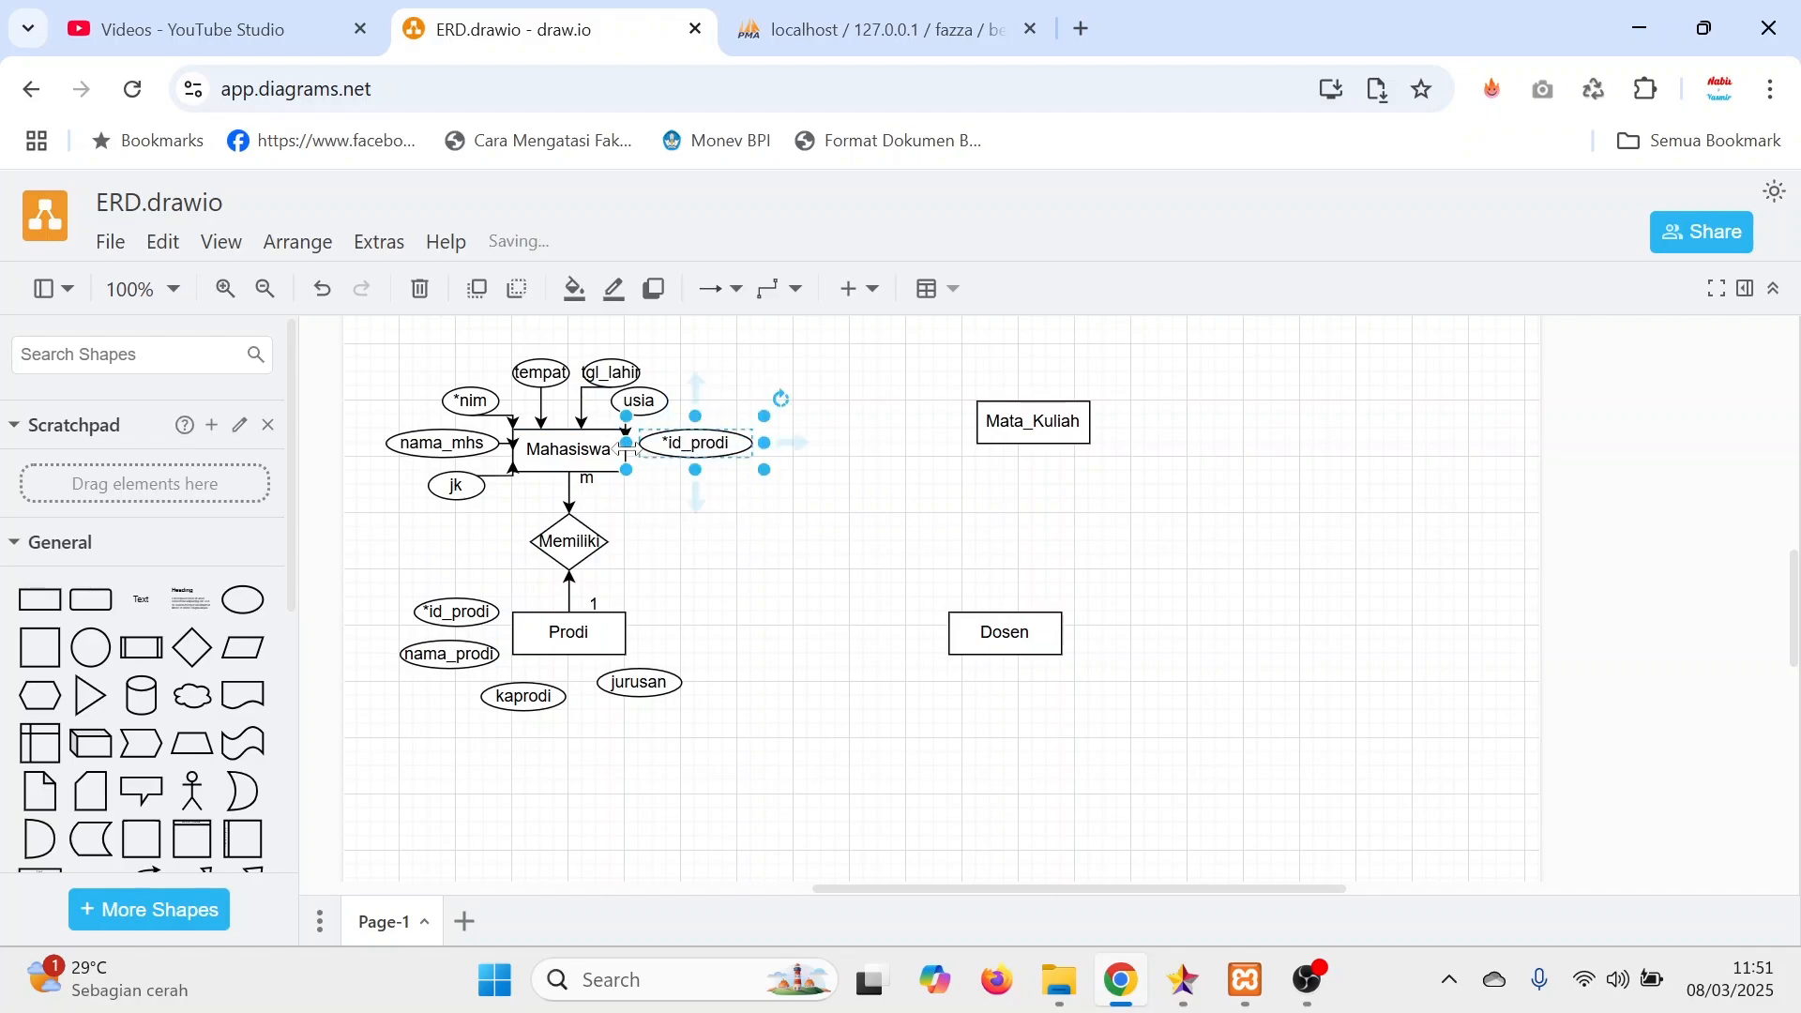
key(ctrl+z)
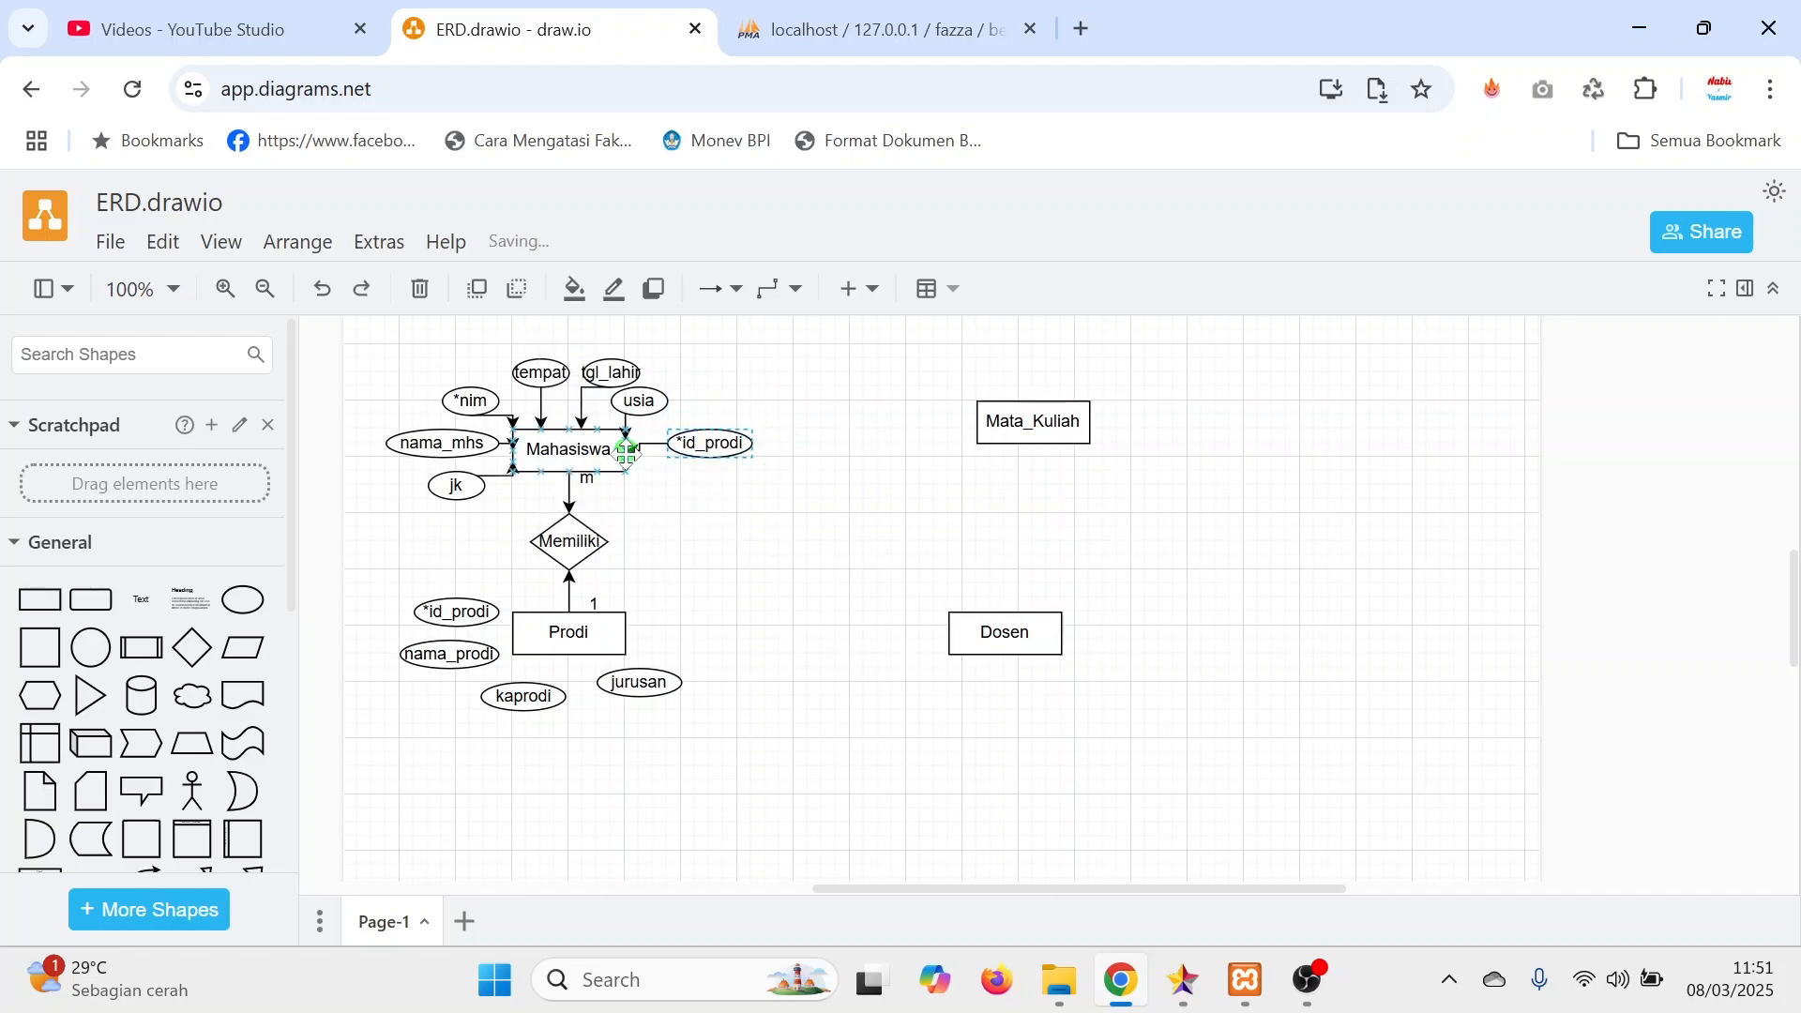
Mark Mahasiswa's id_prodi as a foreign key by labelling it **id_prodi, and make its ellipse taller.
double_click(694, 445)
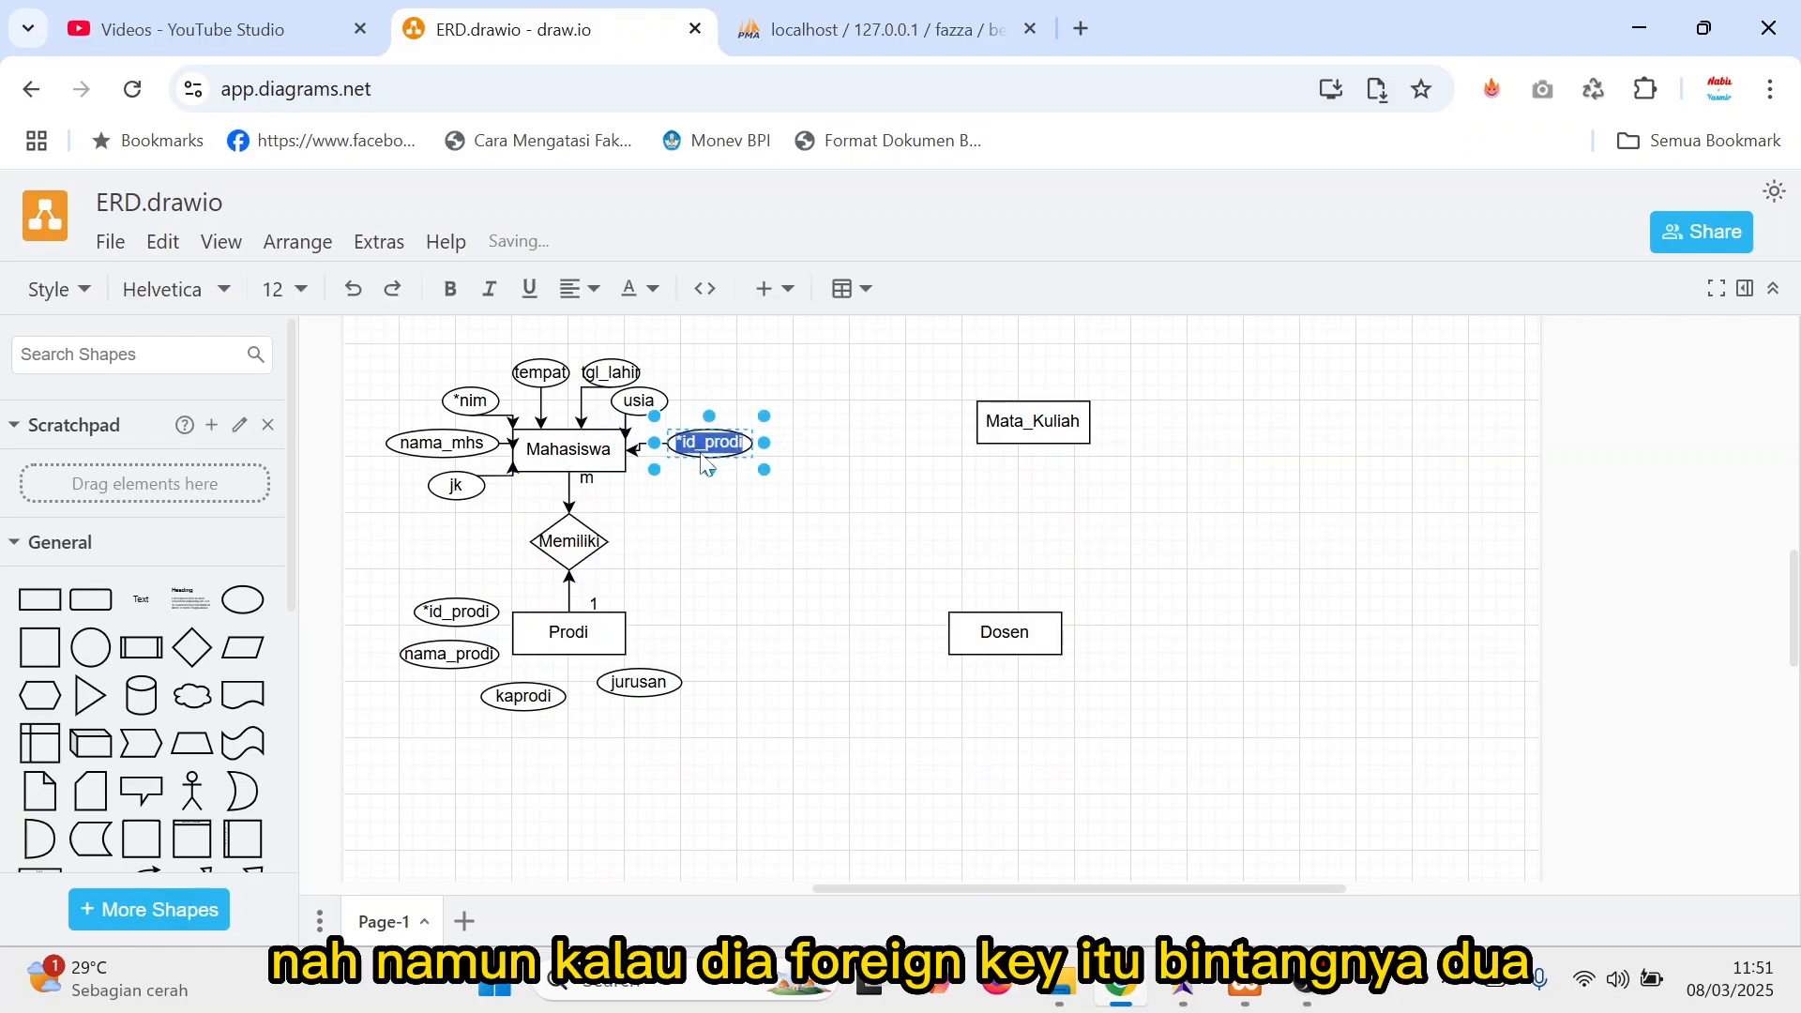
key(Escape)
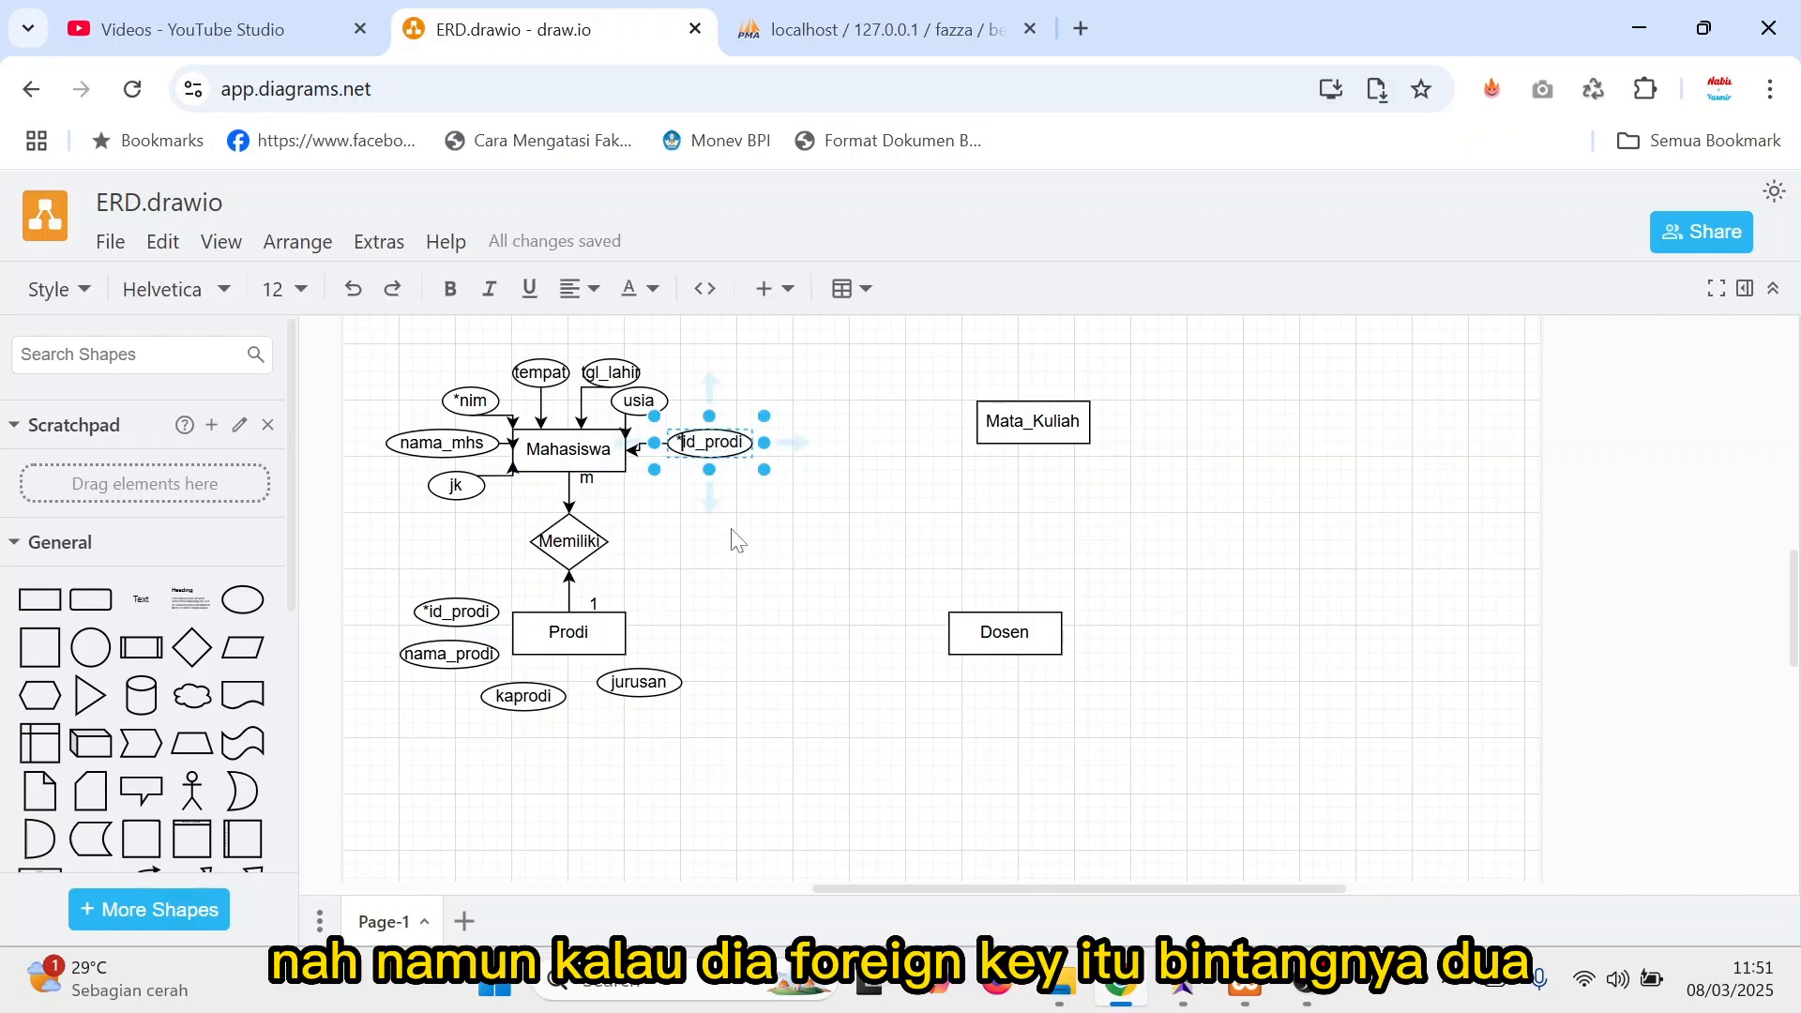
text(*)
click(749, 562)
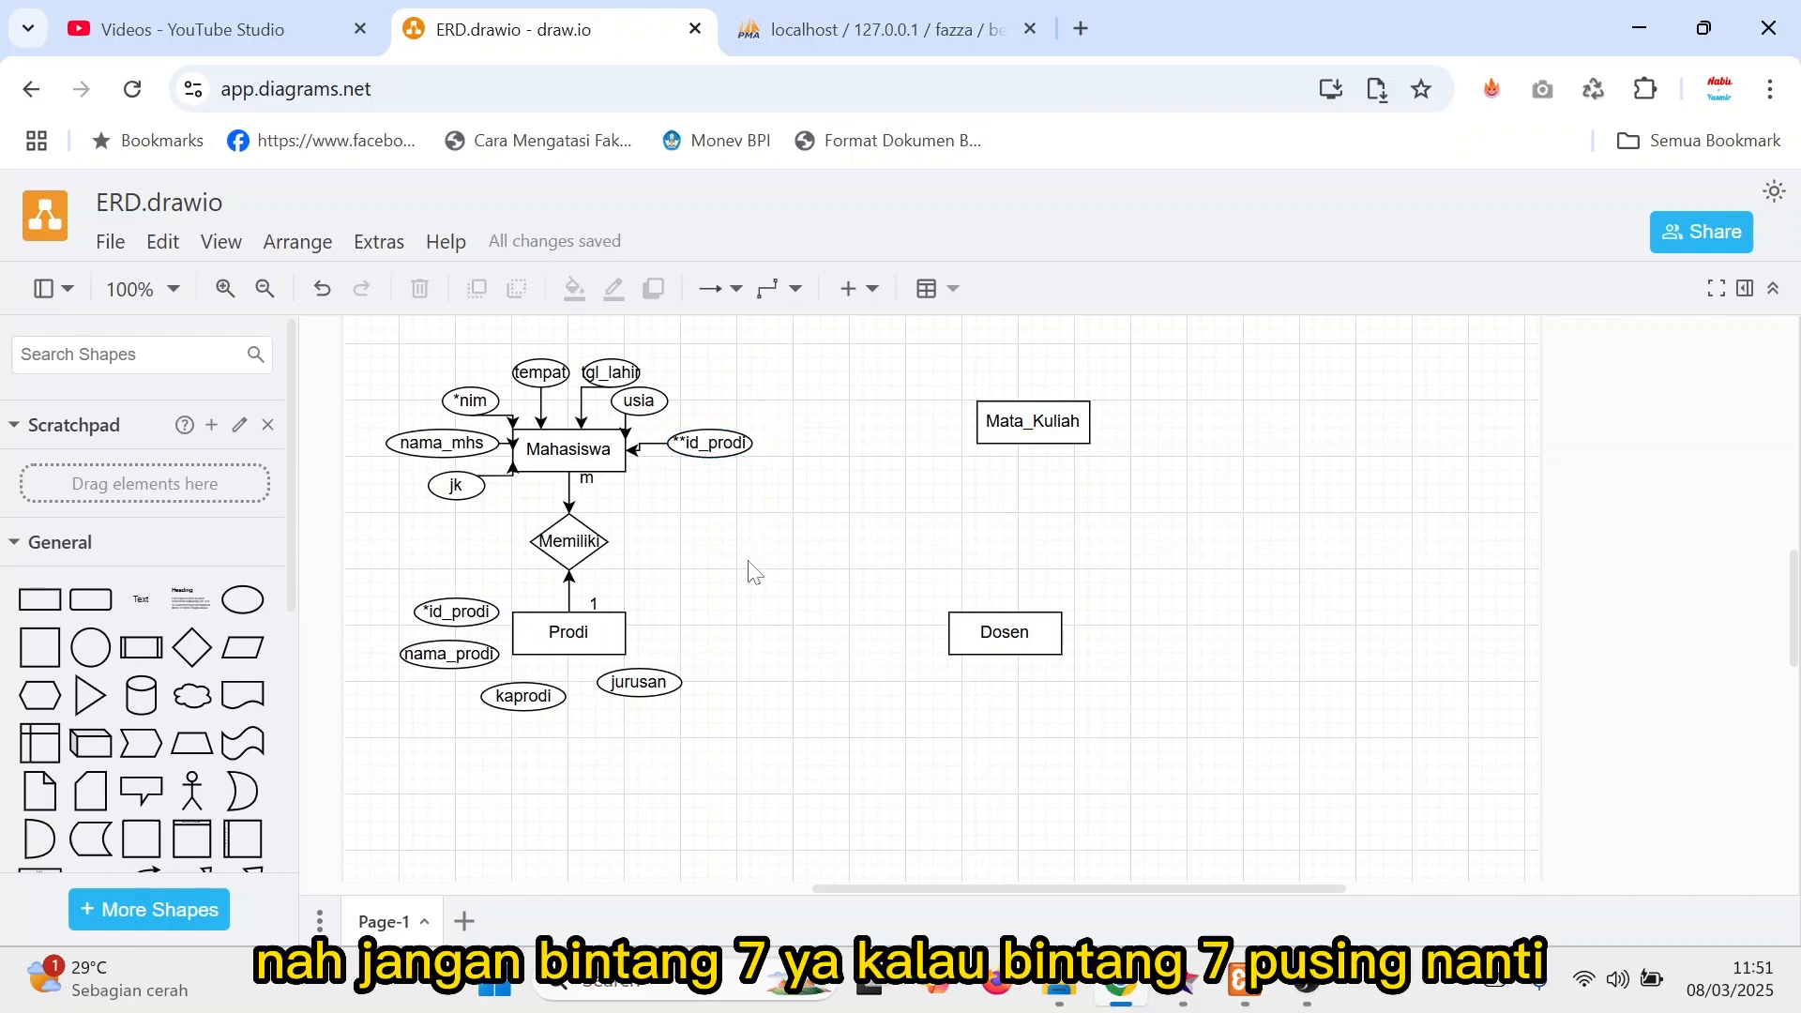
click(713, 433)
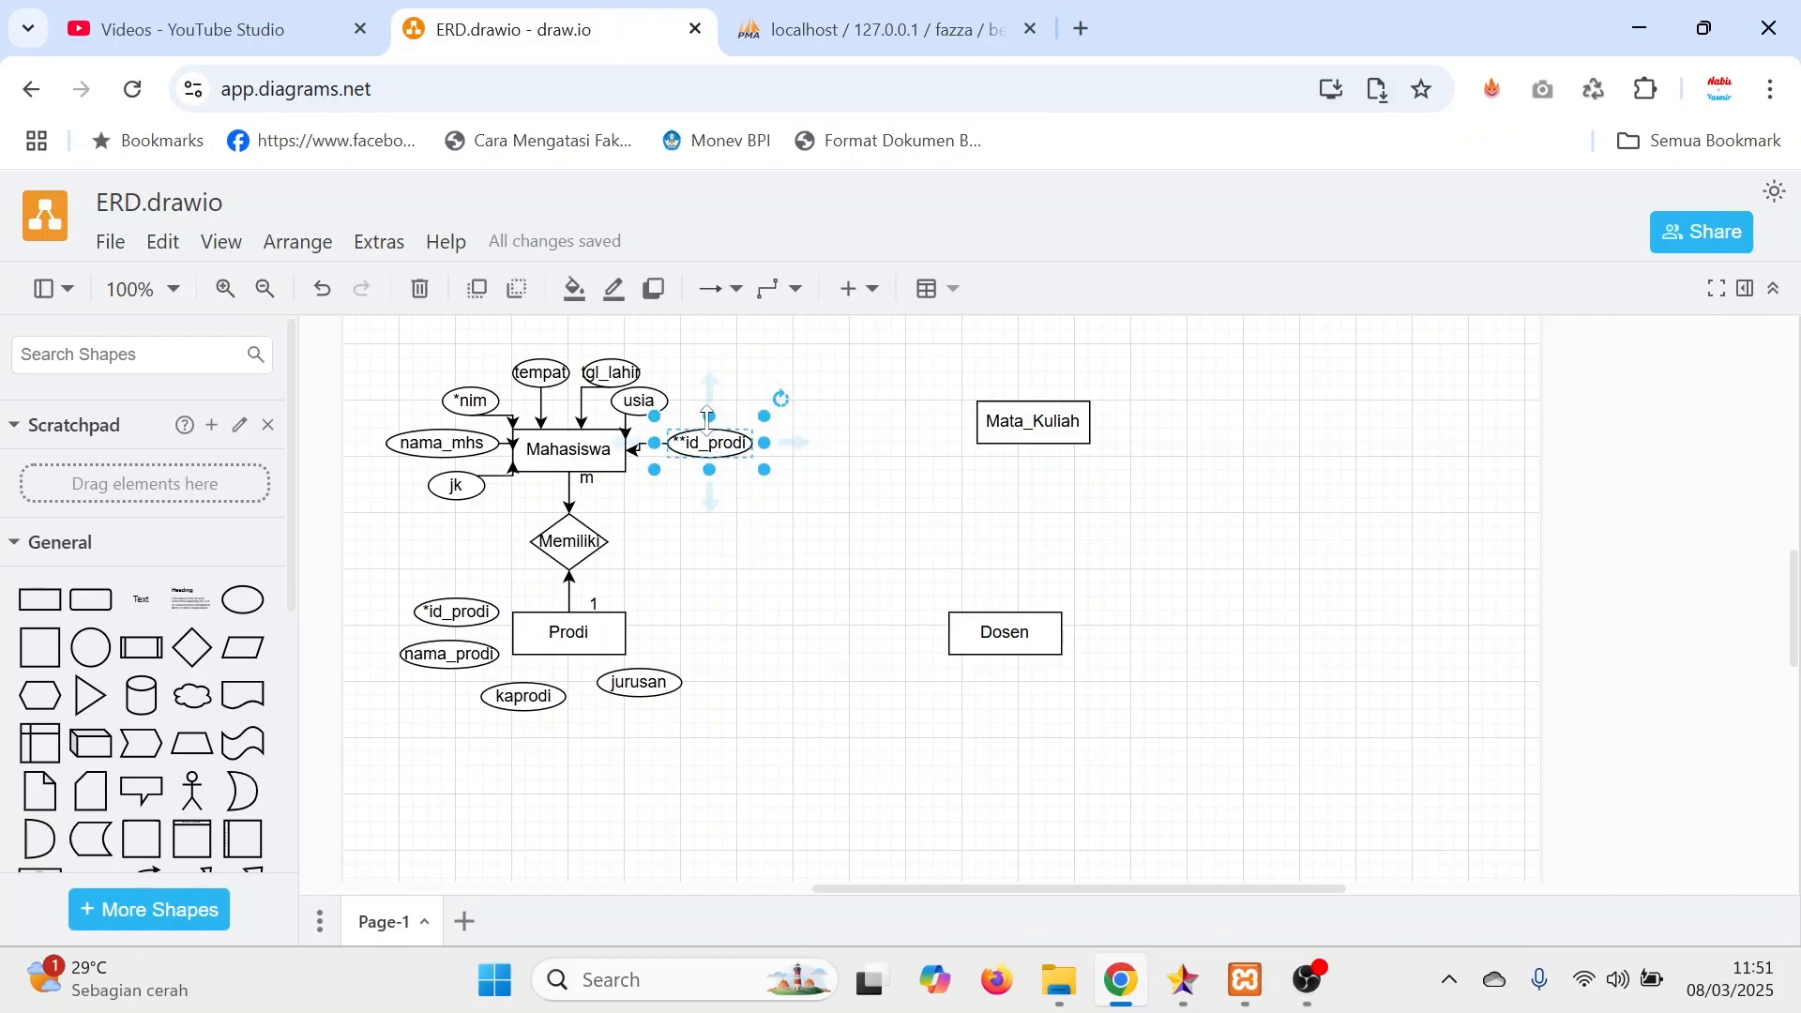
drag(709, 413, 708, 406)
click(786, 576)
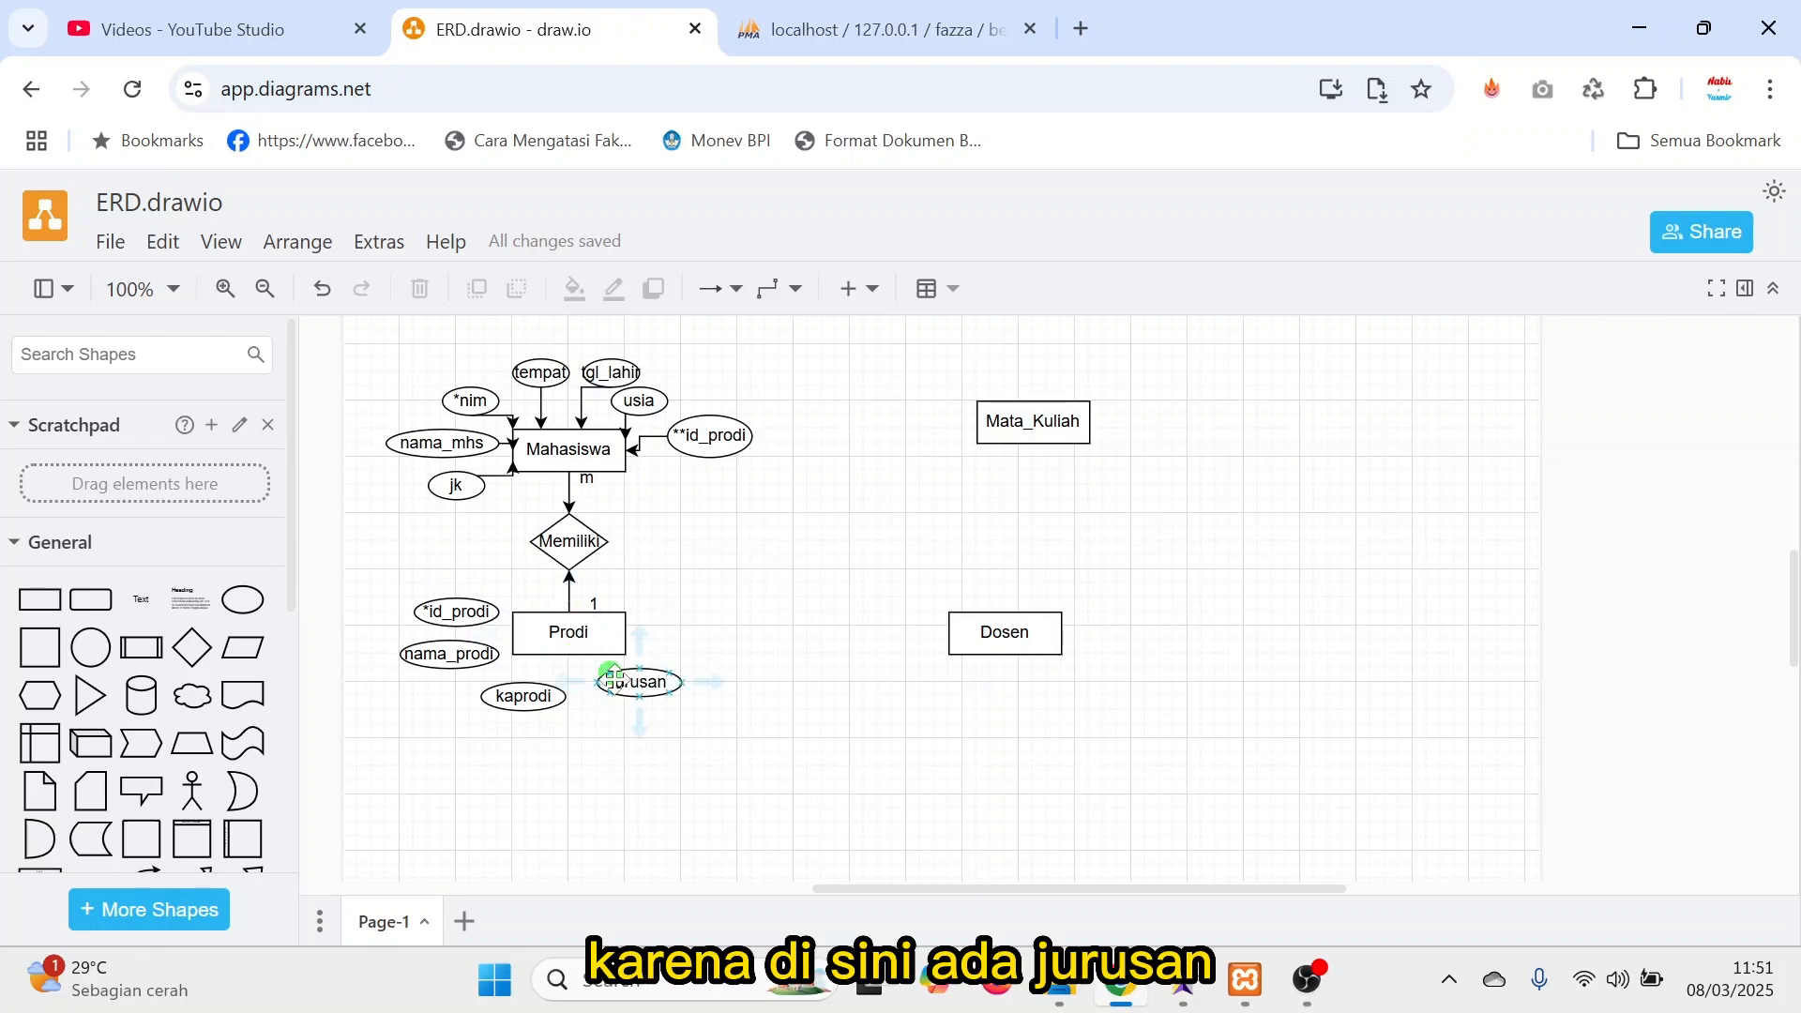
Add a rectangle entity labelled Jurusan below and to the right of Prodi, and resize it to 80 x 30.
drag(523, 710, 471, 710)
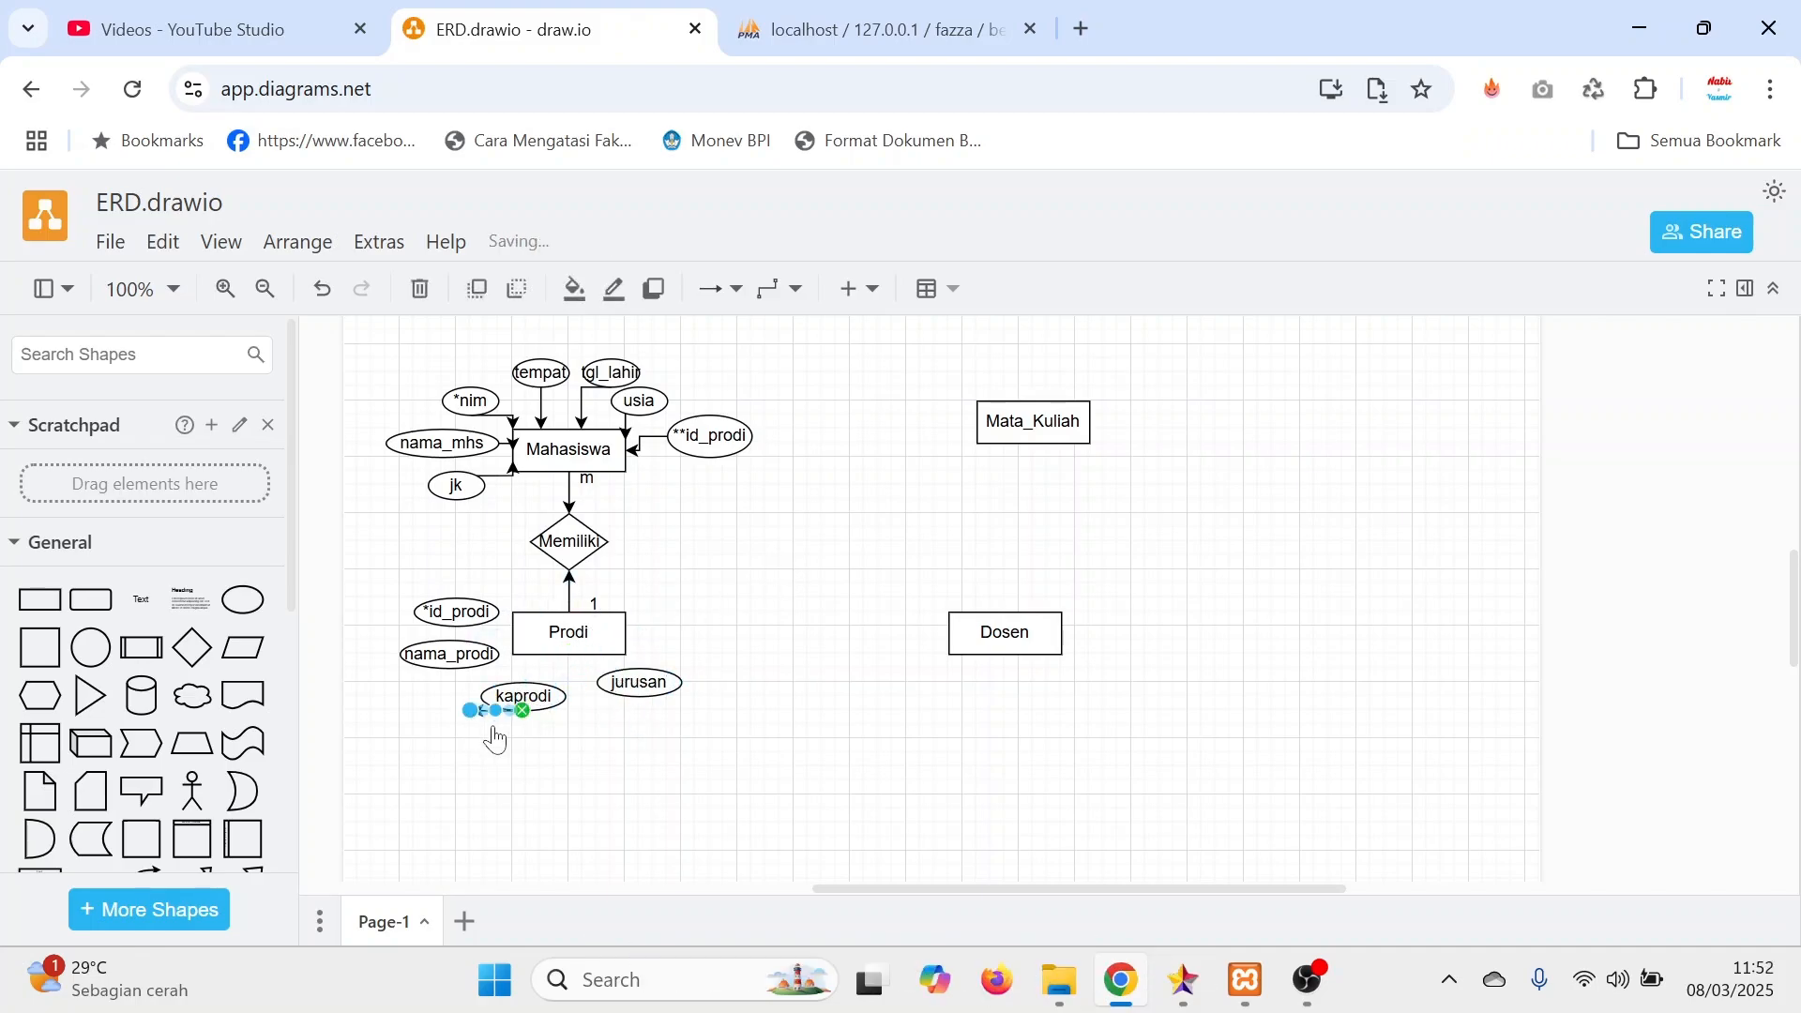
key(ctrl+z)
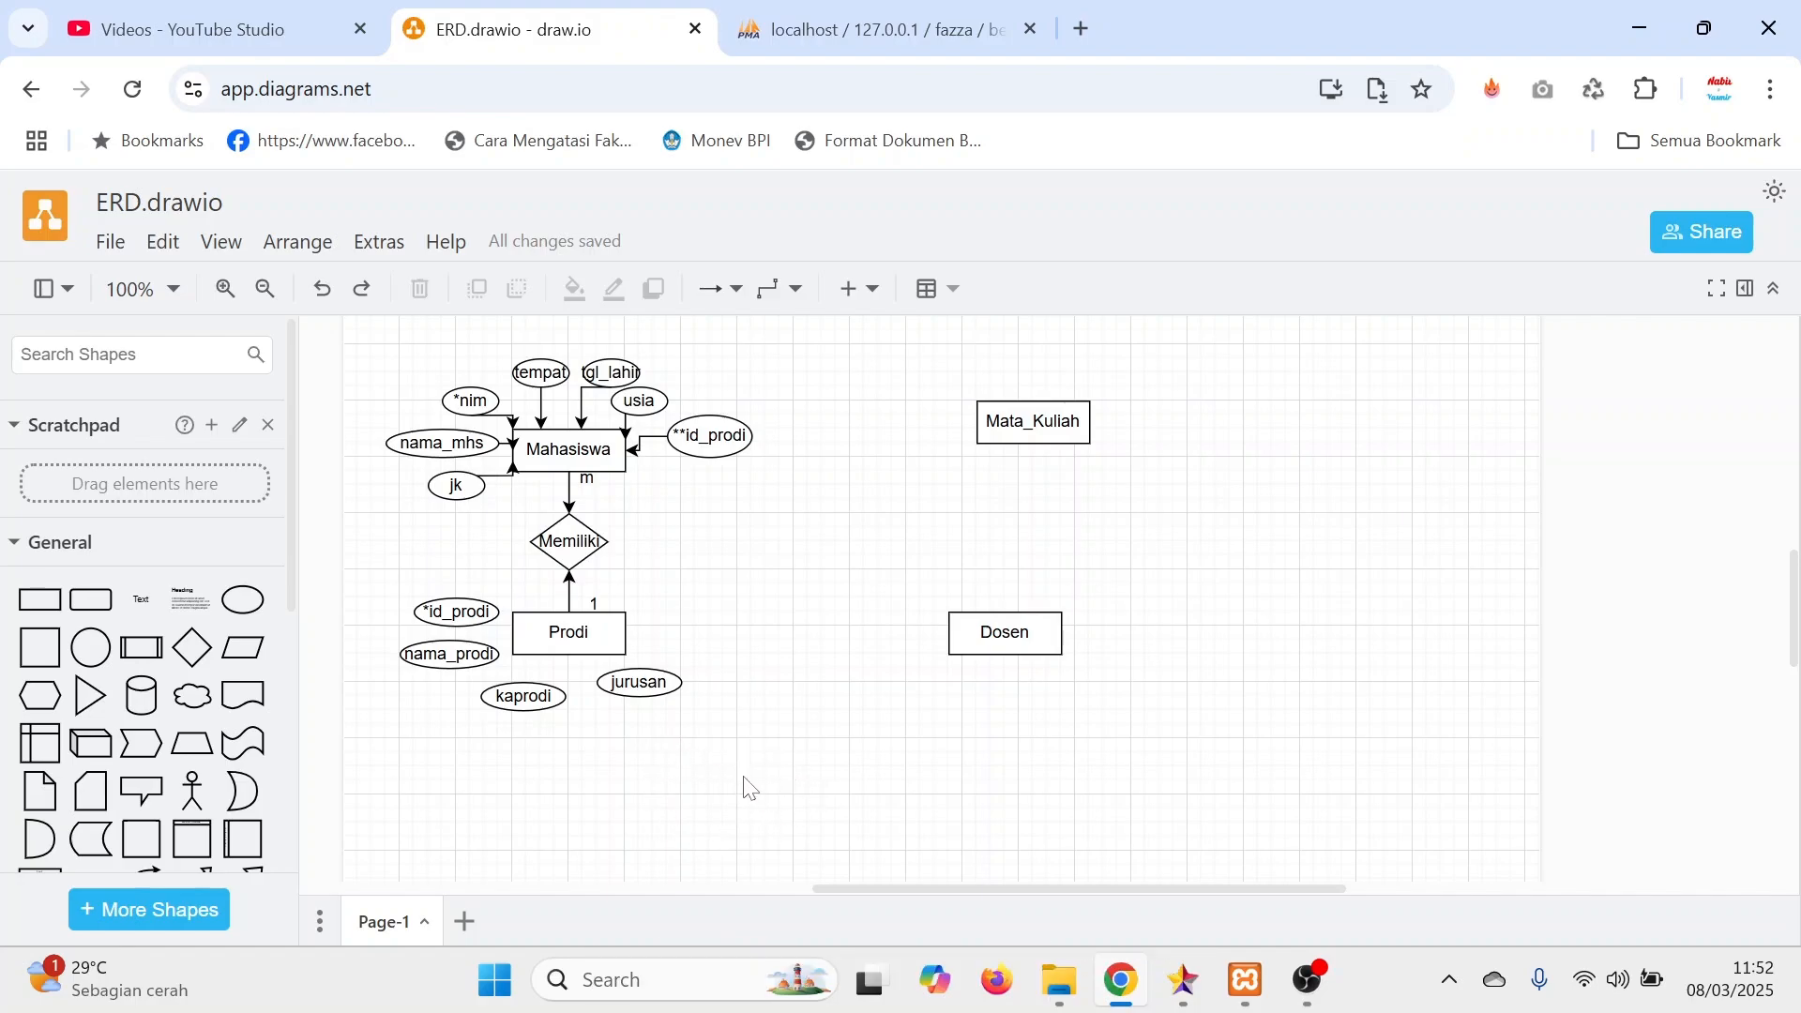
click(39, 598)
drag(1020, 584, 767, 780)
double_click(799, 802)
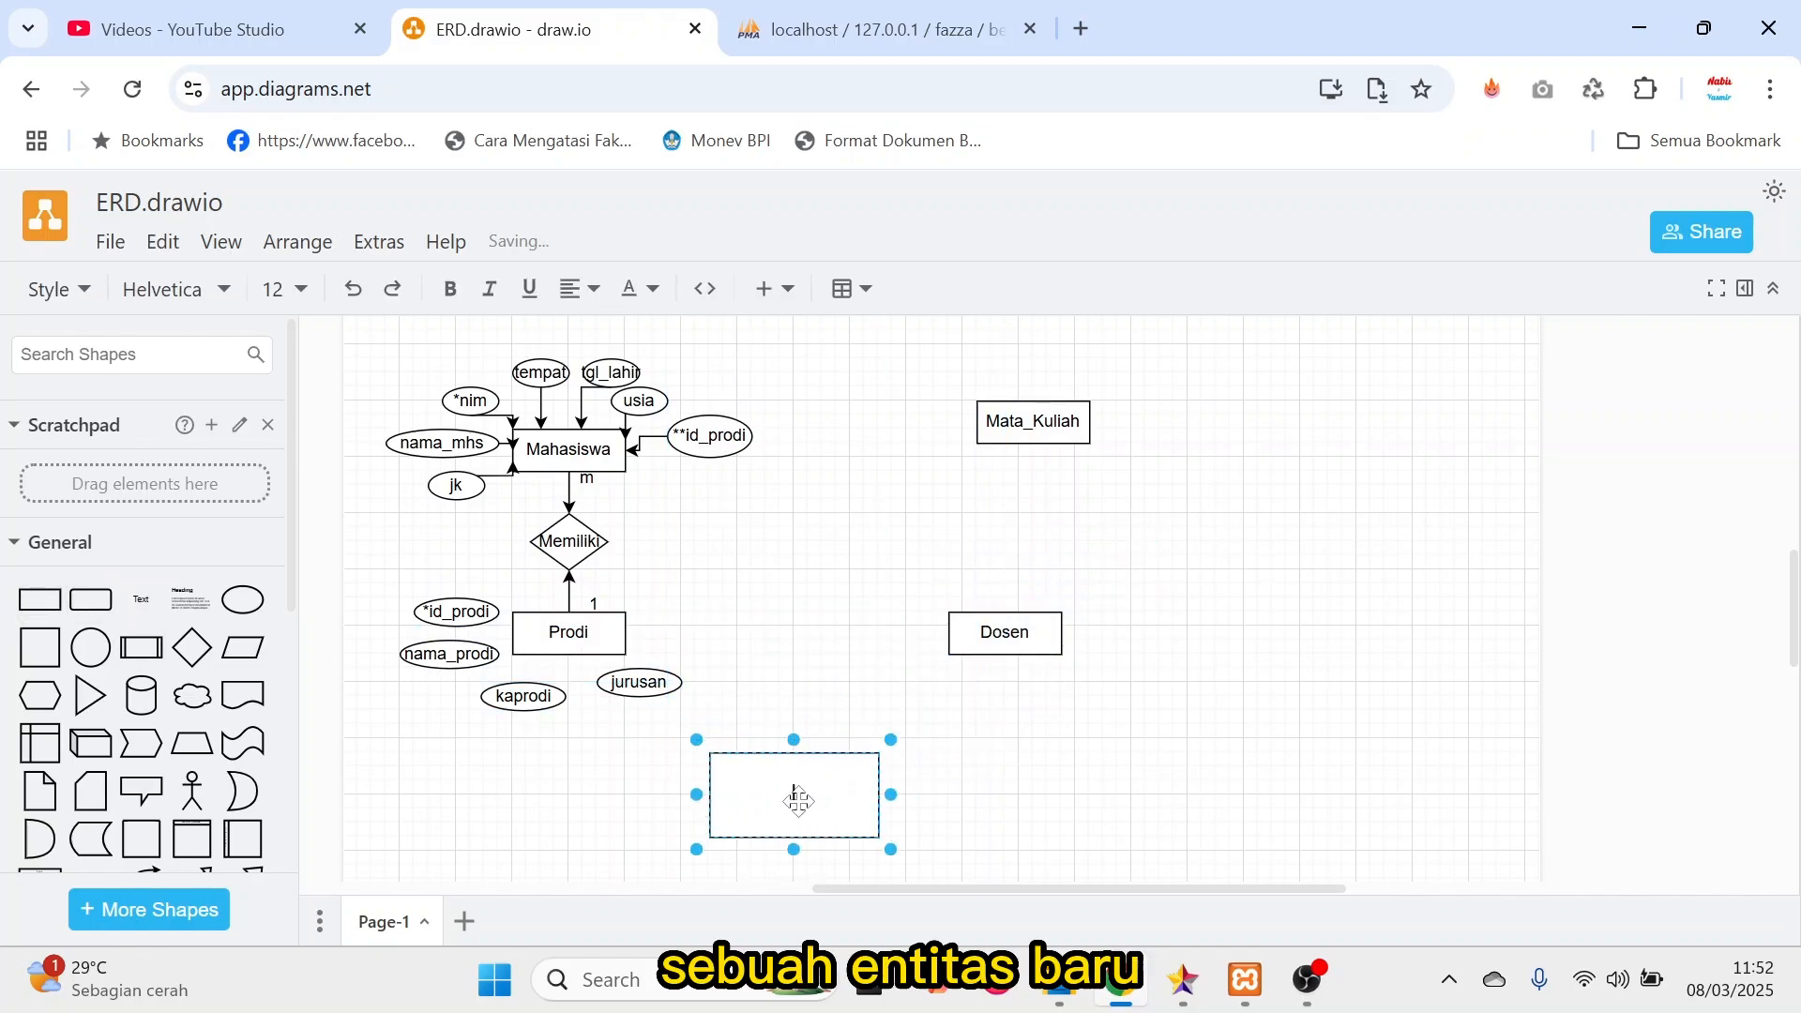
text(Jurusan)
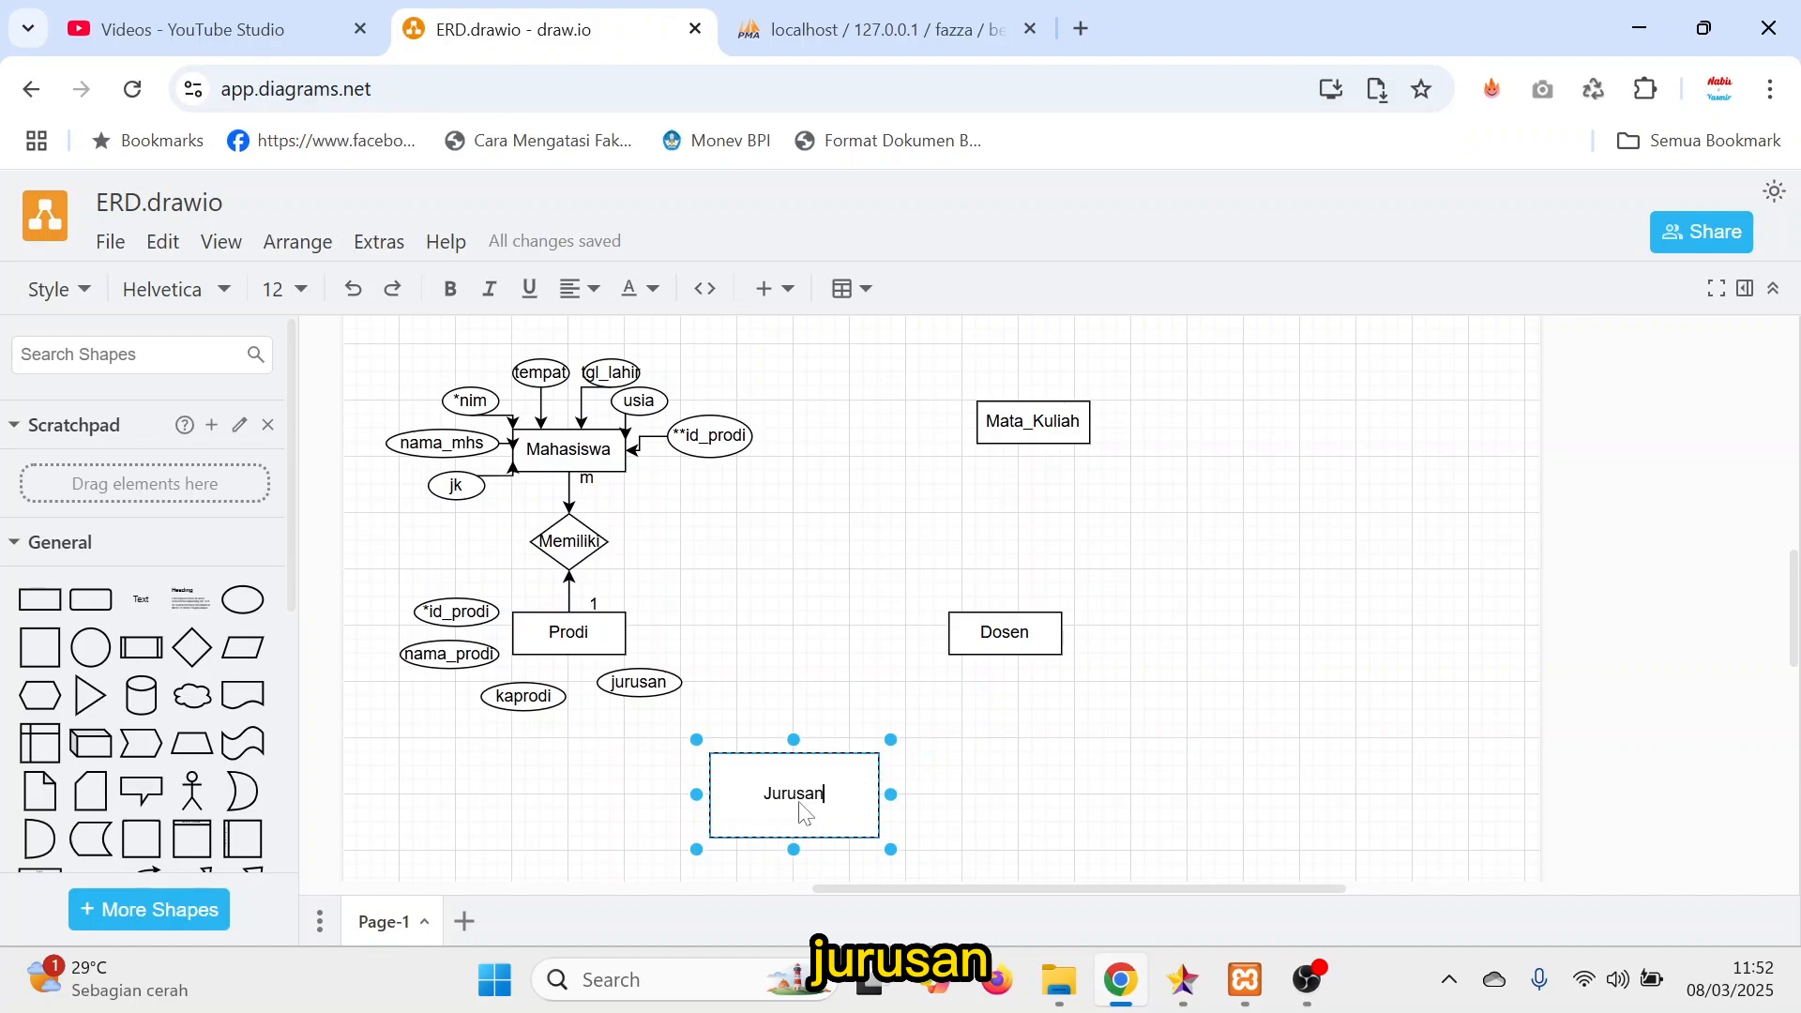
drag(890, 849, 830, 810)
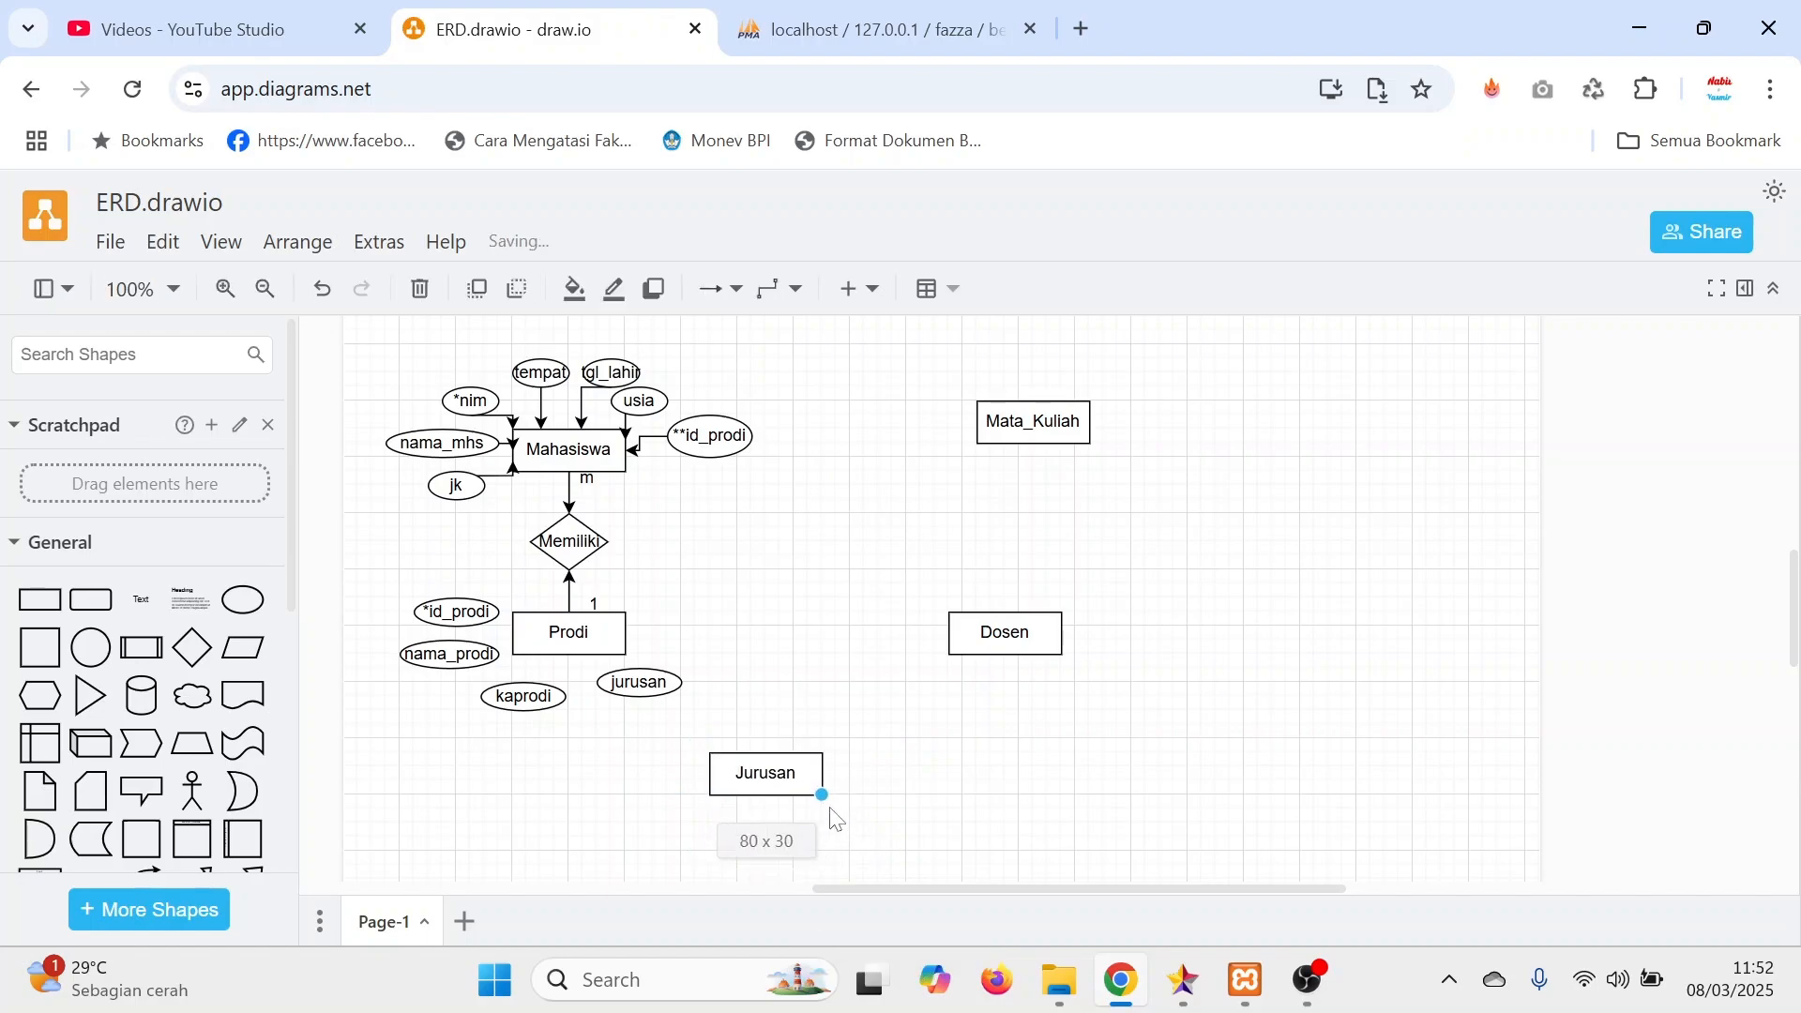
click(833, 706)
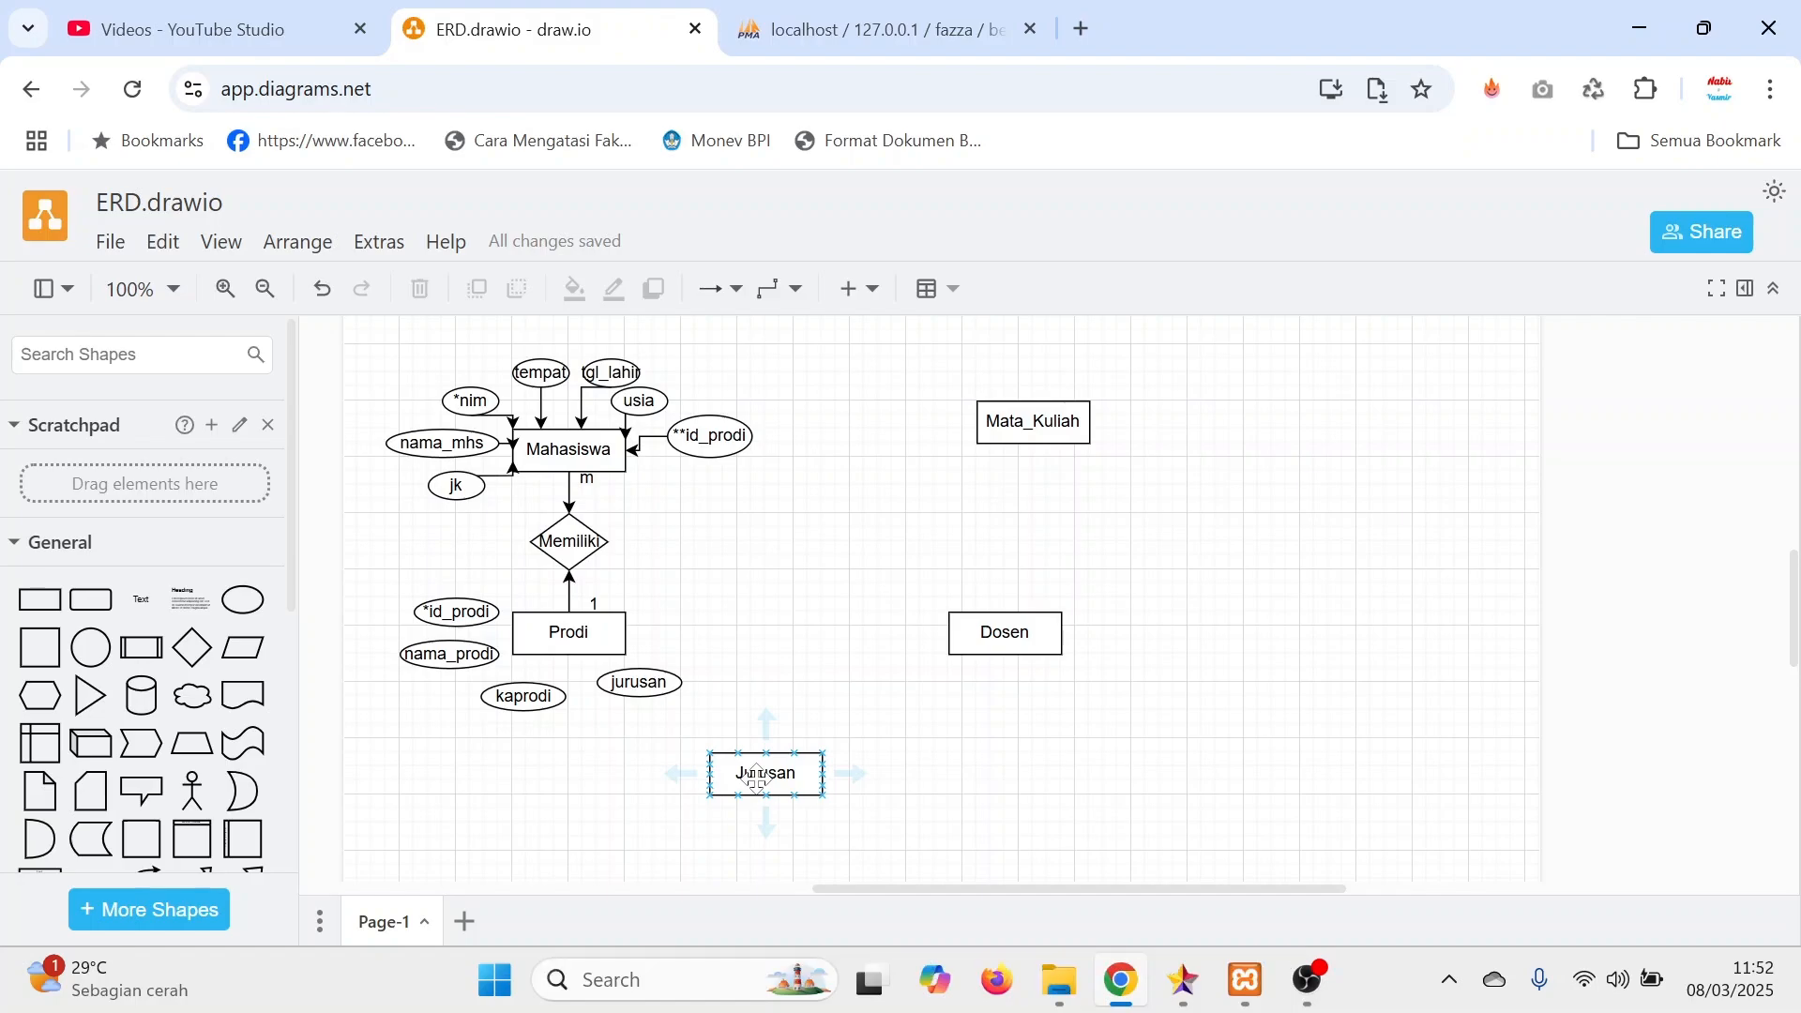
Move the jurusan attribute to Prodi's right side and back off Prodi's lower-right corner, comparing it with the Jurusan entity.
click(865, 616)
drag(663, 686, 702, 637)
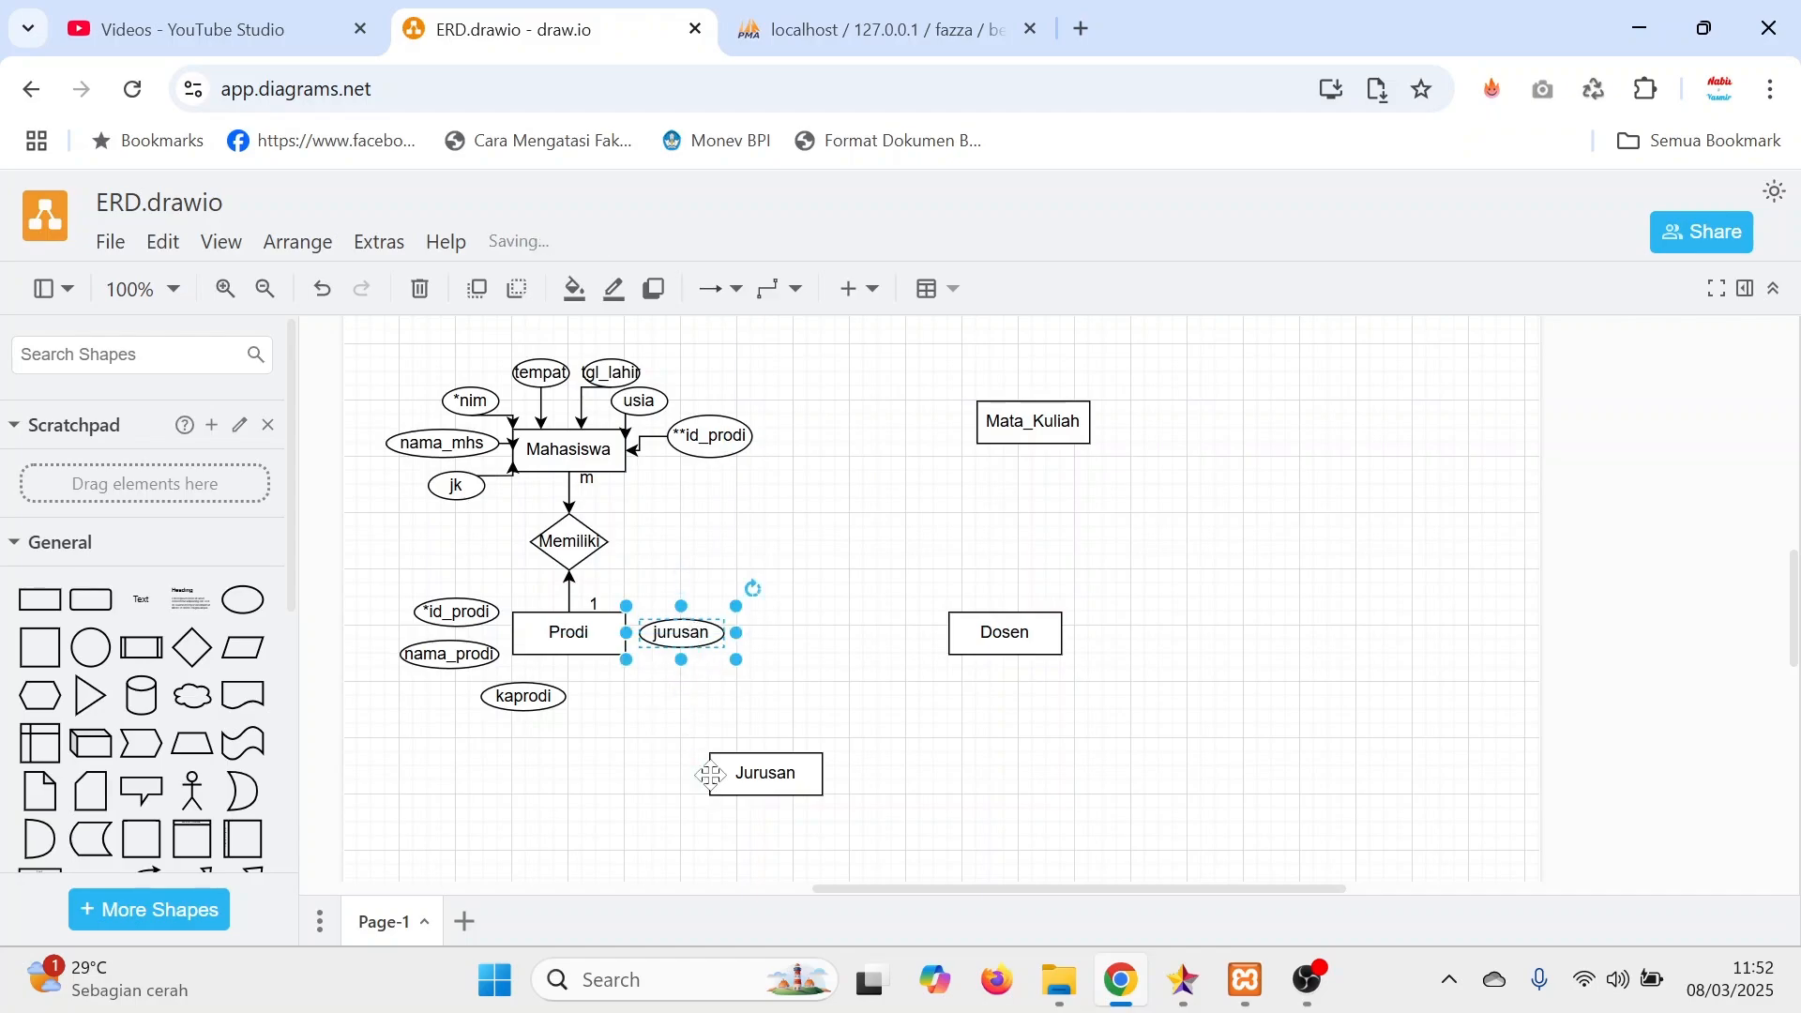
click(750, 753)
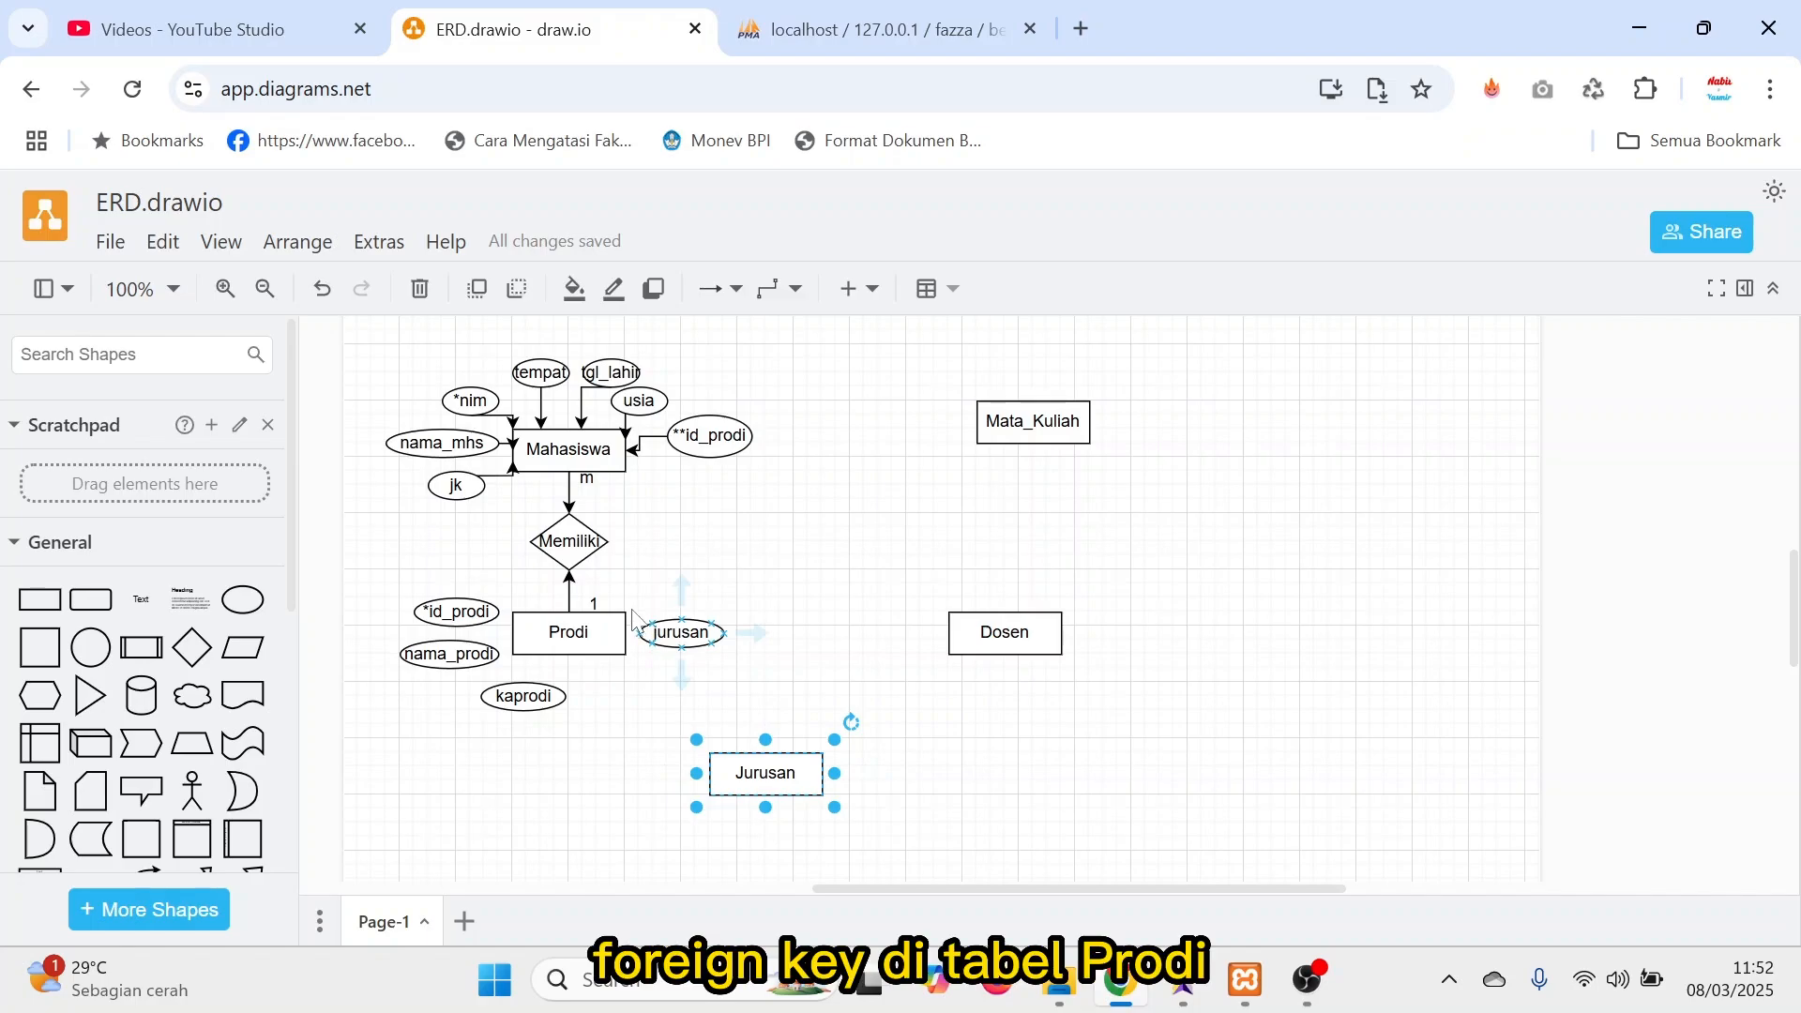
click(690, 634)
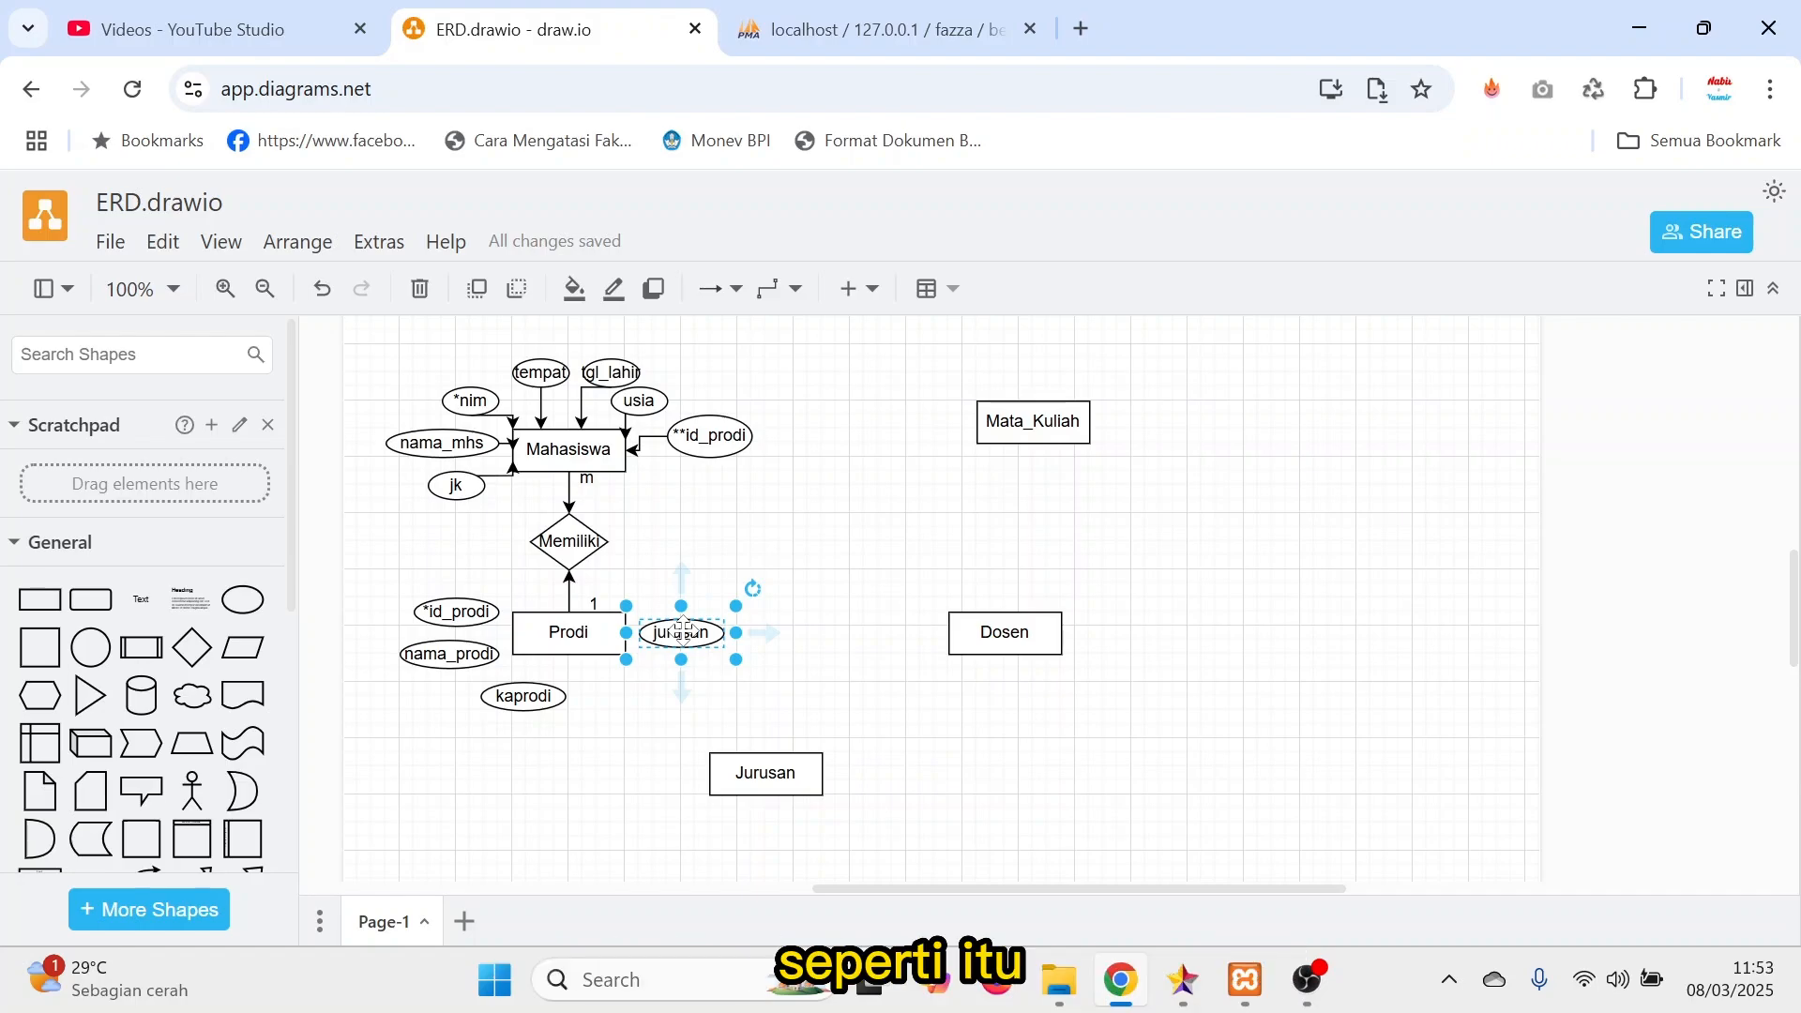
drag(685, 630, 657, 679)
click(761, 769)
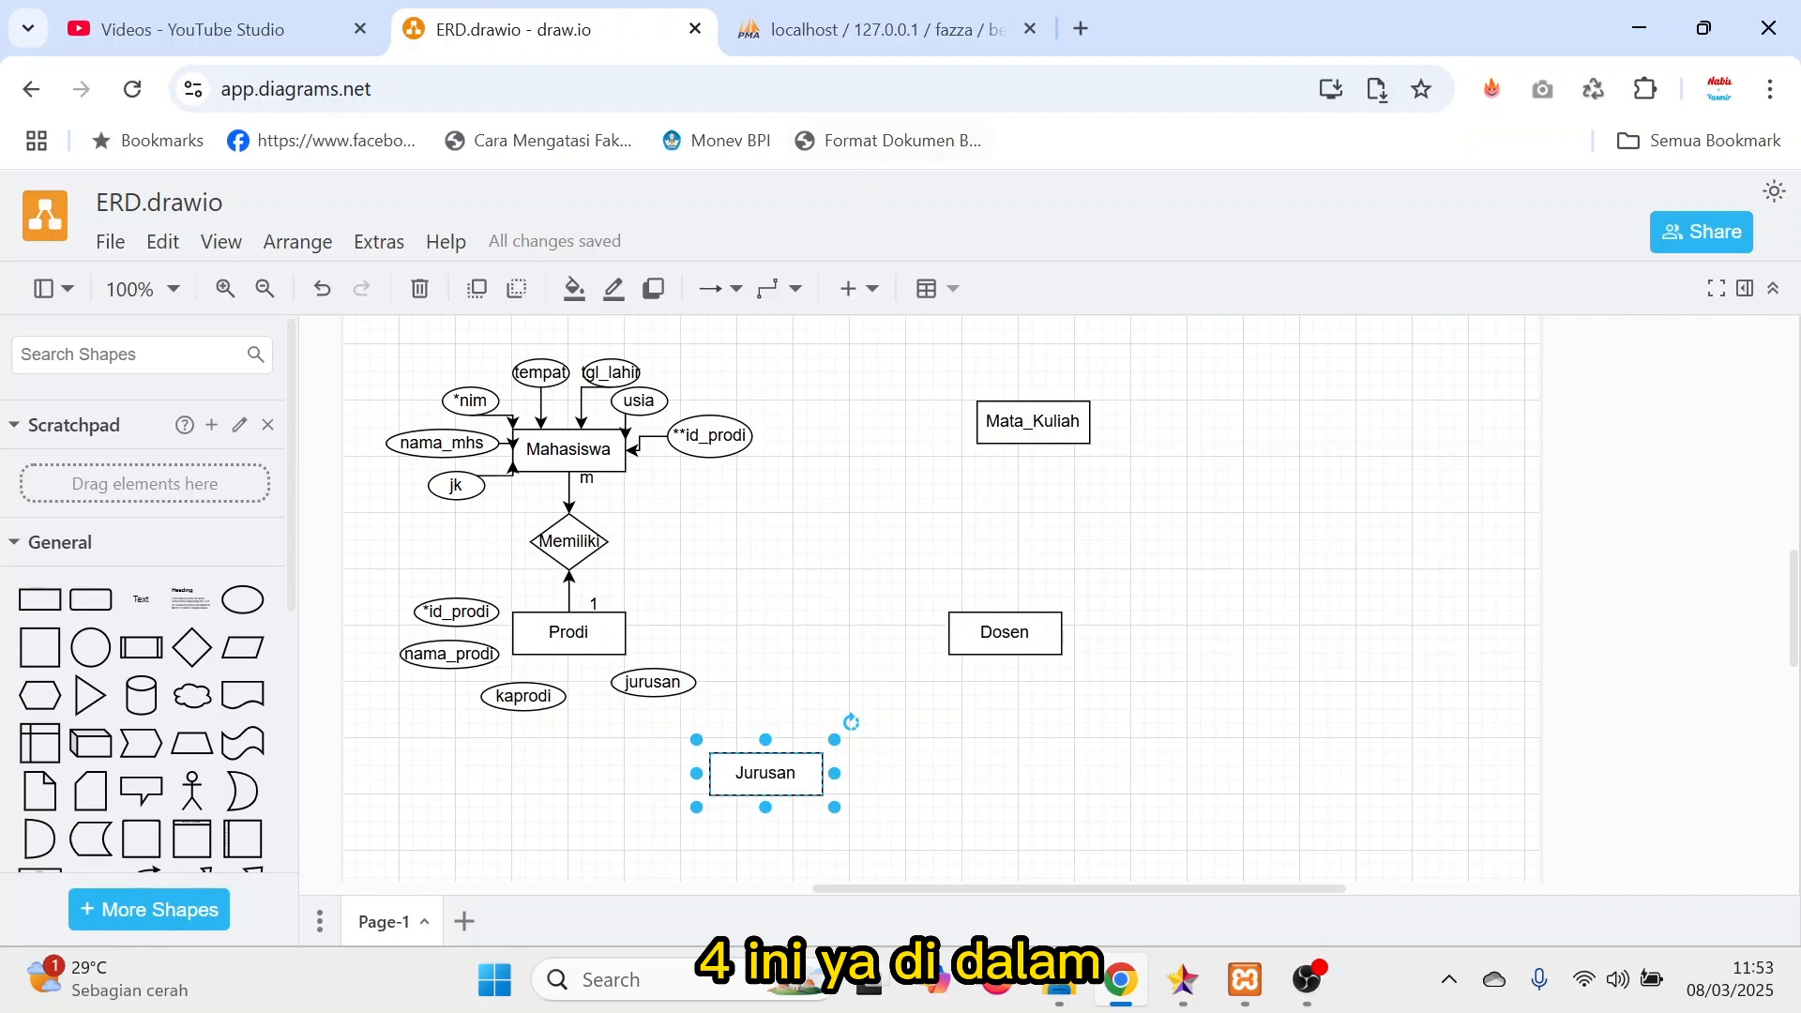
Switch to phpMyAdmin to view the fazza database's tables, and return to the ERD diagram.
click(856, 42)
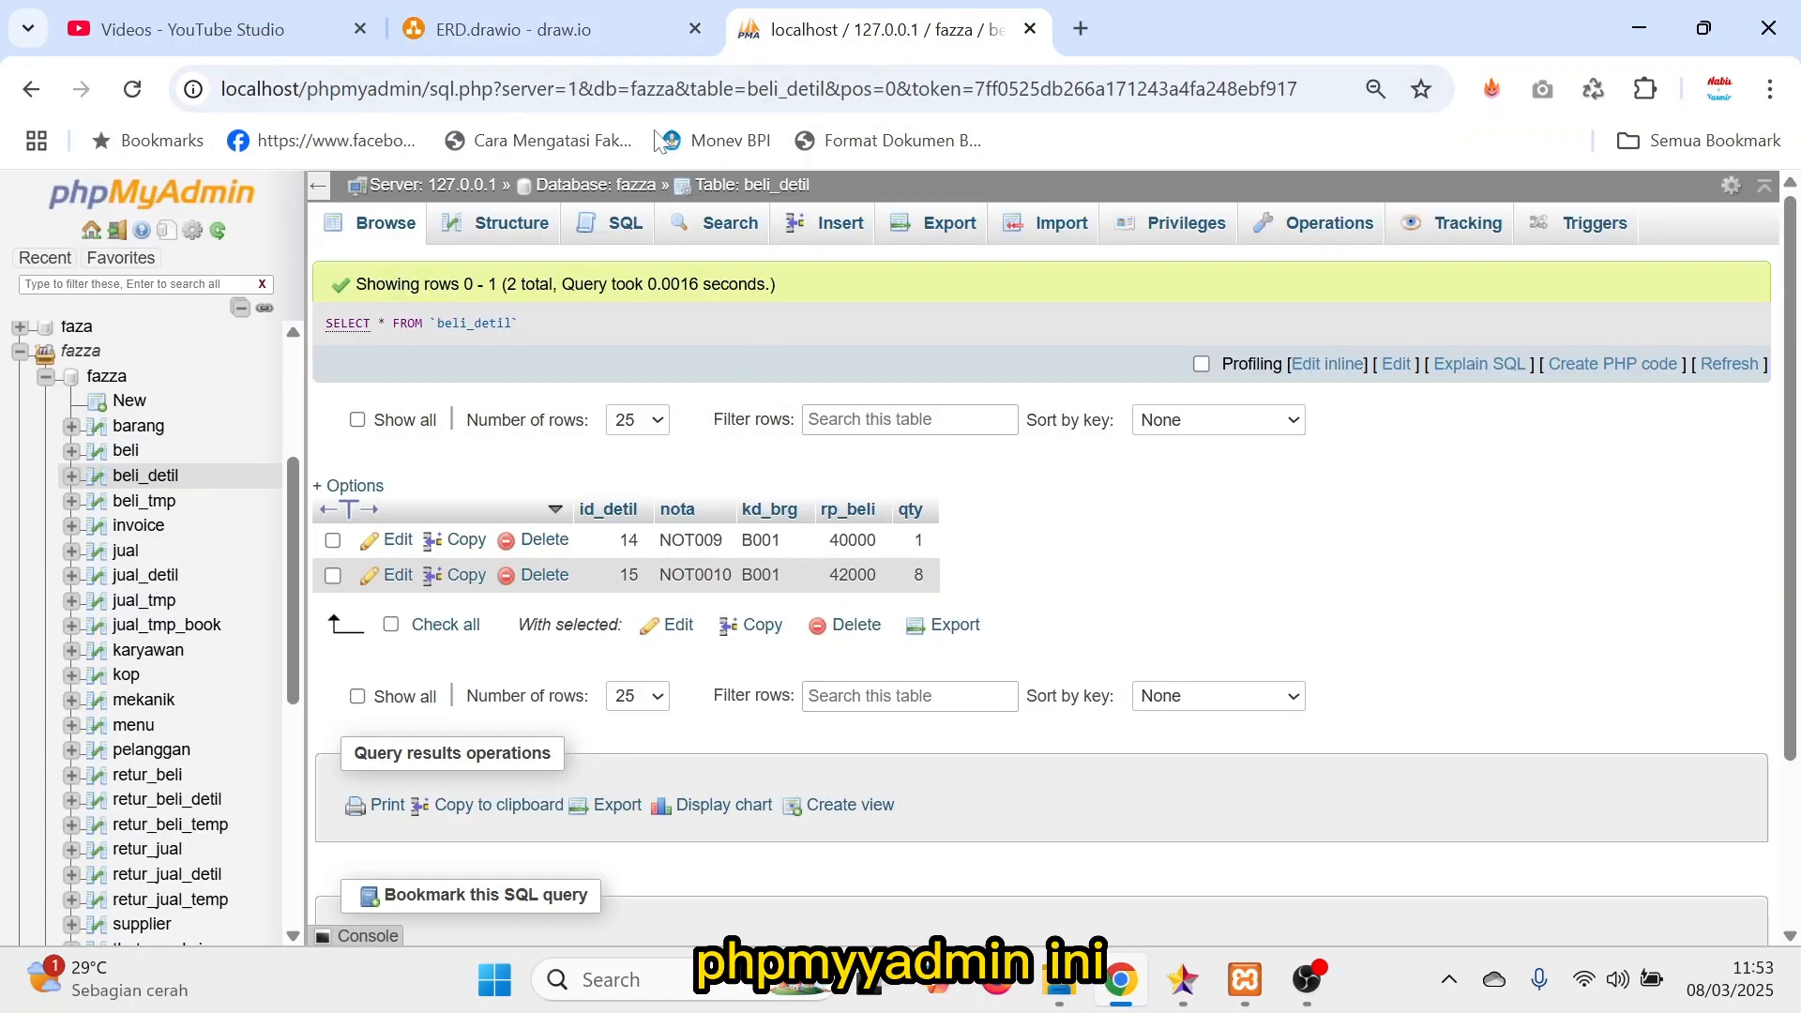
click(555, 35)
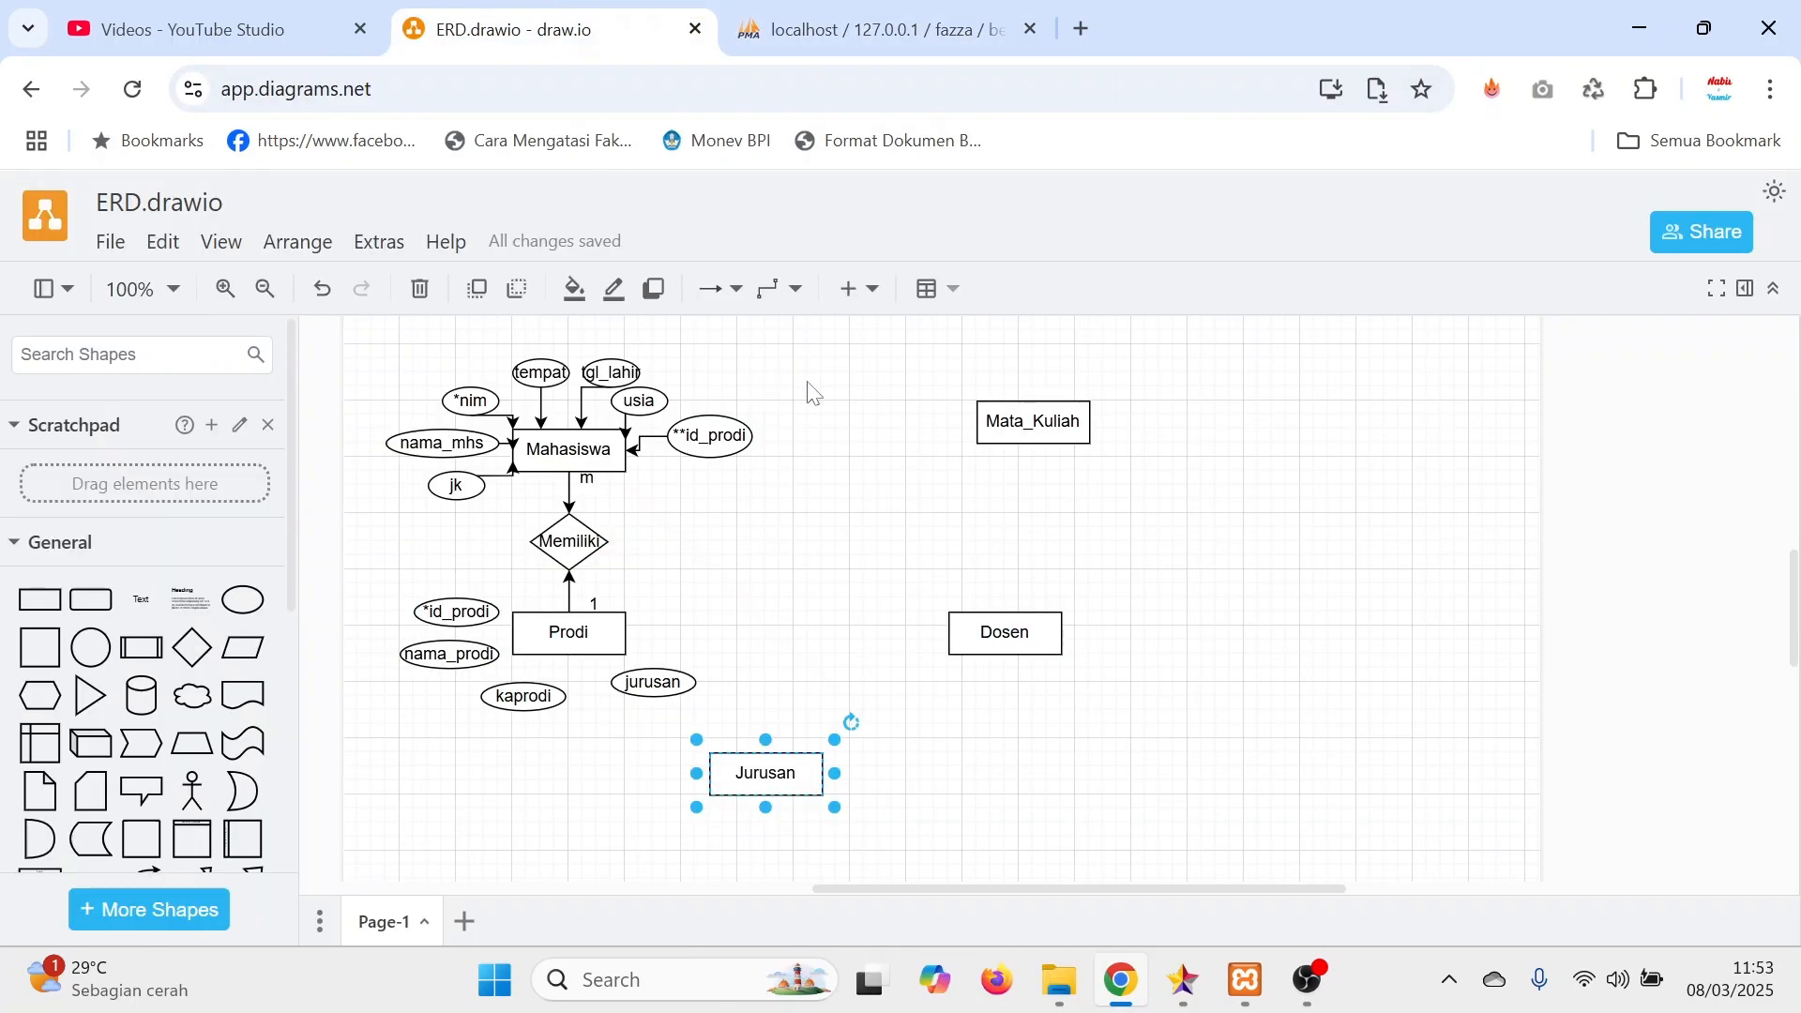
Move the jurusan attribute ellipse down beside kaprodi, freeing the space to the right of Prodi.
click(805, 559)
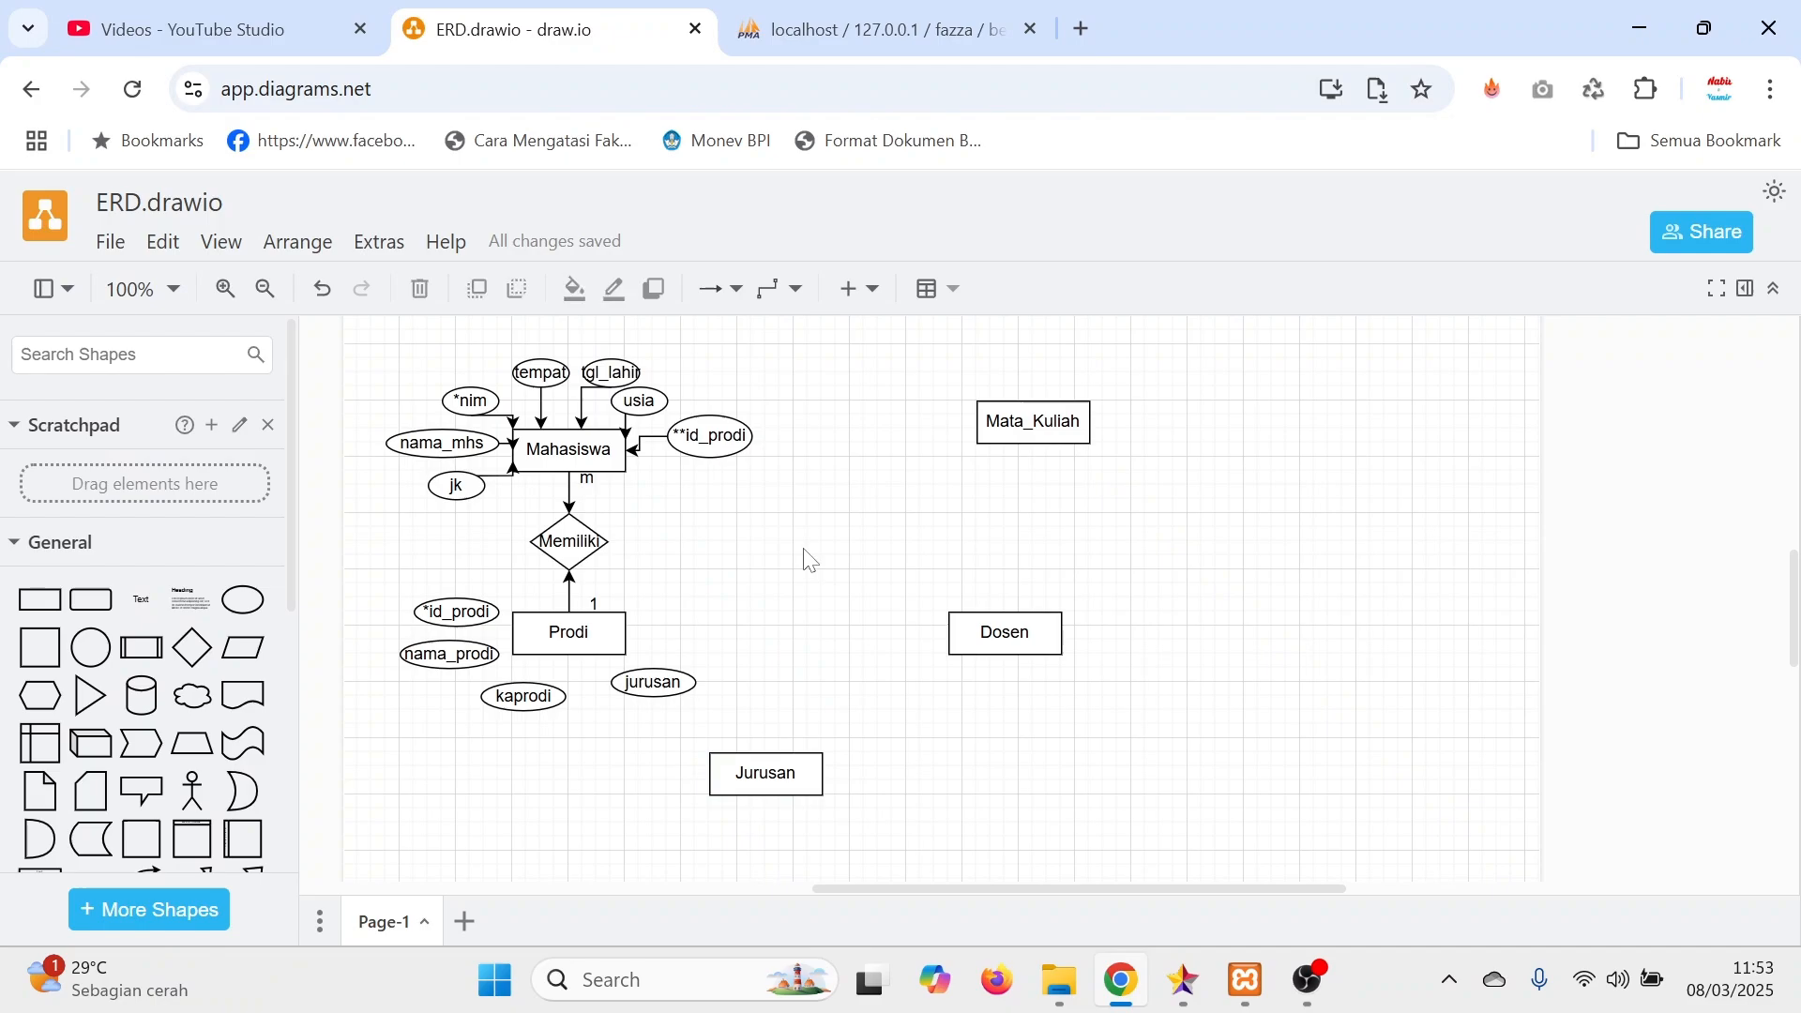
click(654, 682)
drag(654, 682, 625, 710)
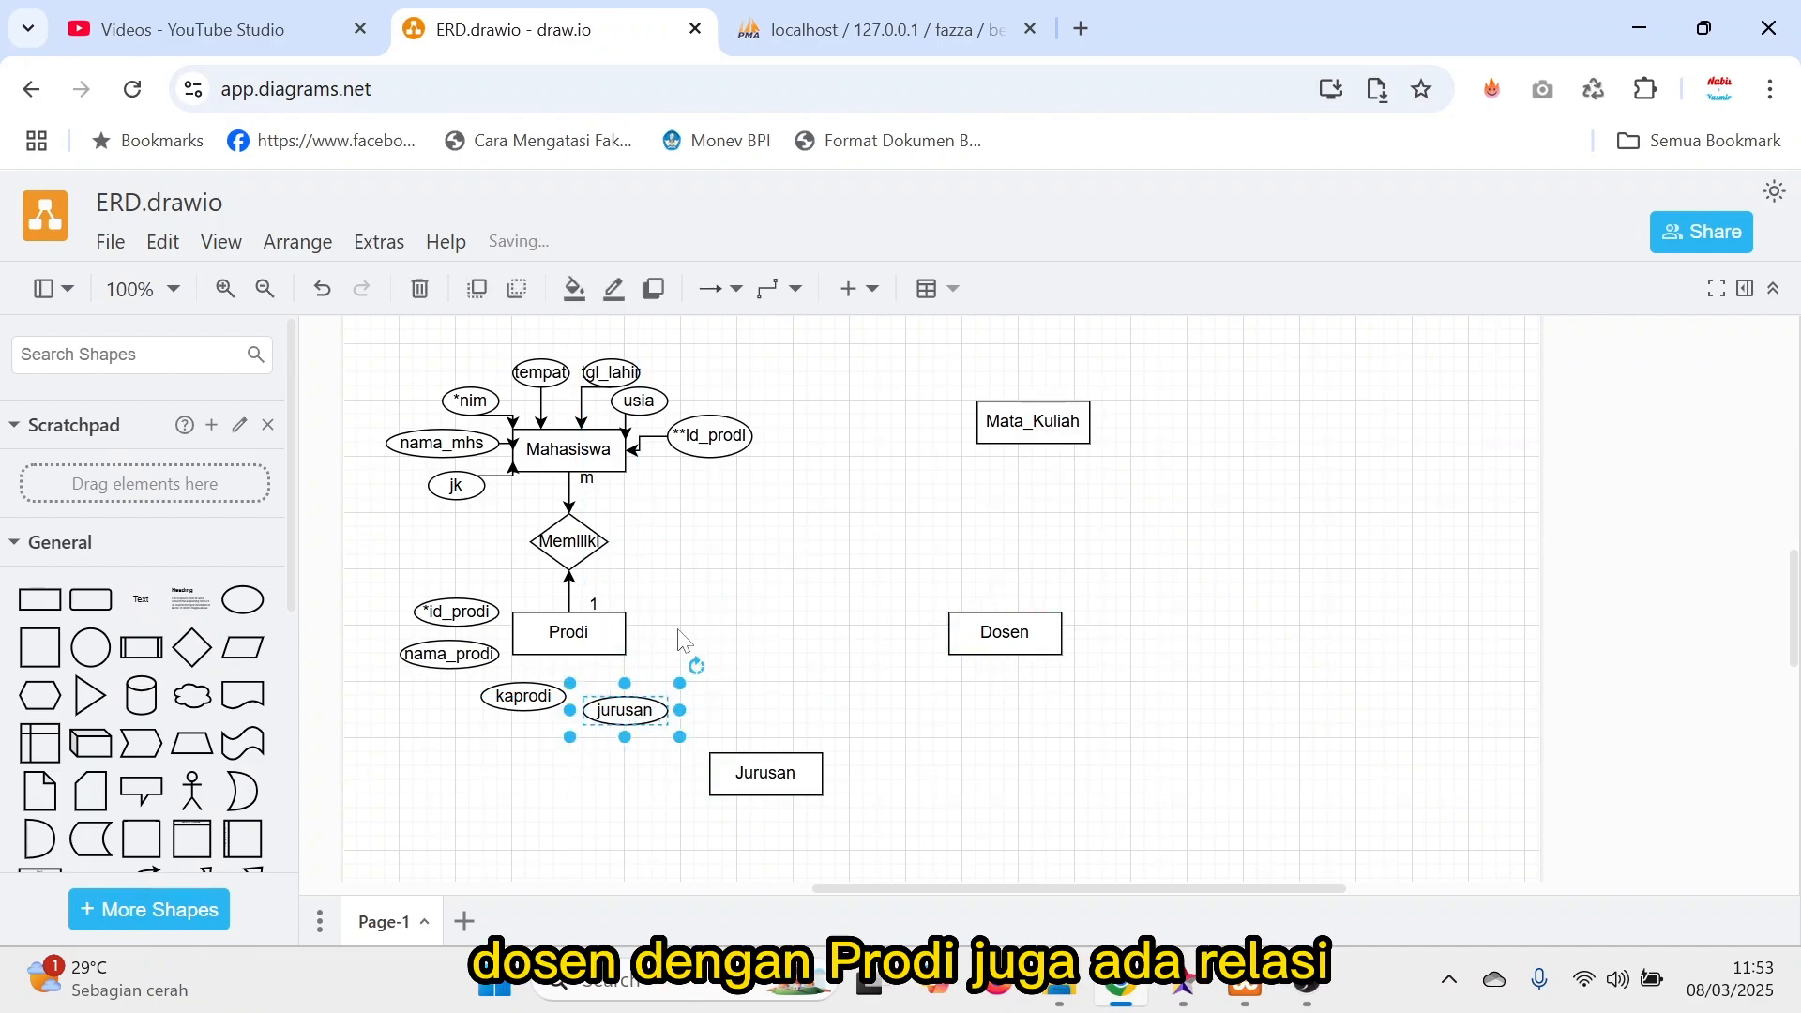
Duplicate the Memiliki relationship diamond, place it between Prodi and Dosen, and connect both entities to it with arrows.
click(575, 544)
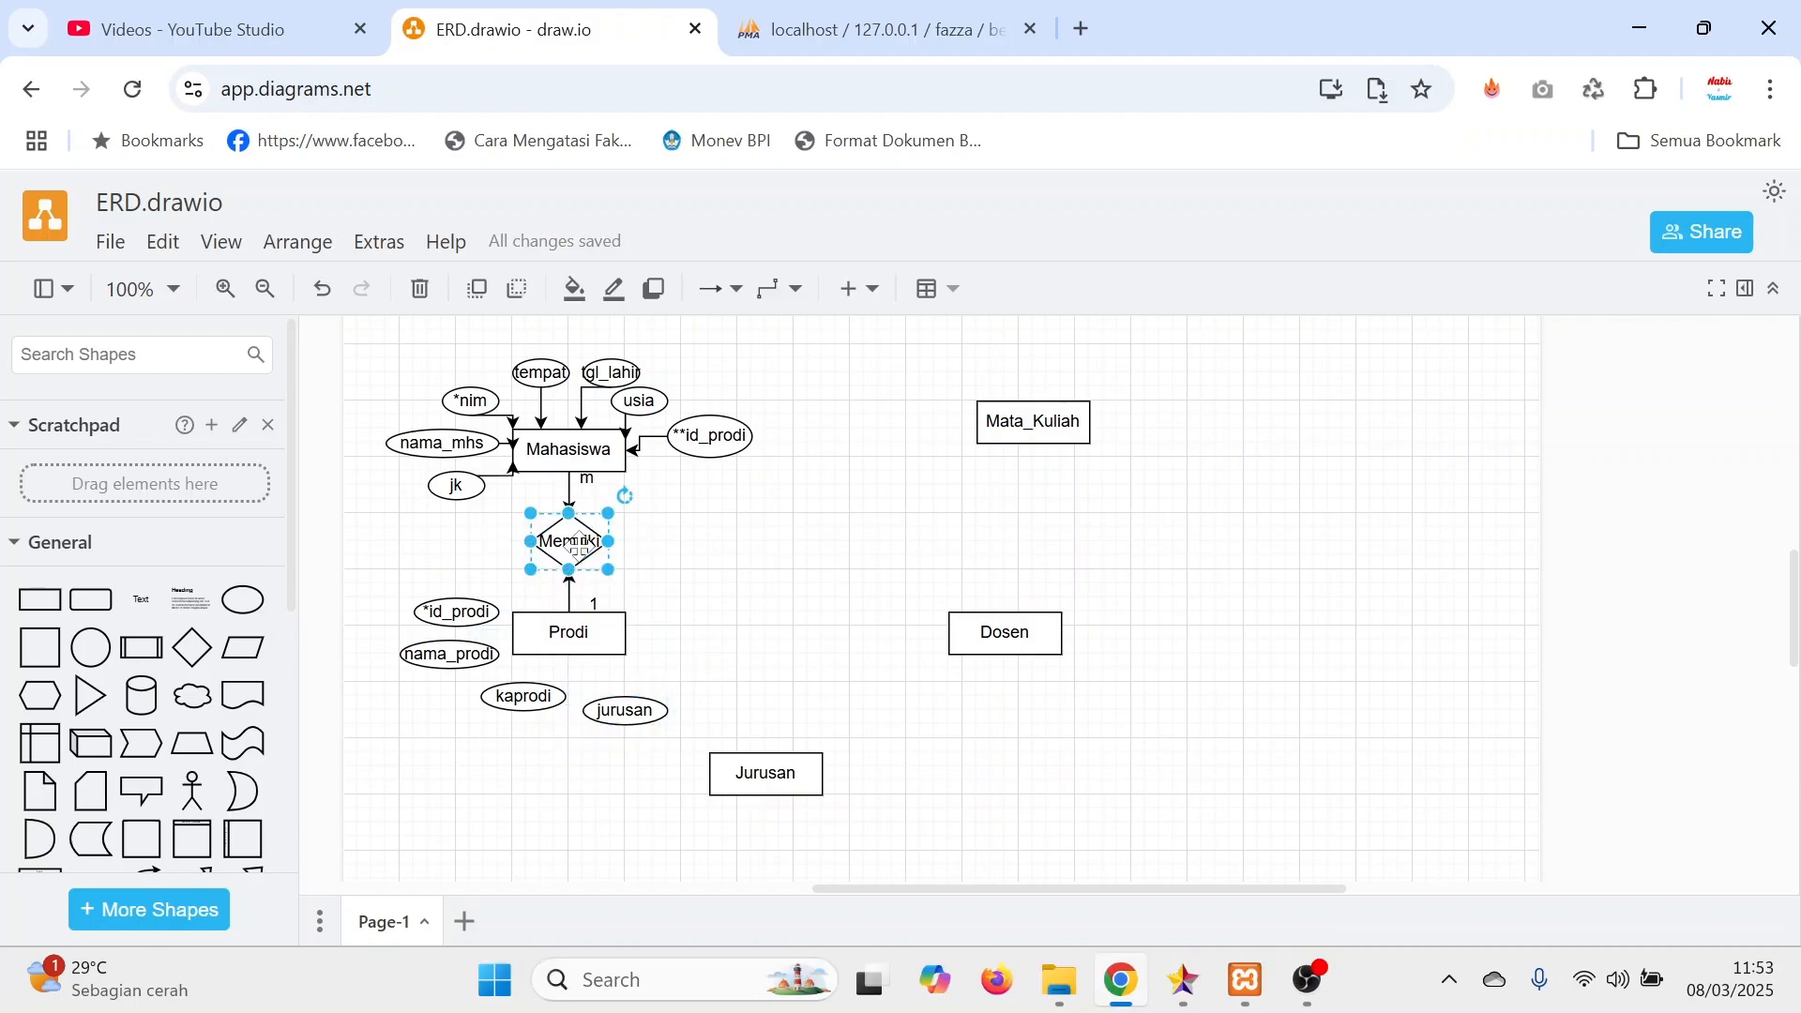
key(ctrl+c)
key(ctrl+v)
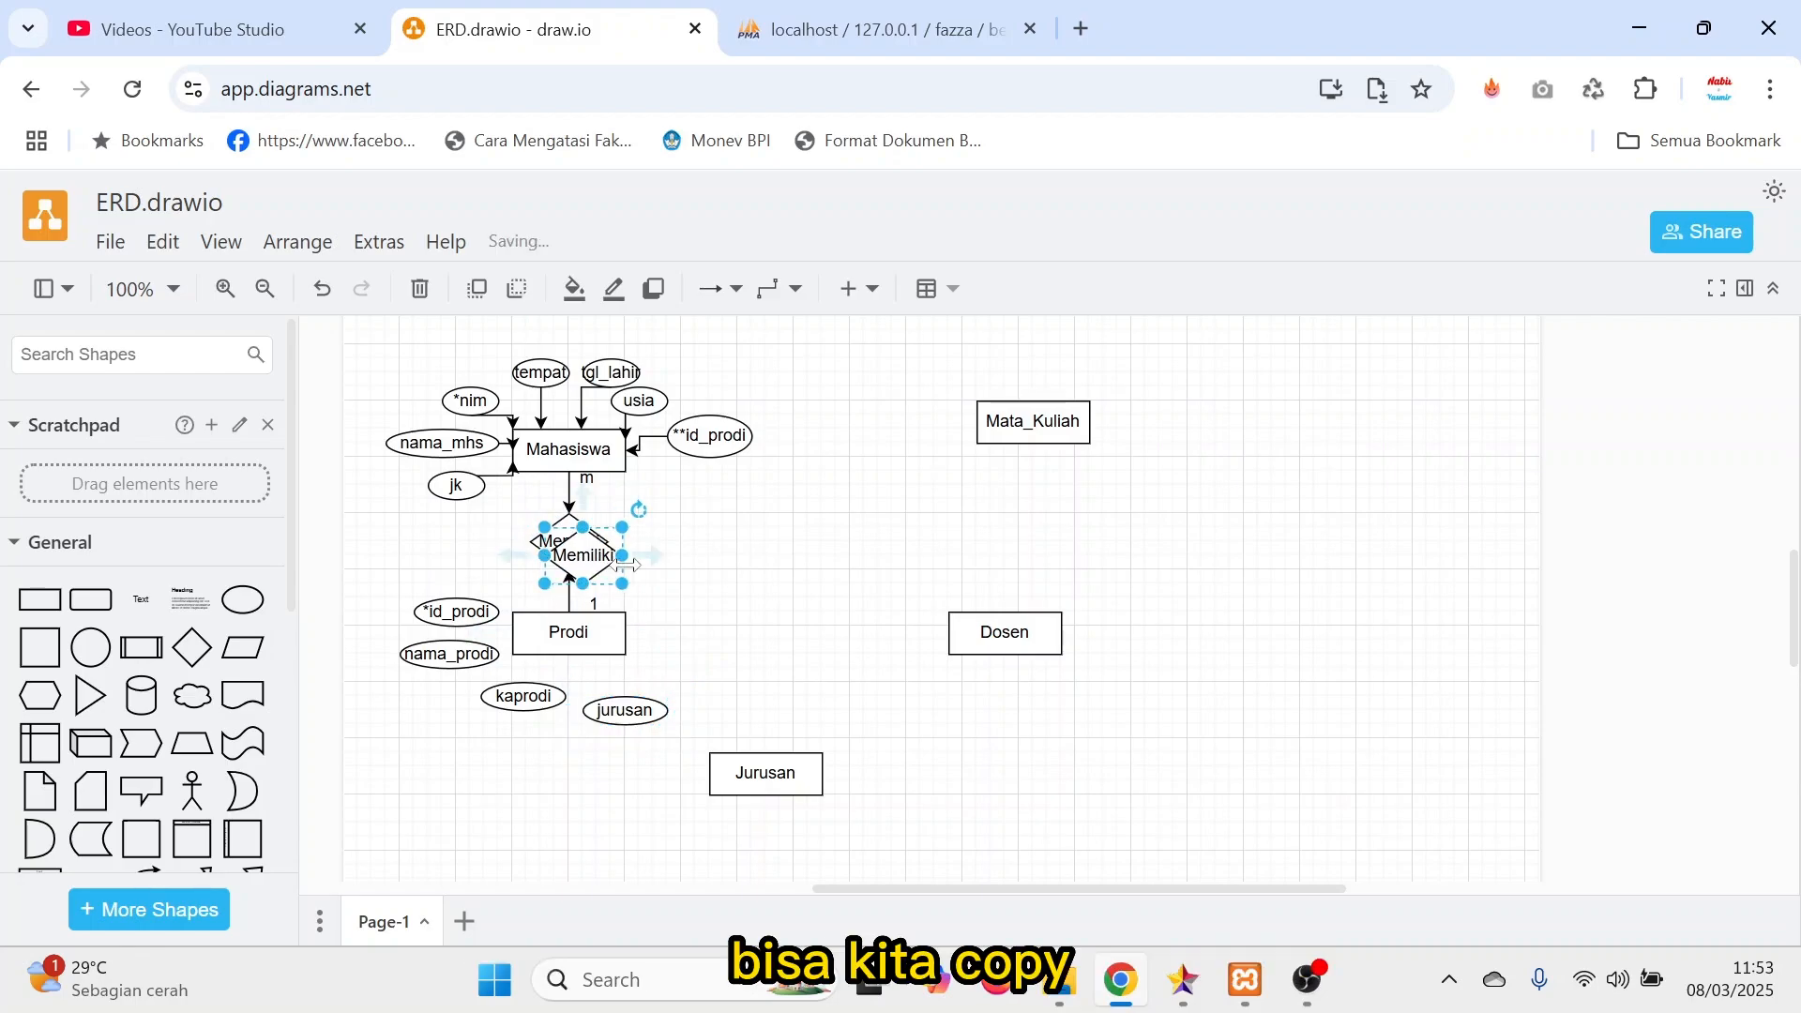
drag(577, 546, 802, 654)
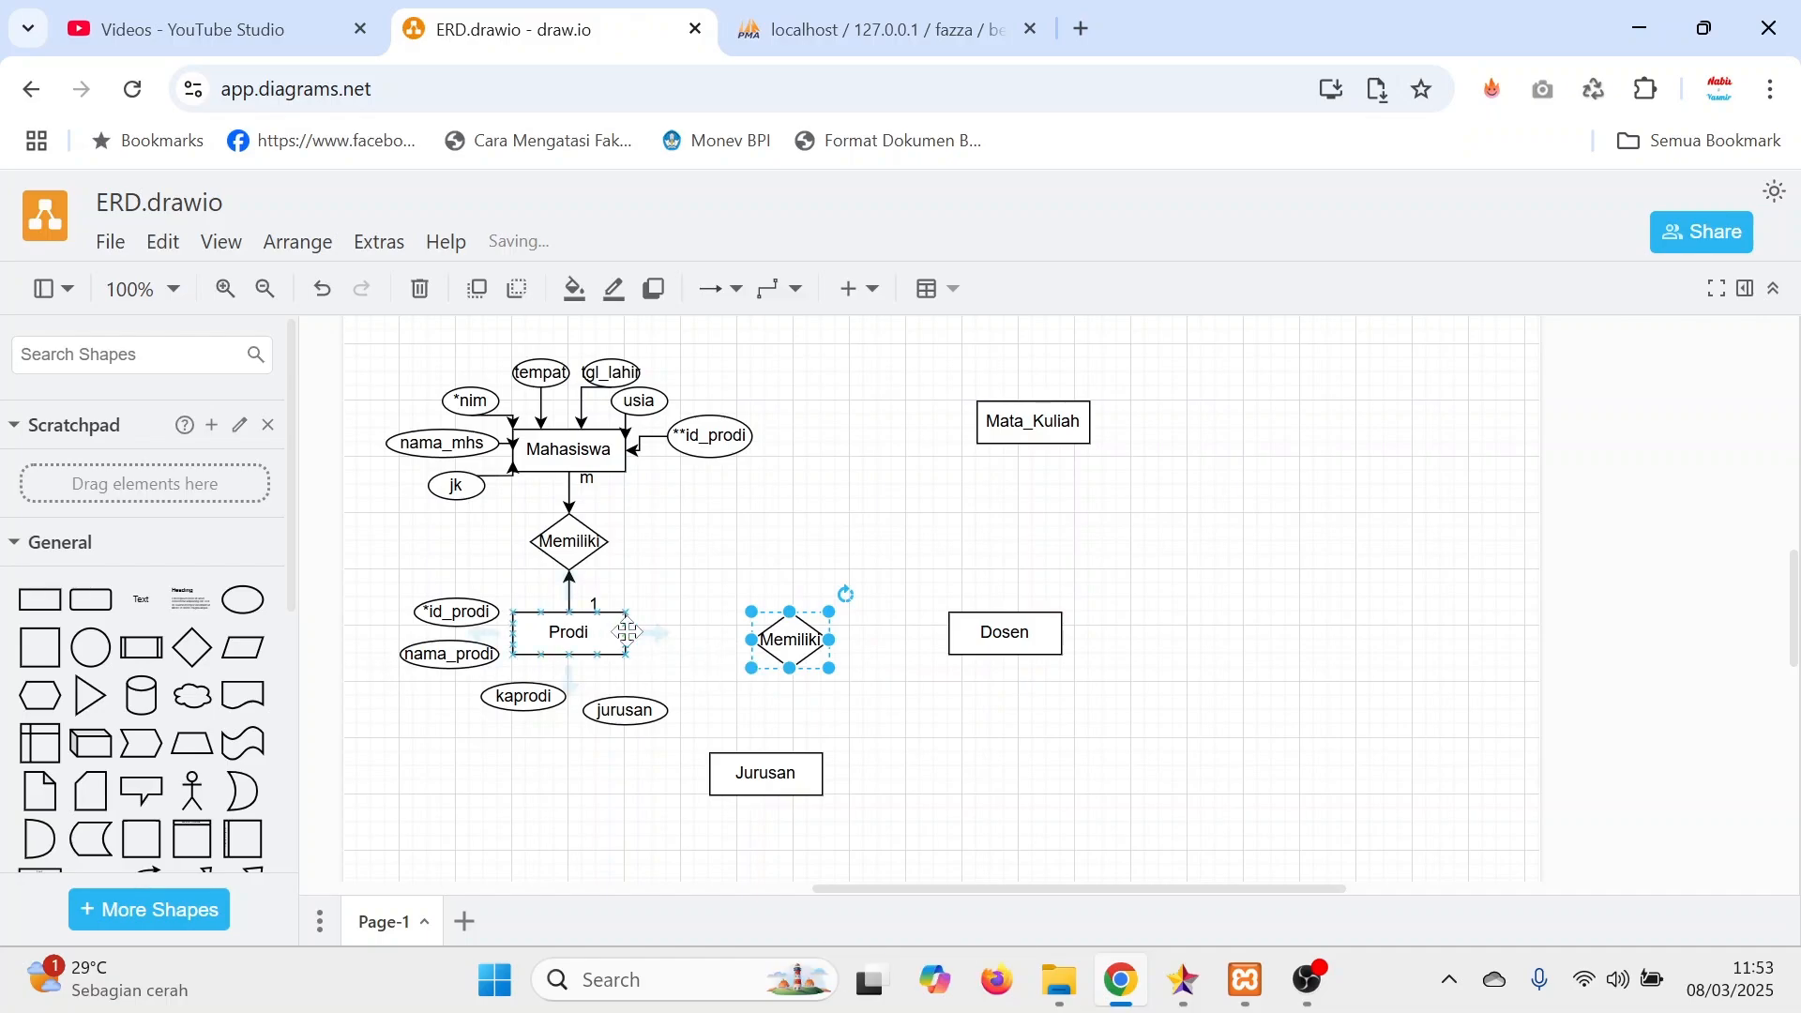
drag(641, 633, 755, 641)
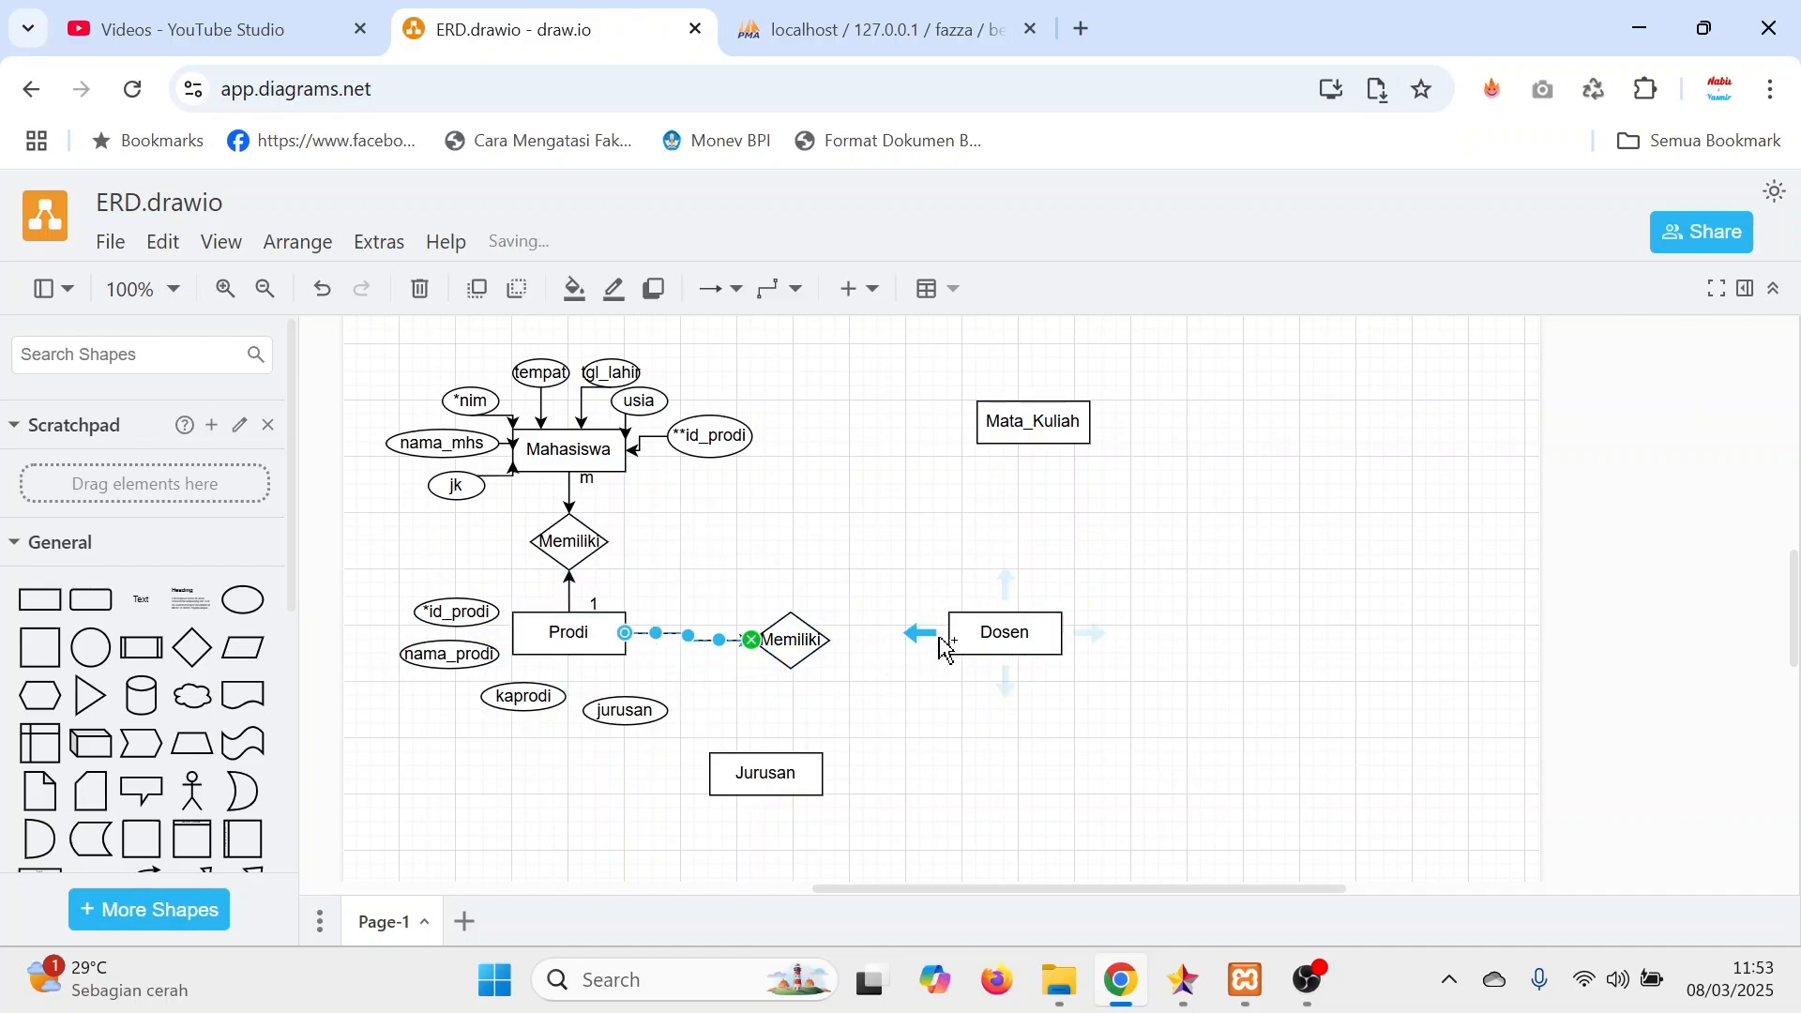
drag(920, 634, 797, 634)
key(ctrl+z)
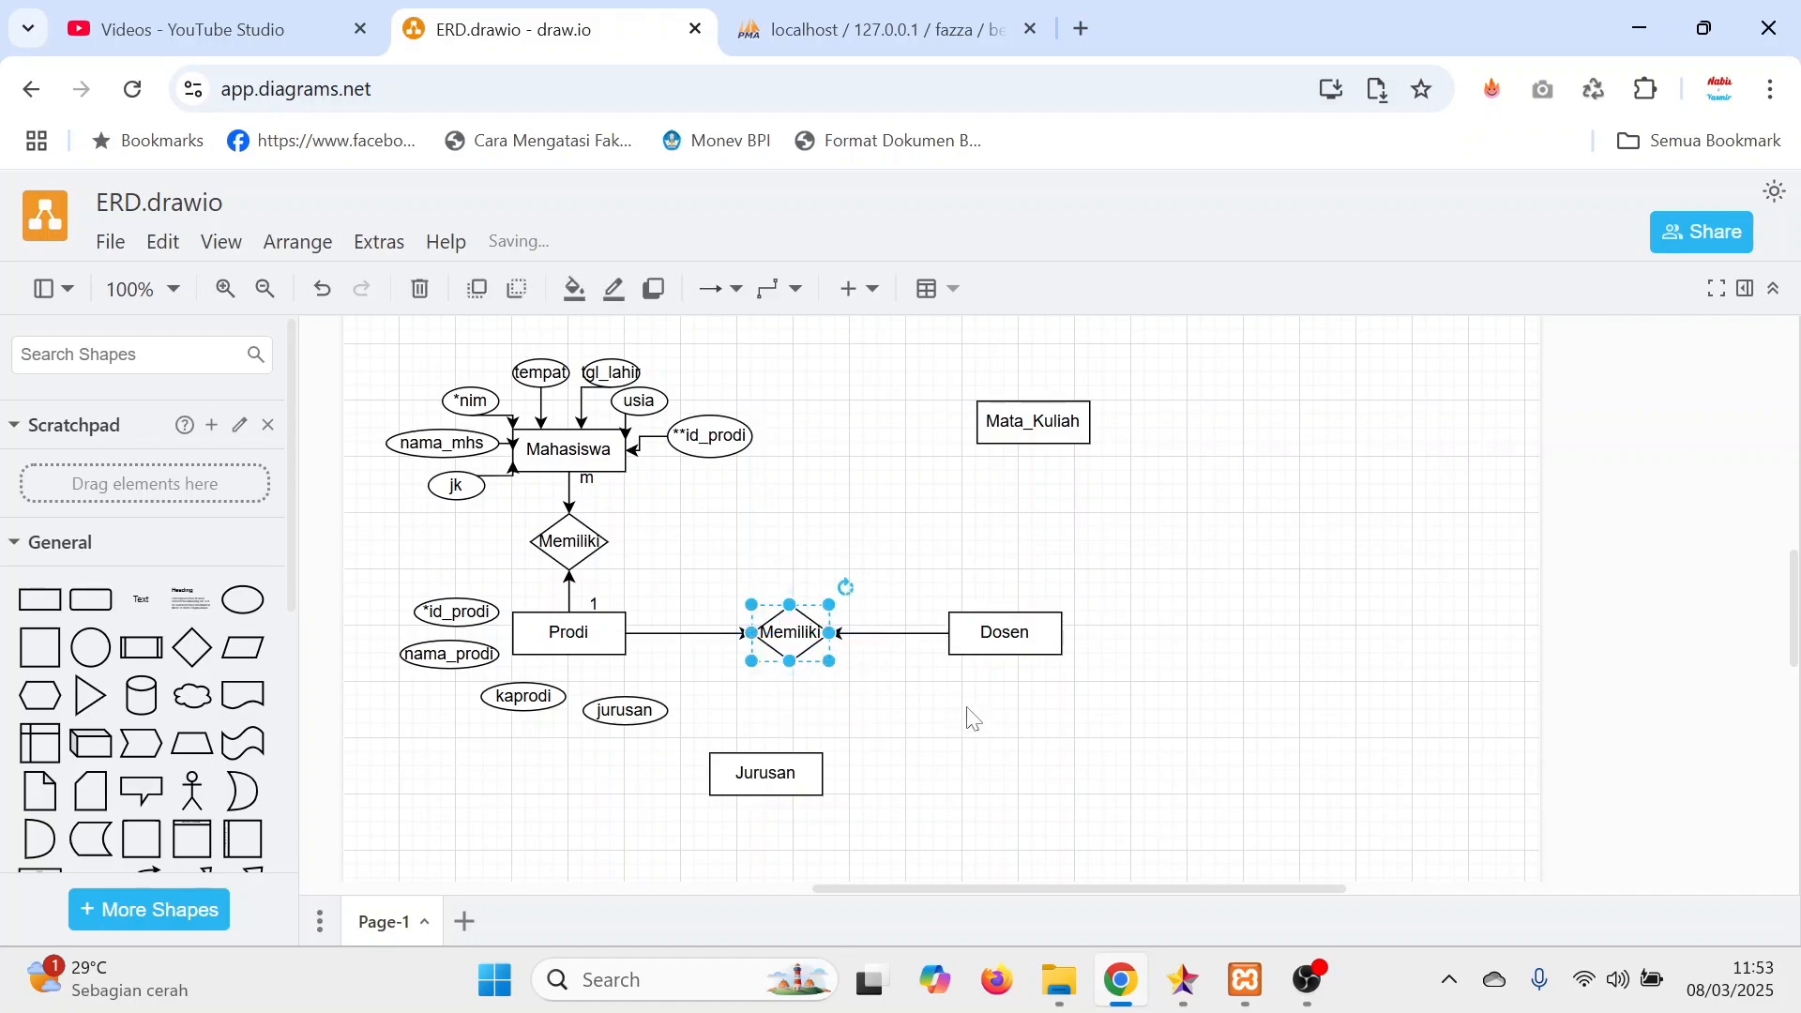
click(991, 731)
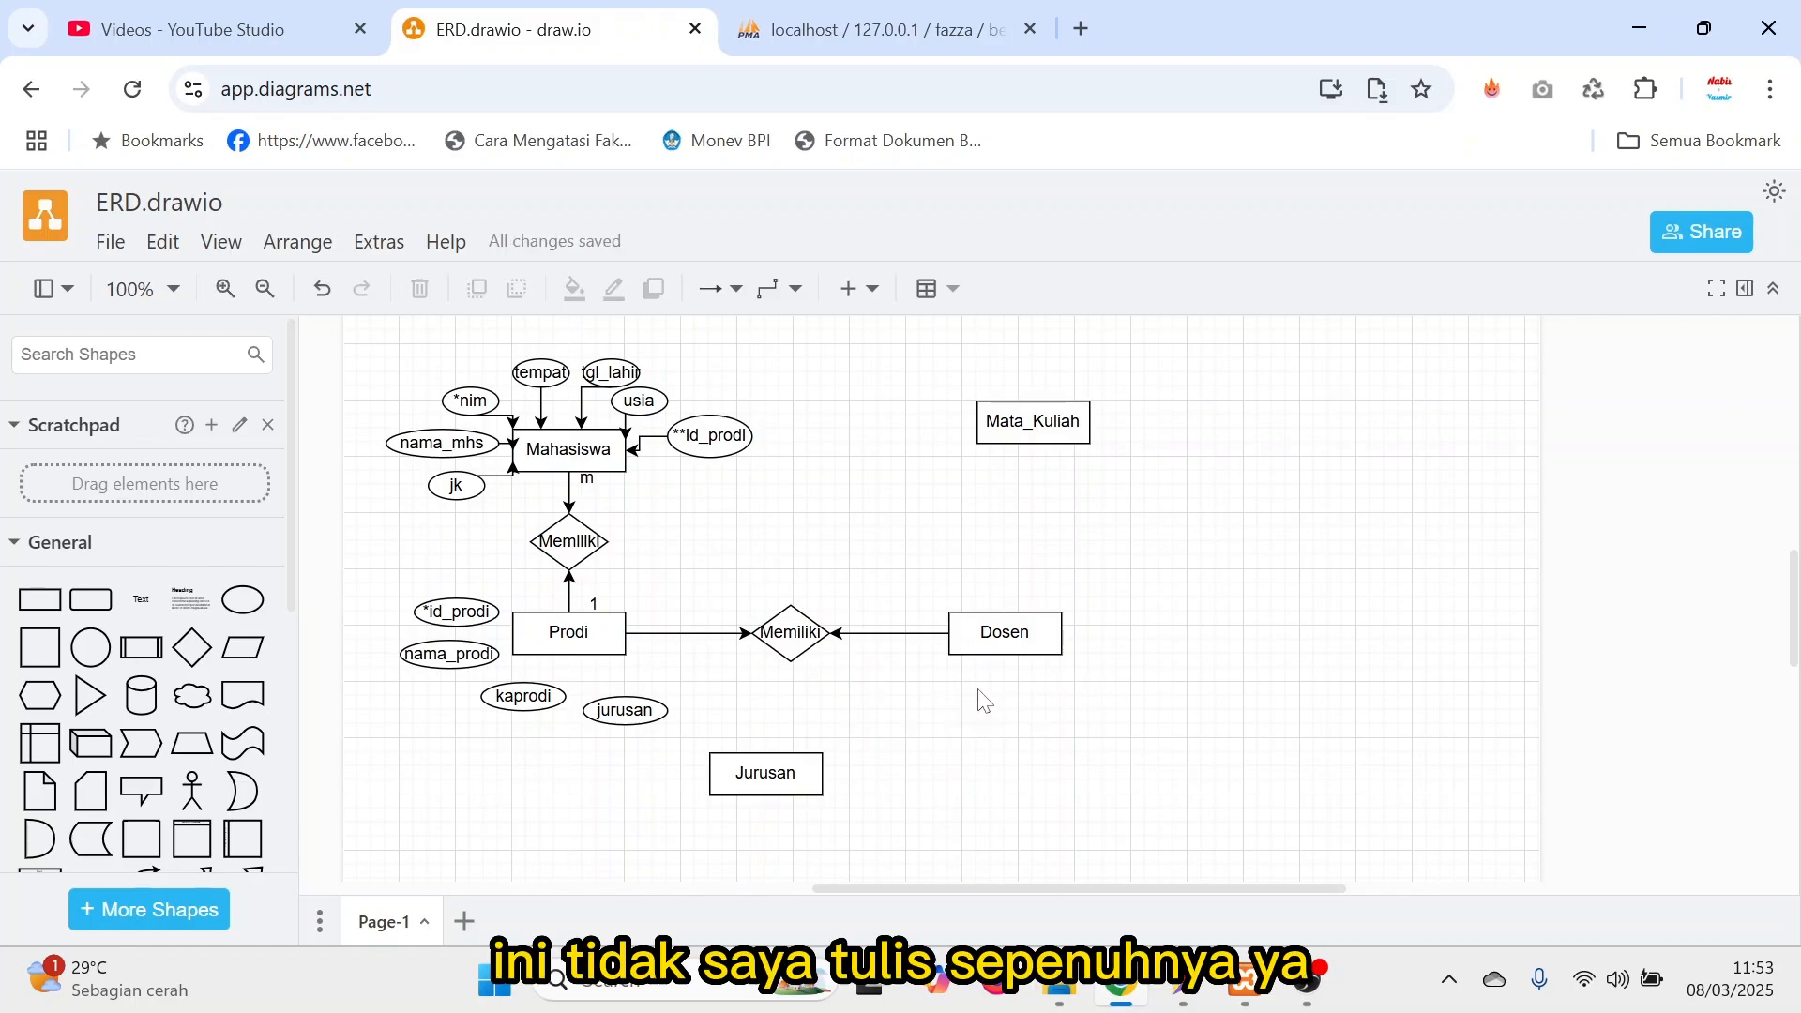
Copy the existing cardinality labels to the new relationship, placing m beside Dosen and 1 beside Prodi.
click(586, 477)
key(ctrl+c)
key(ctrl+v)
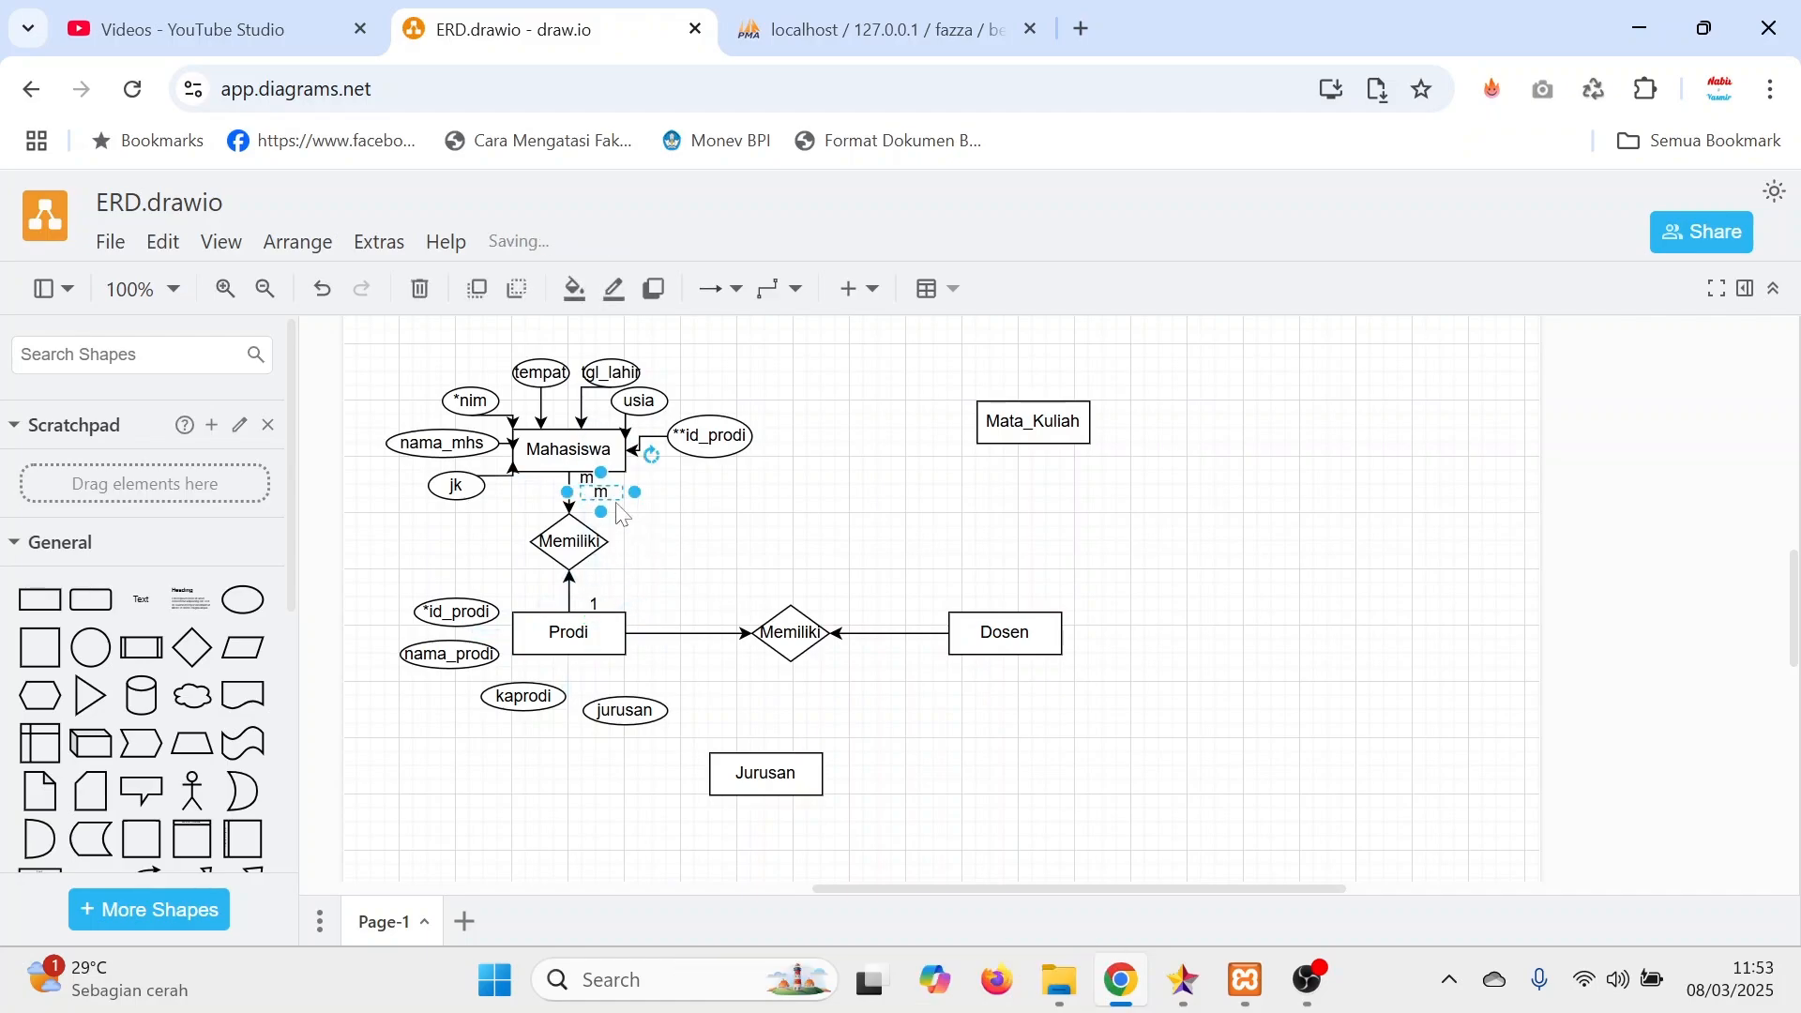
drag(608, 489, 935, 615)
click(594, 601)
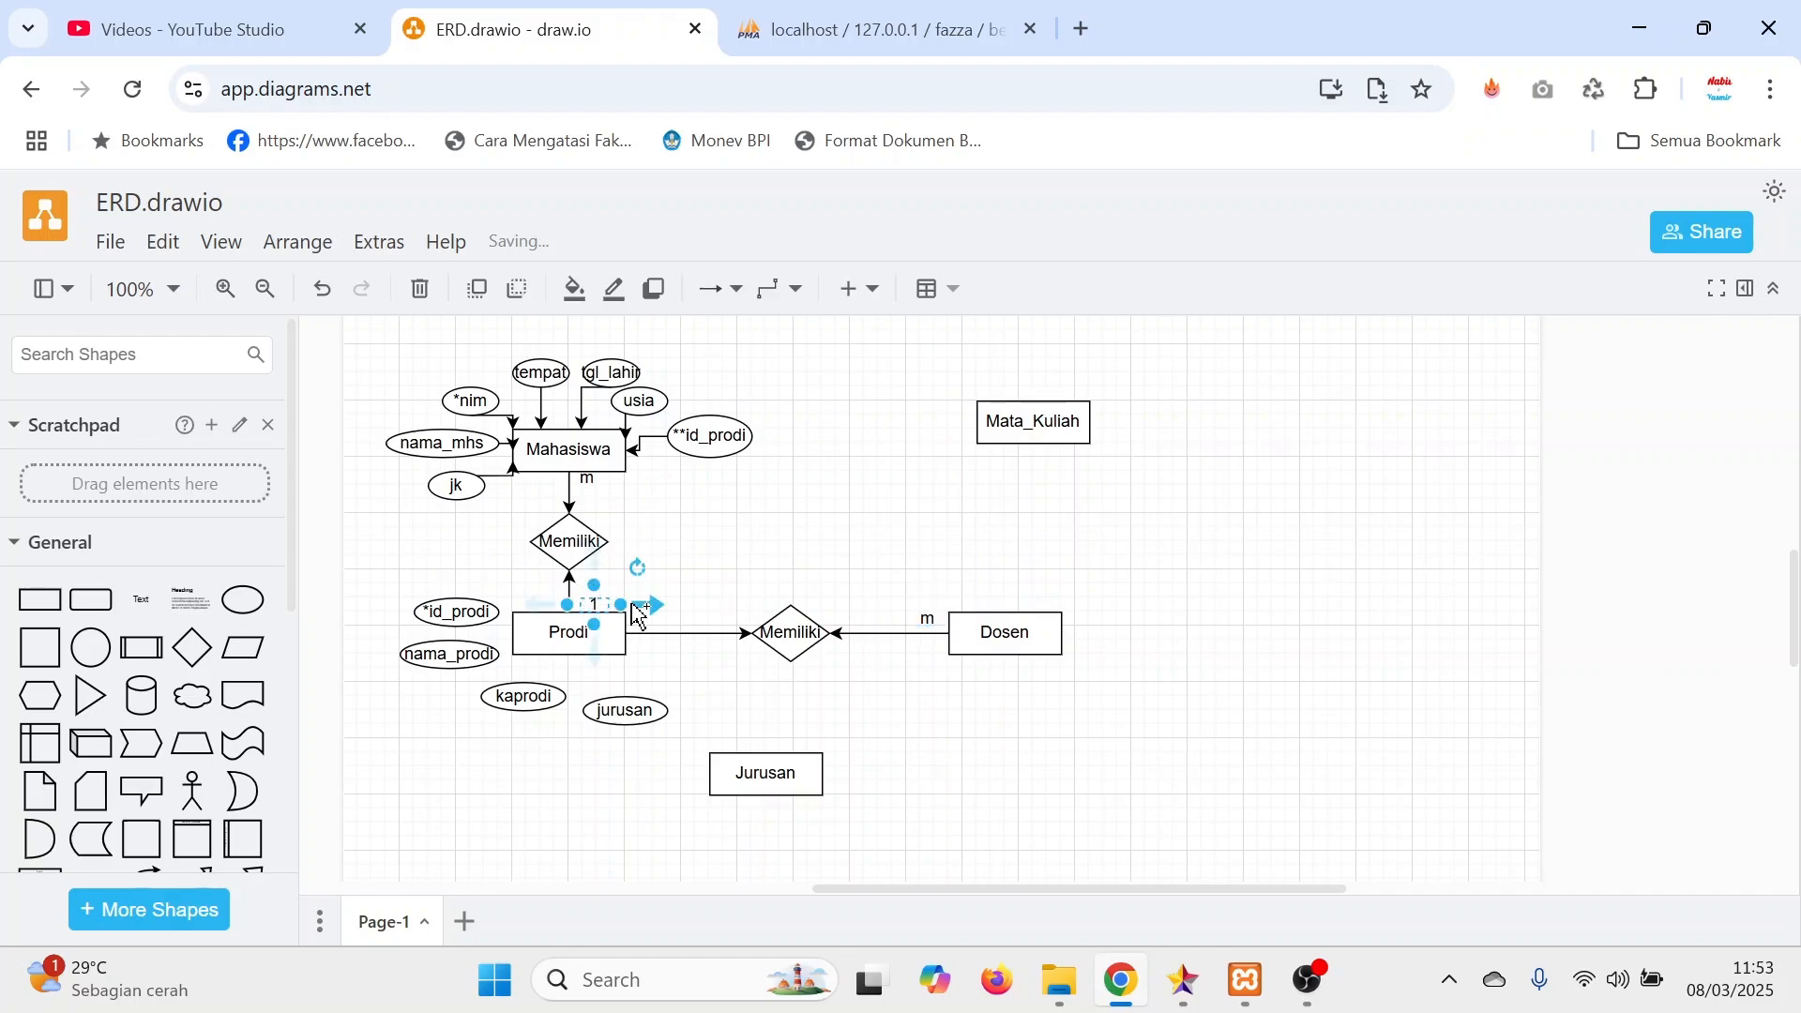
key(ctrl+c)
key(ctrl+v)
drag(615, 618, 661, 621)
click(1011, 765)
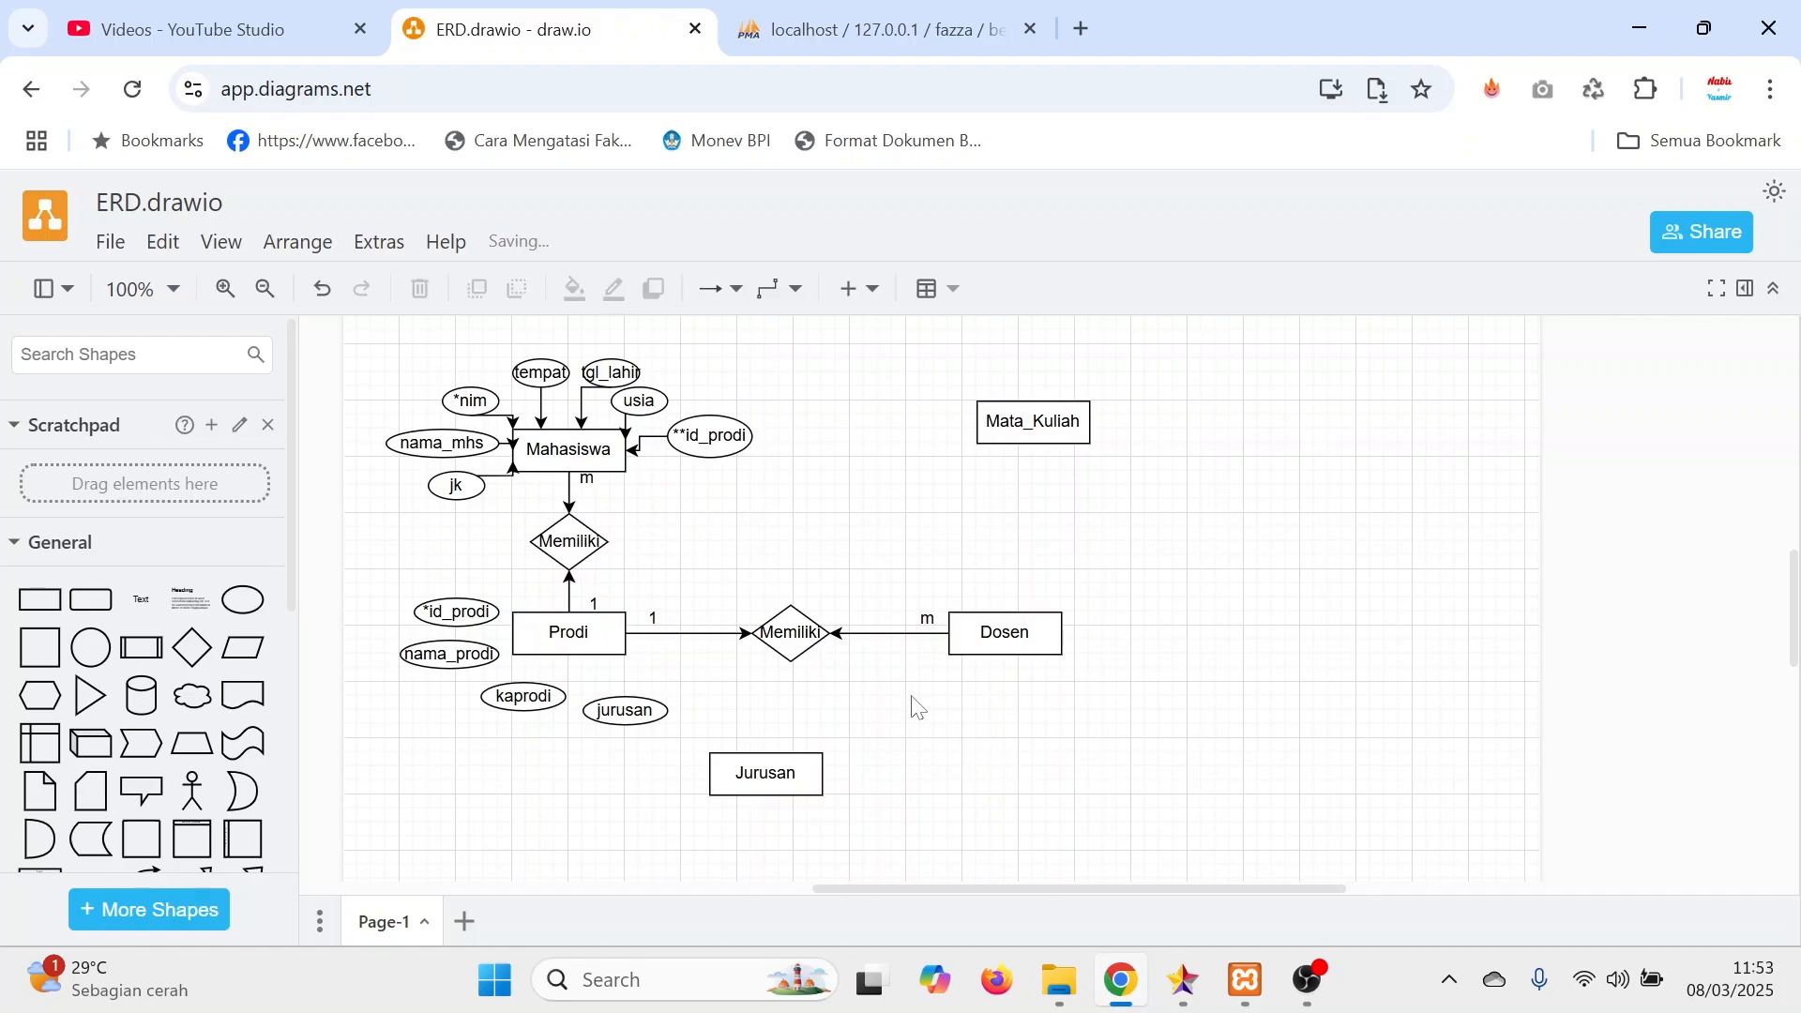
Duplicate Mahasiswa's **id_prodi foreign key attribute, place it to the right of Dosen, and connect it to Dosen.
click(457, 611)
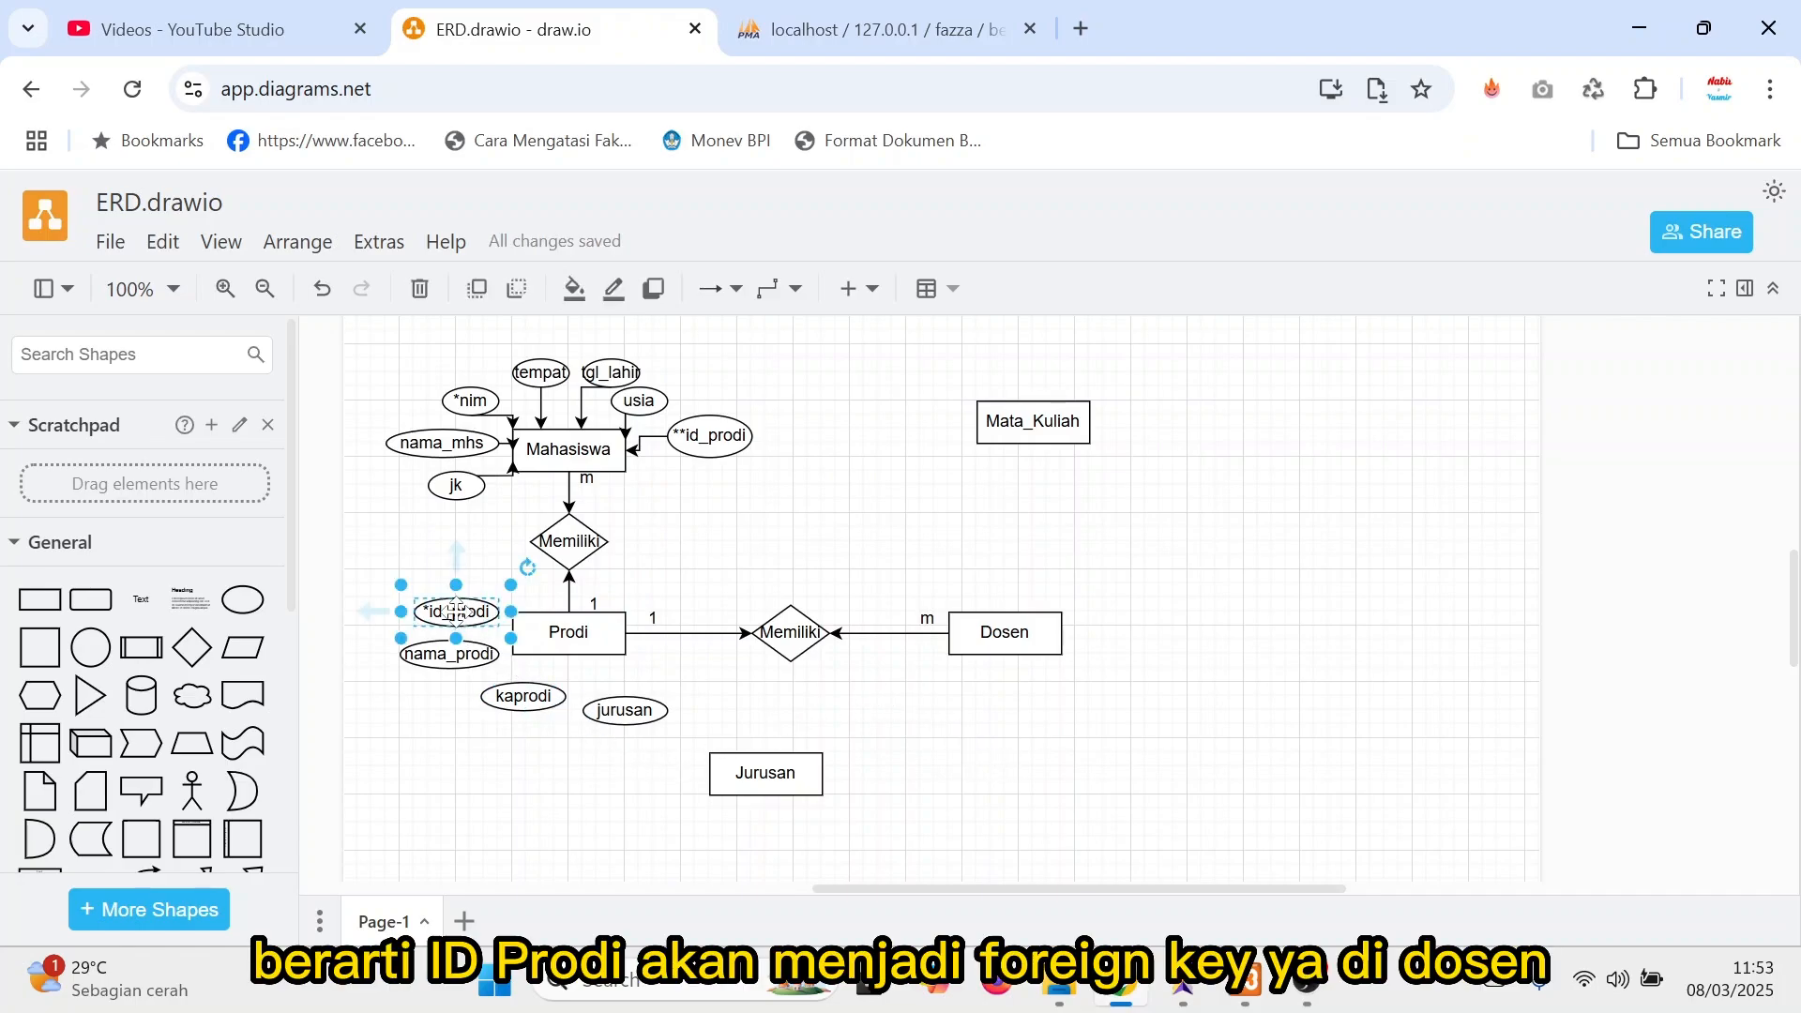
click(706, 433)
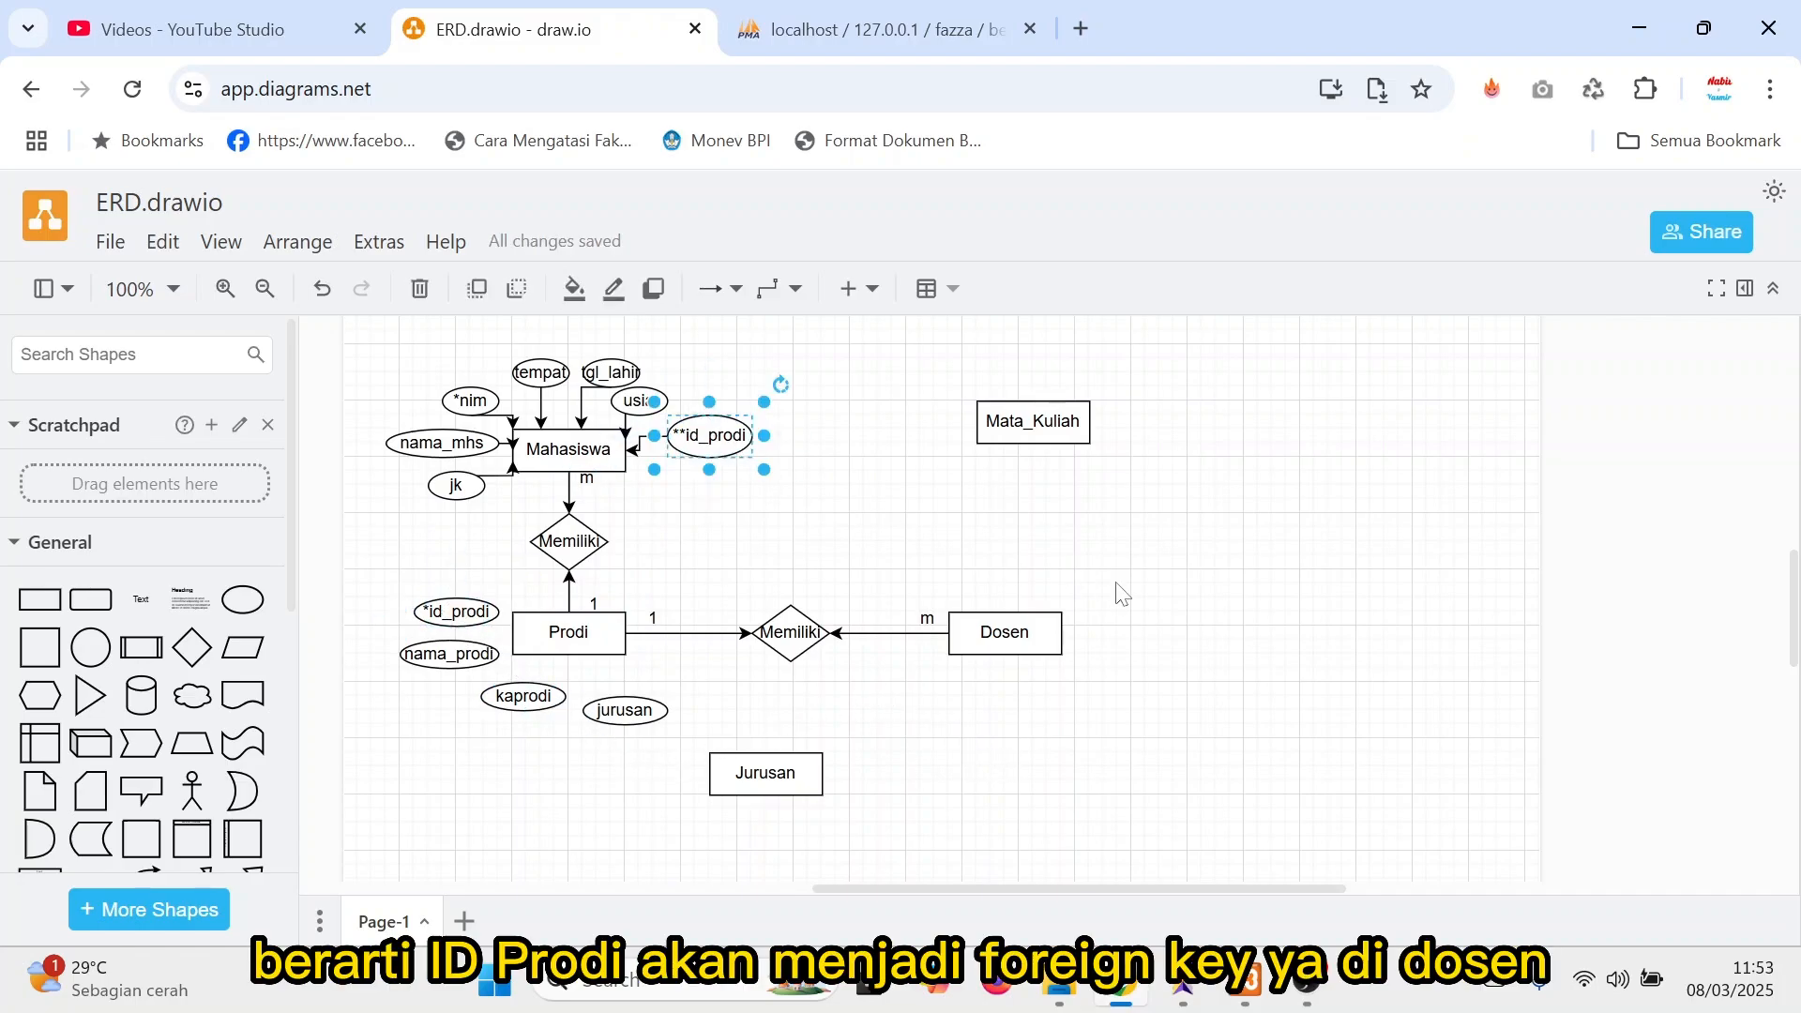
key(ctrl+d)
mouse_move(722, 474)
mouse_down()
mouse_move(1191, 619)
mouse_move(1122, 648)
mouse_move(1125, 625)
mouse_move(1160, 631)
mouse_move(1065, 634)
mouse_up()
click(1022, 728)
drag(1174, 627, 1132, 628)
click(1093, 713)
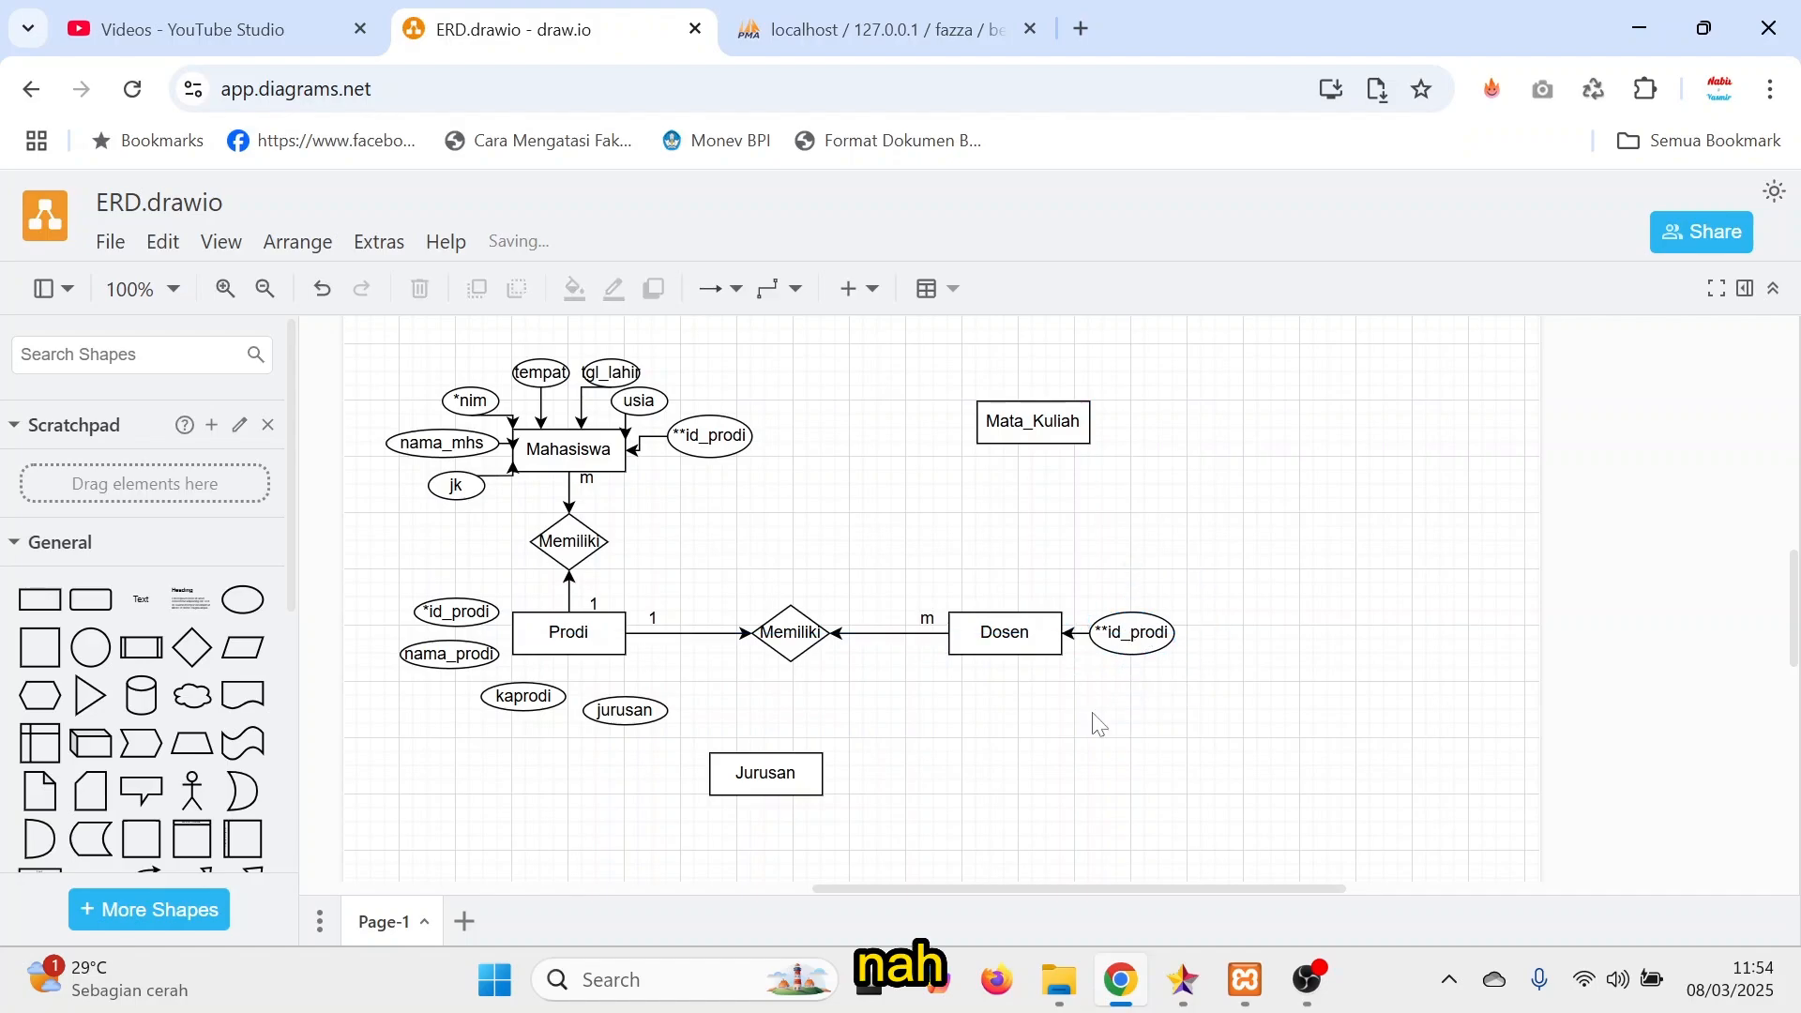
Copy the usia ellipse to just below Dosen and relabel it *nidn as the primary key attribute.
scroll(1124, 736, up, 3)
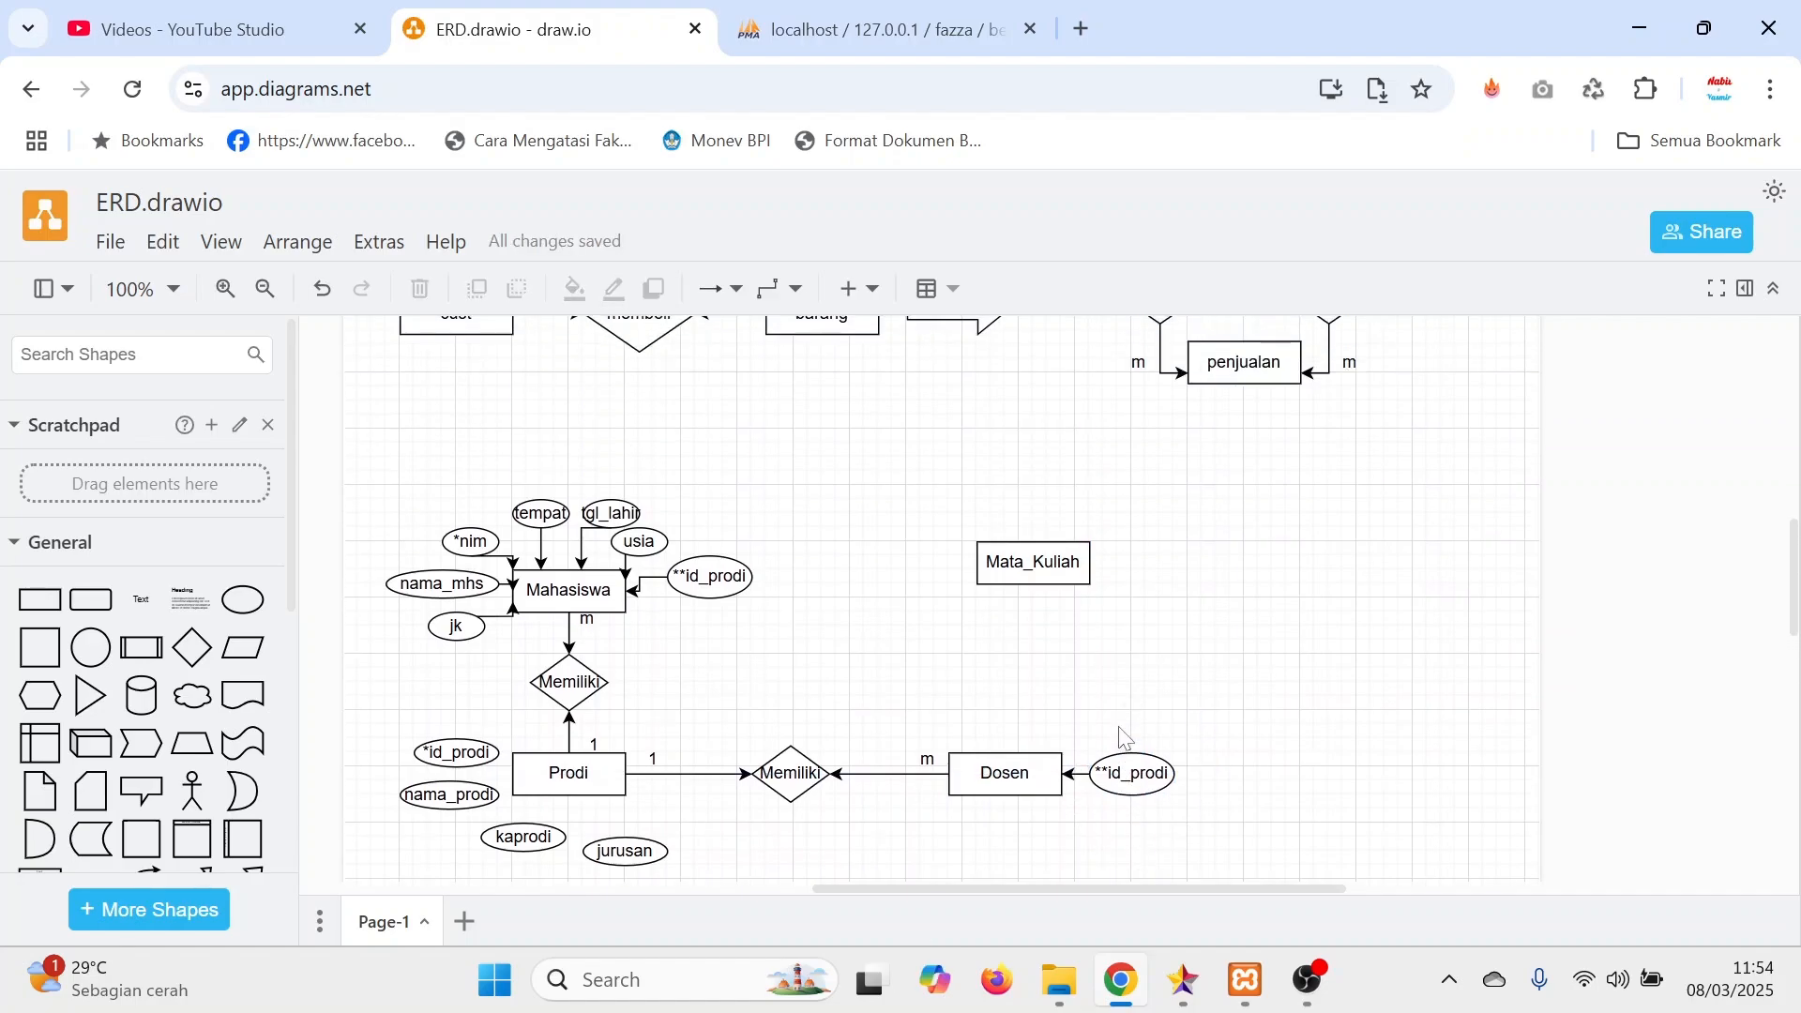
scroll(1124, 736, down, 3)
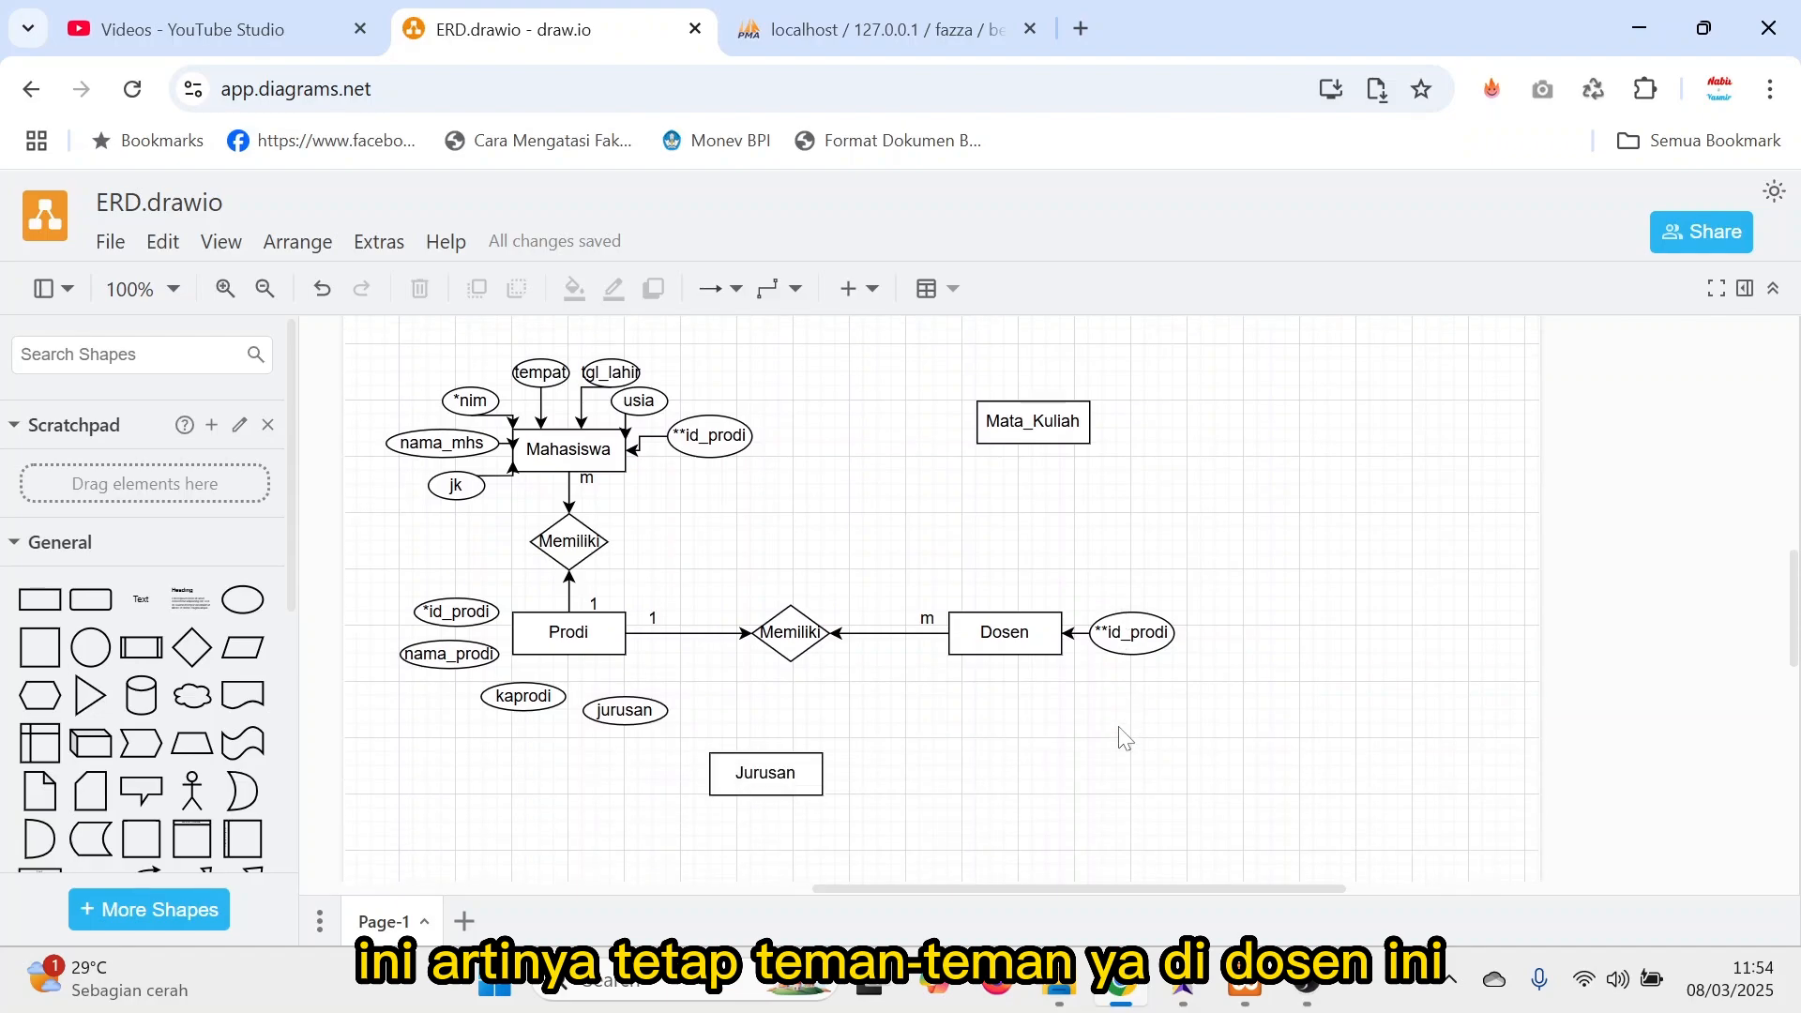
mouse_move(1010, 677)
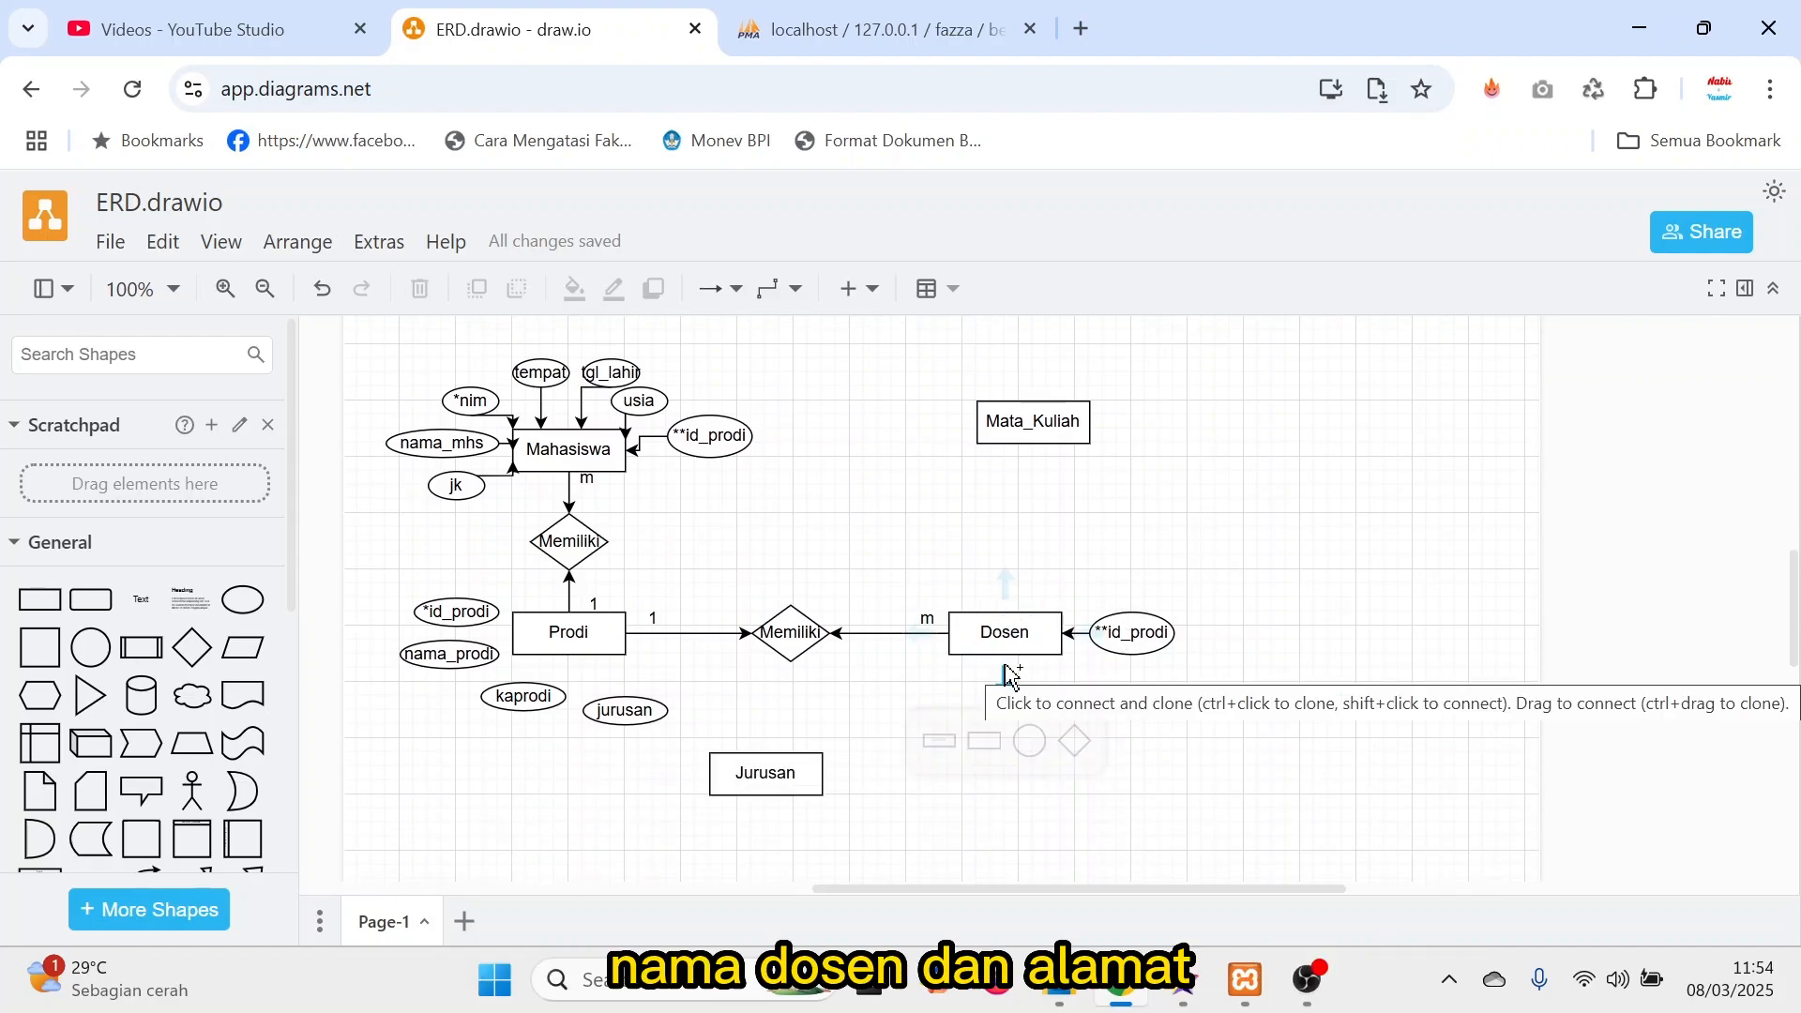
click(639, 401)
key(ctrl+d)
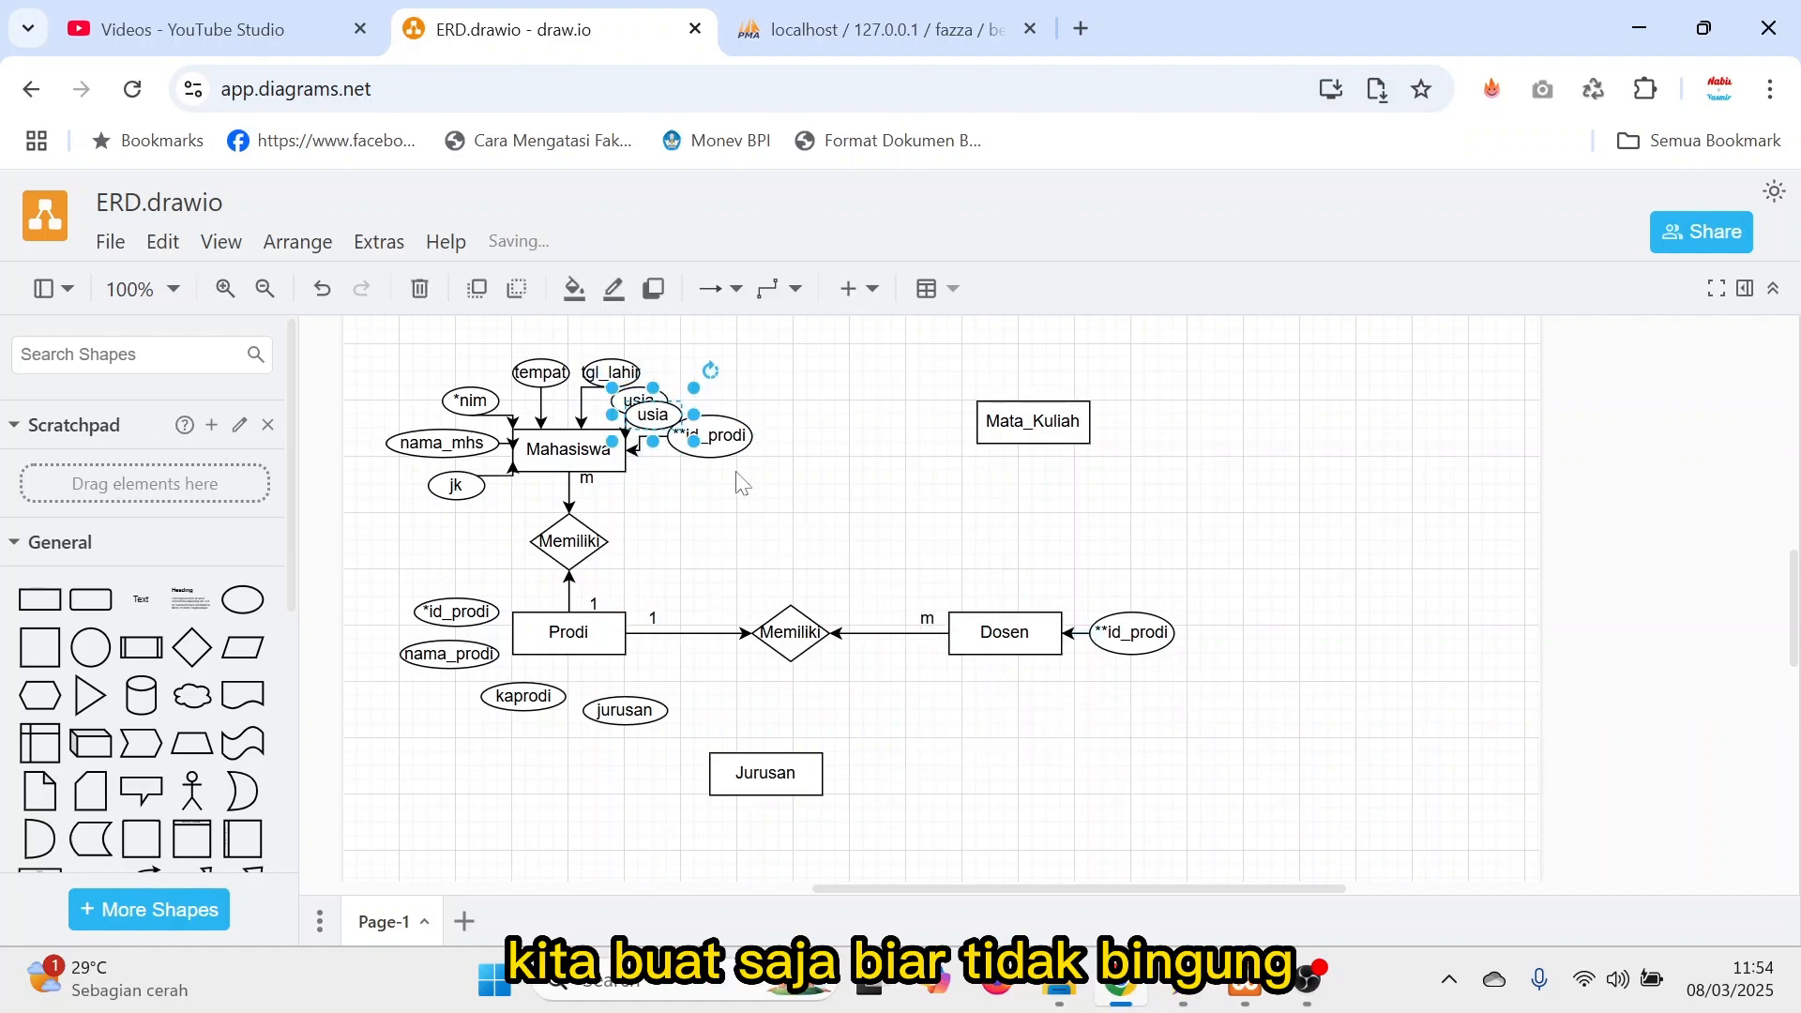
drag(678, 427, 990, 682)
double_click(991, 682)
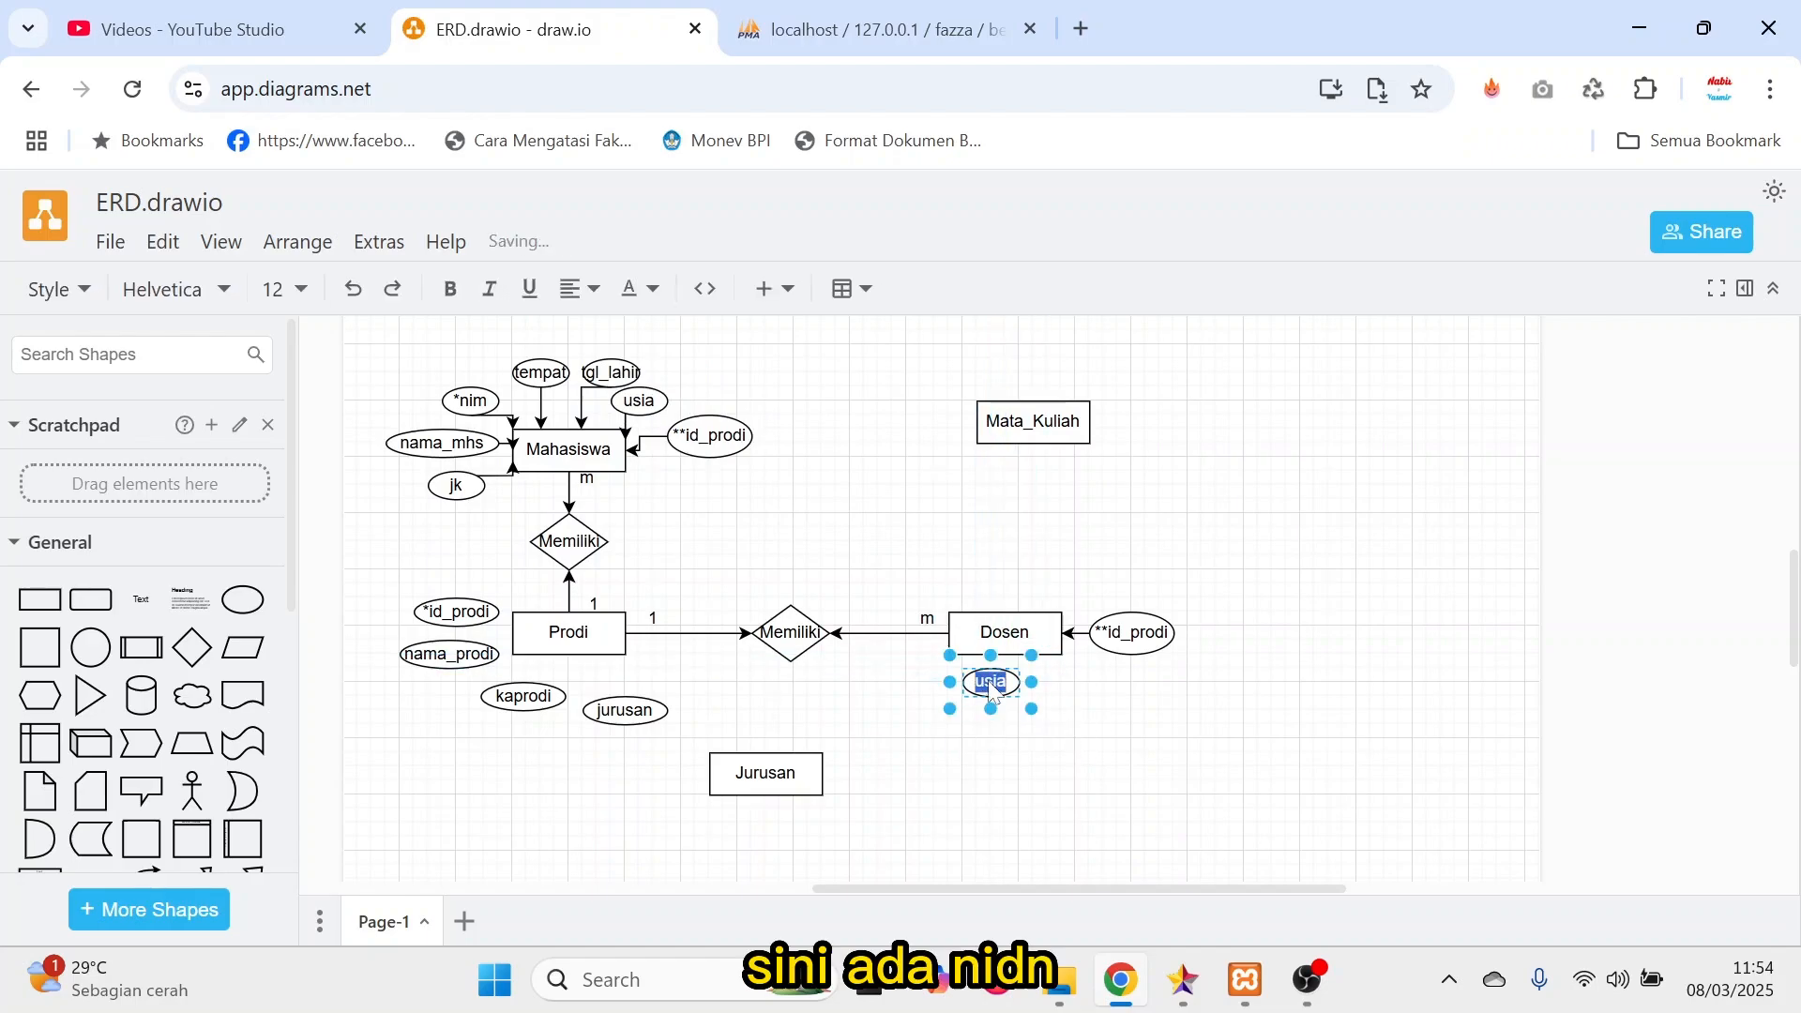
text(nidn)
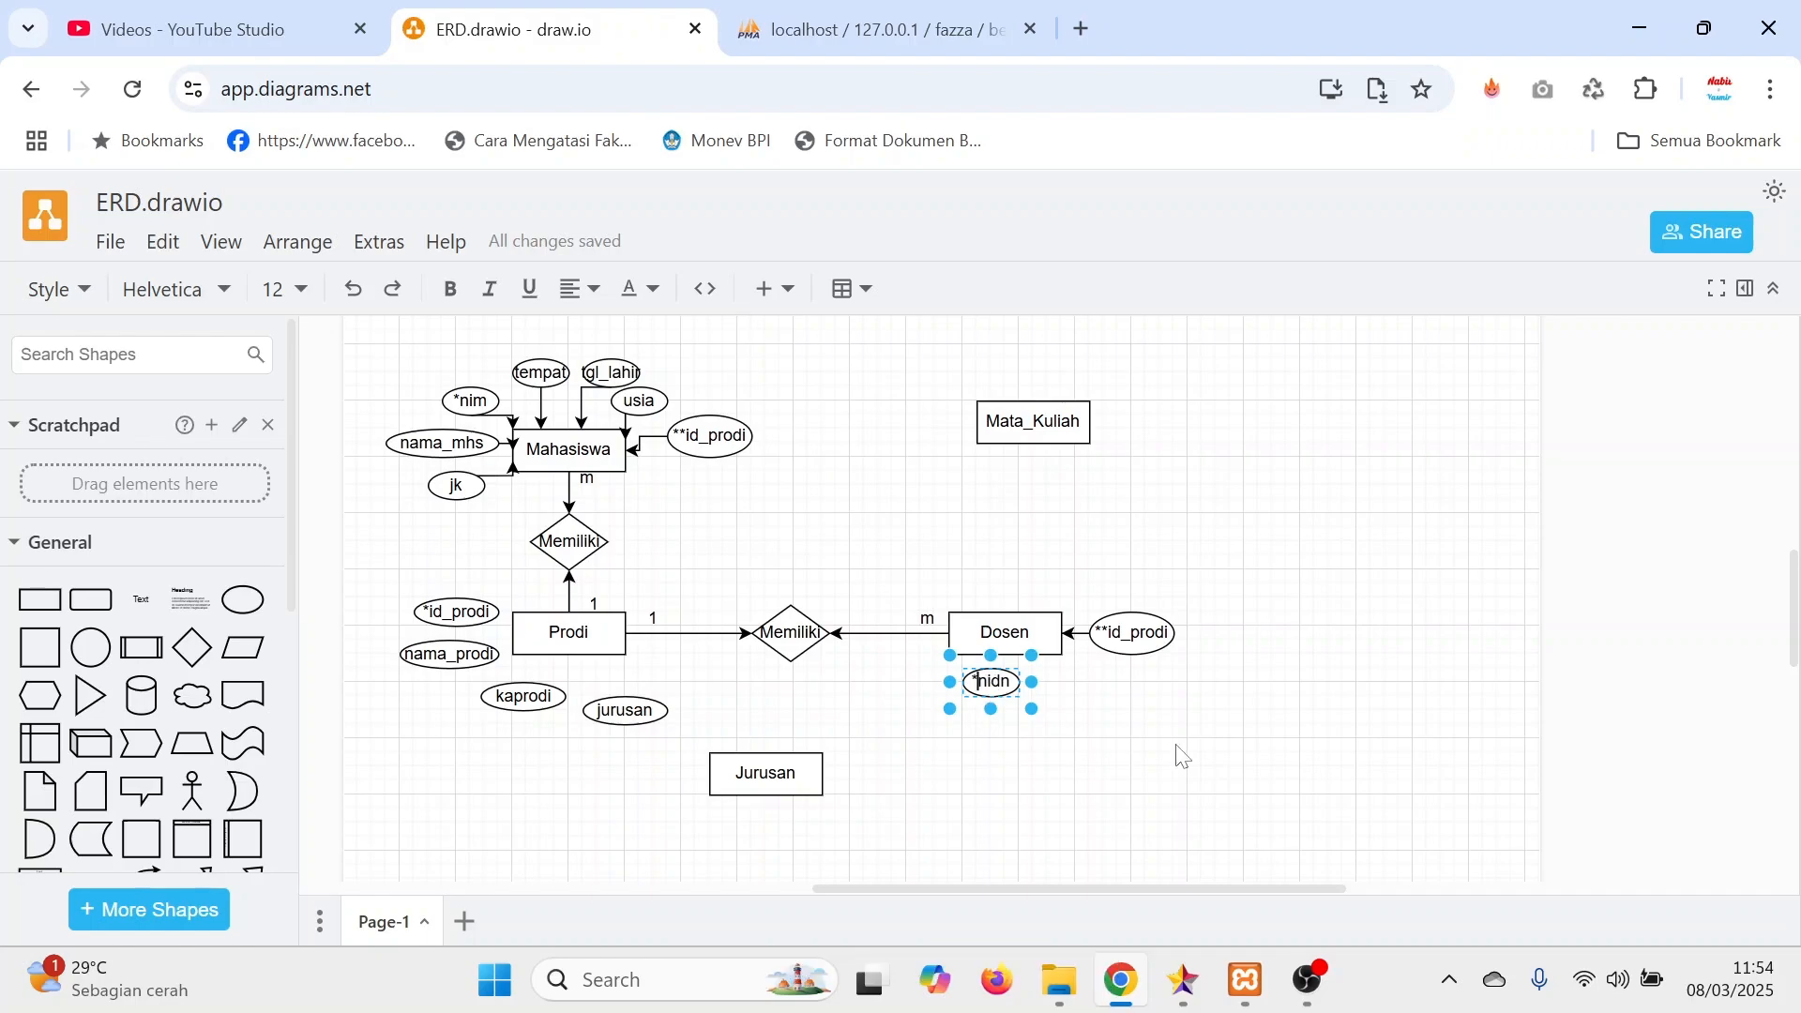
click(1135, 718)
Add another attribute ellipse beside *nidn, label it nama_dosen, and widen it to fit the text.
key(ctrl+v)
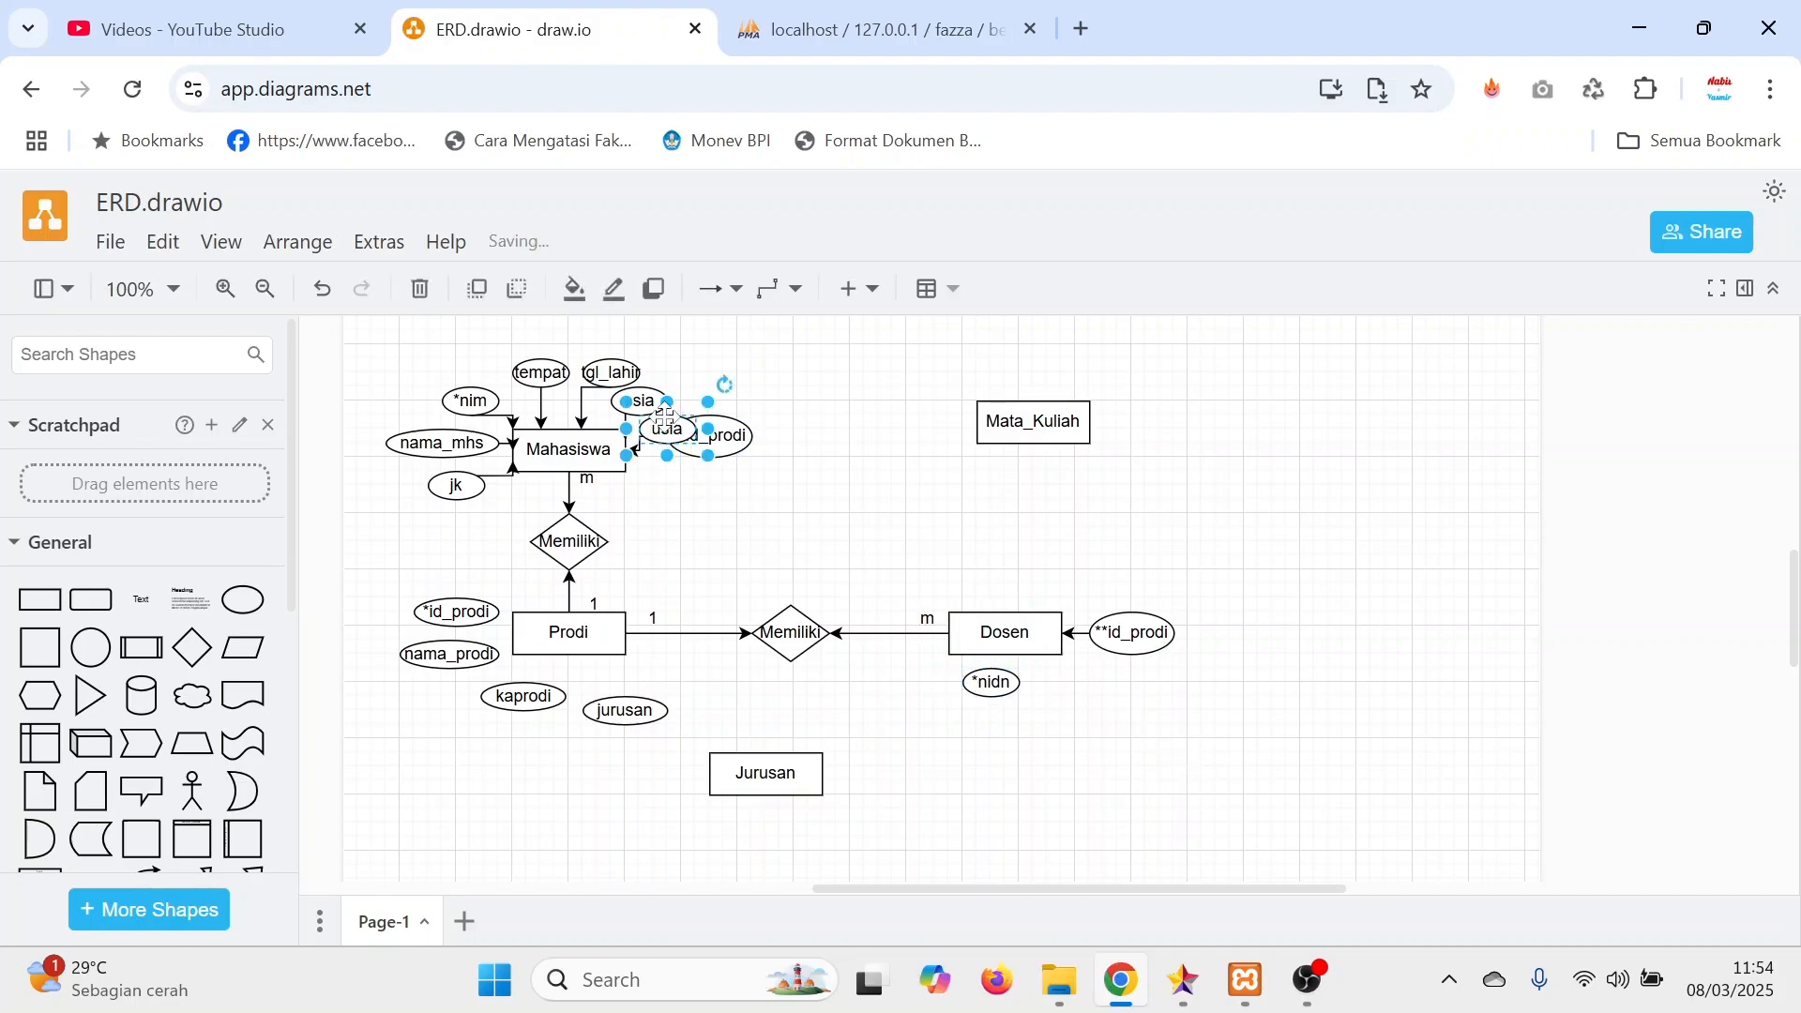
drag(665, 417, 1057, 677)
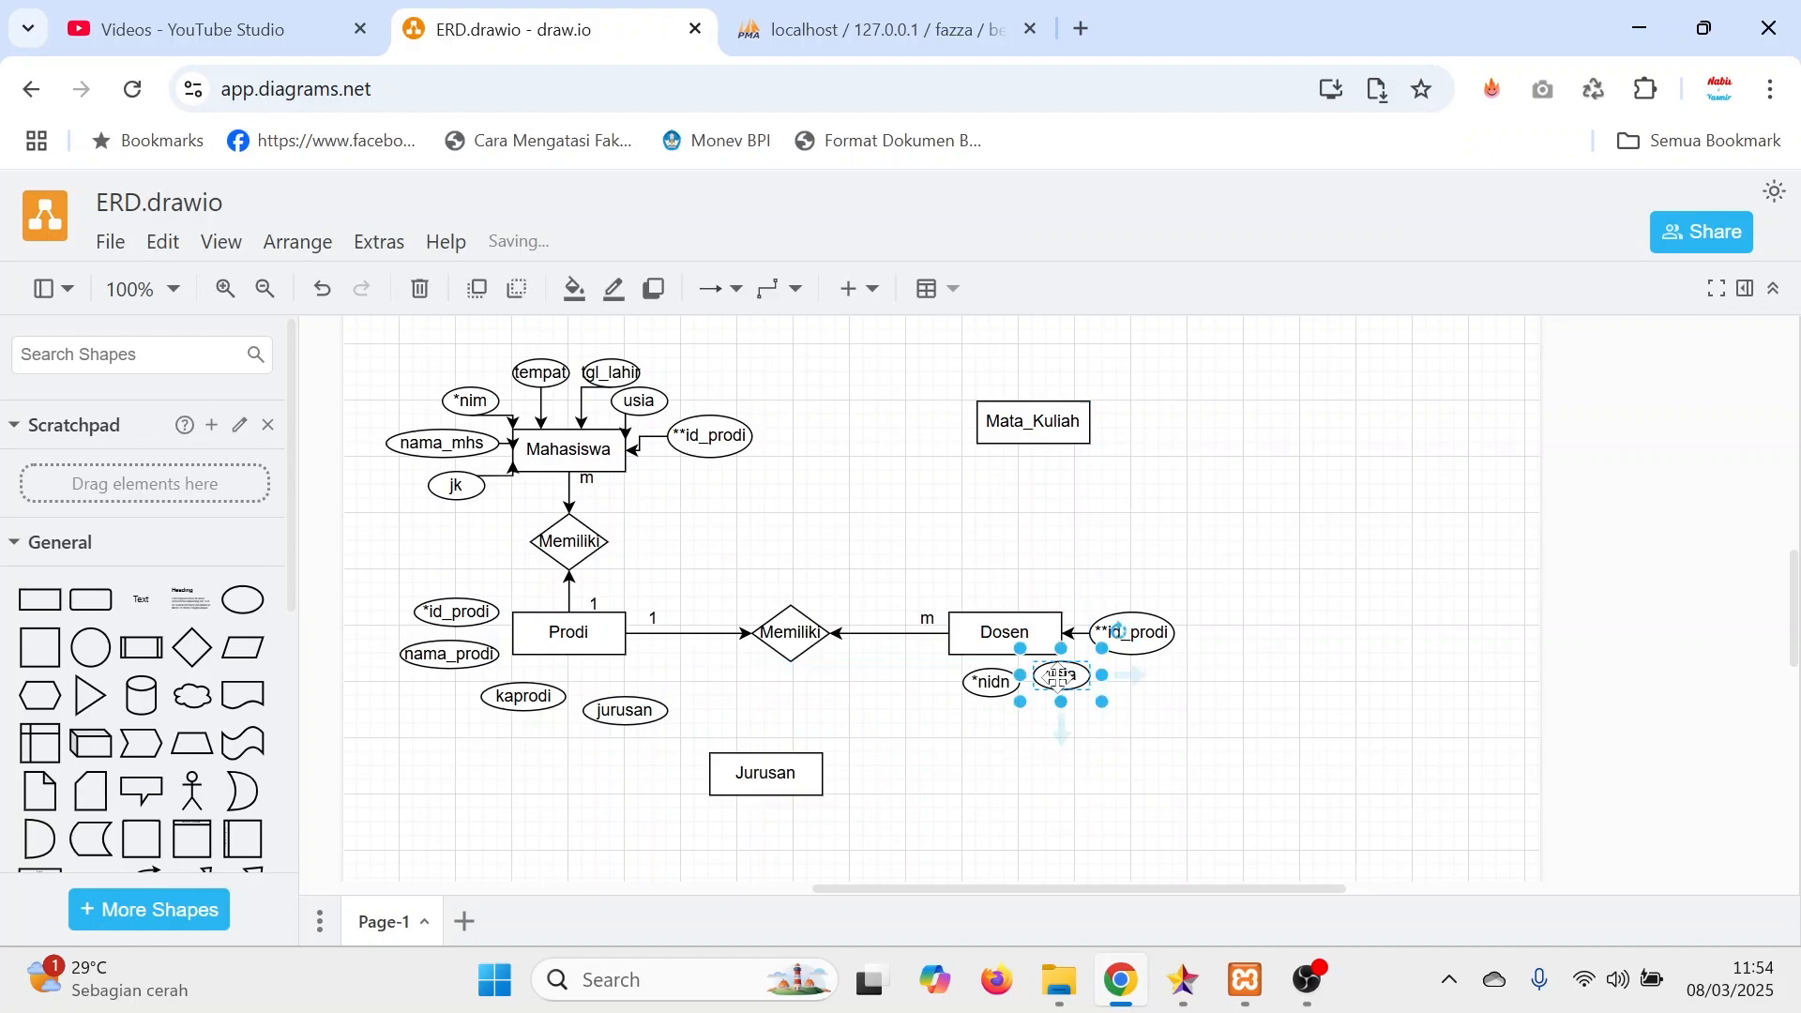
double_click(1069, 689)
text(na)
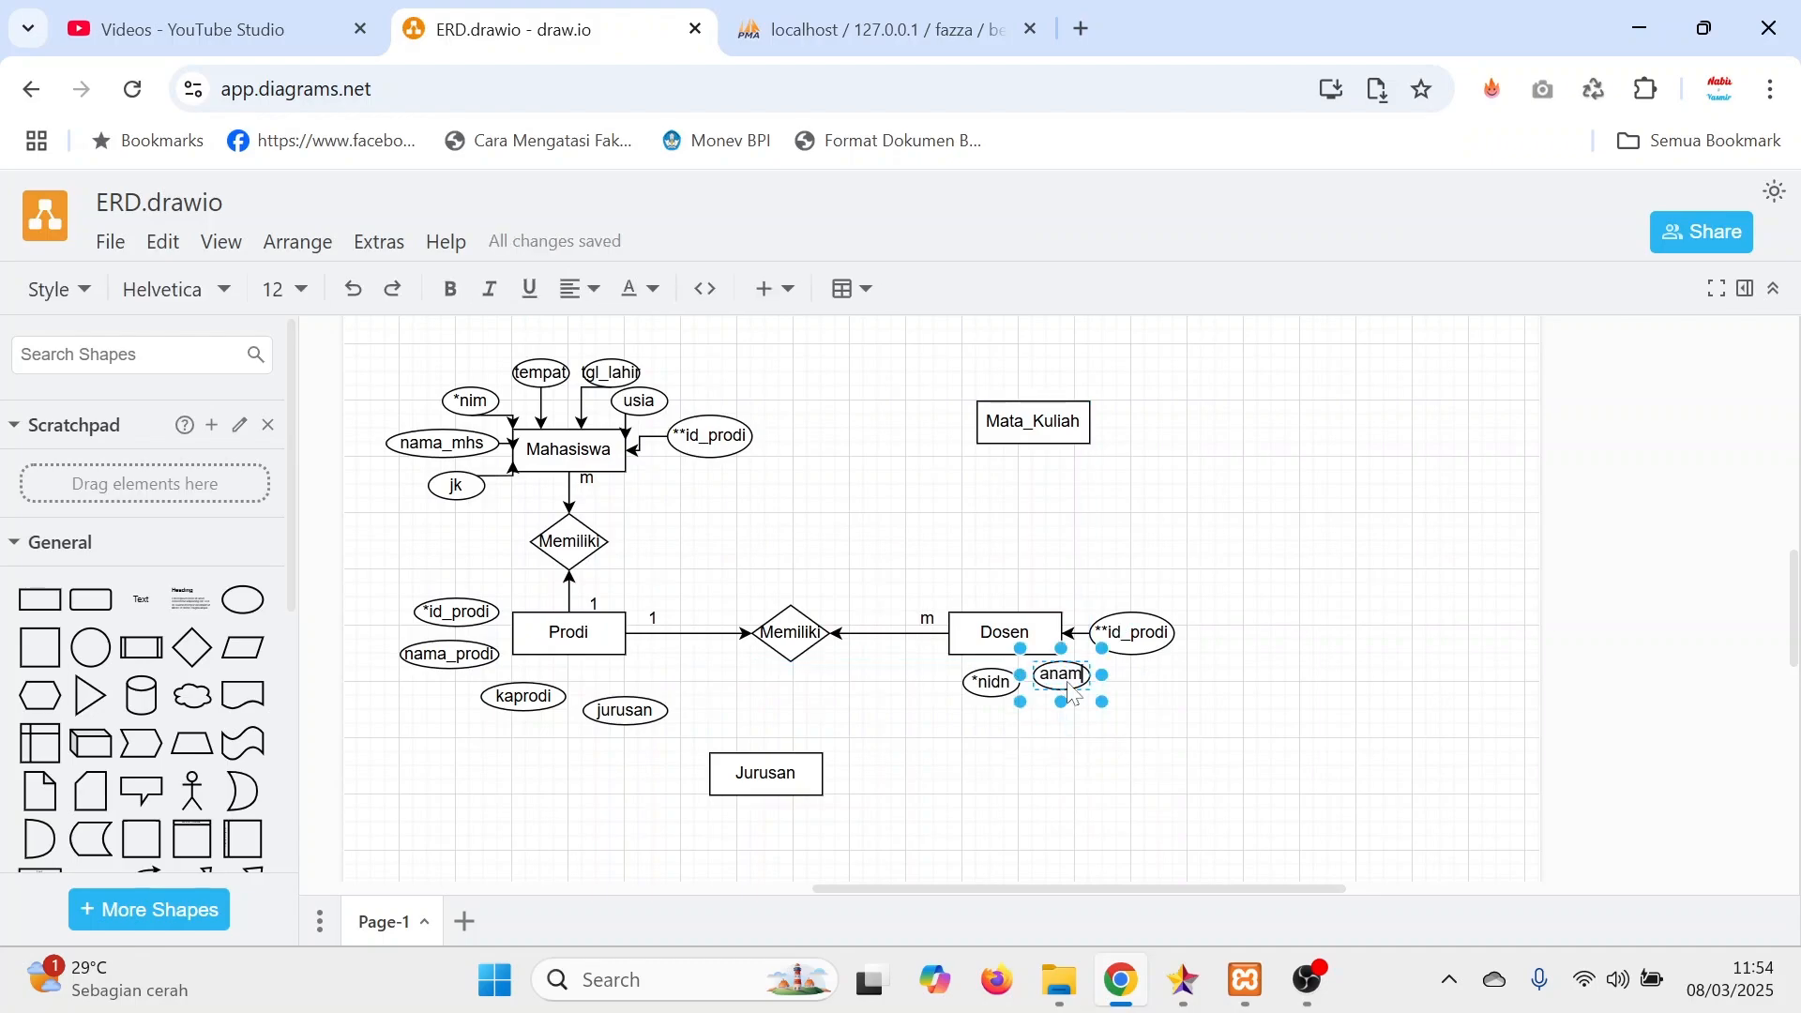
text(ma_dosen)
click(1113, 682)
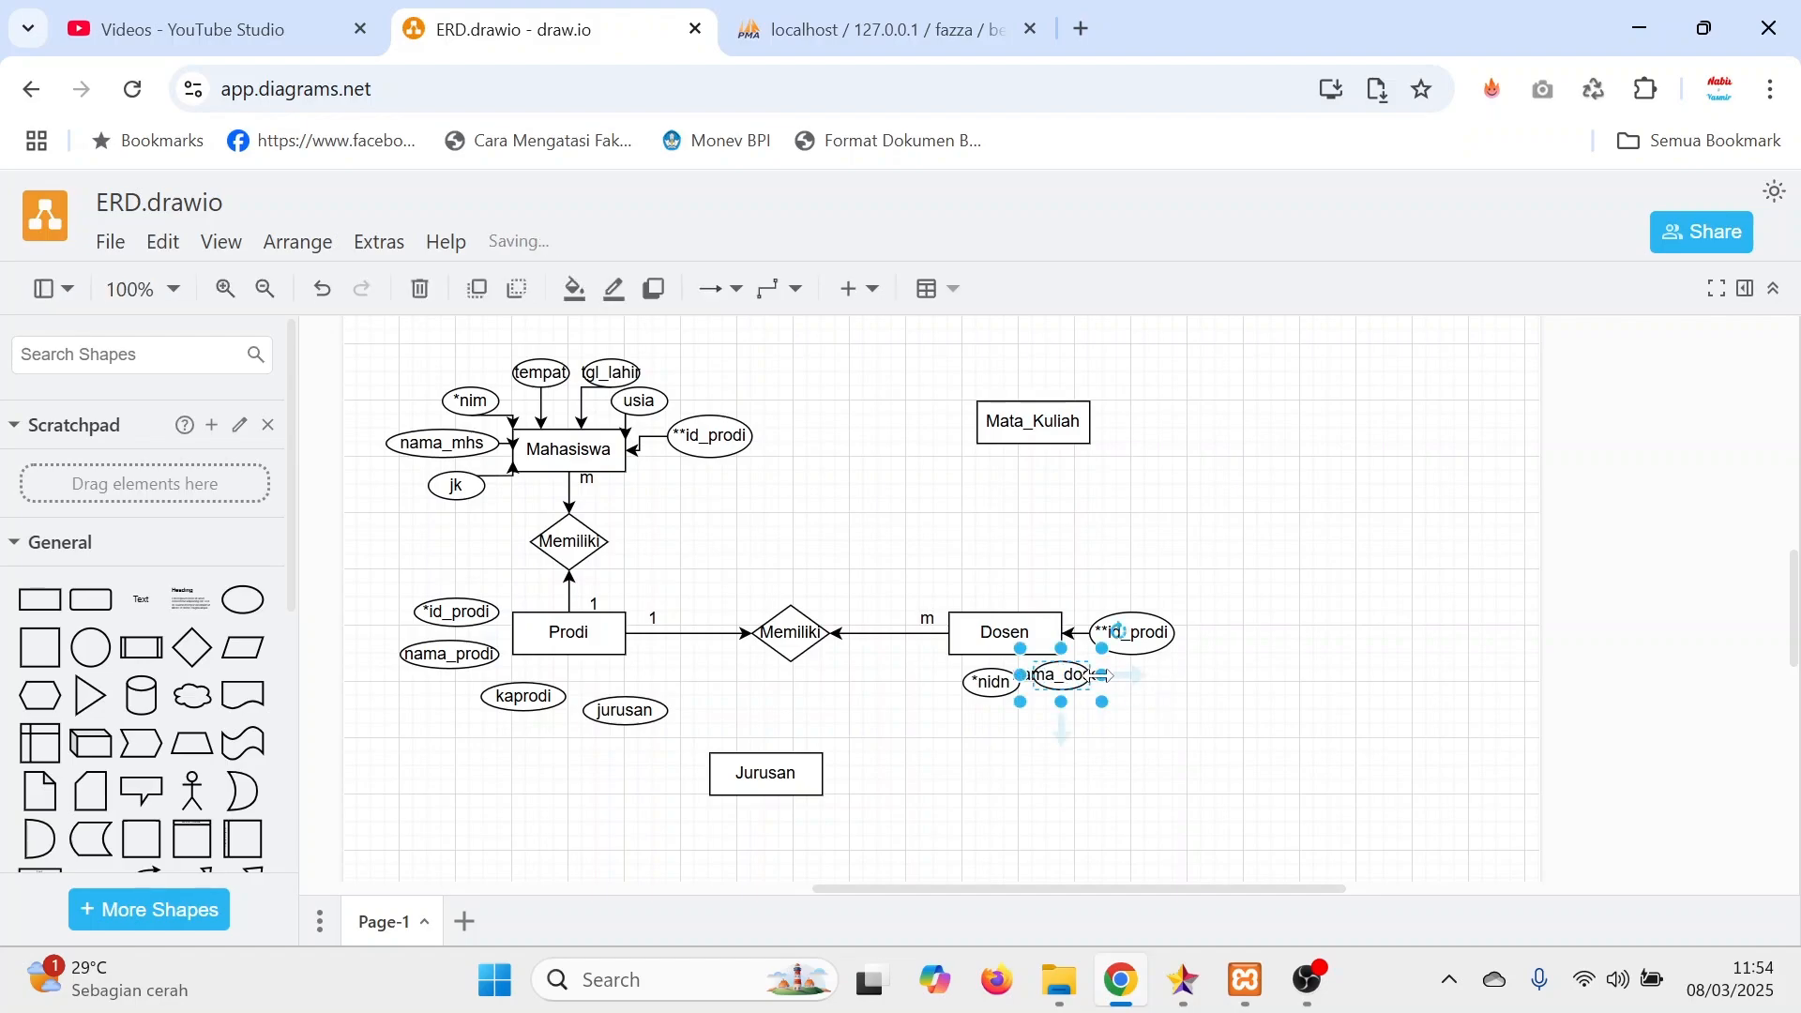
drag(1103, 674, 1152, 676)
click(1105, 753)
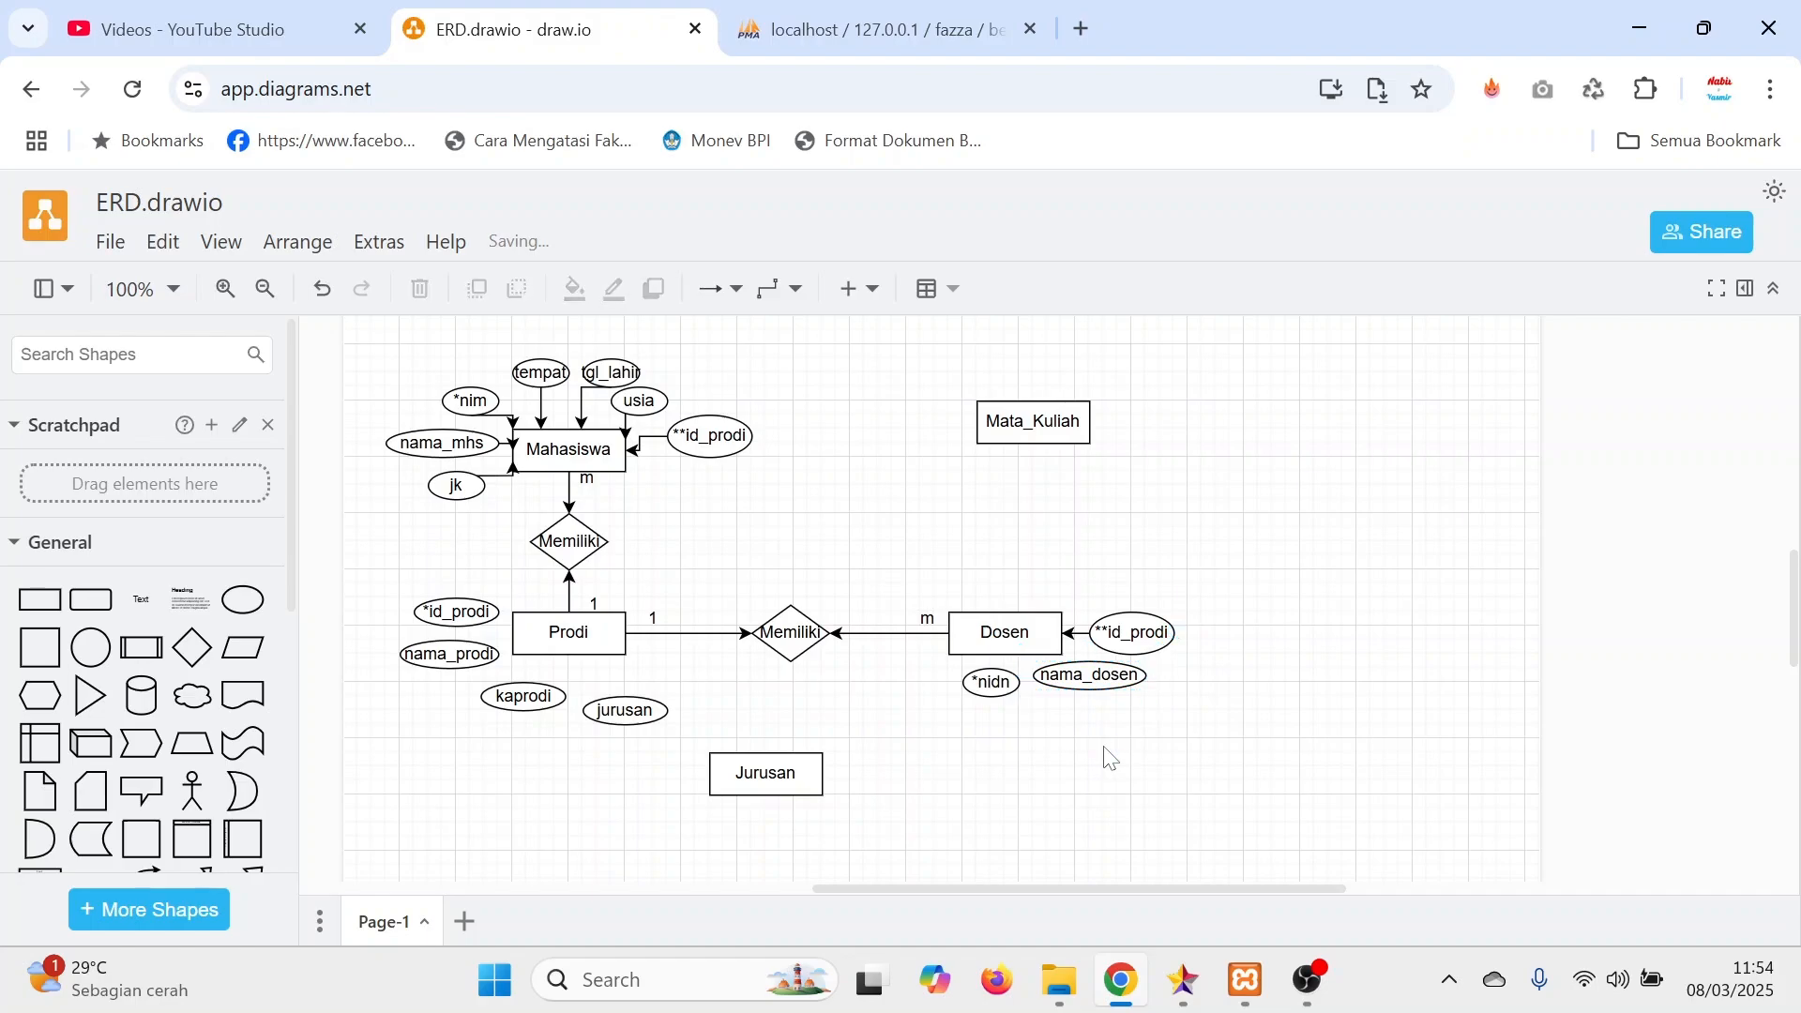
Paste another attribute ellipse above Dosen and label it alamat.
key(ctrl+v)
drag(678, 450, 1053, 600)
double_click(1053, 600)
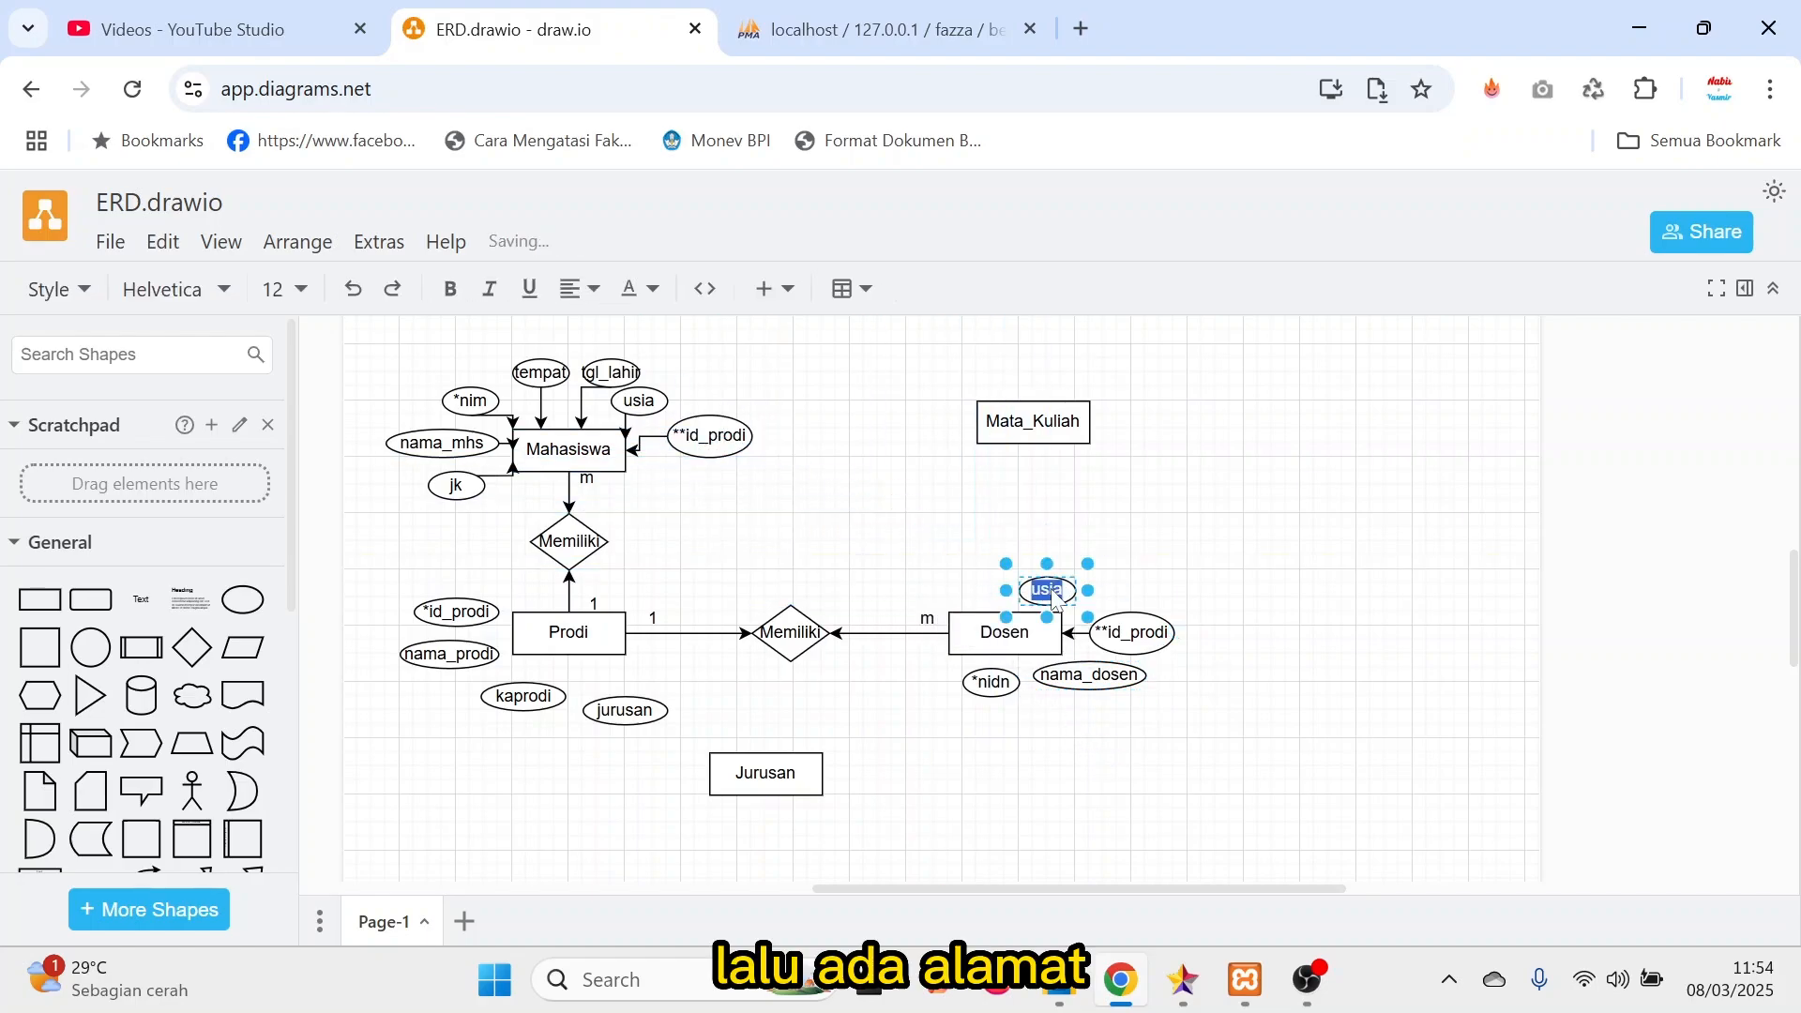
text(alamat)
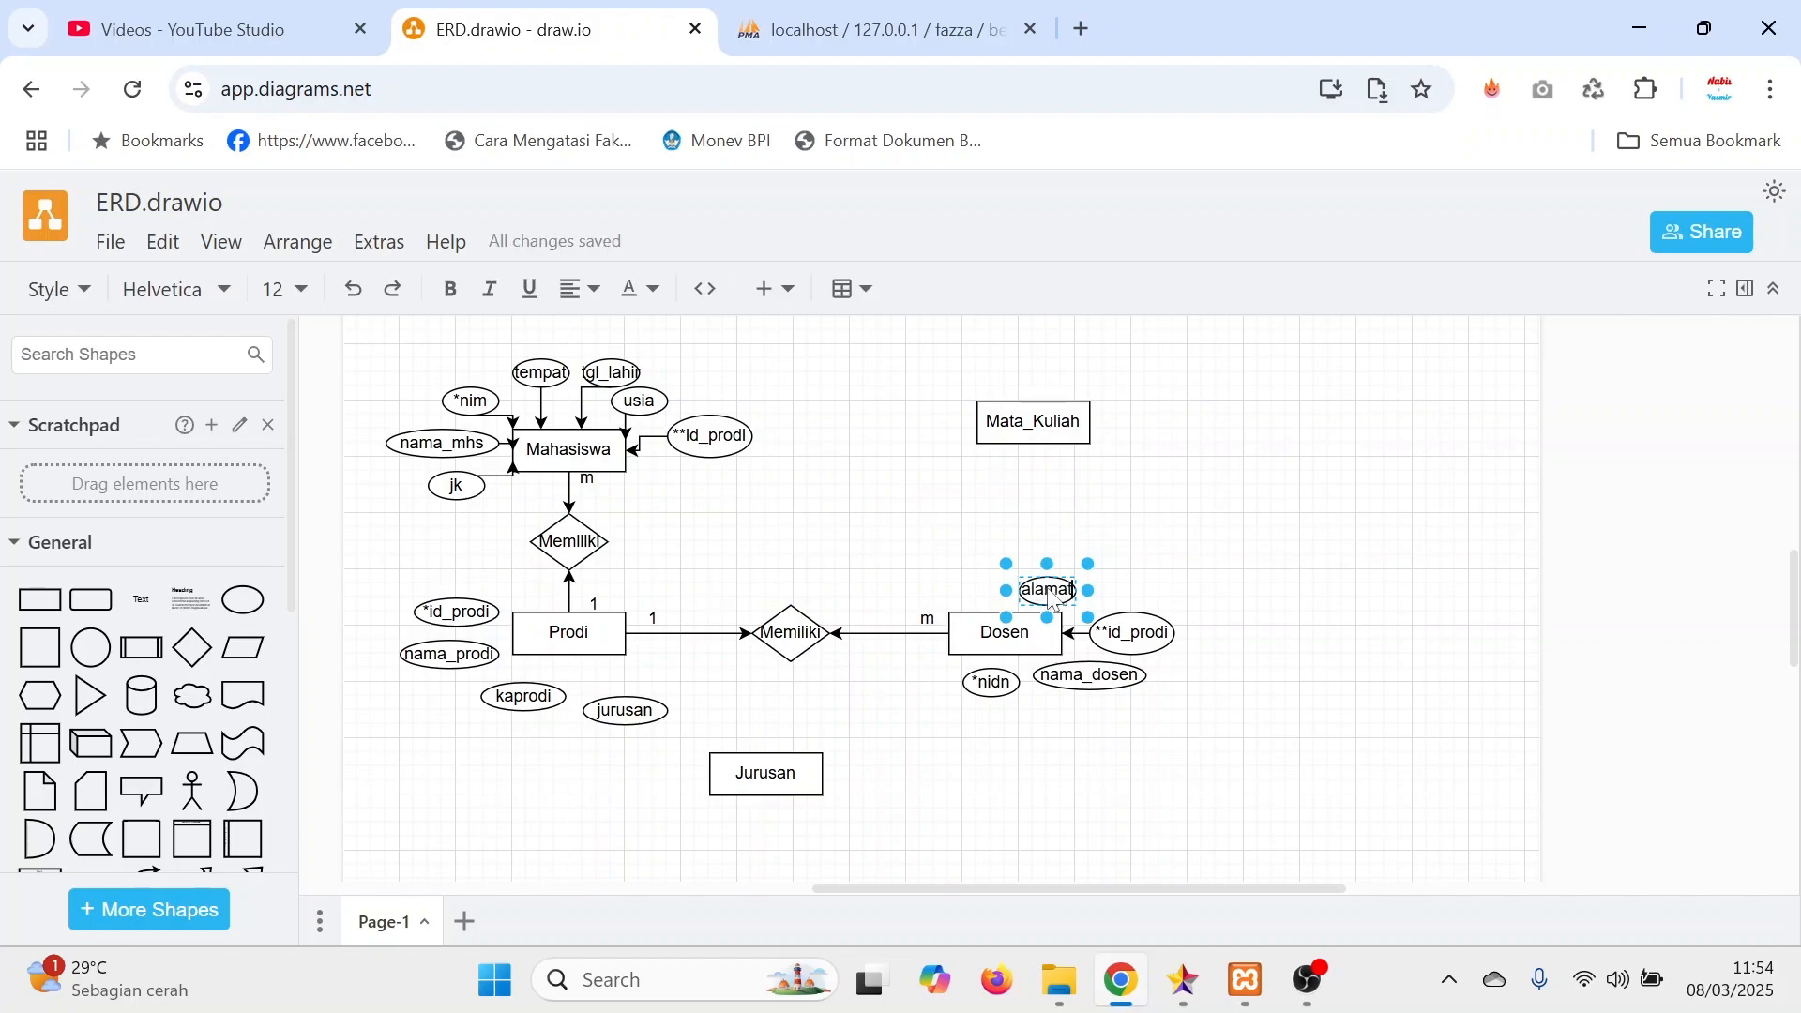
click(1290, 579)
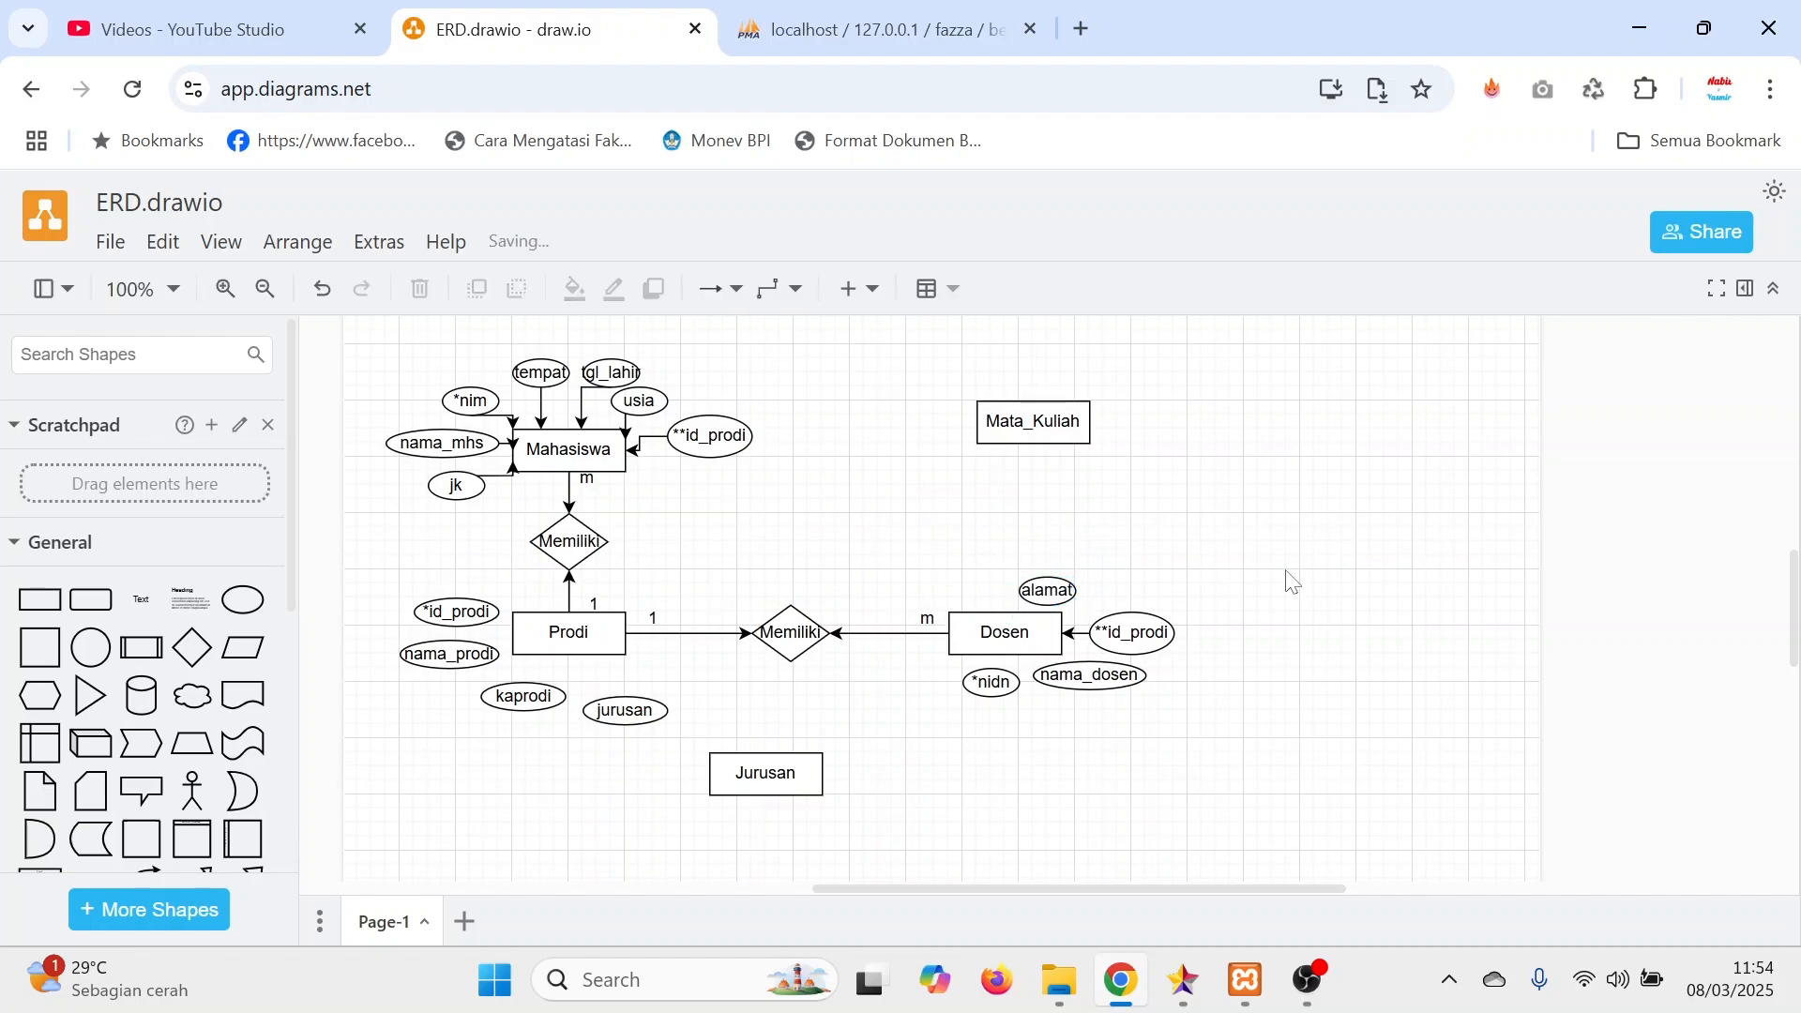
Connect the alamat, nama_dosen and *nidn attributes to the Dosen entity with arrows.
mouse_move(1069, 597)
mouse_down()
mouse_move(1093, 591)
mouse_move(1033, 611)
mouse_up()
key(ctrl+z)
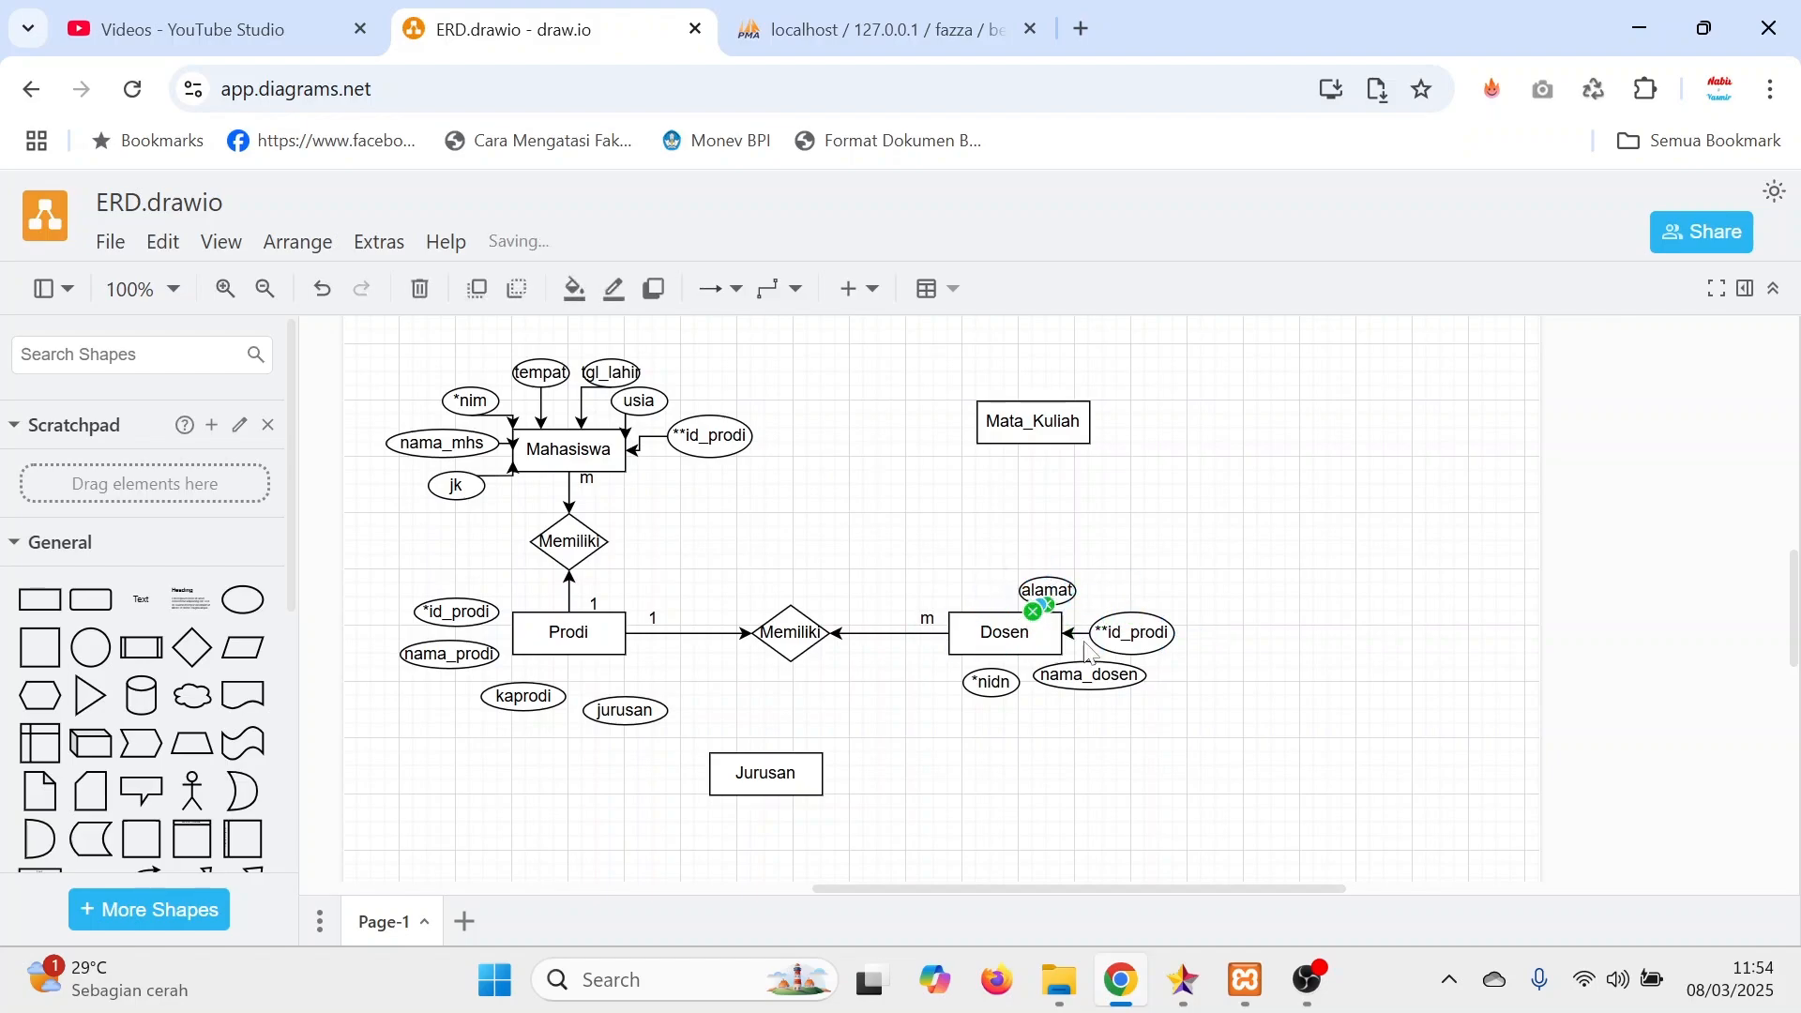
drag(1086, 671, 998, 648)
click(1435, 667)
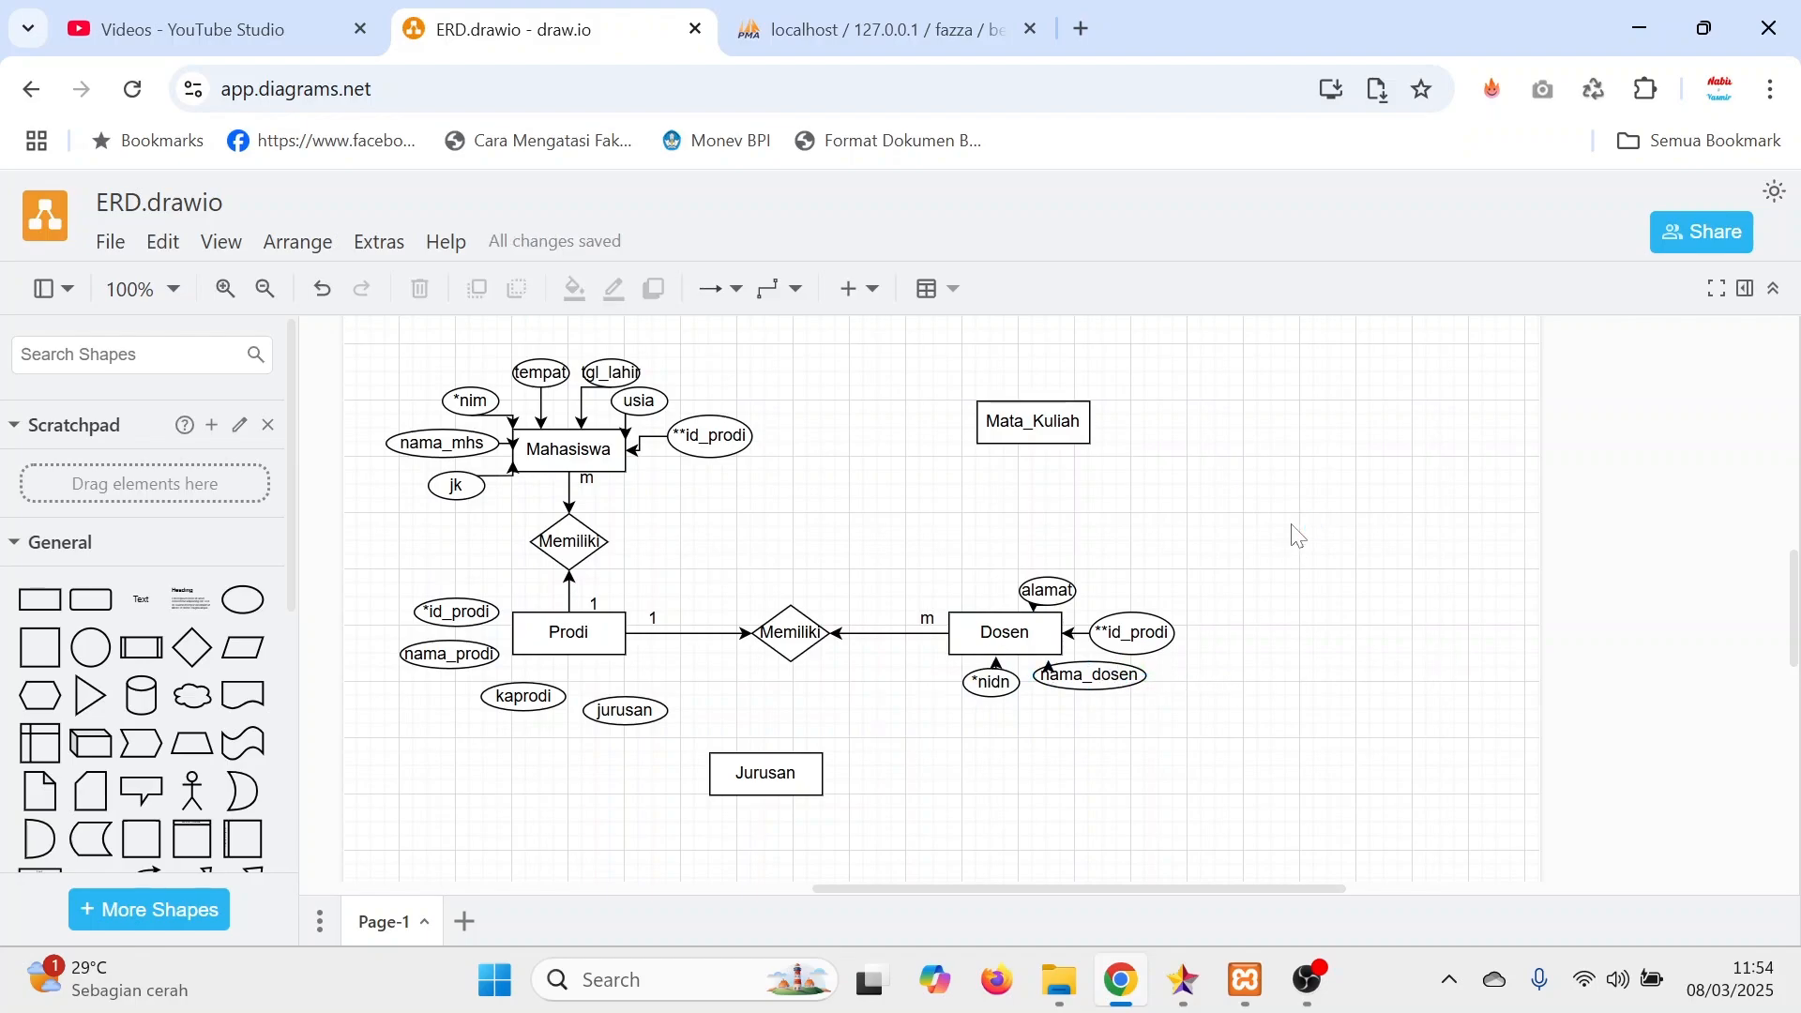
Move Mahasiswa's **id_prodi attribute up and to the right, and lower Mata_Kuliah to line up with Mahasiswa.
scroll(1297, 535, up, 3)
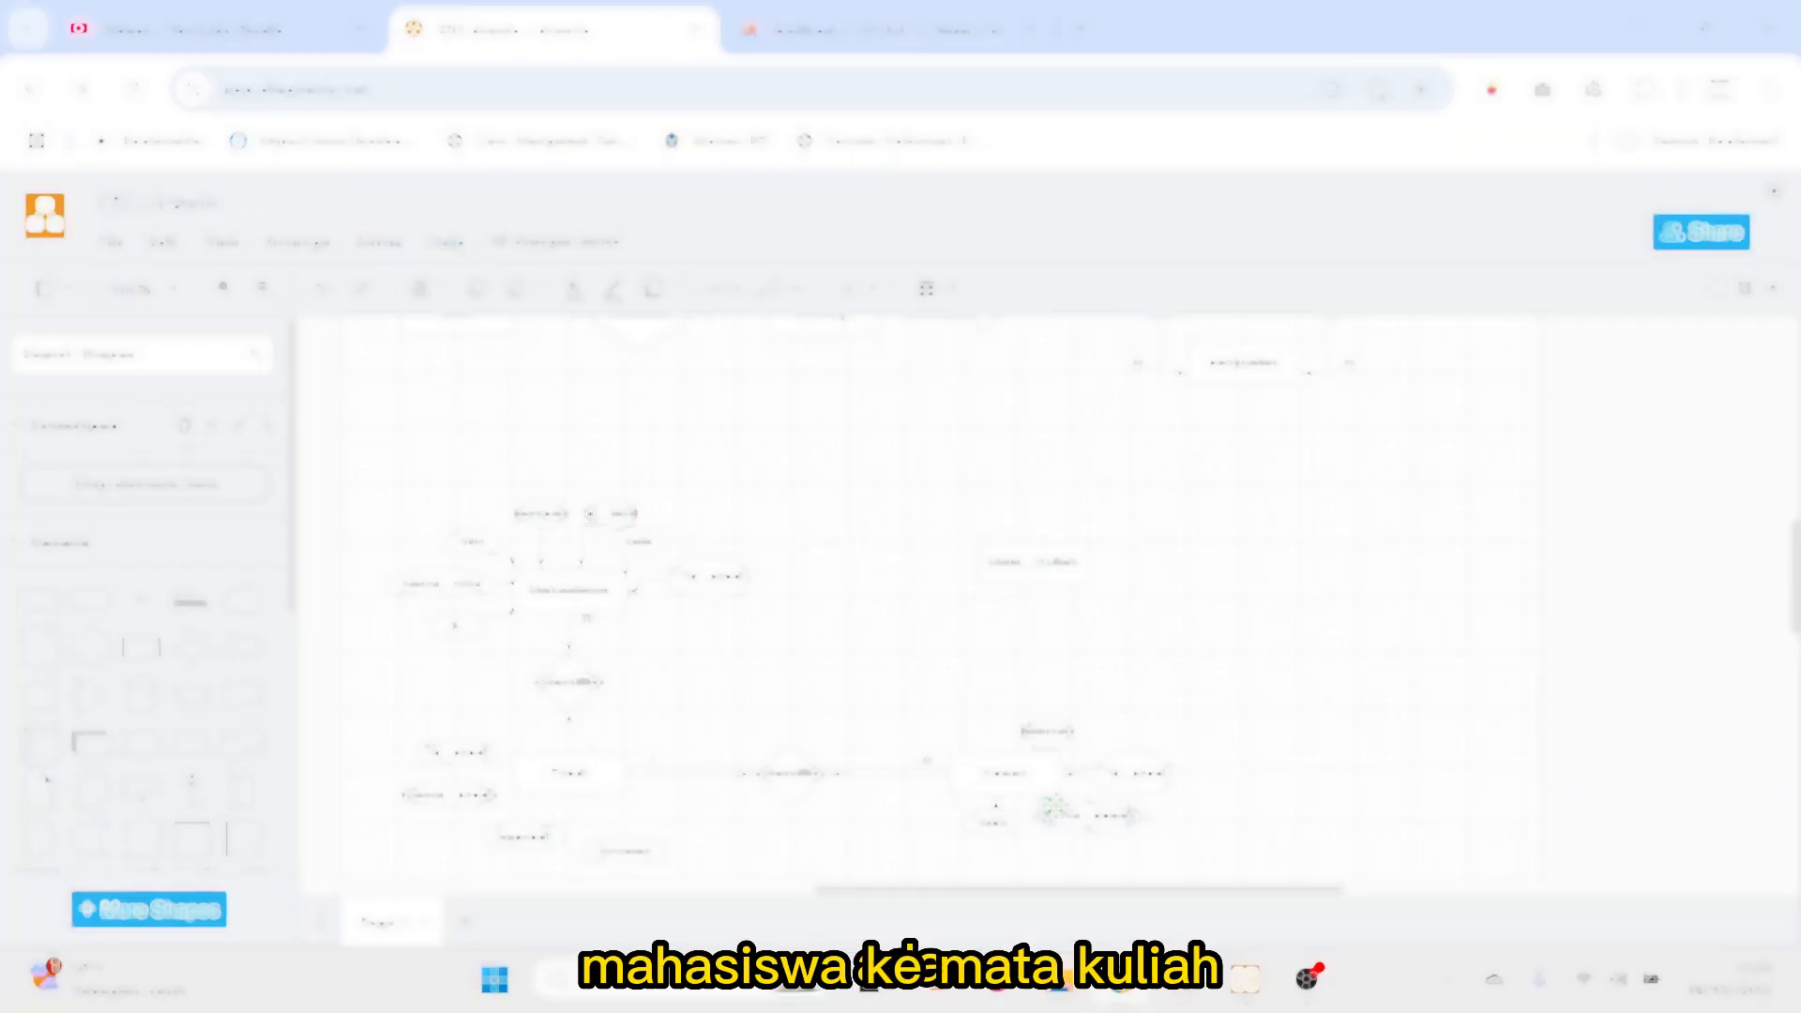
click(1043, 579)
click(1266, 659)
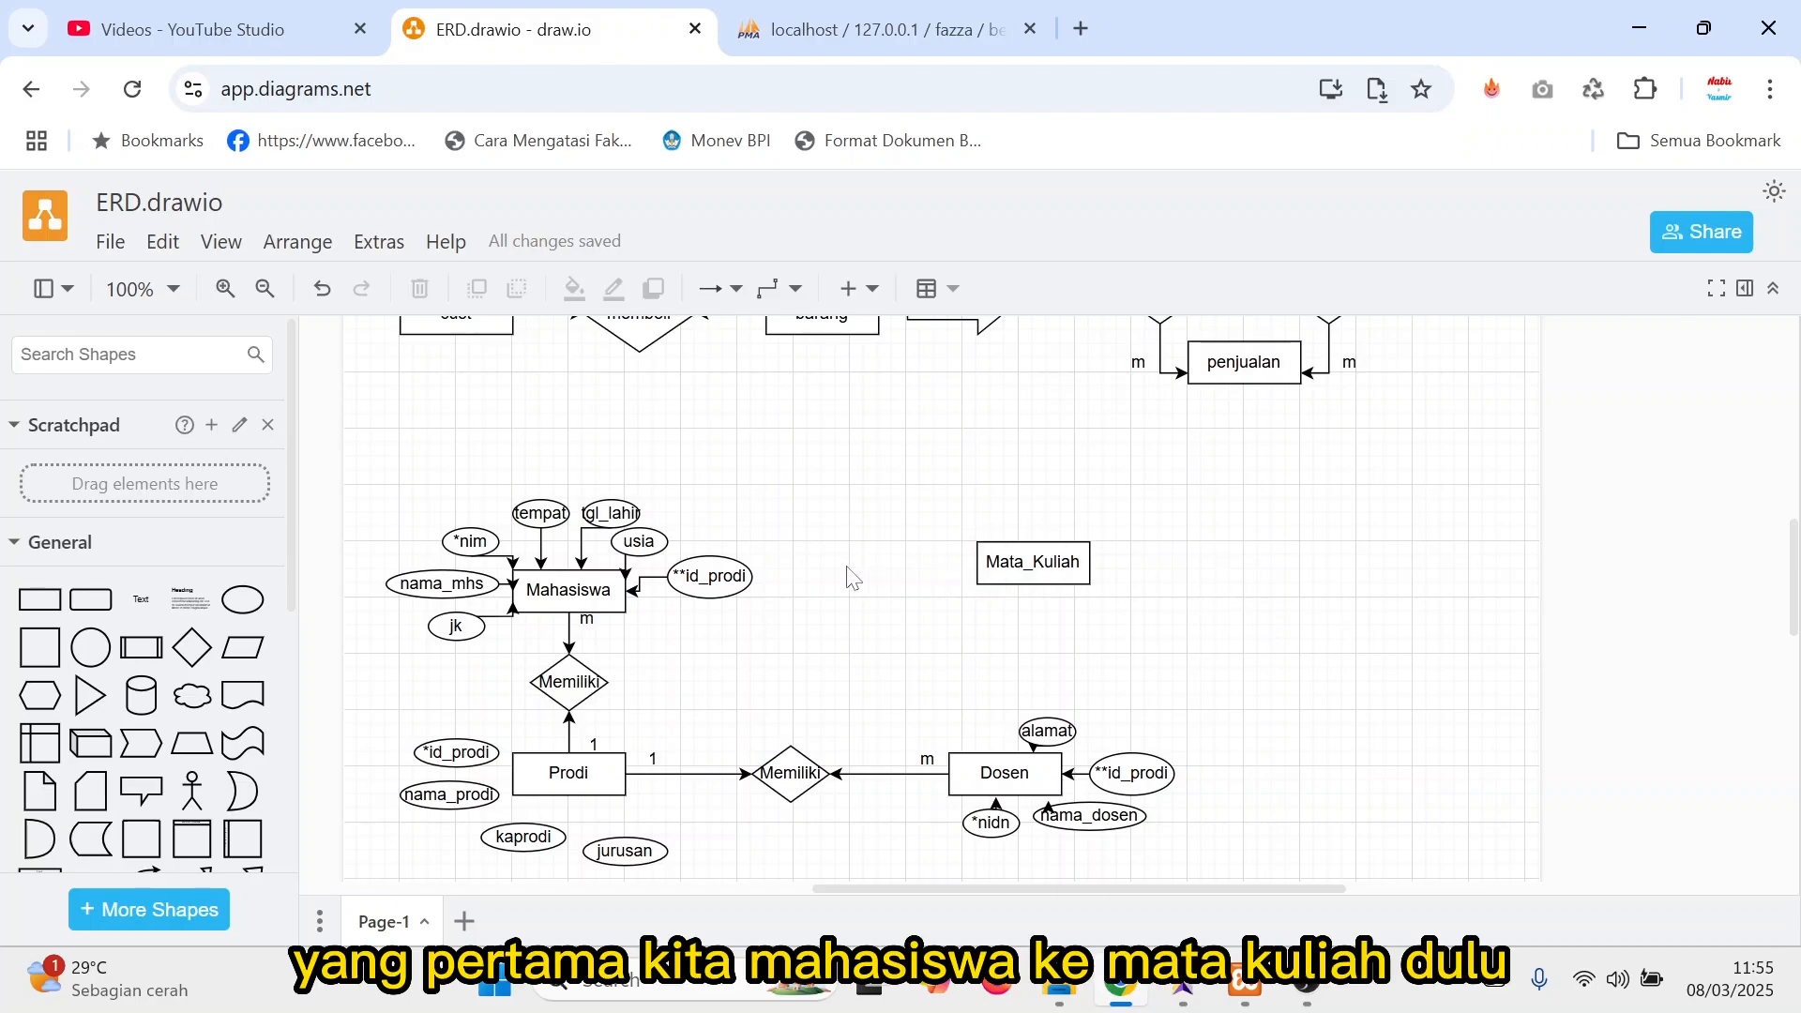
drag(705, 581, 776, 512)
drag(1032, 577, 1032, 605)
click(1192, 593)
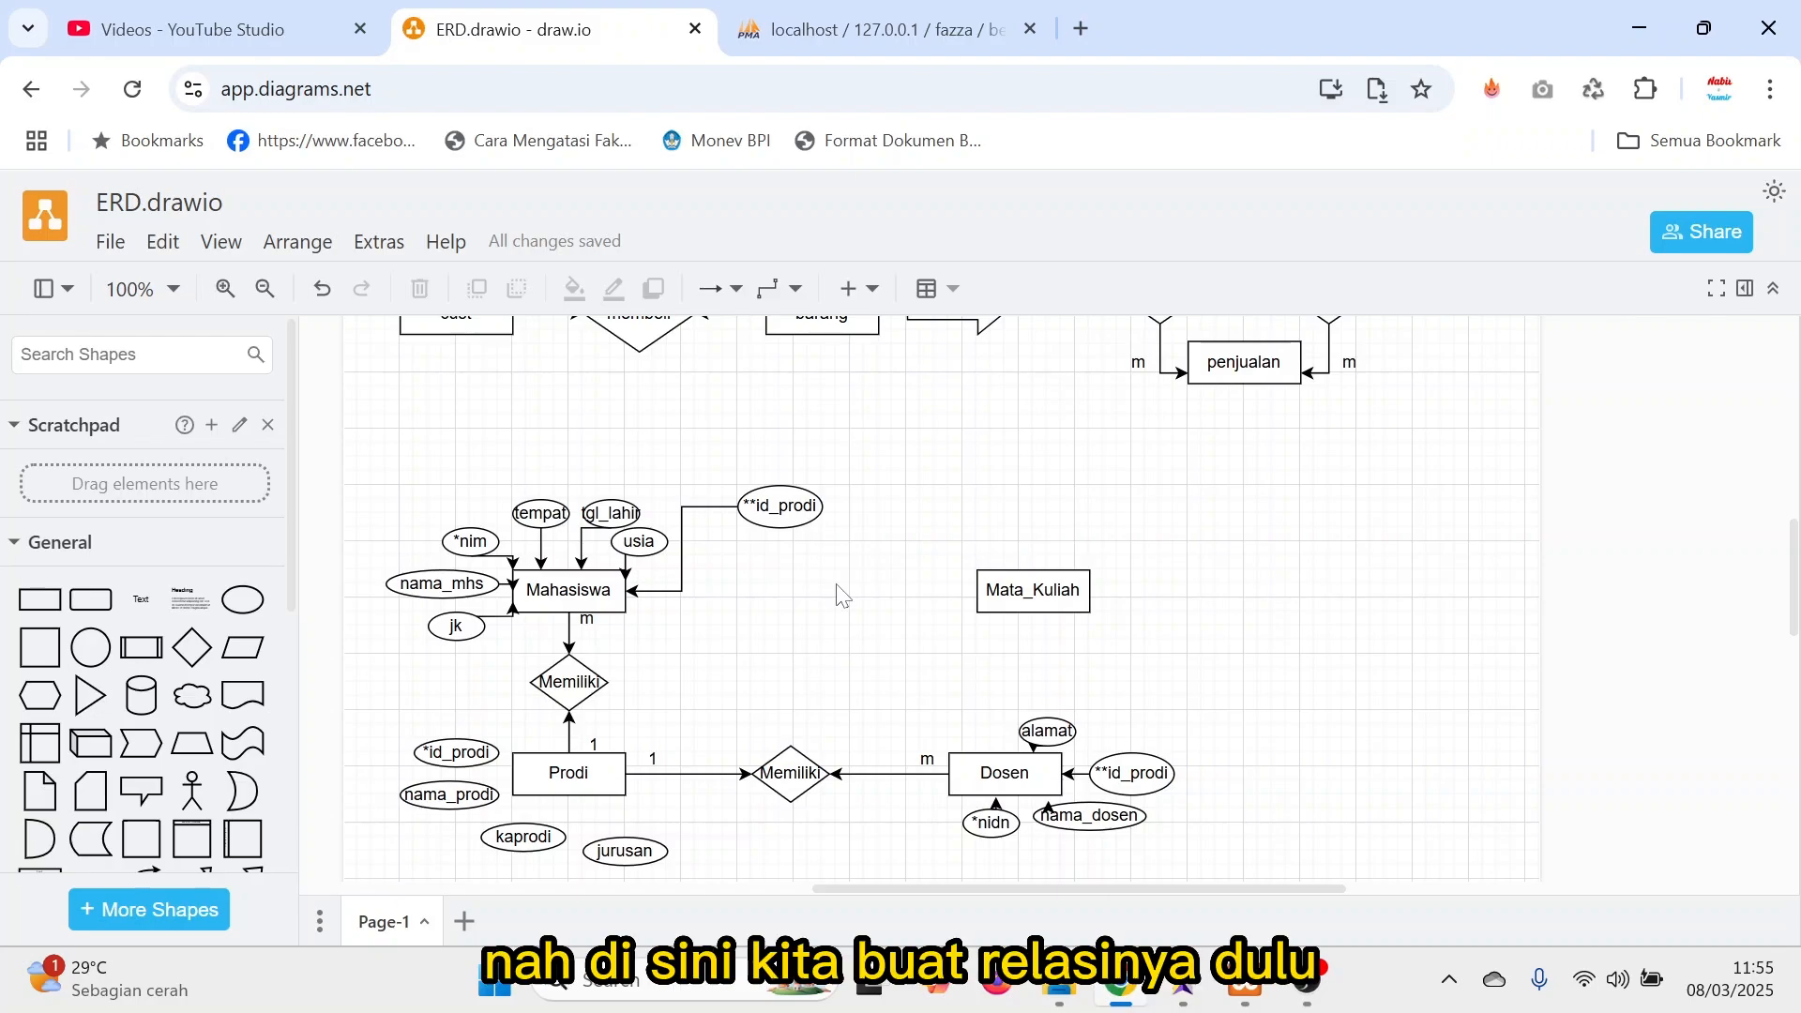
Duplicate the Memiliki diamond, place it between Mahasiswa and Mata_Kuliah, and relabel it Mengambil.
click(548, 687)
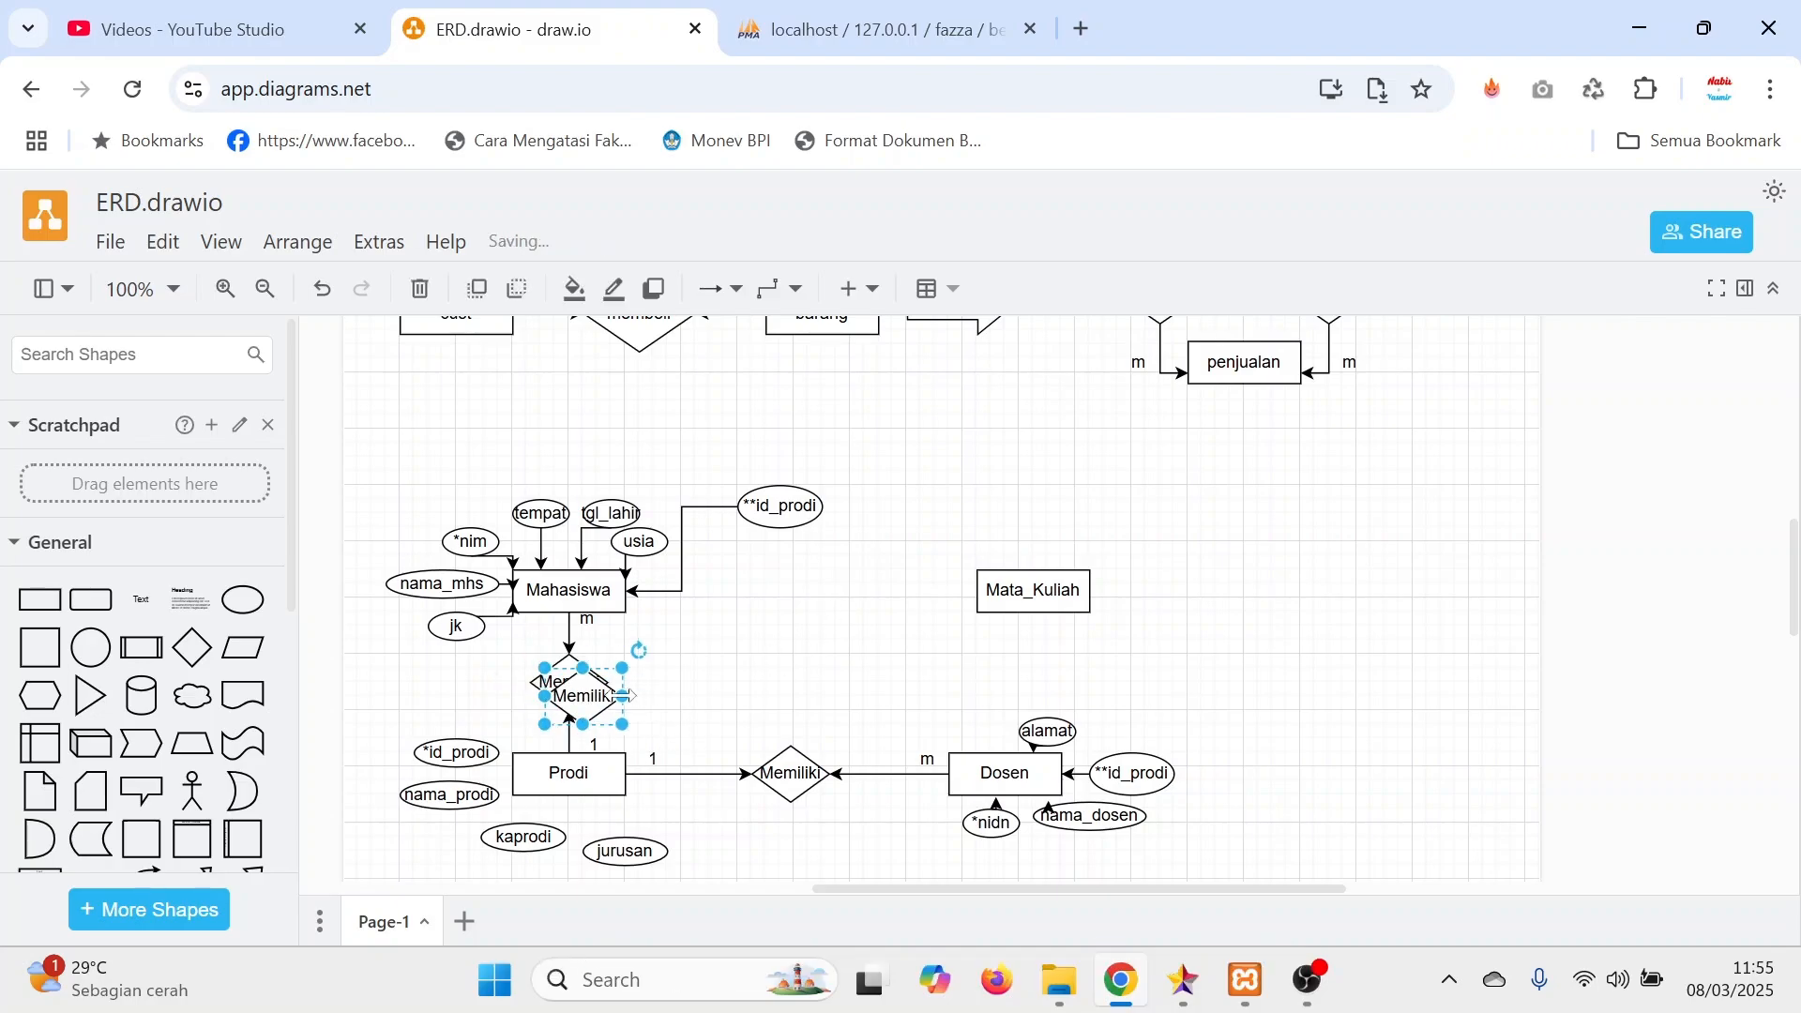
drag(549, 687, 822, 600)
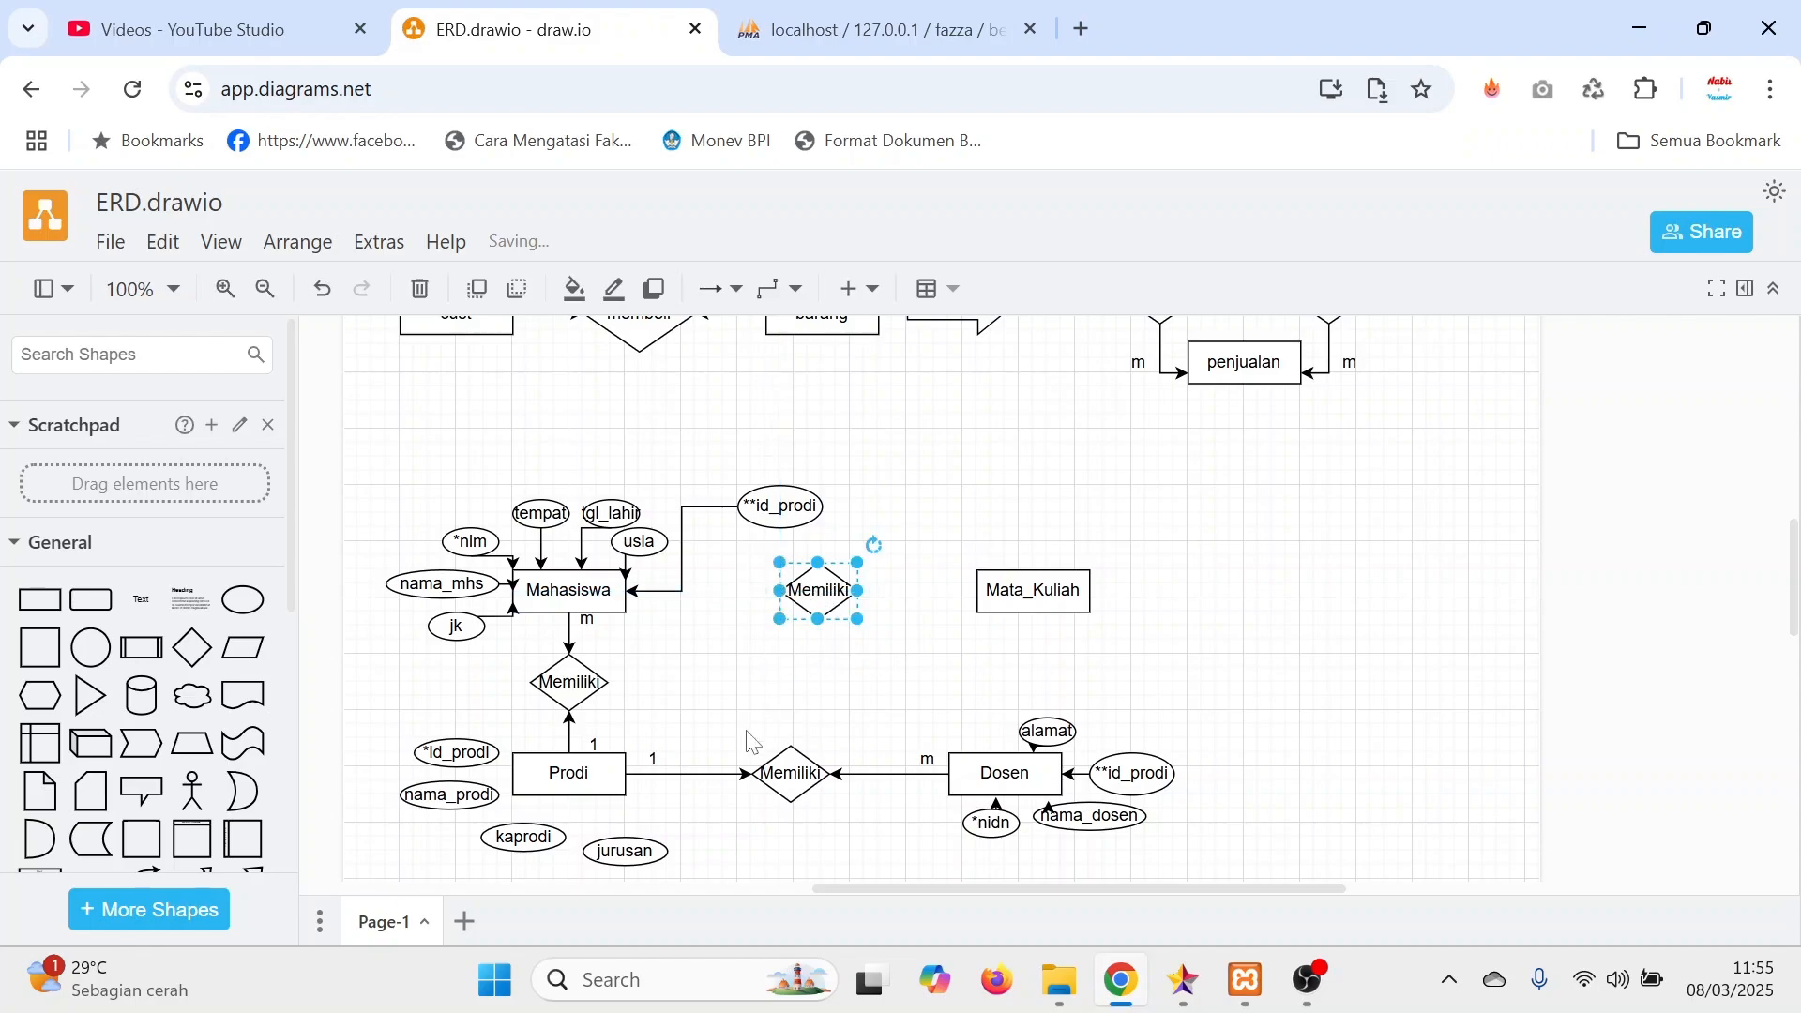
double_click(821, 598)
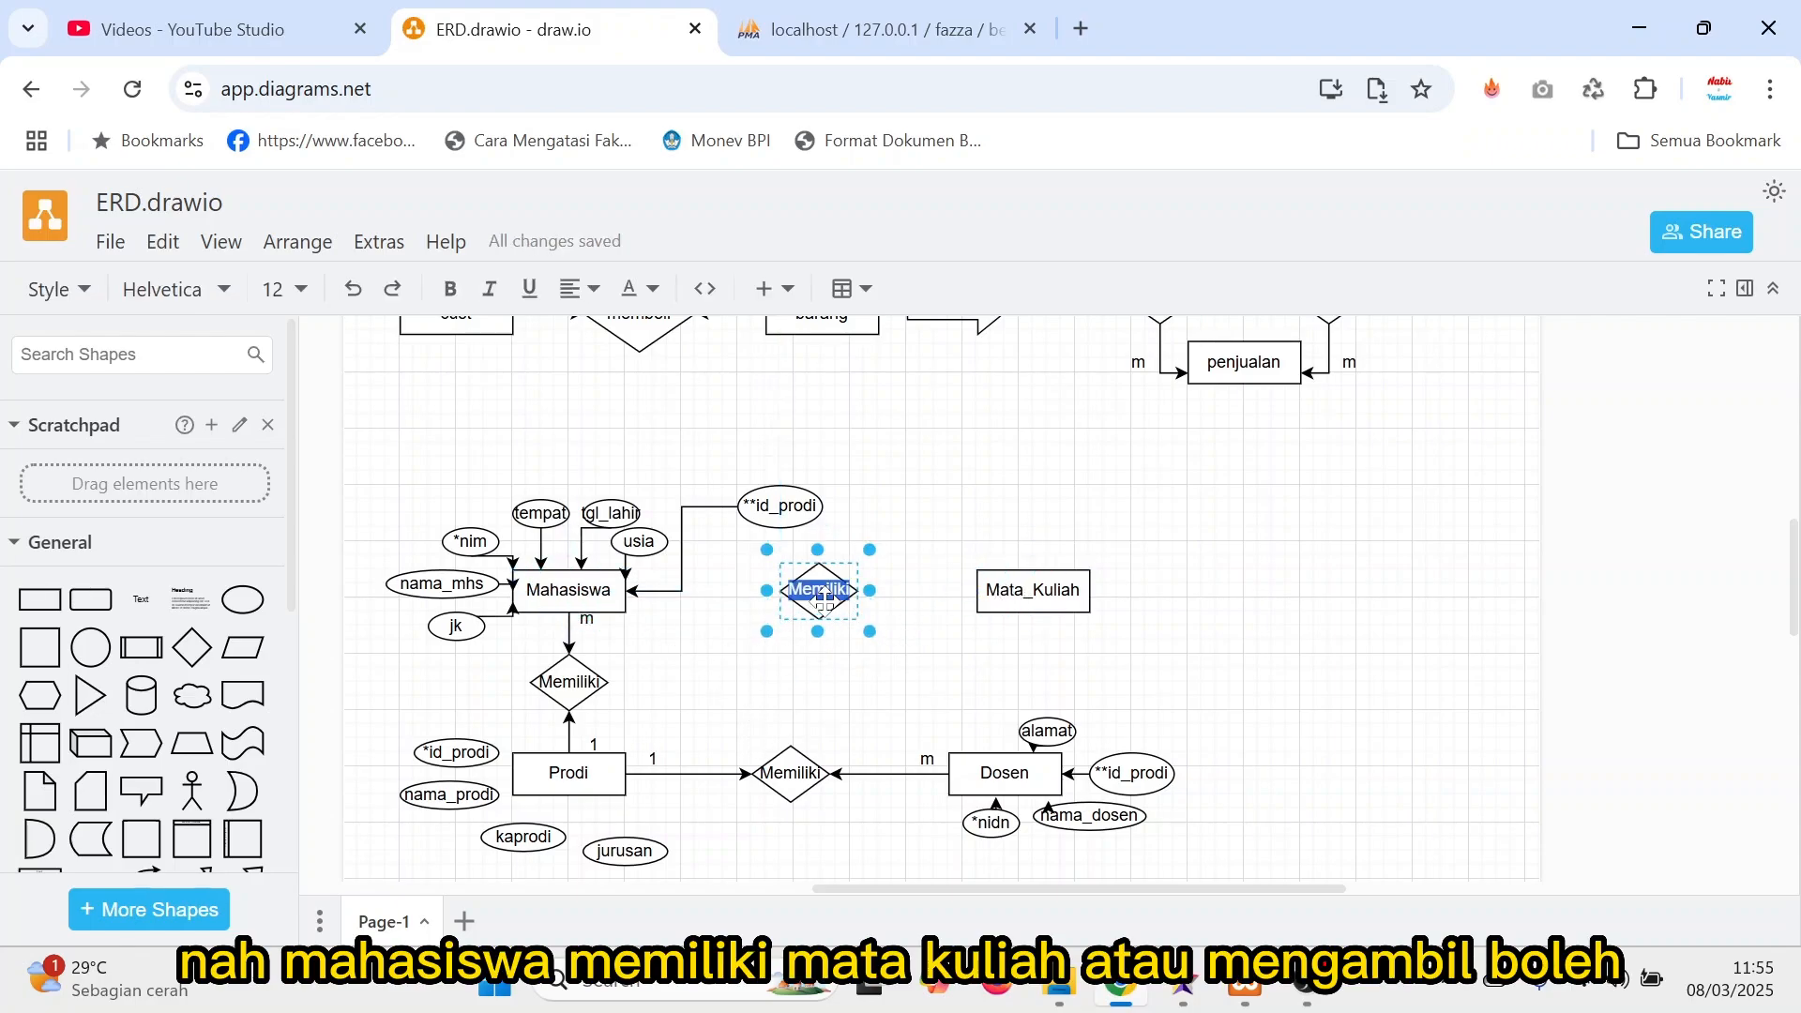
text(Mengamb)
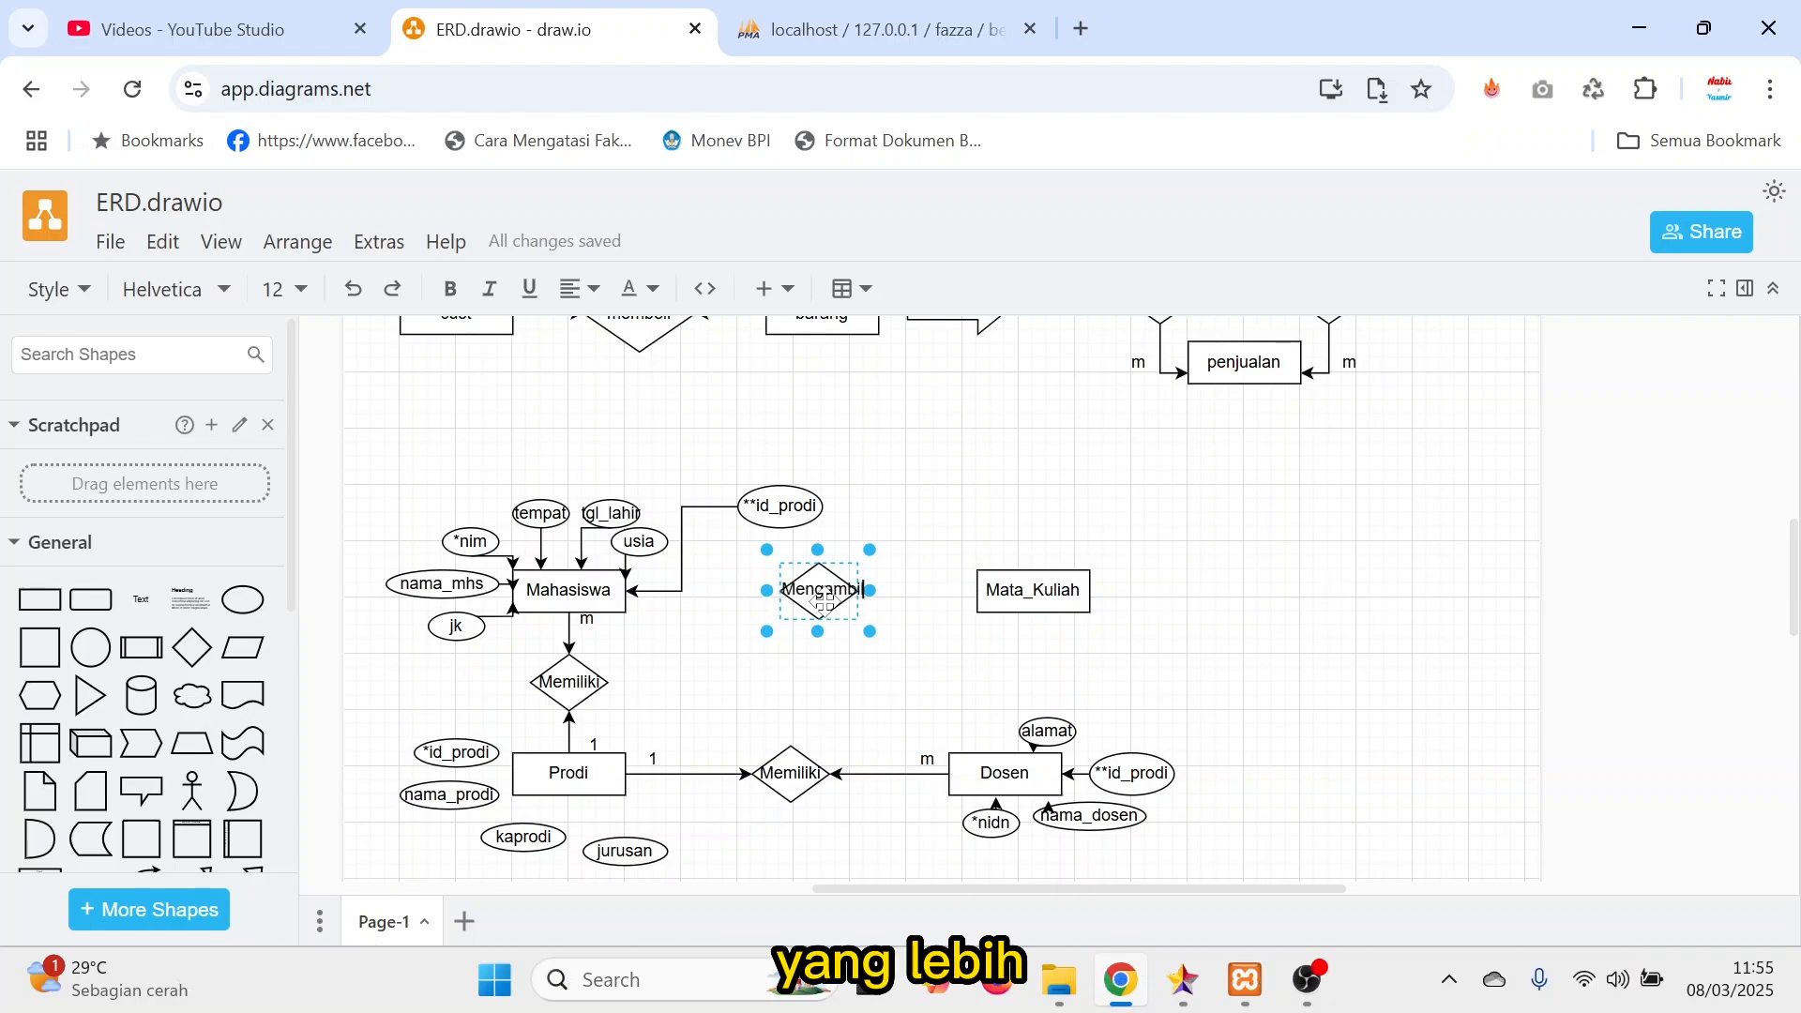
Widen the Mengambil diamond with more room before Mata_Kuliah, and connect Mahasiswa and Mata_Kuliah to it with arrows.
drag(870, 590, 917, 601)
drag(1031, 591, 1088, 591)
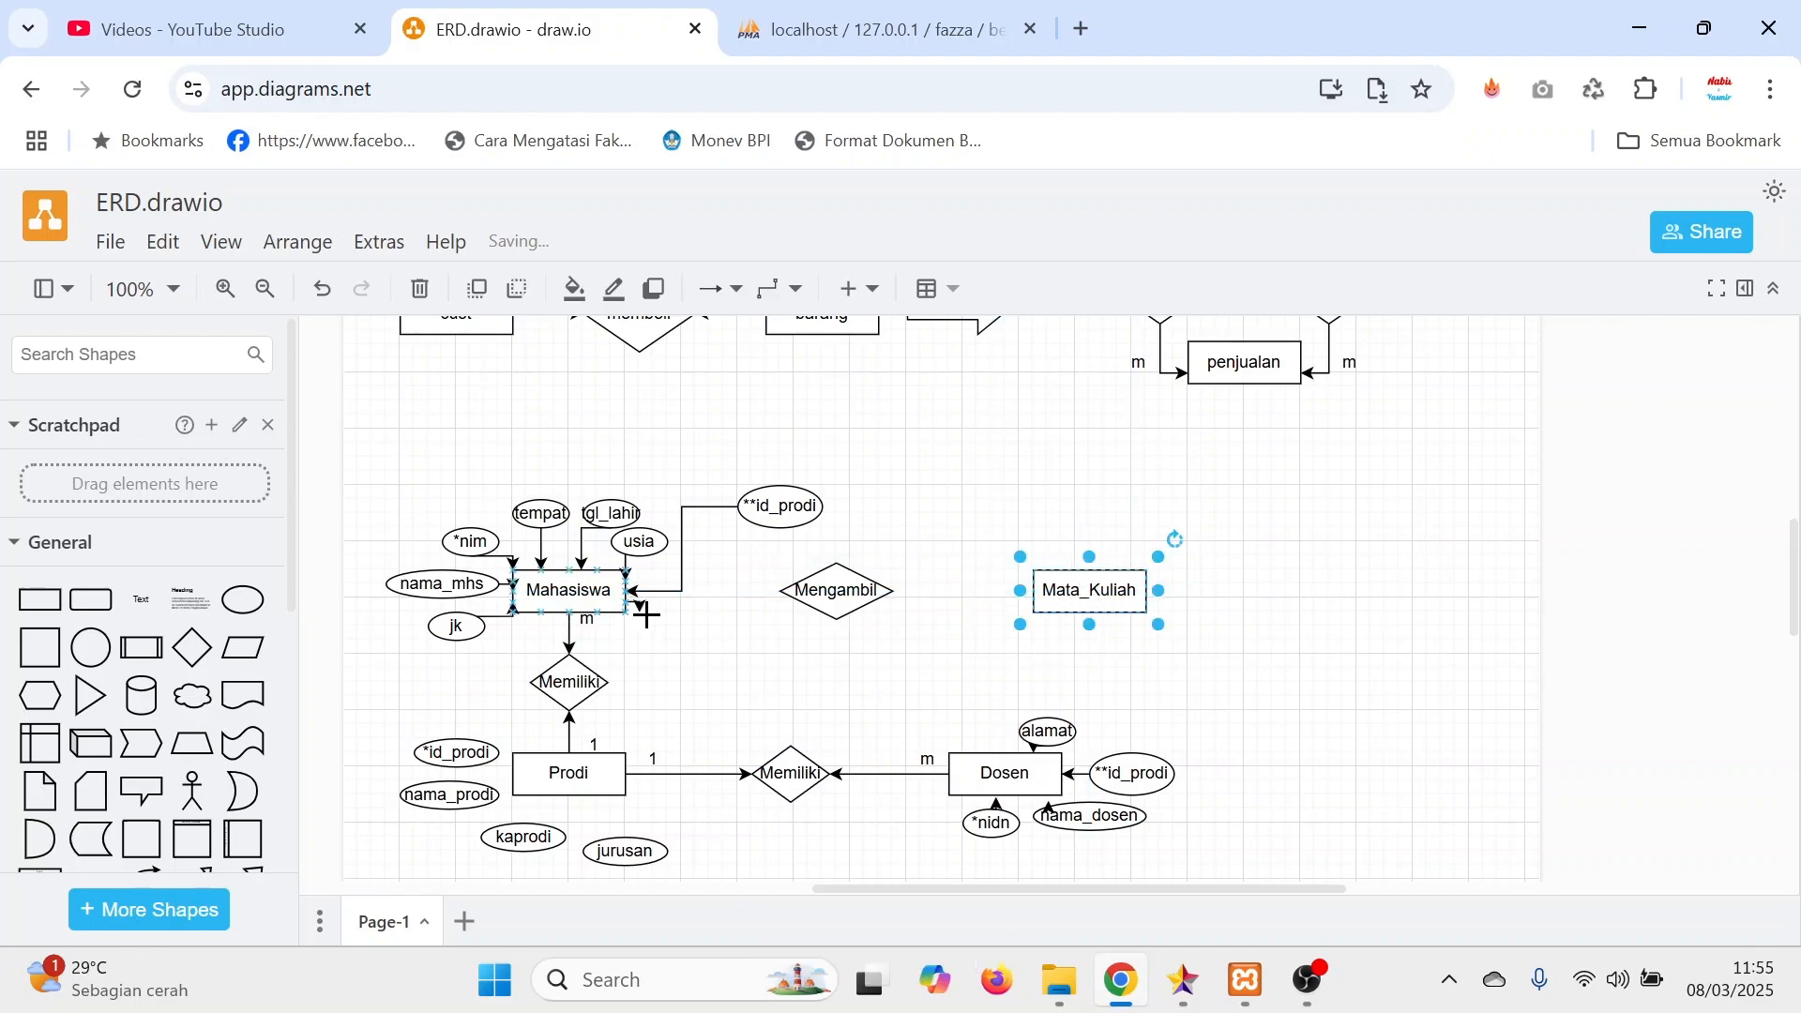
drag(638, 605, 835, 622)
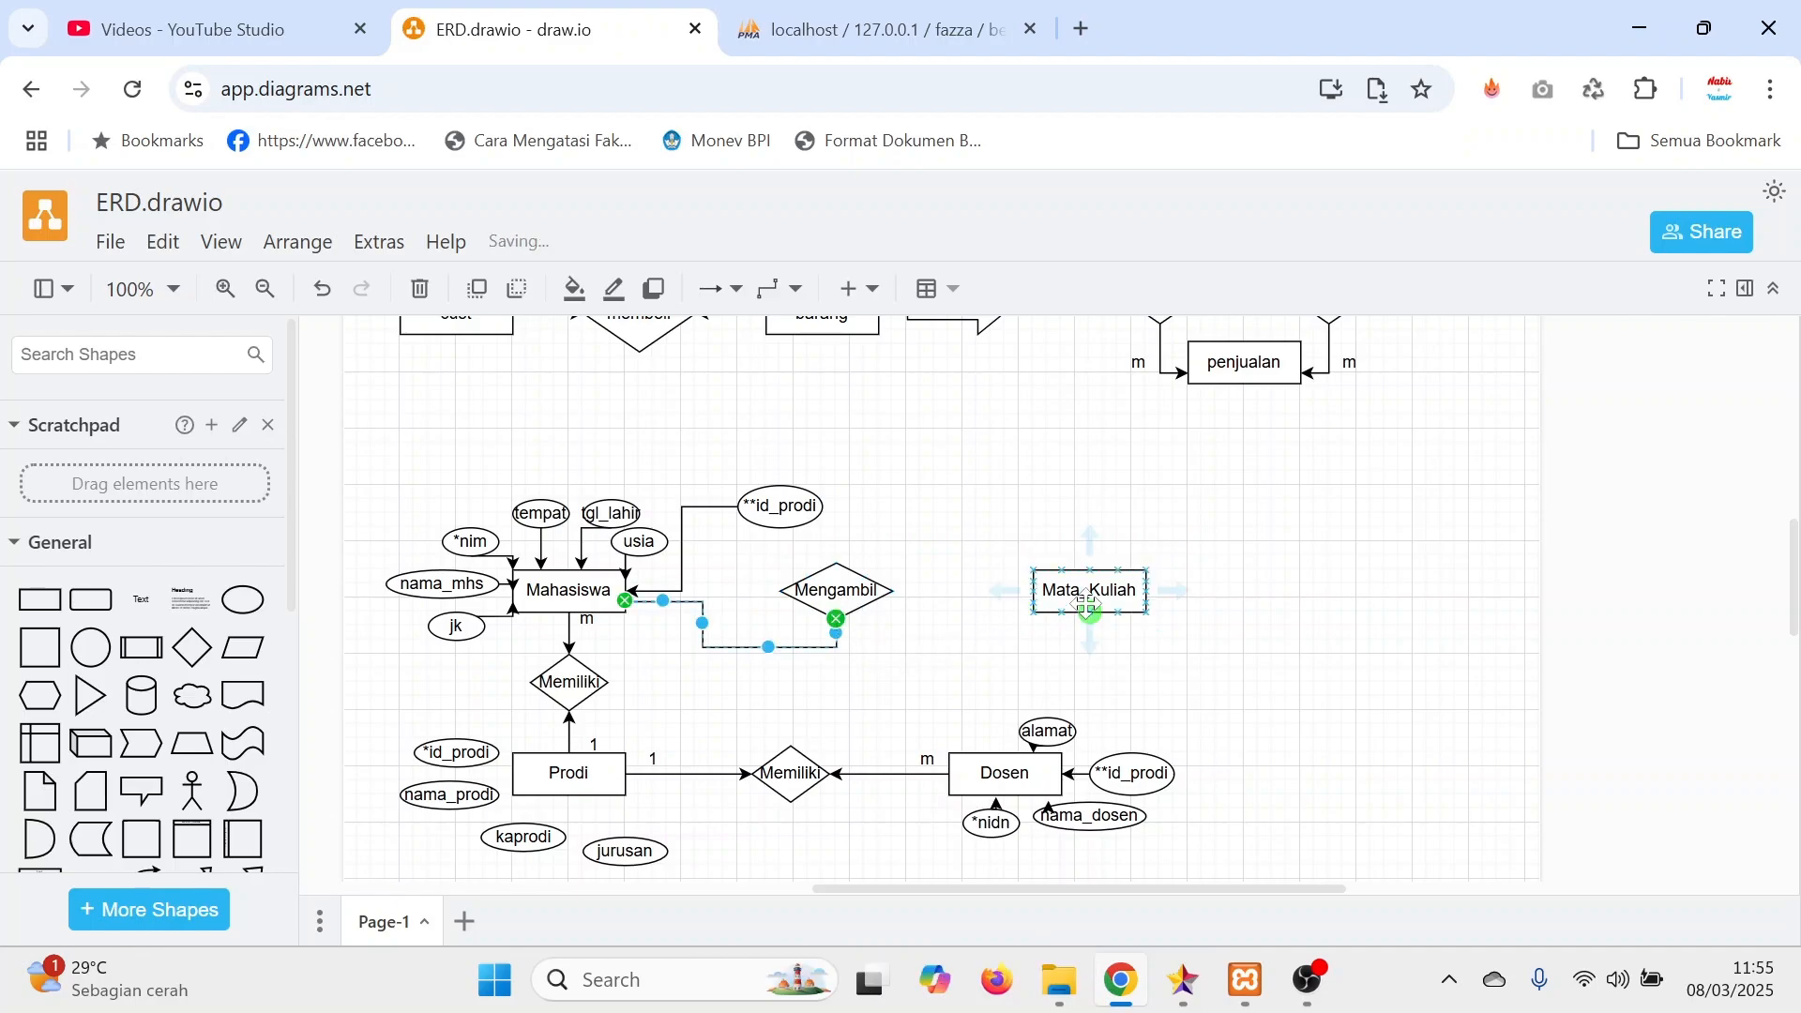
mouse_move(1003, 591)
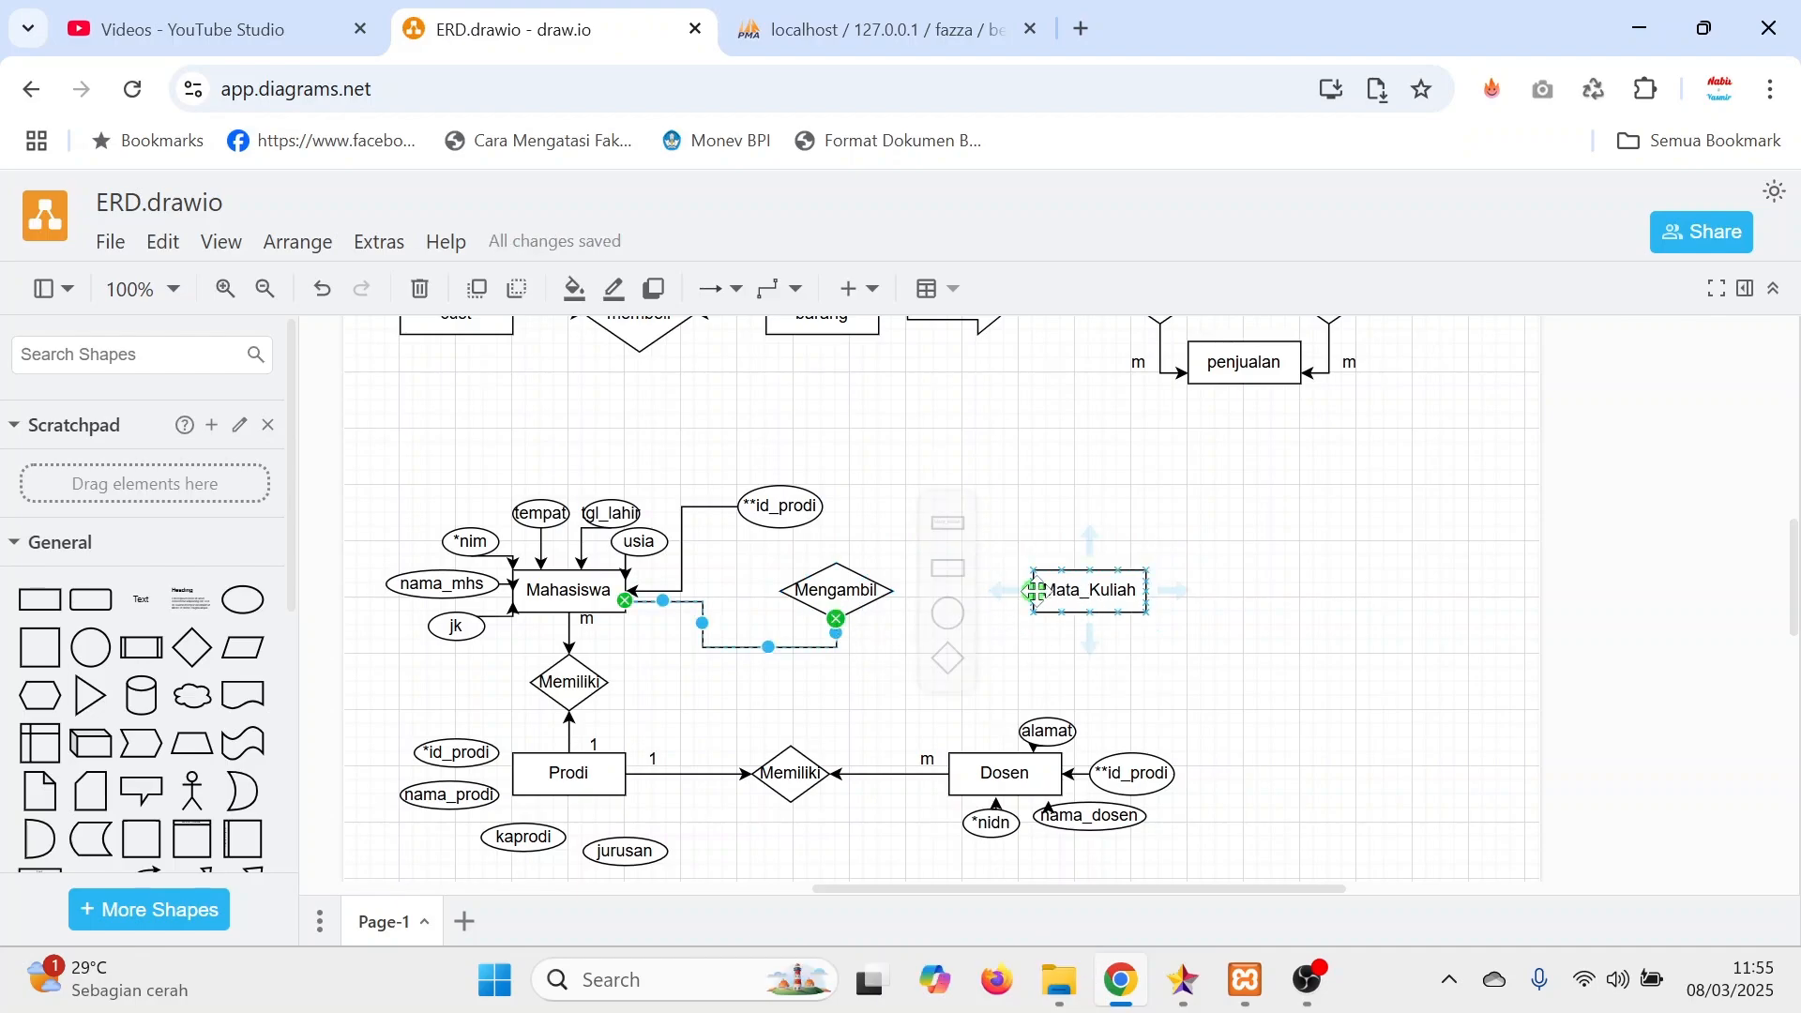
drag(1036, 601, 898, 591)
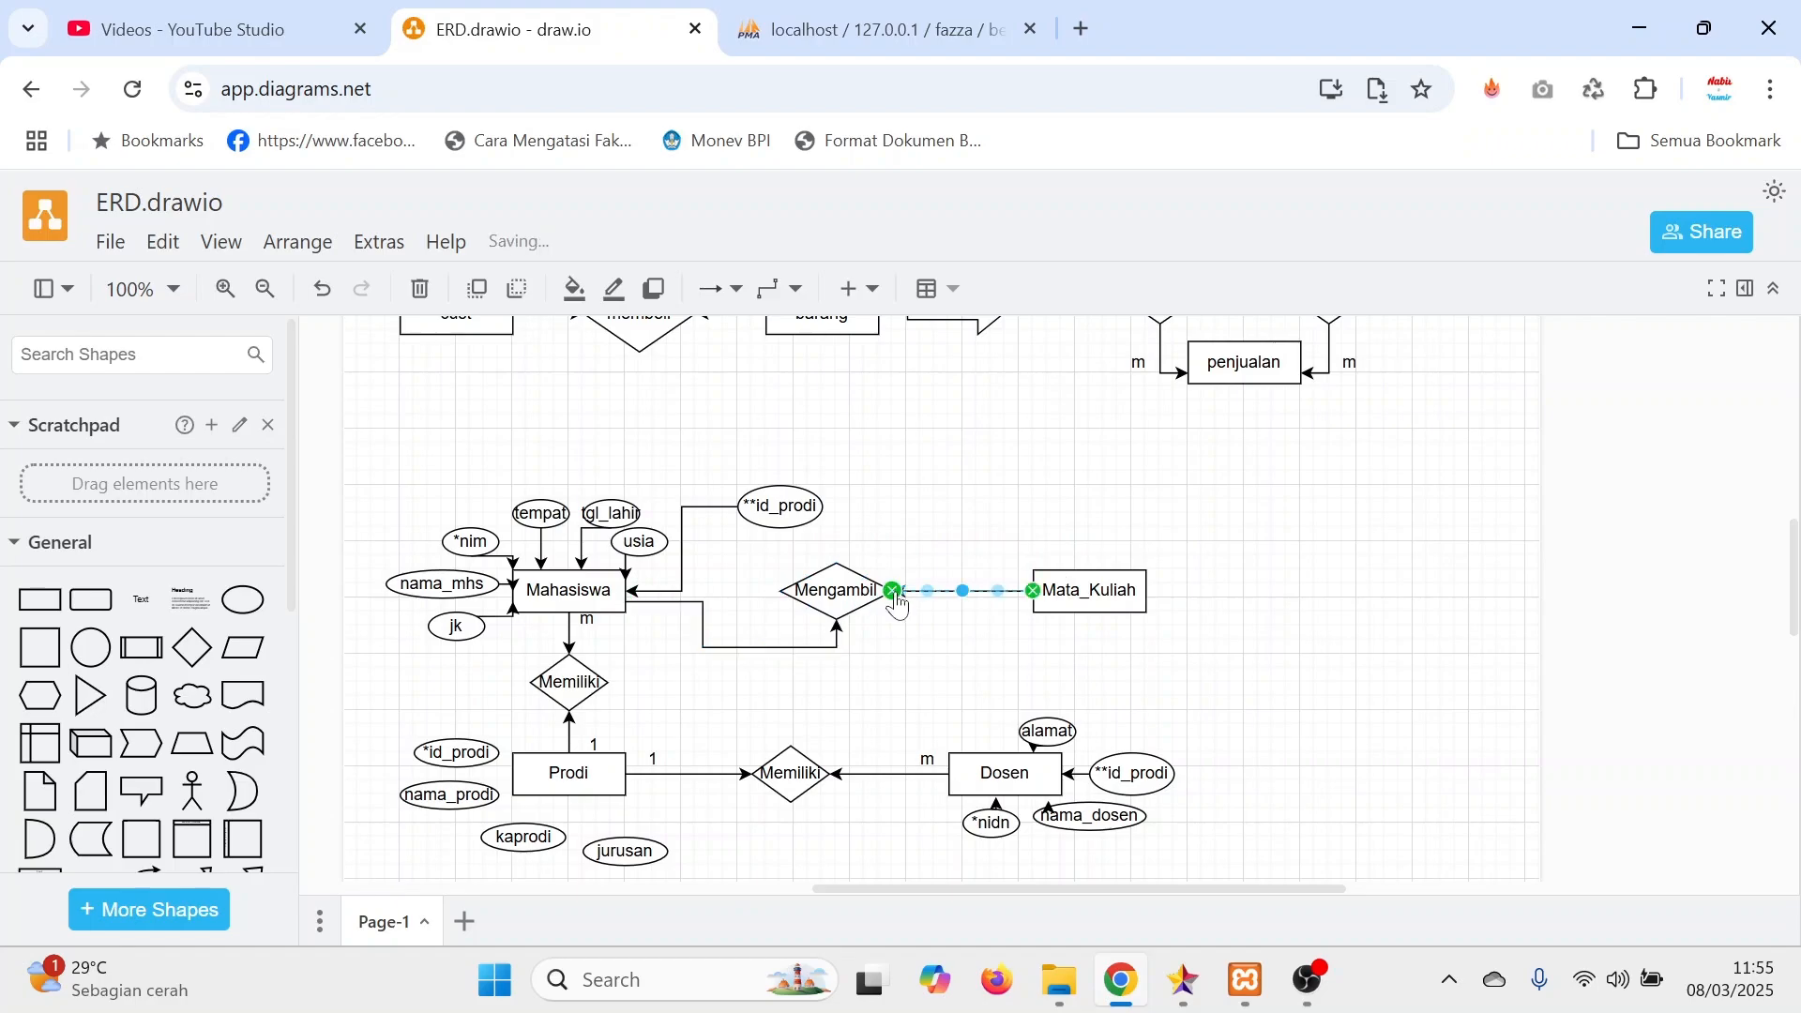
click(1318, 628)
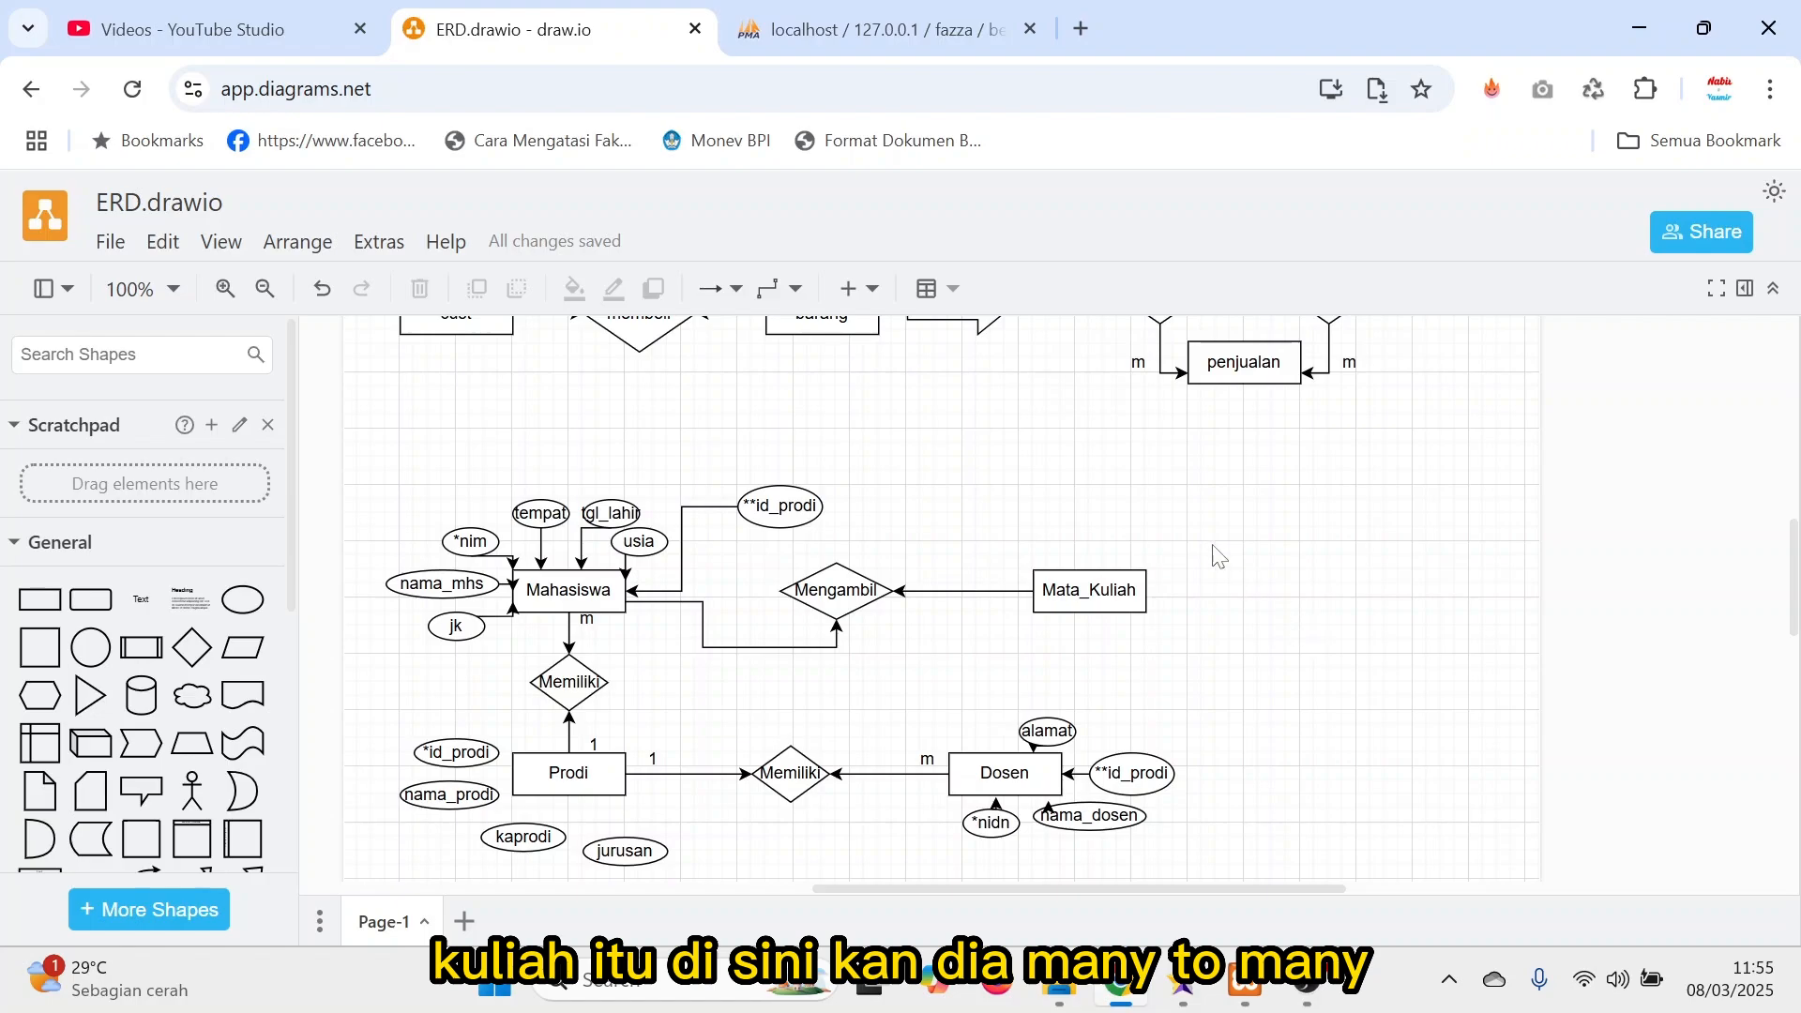
Add m cardinality labels beside Mahasiswa and Mata_Kuliah for the Mengambil relationship.
click(586, 618)
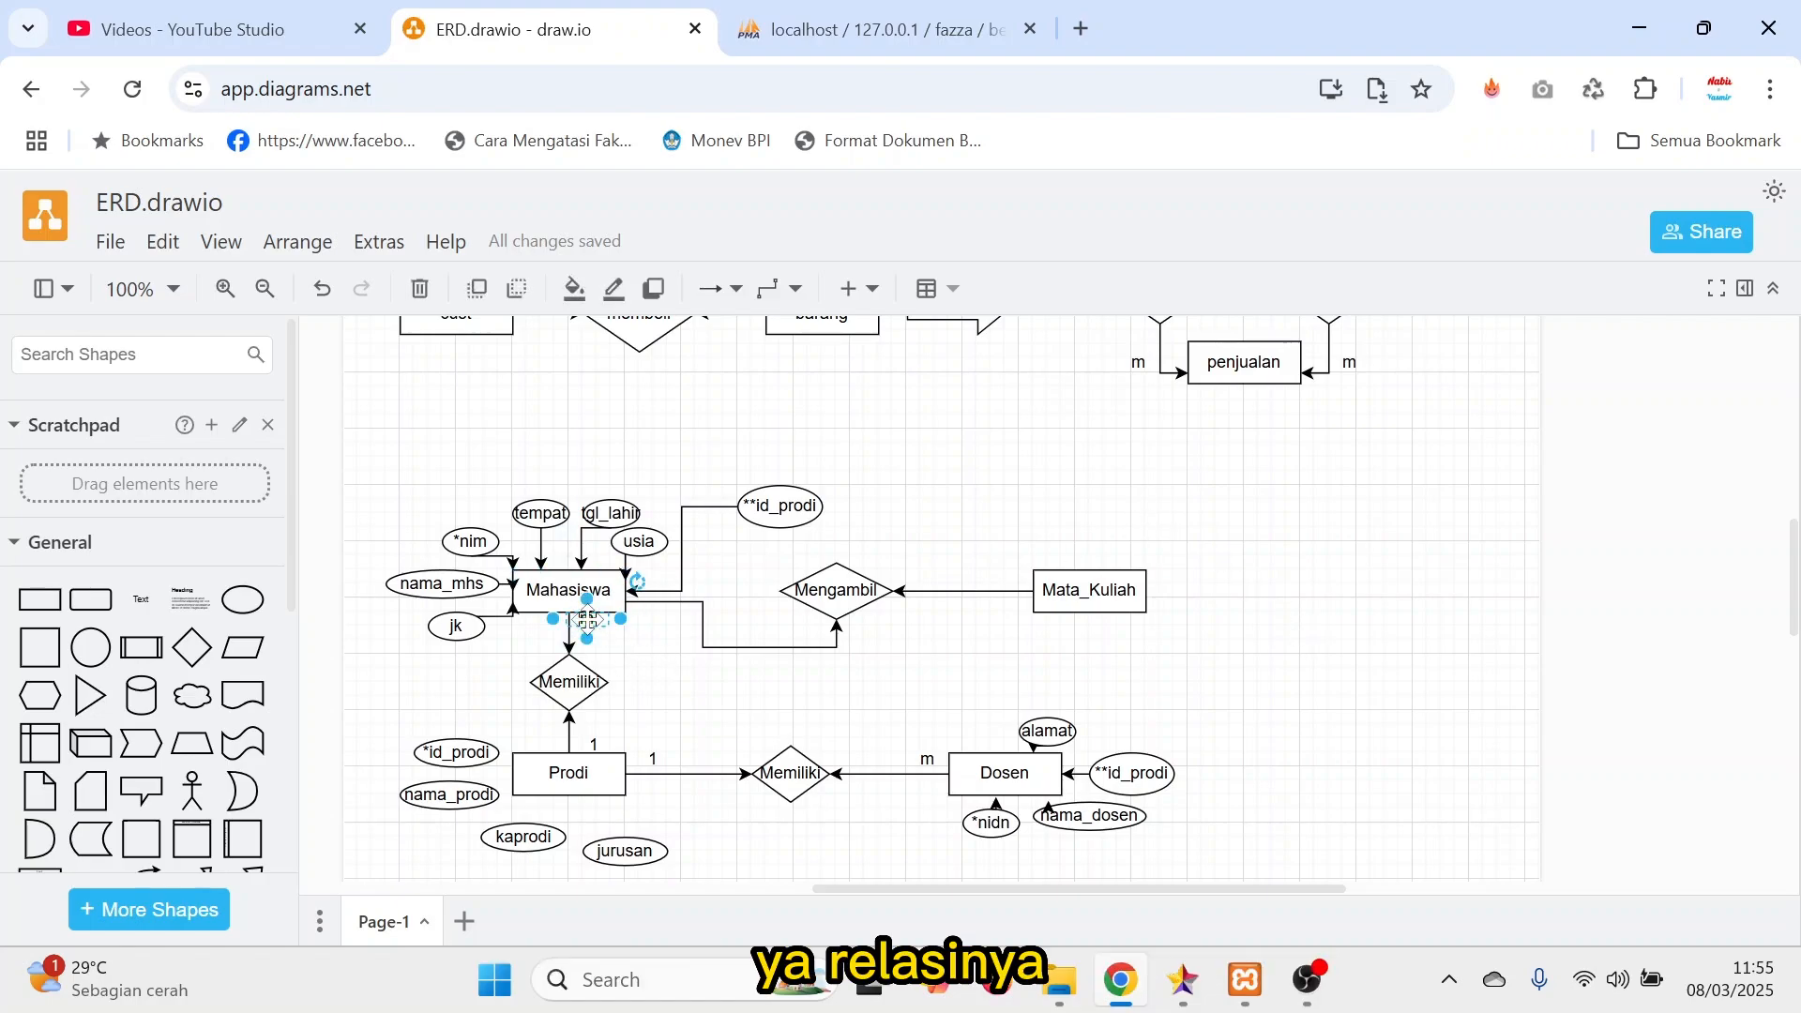
drag(586, 619, 1022, 621)
click(1102, 597)
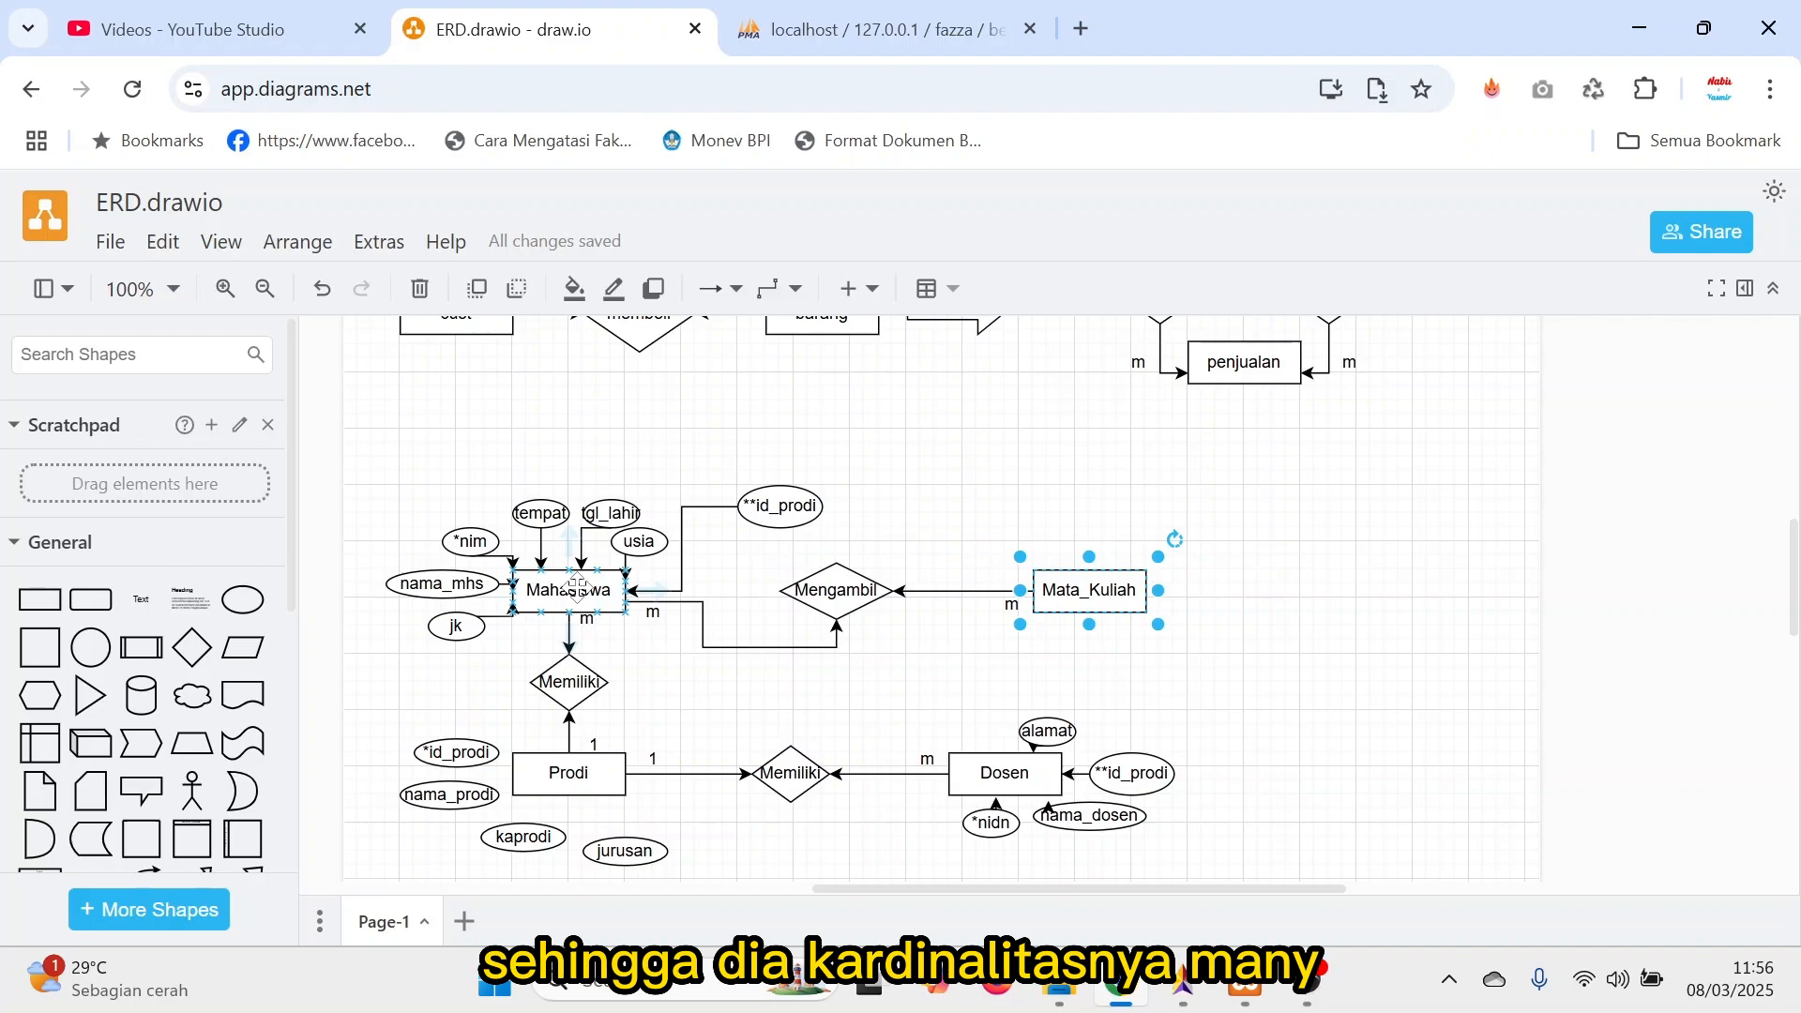
click(954, 669)
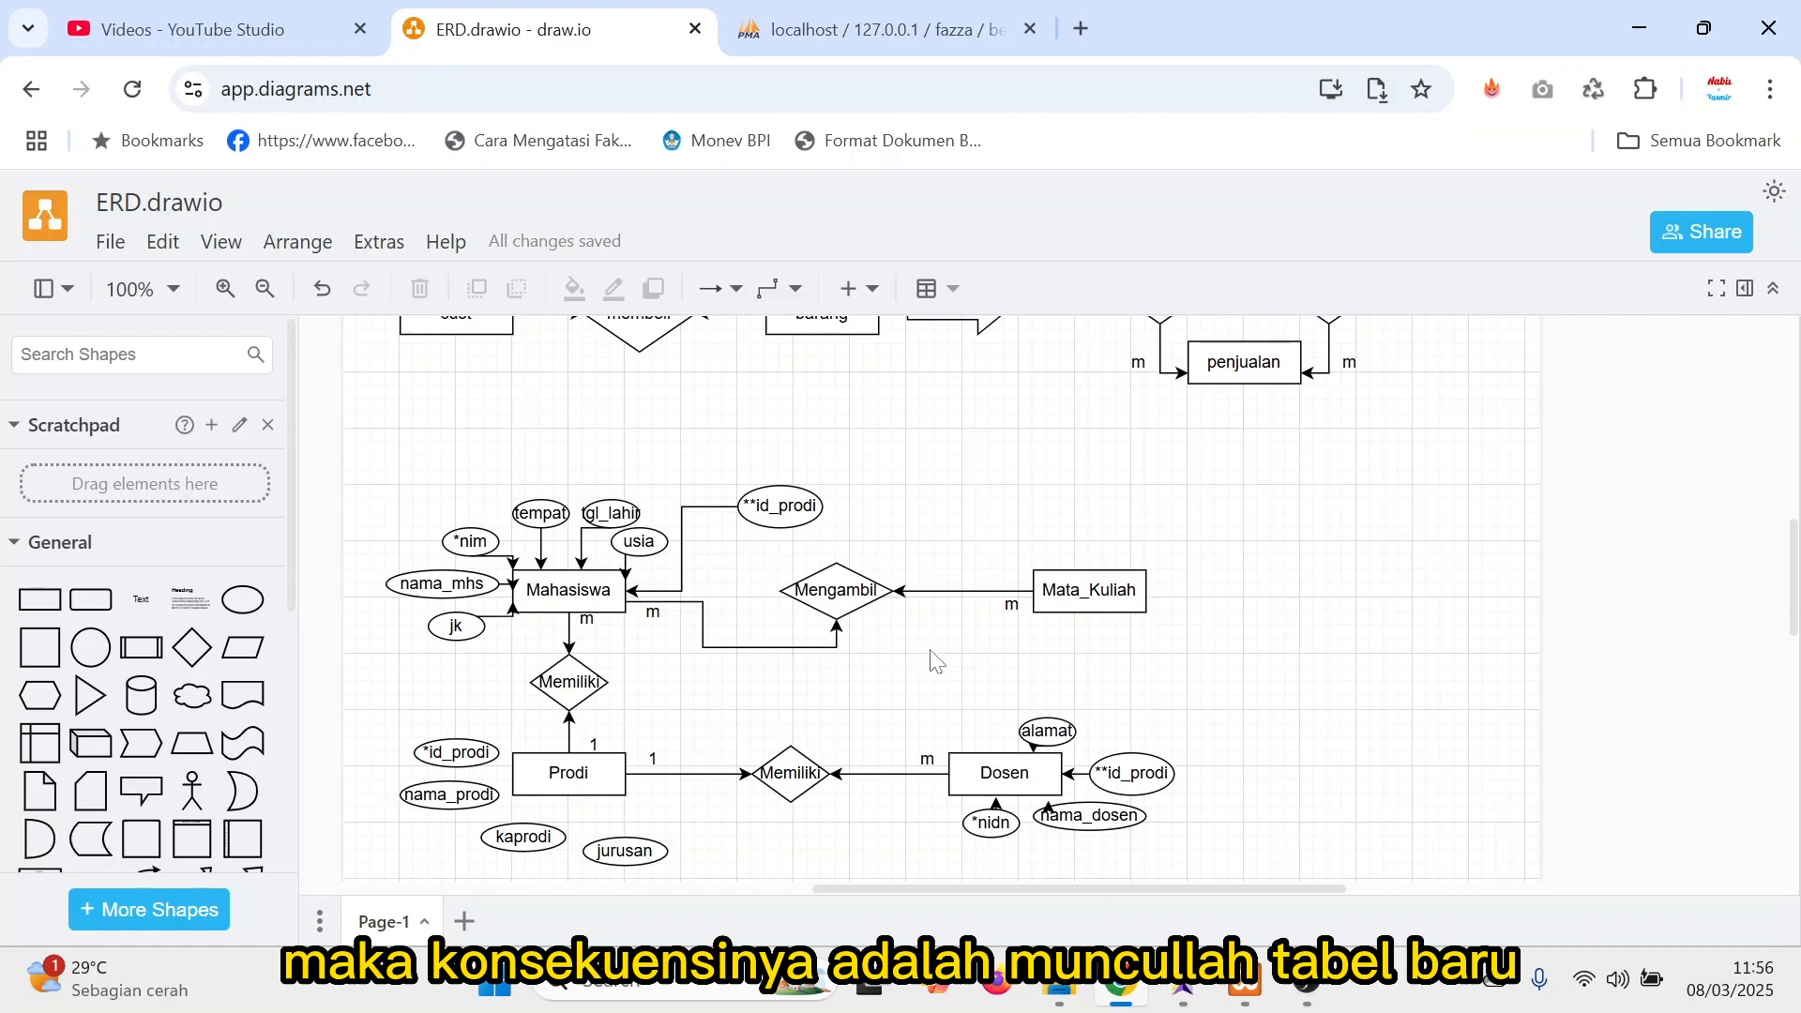
Move Mata_Kuliah further right and Mengambil up and to the right, and delete both arrows attached to Mengambil.
scroll(1235, 527, up, 3)
scroll(1163, 648, down, 3)
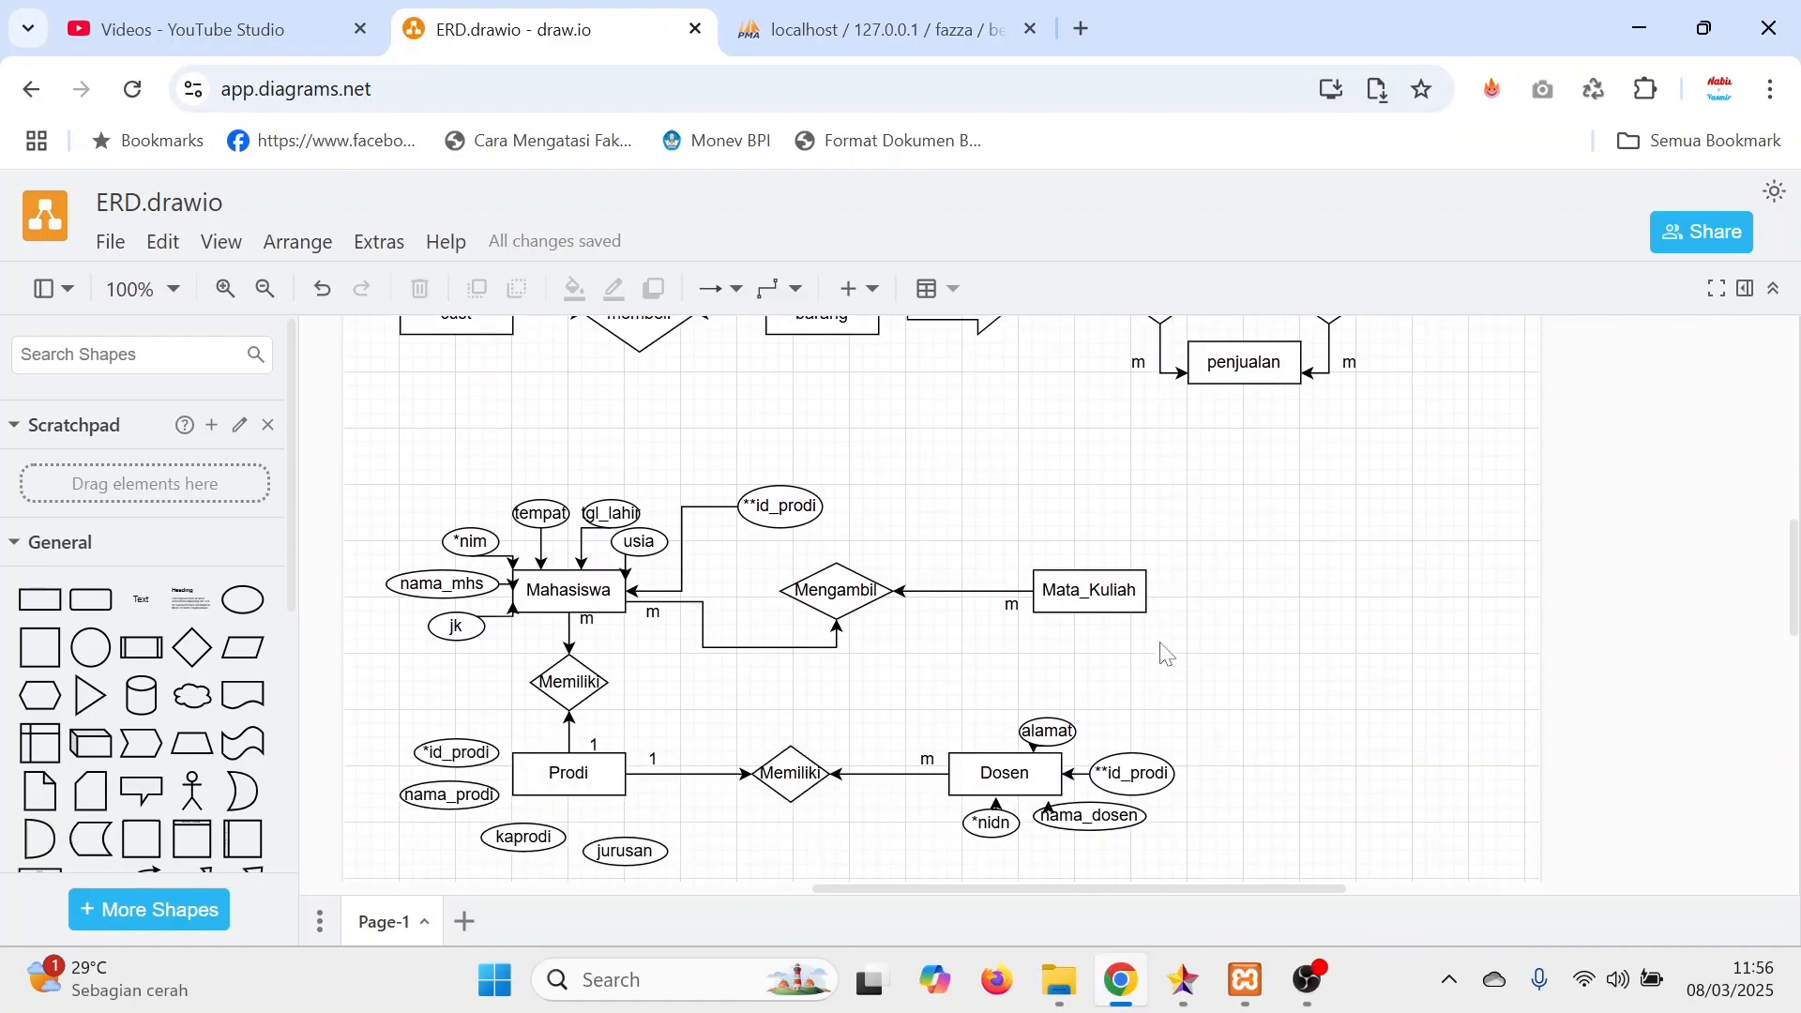
drag(1107, 591, 1276, 591)
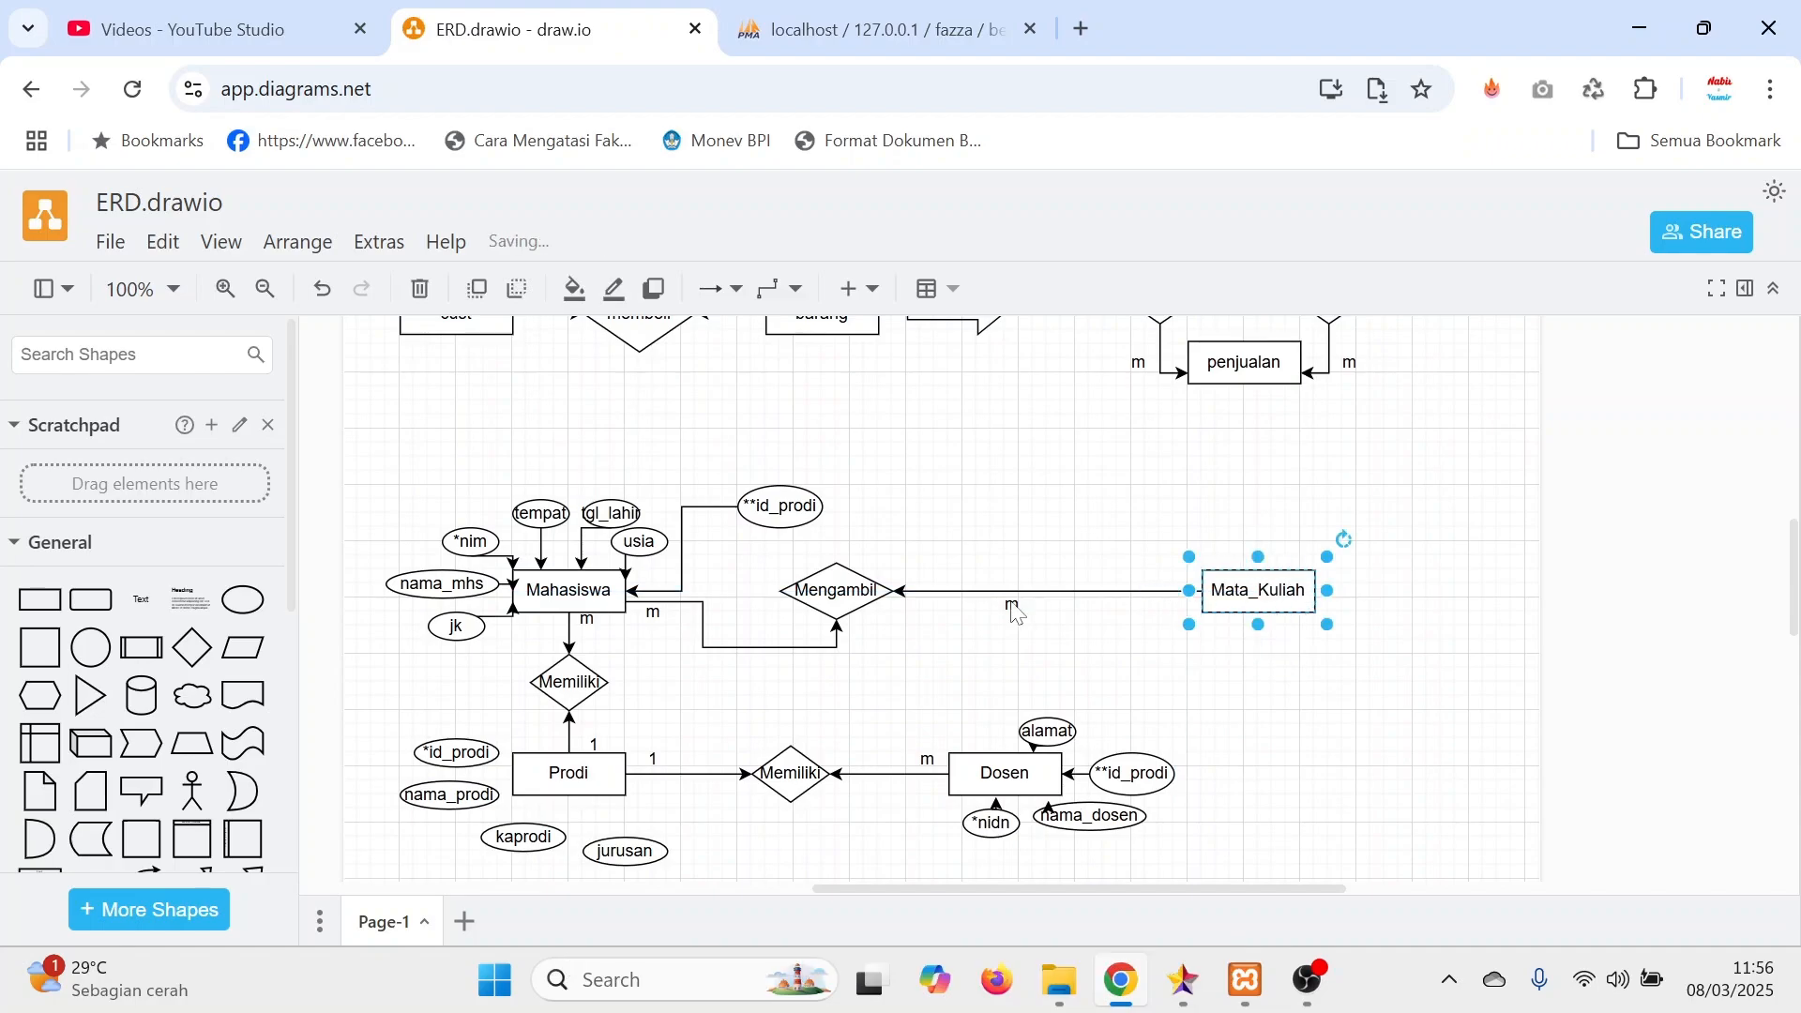
drag(846, 597, 955, 552)
click(1084, 541)
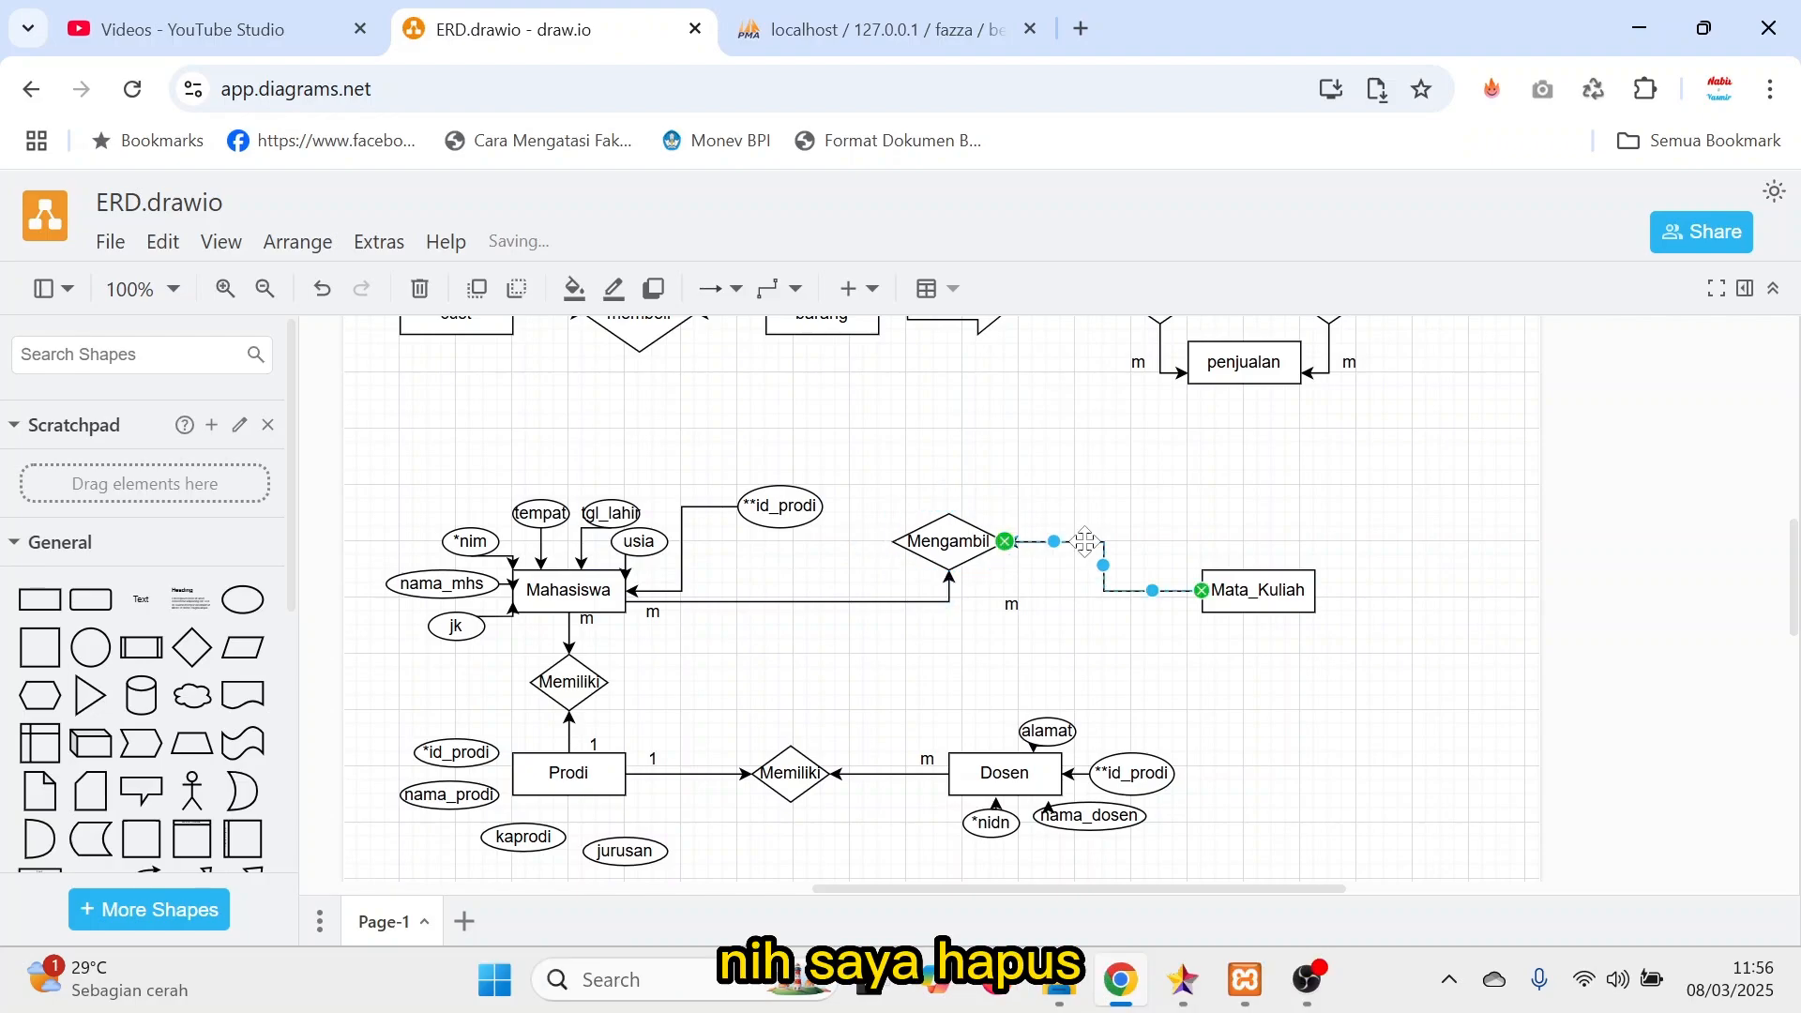
key(Delete)
click(786, 602)
key(Delete)
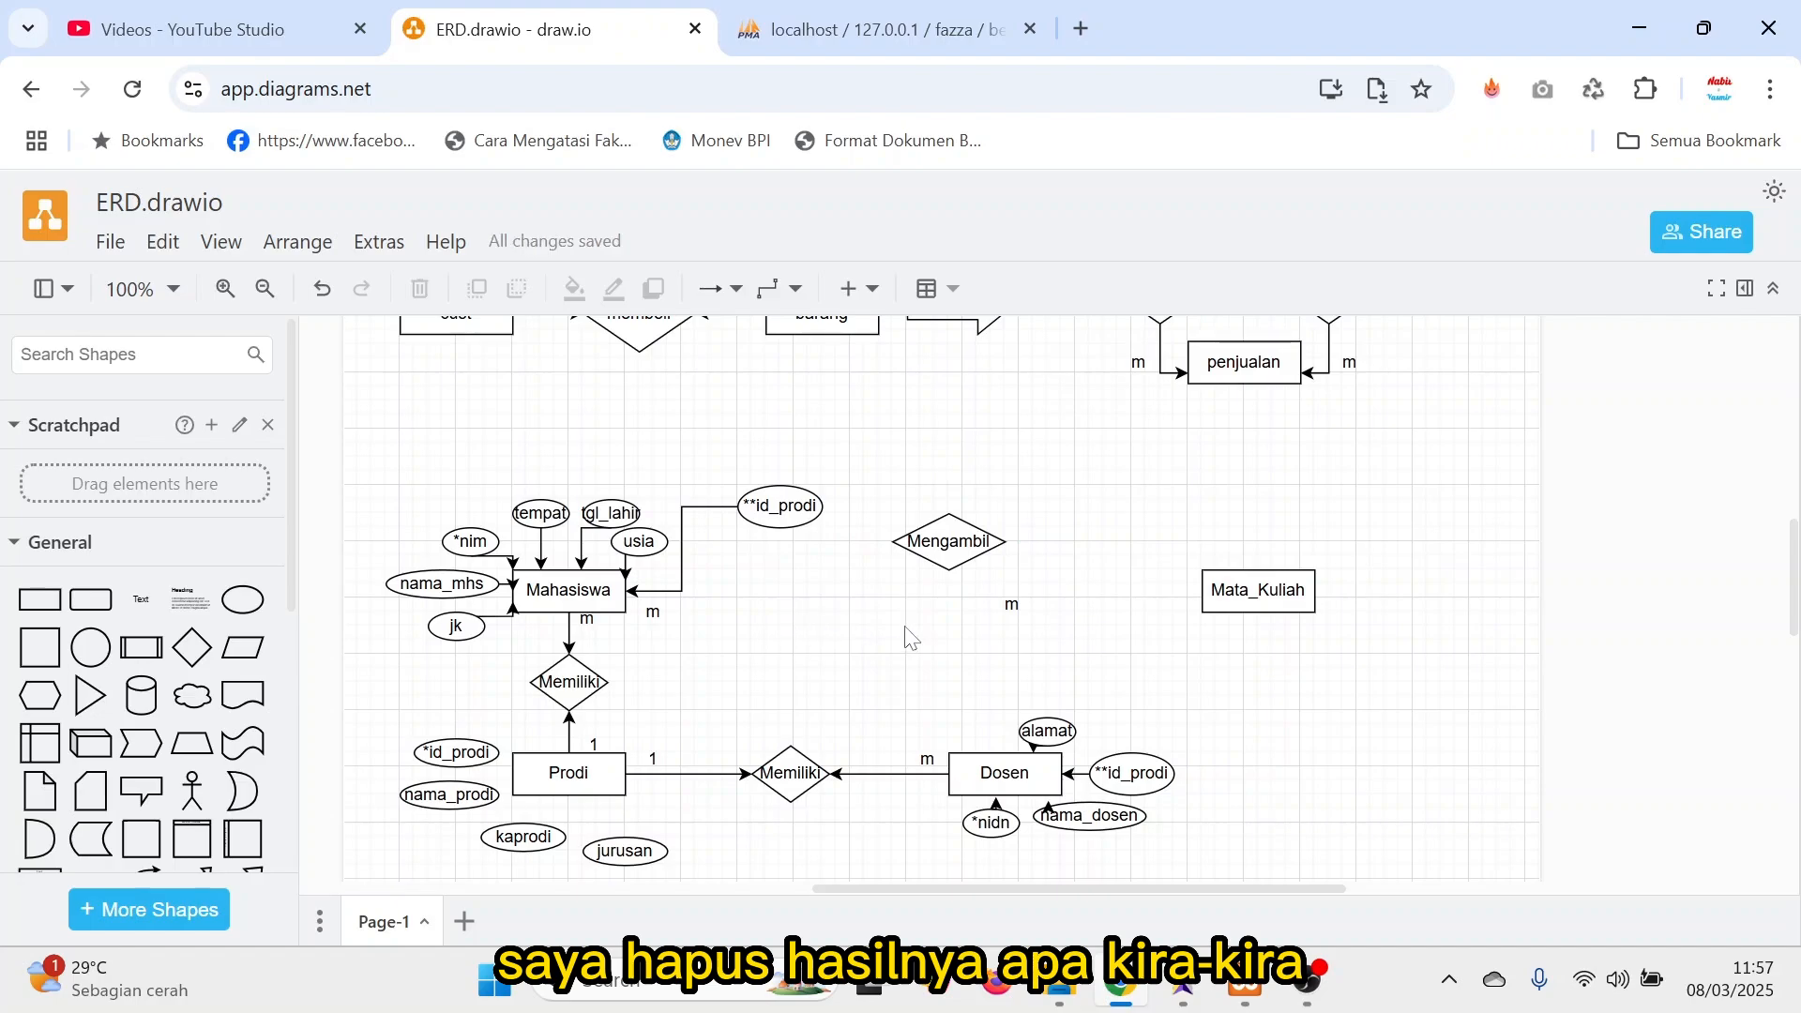
click(1009, 606)
drag(1007, 612, 1230, 671)
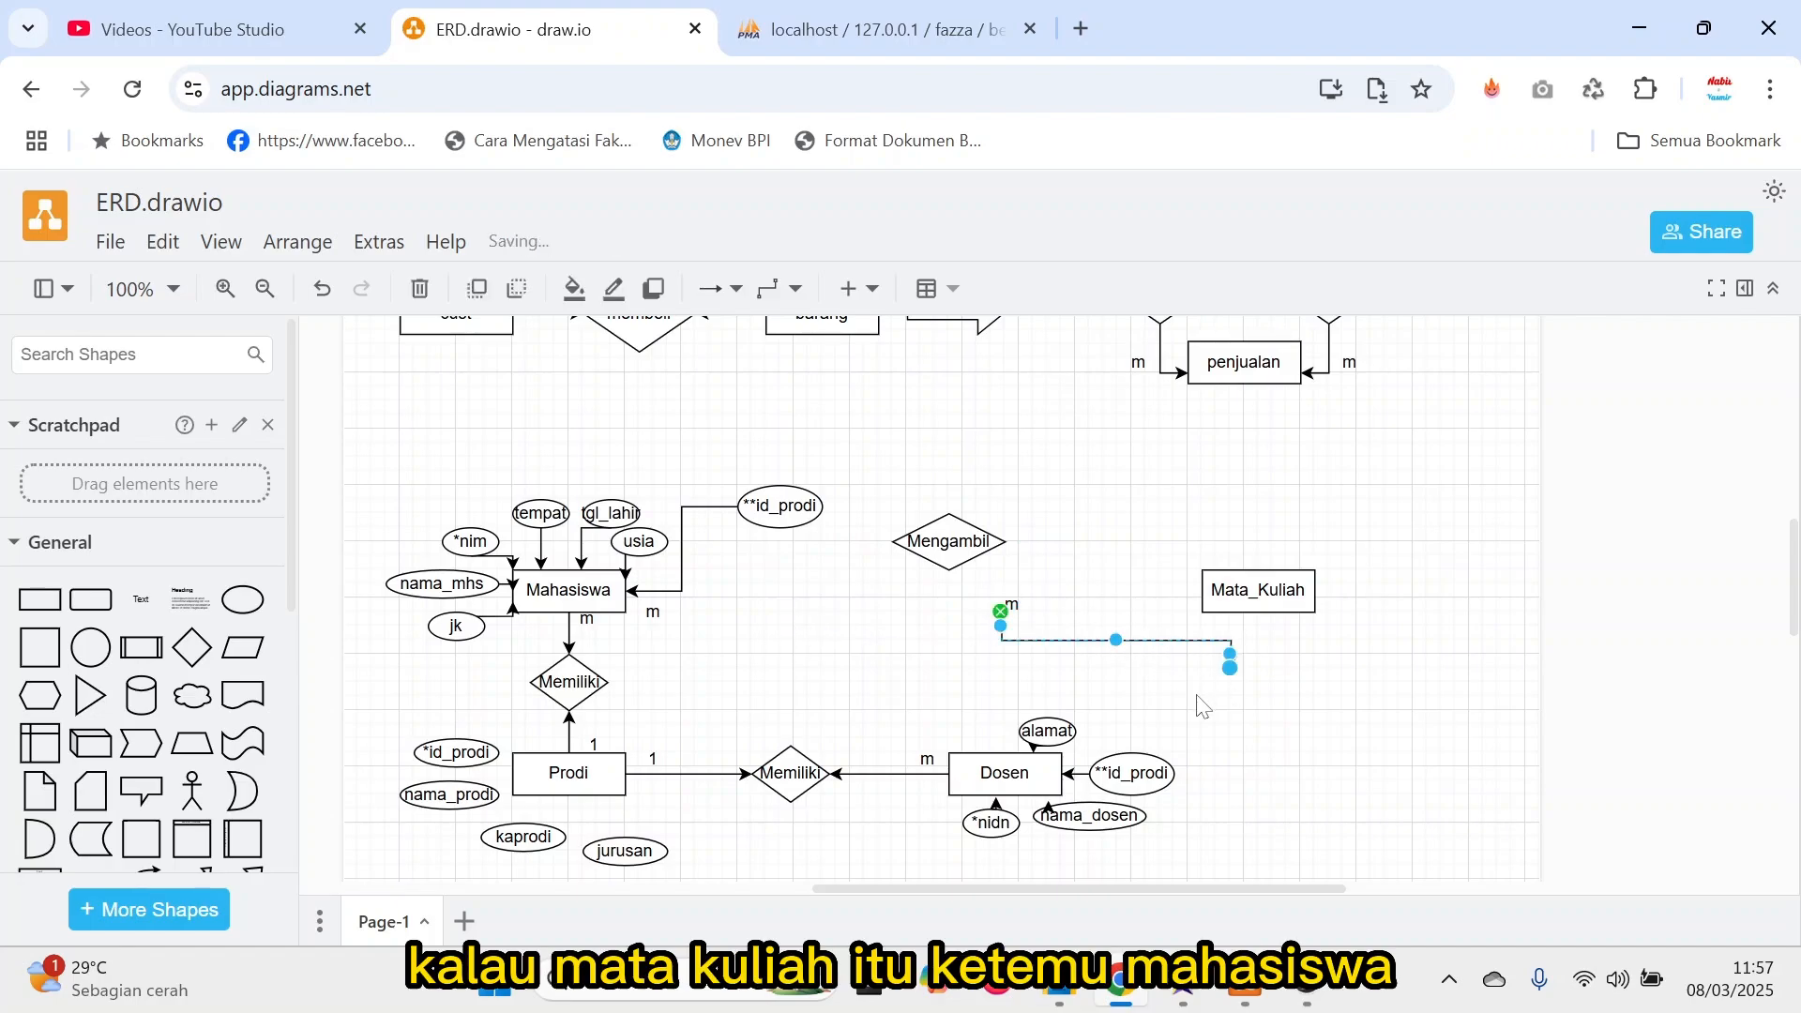
key(ctrl+z)
drag(1011, 602, 1257, 654)
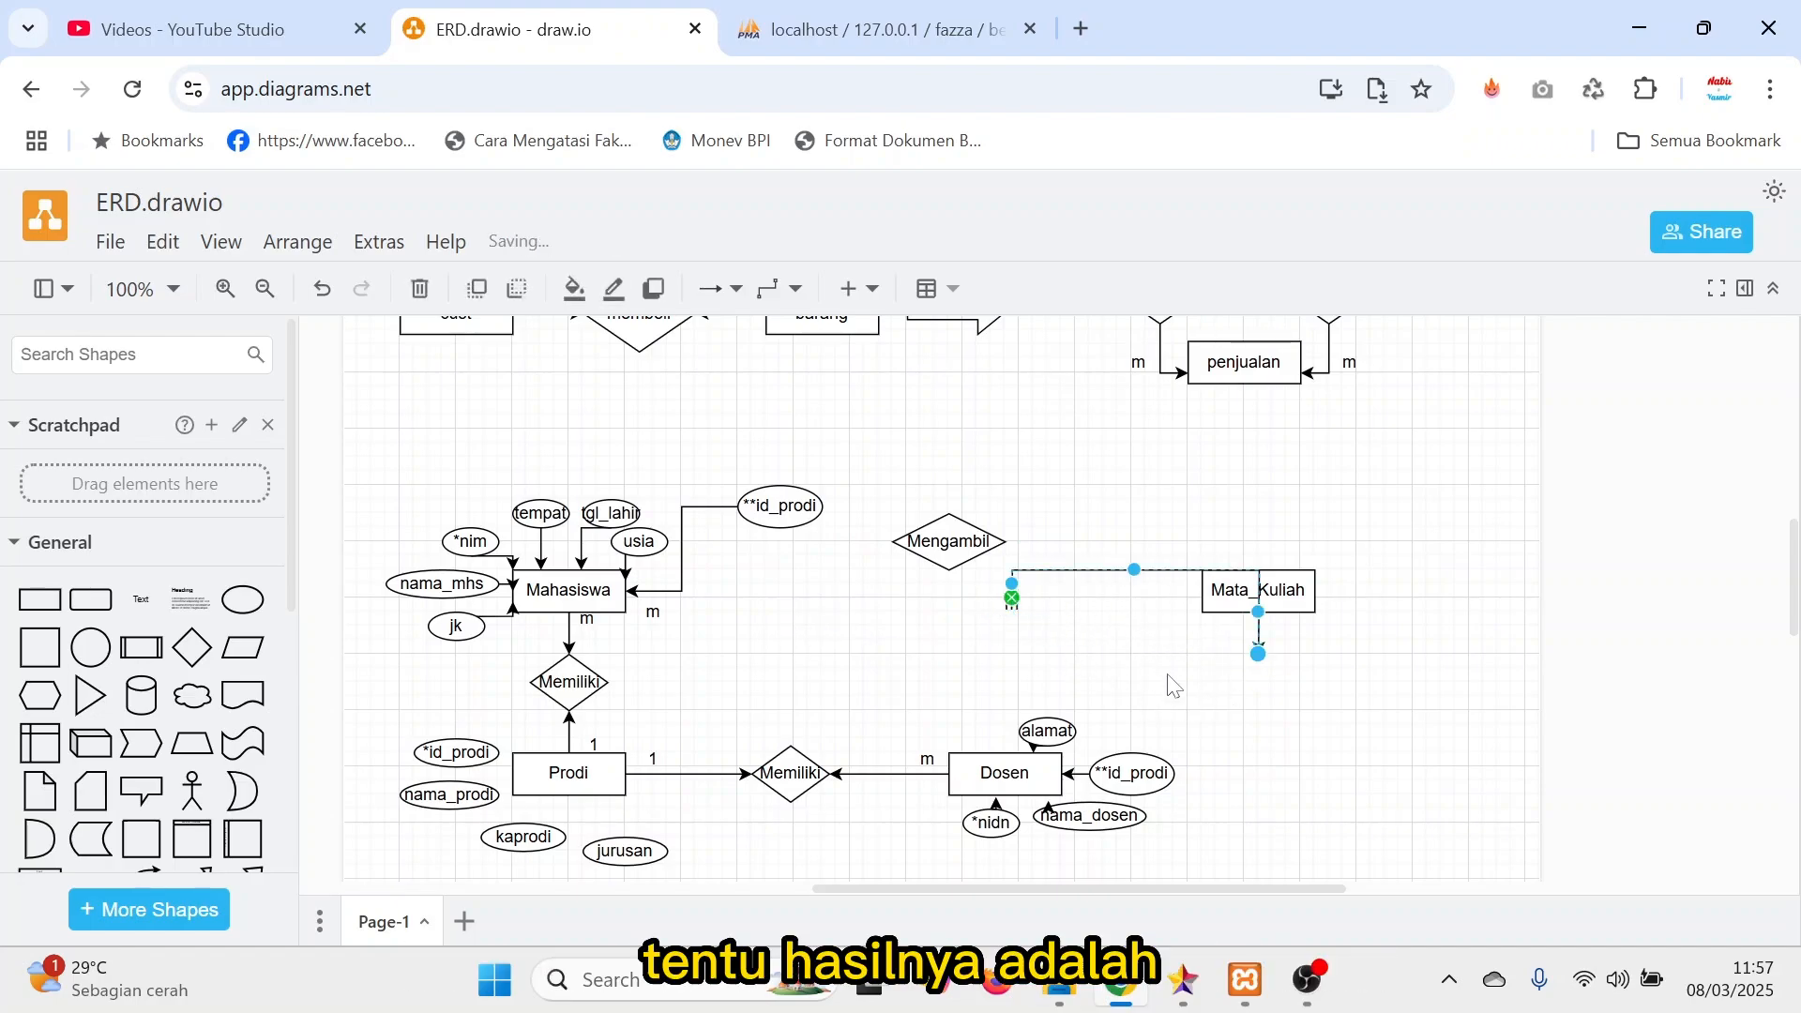
key(ctrl+z)
Move the loose m label from below Mengambil to just below Mata_Kuliah.
click(1012, 605)
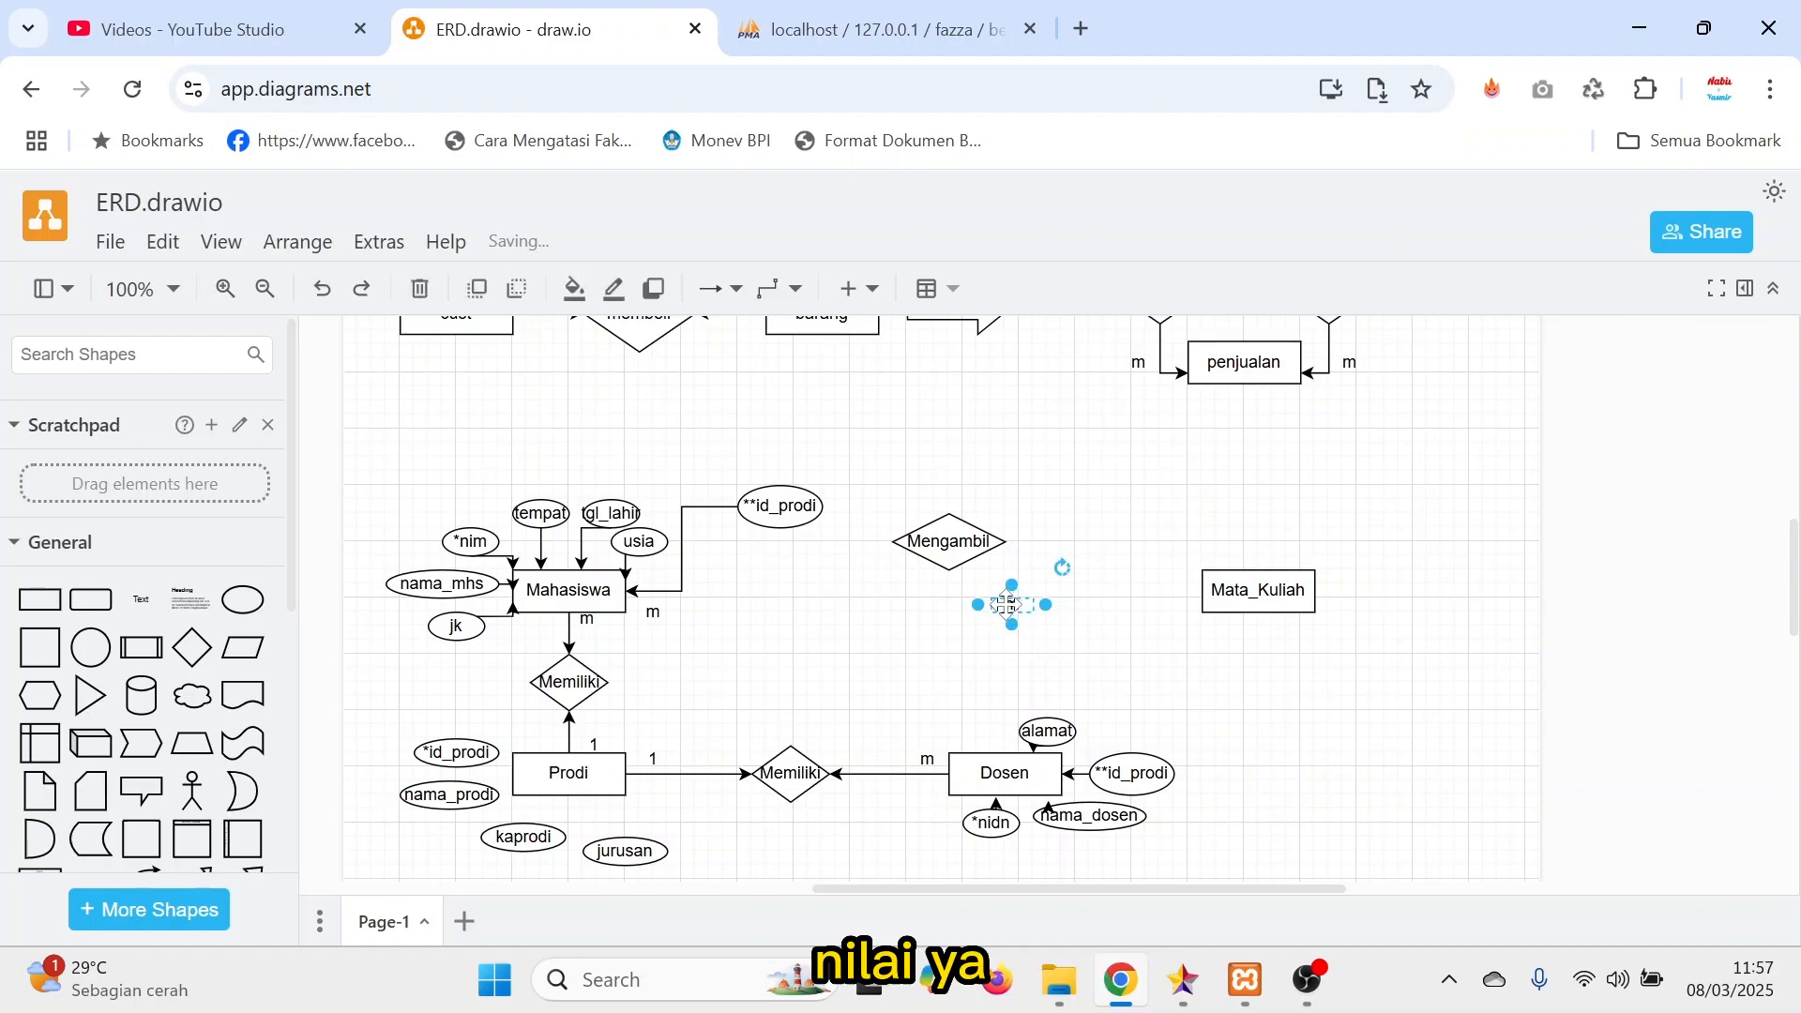
drag(1012, 605, 1226, 664)
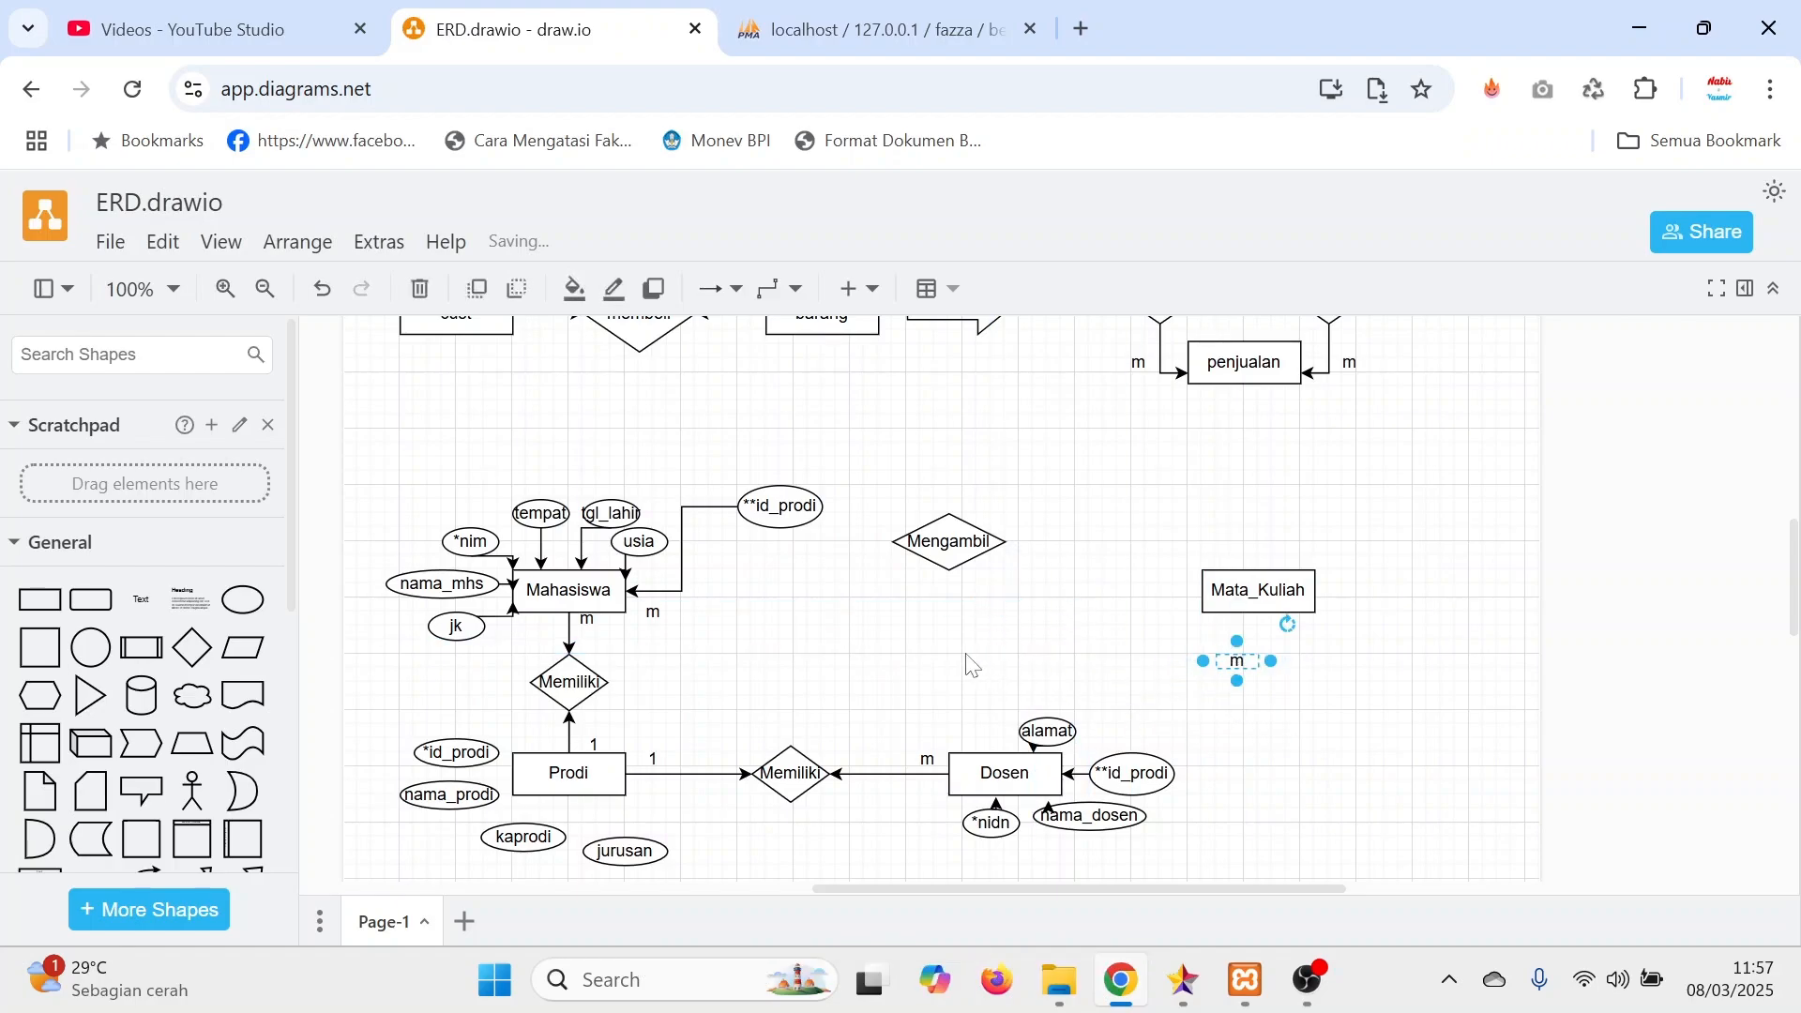
click(91, 599)
key(ctrl+z)
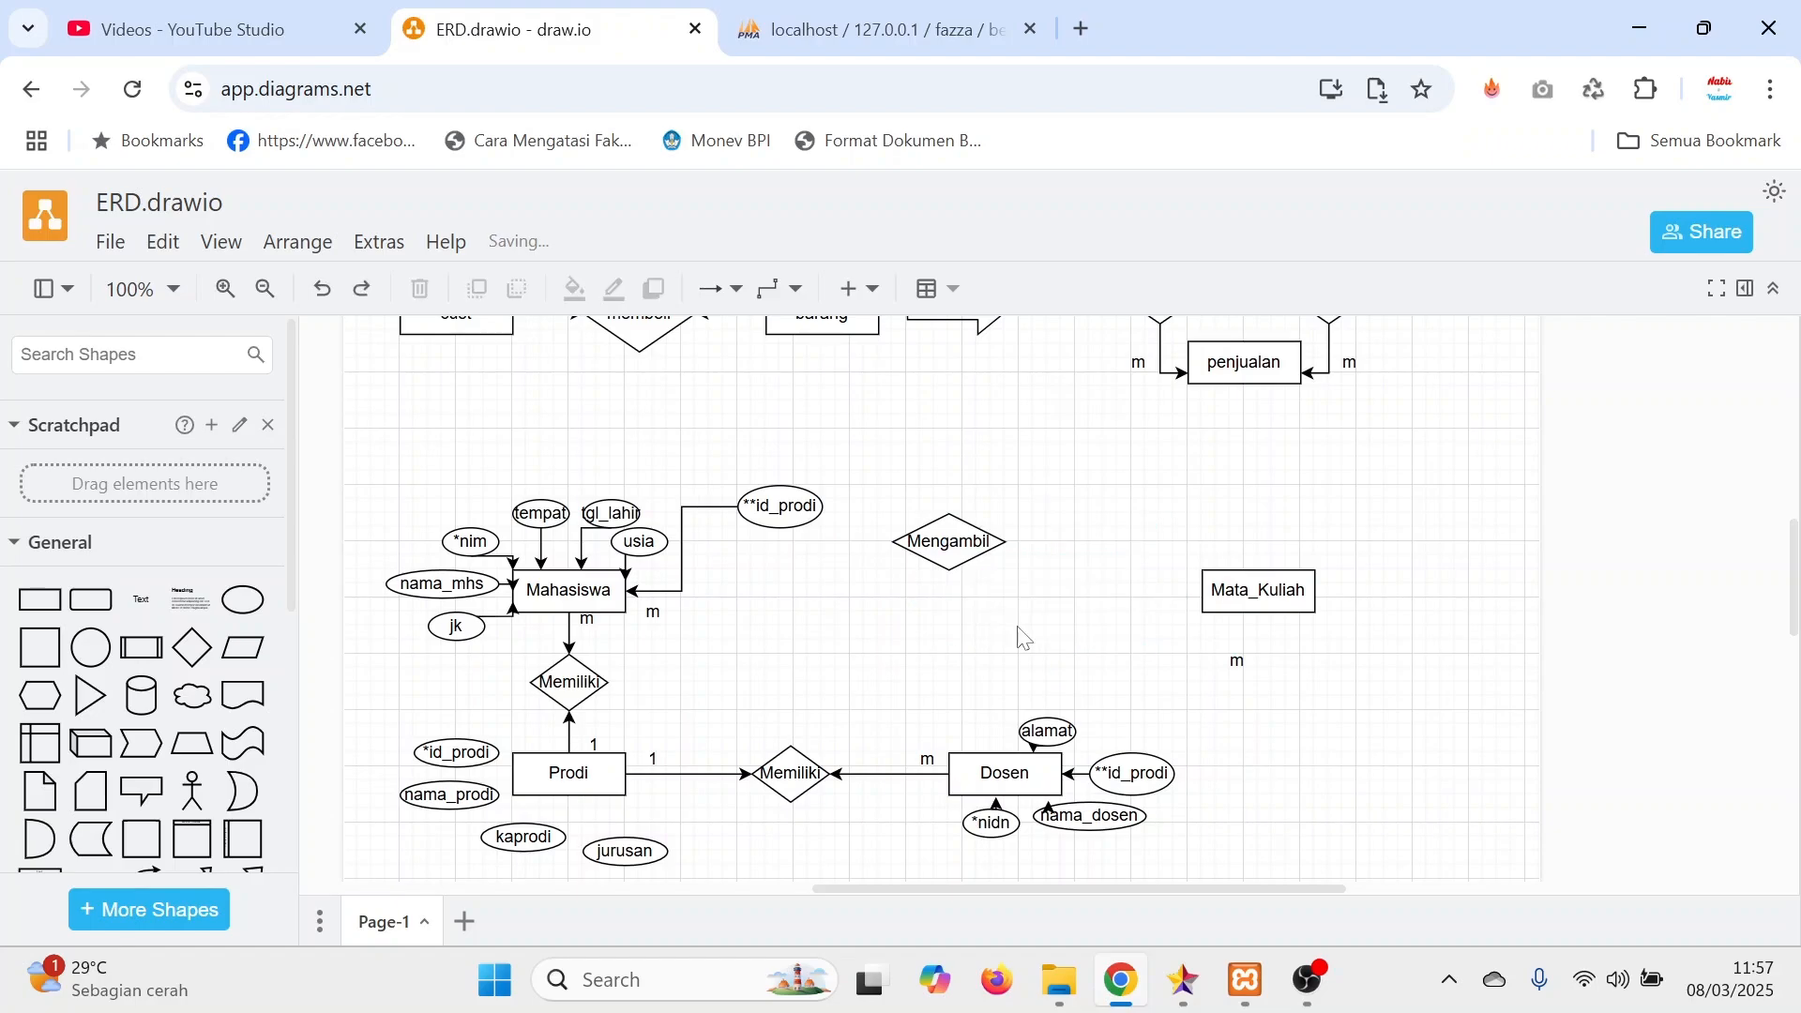
Duplicate the Mata_Kuliah entity, place the copy below Mengambil, and rename it Nilai.
click(1205, 608)
key(ctrl+c)
key(ctrl+v)
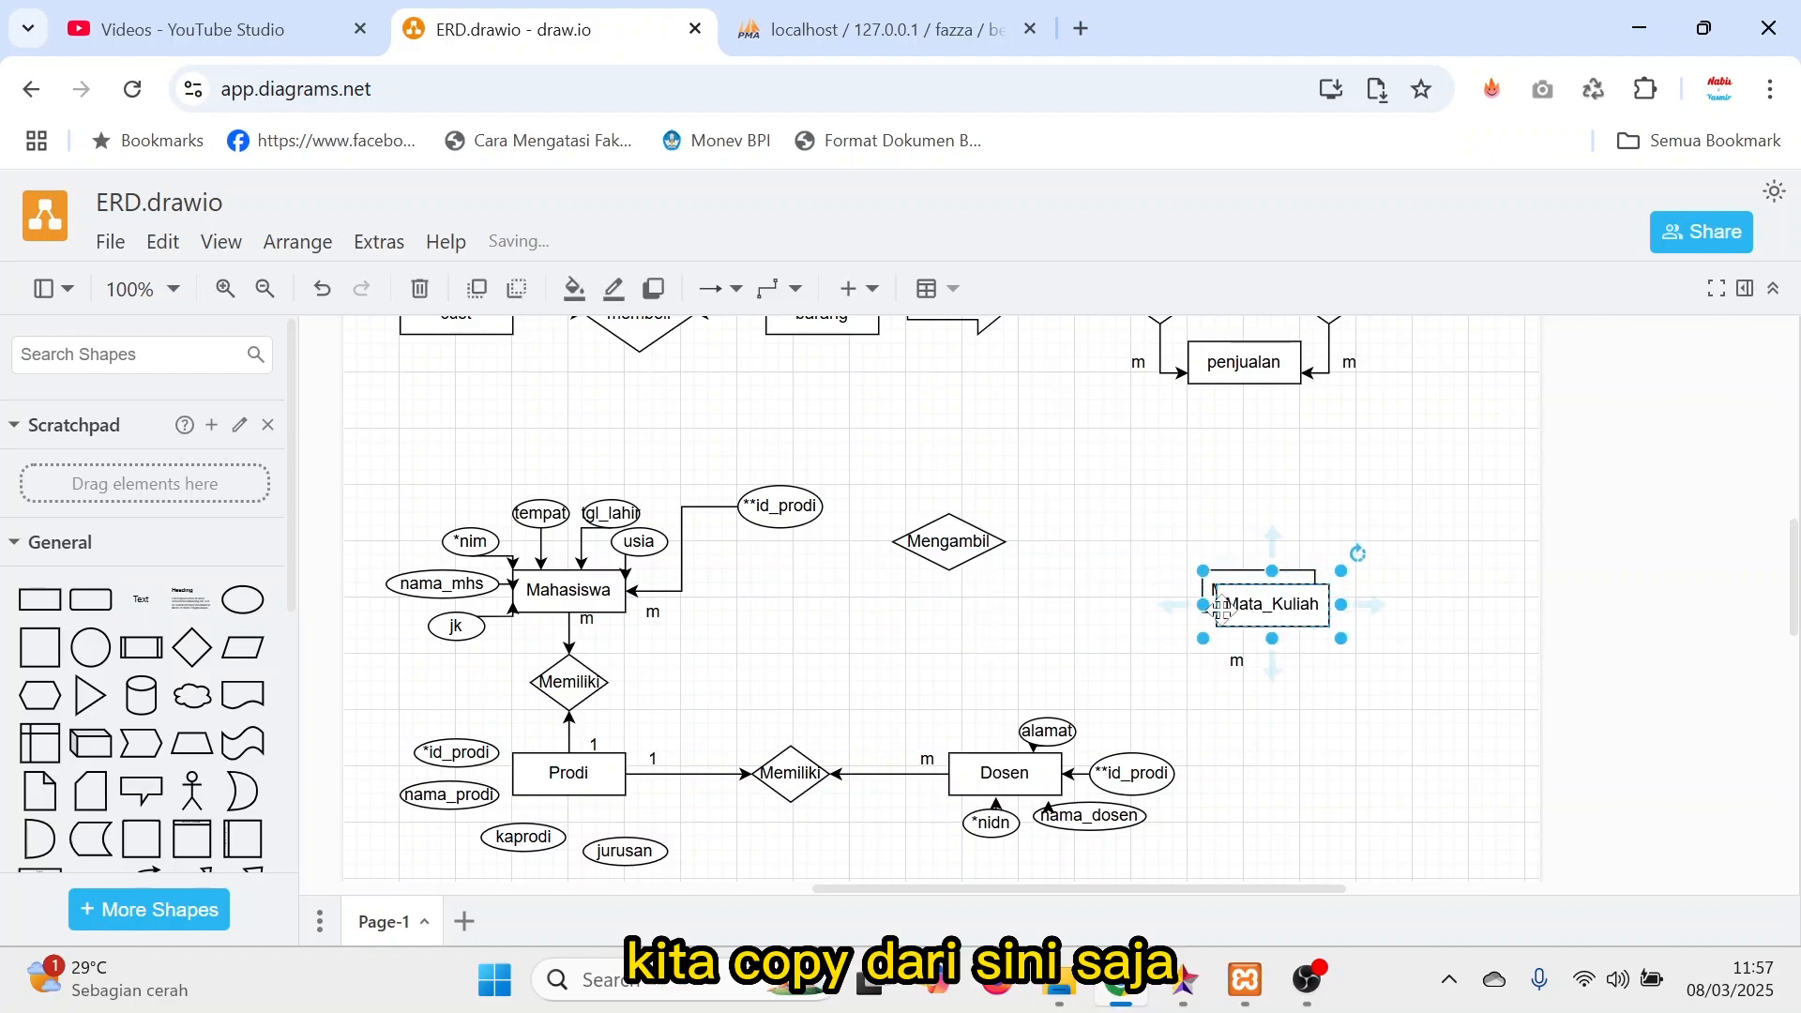
drag(1193, 617, 925, 623)
double_click(1013, 623)
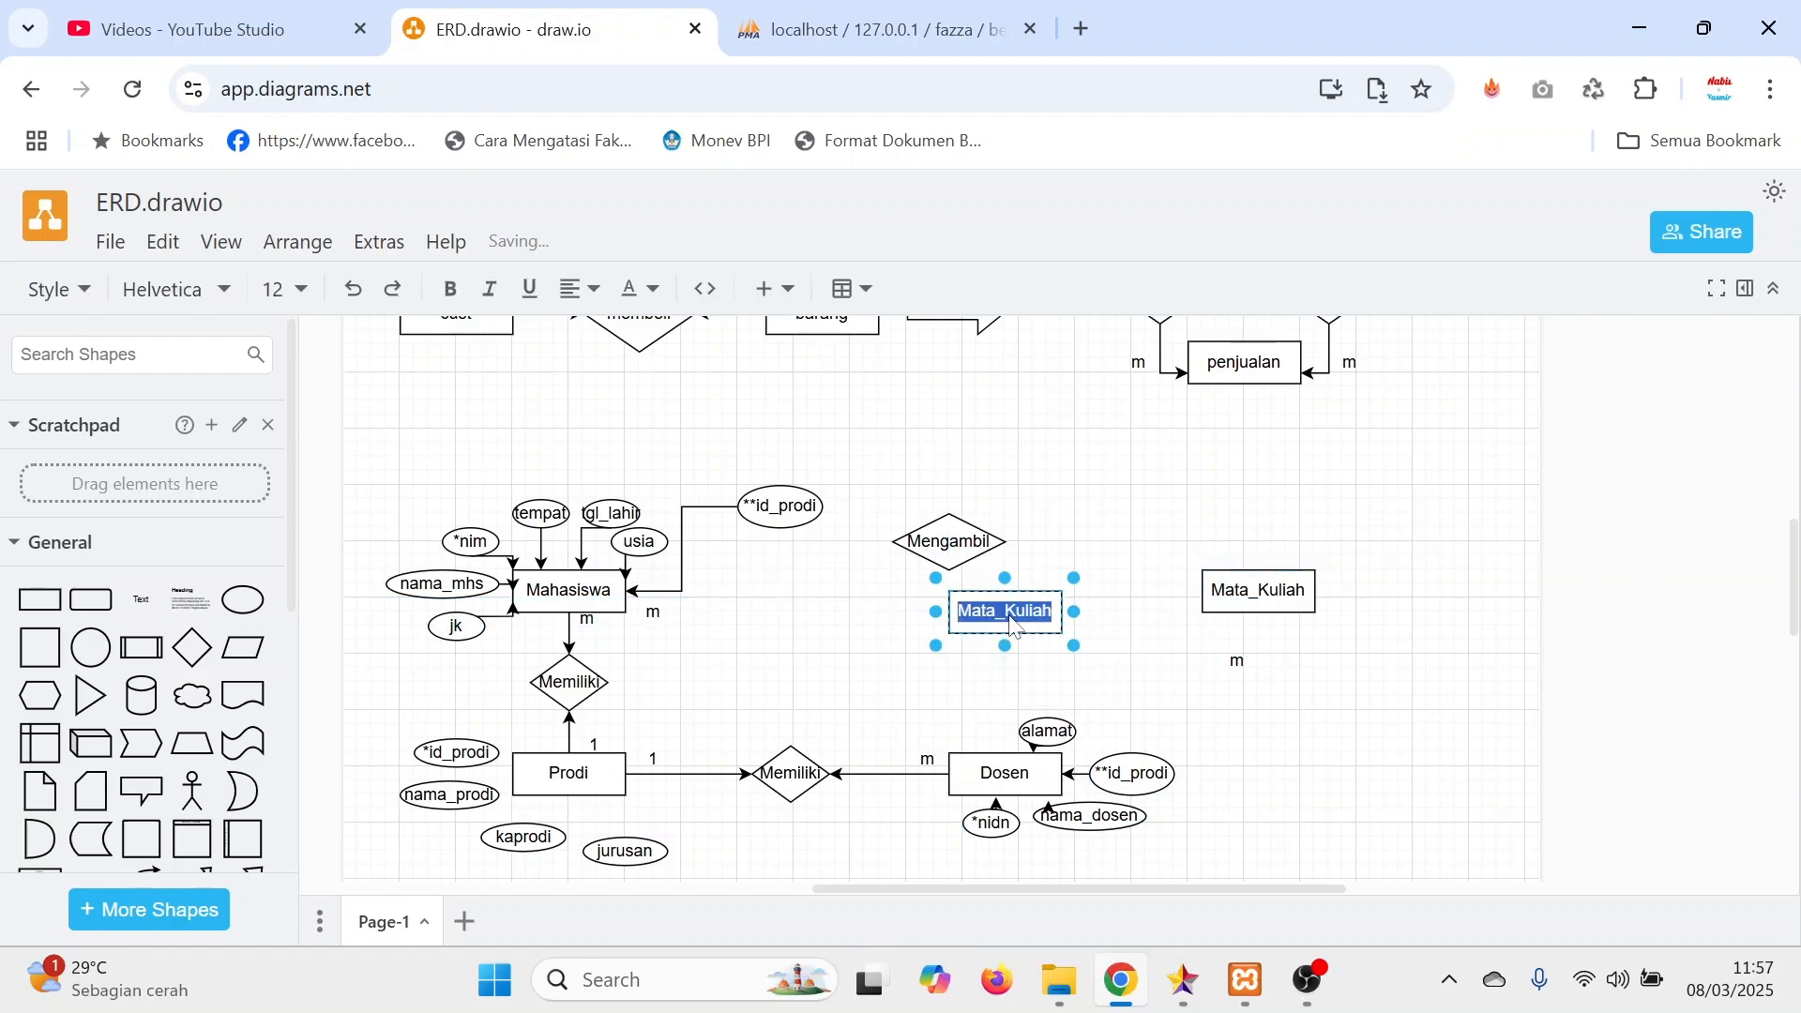
text(Nilai)
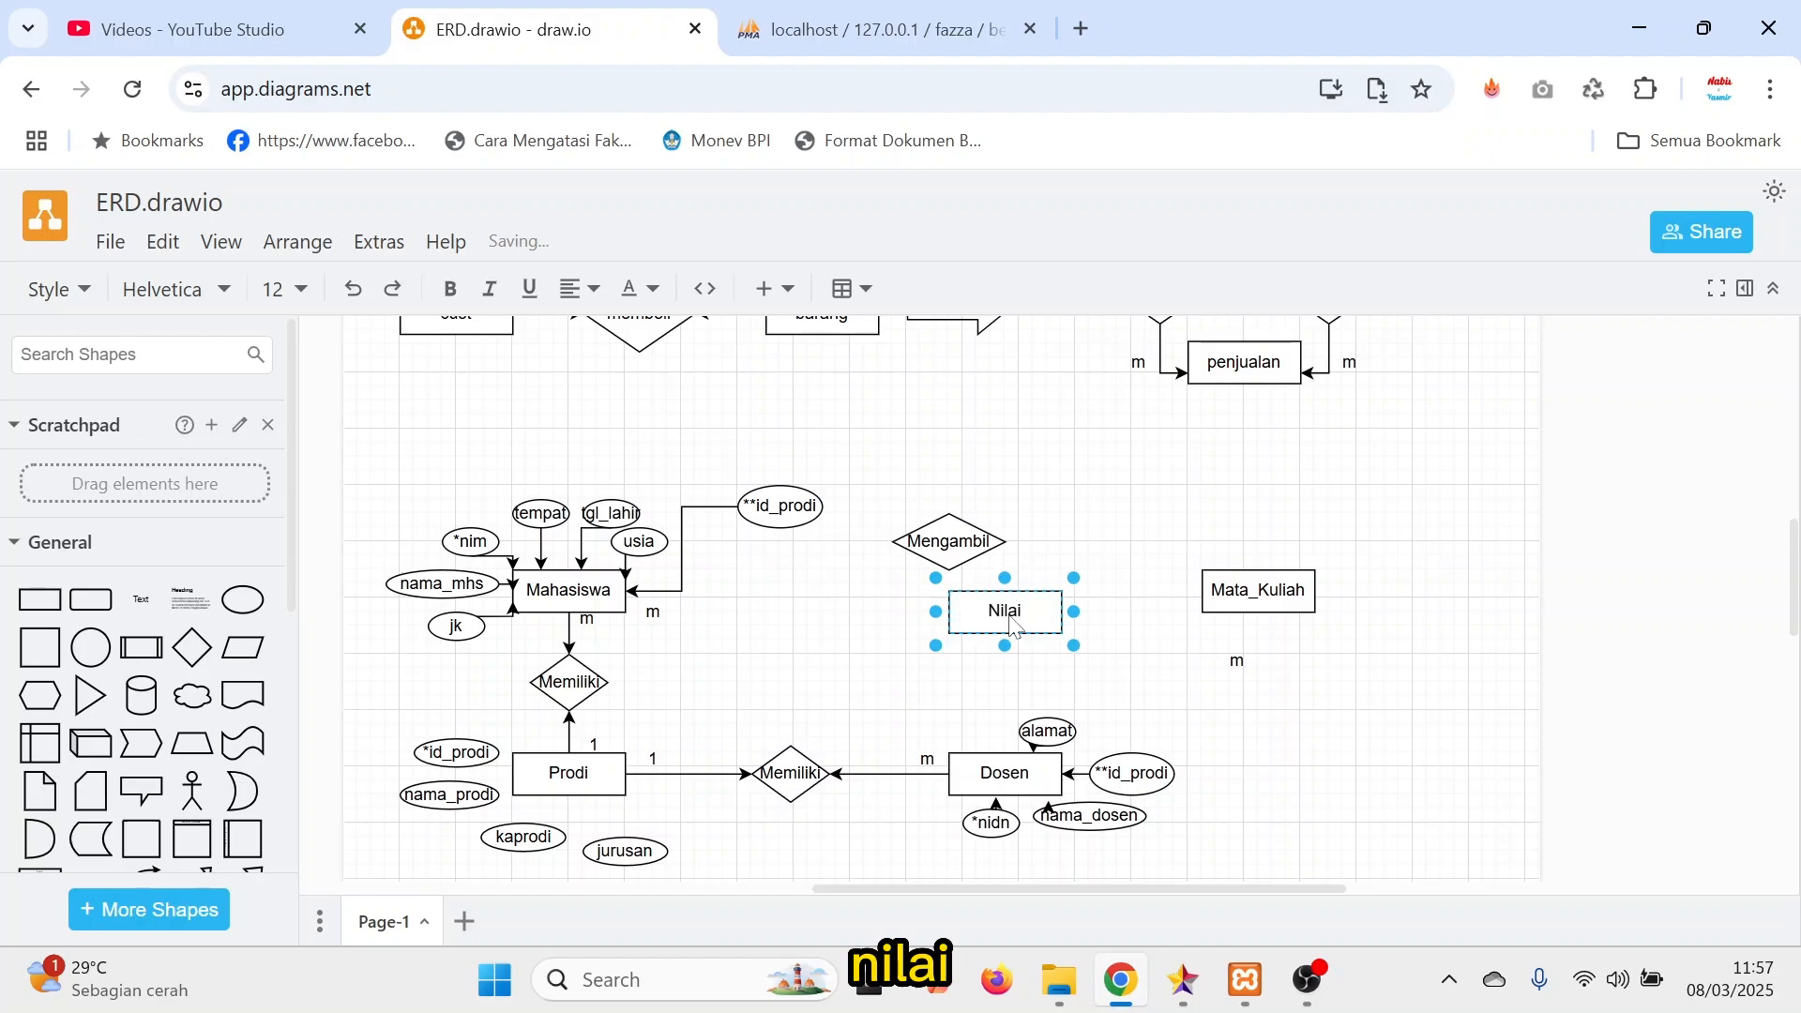
click(1088, 507)
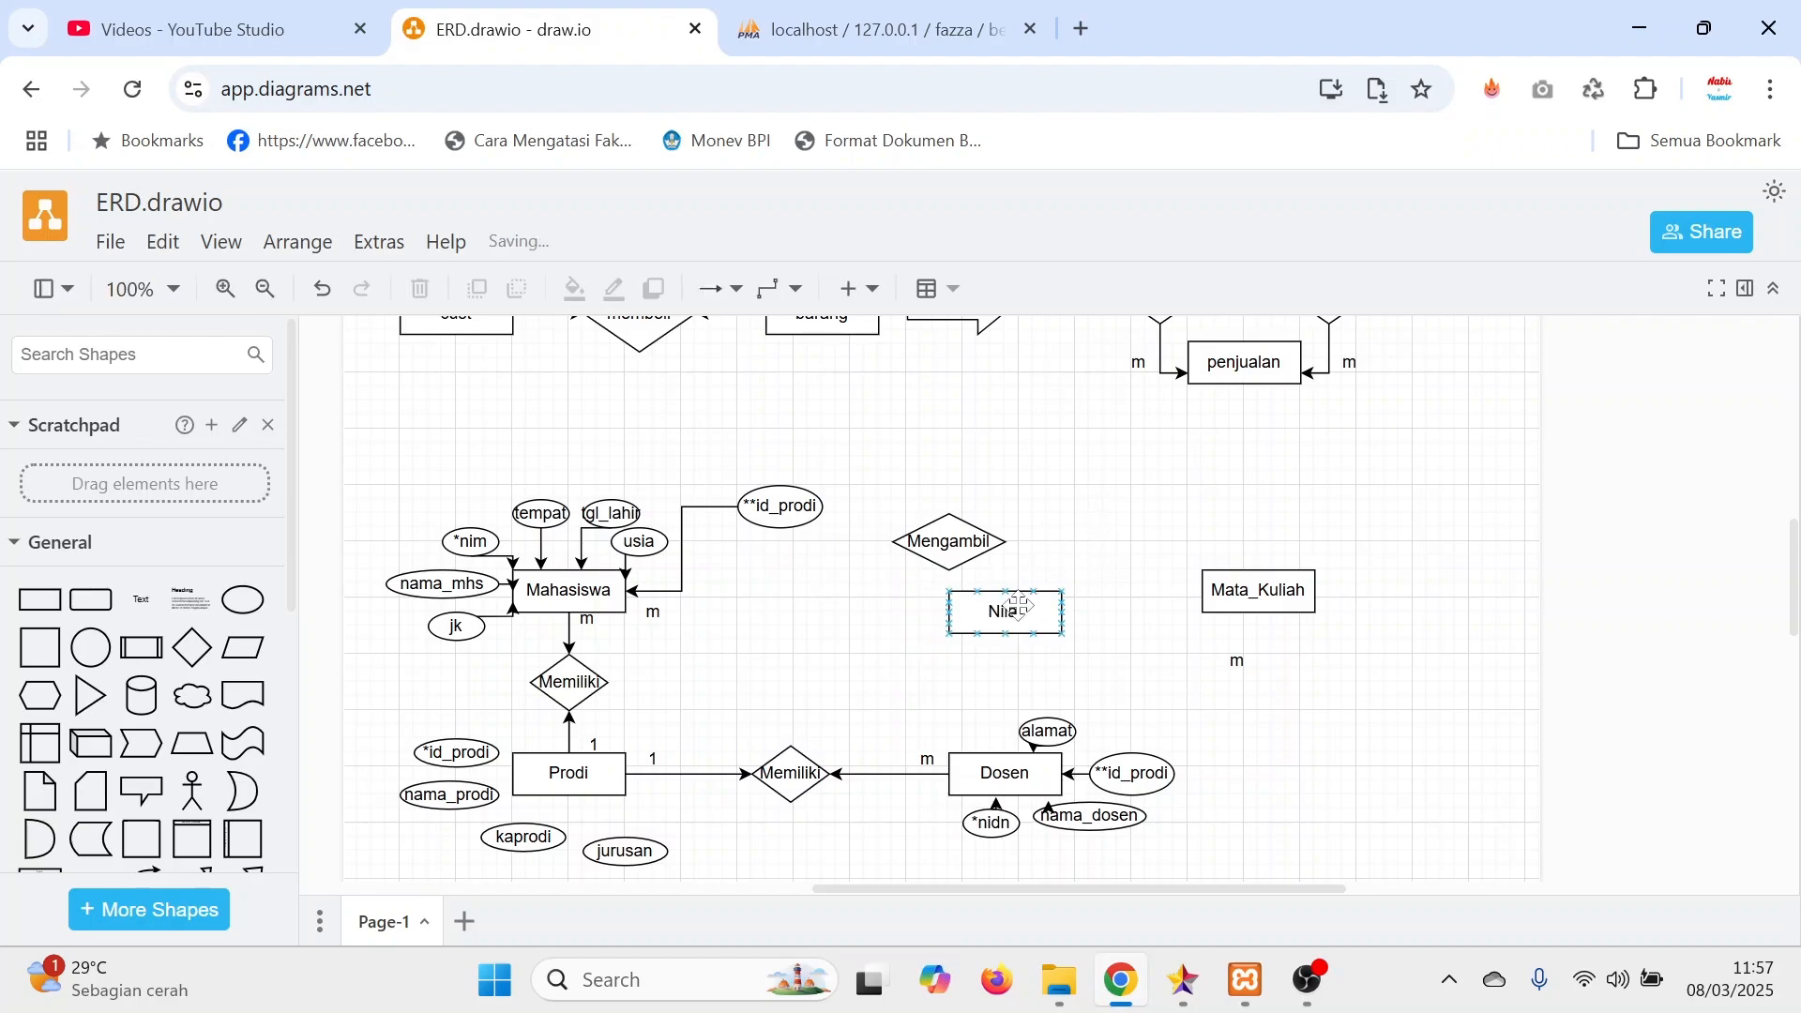
Position Nilai above the gap between Mahasiswa and Mata_Kuliah, and duplicate the Mengambil diamond so one sits below each side of Nilai.
drag(1027, 610, 1092, 535)
drag(961, 544, 962, 629)
drag(1076, 545, 992, 530)
drag(954, 602, 1108, 591)
key(ctrl+c)
key(ctrl+v)
Relabel both Mengambil diamonds as Memiliki.
double_click(841, 601)
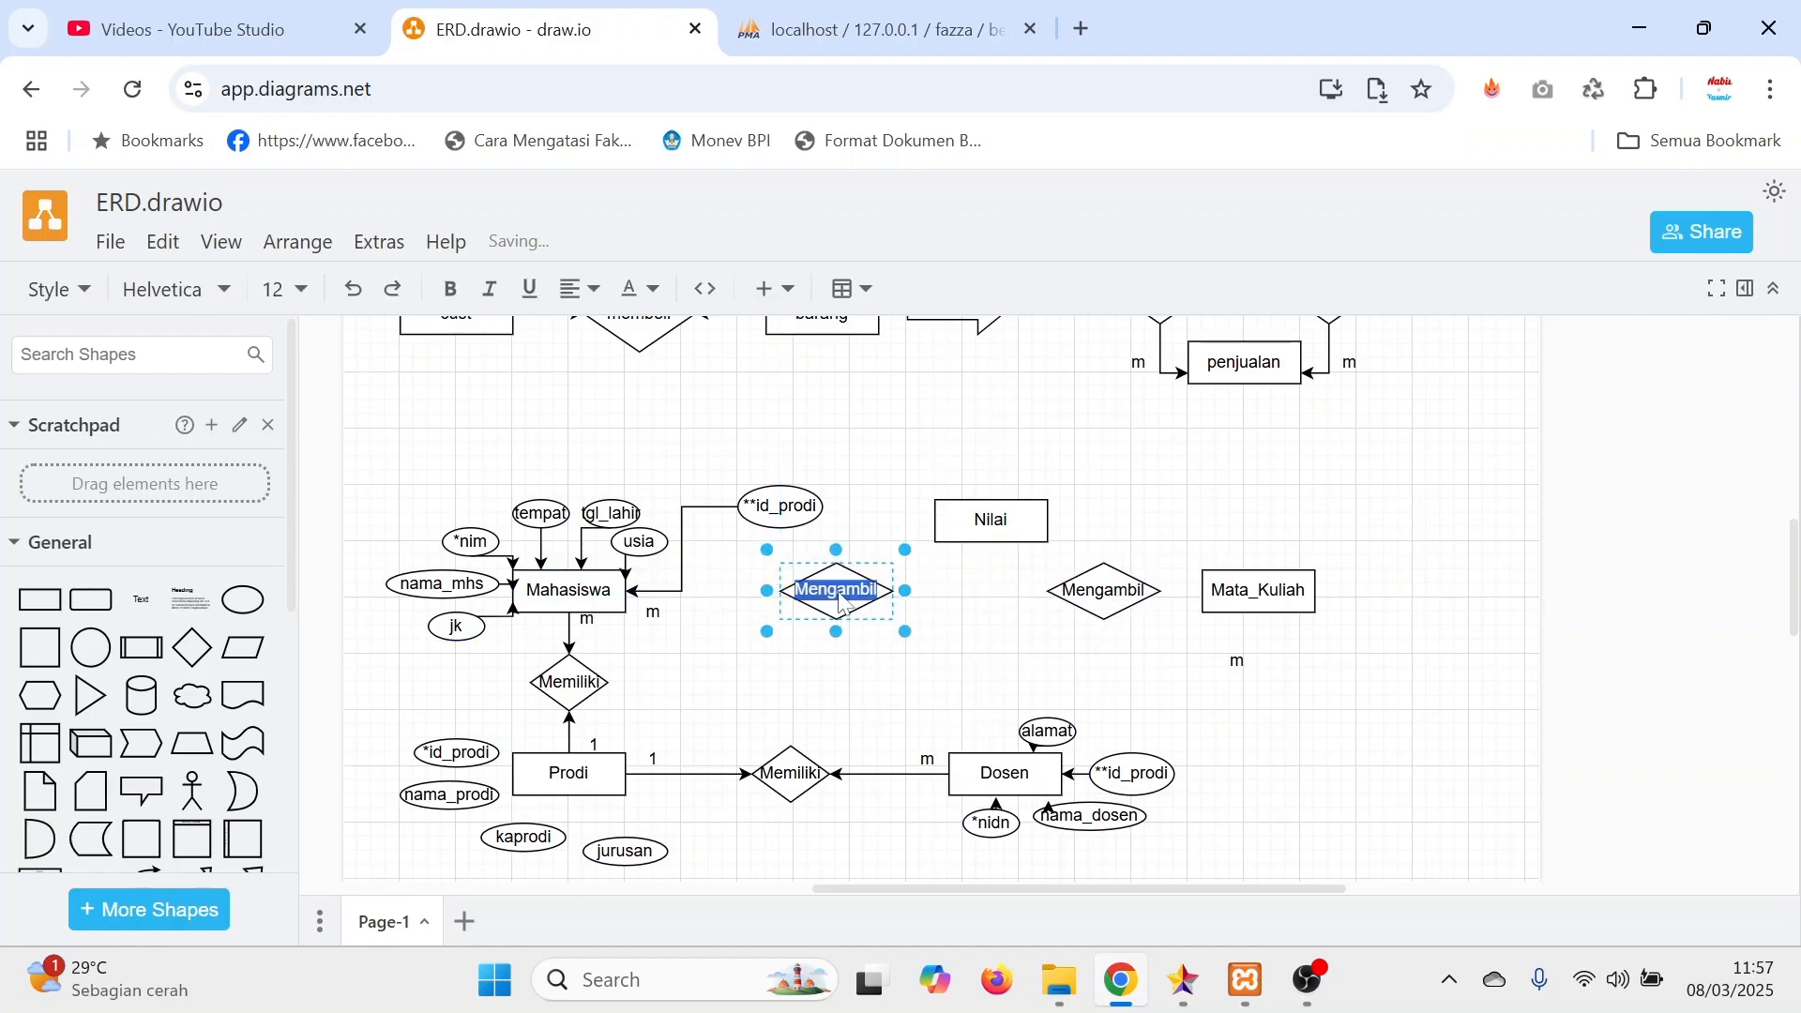
text(mendapa)
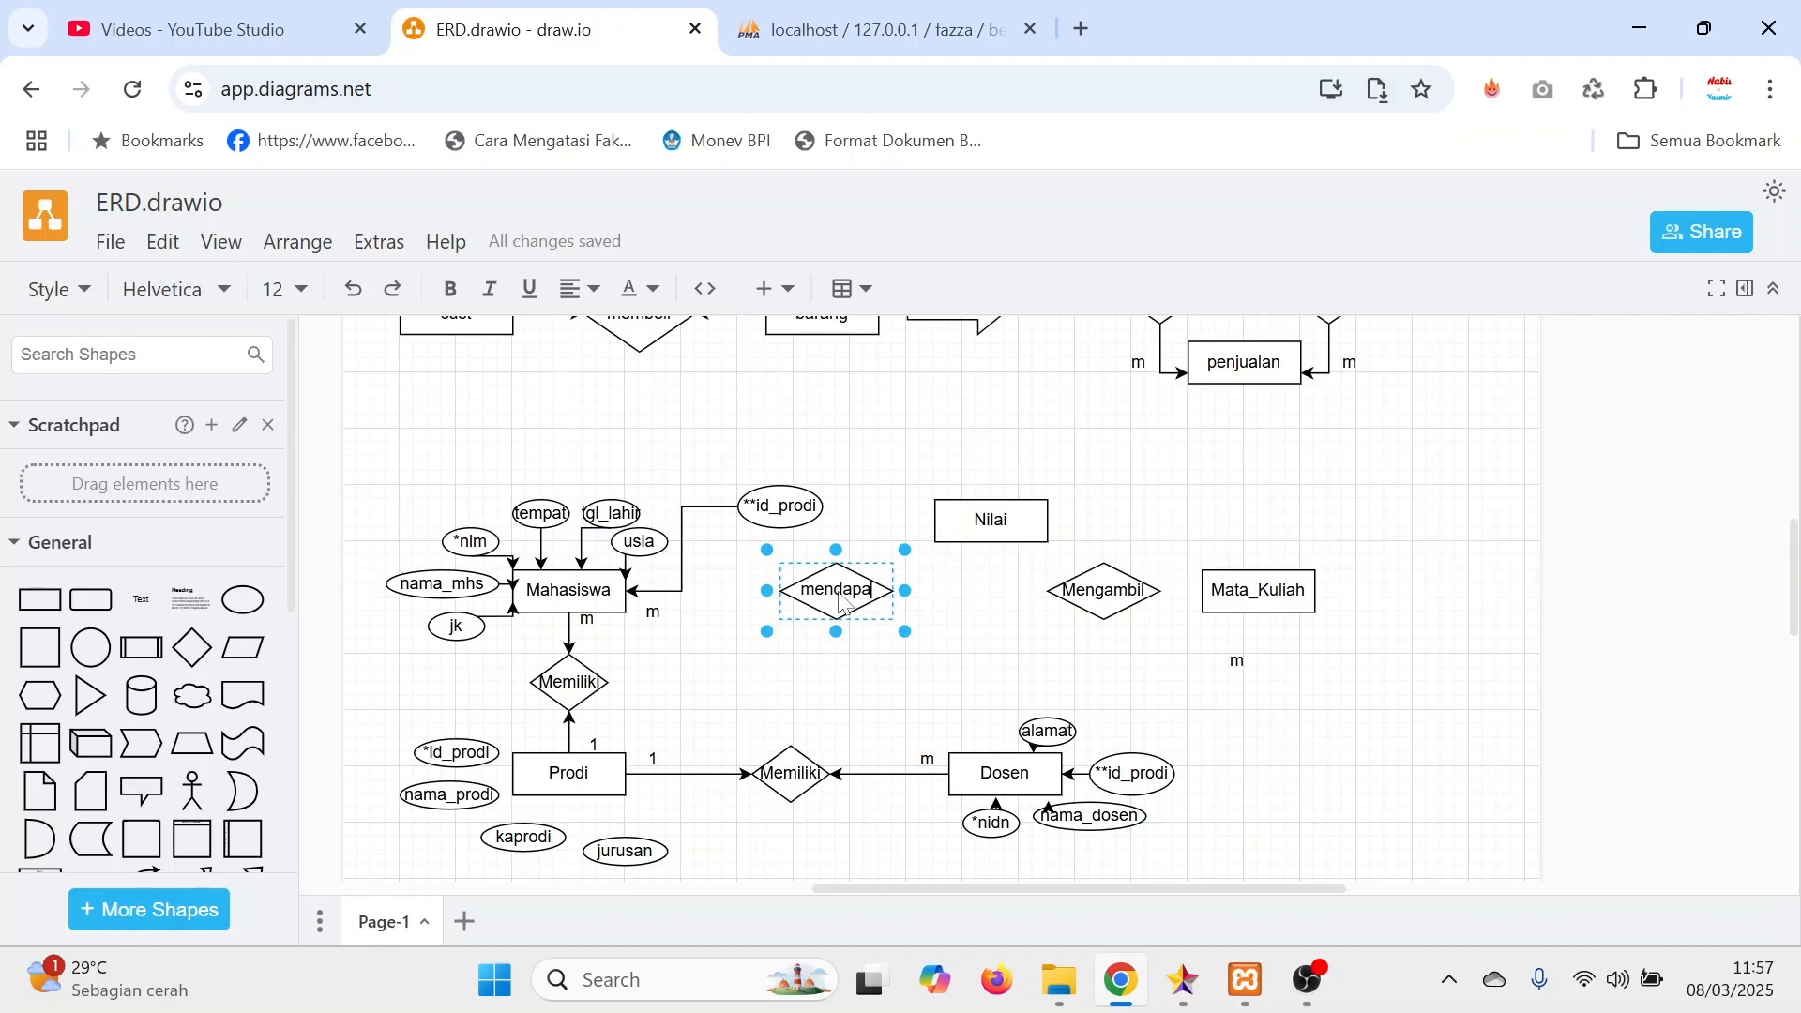
key(BackSpace)
key(BackSpace)
key(BackSpace)
key(BackSpace)
key(BackSpace)
text(emiliki)
double_click(1102, 600)
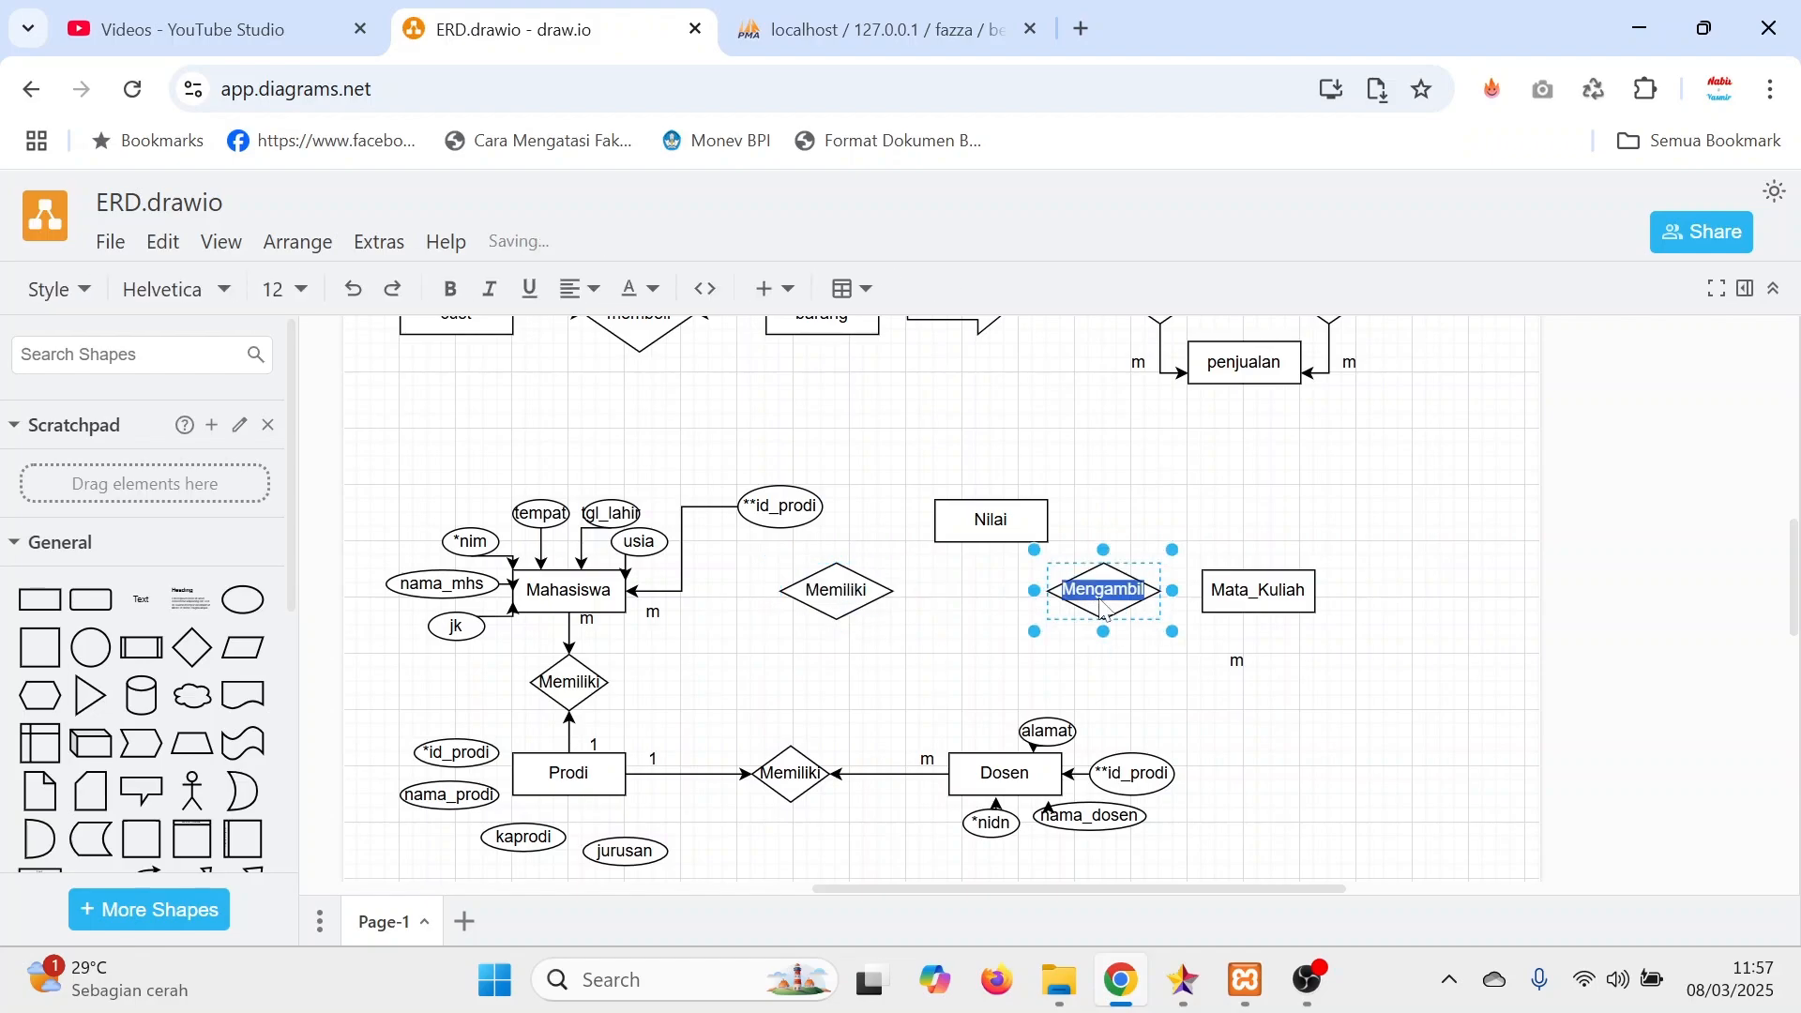
key(ctrl+v)
click(1454, 546)
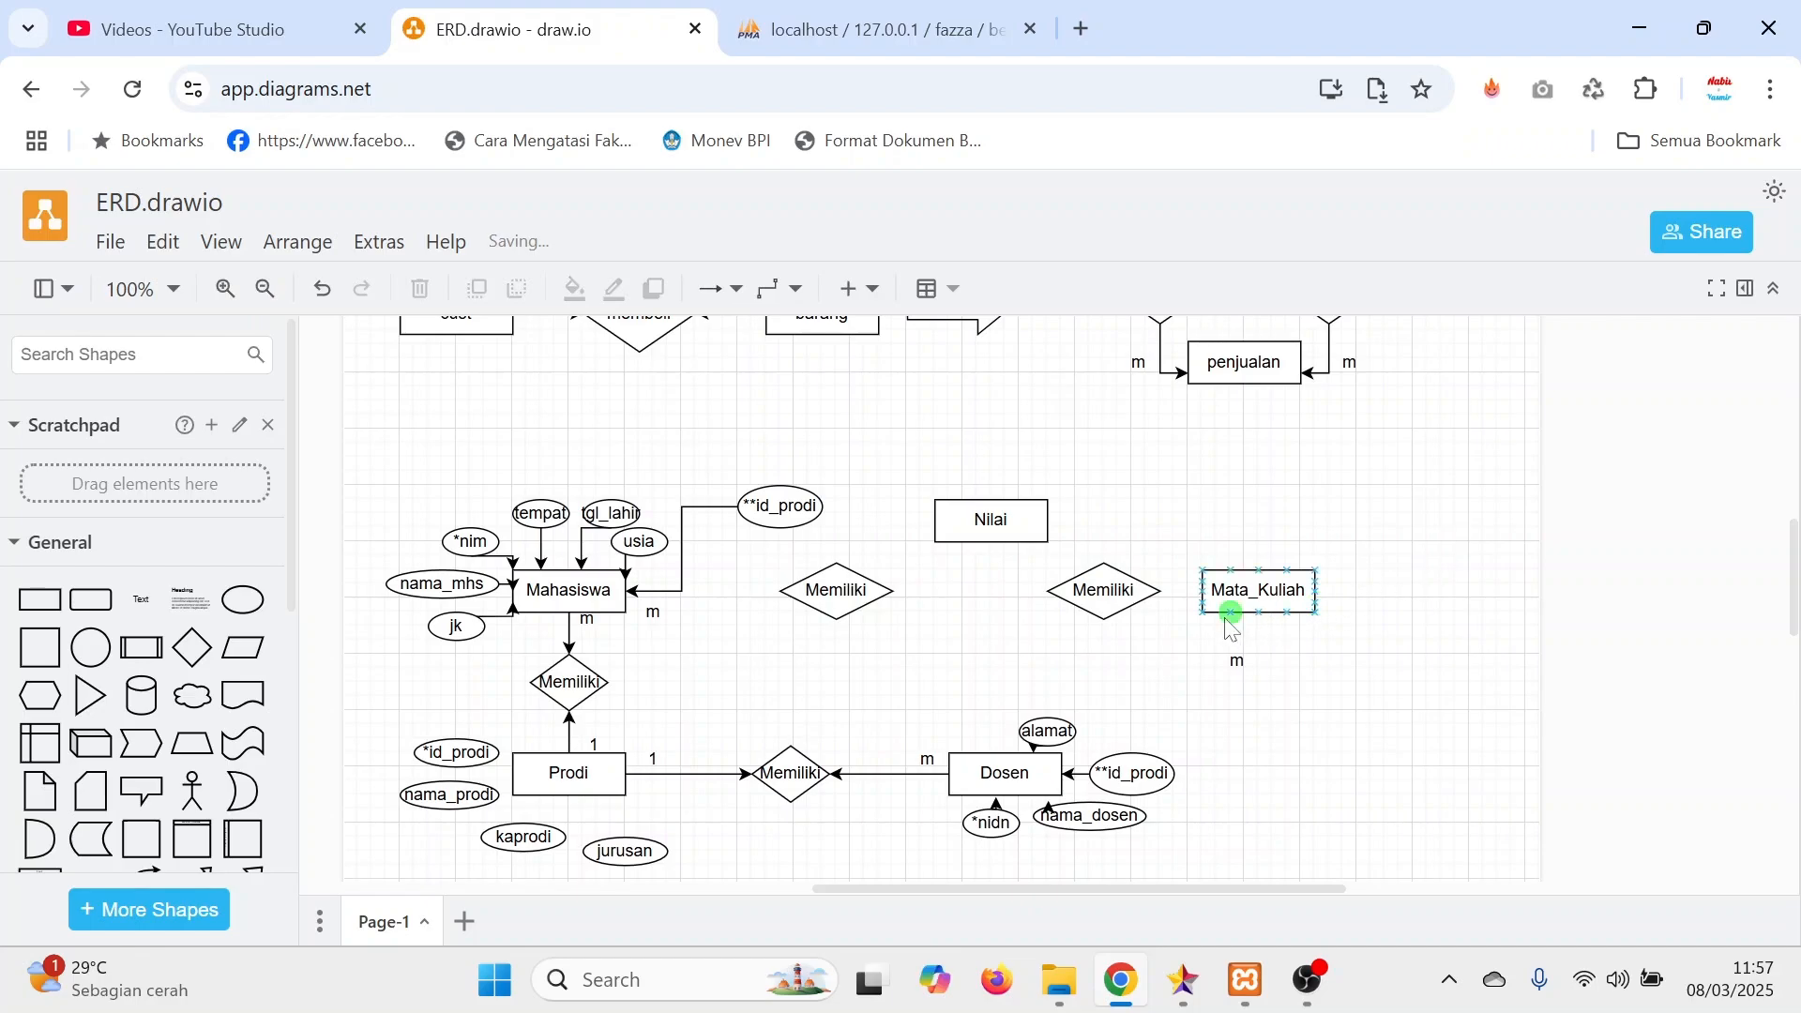
Connect Mata_Kuliah to its neighbouring Memiliki diamond, and connect both Memiliki diamonds to Nilai with arrows.
drag(1198, 594, 1160, 590)
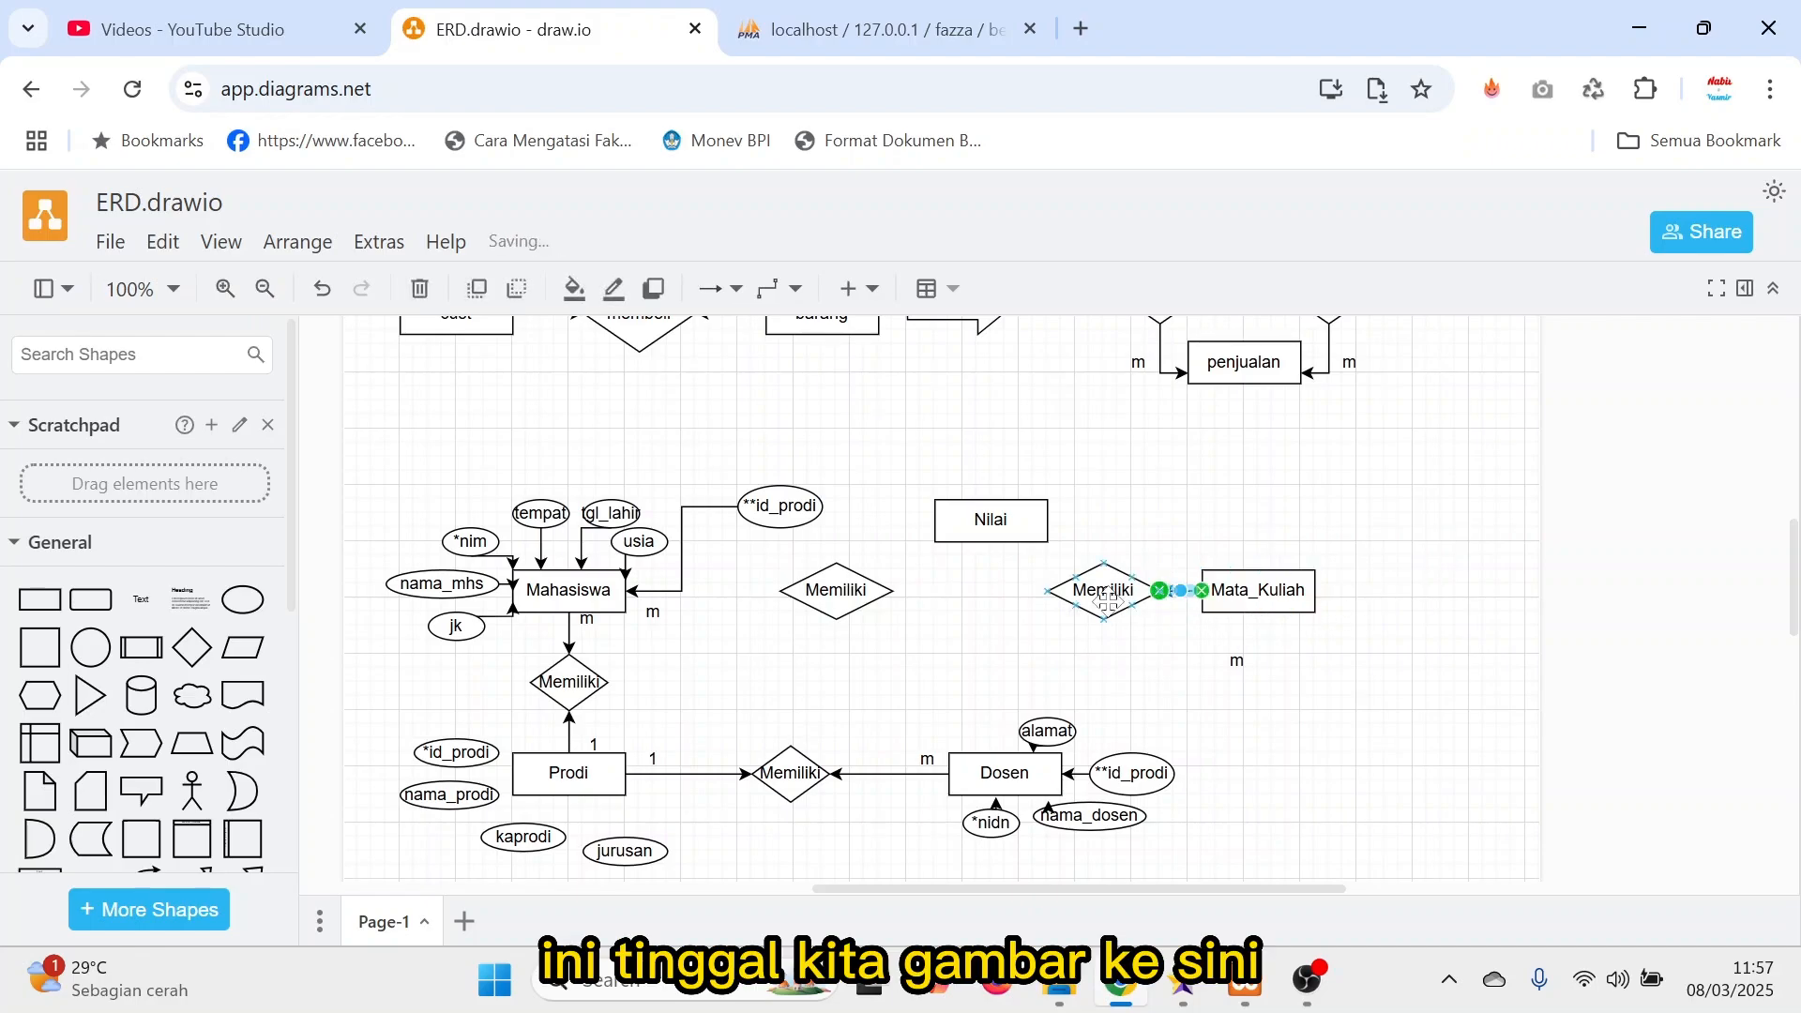
drag(1044, 591, 1020, 542)
drag(895, 590, 981, 544)
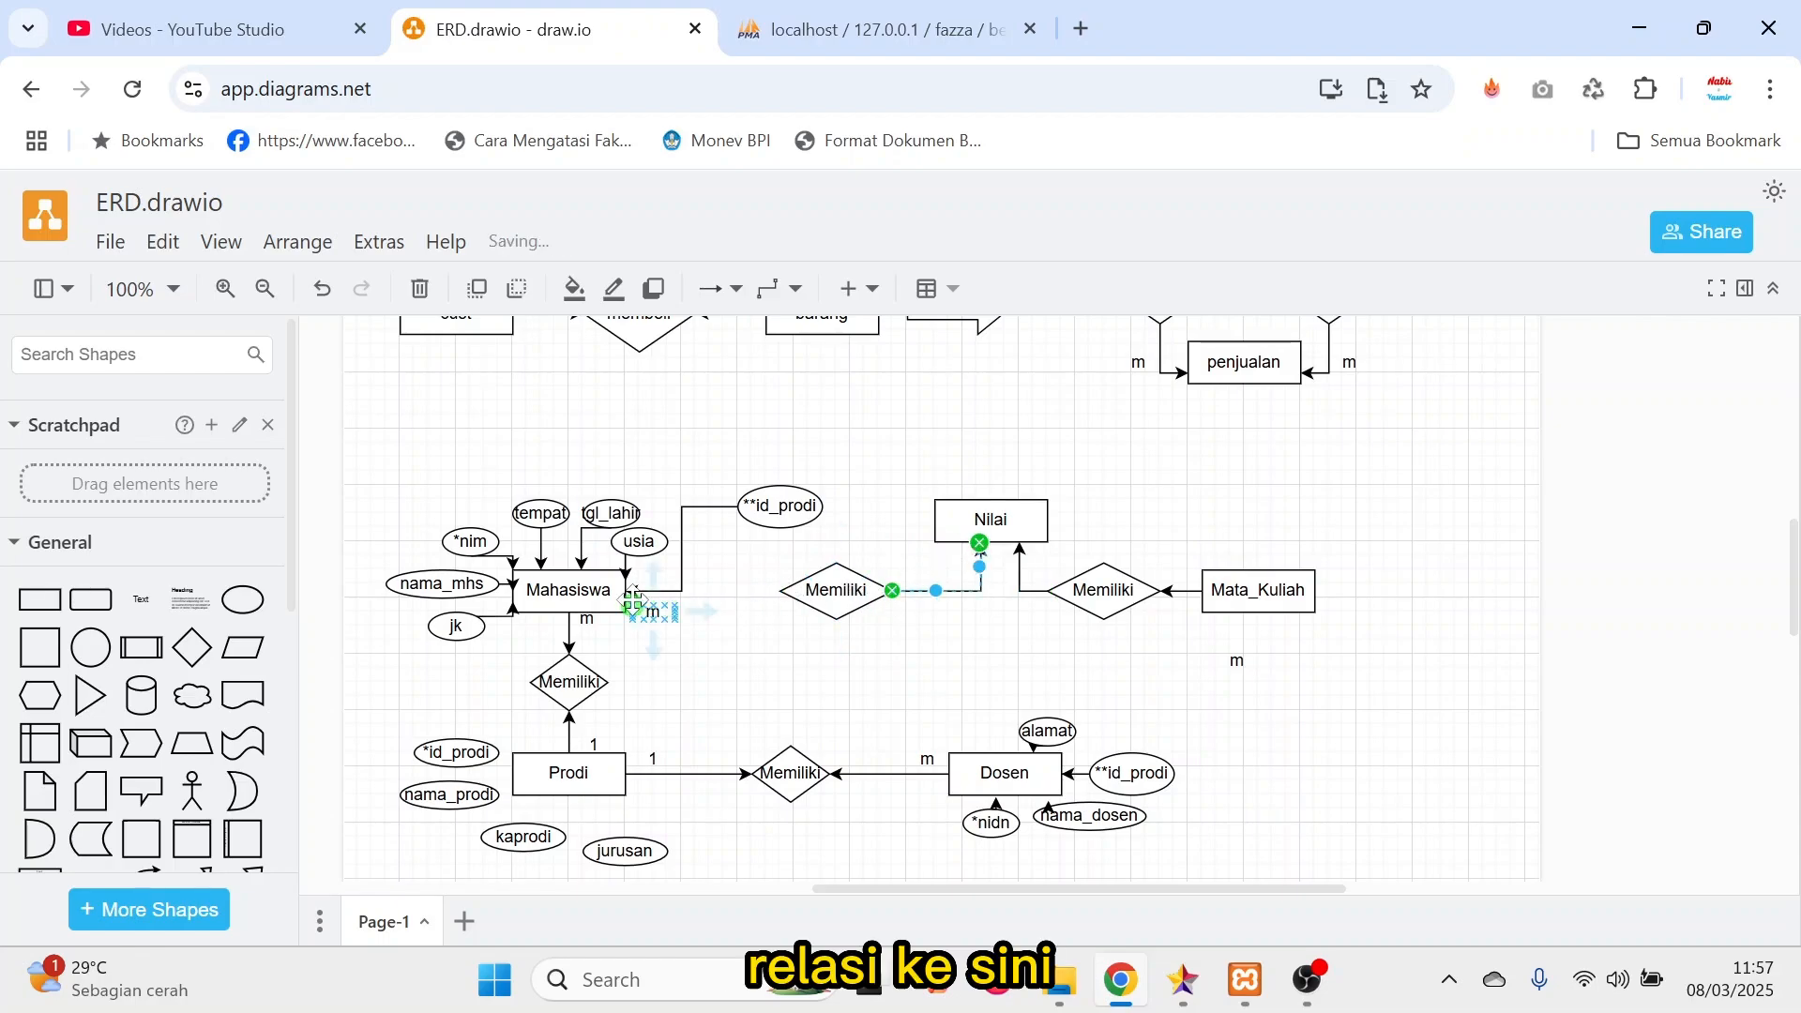
Draw an arrow from beside Mahasiswa to the Memiliki diamond leading to Nilai, and reroute it beneath the m label.
drag(633, 600, 835, 621)
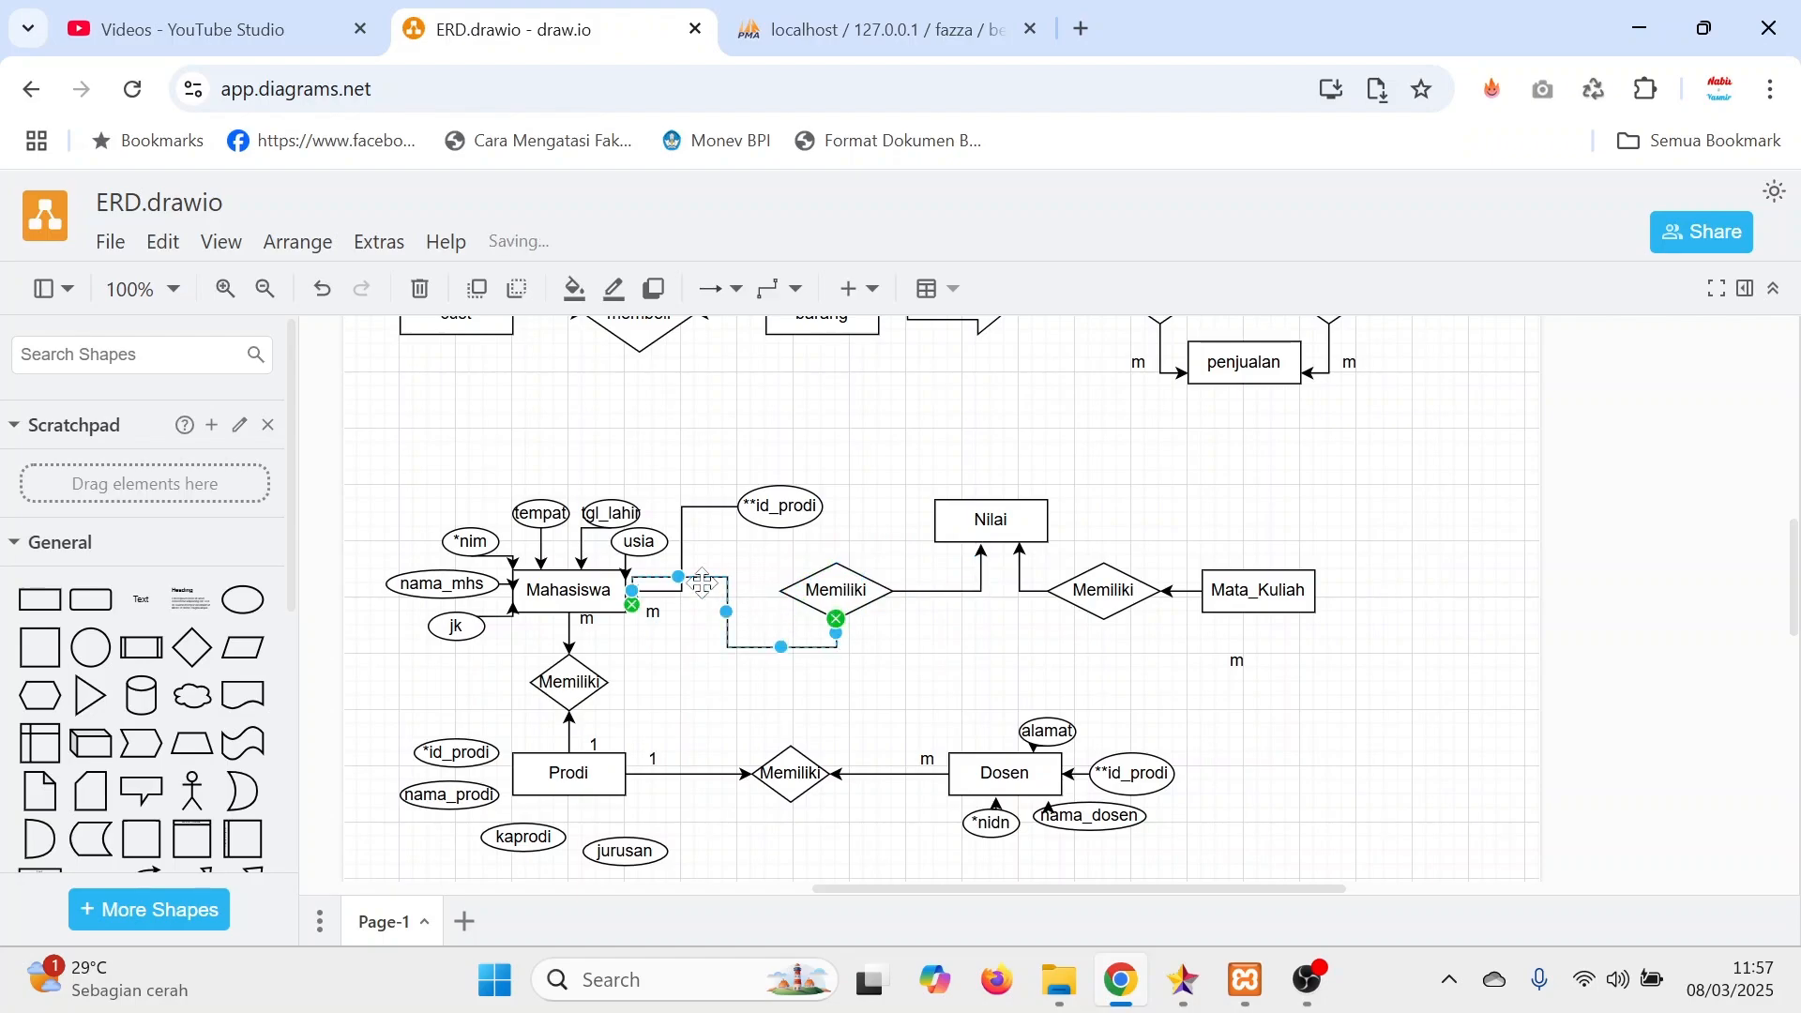
drag(677, 579, 668, 644)
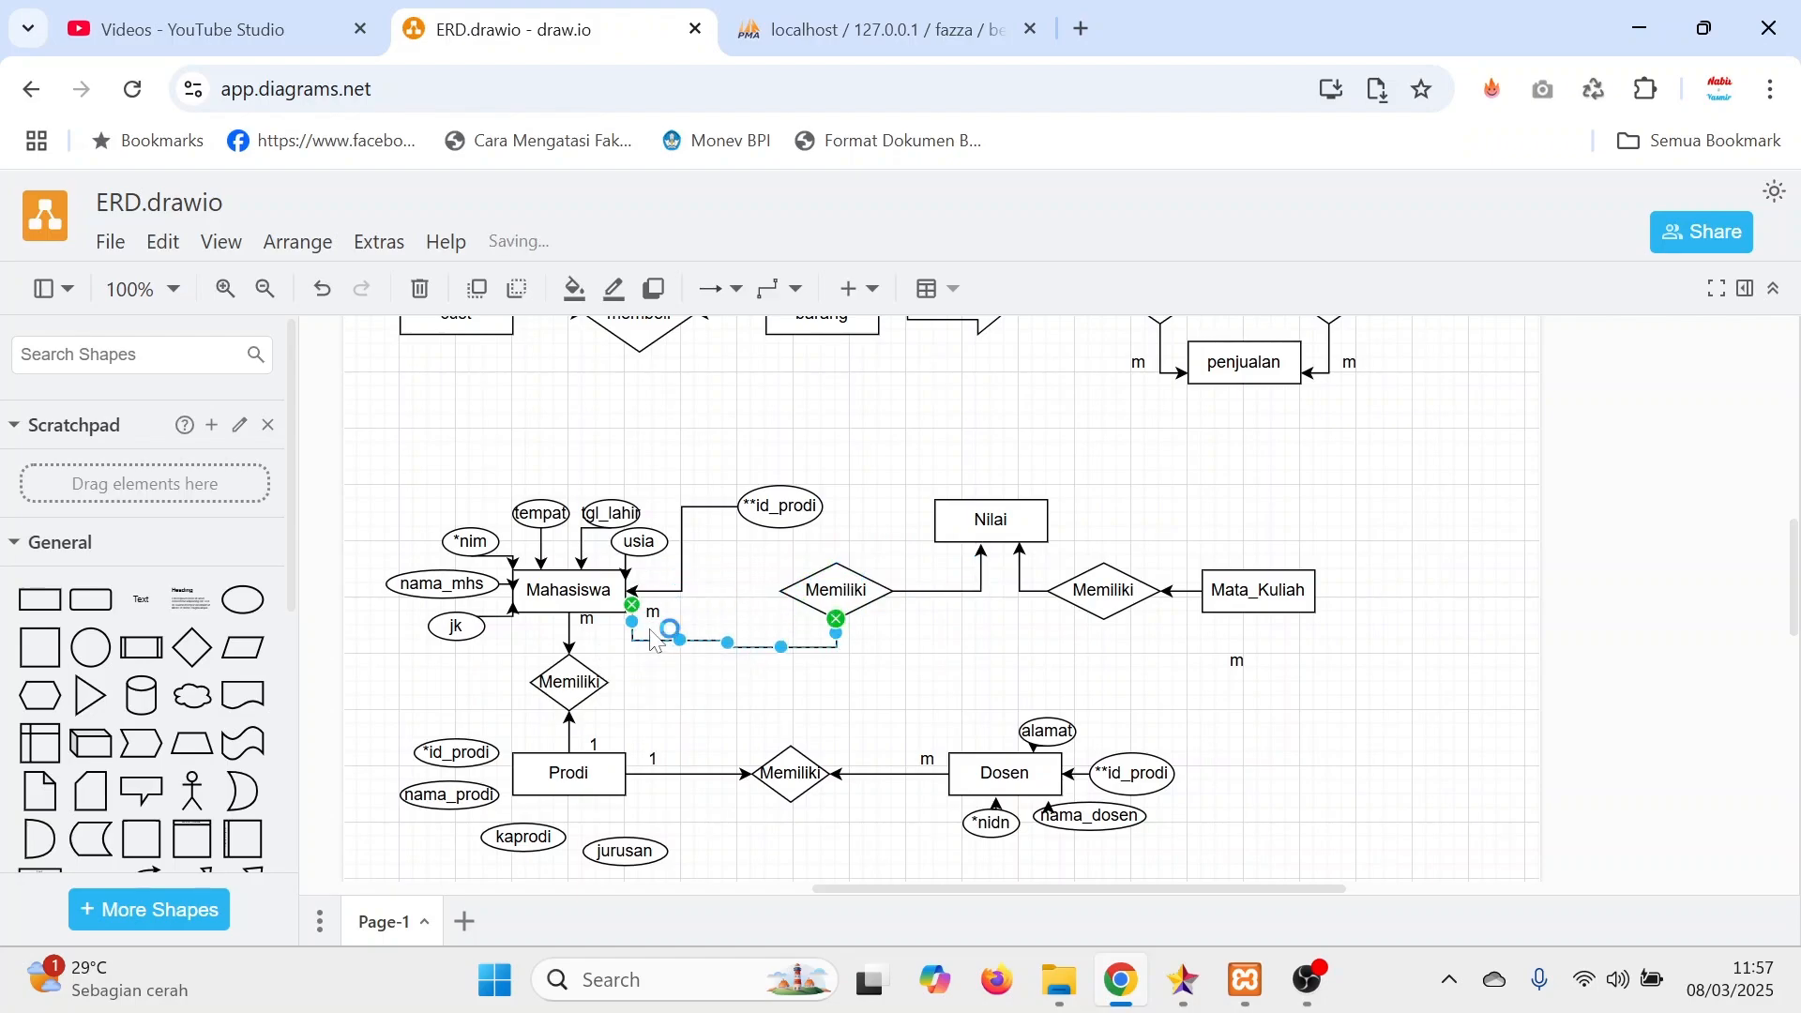
click(738, 696)
click(636, 636)
click(750, 582)
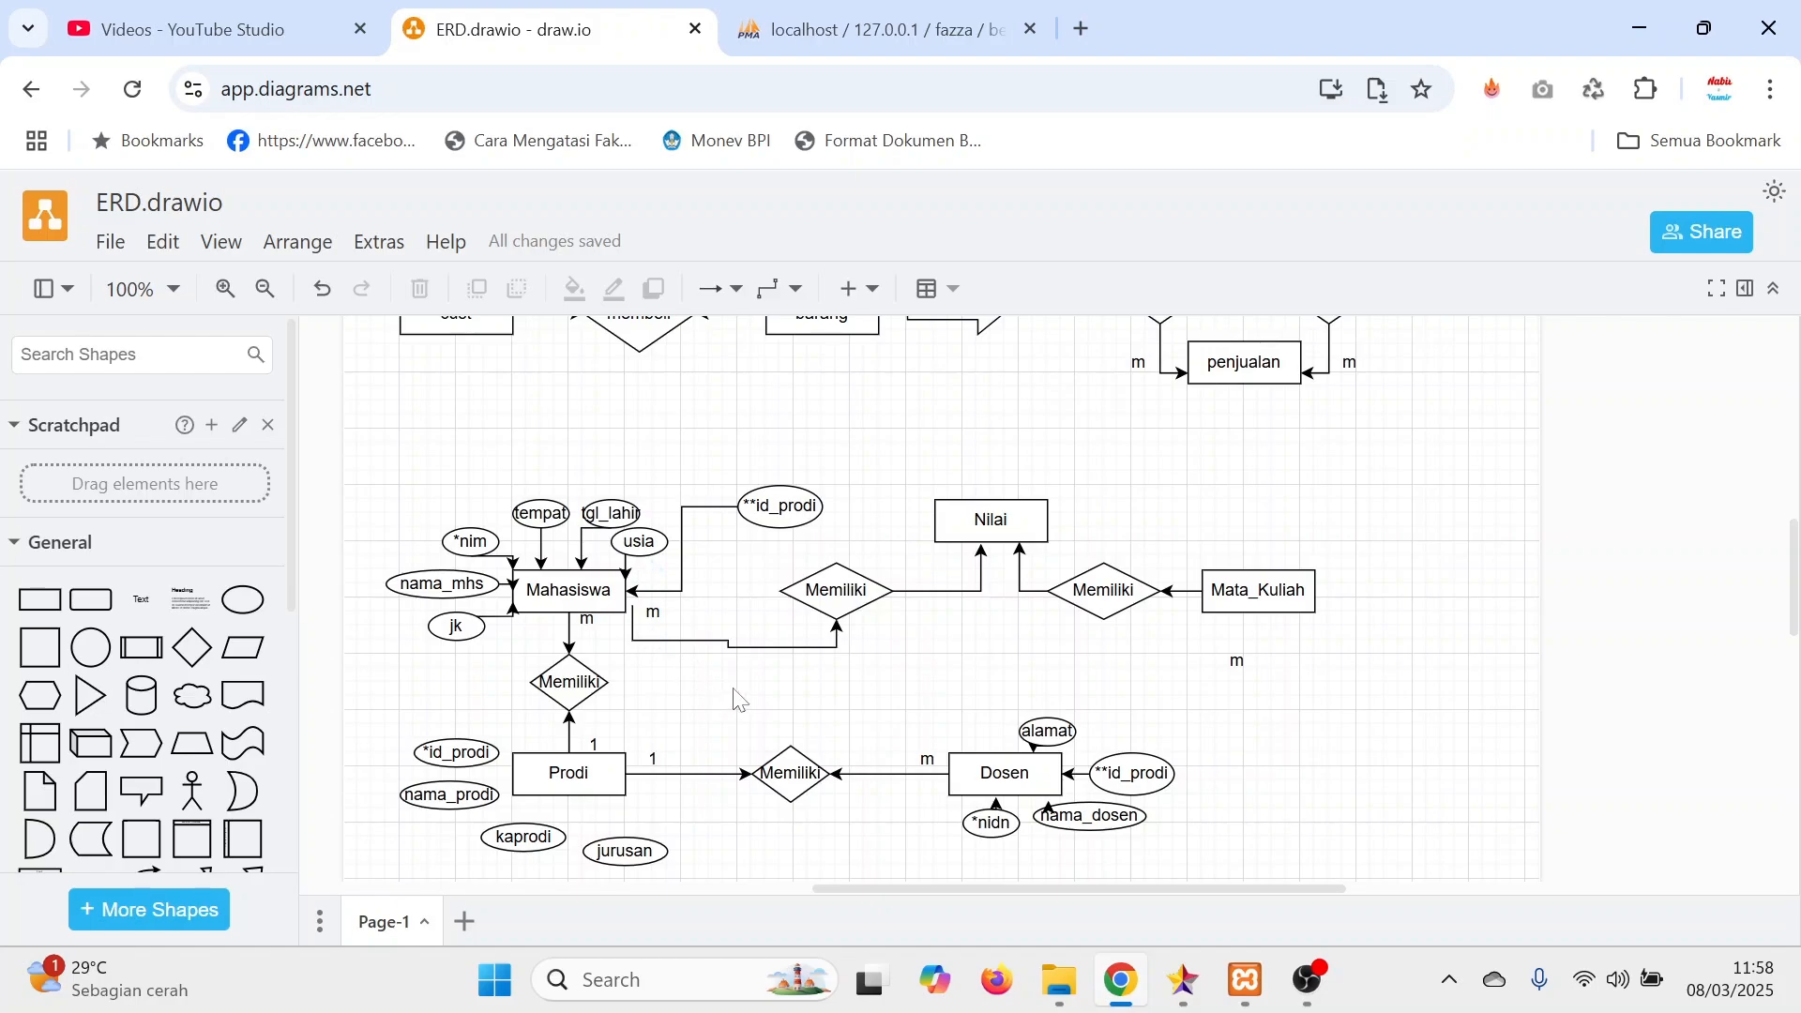
Change the cardinality label to the right of Mahasiswa to 1, and move the loose m label beside the left arrow entering Nilai.
scroll(663, 638, up, 3)
double_click(655, 755)
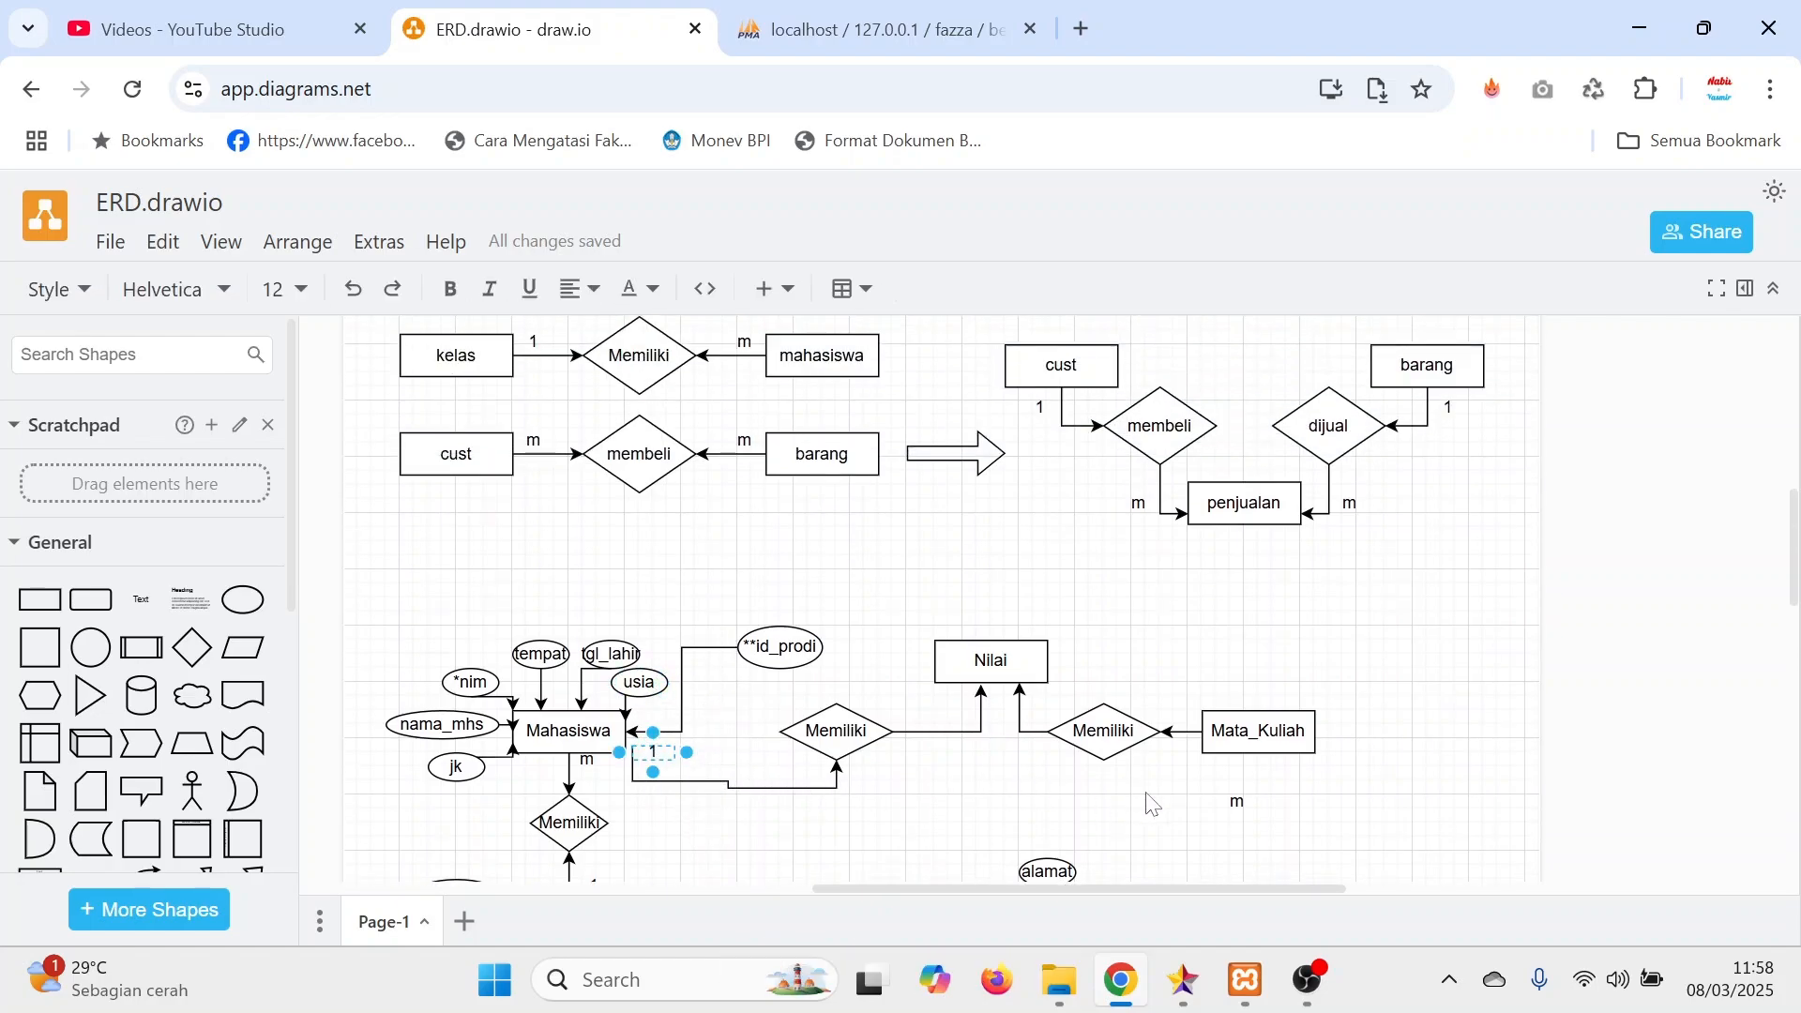
drag(1239, 802, 839, 783)
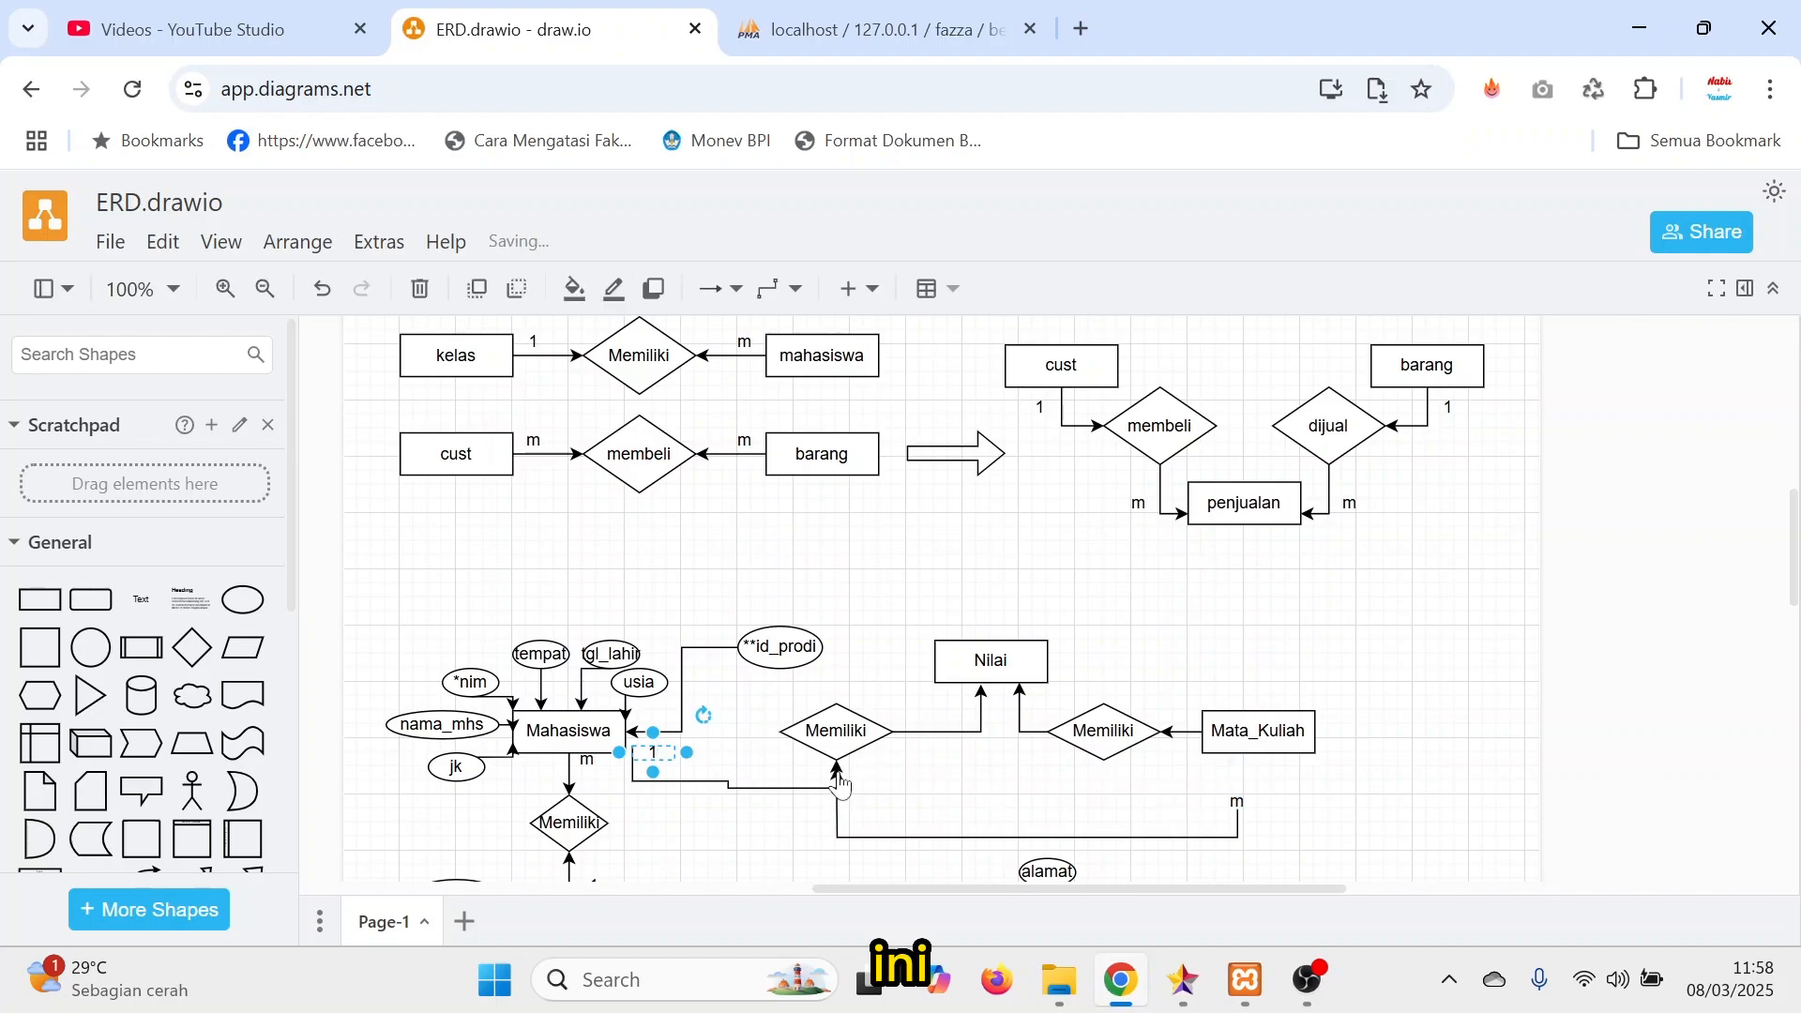
key(ctrl+z)
click(1236, 800)
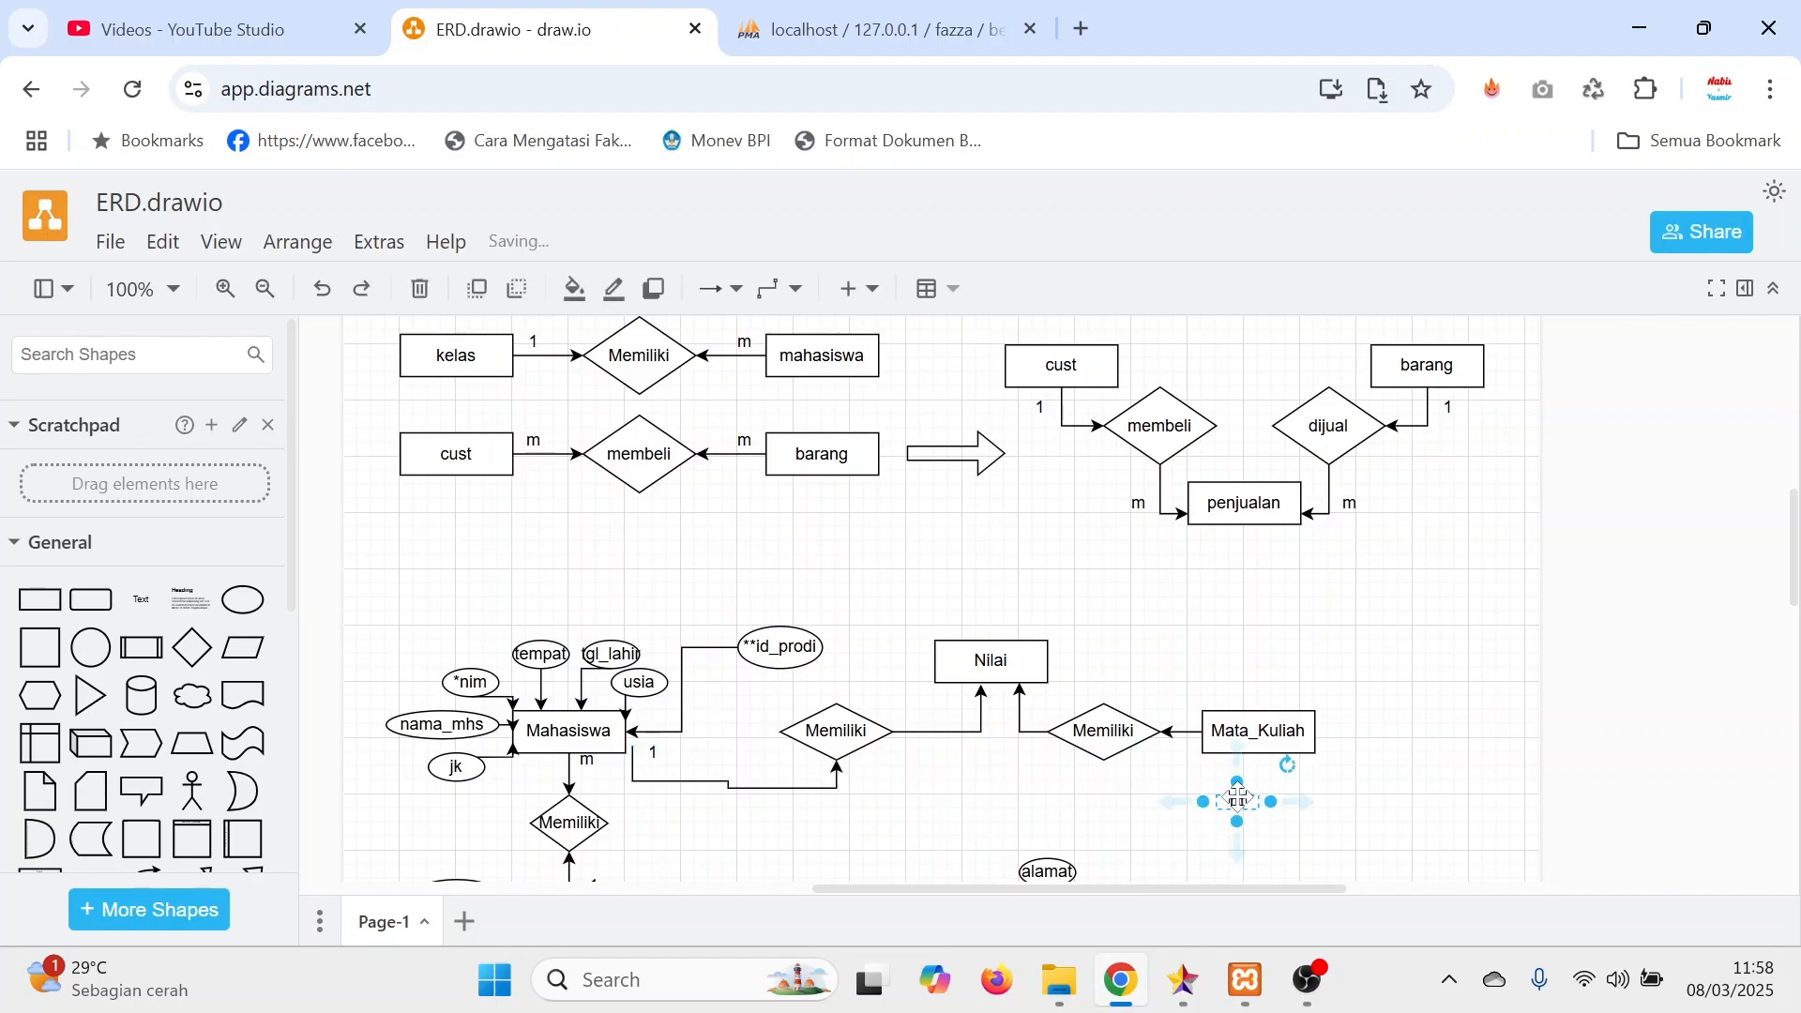
drag(1238, 800, 827, 771)
drag(815, 771, 955, 697)
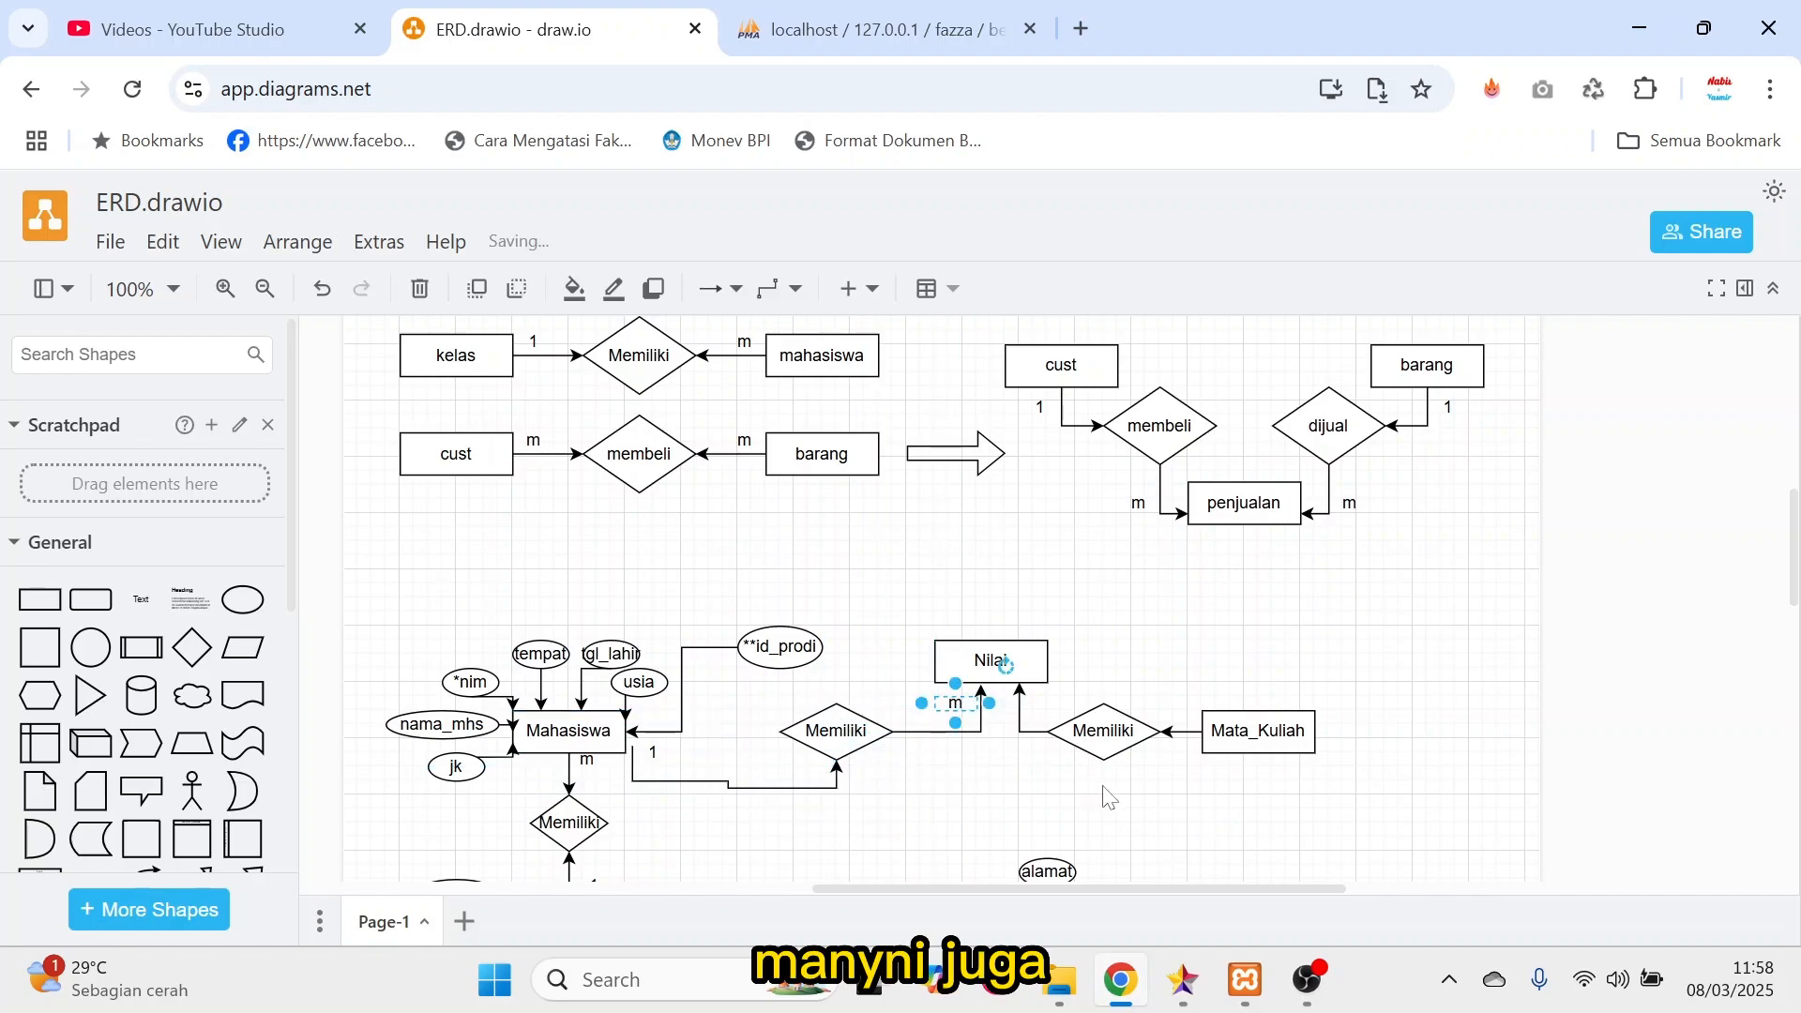
Duplicate Nilai's m label and place the copy beside the right arrow entering Nilai.
click(1108, 797)
click(957, 705)
key(ctrl+c)
key(ctrl+v)
drag(971, 718, 1047, 694)
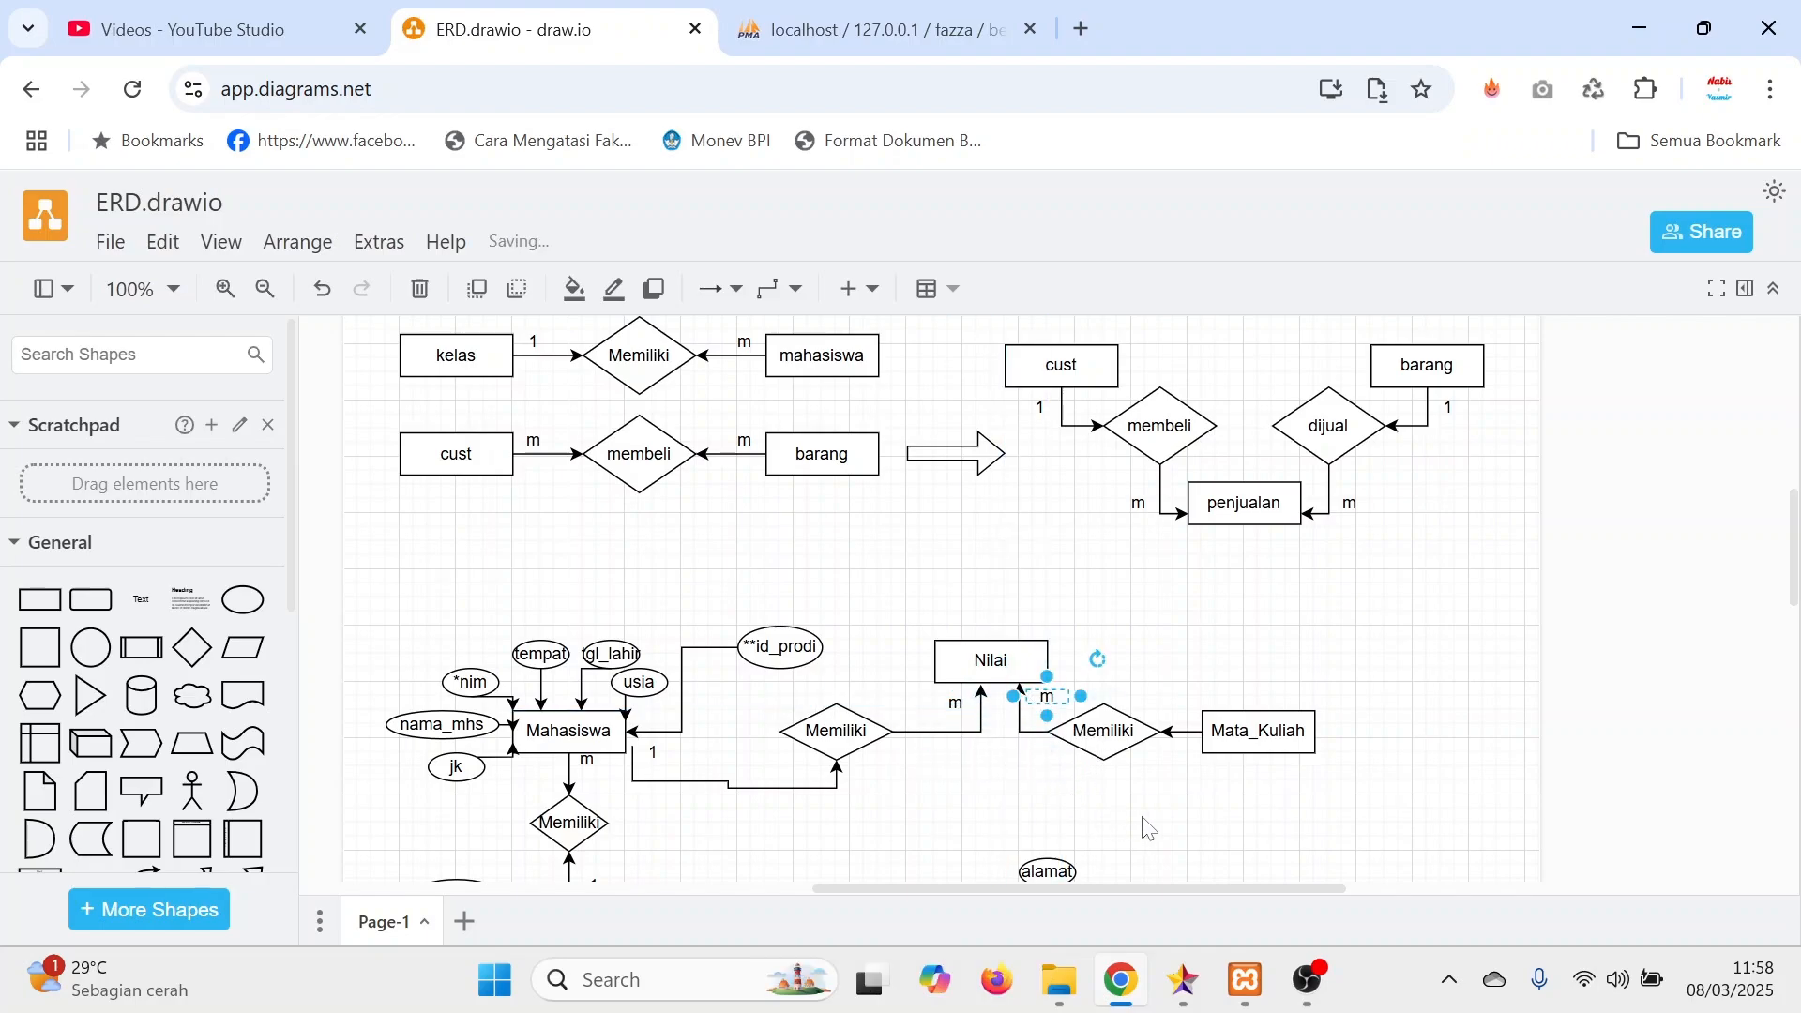
Duplicate the 1 label beside Mahasiswa and place the copy above the arrow from Mata_Kuliah to its Memiliki diamond.
click(657, 751)
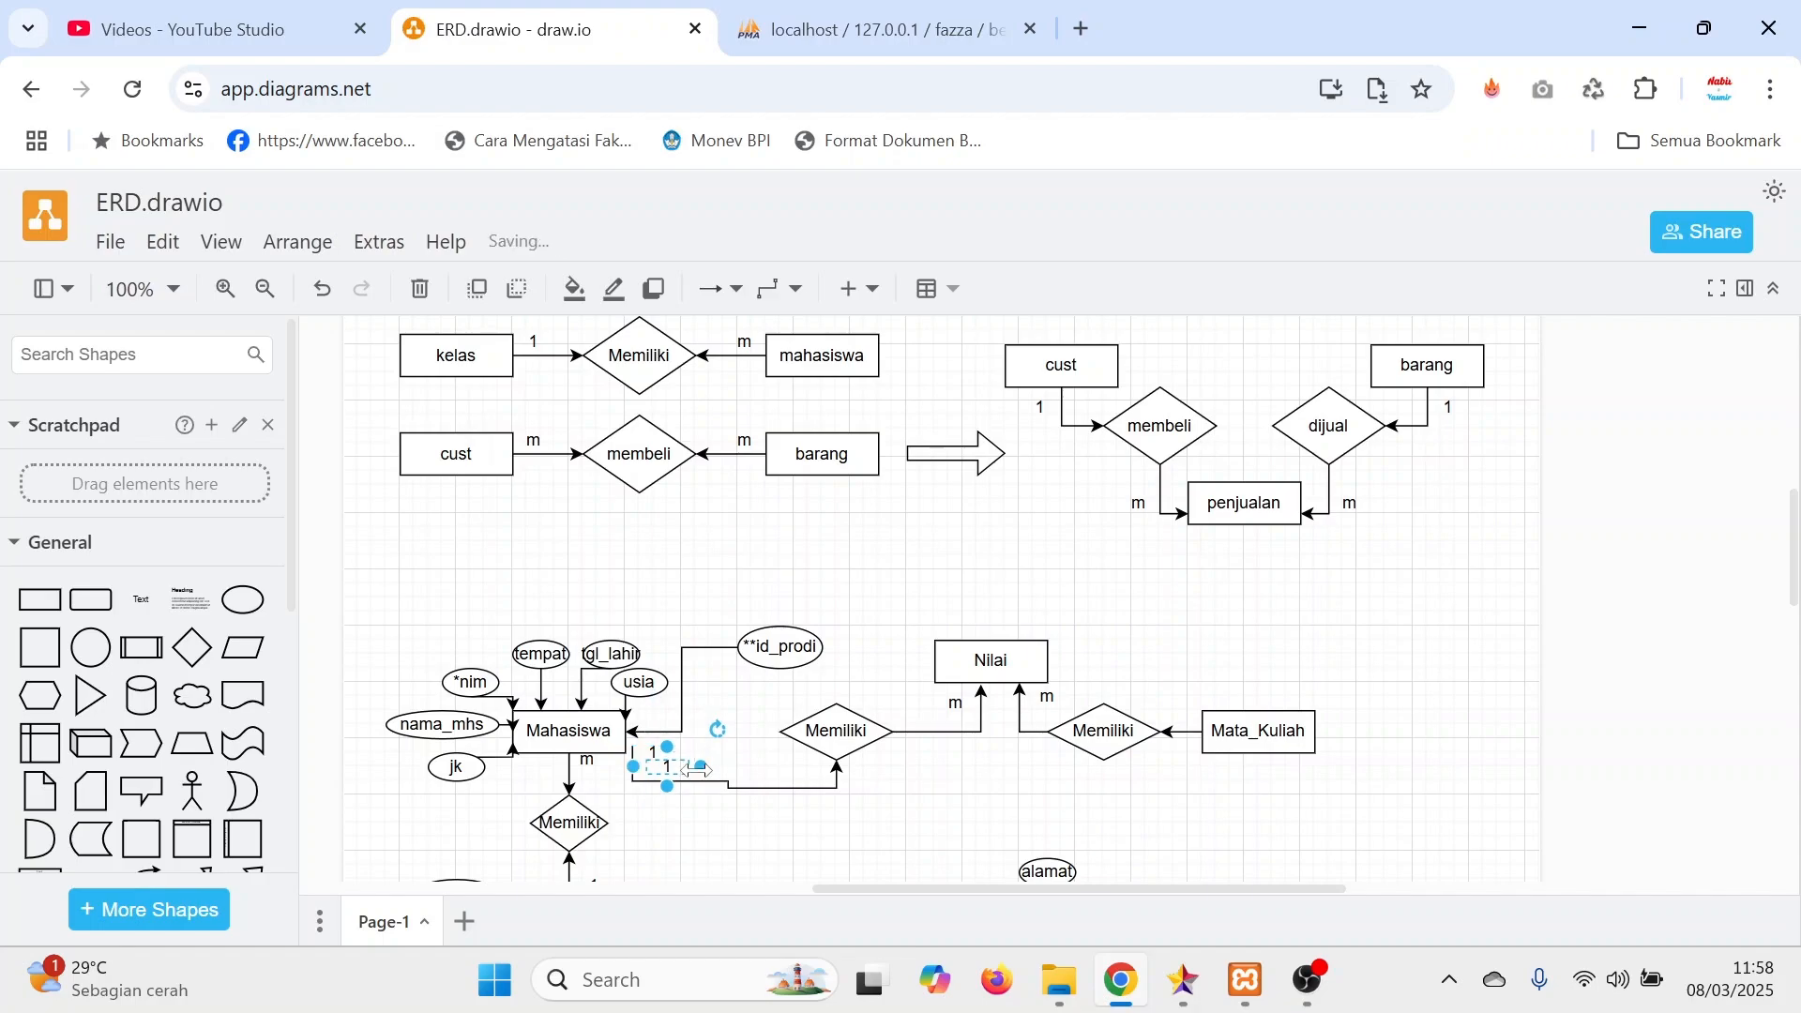
drag(663, 752, 1210, 793)
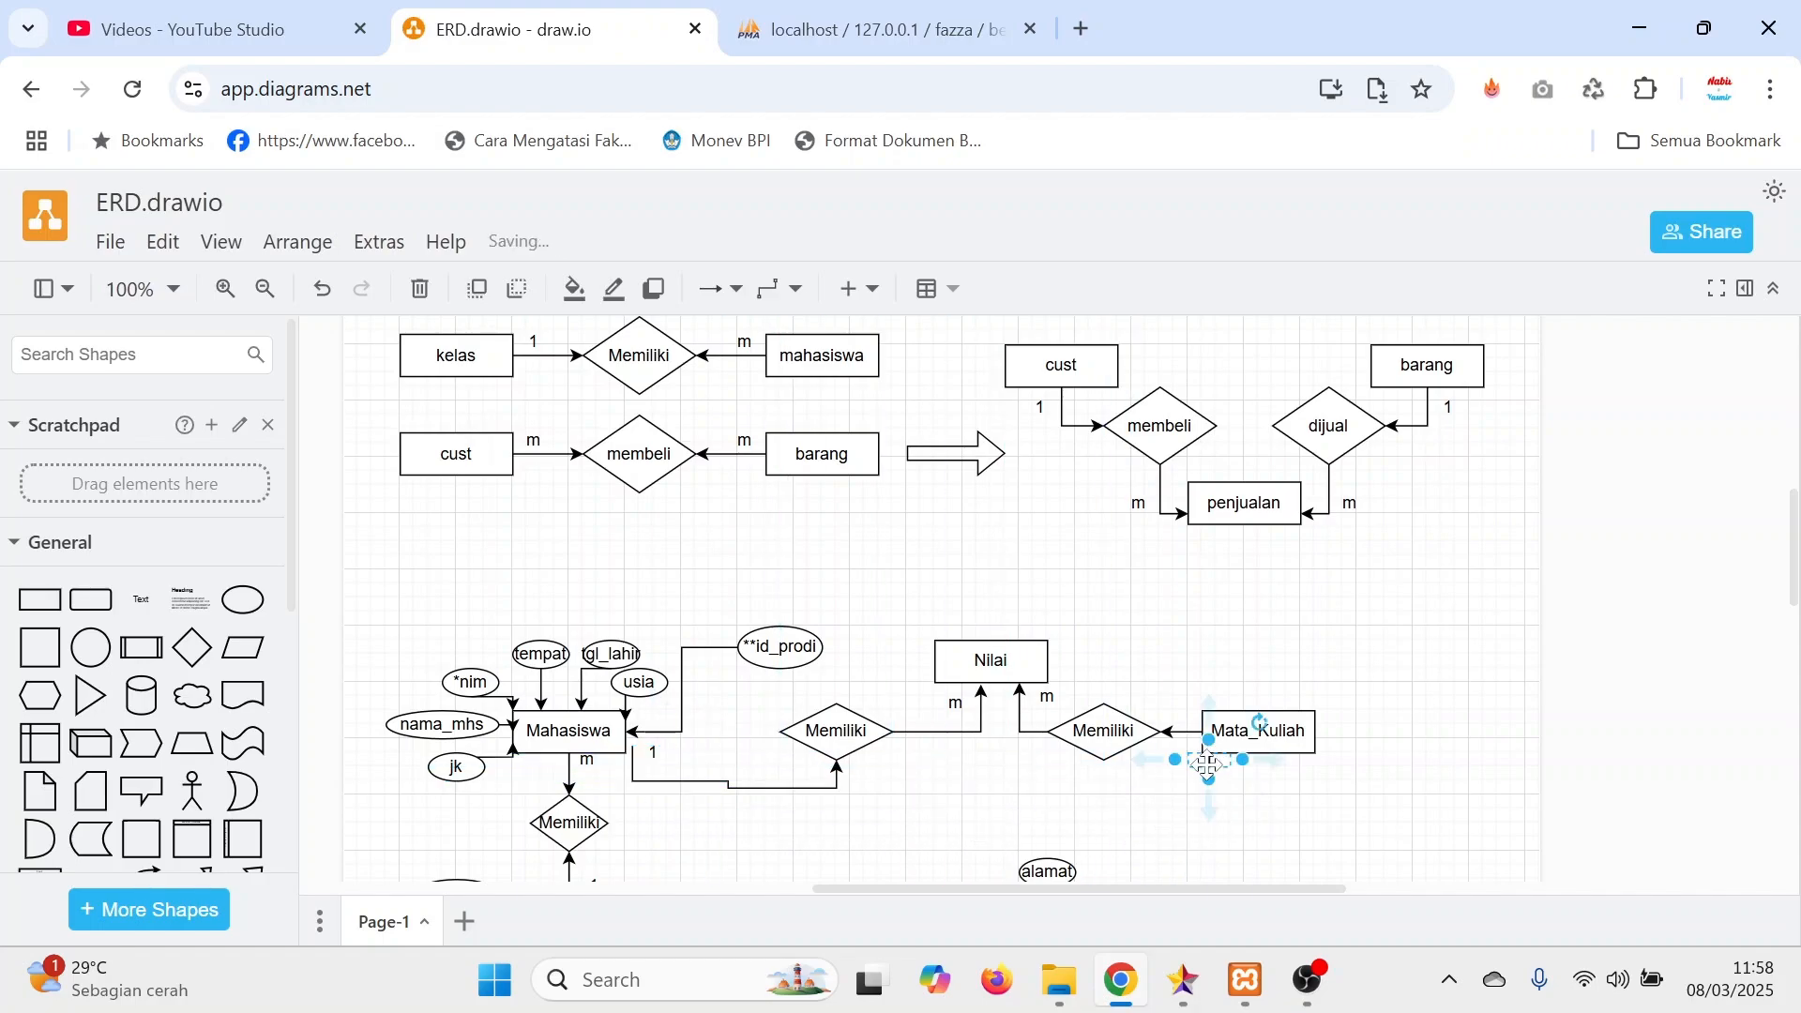
key(ctrl+z)
drag(647, 764, 1175, 723)
click(1147, 808)
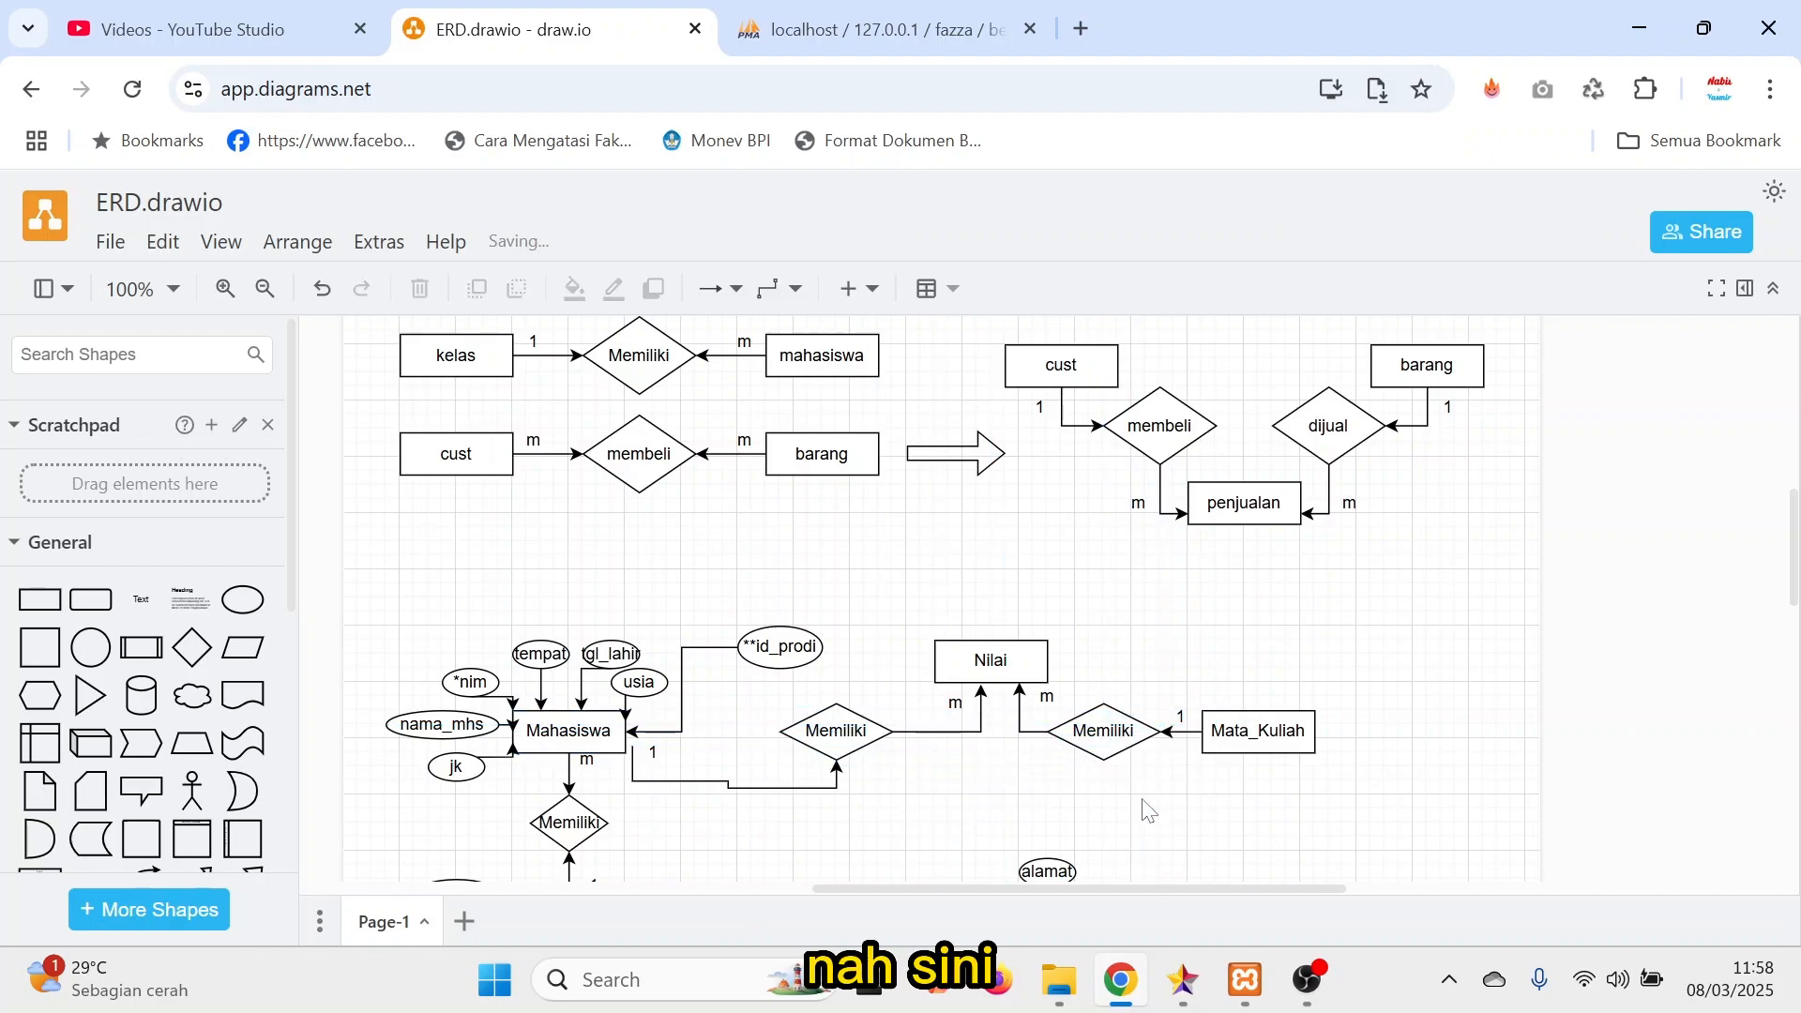
Copy Dosen's *nidn attribute ellipse to just beneath Mata_Kuliah and rename the copy *kd_mk.
scroll(1147, 808, down, 3)
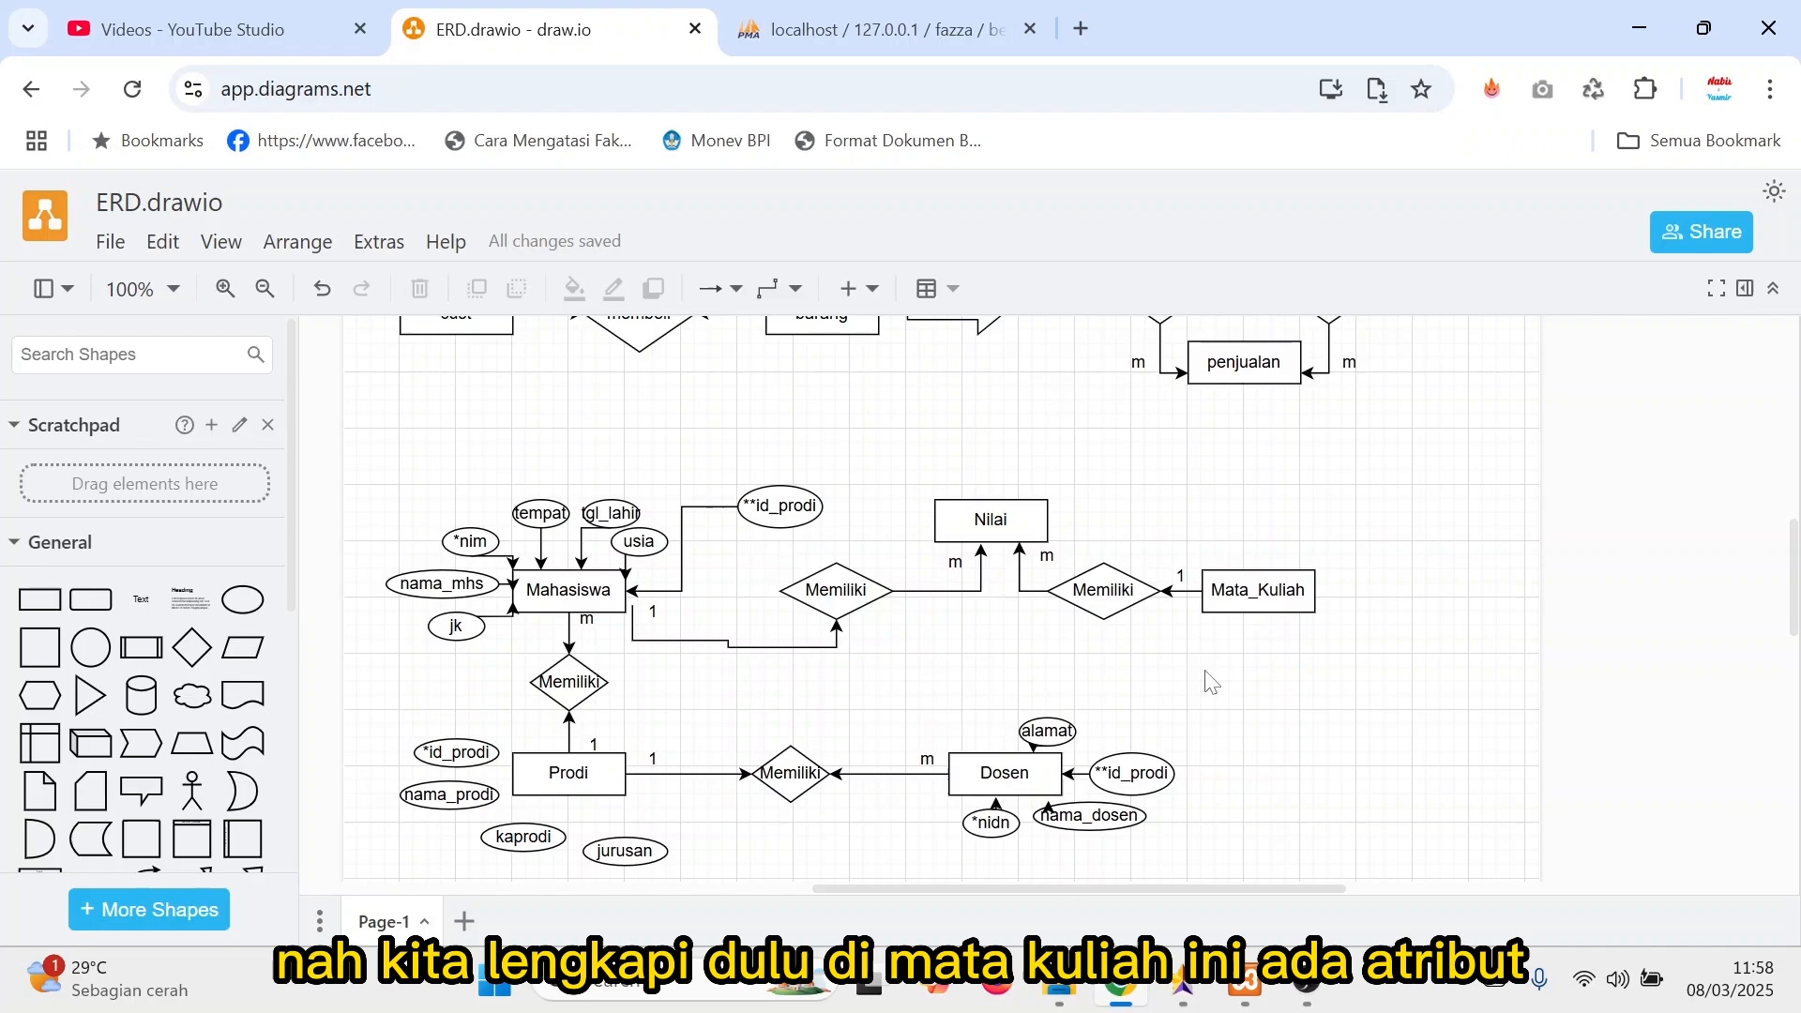
click(1240, 603)
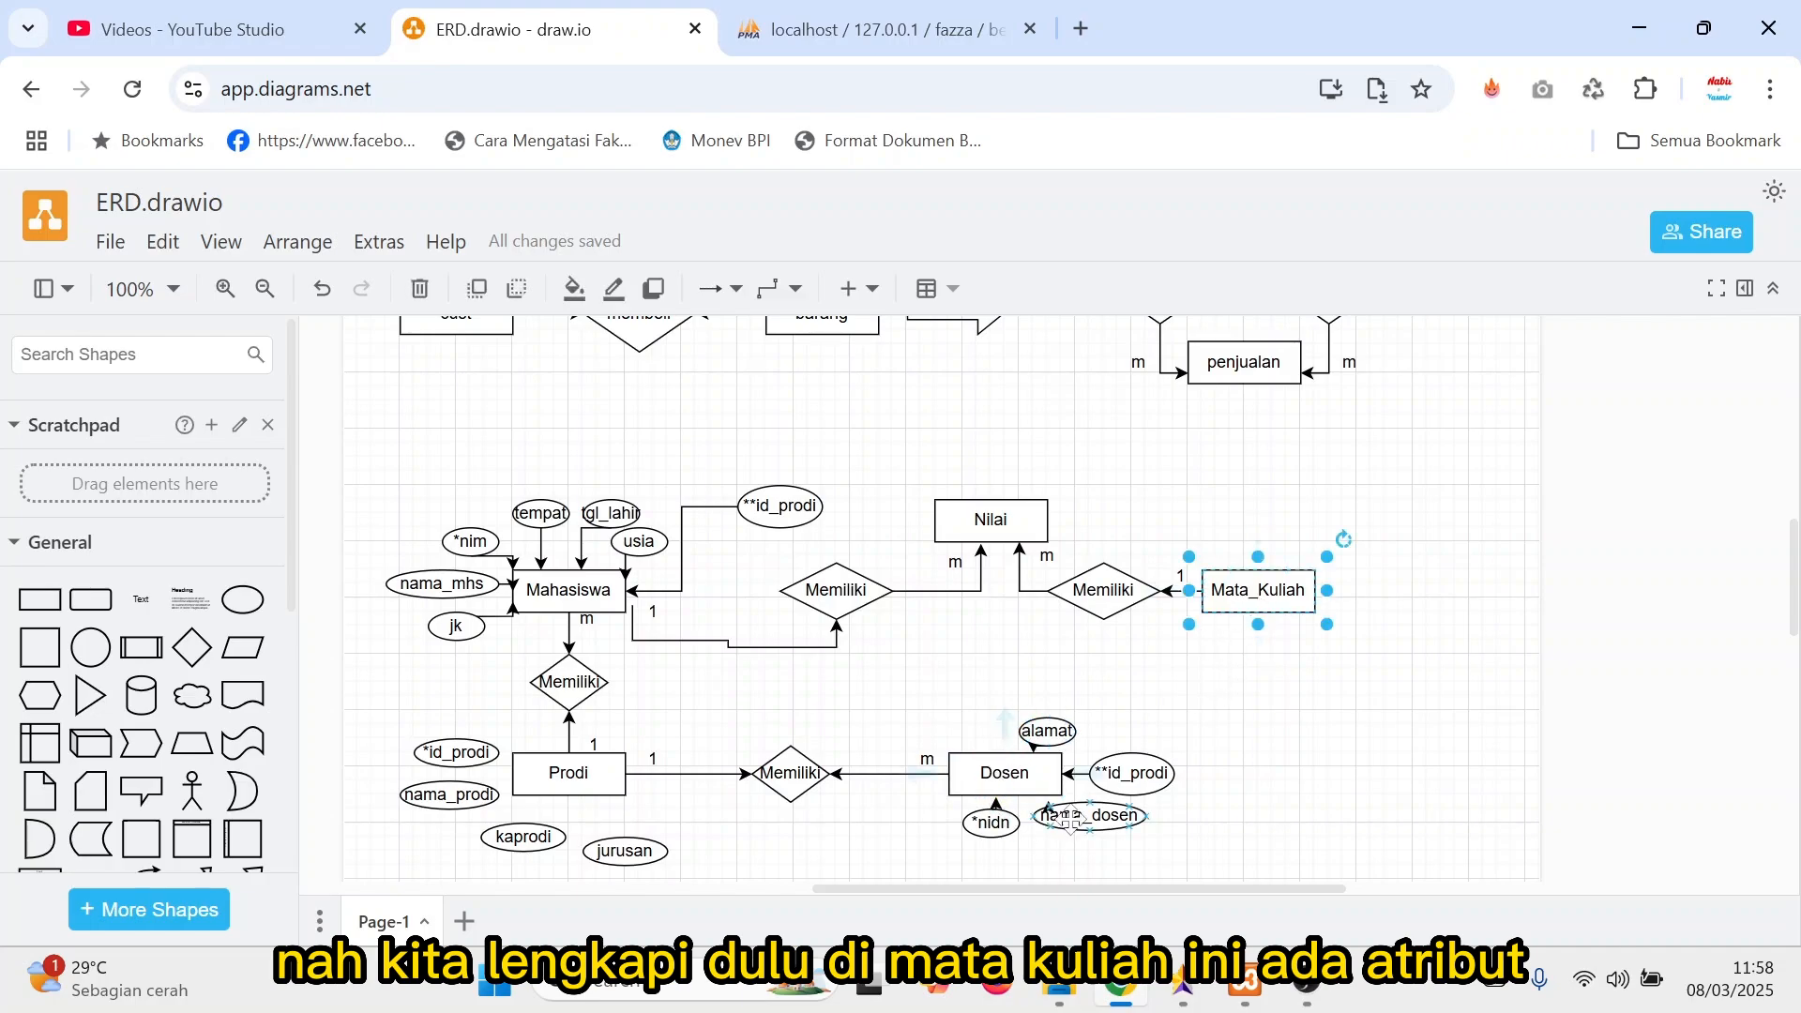
click(978, 831)
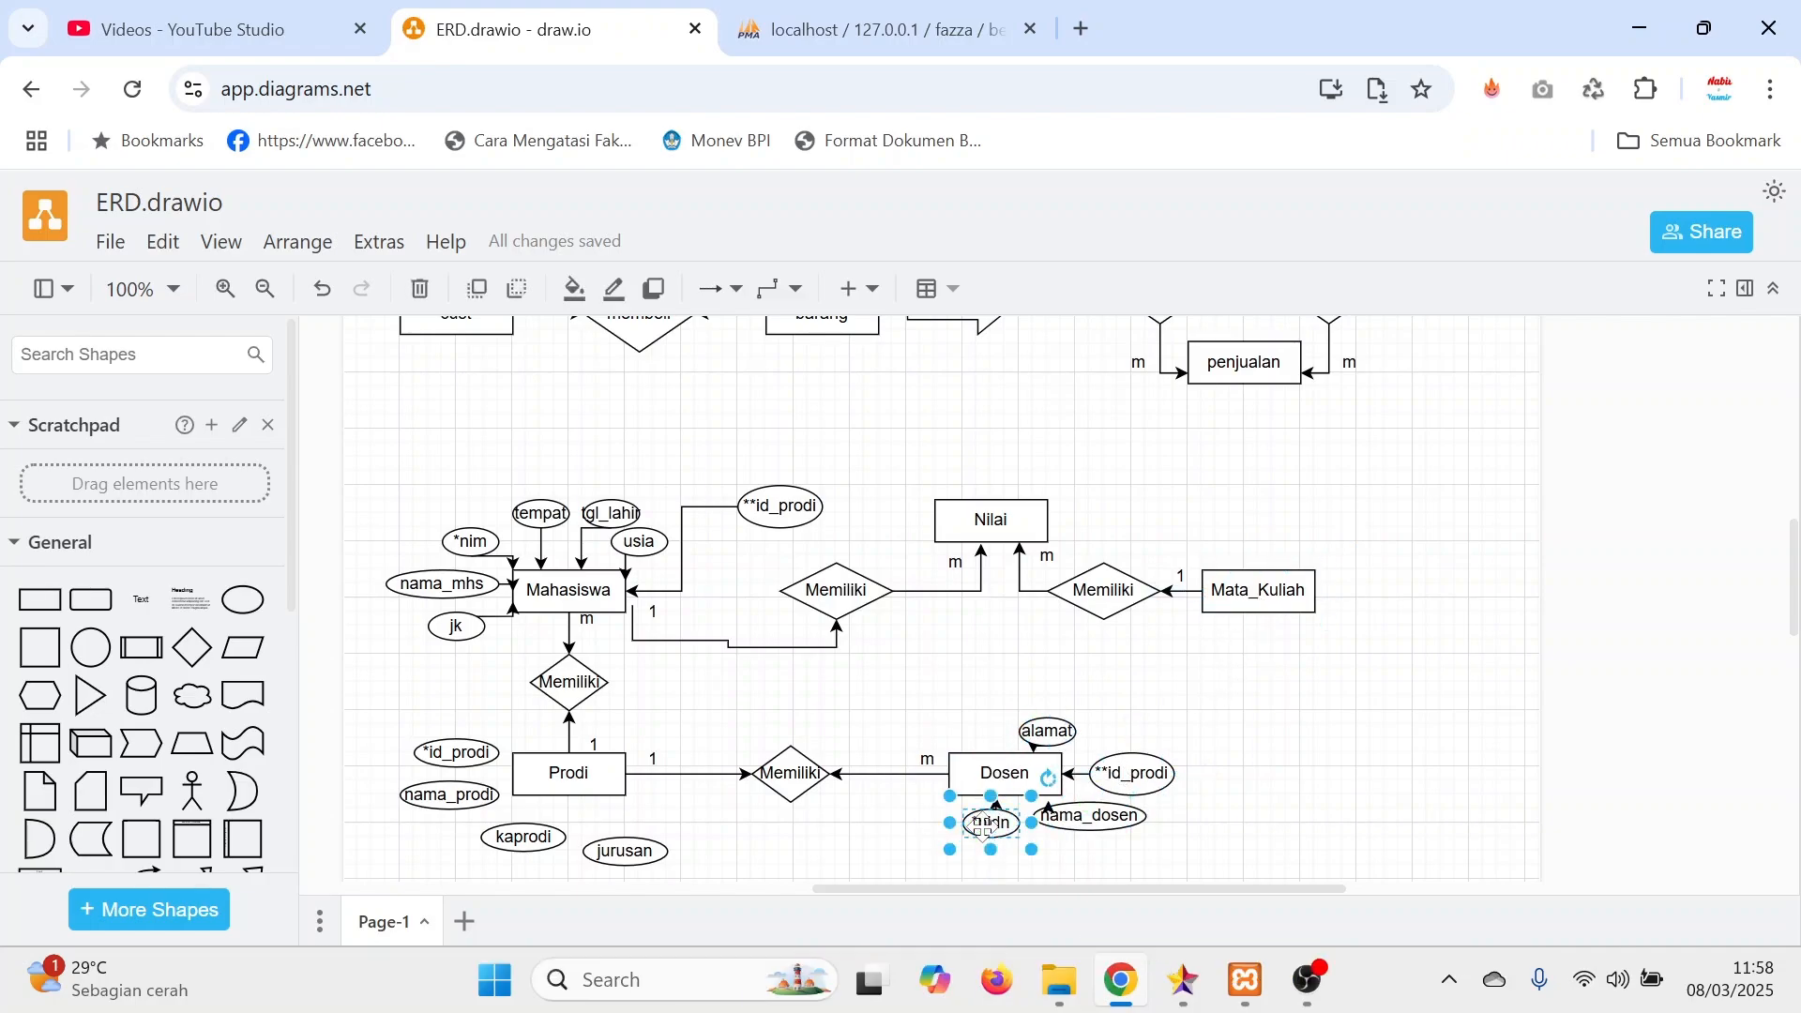
drag(981, 831, 1258, 647)
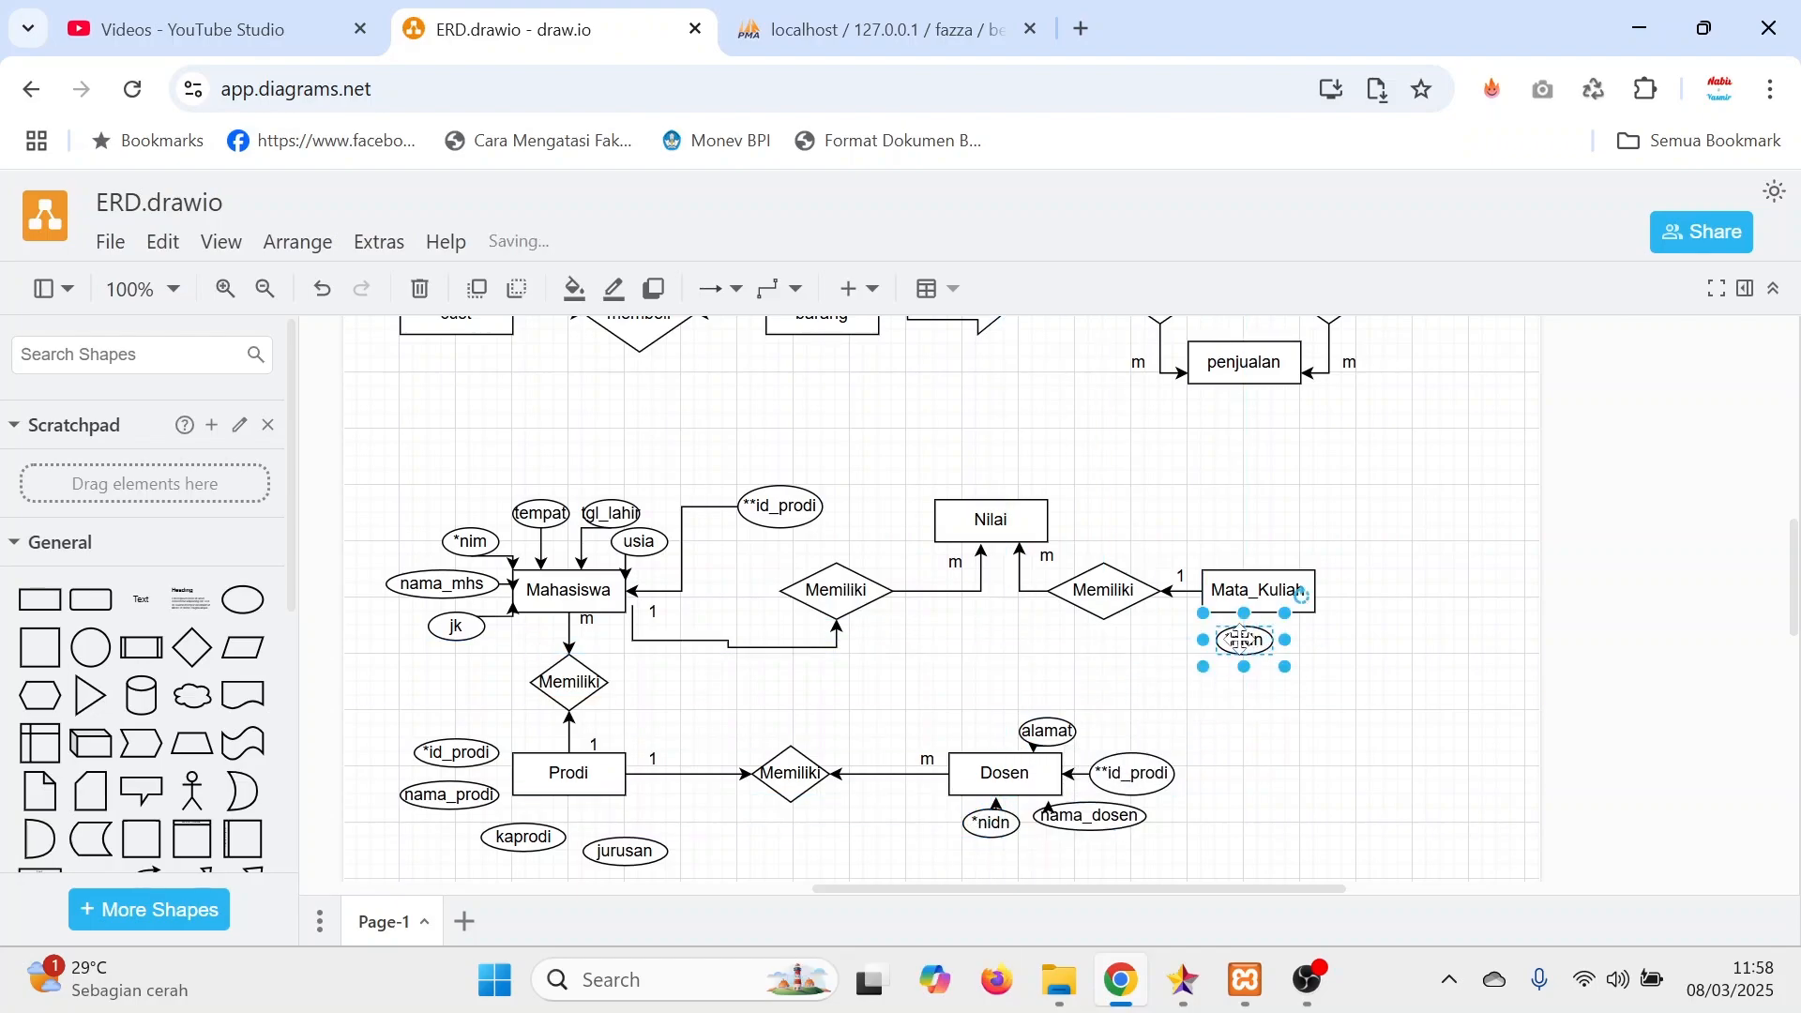
double_click(1254, 645)
text(*)
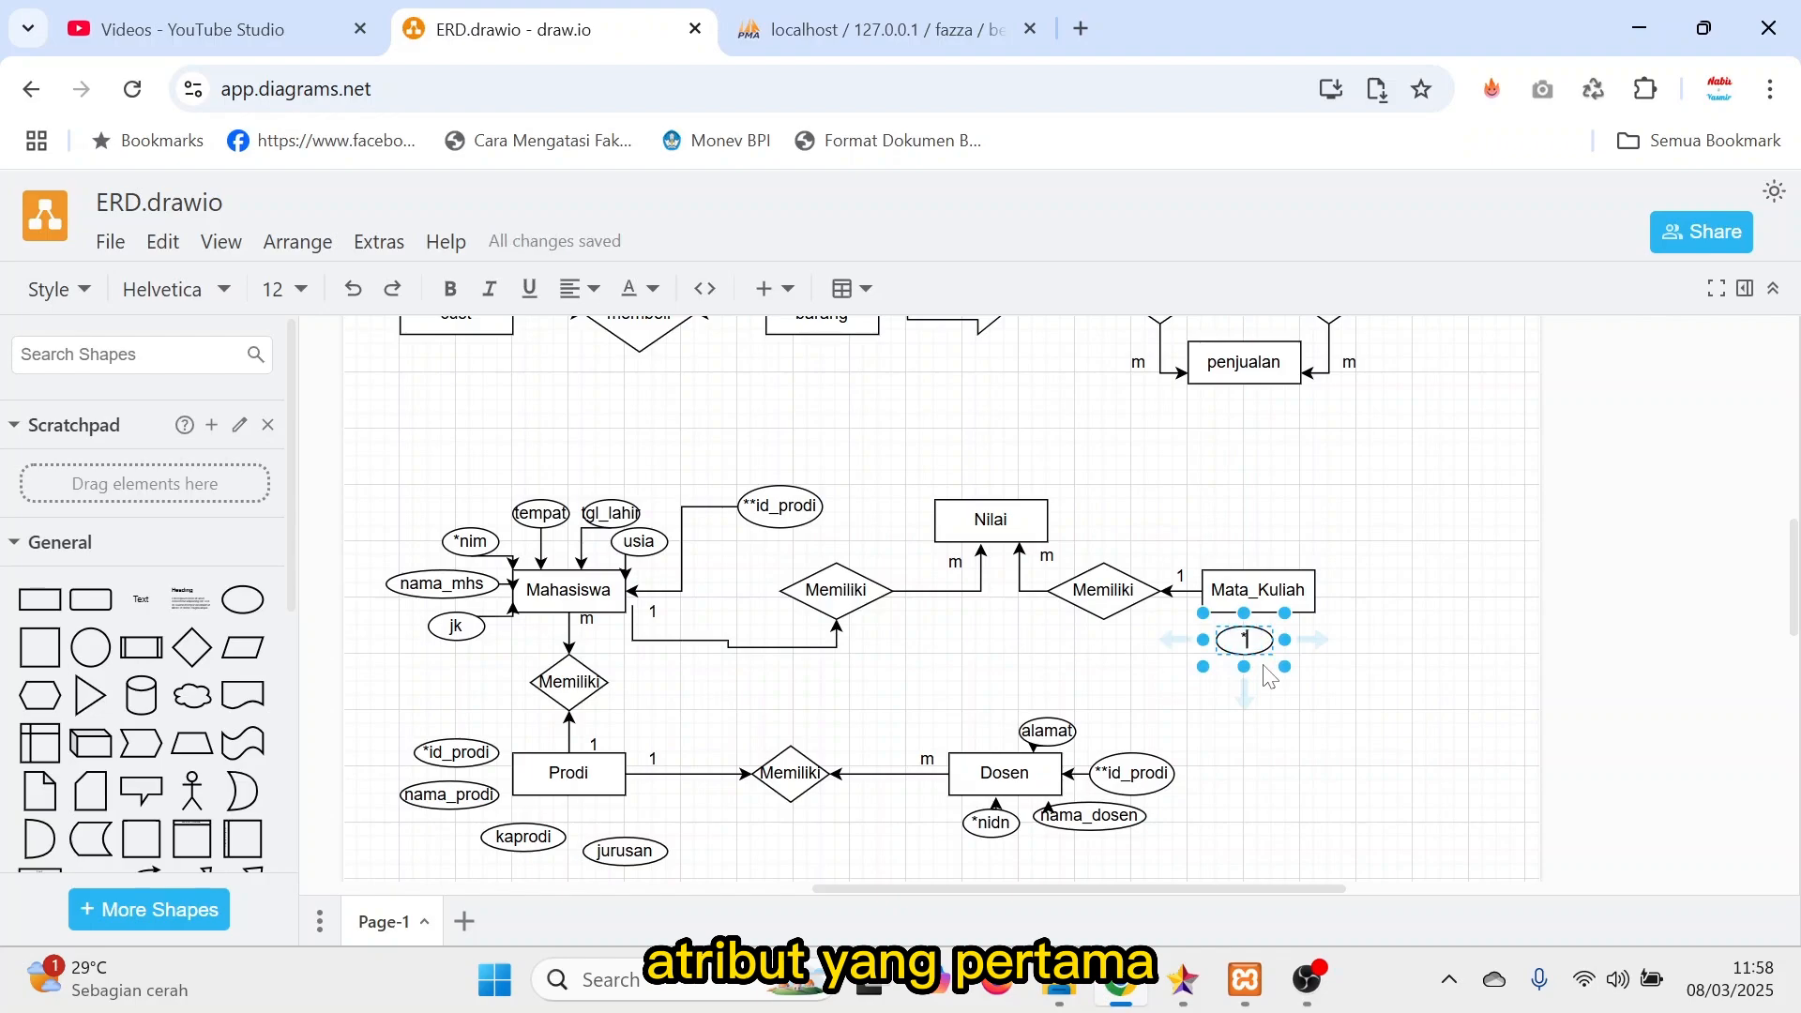
text(kd_)
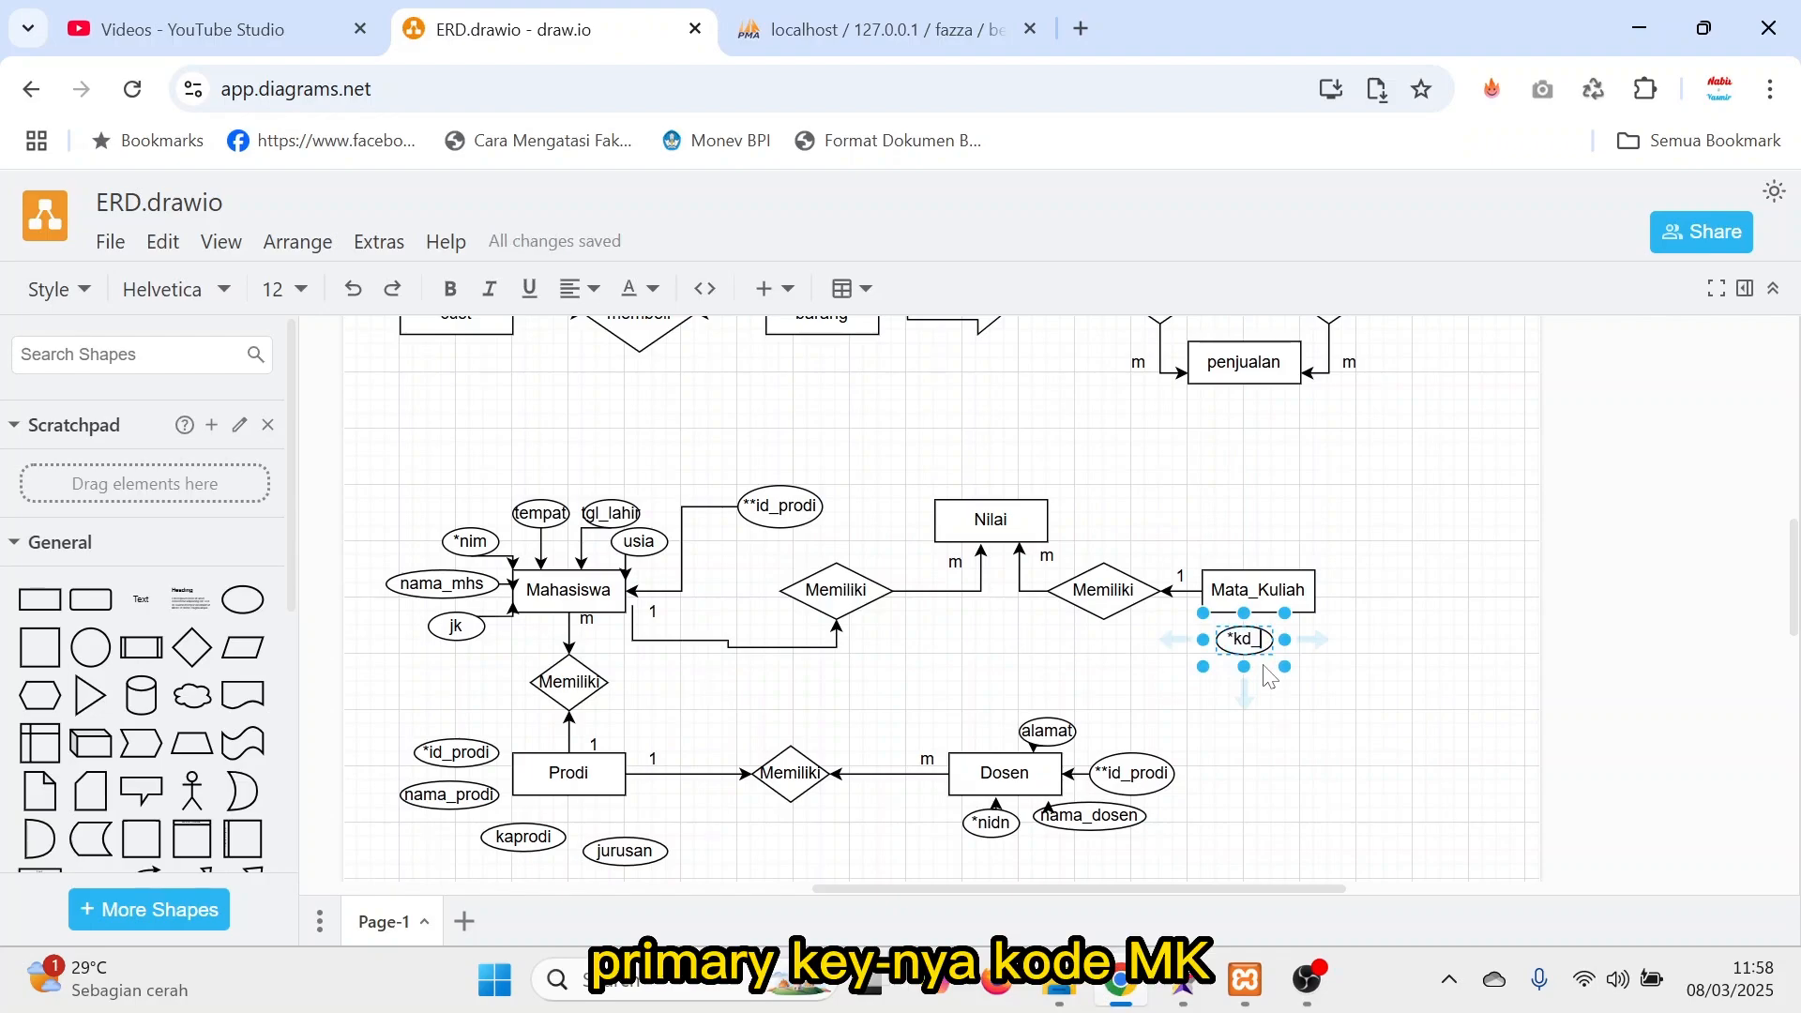
text(mk)
click(1360, 652)
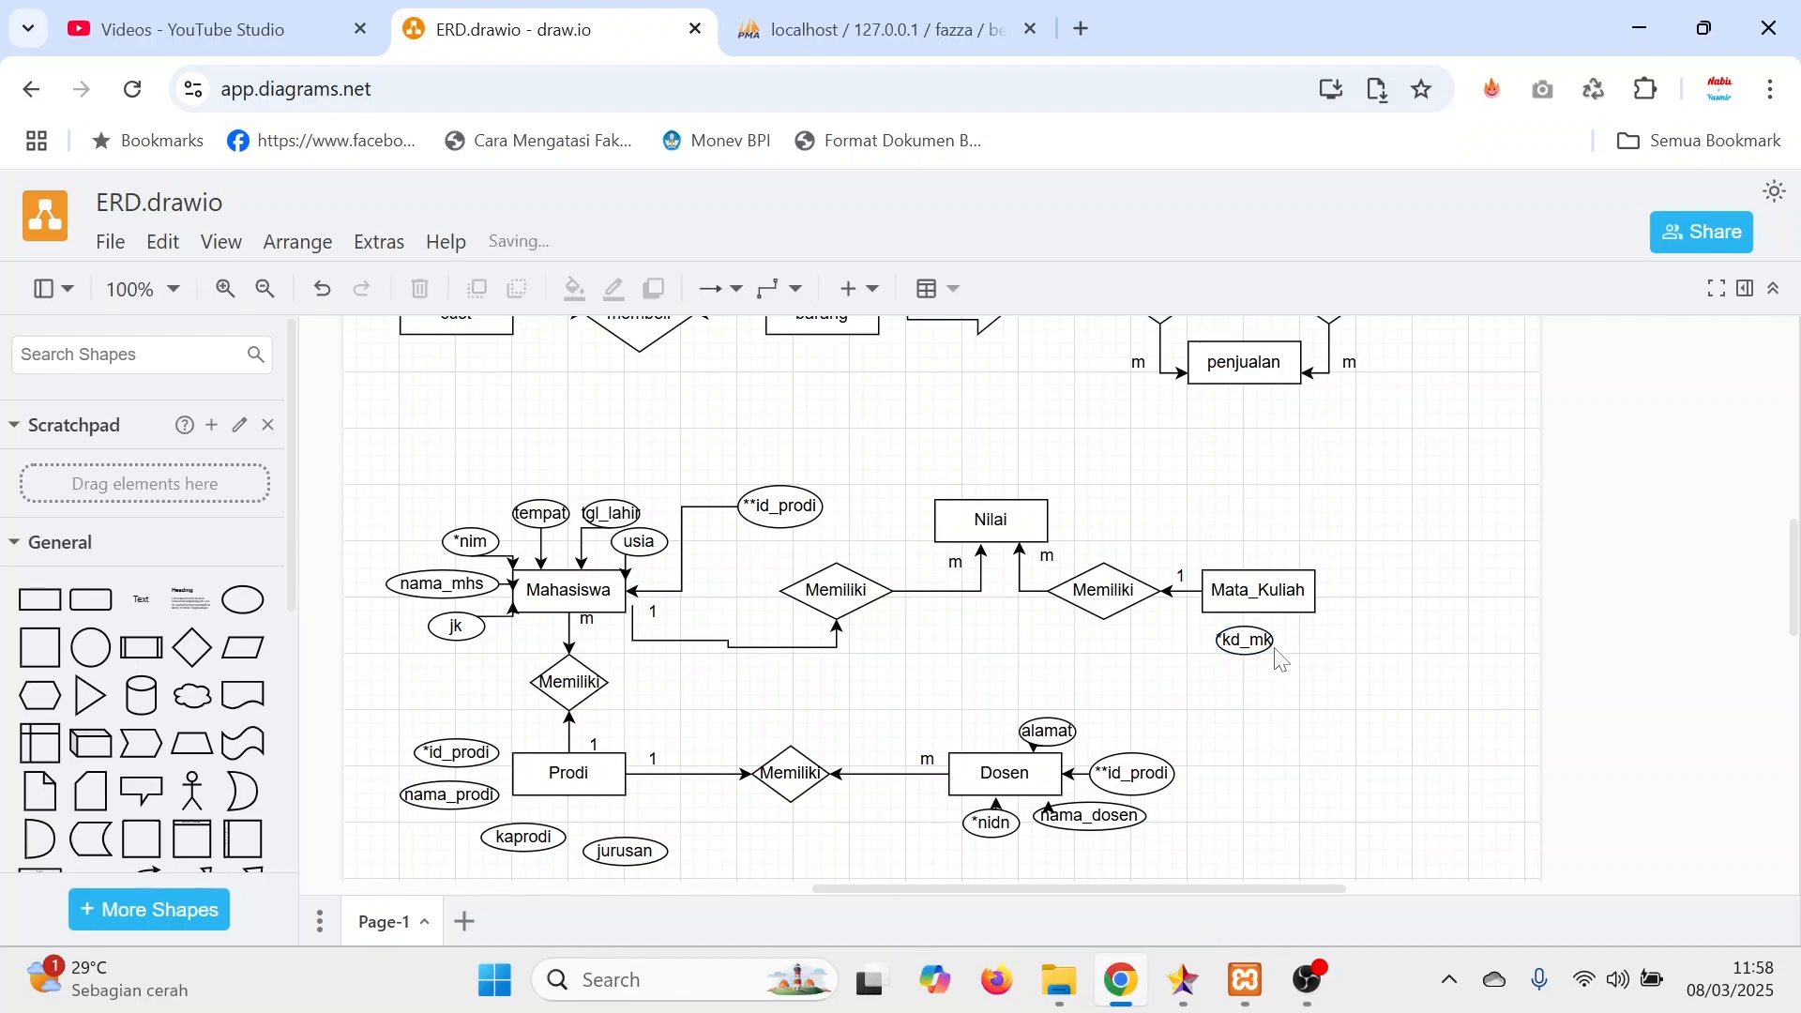
Duplicate the *kd_mk ellipse beside the original, rename the copy nama_mk, and widen it to fit its text.
click(1246, 645)
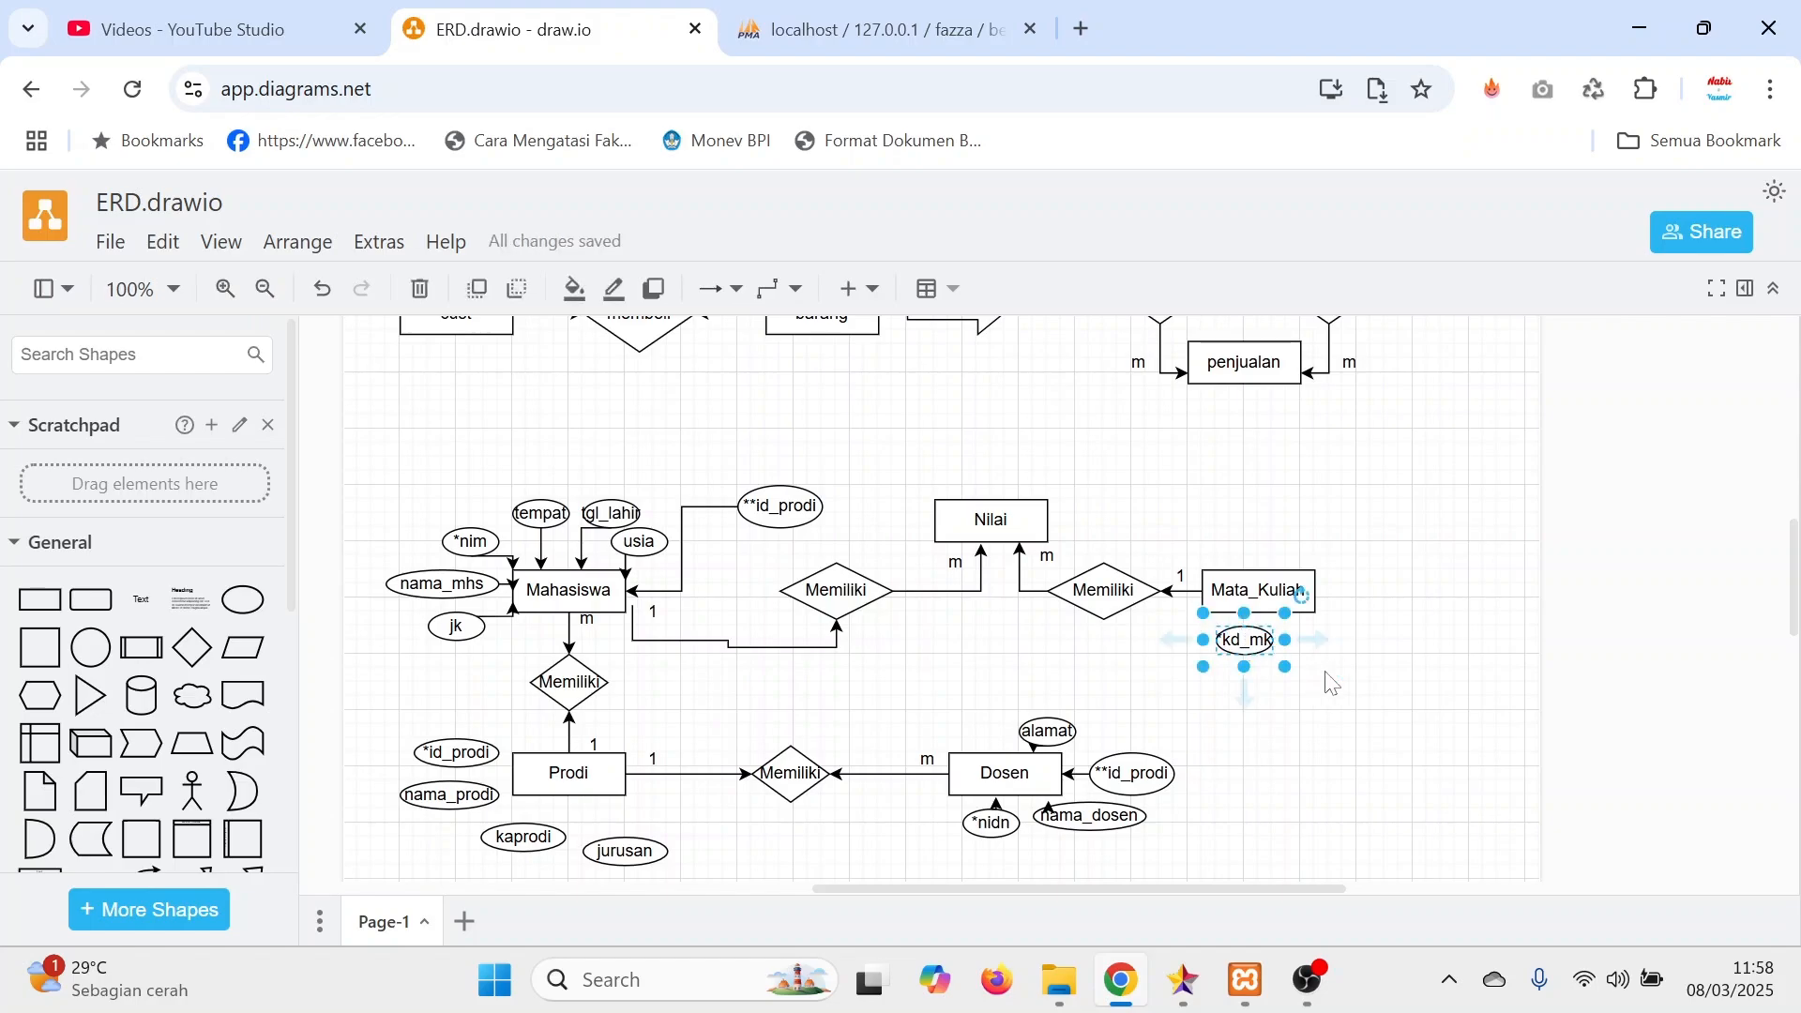
key(ctrl+d)
drag(1260, 654, 1338, 645)
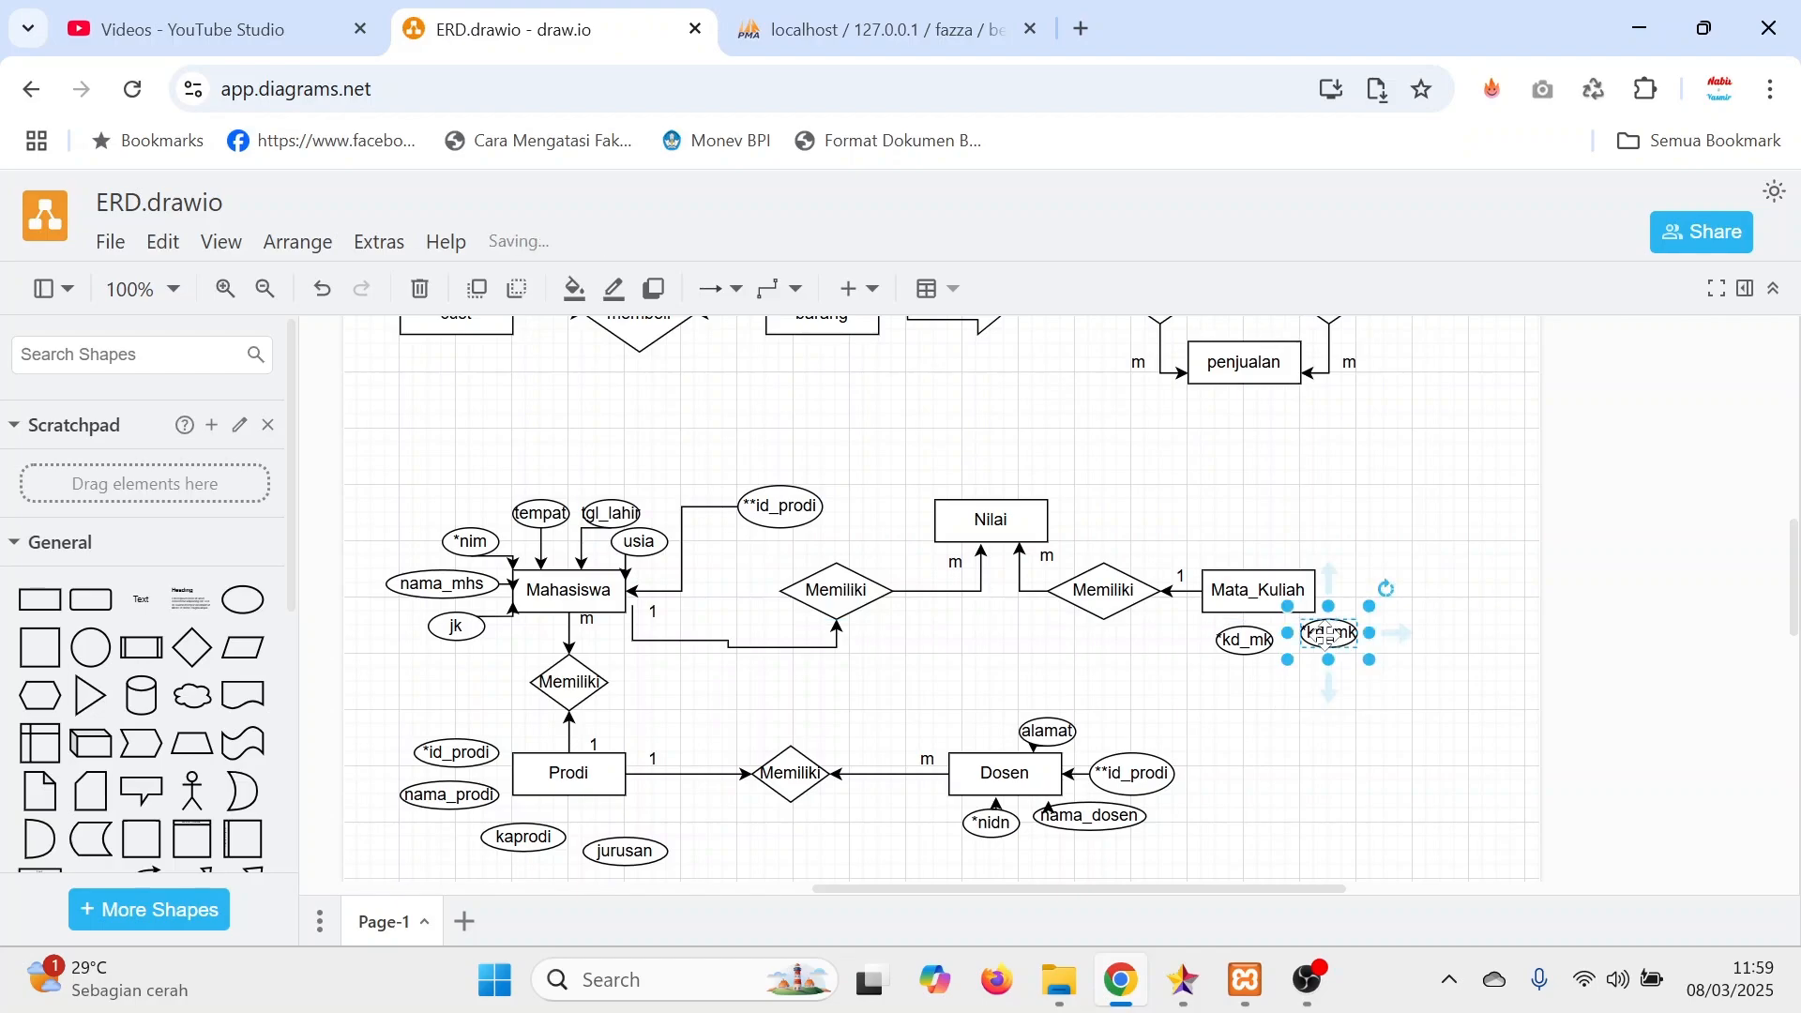
double_click(1337, 645)
text(nama)
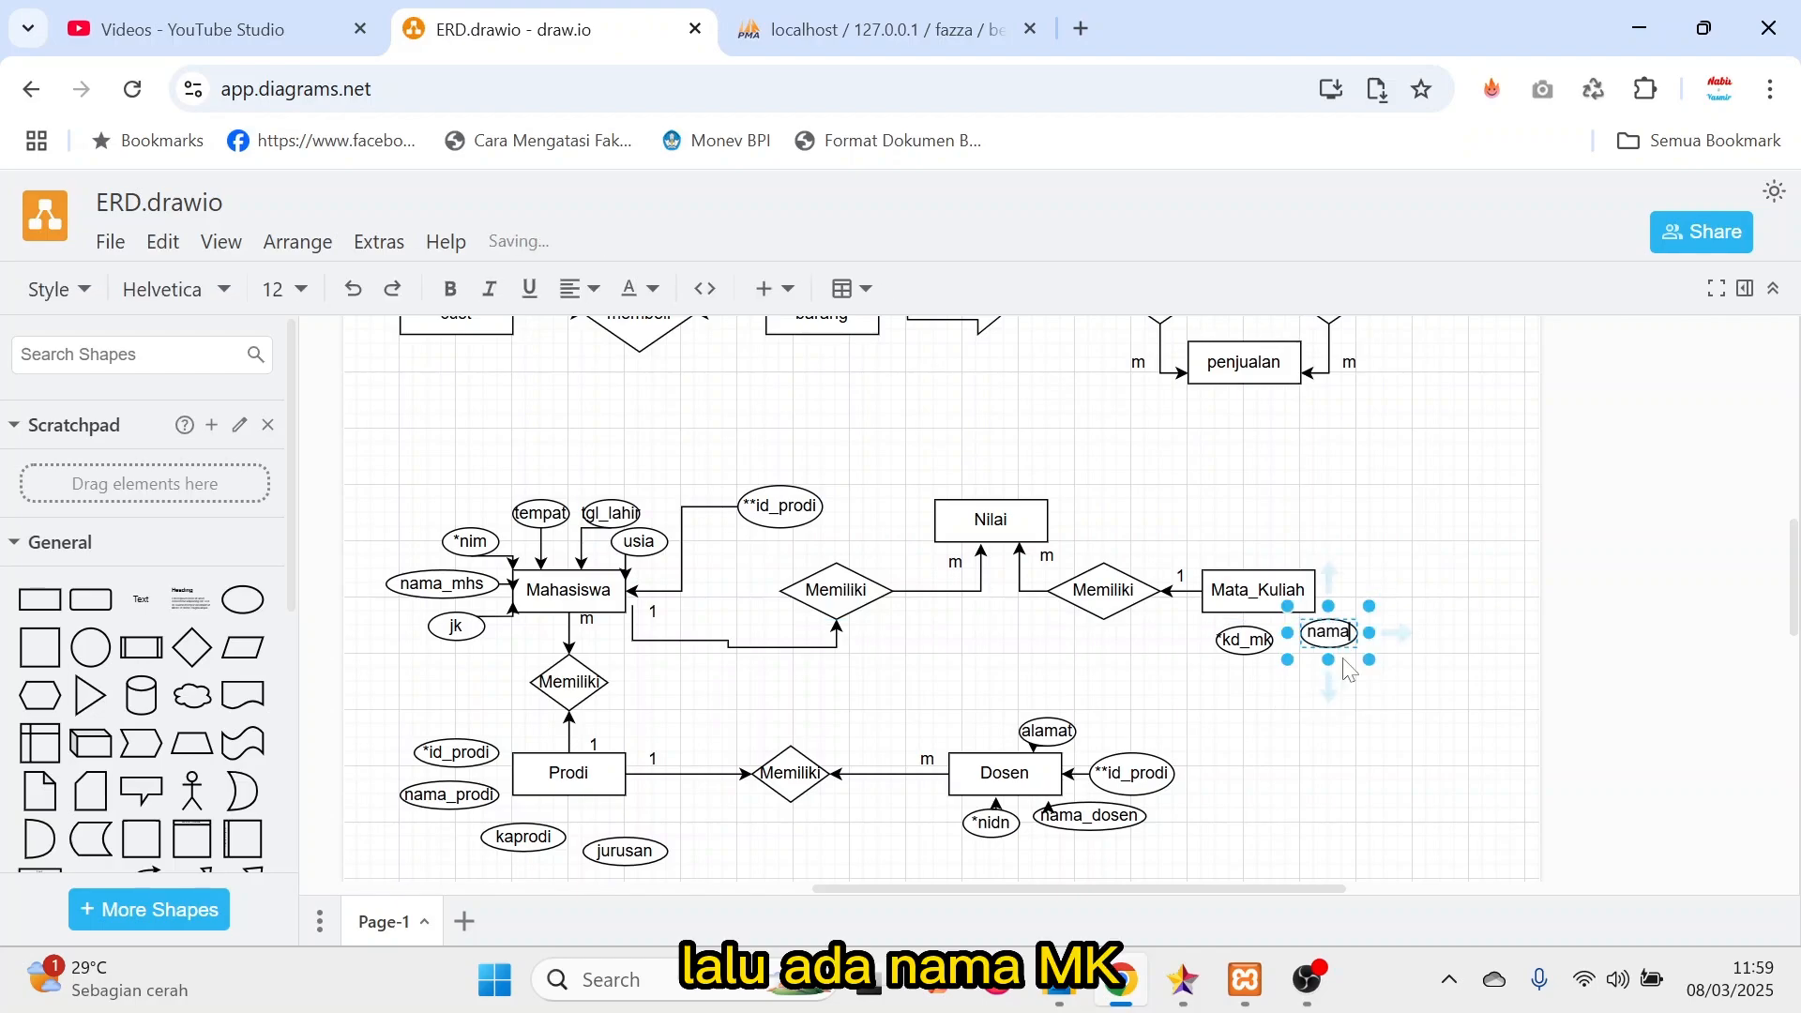
text(_mk)
click(1361, 690)
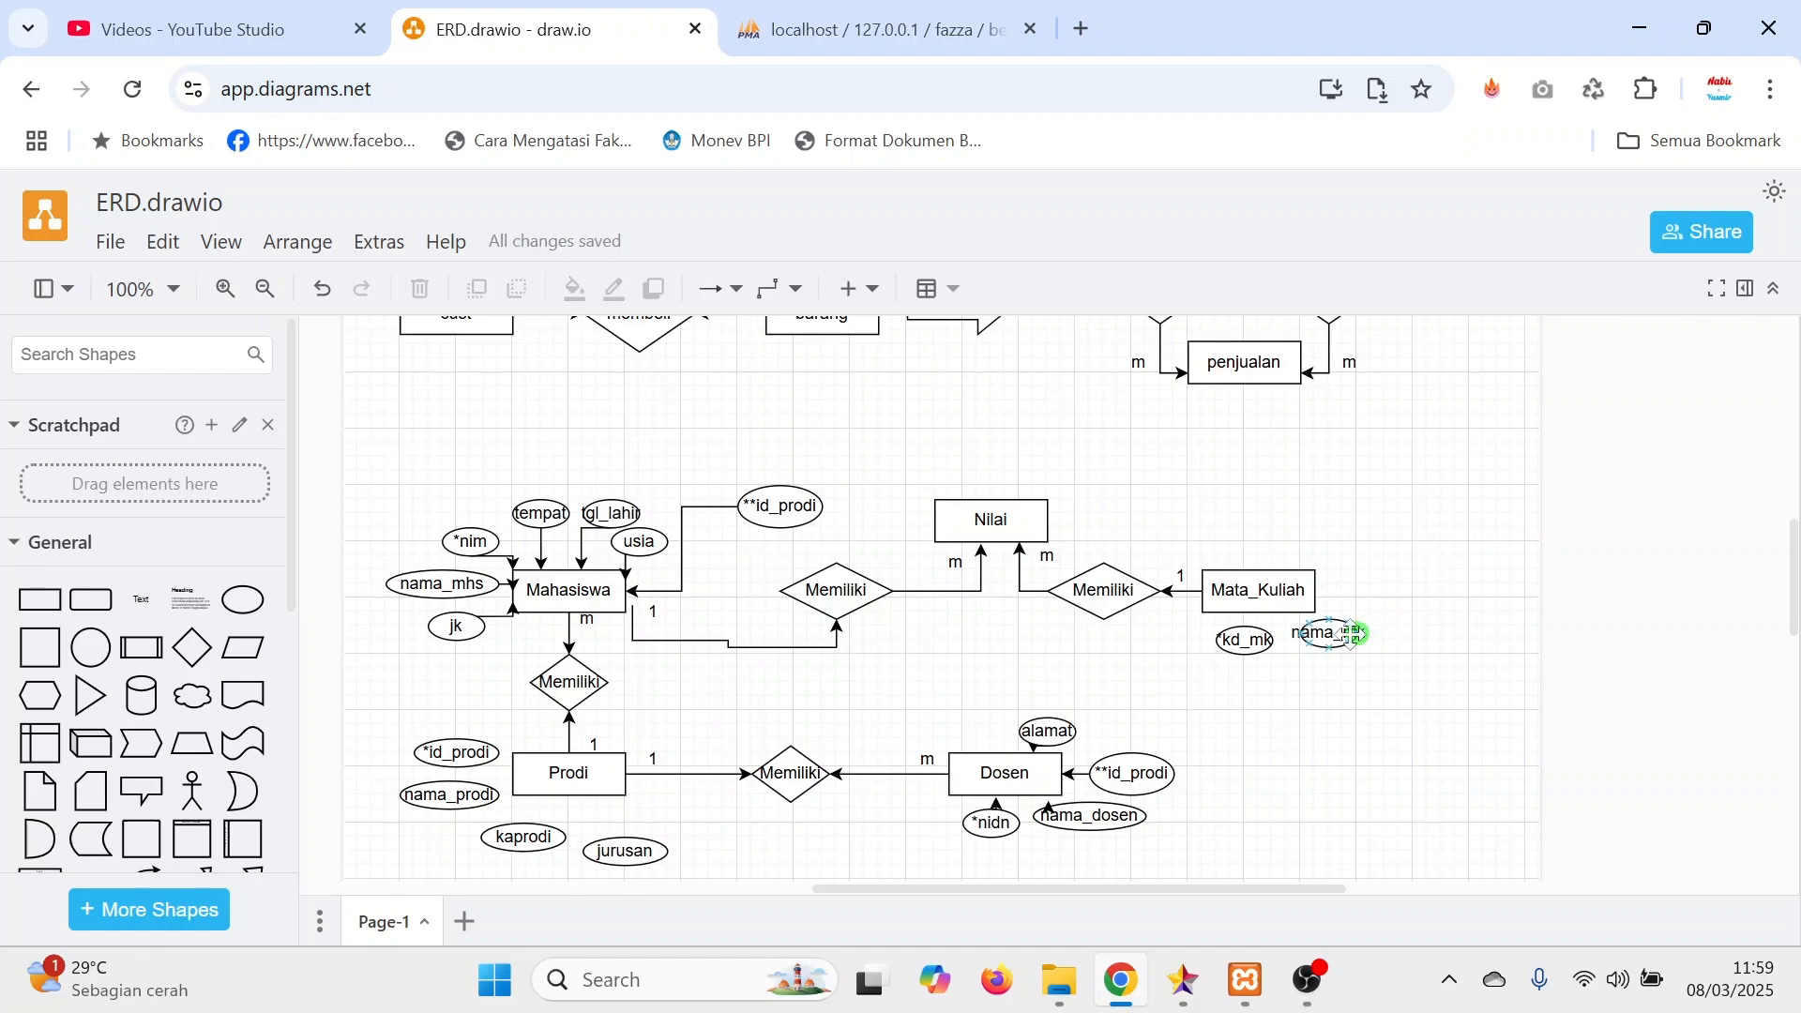
click(1360, 635)
drag(1370, 635, 1404, 639)
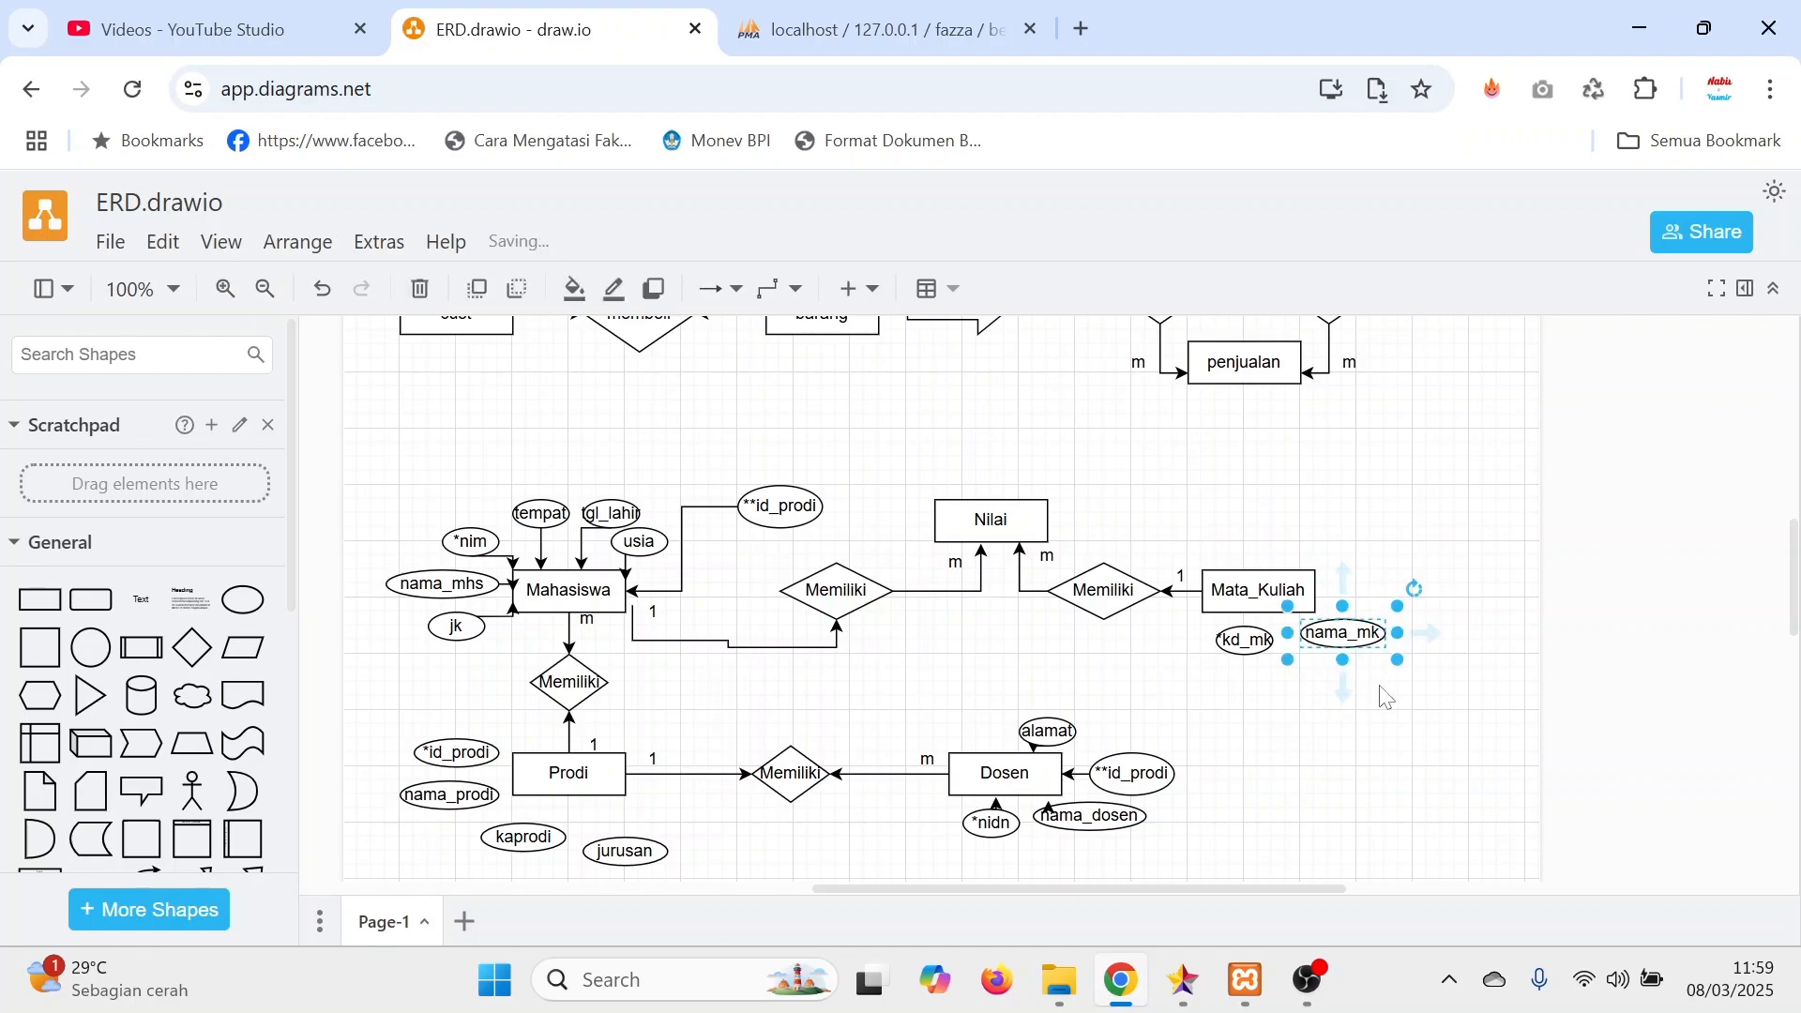
Paste another copy of the *kd_mk ellipse, place it at Mata_Kuliah's upper right, and rename it sks.
key(ctrl+v)
drag(1275, 673, 1361, 569)
double_click(1358, 565)
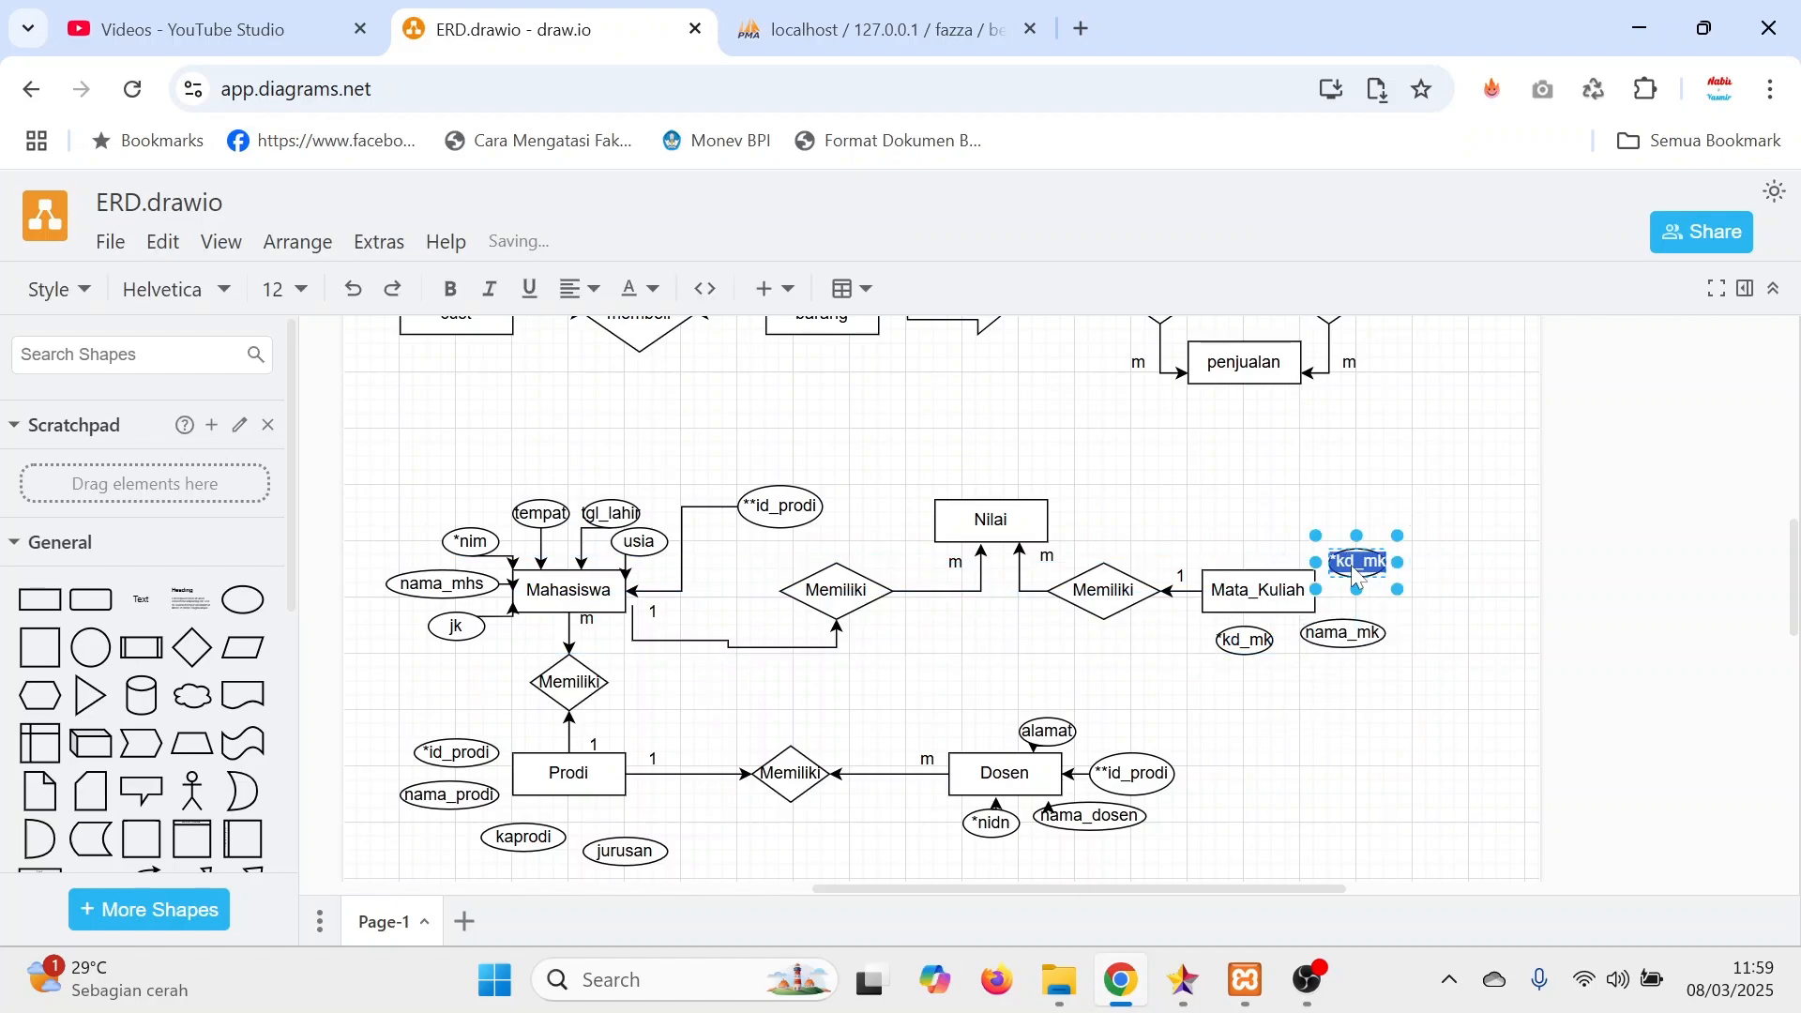
text(sks)
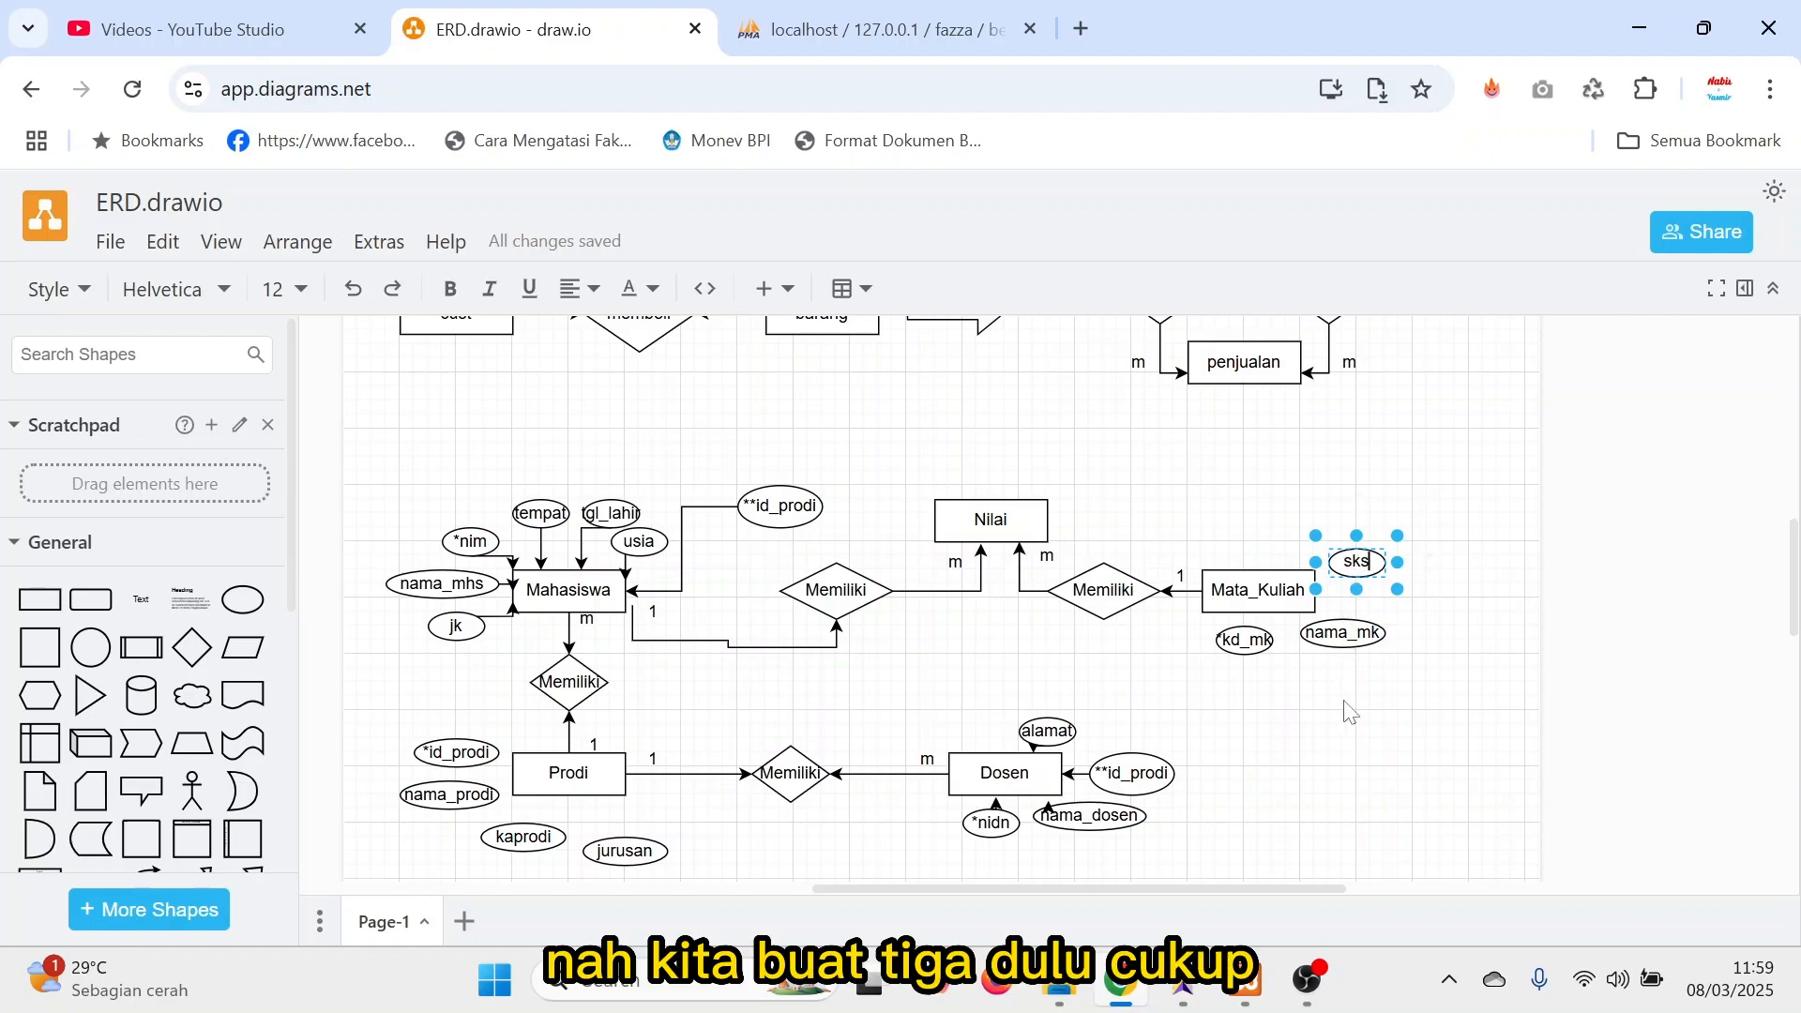
key(Escape)
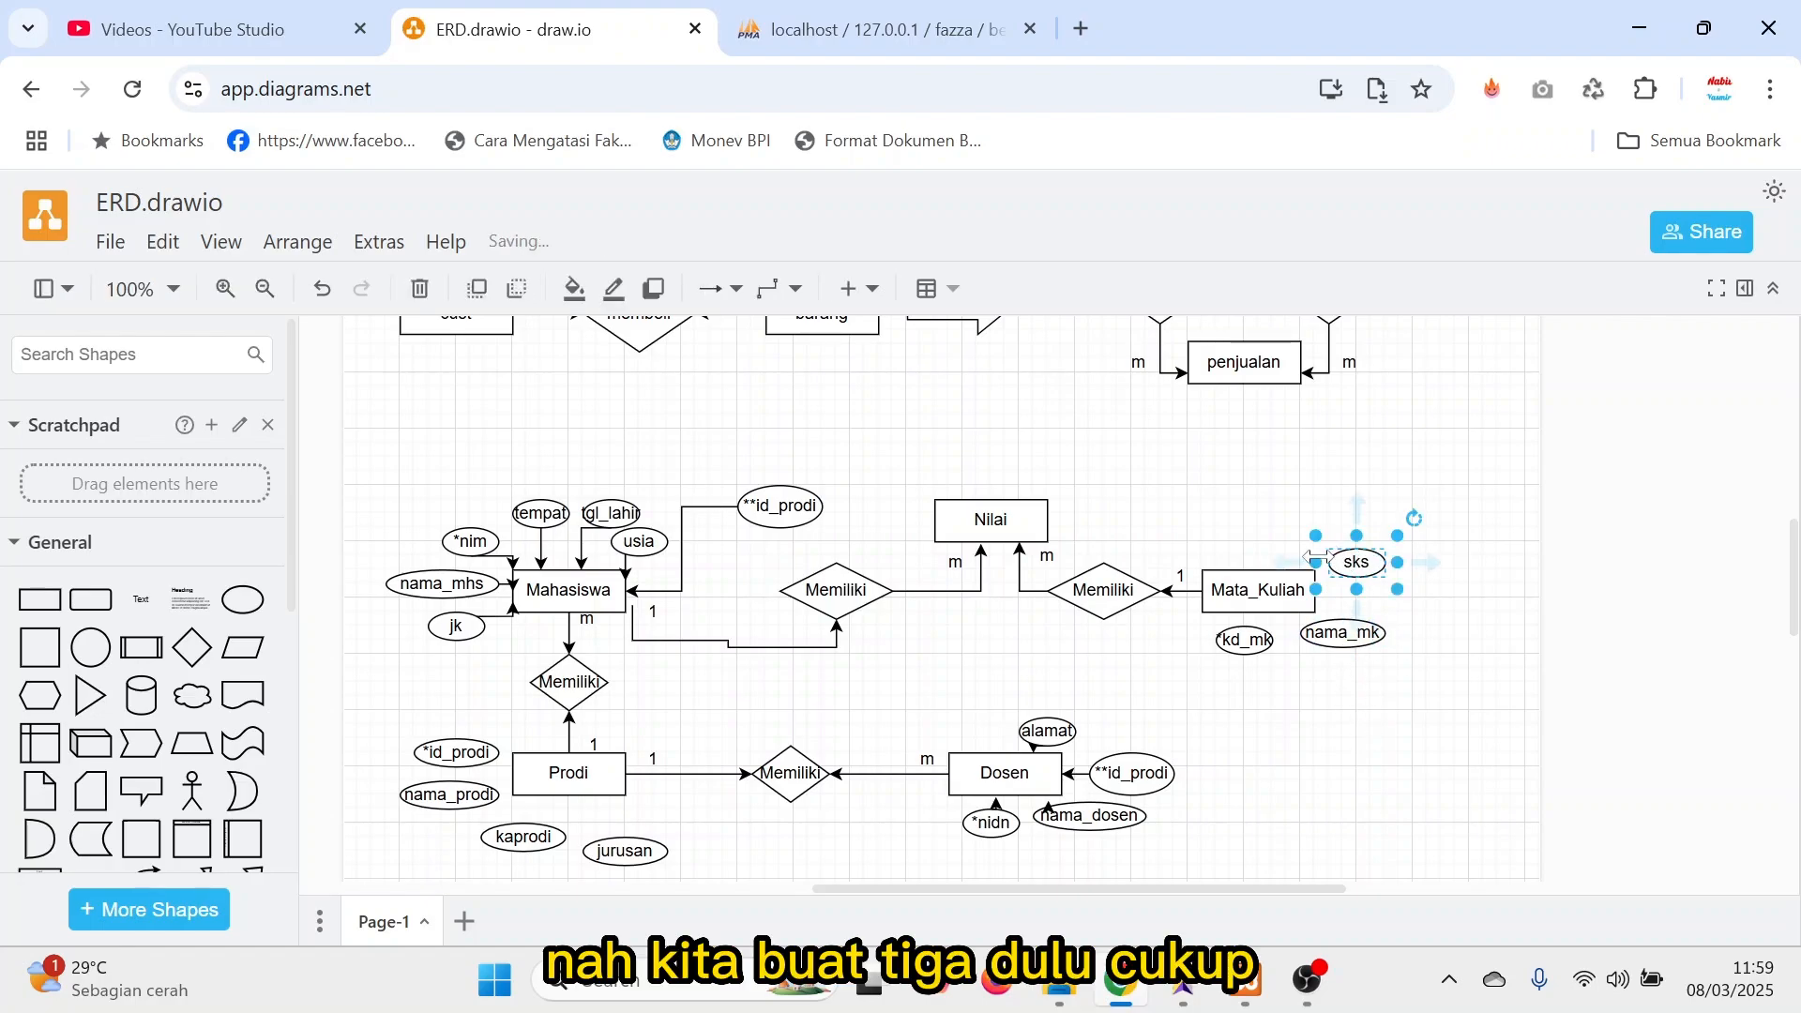
Connect the sks, nama_mk and *kd_mk attributes to Mata_Kuliah with arrows.
click(1357, 620)
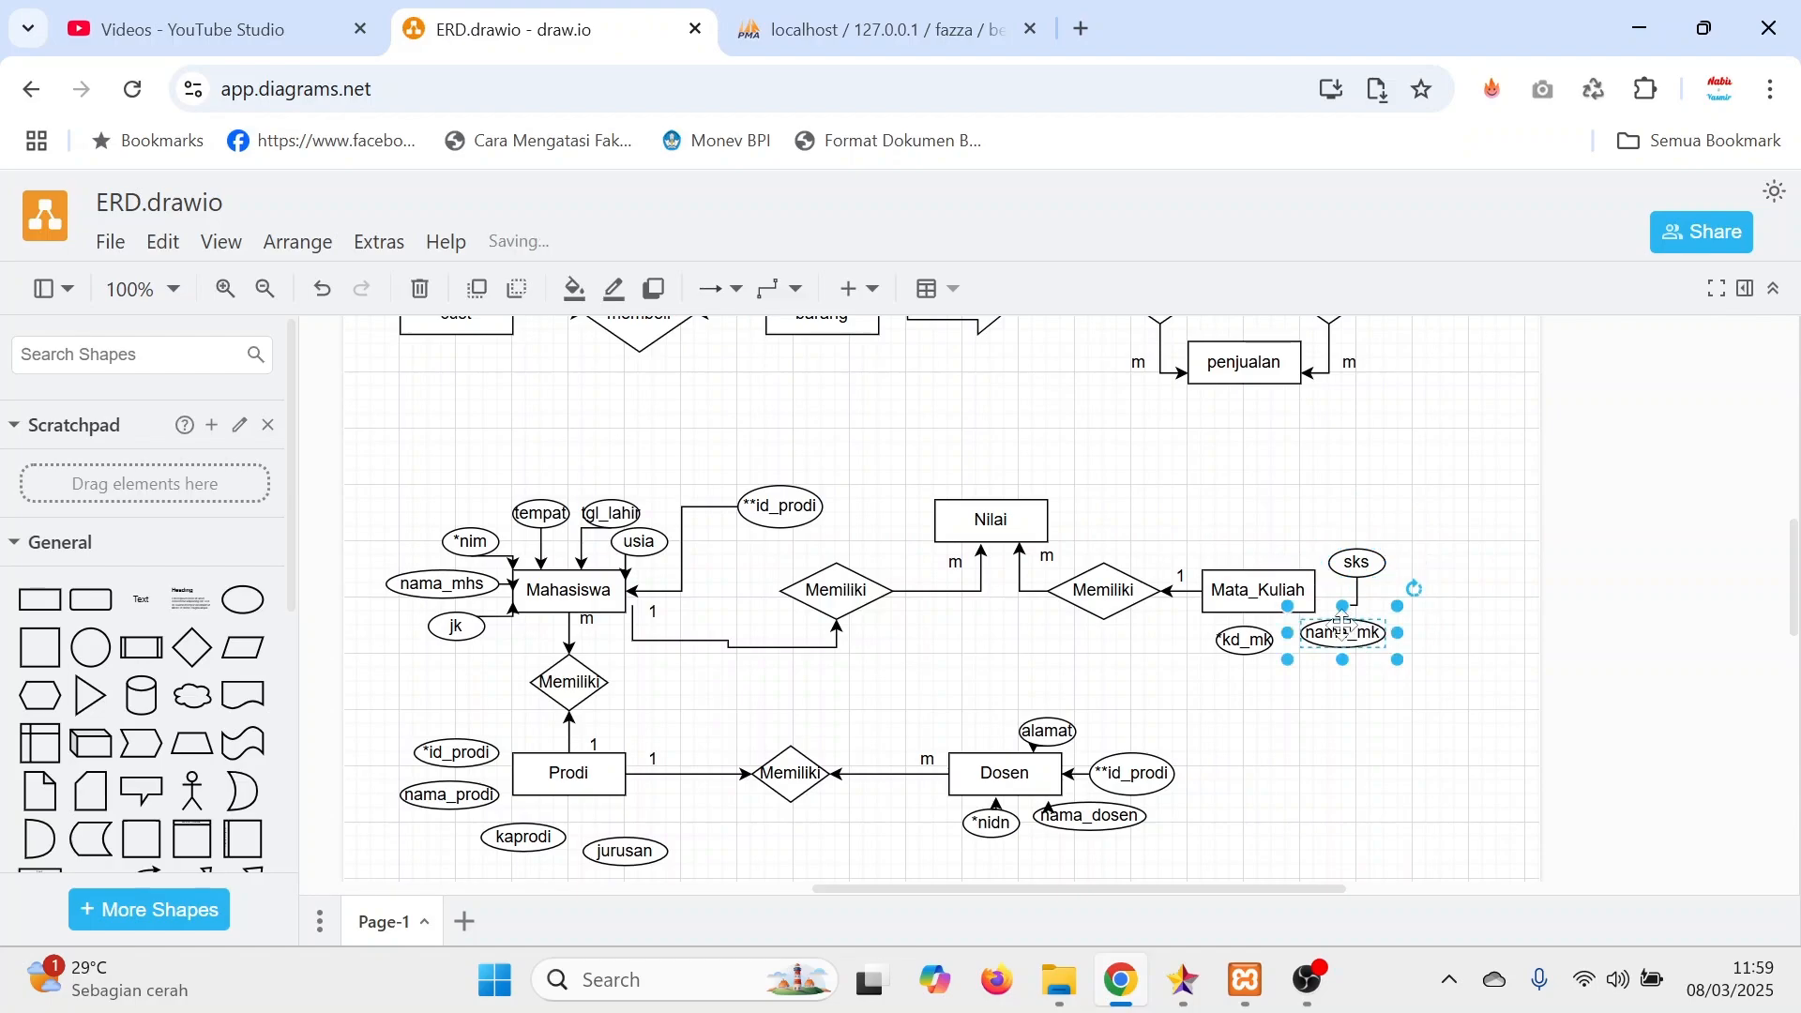
click(1350, 565)
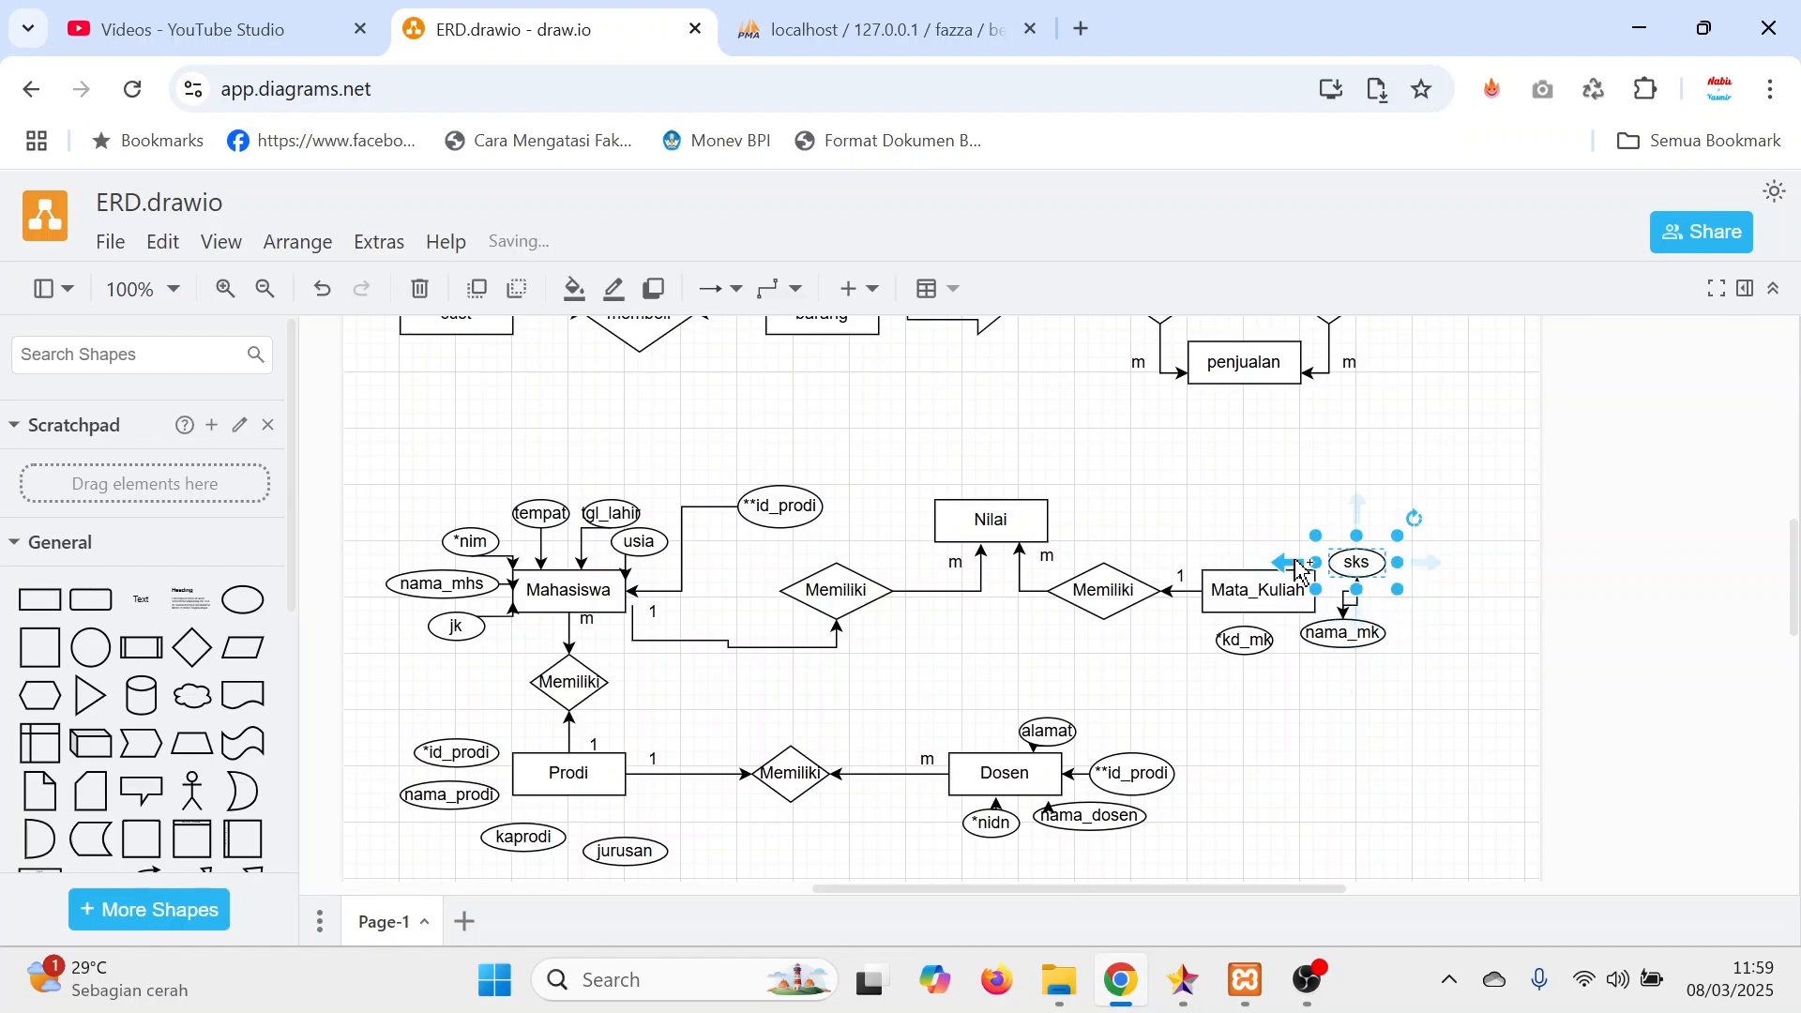
drag(1299, 568, 1257, 571)
drag(1301, 635, 1230, 616)
click(1339, 741)
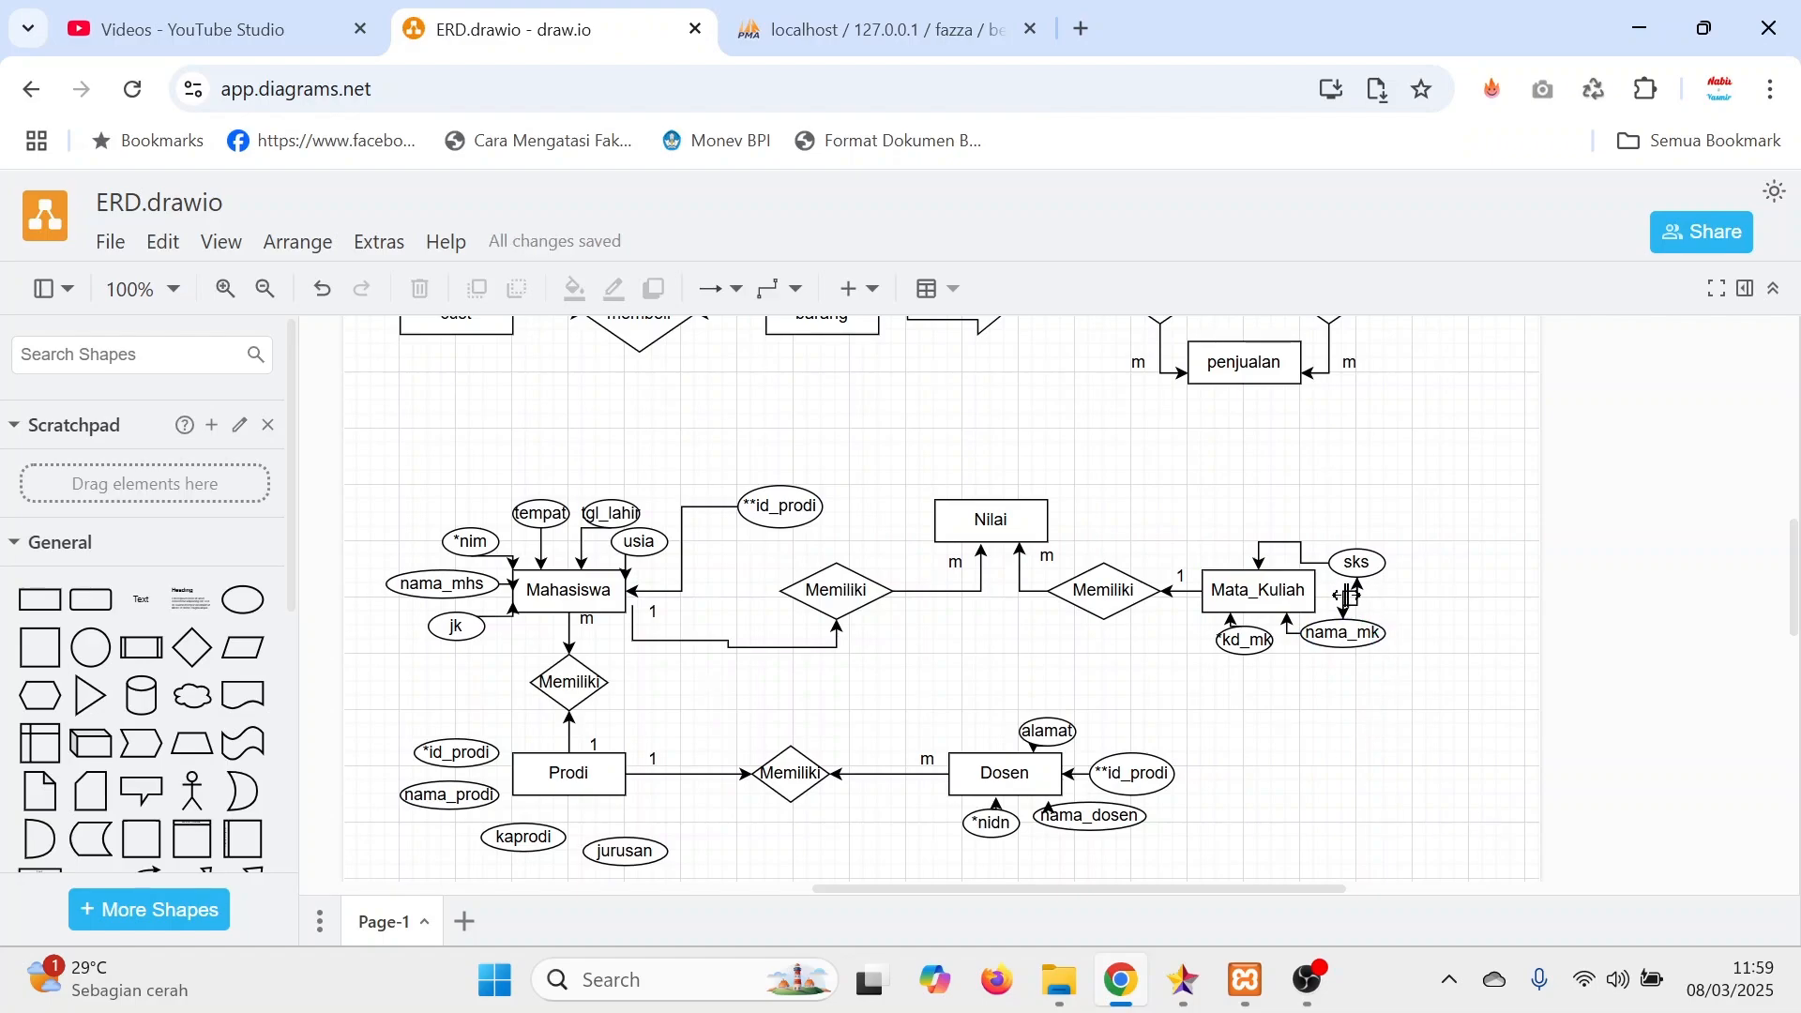
Delete the stray arrows running between the sks and nama_mk attributes.
click(1347, 595)
click(1416, 777)
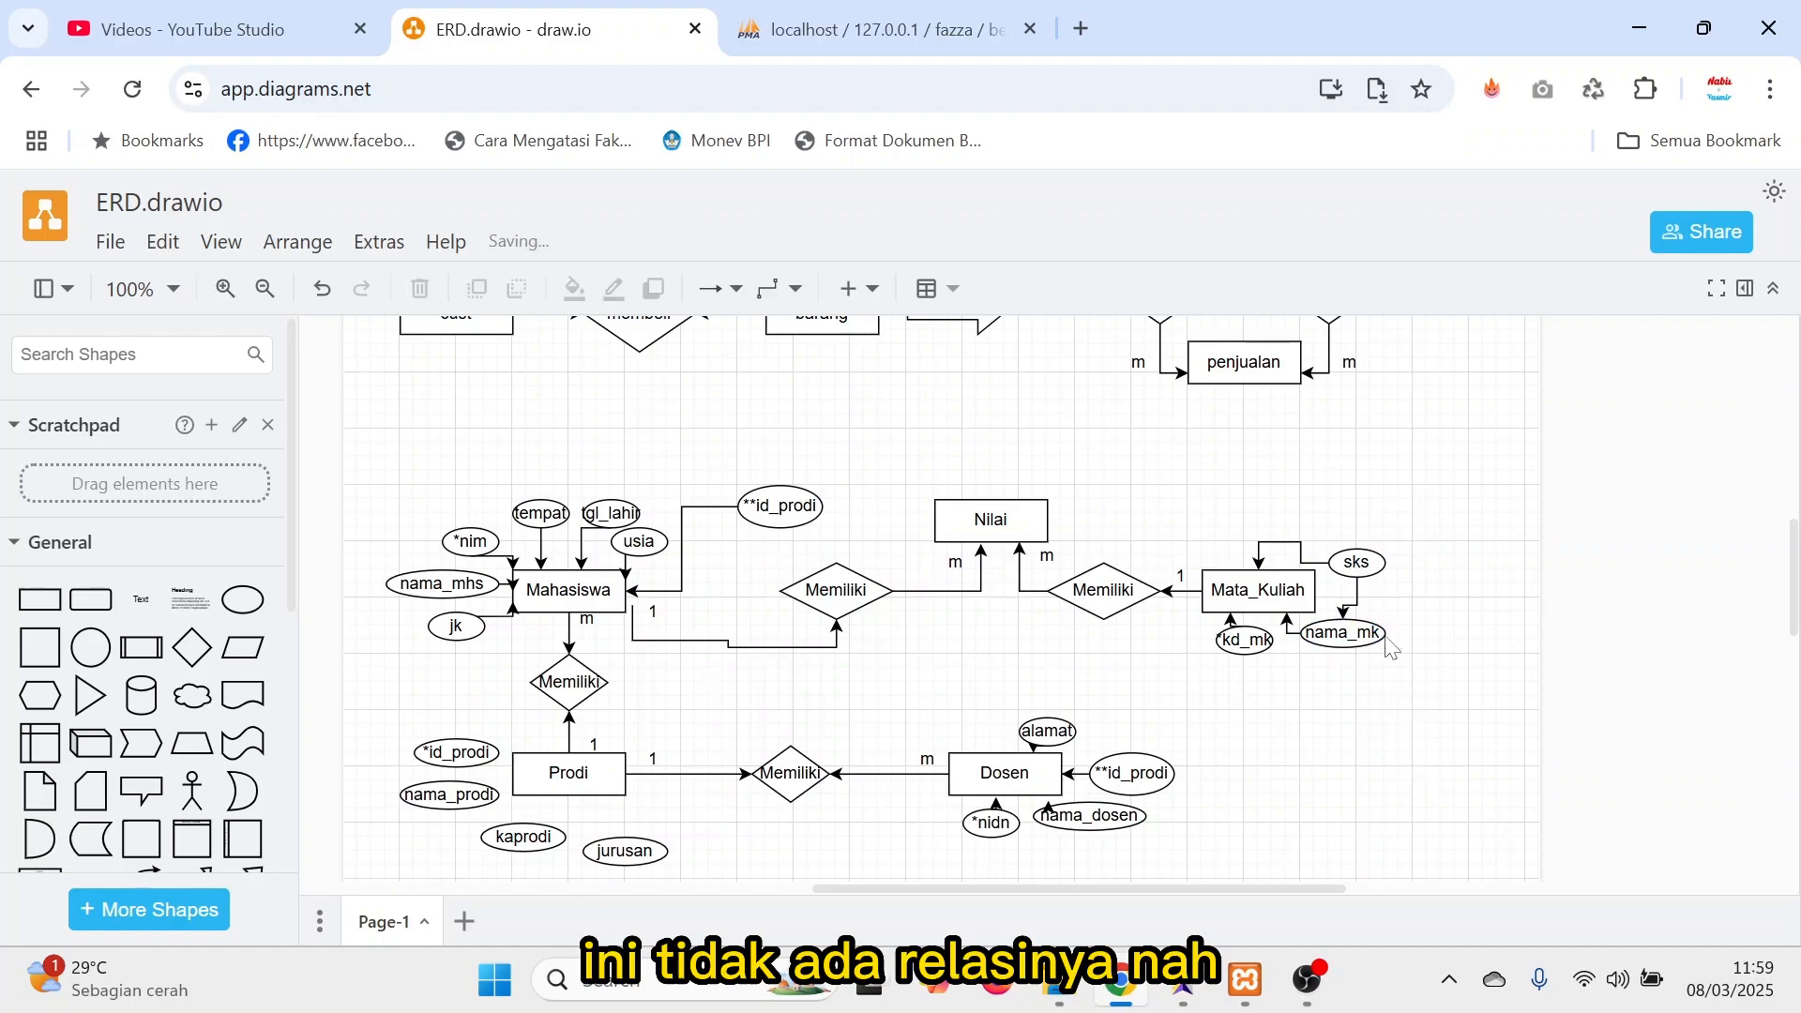
click(1361, 605)
key(Delete)
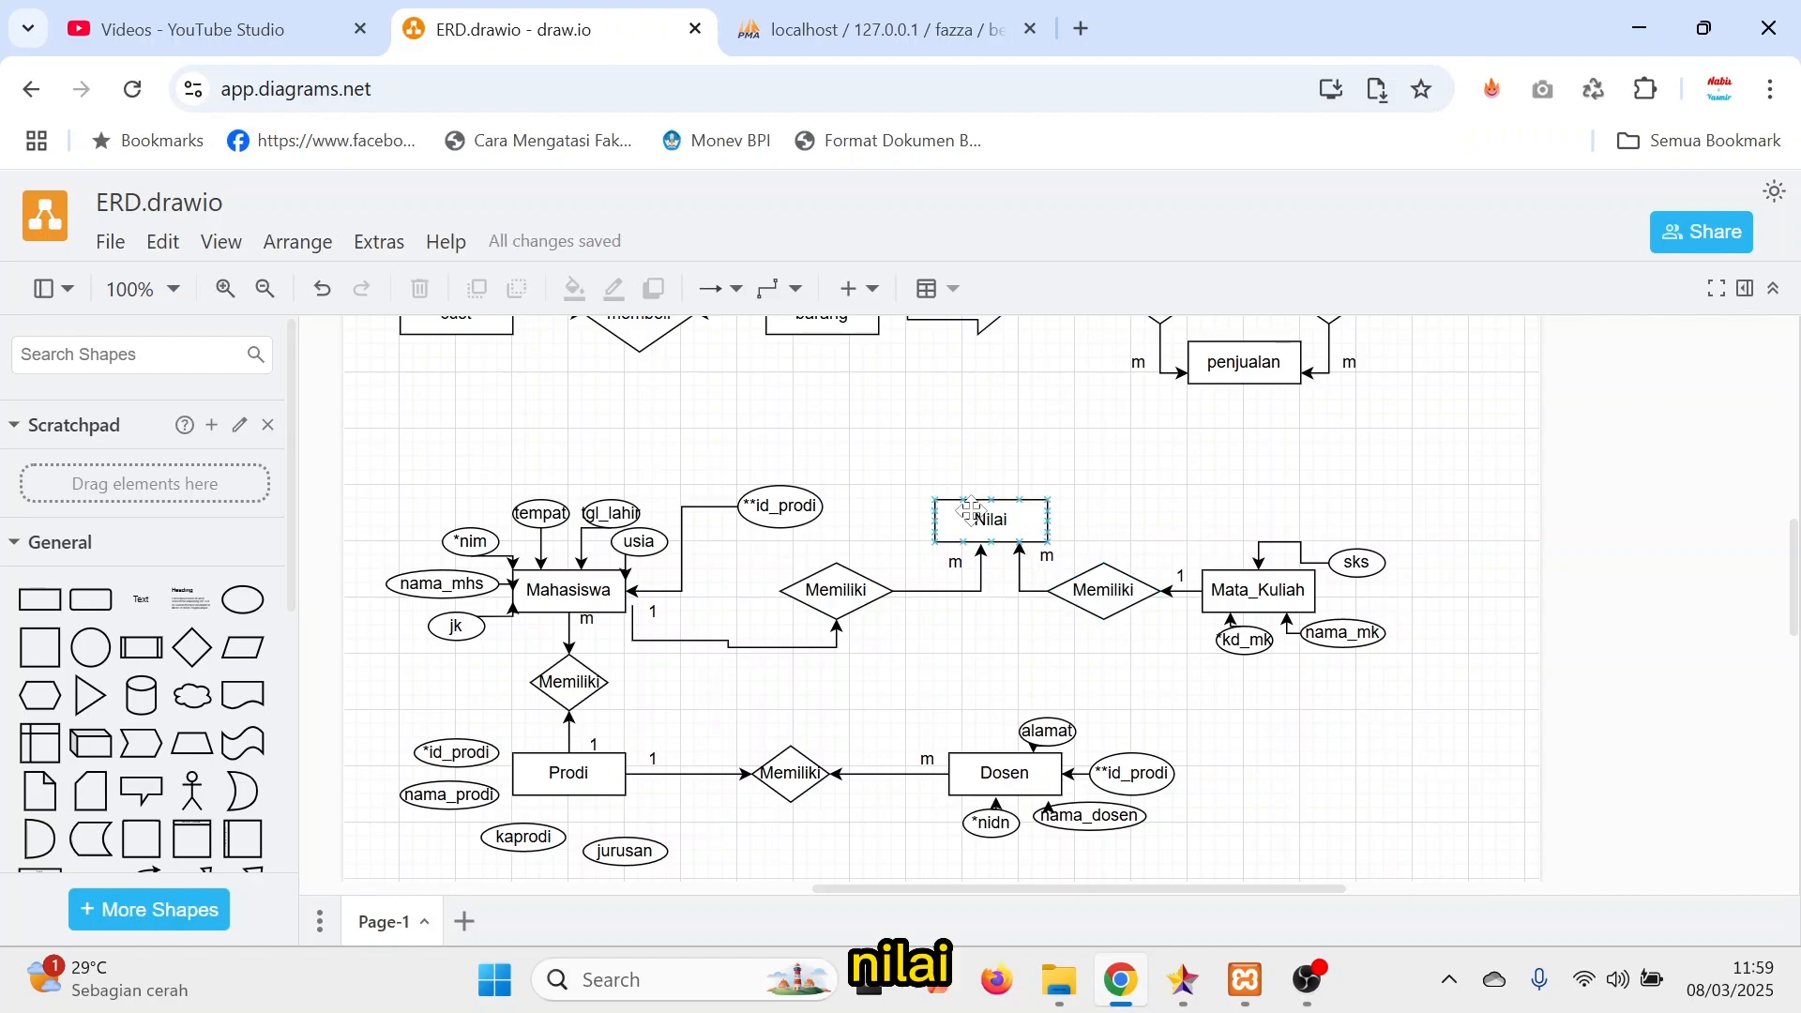
Copy Mahasiswa's *nim attribute to above Nilai and rename the copy **nim to mark it as a foreign key.
mouse_move(1074, 531)
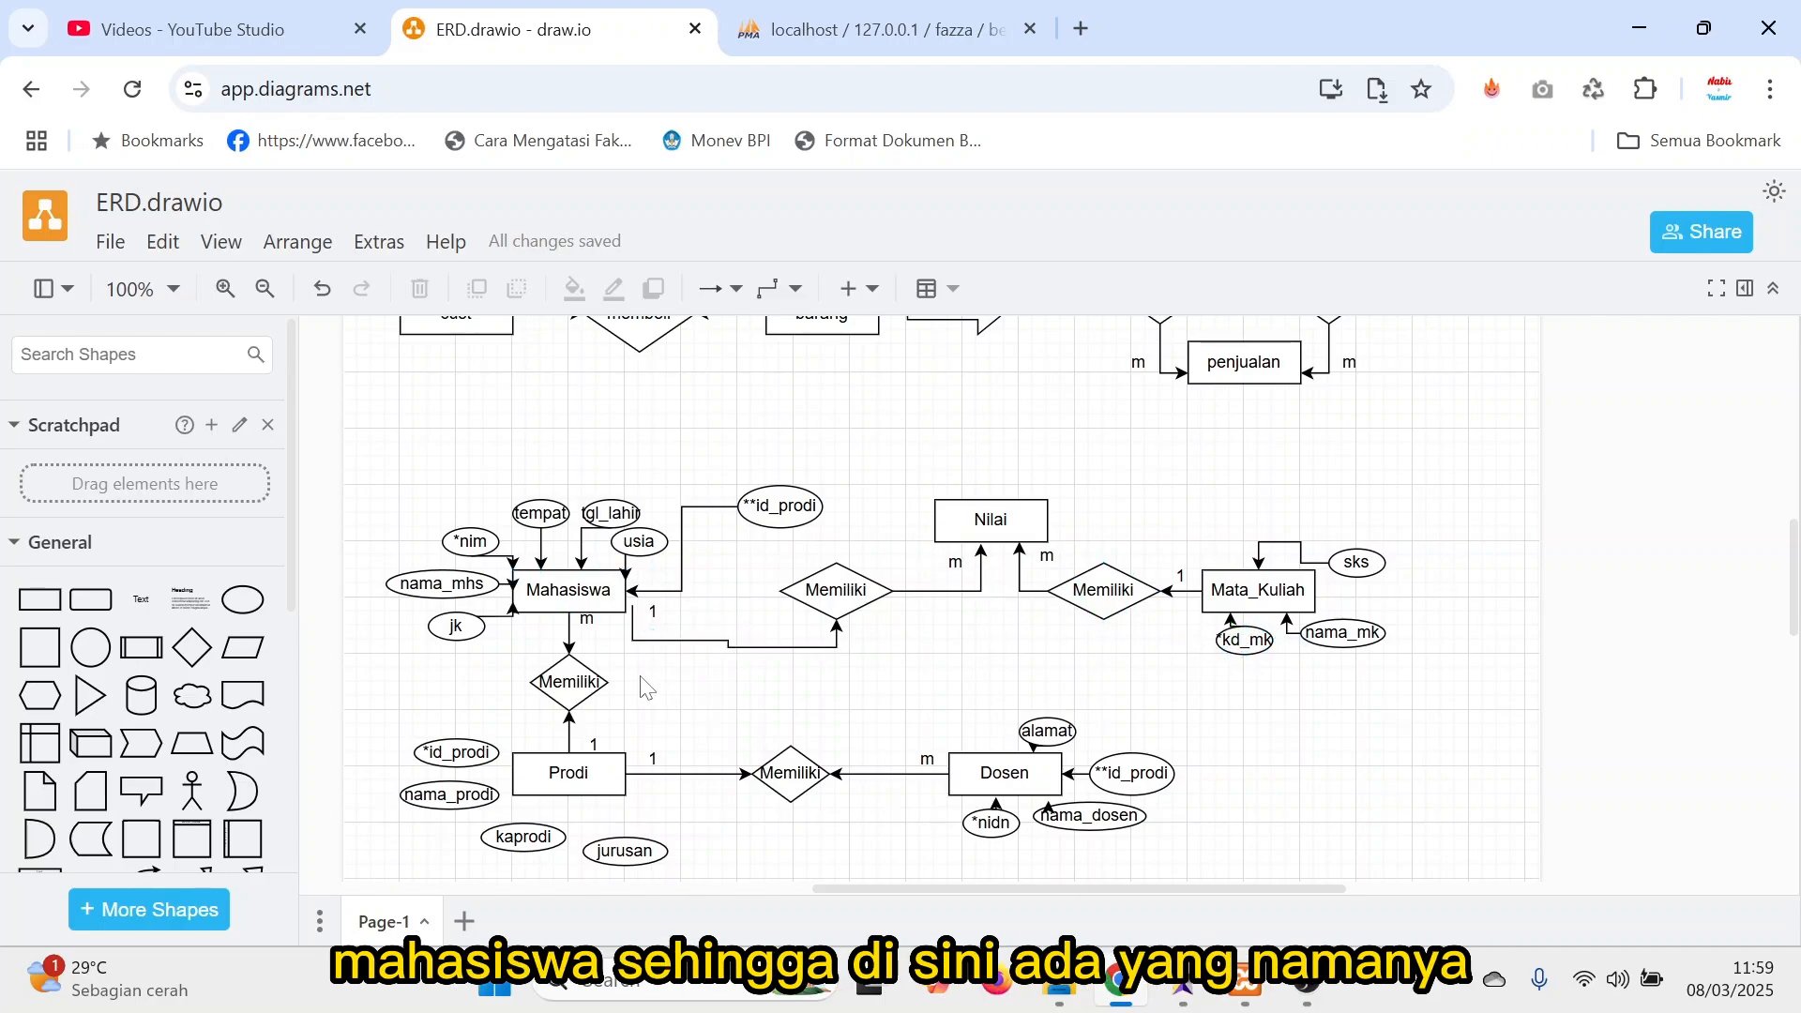
click(472, 542)
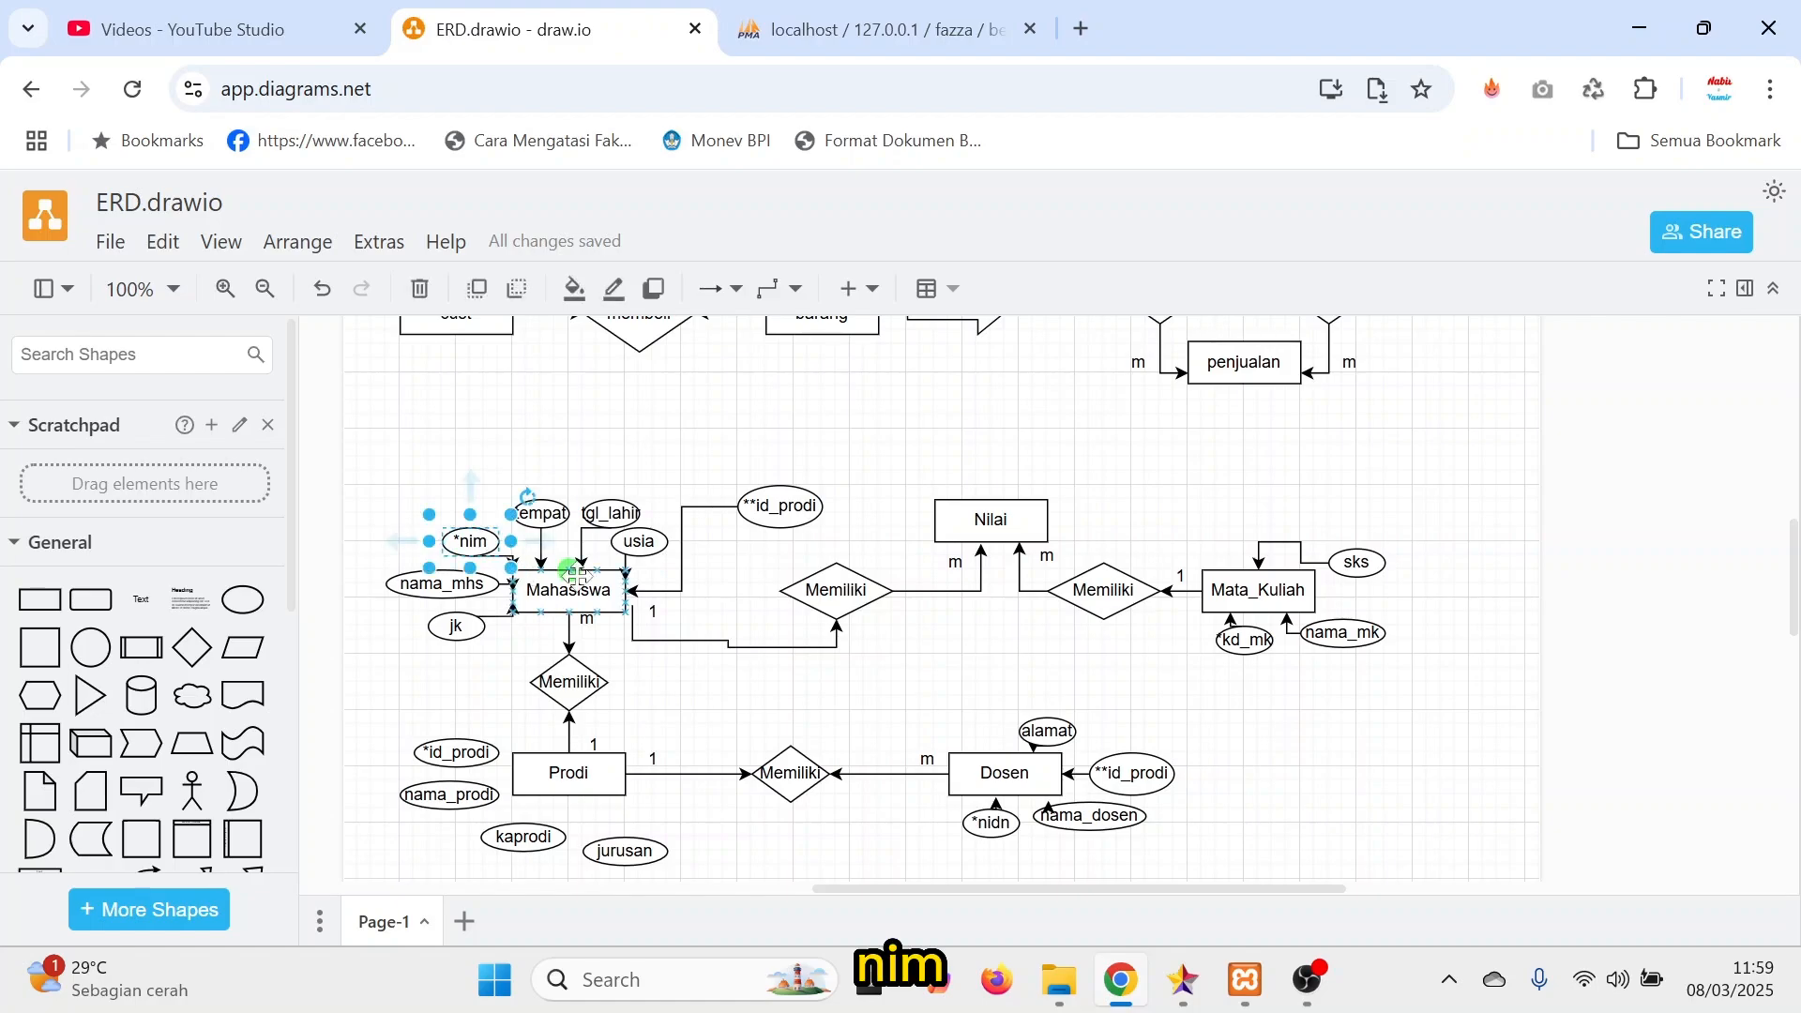
drag(472, 541, 1019, 474)
double_click(1017, 473)
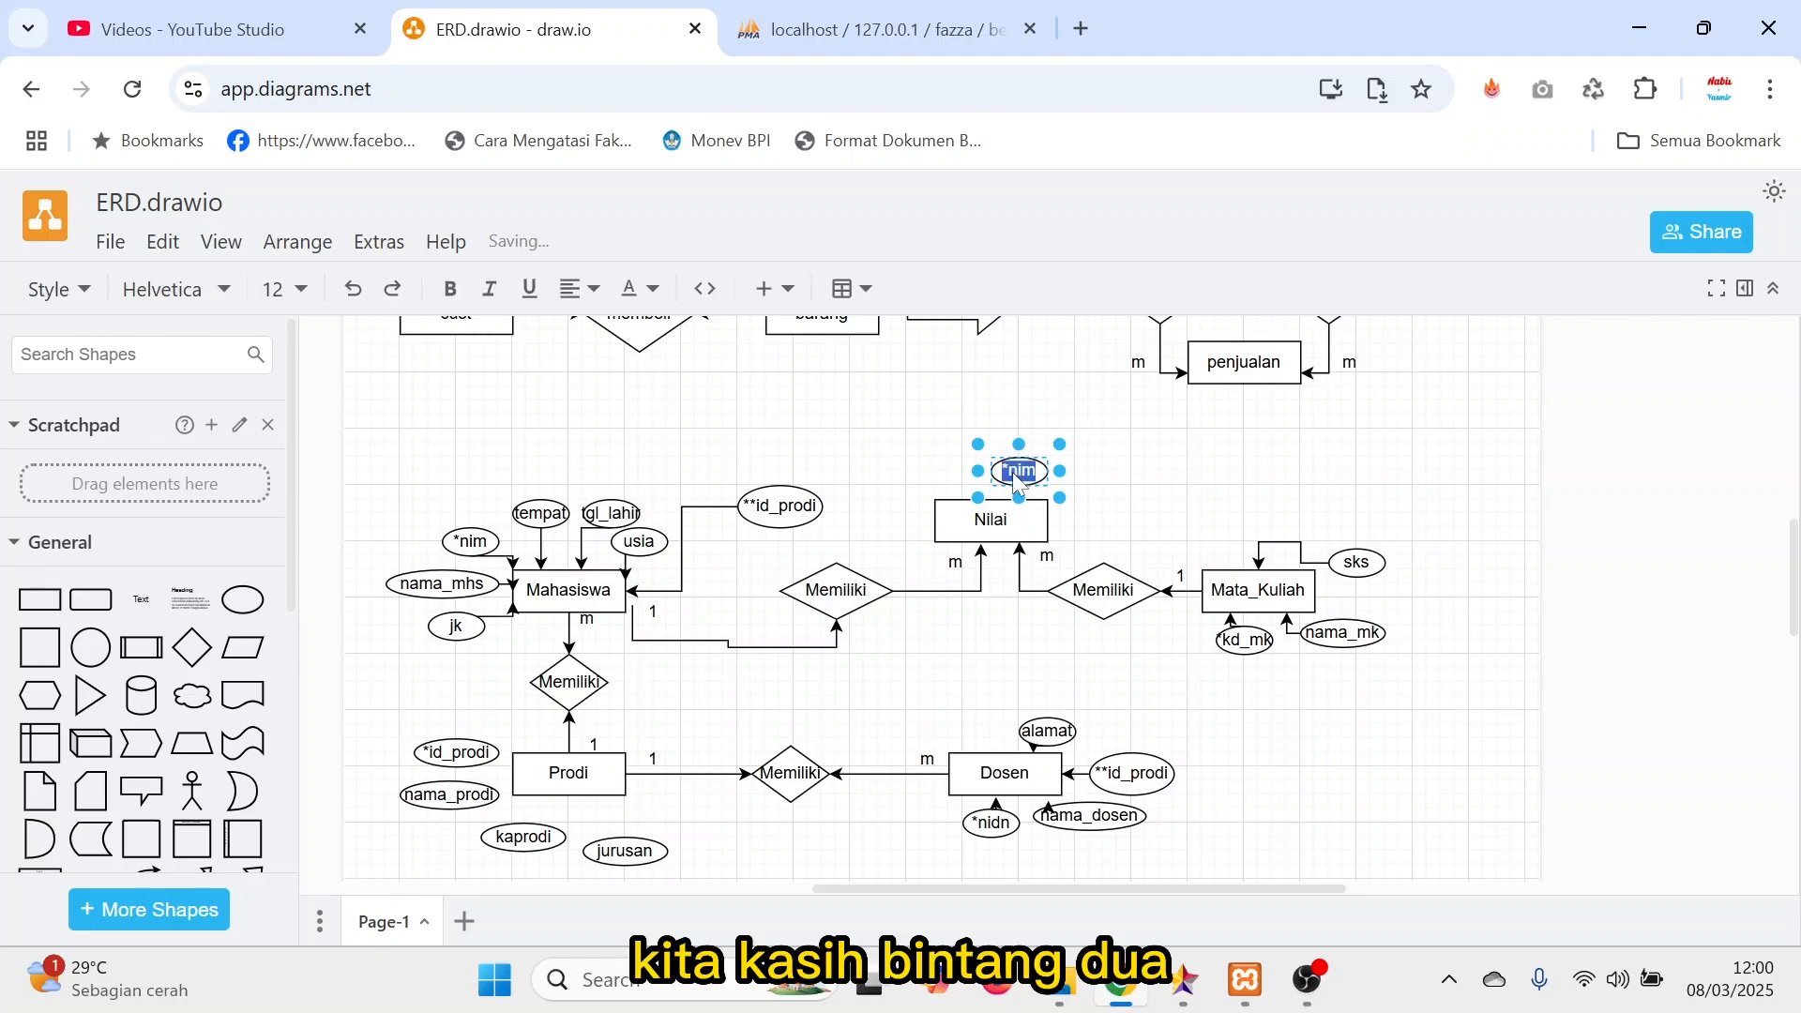
click(1014, 480)
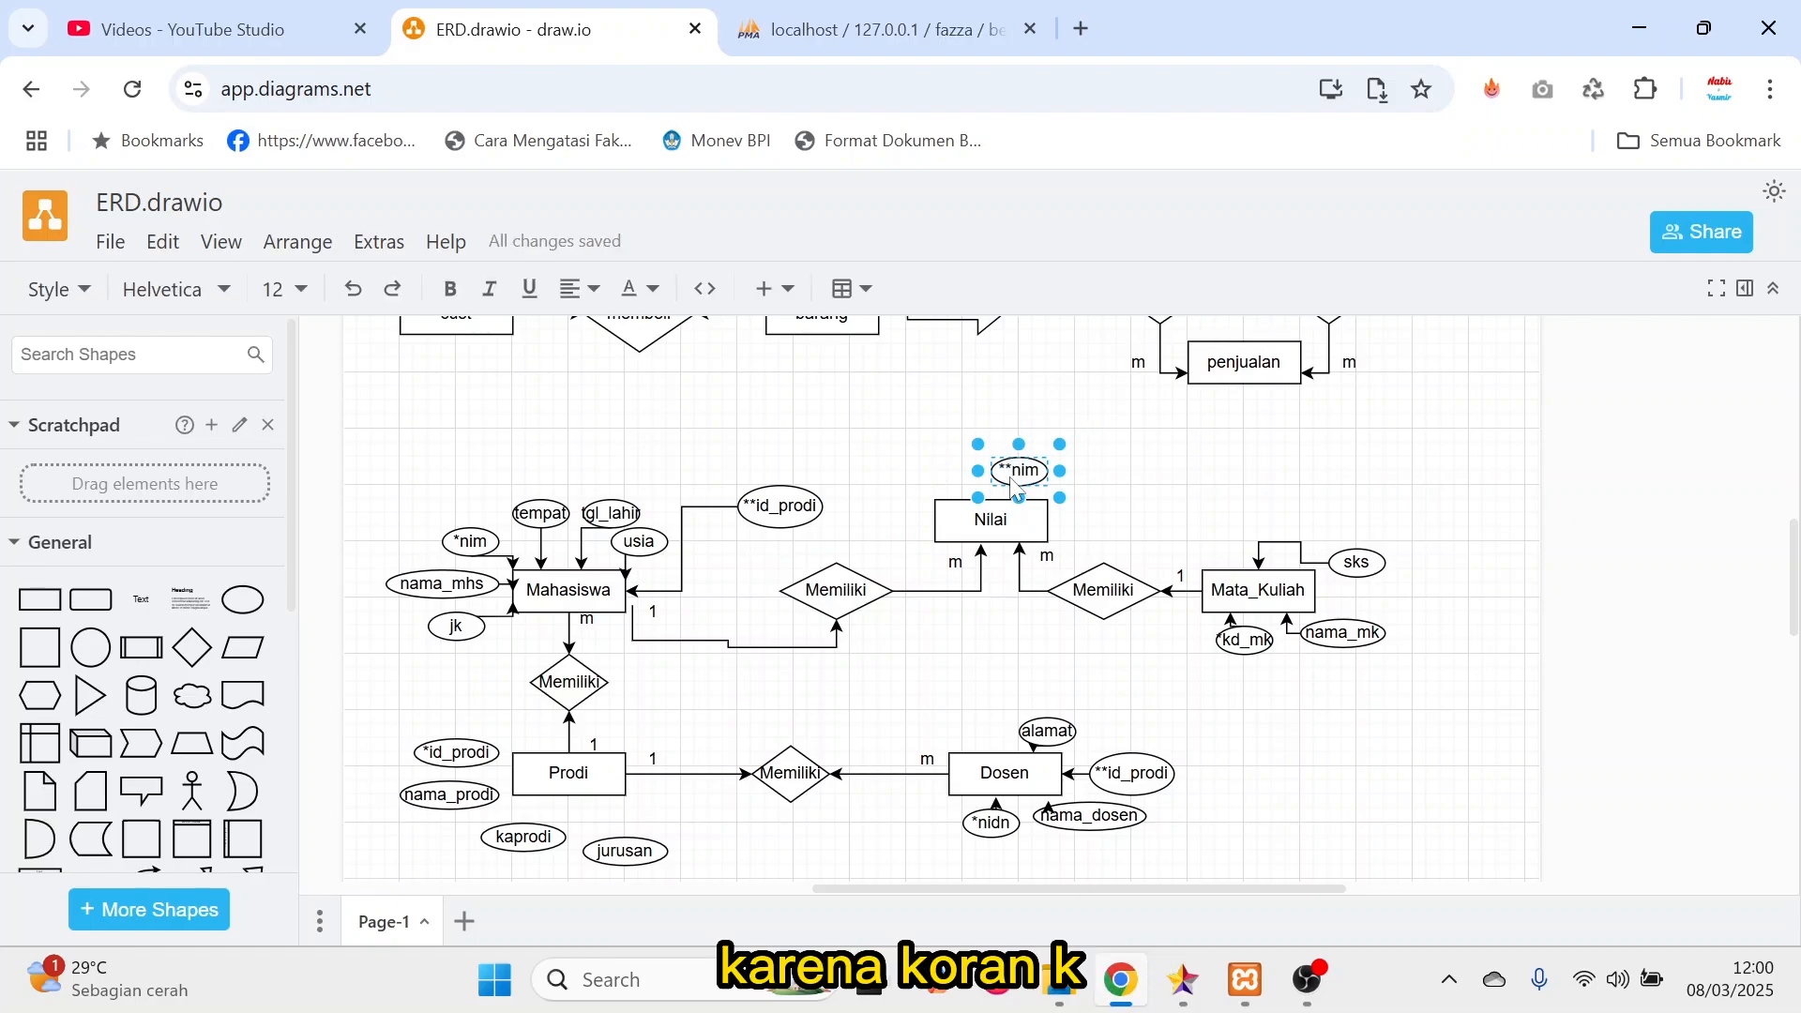
Copy Mata_Kuliah's *kd_mk attribute to above Nilai beside **nim, rename it **kd_mk, and widen the ellipse slightly.
click(1241, 642)
key(ctrl+c)
key(ctrl+v)
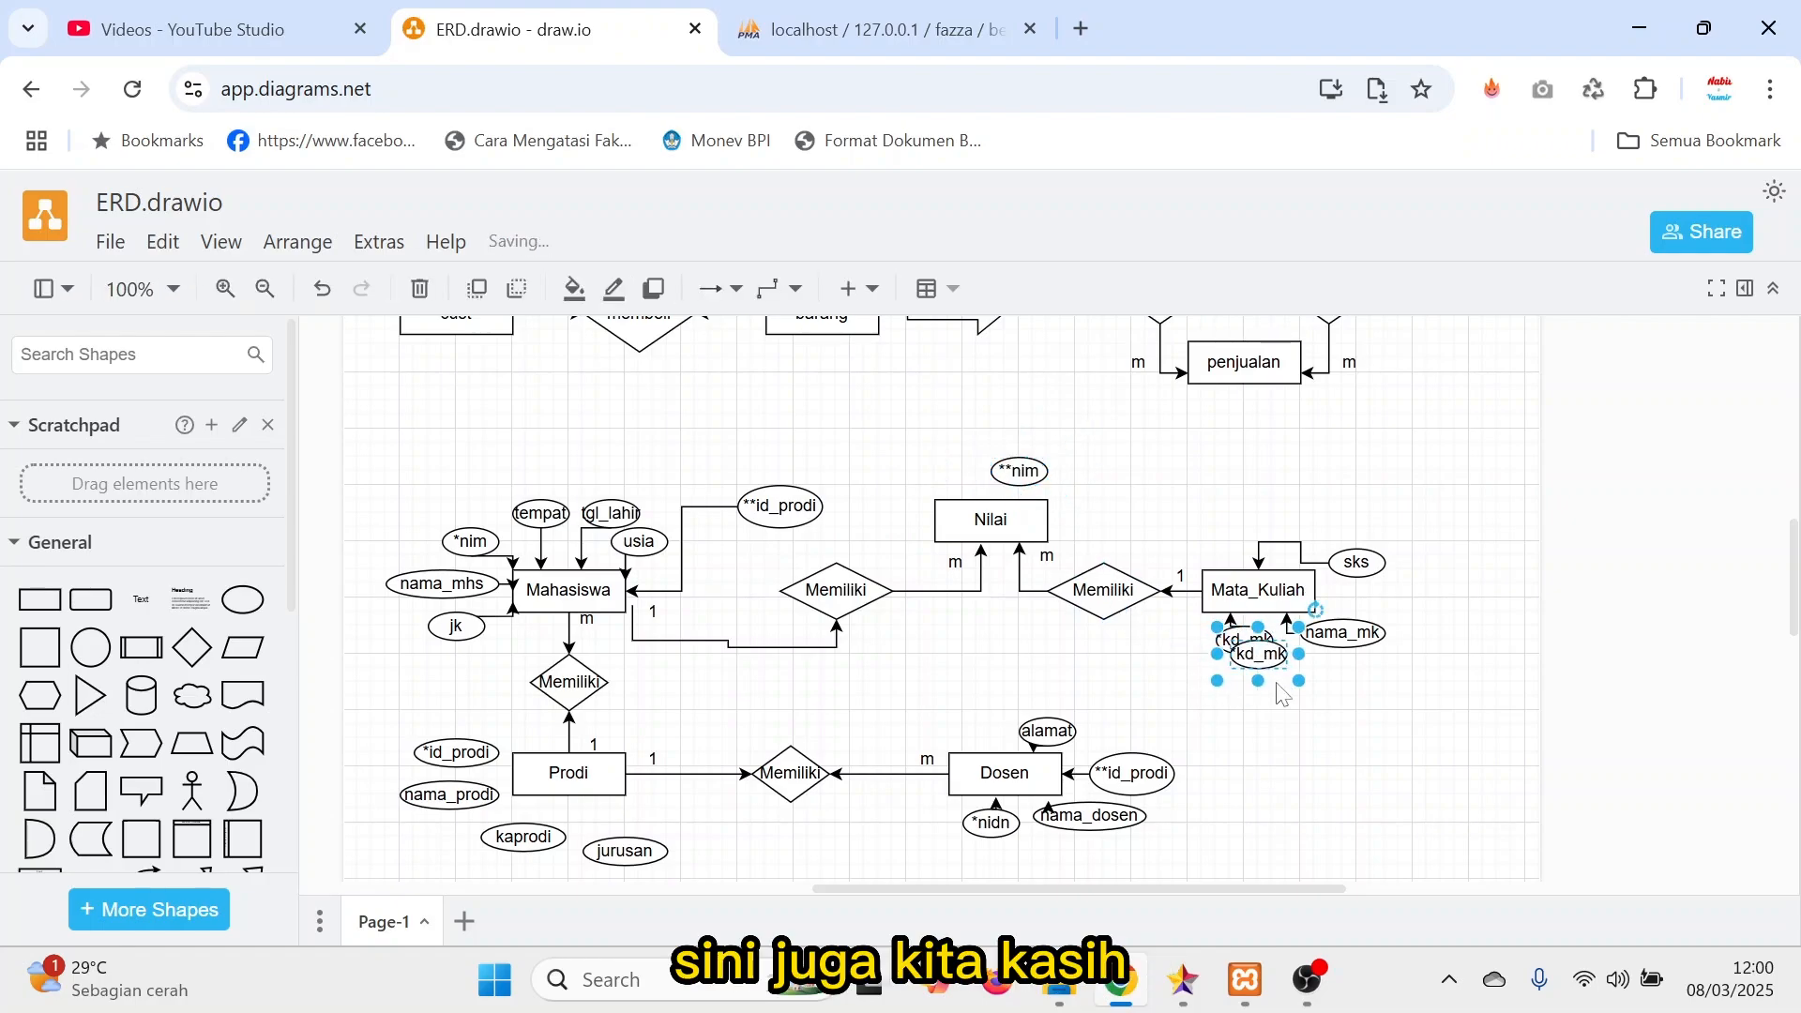
drag(1254, 663, 943, 472)
double_click(938, 474)
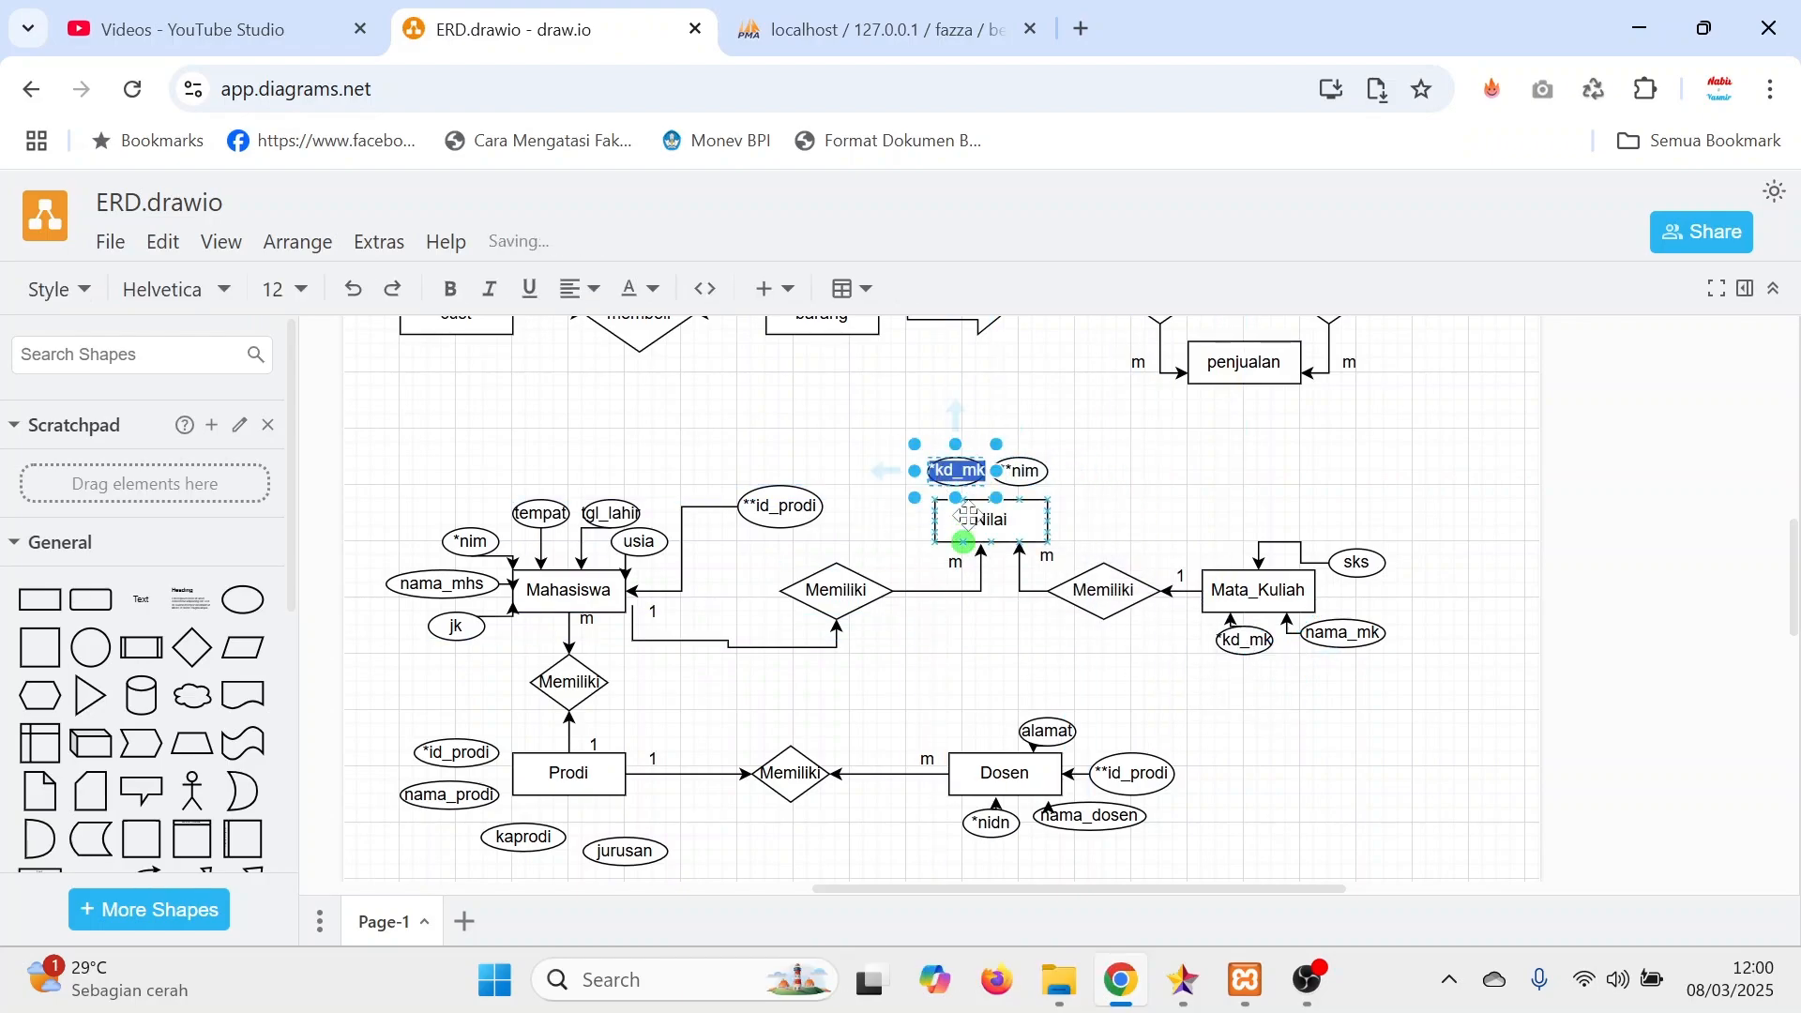
click(938, 470)
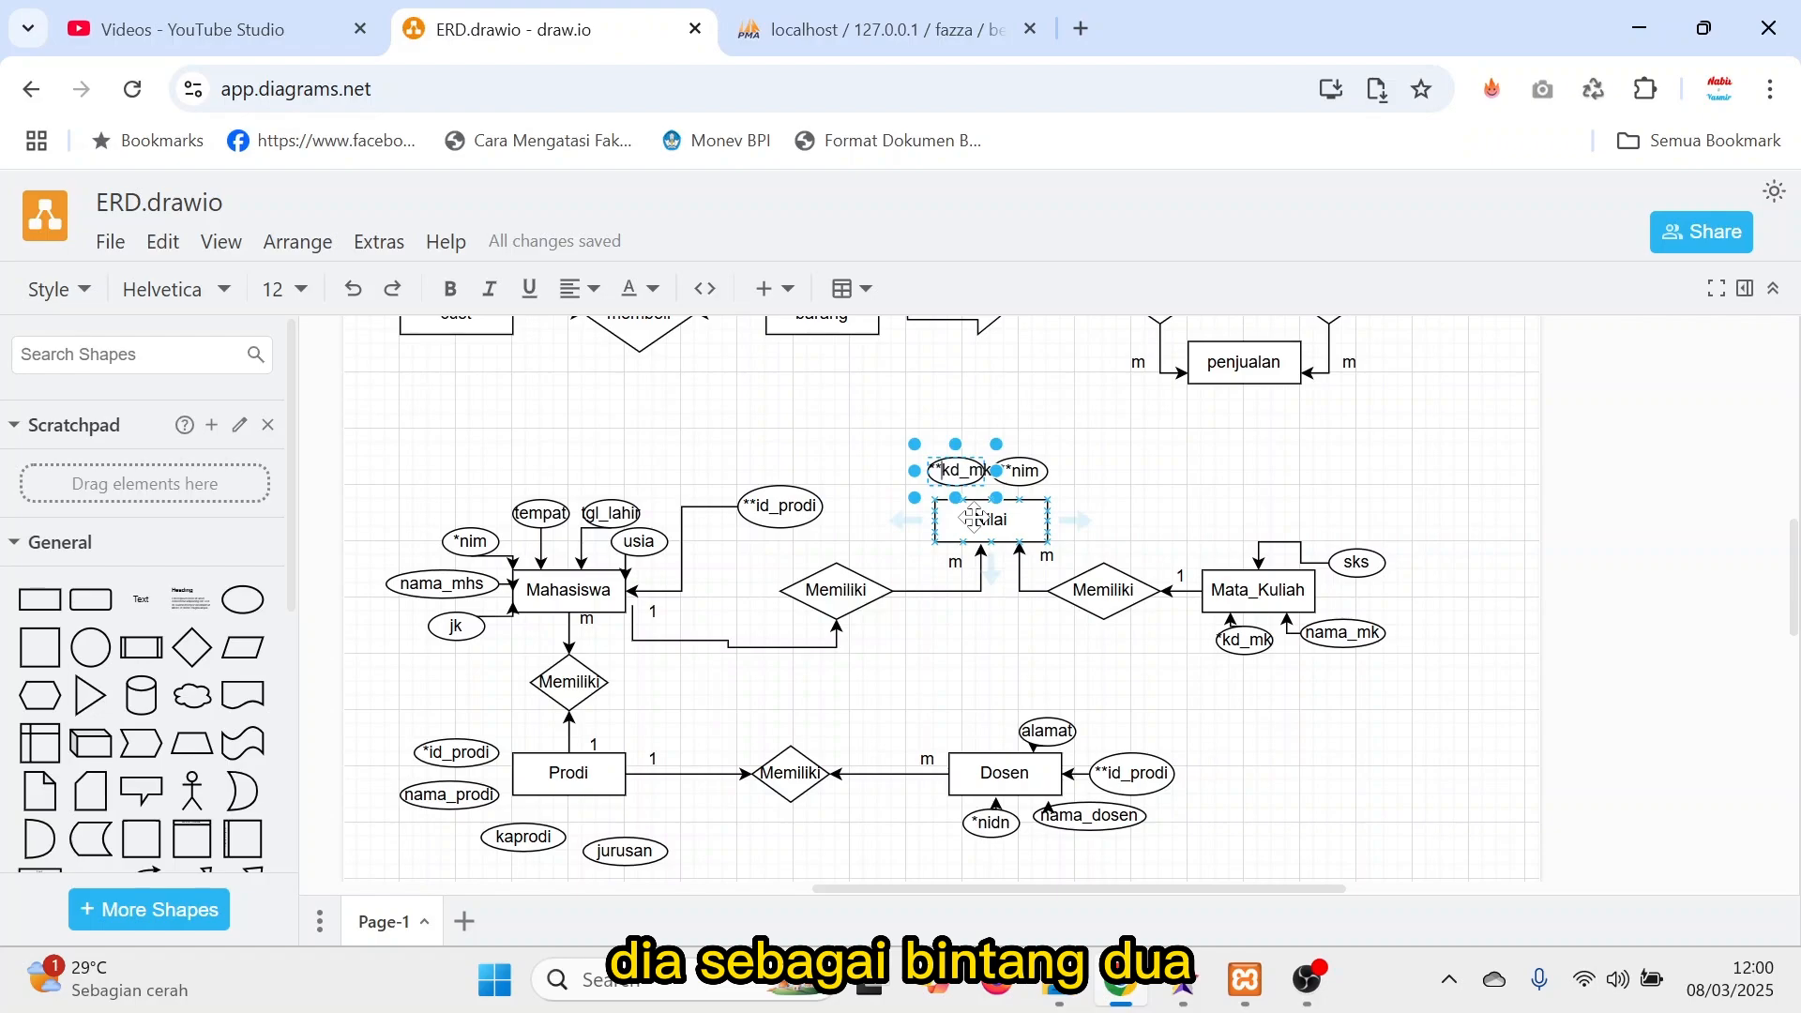
click(1282, 711)
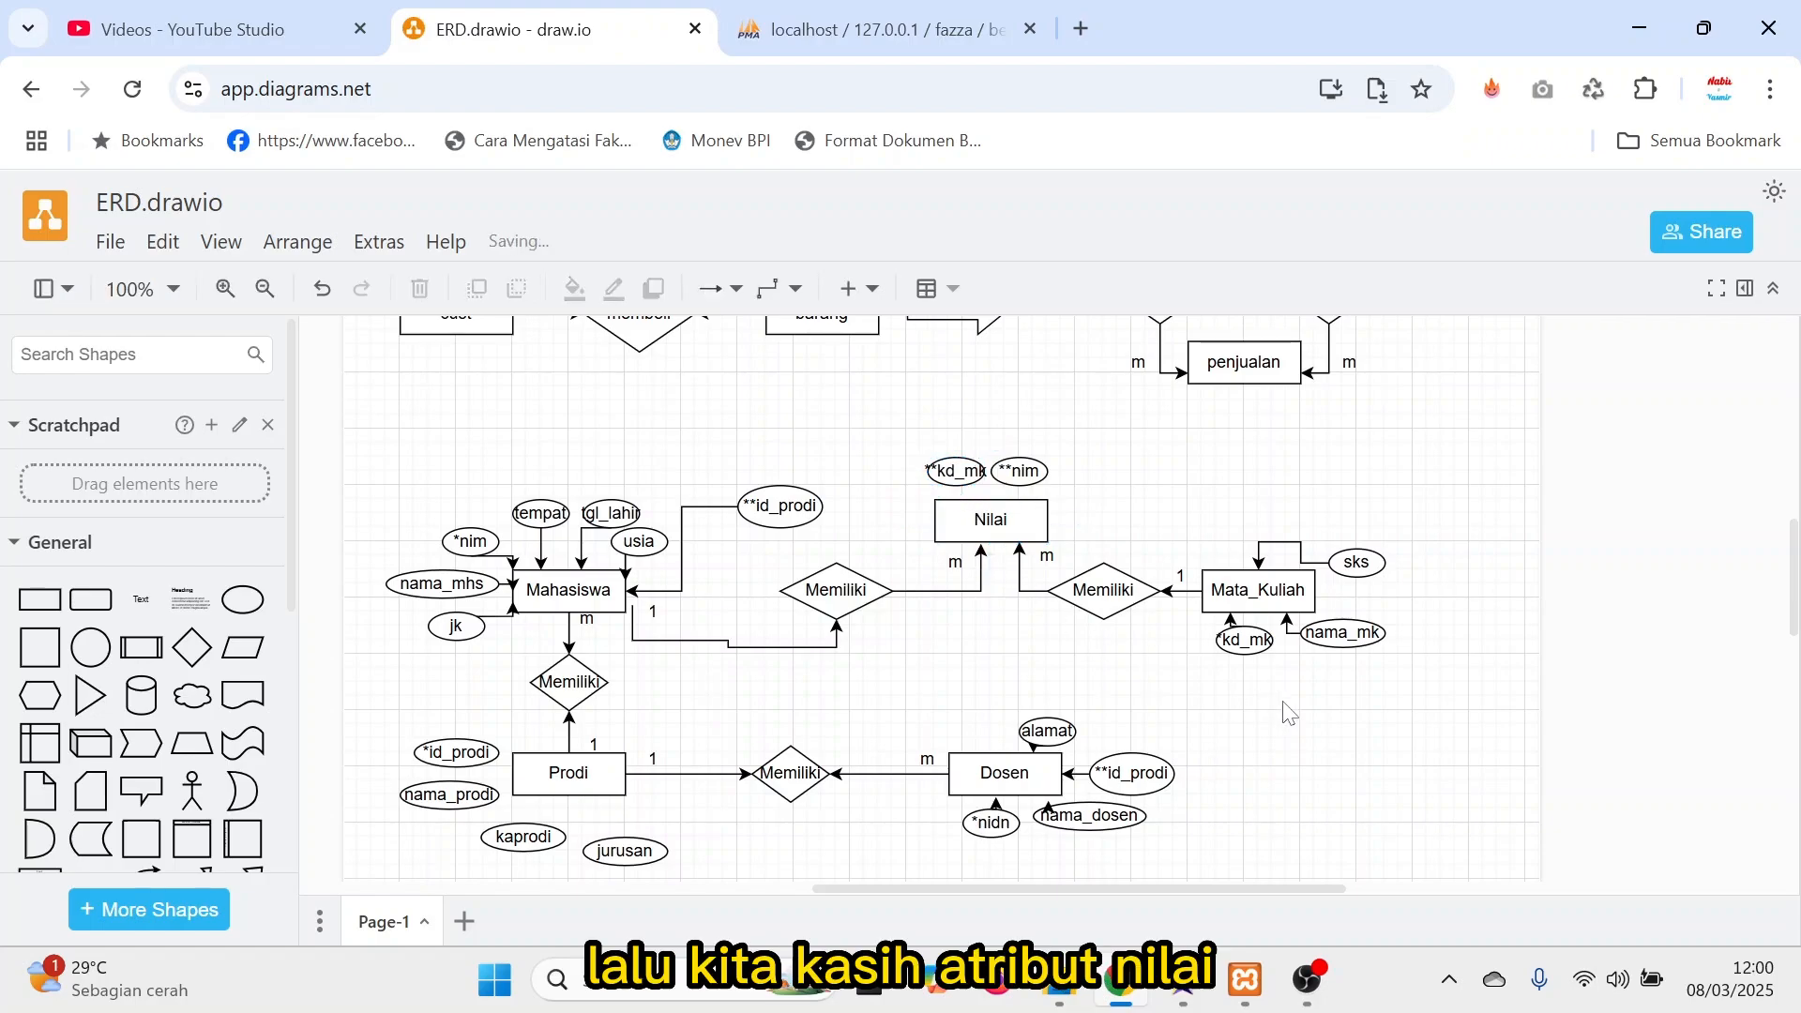
click(937, 469)
drag(906, 467, 903, 470)
Duplicate Nilai's **nim attribute, place the copy to the right of Nilai, and rename it nilai.
click(1020, 471)
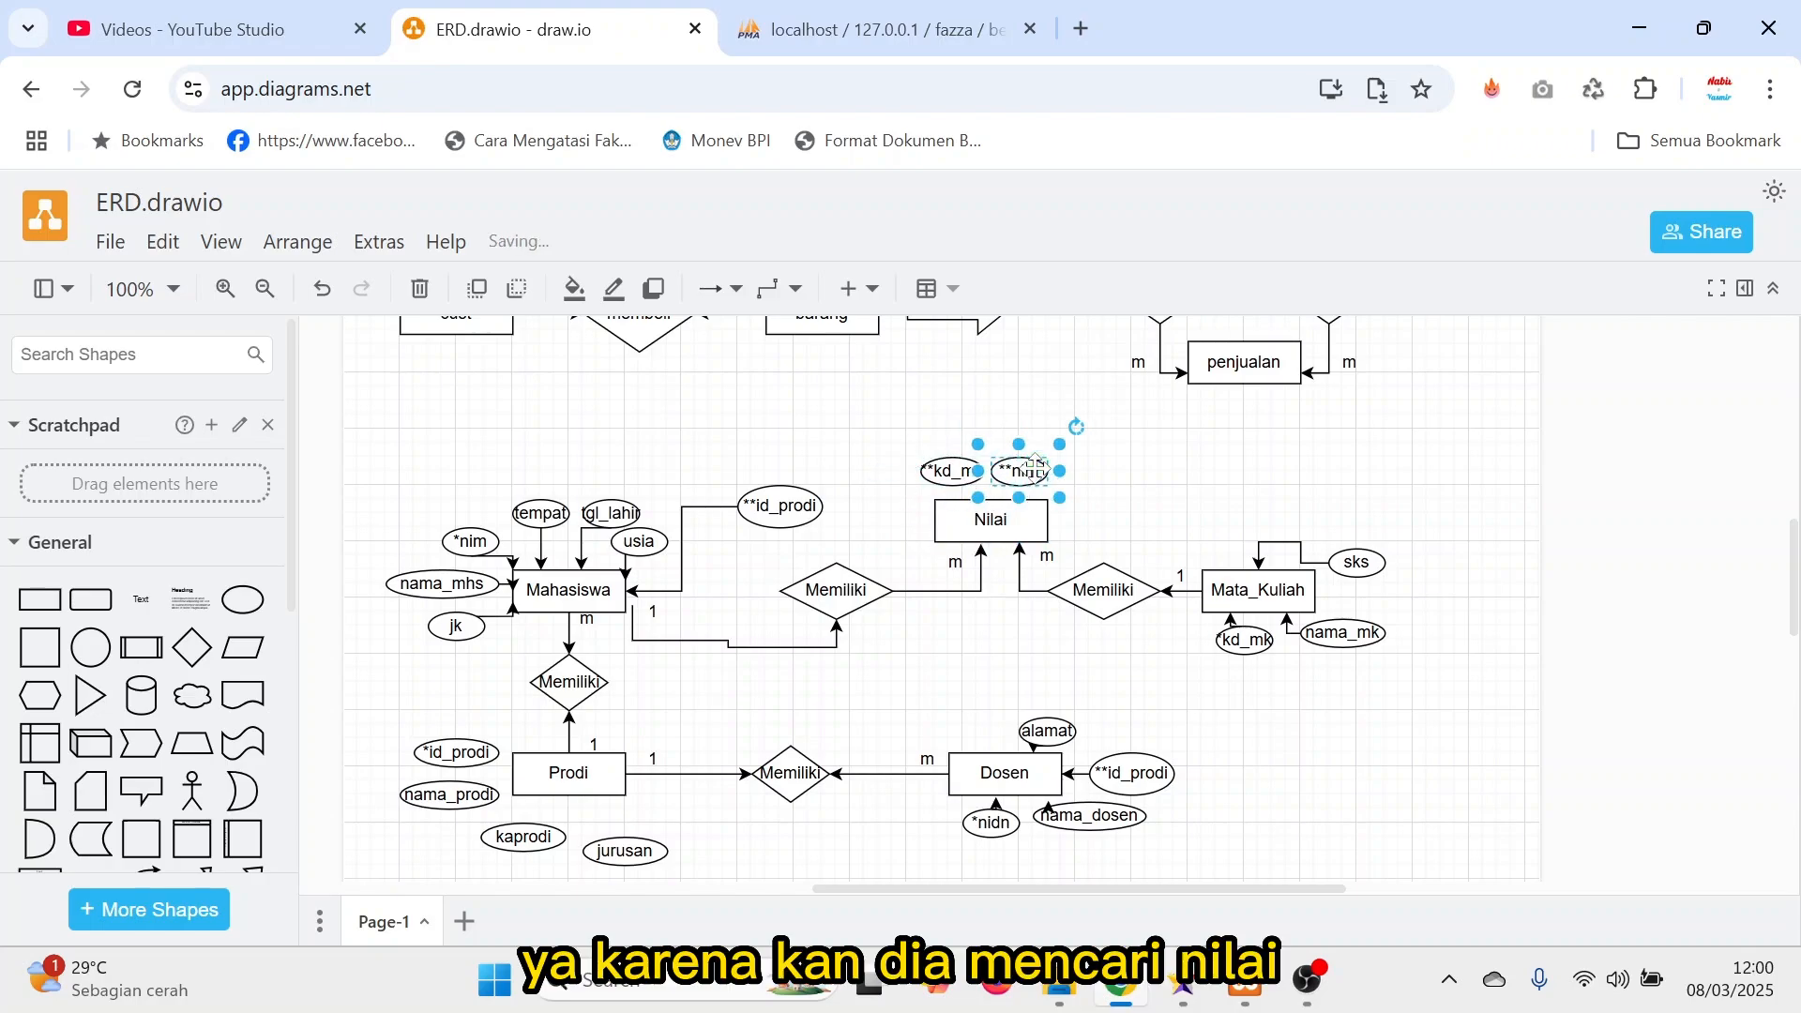
key(ctrl+v)
drag(1034, 484, 1089, 505)
double_click(1085, 506)
text(nilai)
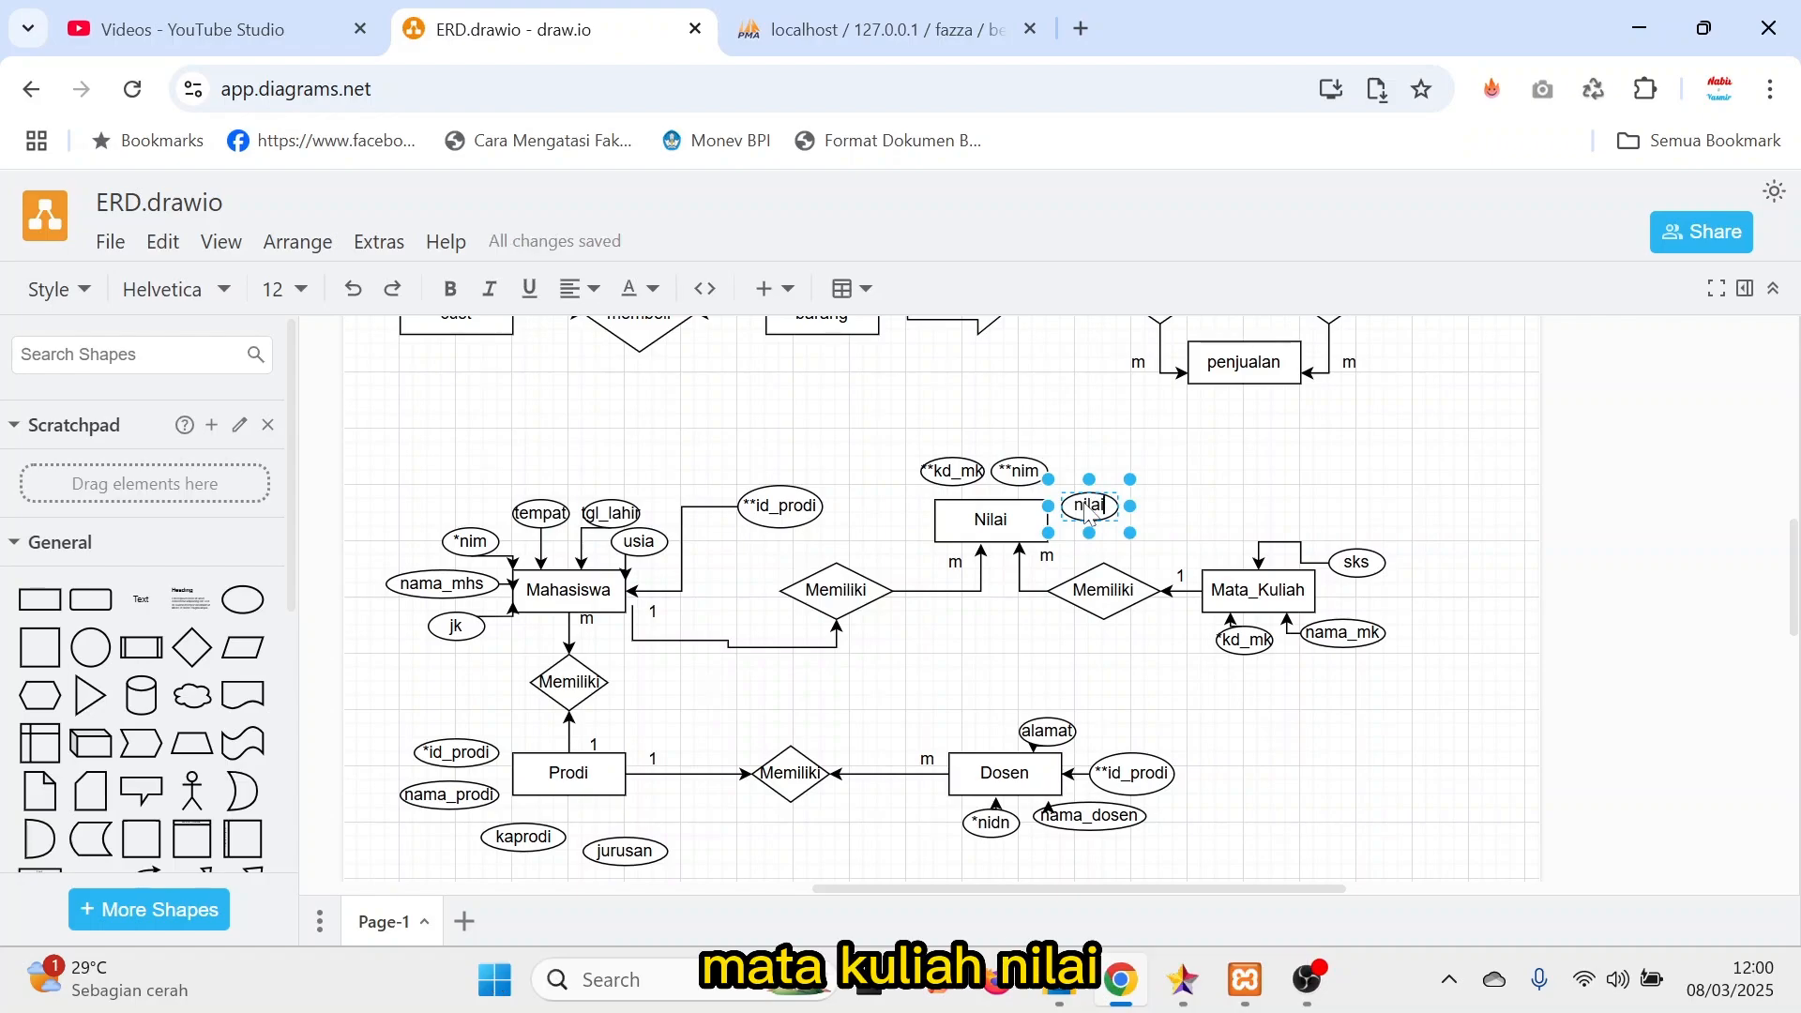
click(1186, 445)
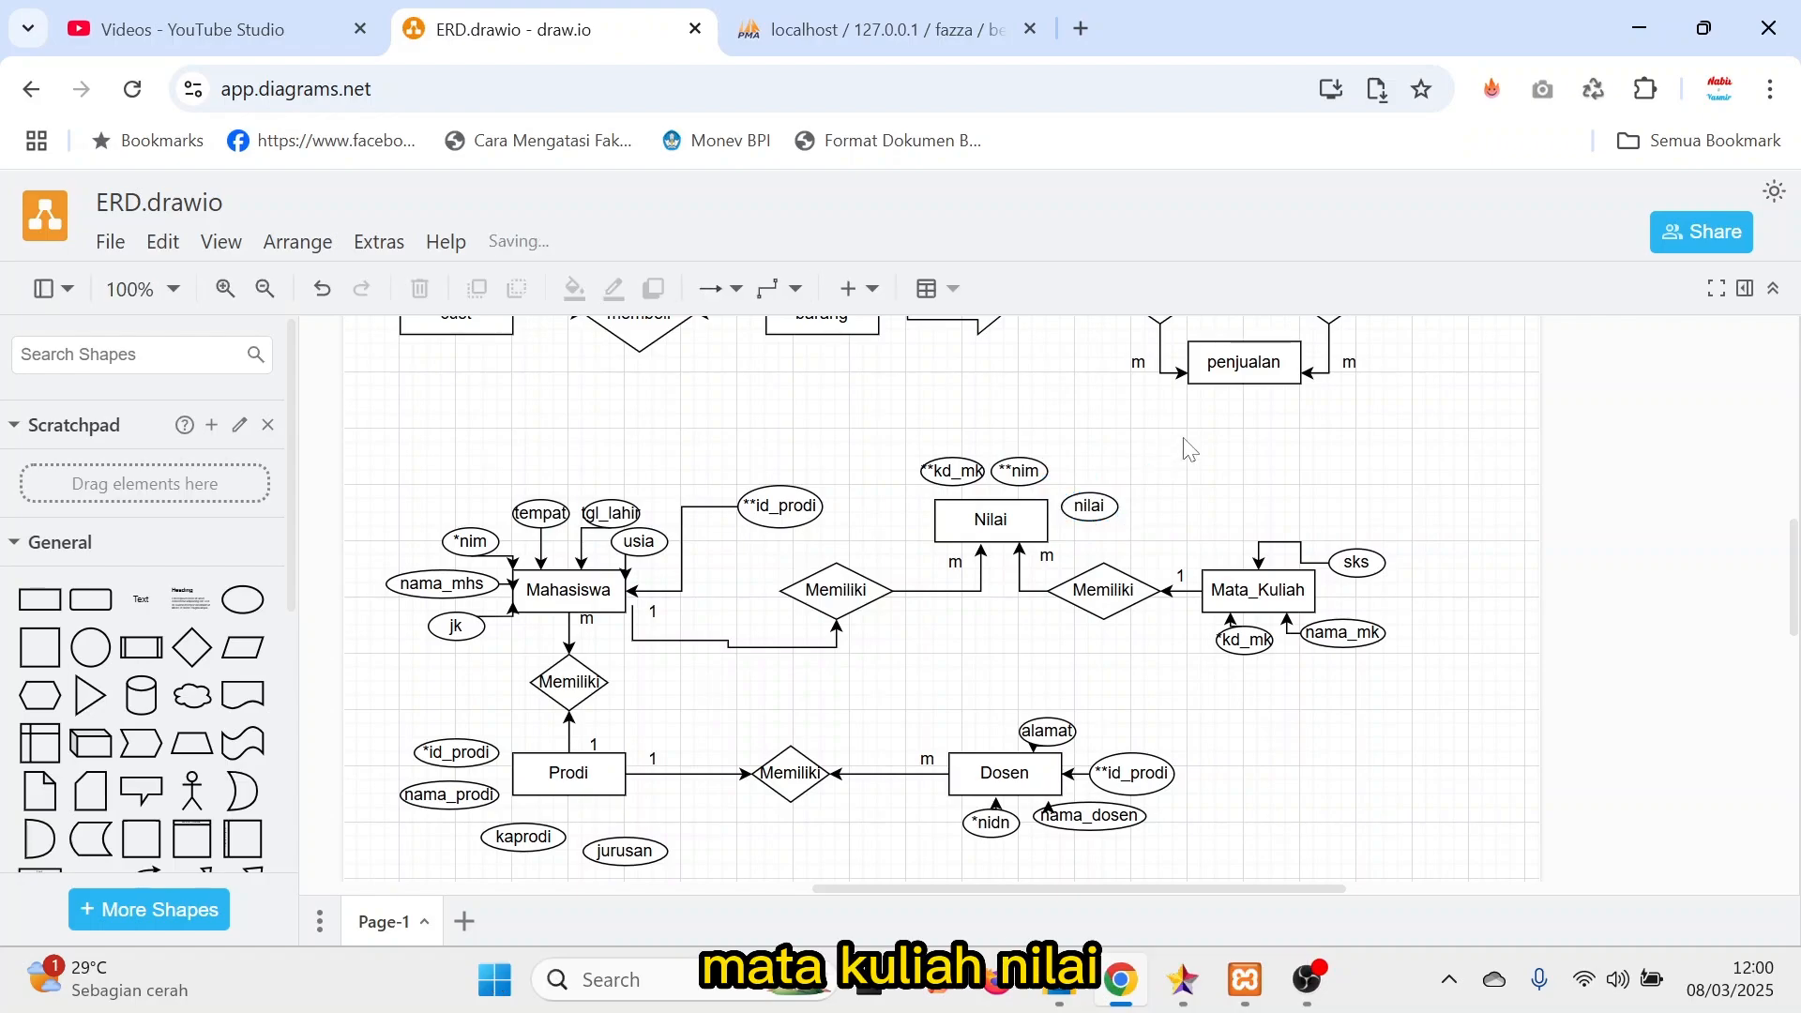
Paste a copy of the **nim attribute, place it on the left side of the Nilai entity, and rename it id_nilai.
key(ctrl+v)
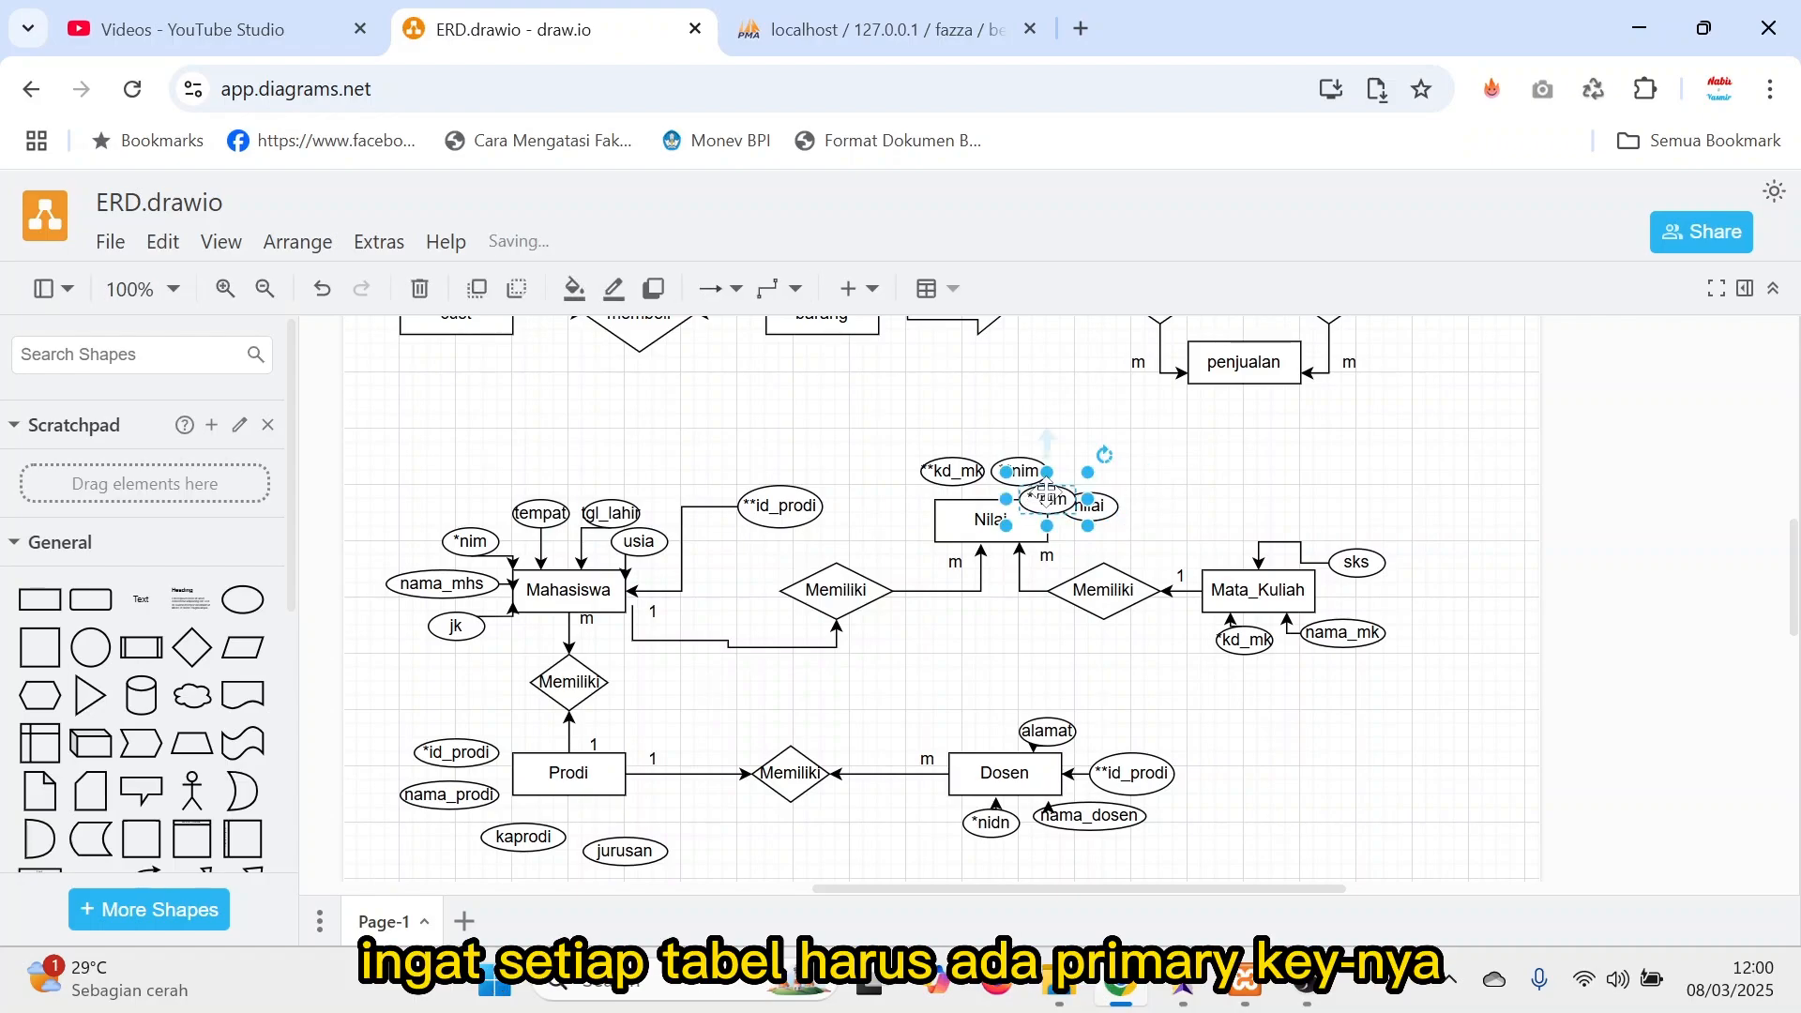
drag(1048, 500, 898, 514)
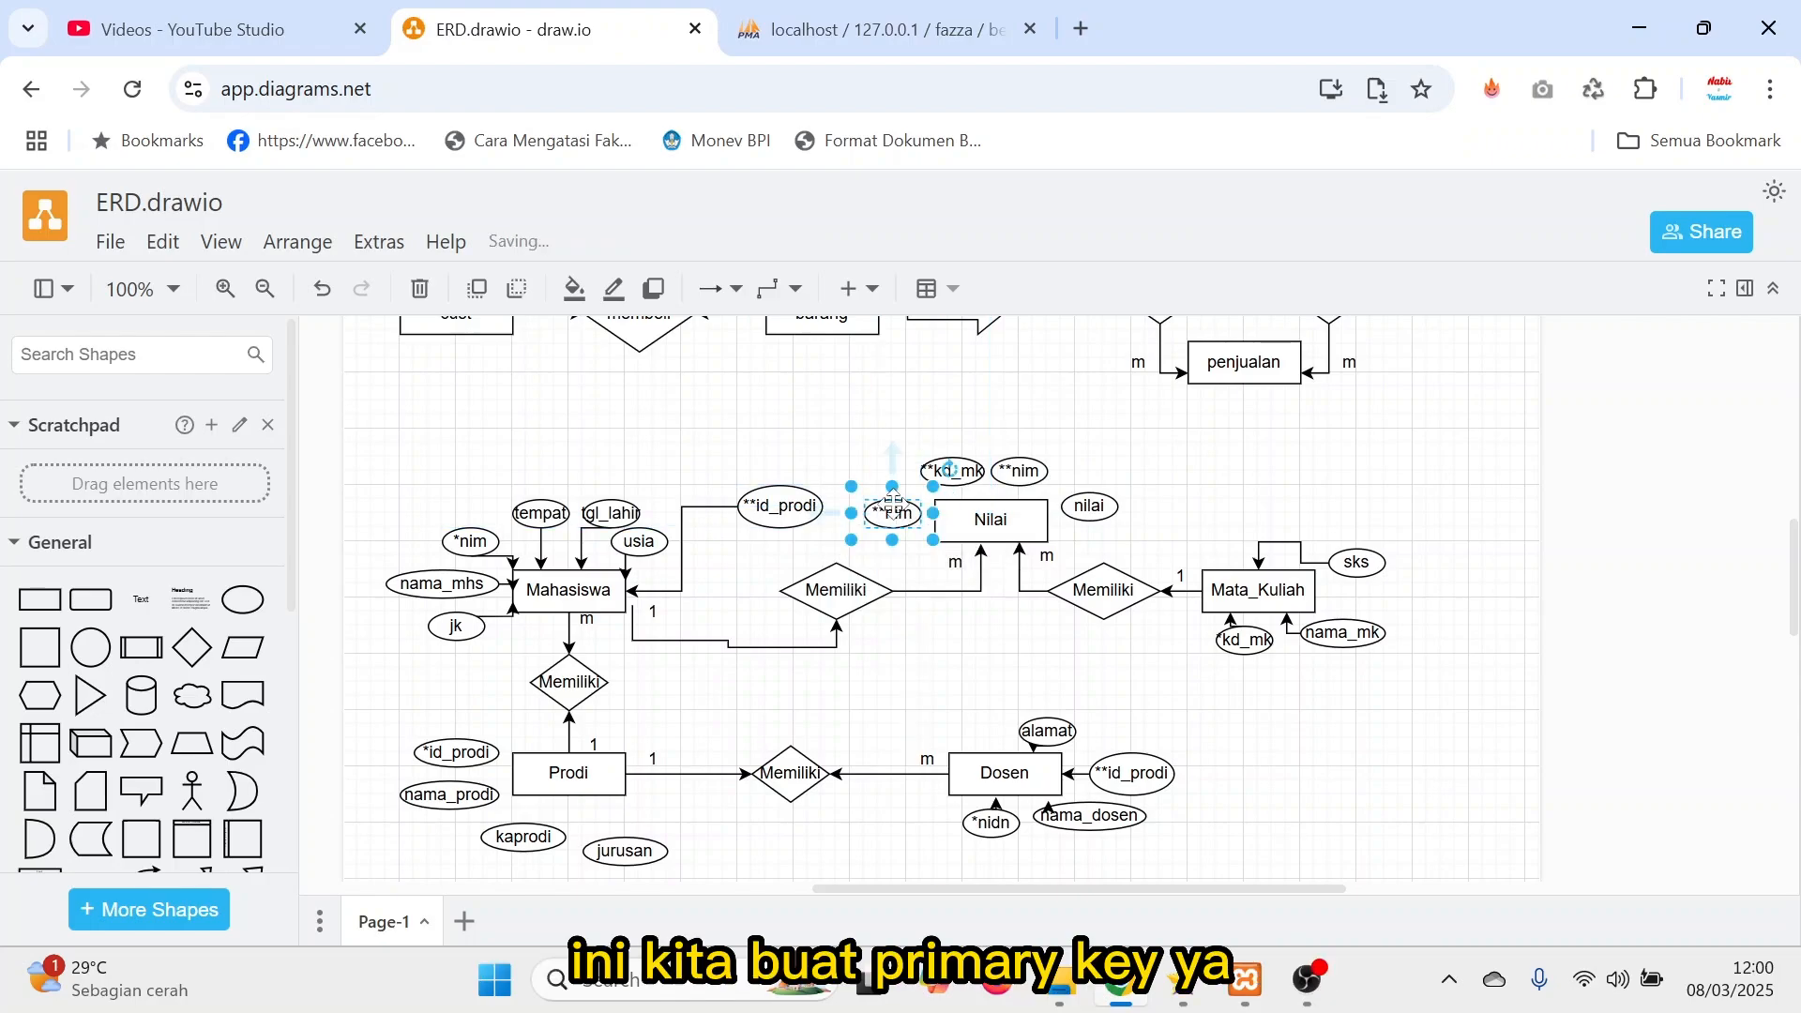
double_click(897, 514)
text(id)
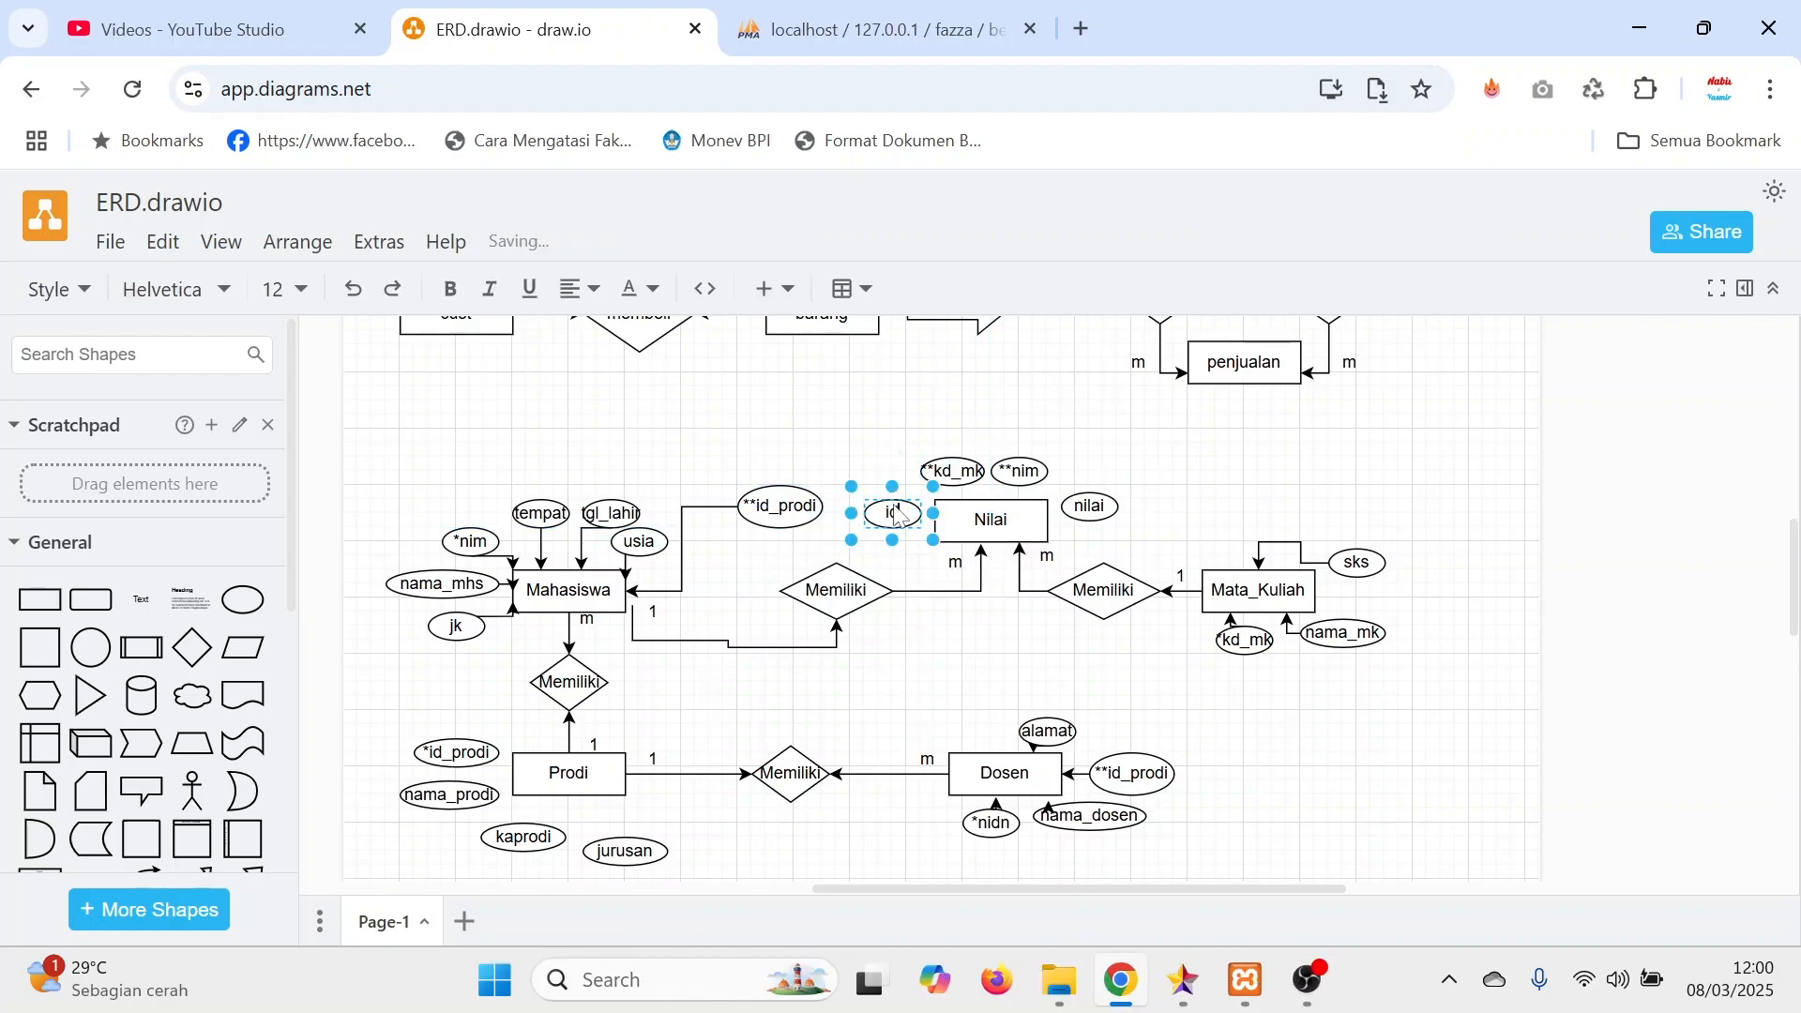
text(_nilai)
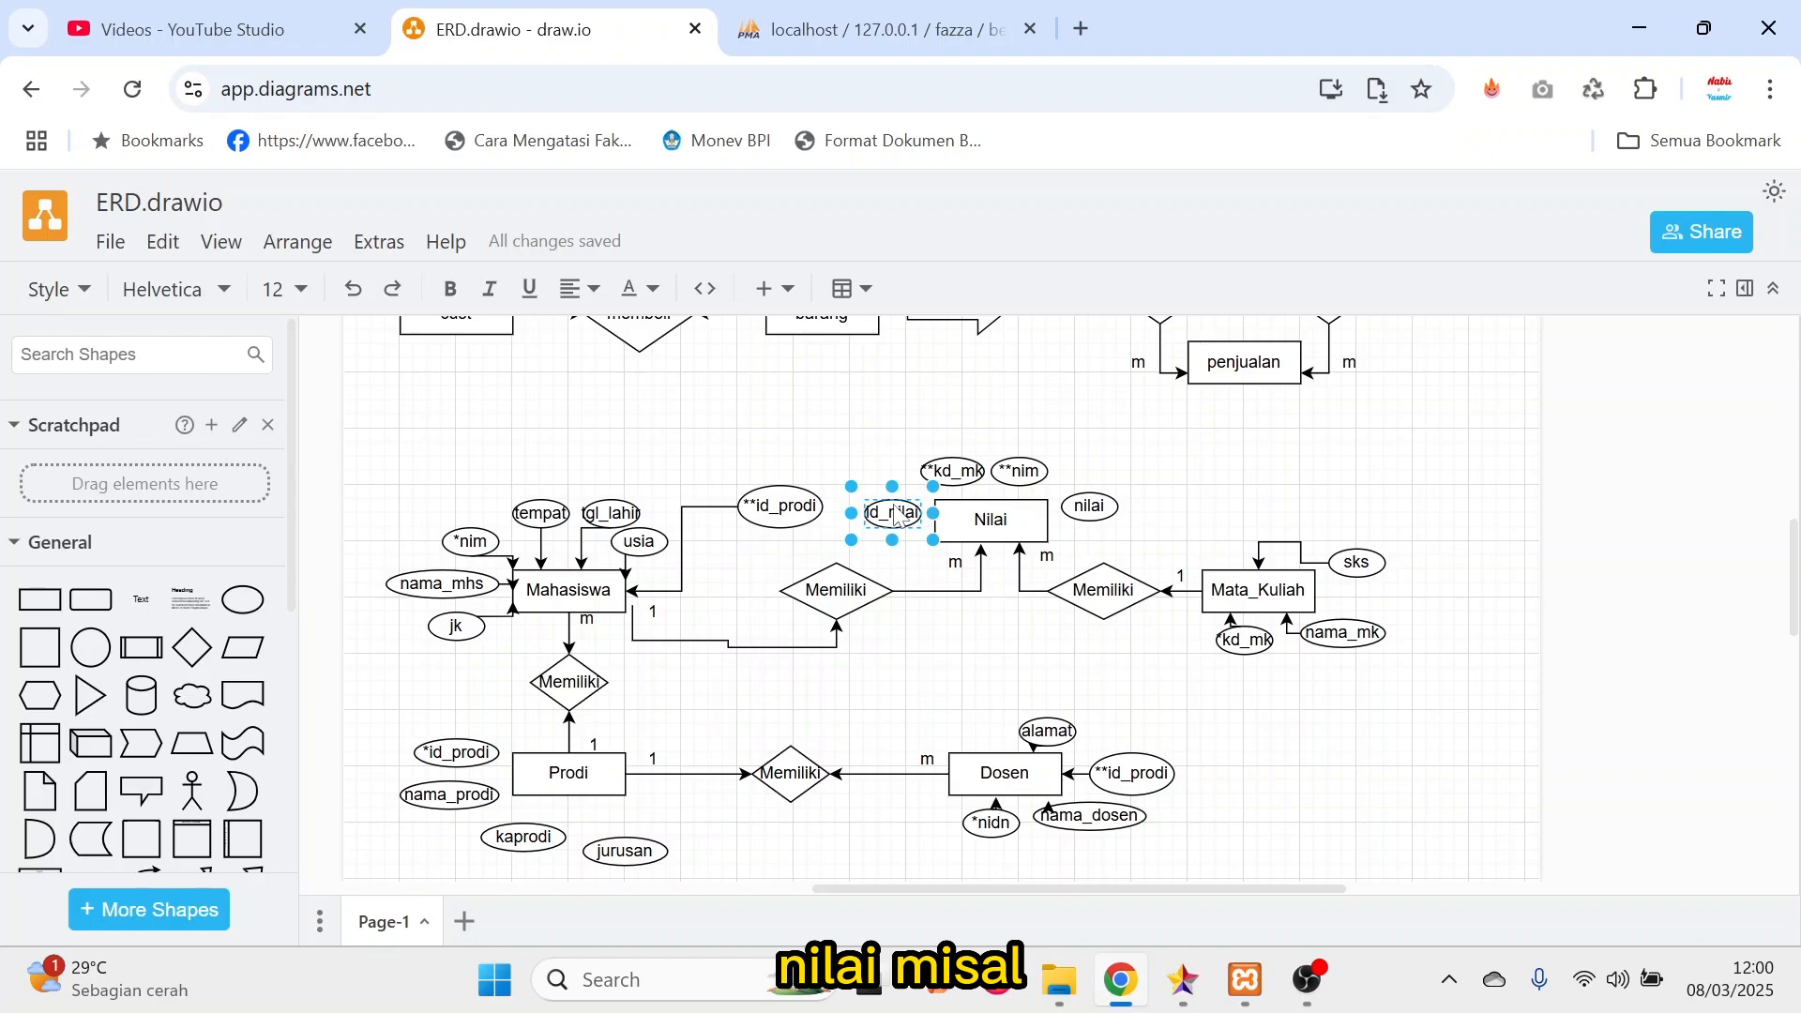
click(1178, 454)
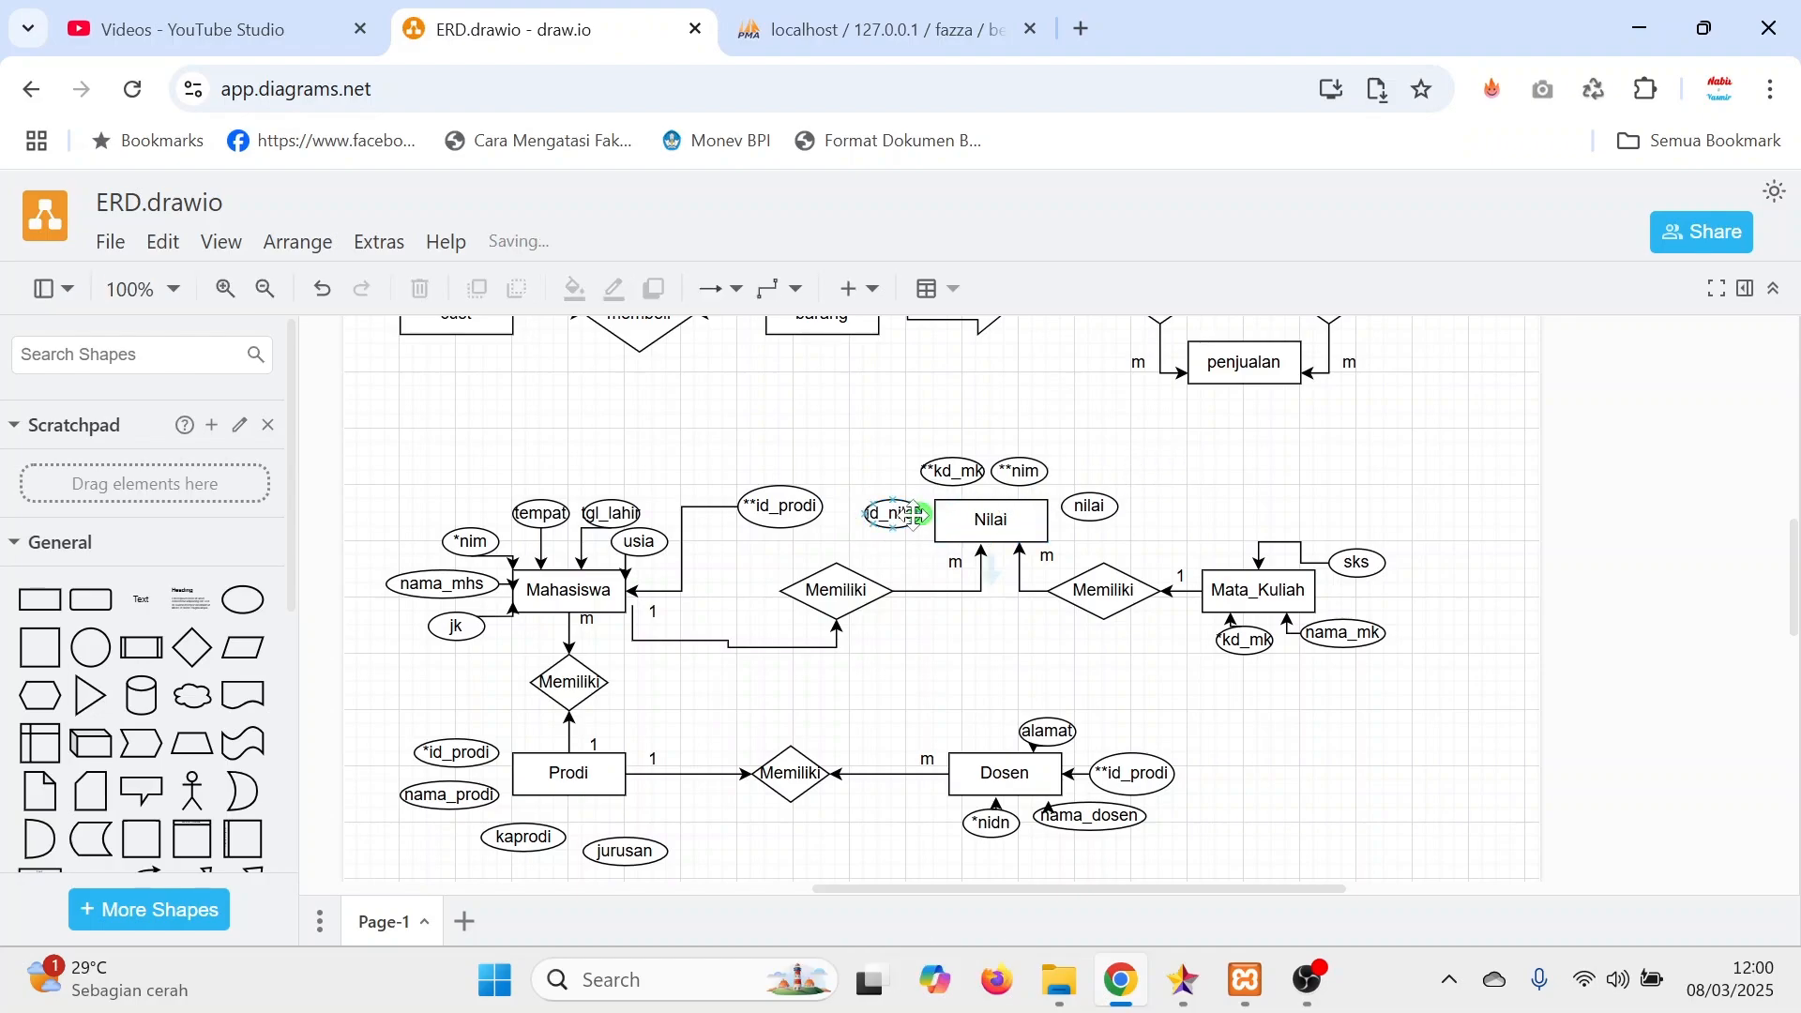
Connect the id_nilai, **kd_mk, **nim and nilai attributes to the Nilai entity with arrows.
drag(921, 514, 1049, 508)
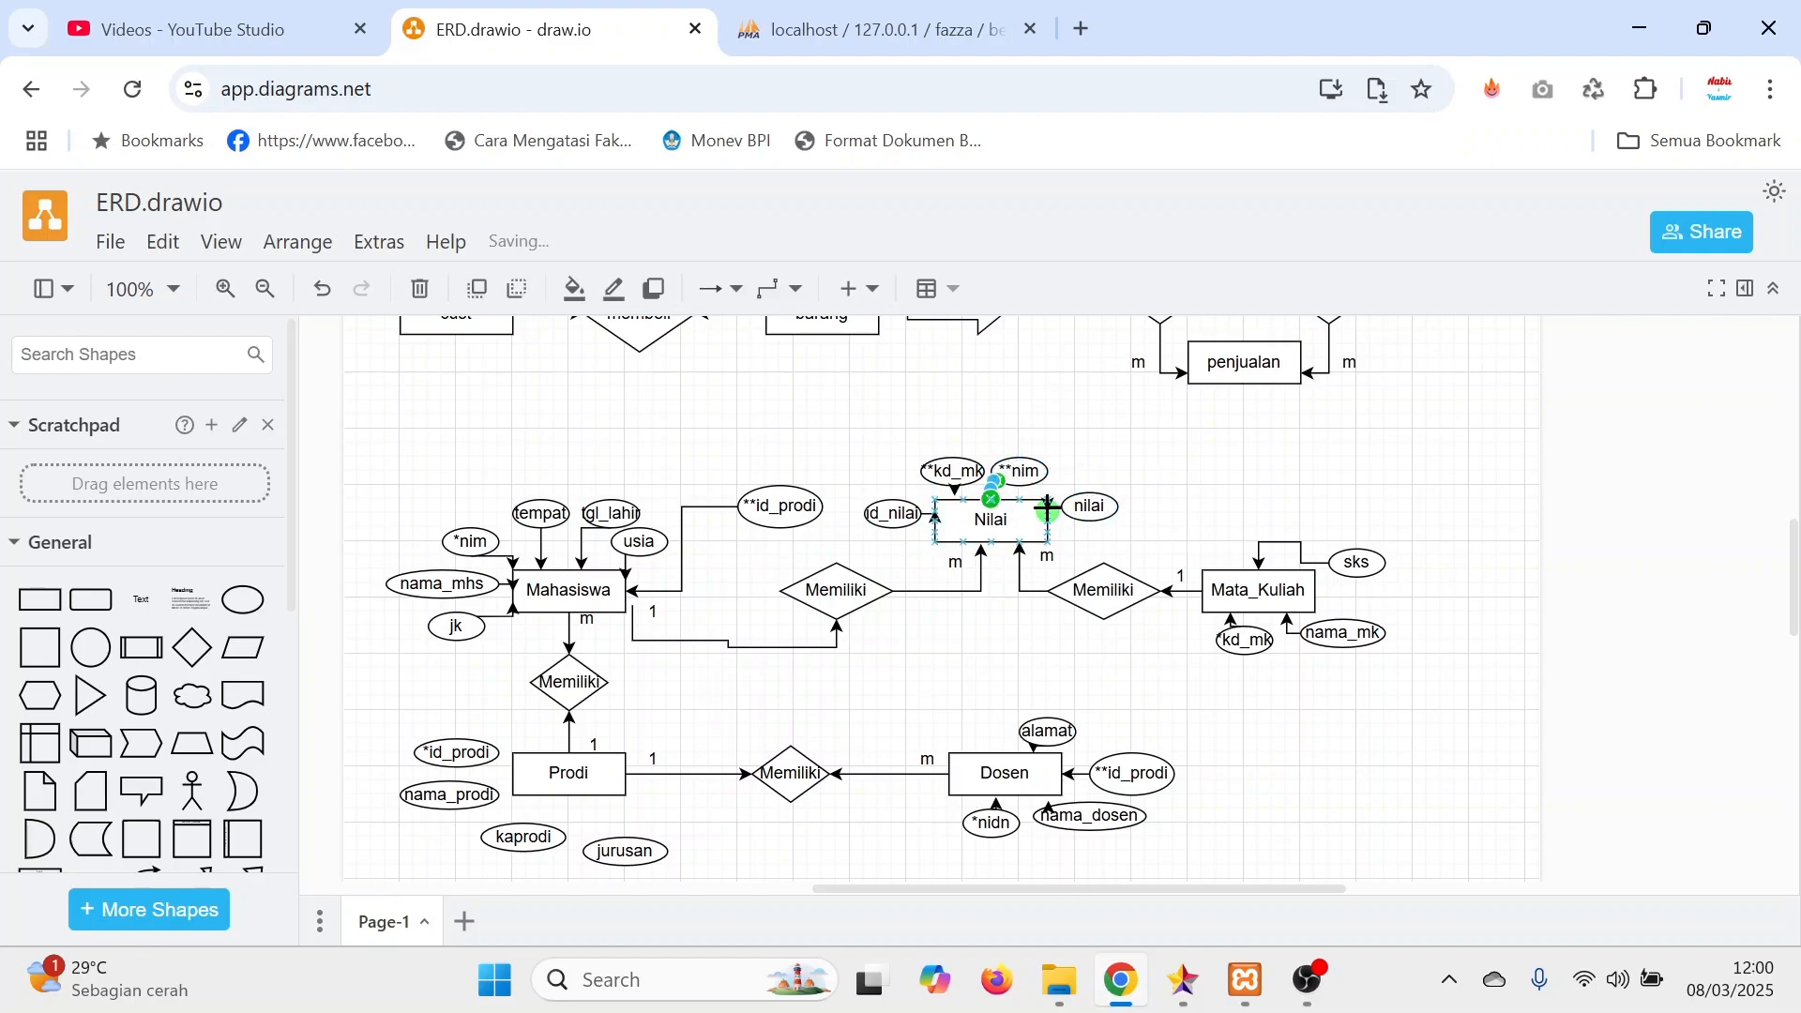
click(1216, 488)
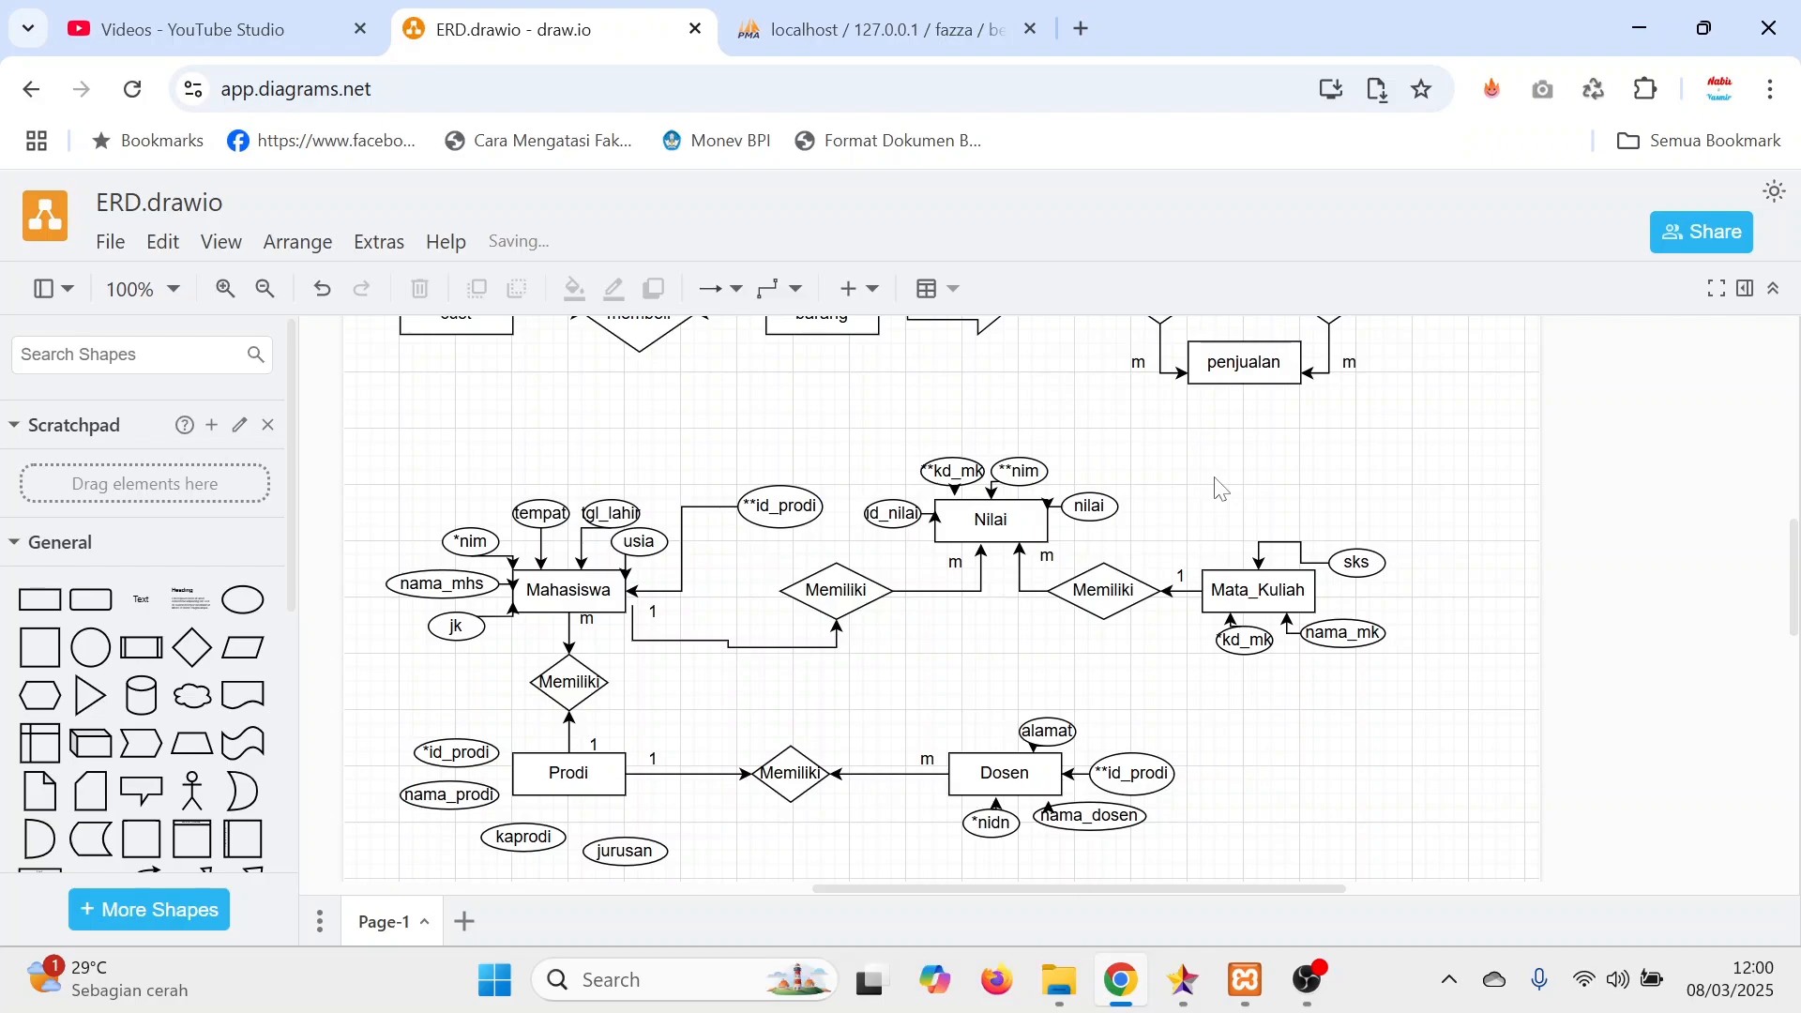
Apply the light orange style to the Nilai, Mata_Kuliah and Dosen entities.
click(994, 516)
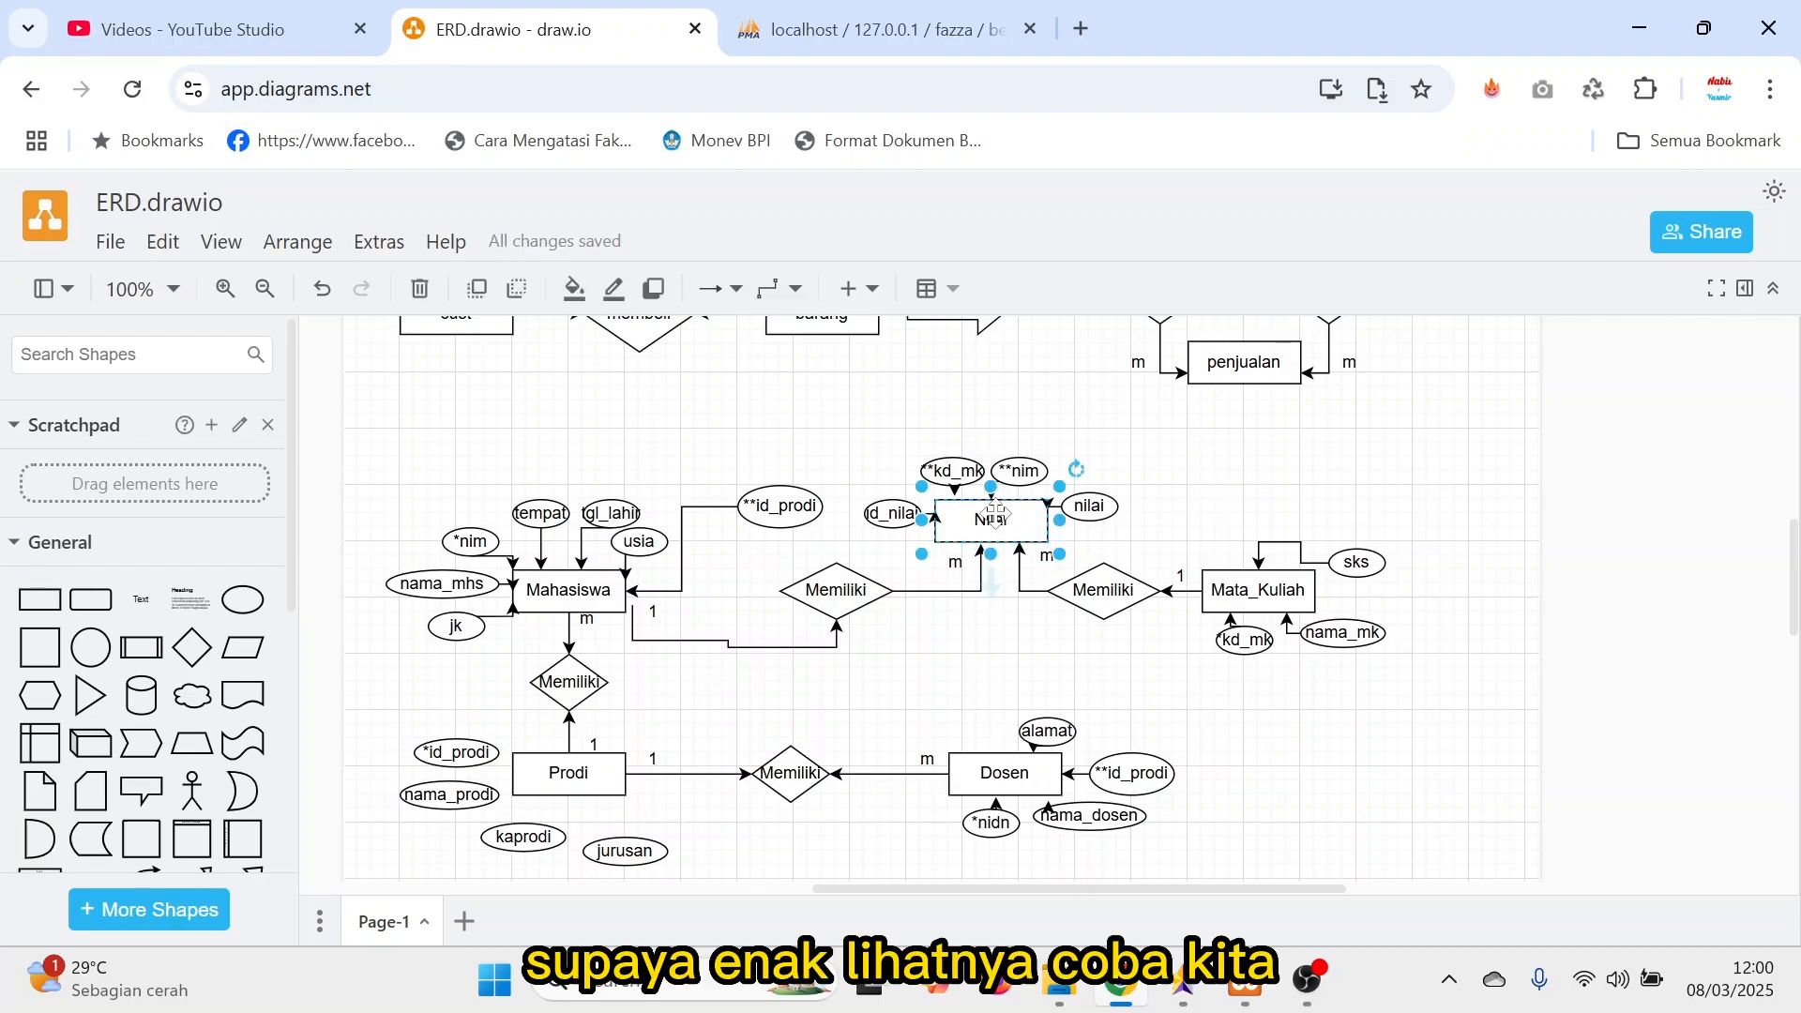
click(1744, 288)
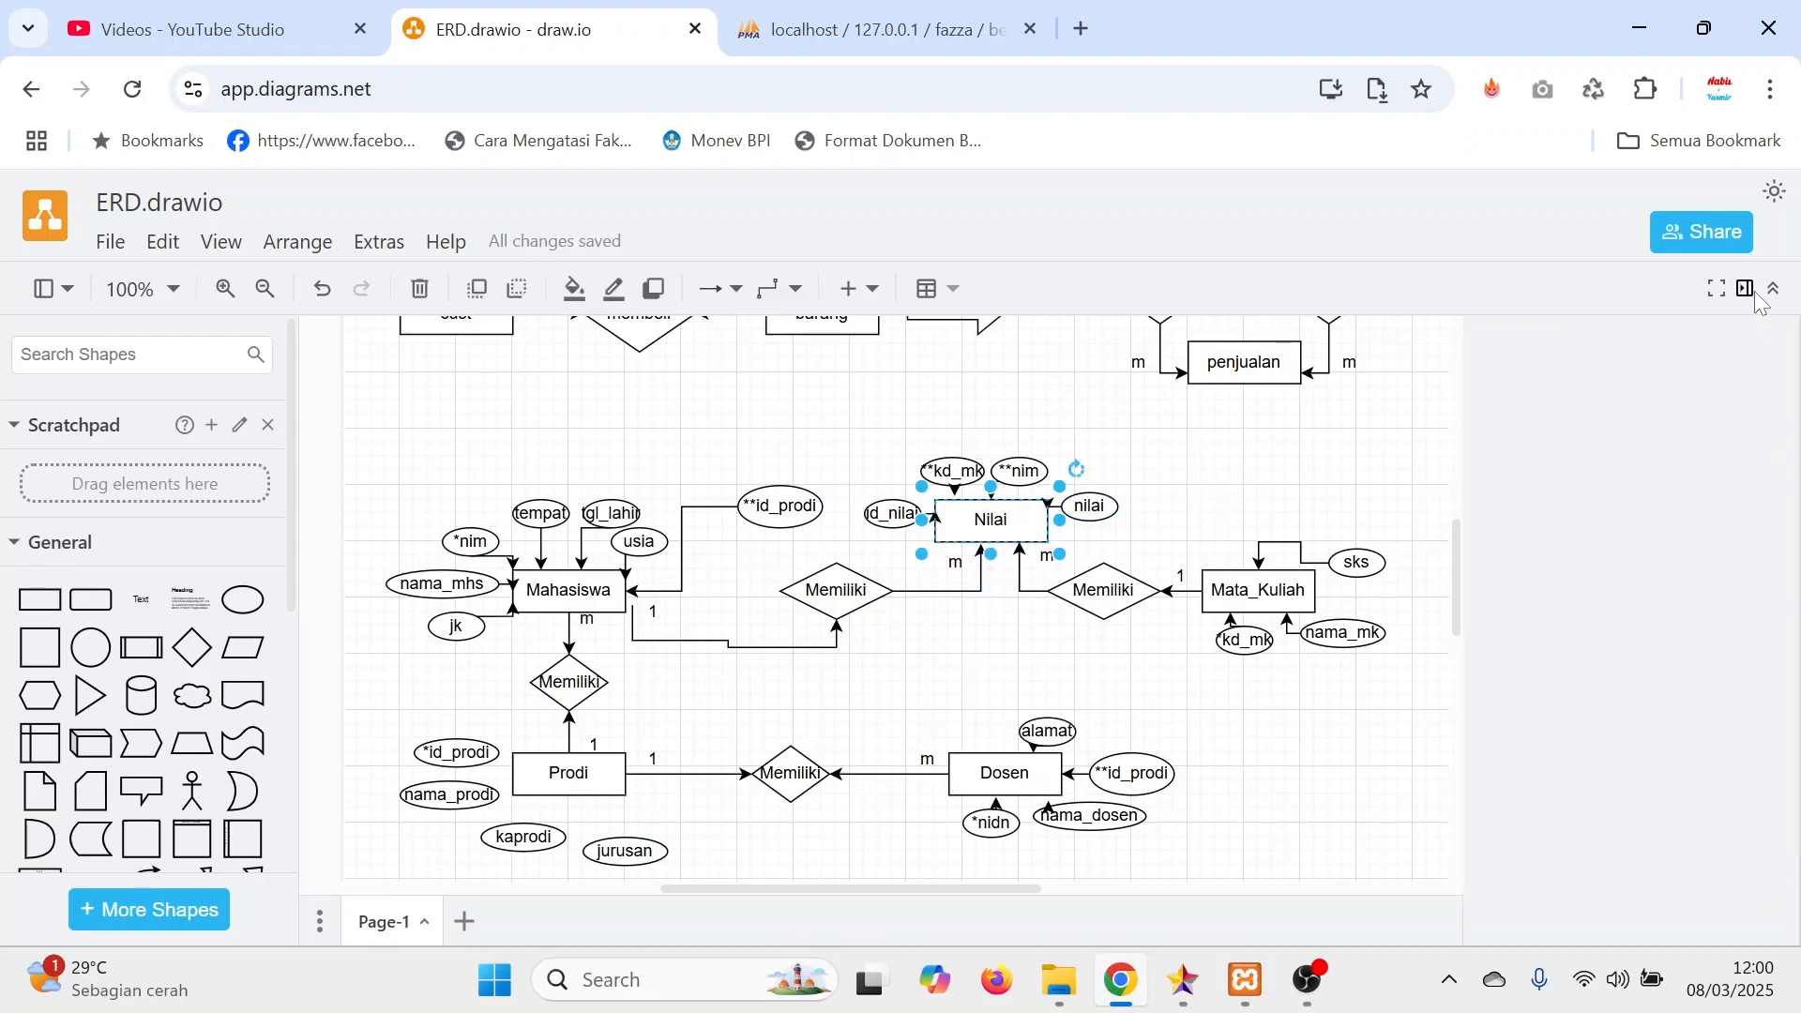
click(1534, 452)
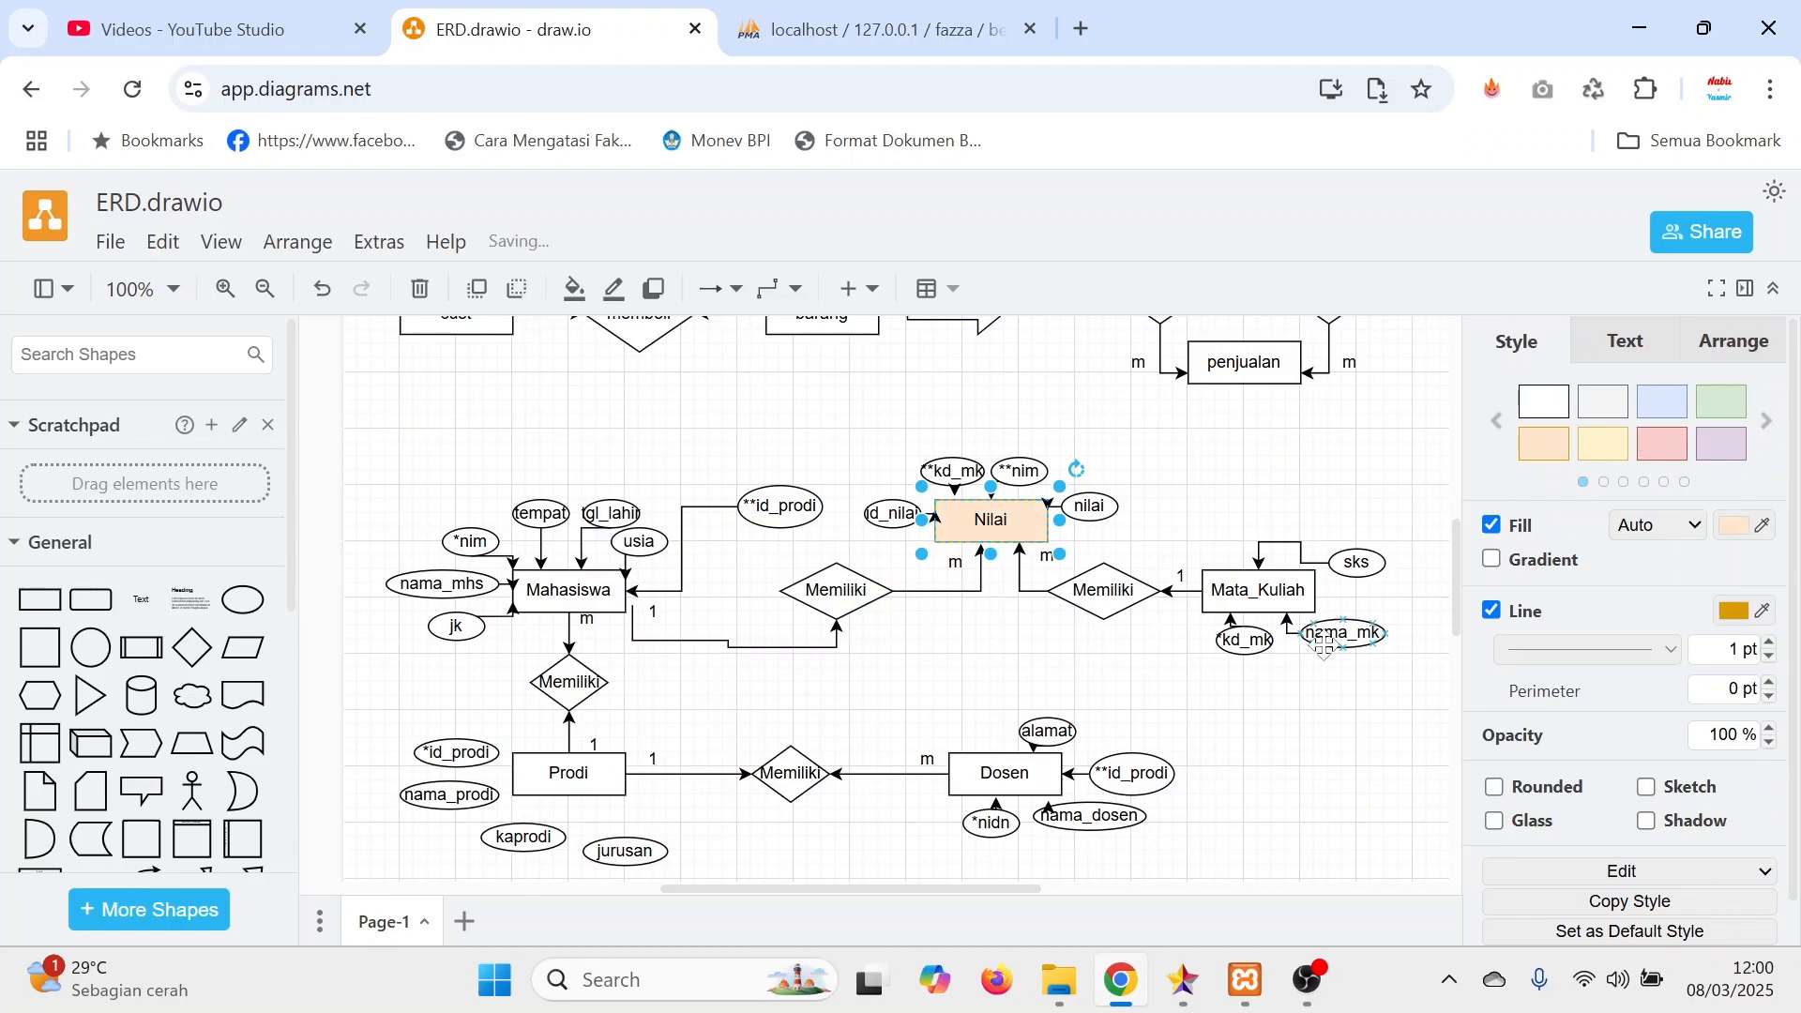
click(1287, 593)
click(1544, 448)
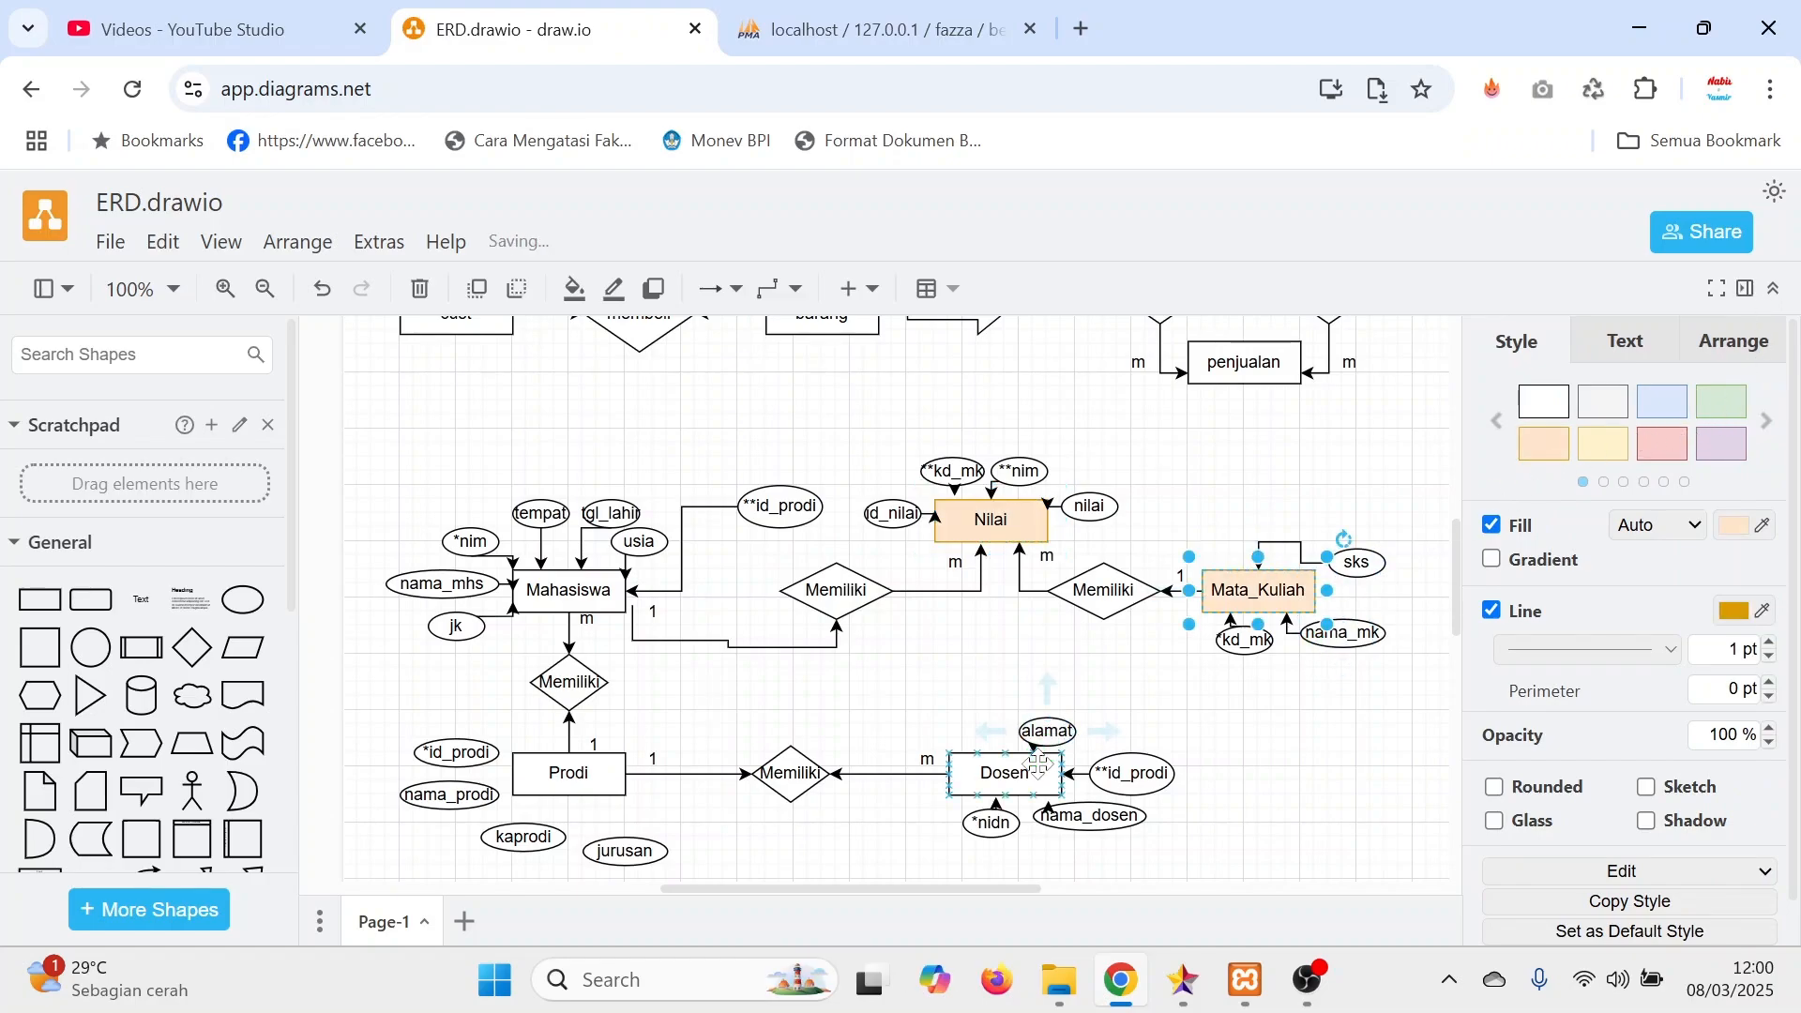
click(1027, 768)
click(1544, 441)
click(566, 587)
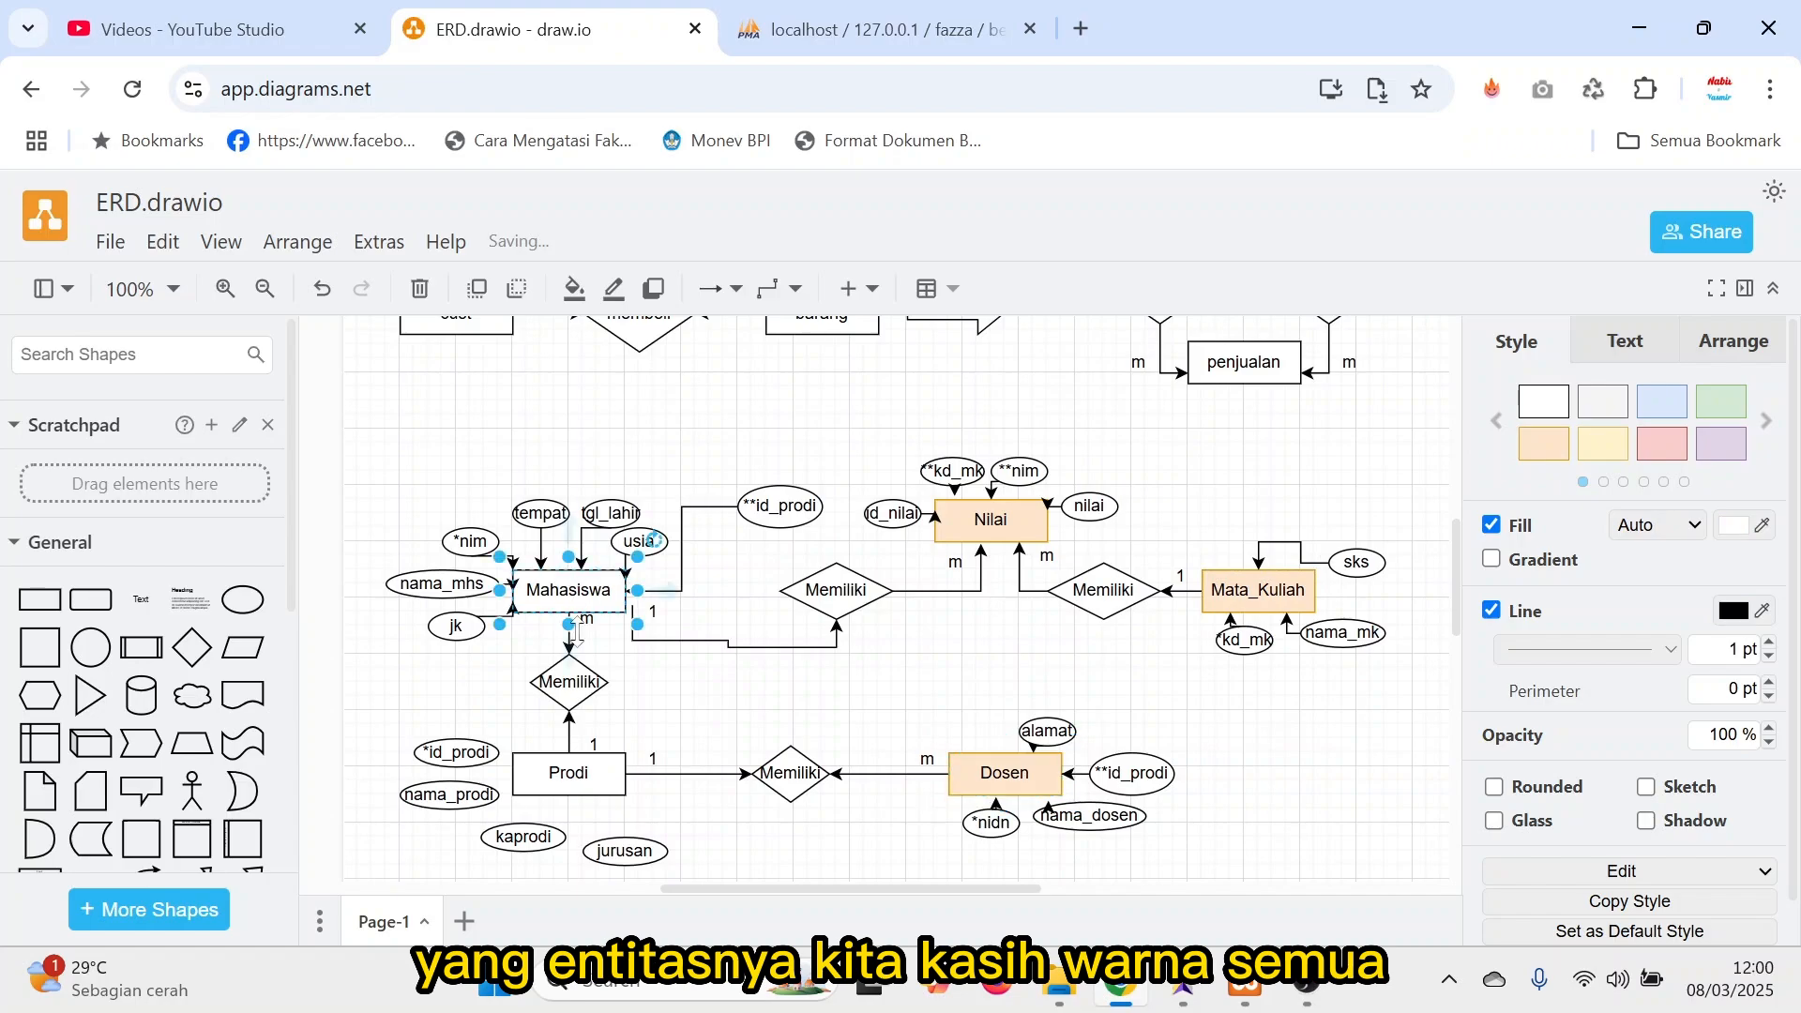
shift+click(591, 748)
click(678, 709)
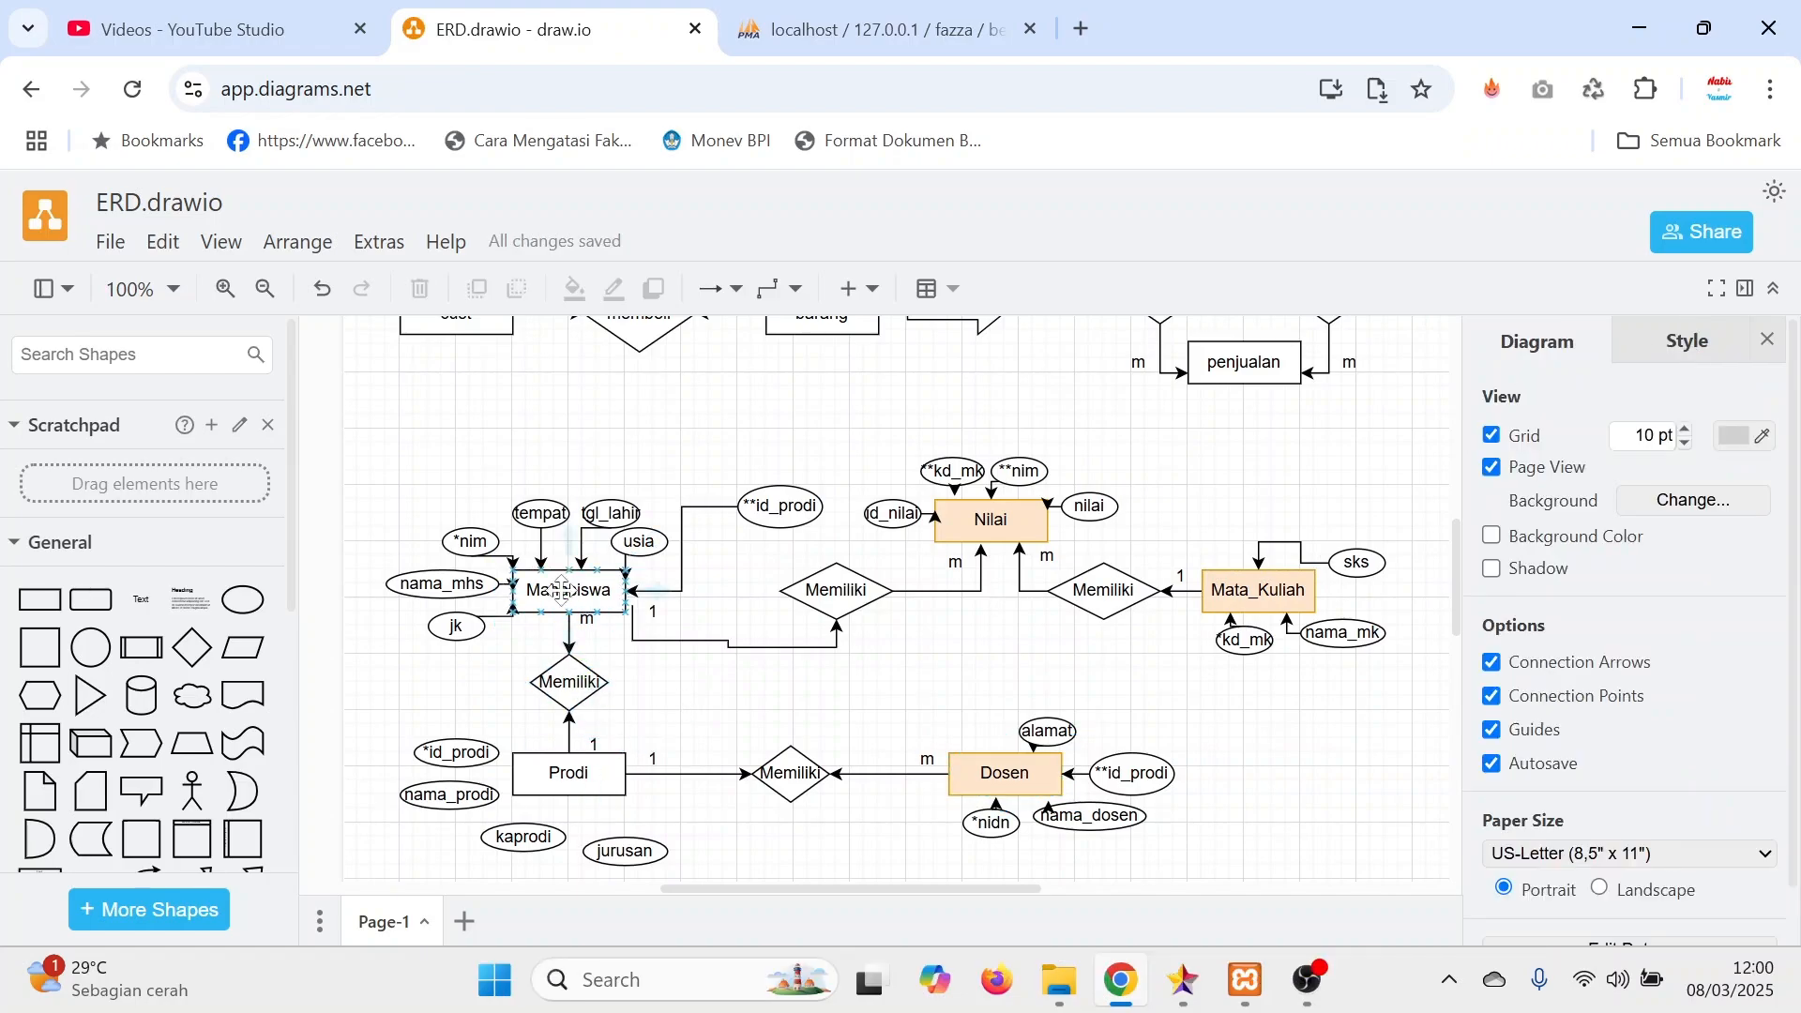
Apply the light orange style to the Mahasiswa and Prodi entities together.
click(572, 593)
shift+click(572, 777)
click(1544, 440)
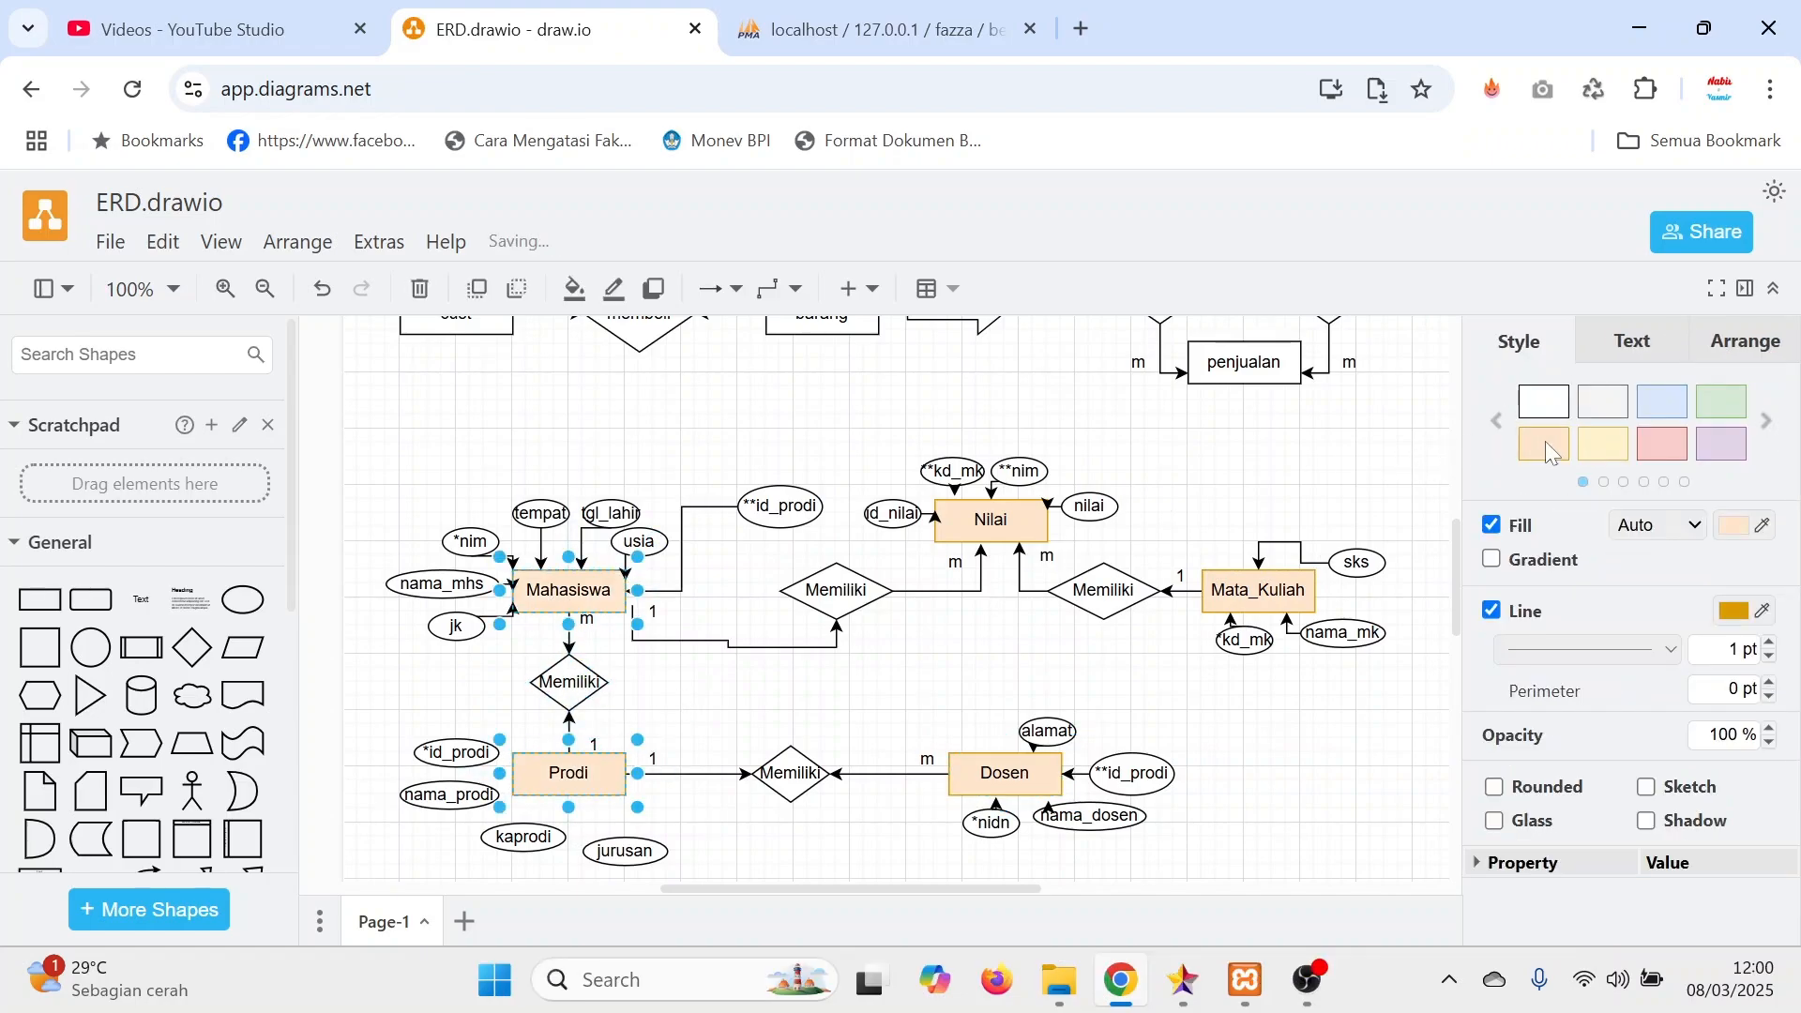
Apply the light blue style to the two Memiliki diamonds beside Nilai and the one between Prodi and Dosen.
click(836, 591)
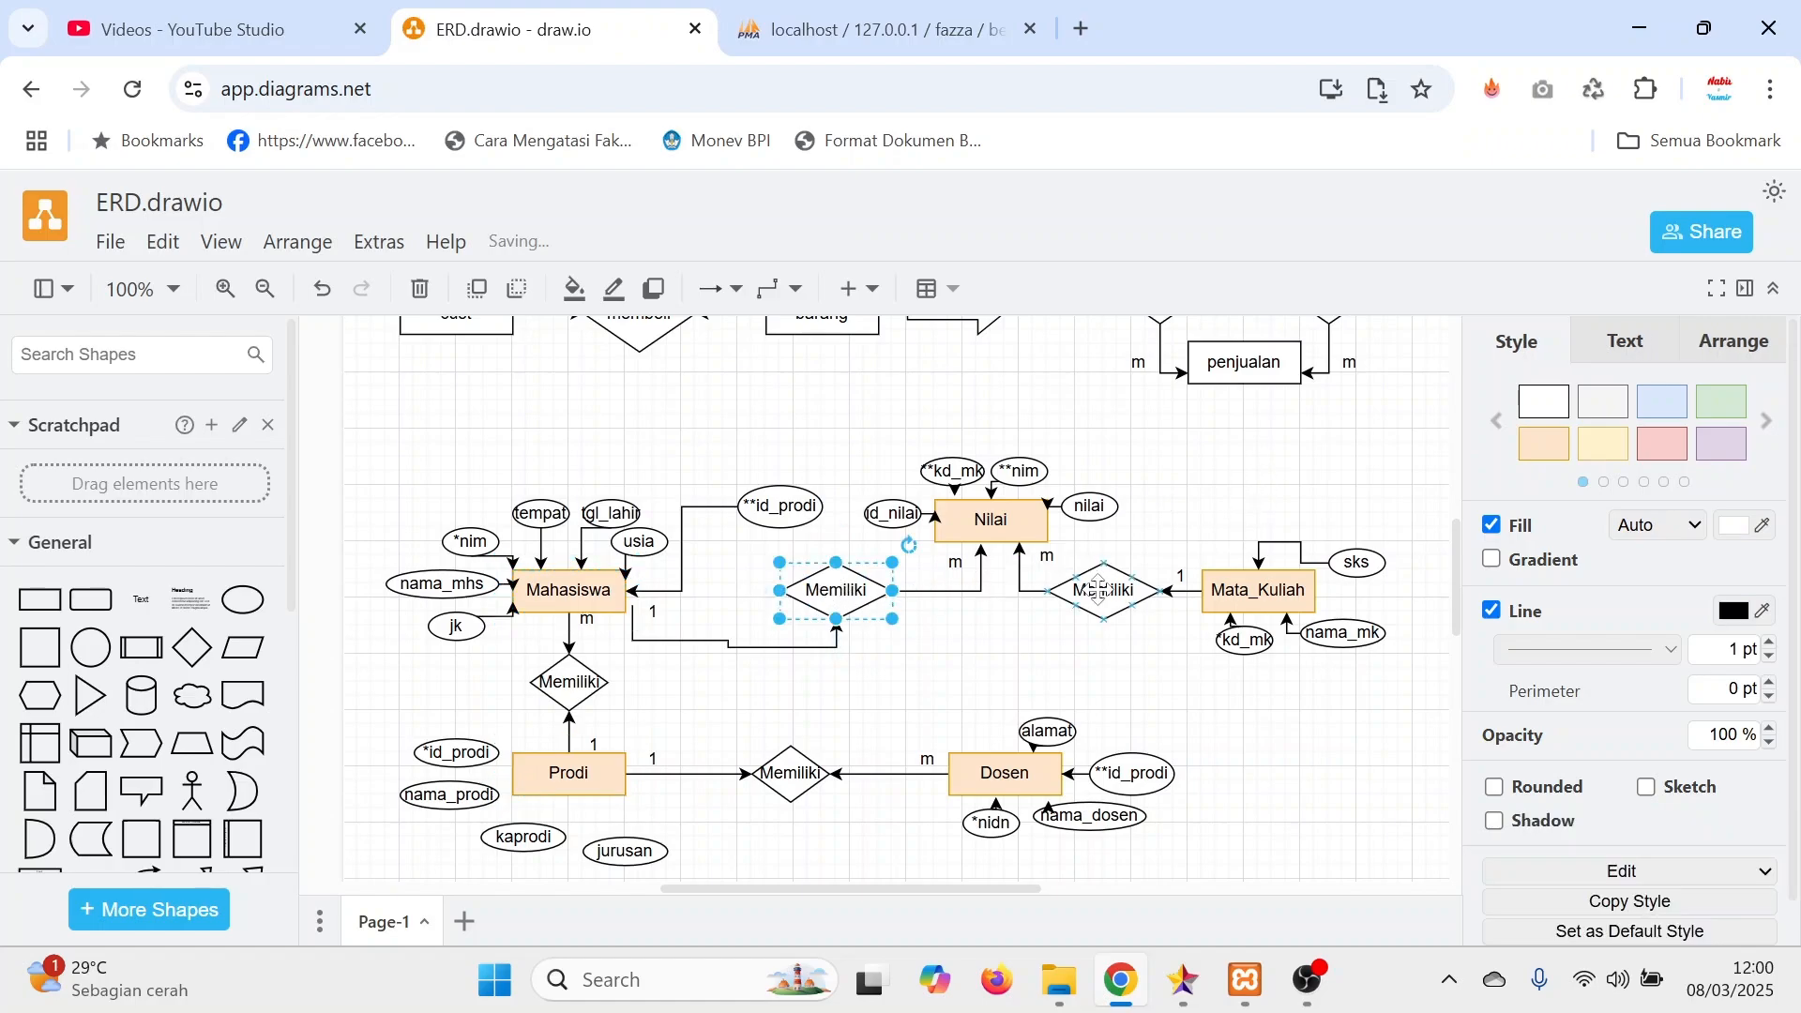
shift+click(1103, 590)
shift+click(802, 756)
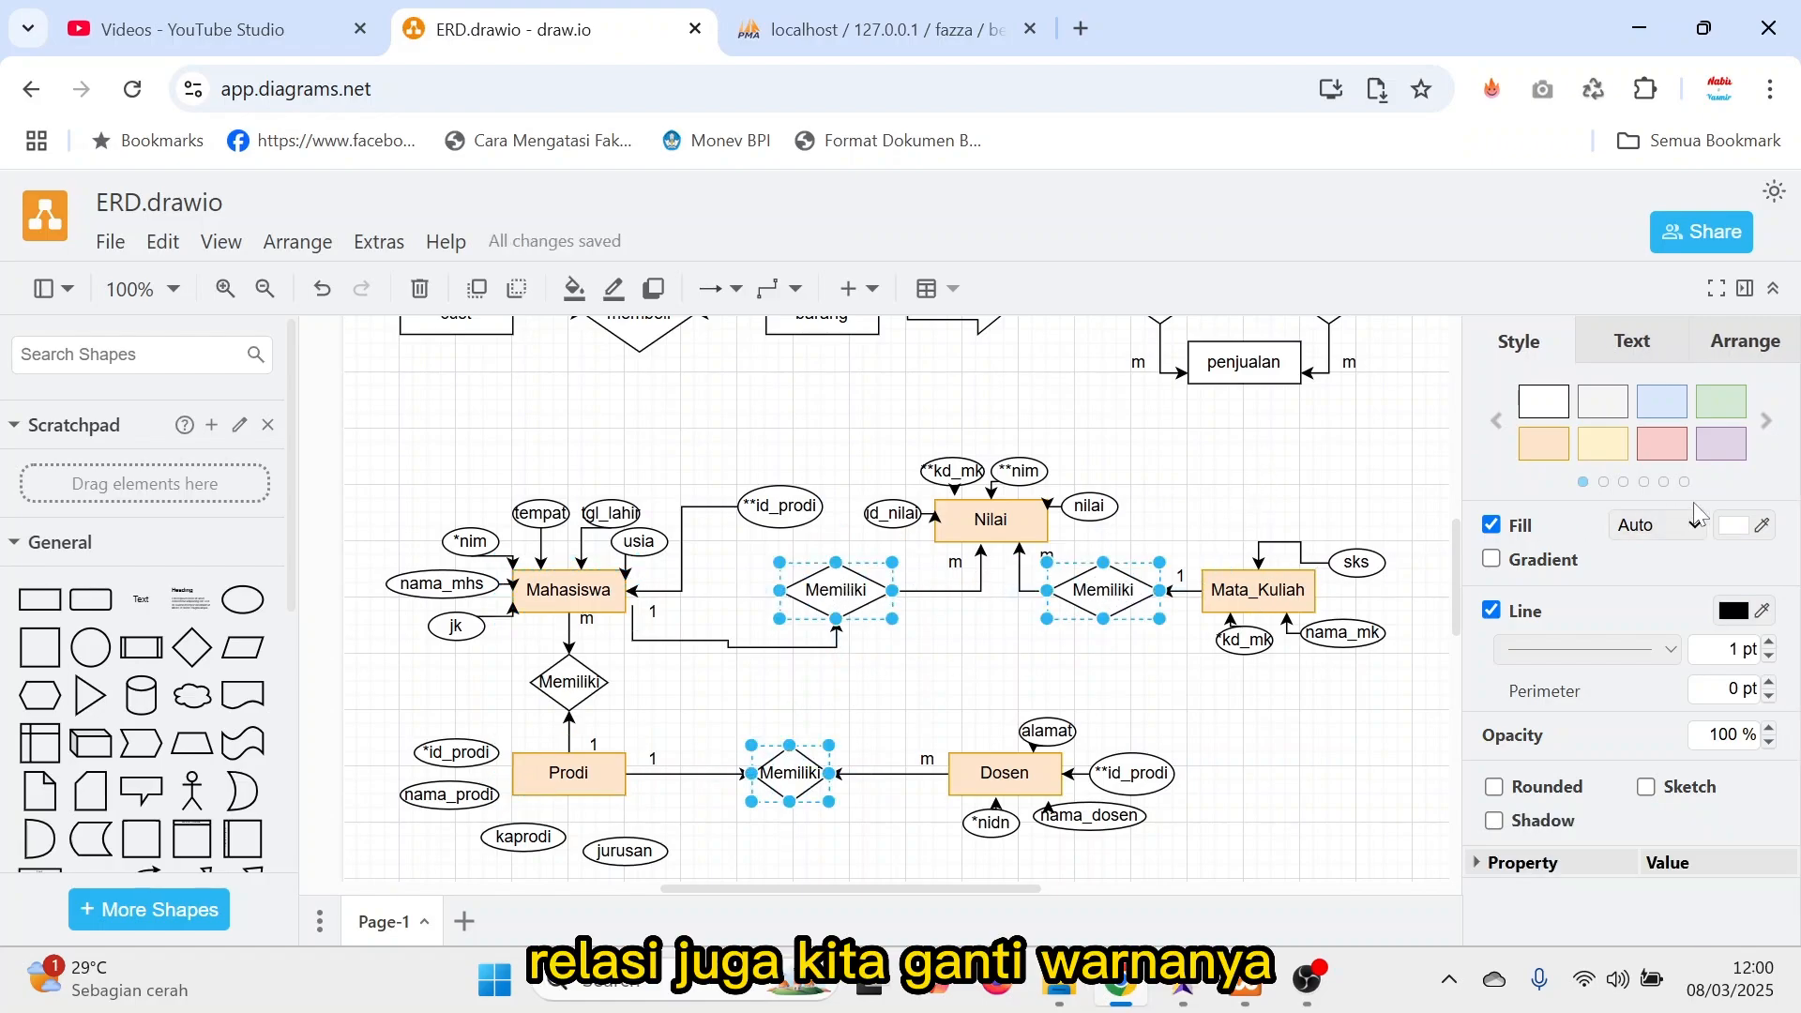
click(1662, 401)
click(1229, 462)
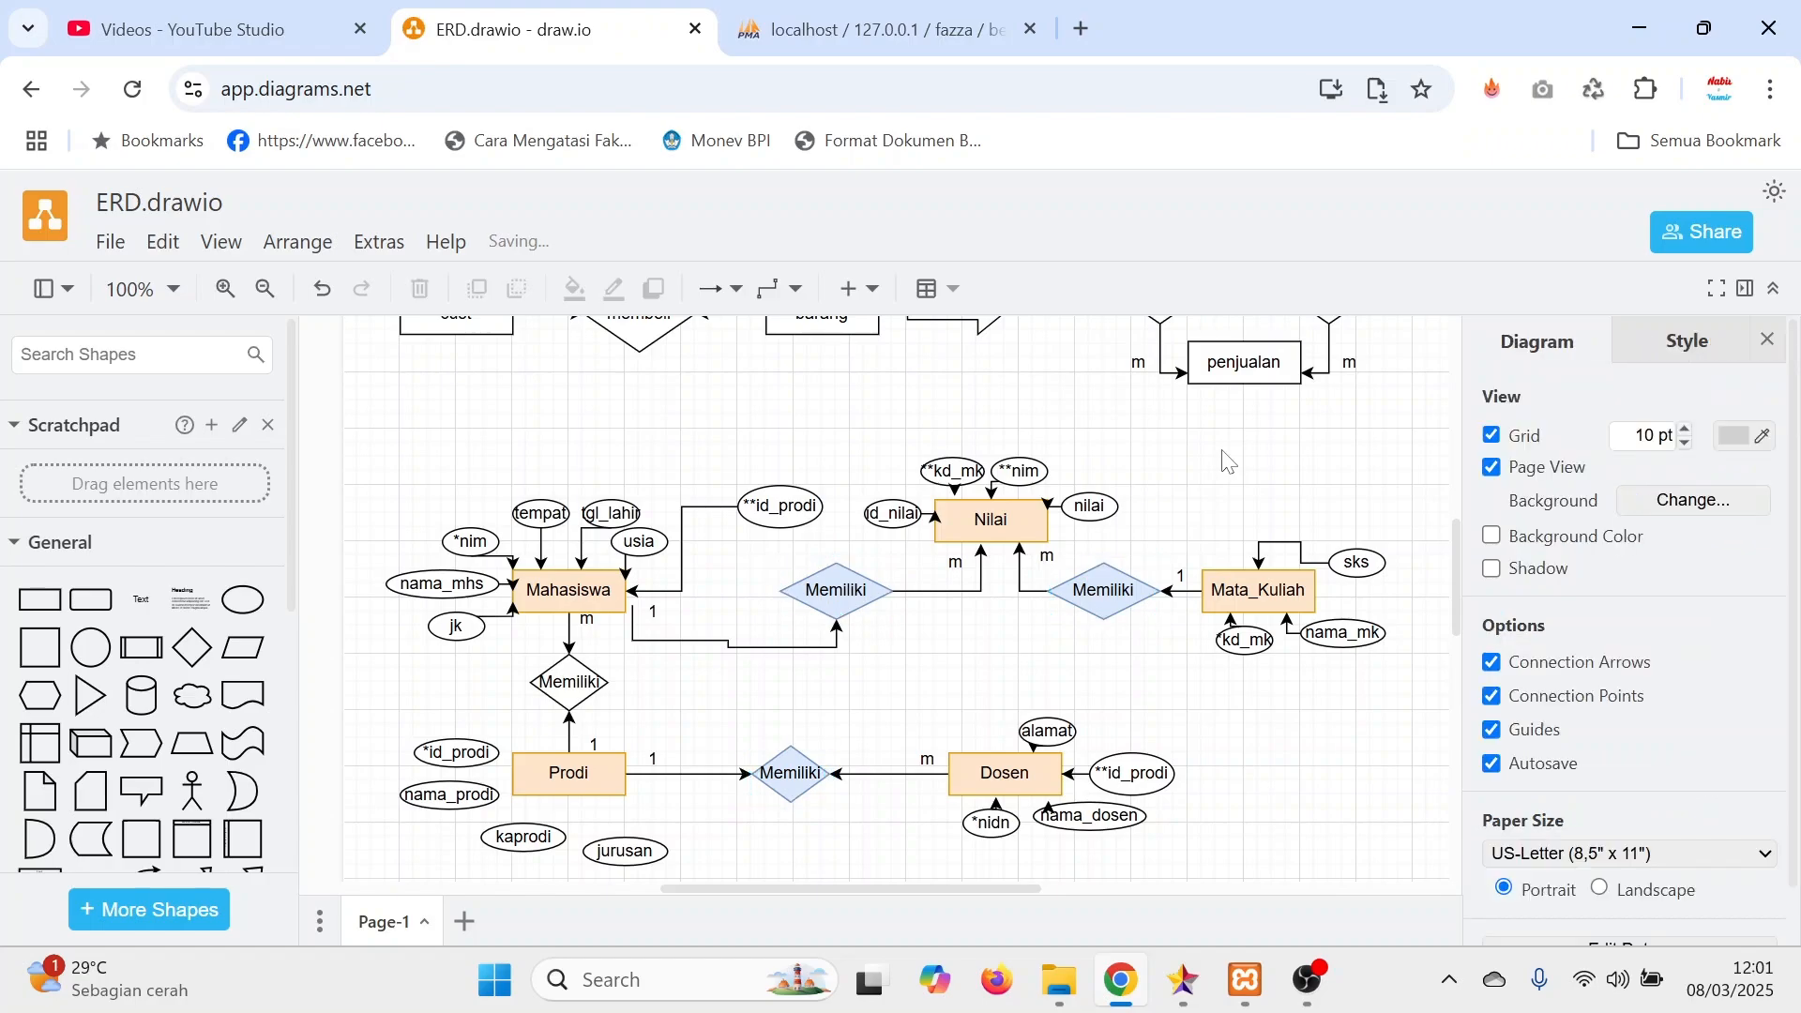